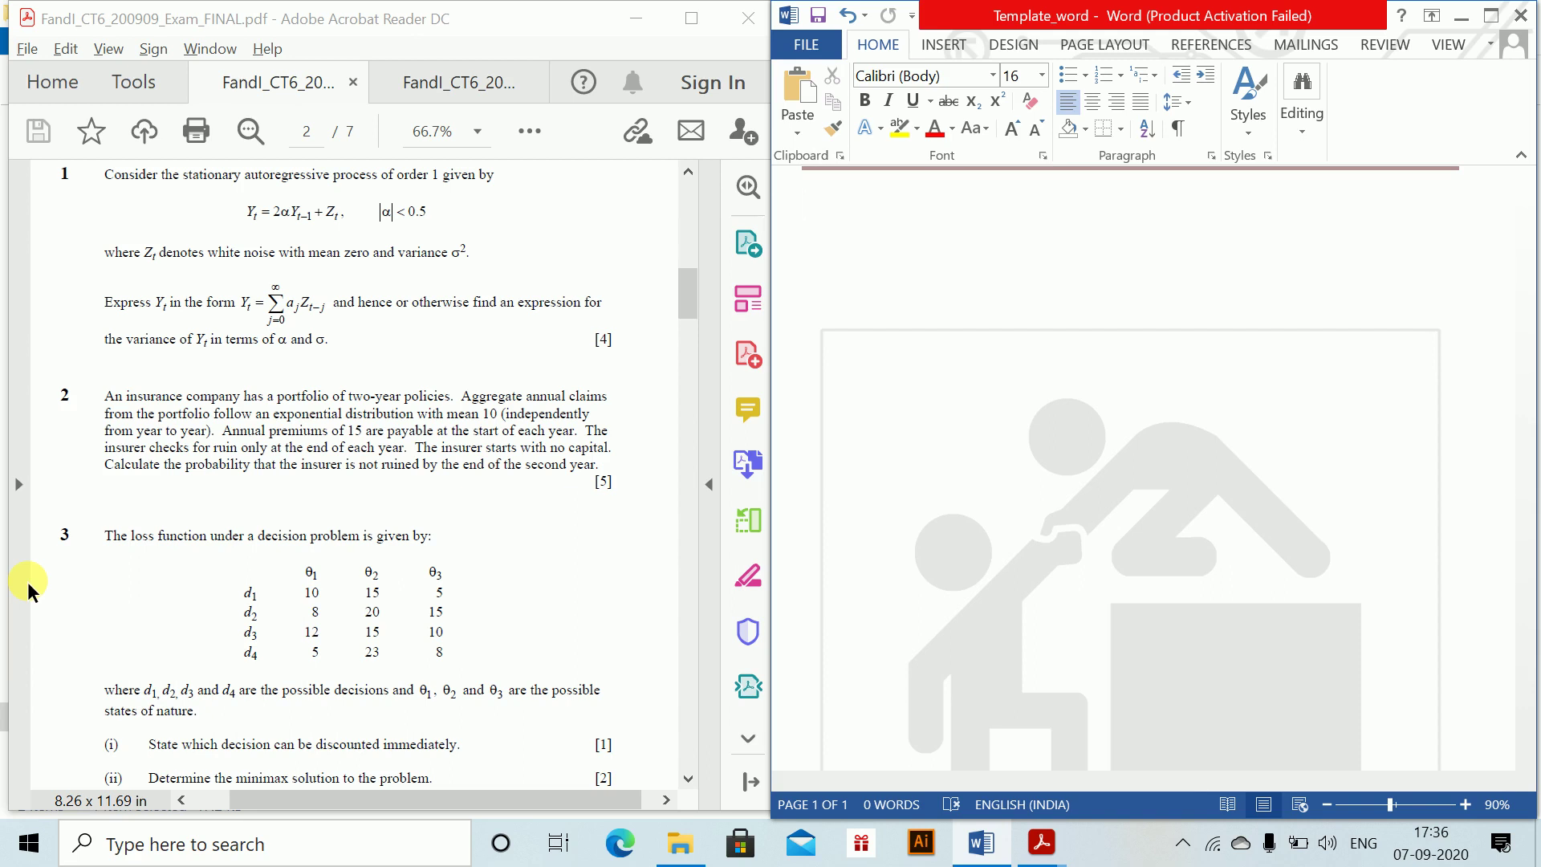
# - Write the heading "Question 1." and begin a new paragraph below it with "Let X be the aggregate claim in year 1"
pyautogui.write('q')
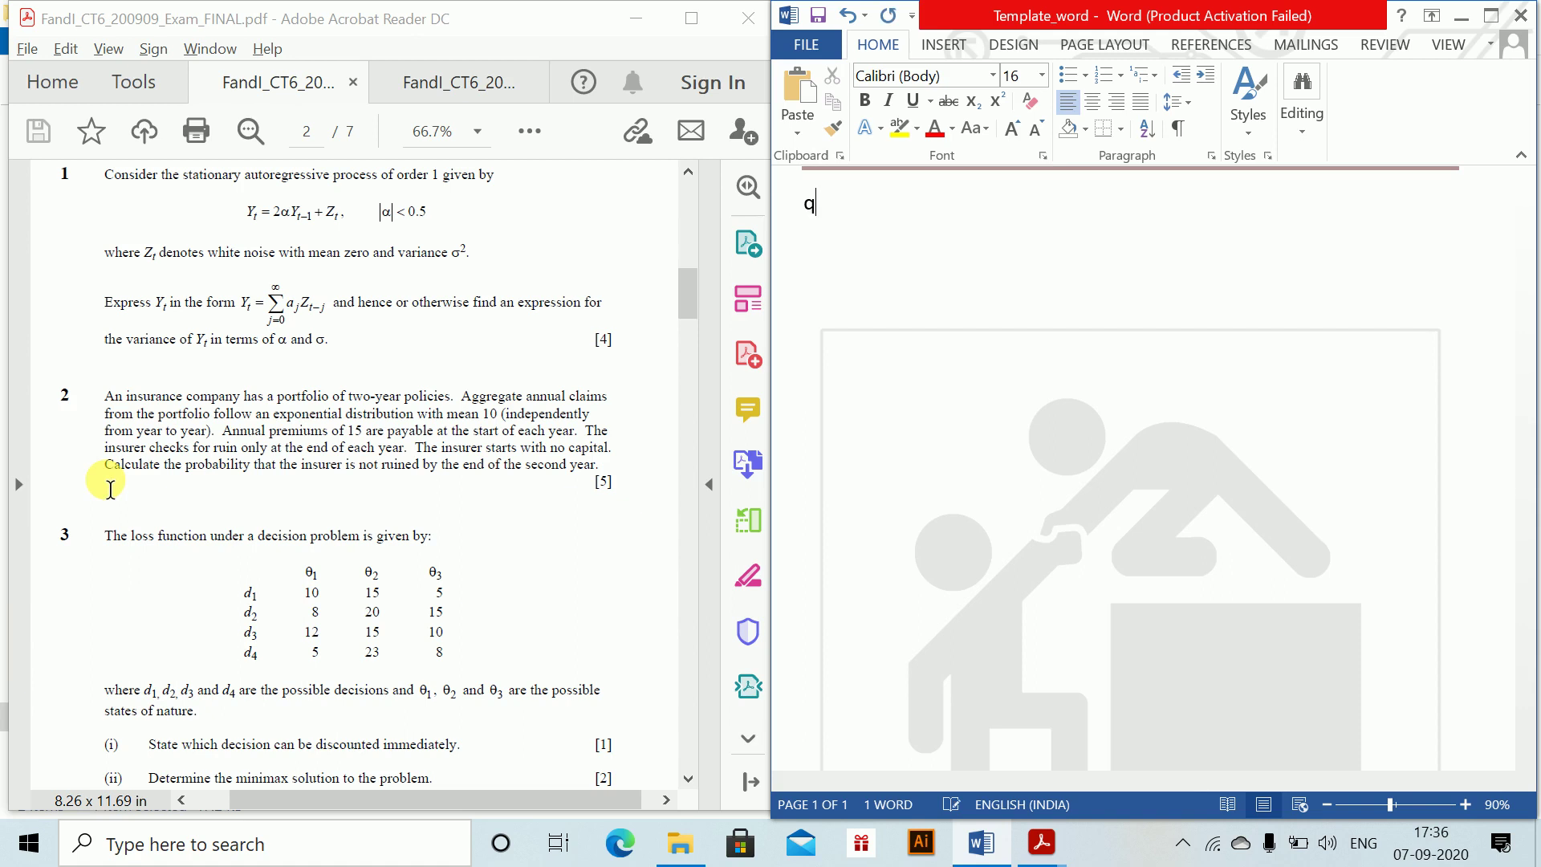
pyautogui.press('BackSpace')
pyautogui.write('Question 1.Let X be ')
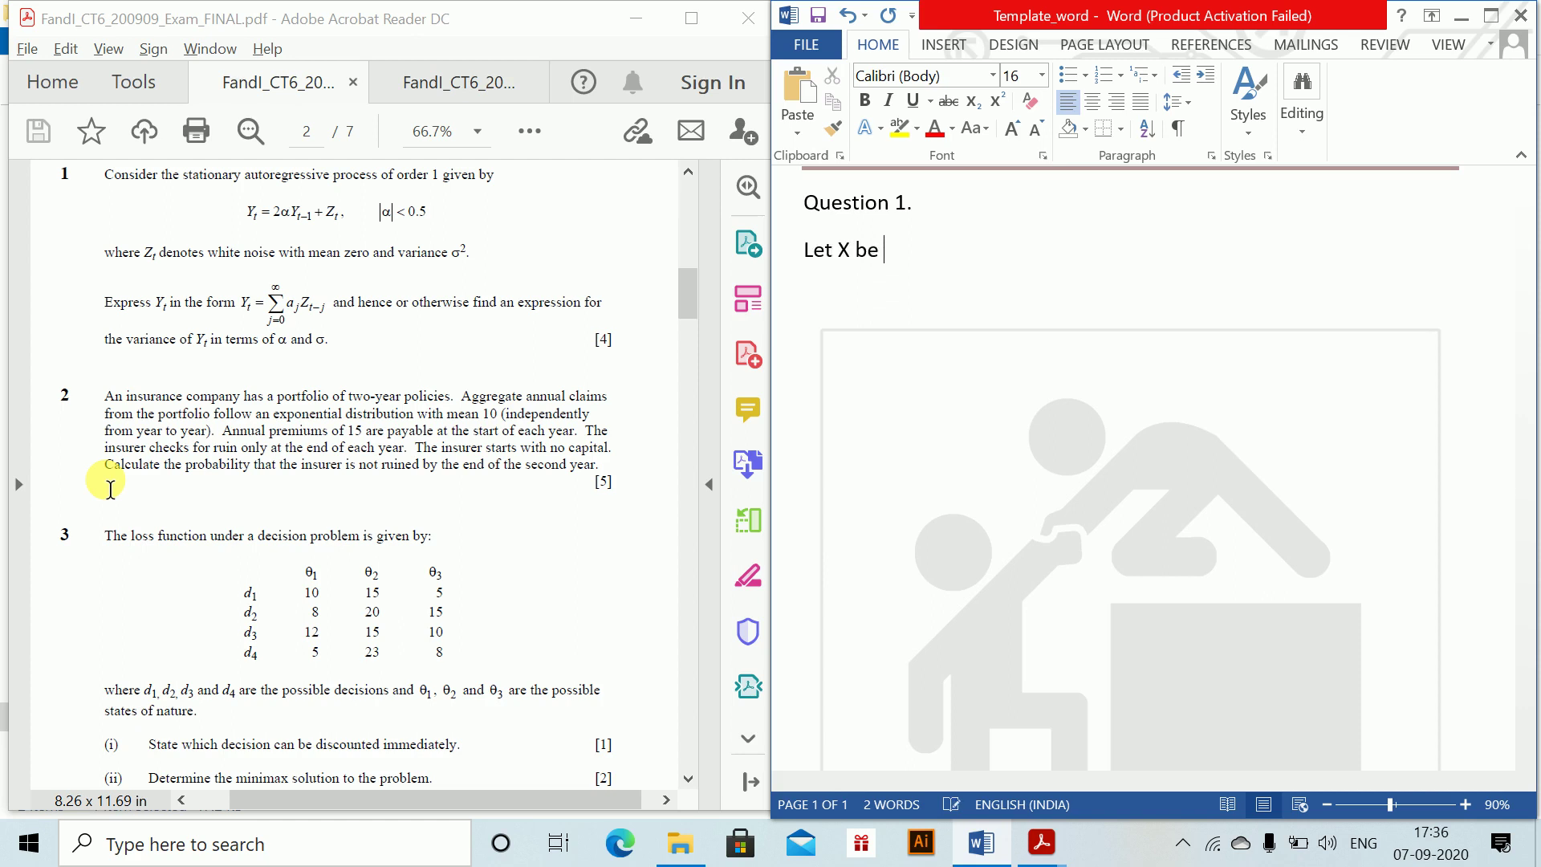
pyautogui.write('the app')
pyautogui.press('BackSpace')
pyautogui.press('BackSpace')
pyautogui.write('ggregate')
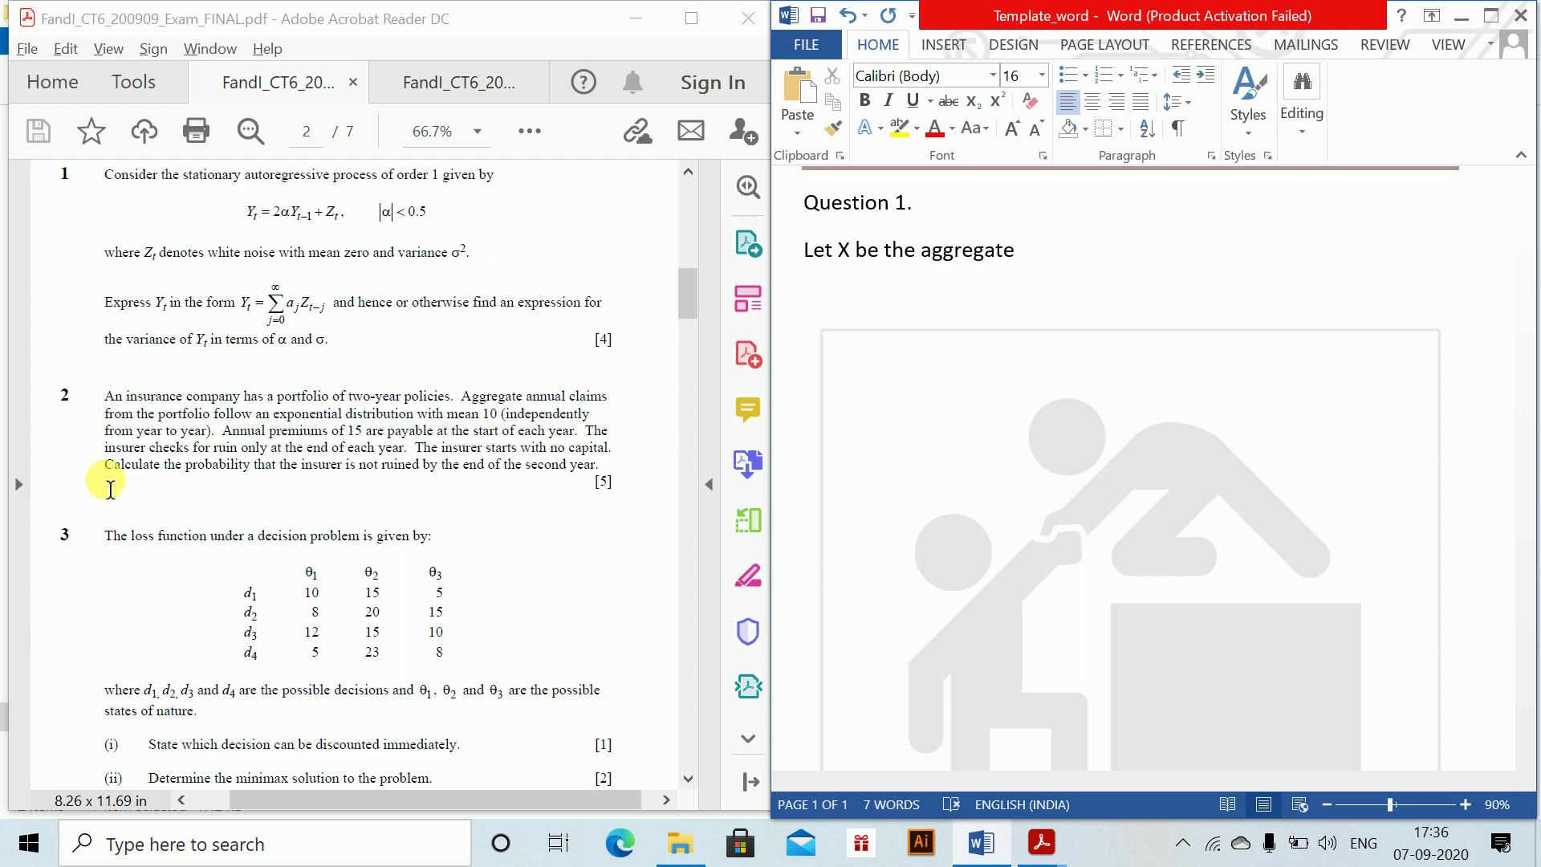
pyautogui.write(' claim in year 1 ')
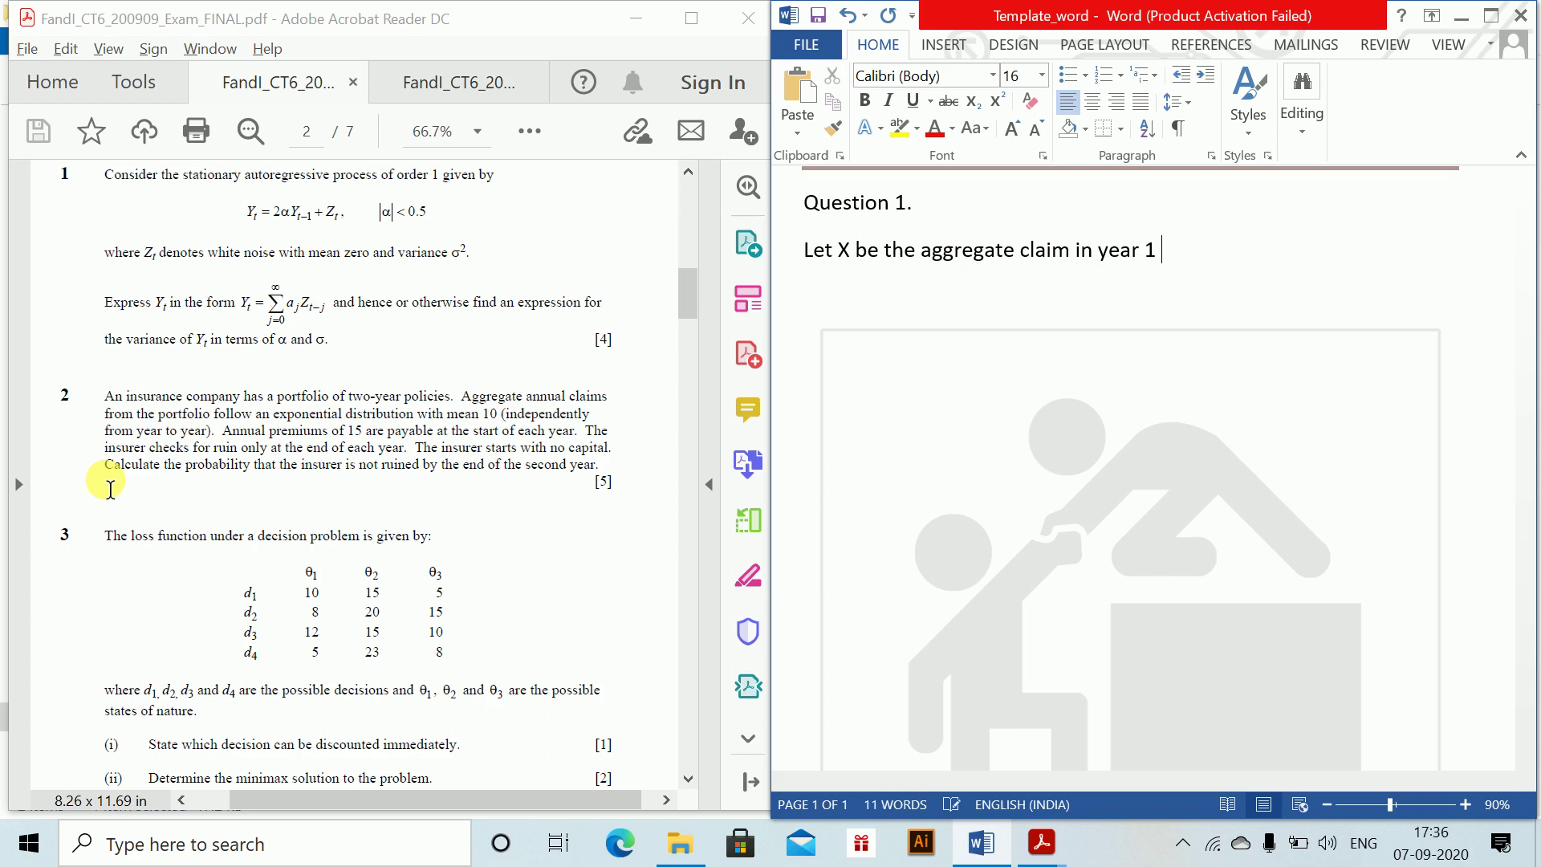
# - Complete the definition sentence with "and Y be the aggregate claim in year 2."
pyautogui.write('and Y be the aggre')
pyautogui.press('BackSpace')
pyautogui.write('regare')
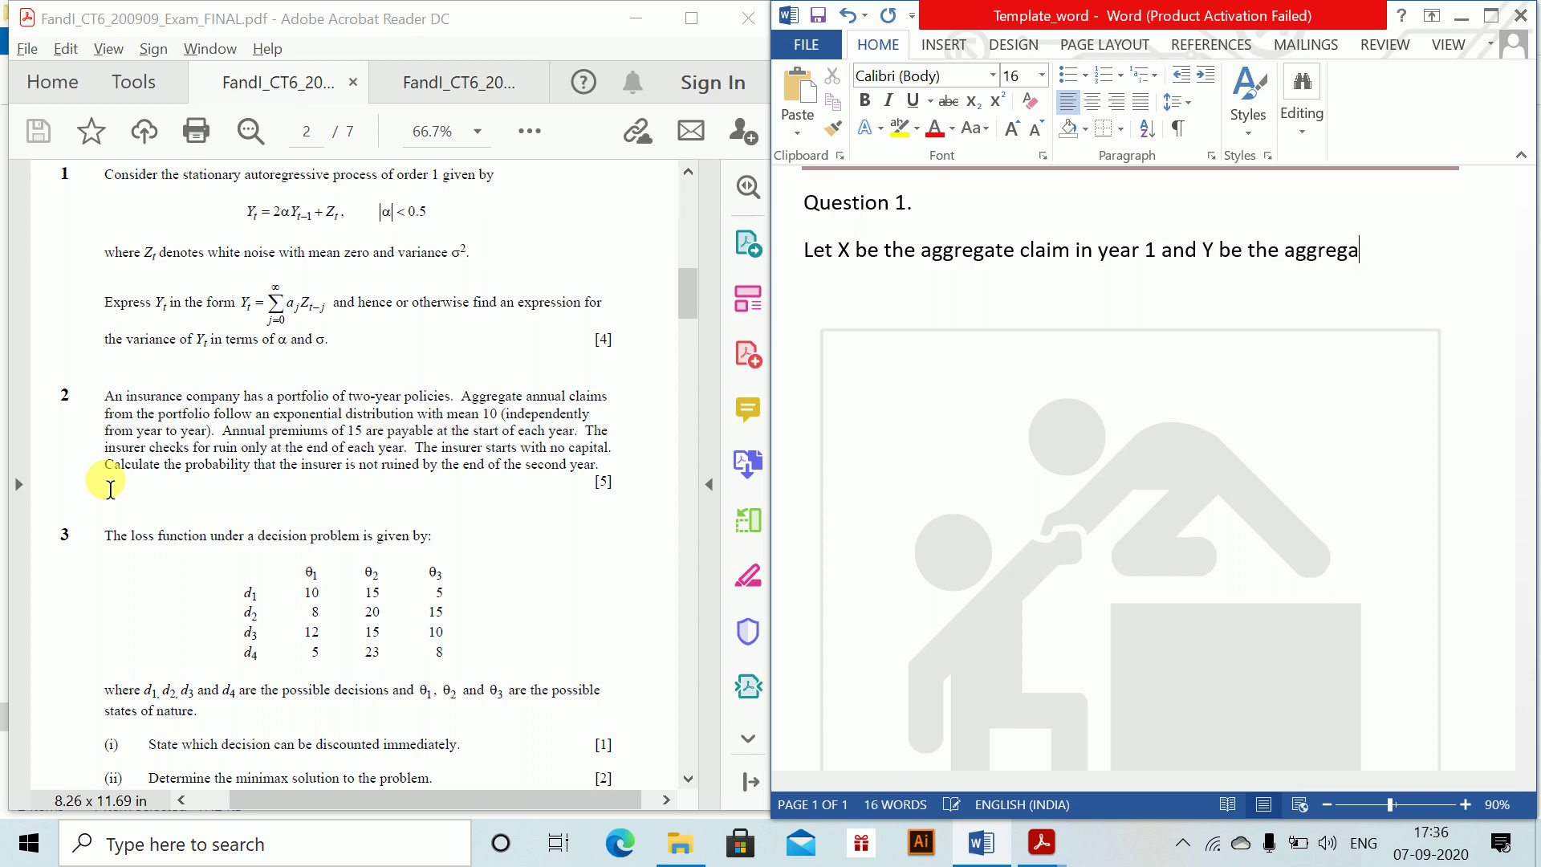
pyautogui.press('BackSpace')
pyautogui.press('BackSpace')
pyautogui.write('te claim i')
pyautogui.press('BackSpace')
pyautogui.press('BackSpace')
pyautogui.write('in year 2.')
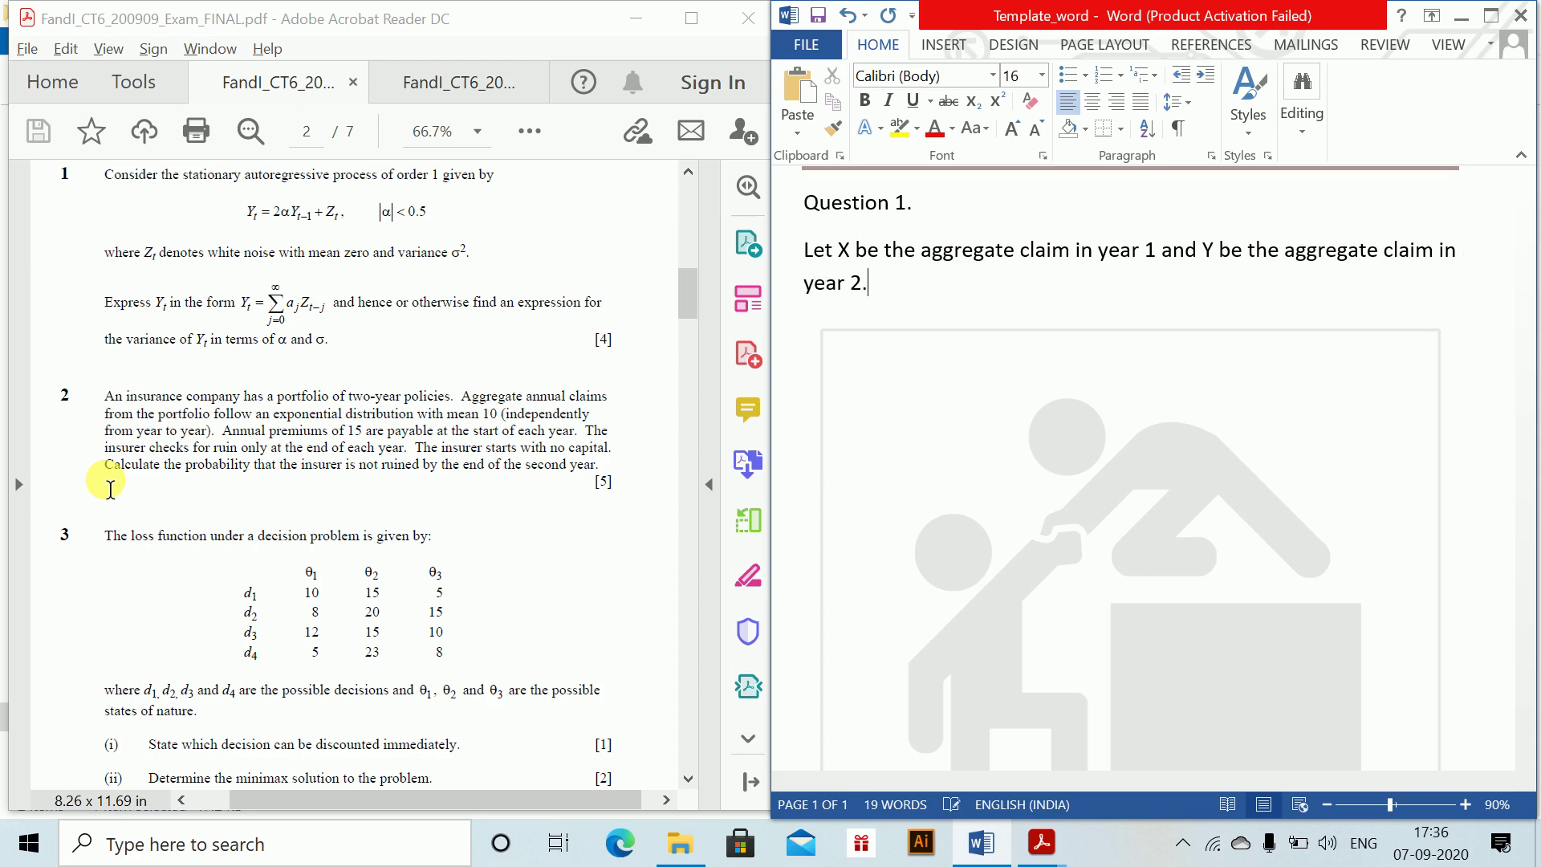
# - Add a new paragraph "We require" followed by the inline equation P(X < 15 and X + Y < 30)
pyautogui.press('Return')
pyautogui.write('We require')
pyautogui.hotkey('alt', '=')
pyautogui.write('P(X')
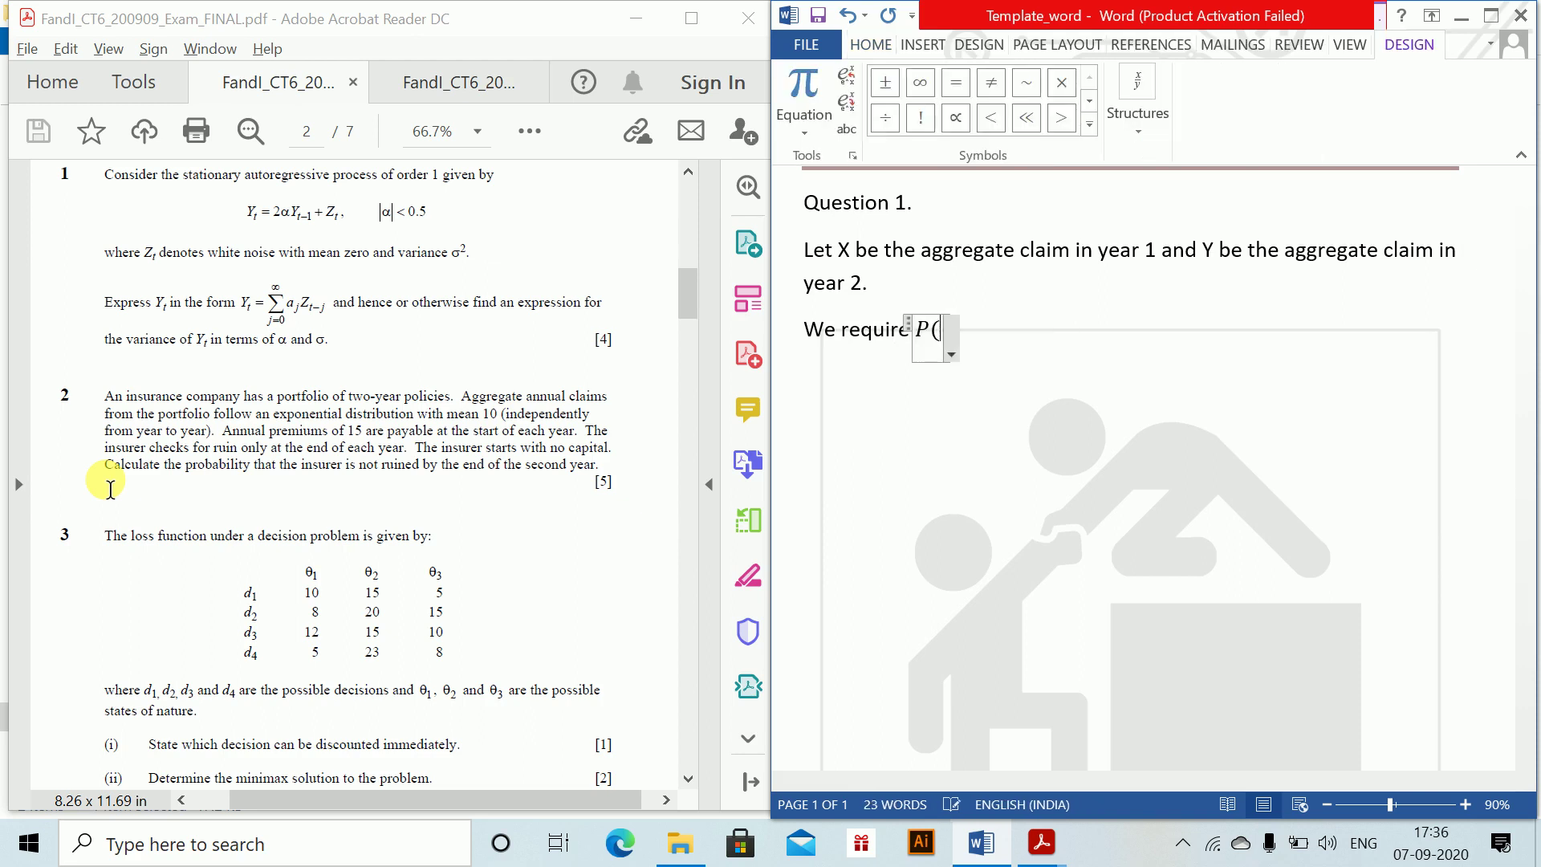
pyautogui.write('<15 ')
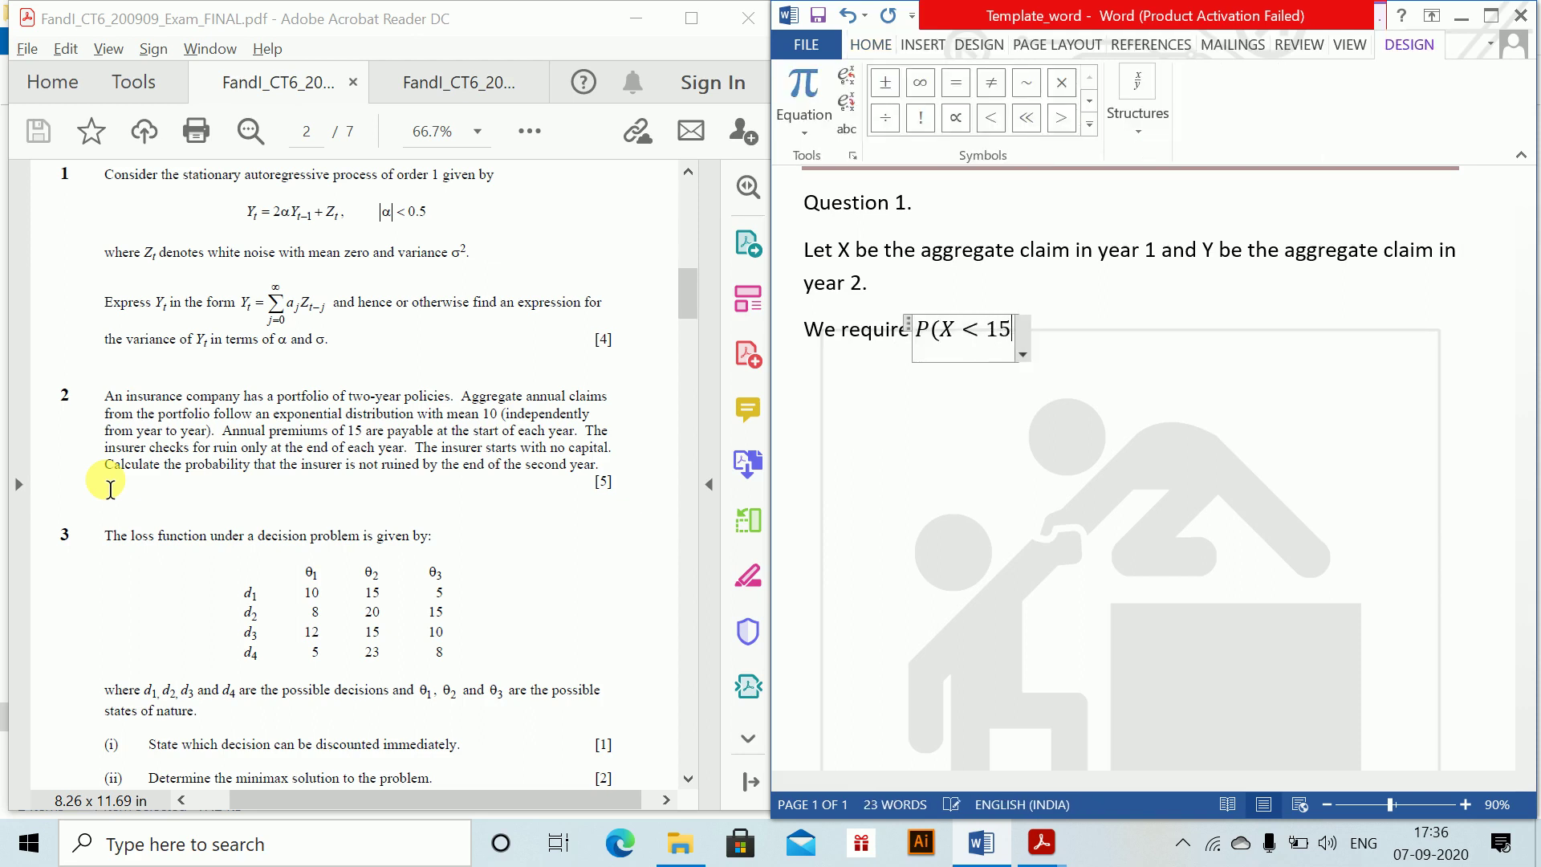
pyautogui.write('and X+')
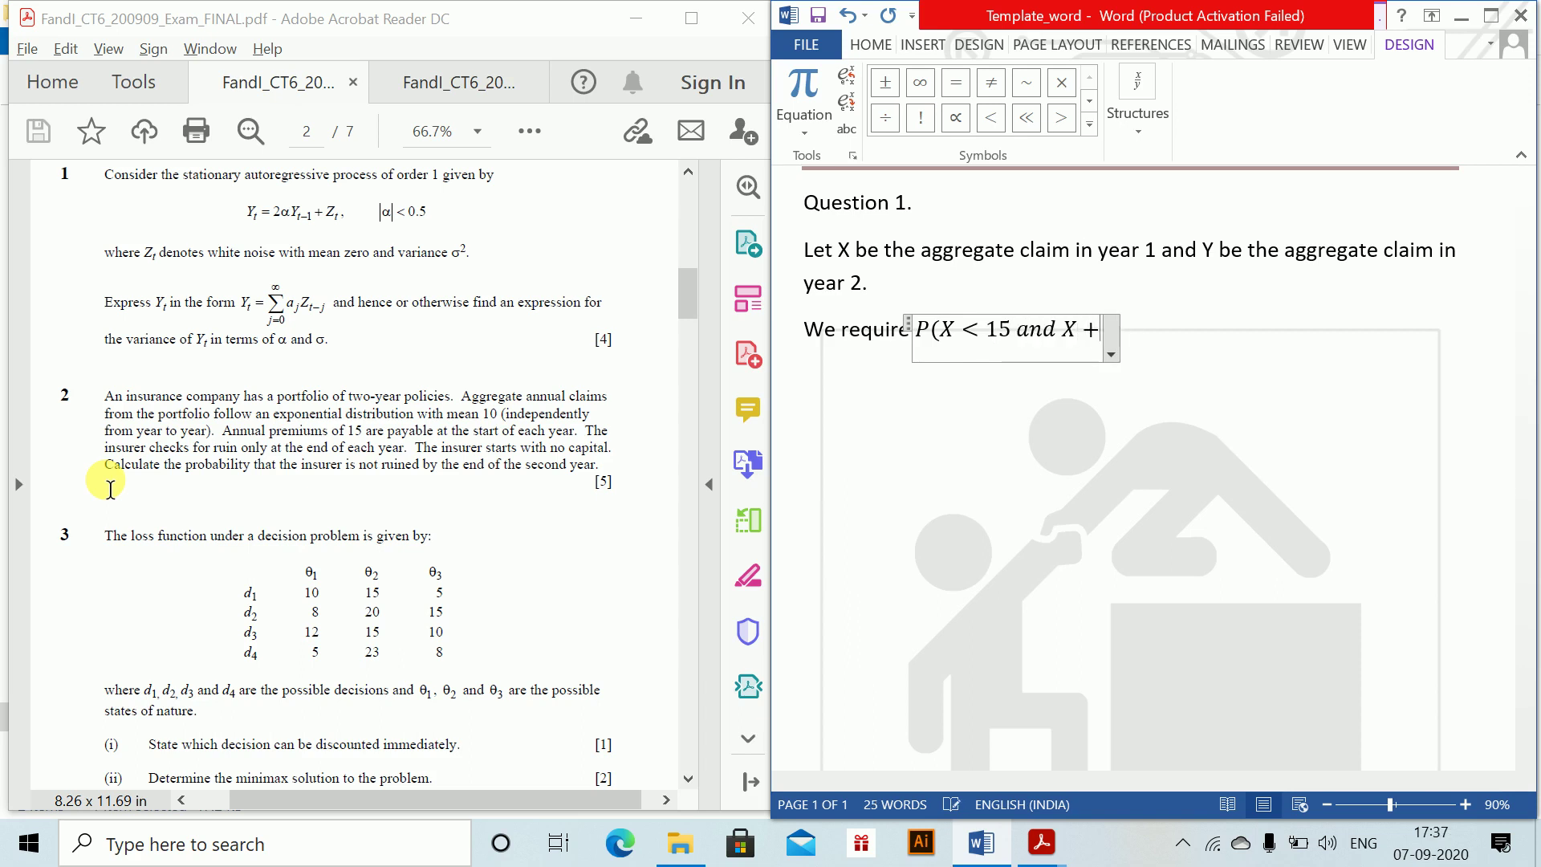
pyautogui.write('Y')
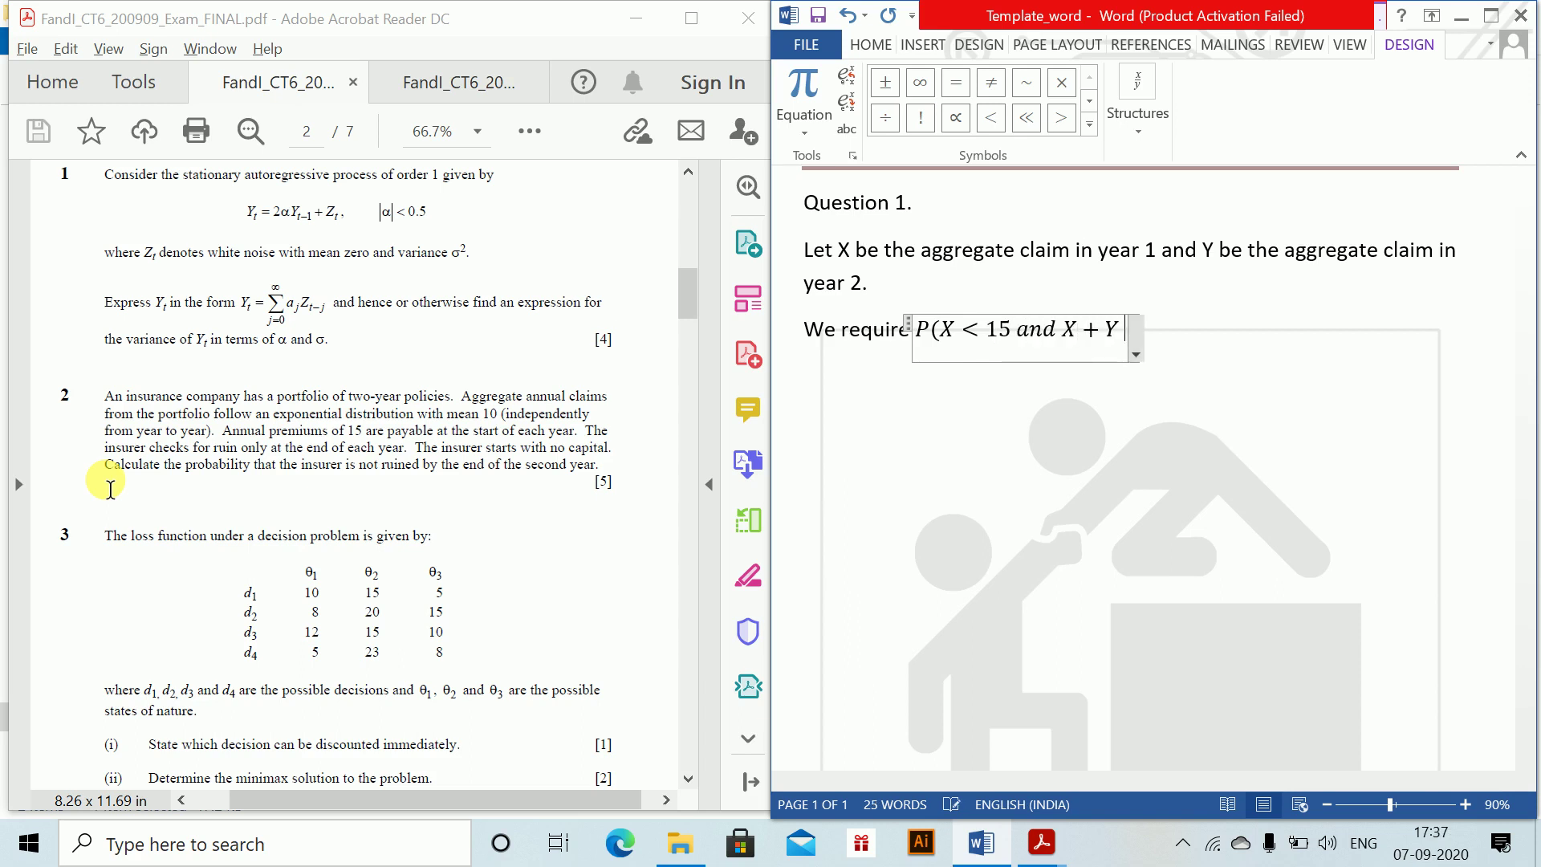
pyautogui.write('<30)')
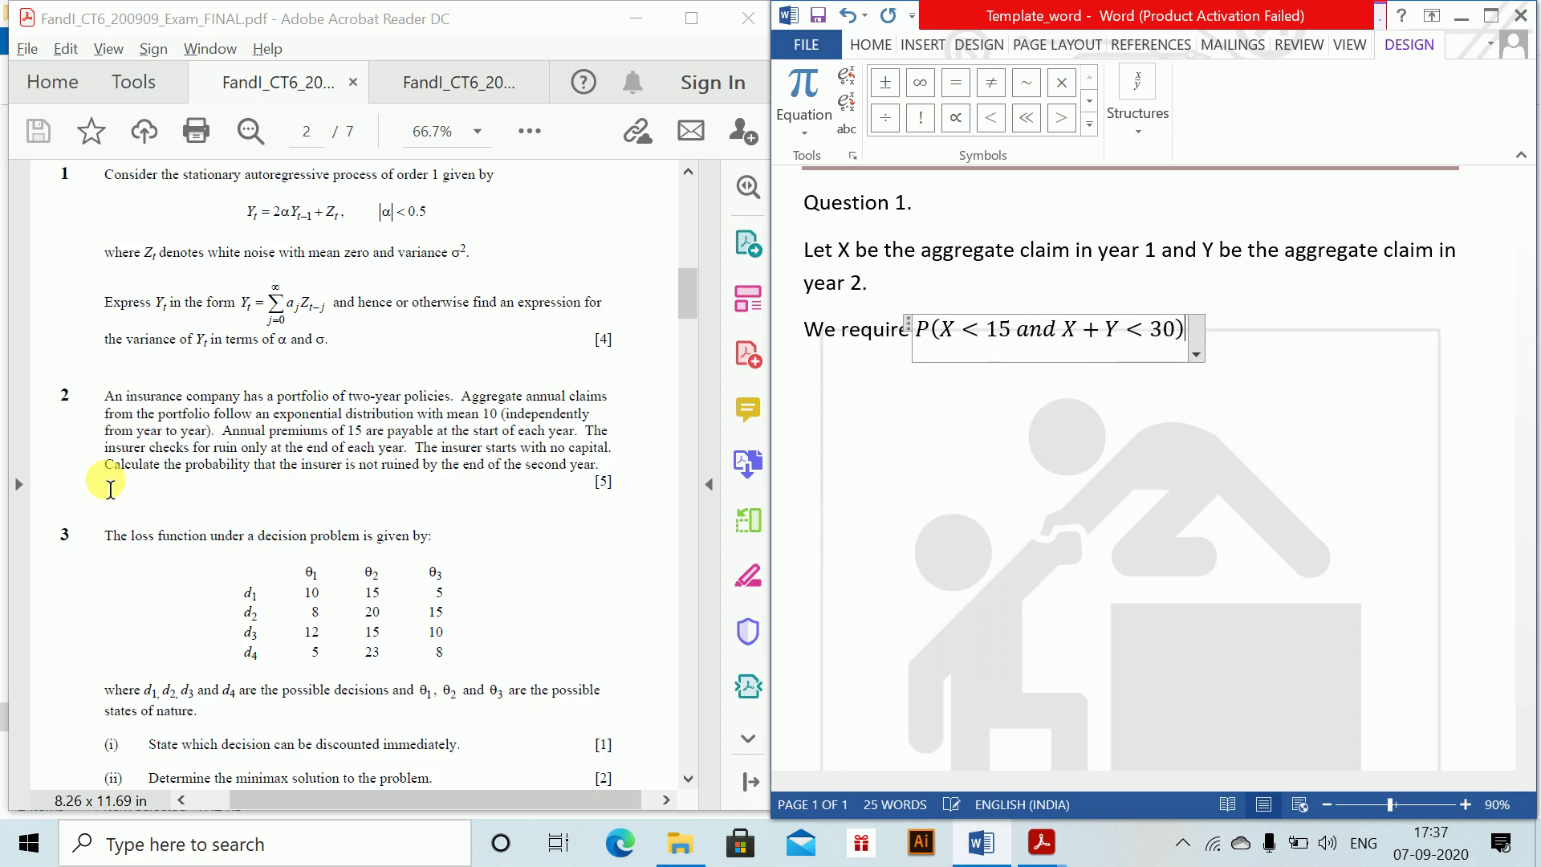
# - Extend the equation with the alternative form "or P(X < 15 and Y < 30 − X)" and finish it
pyautogui.write(' or ')
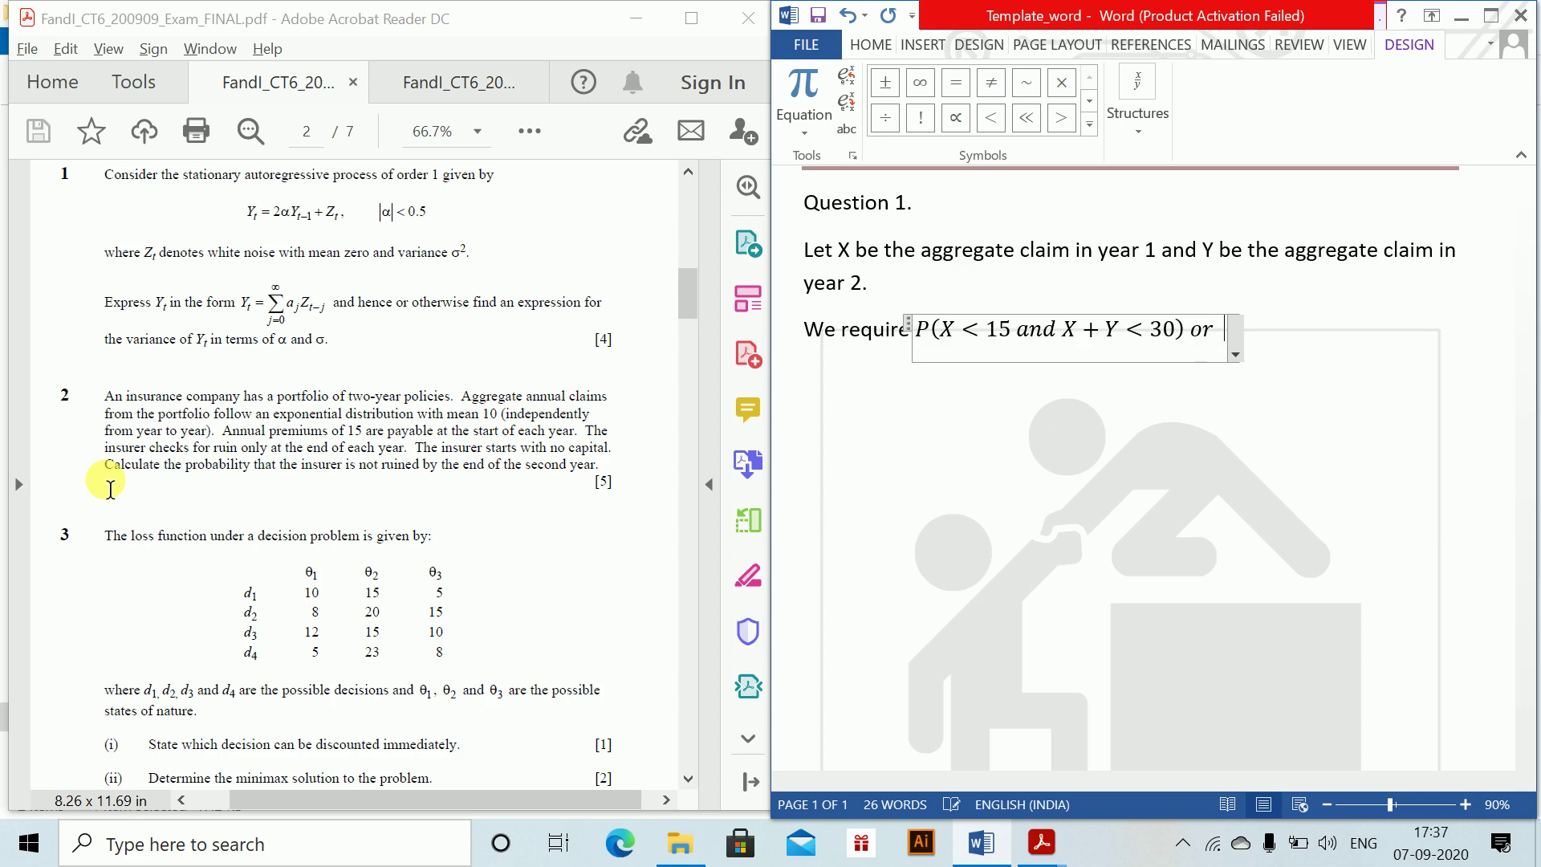
pyautogui.write('P(X<15')
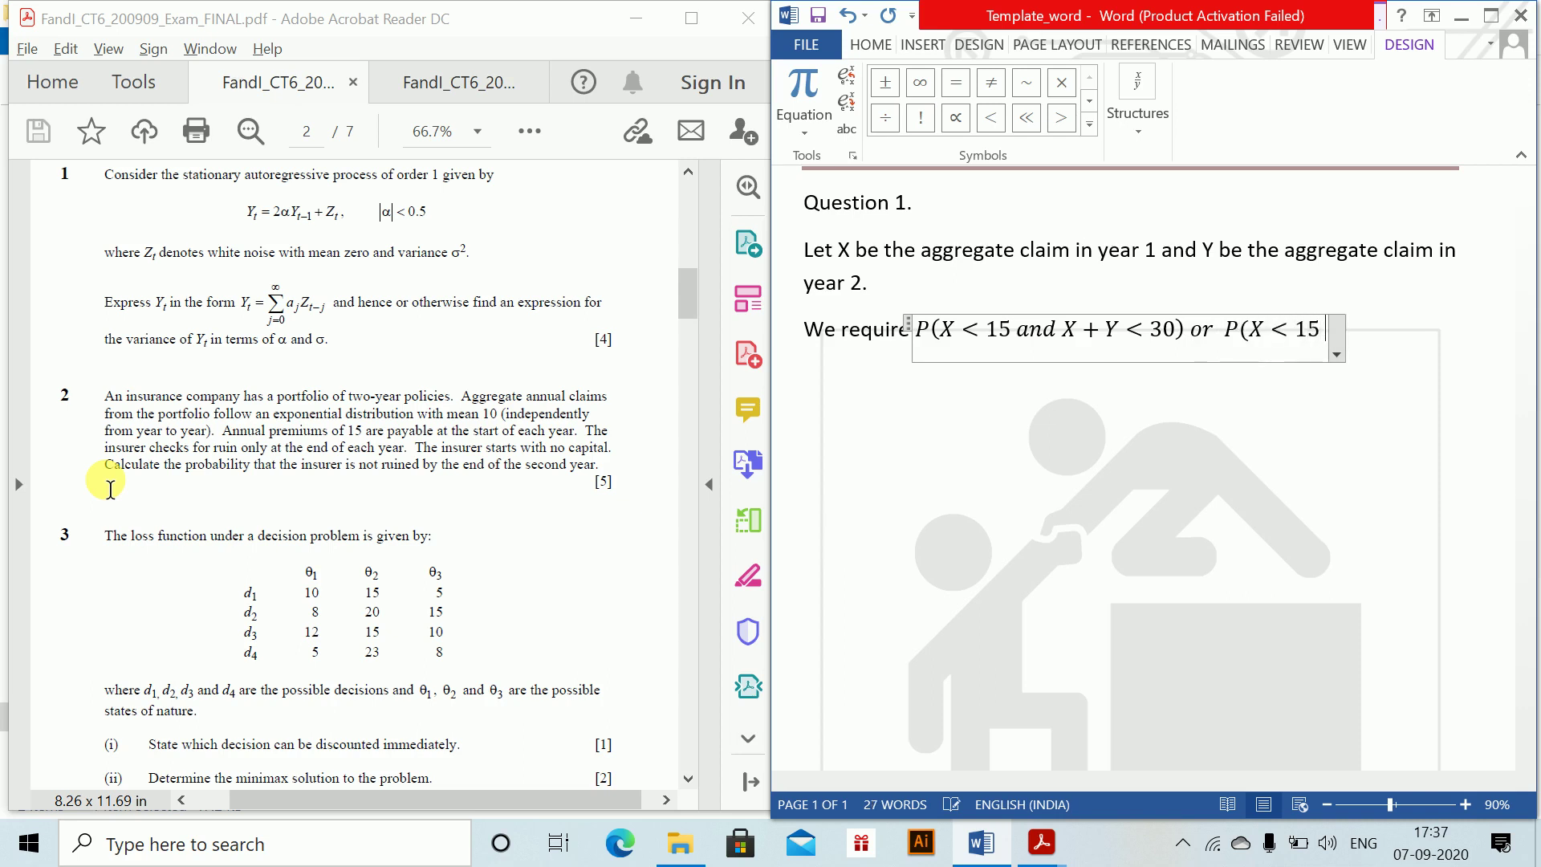
pyautogui.write(' and Y')
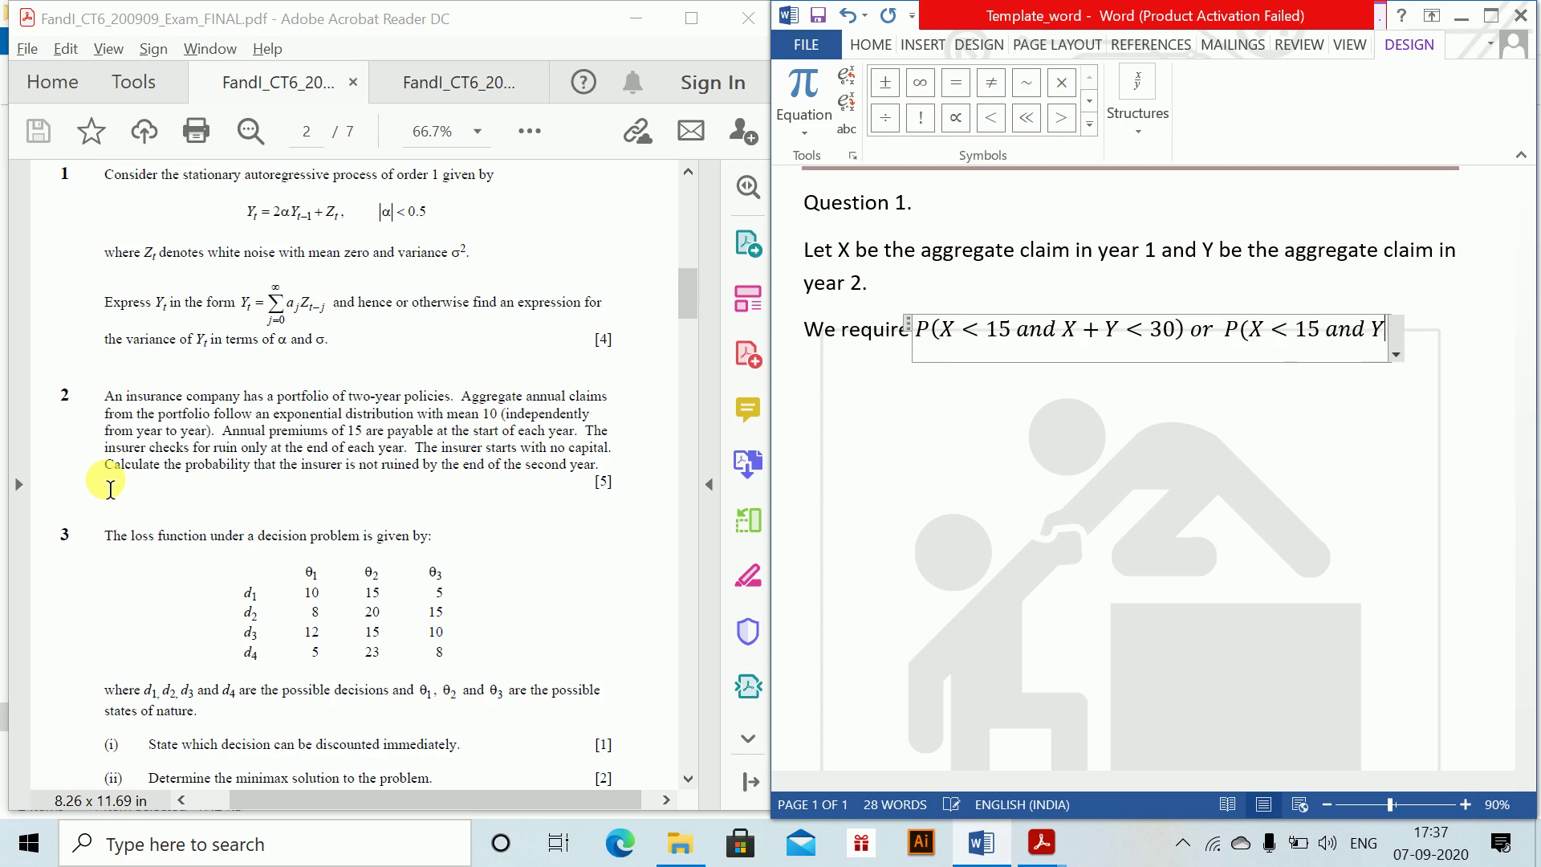
pyautogui.write('-30')
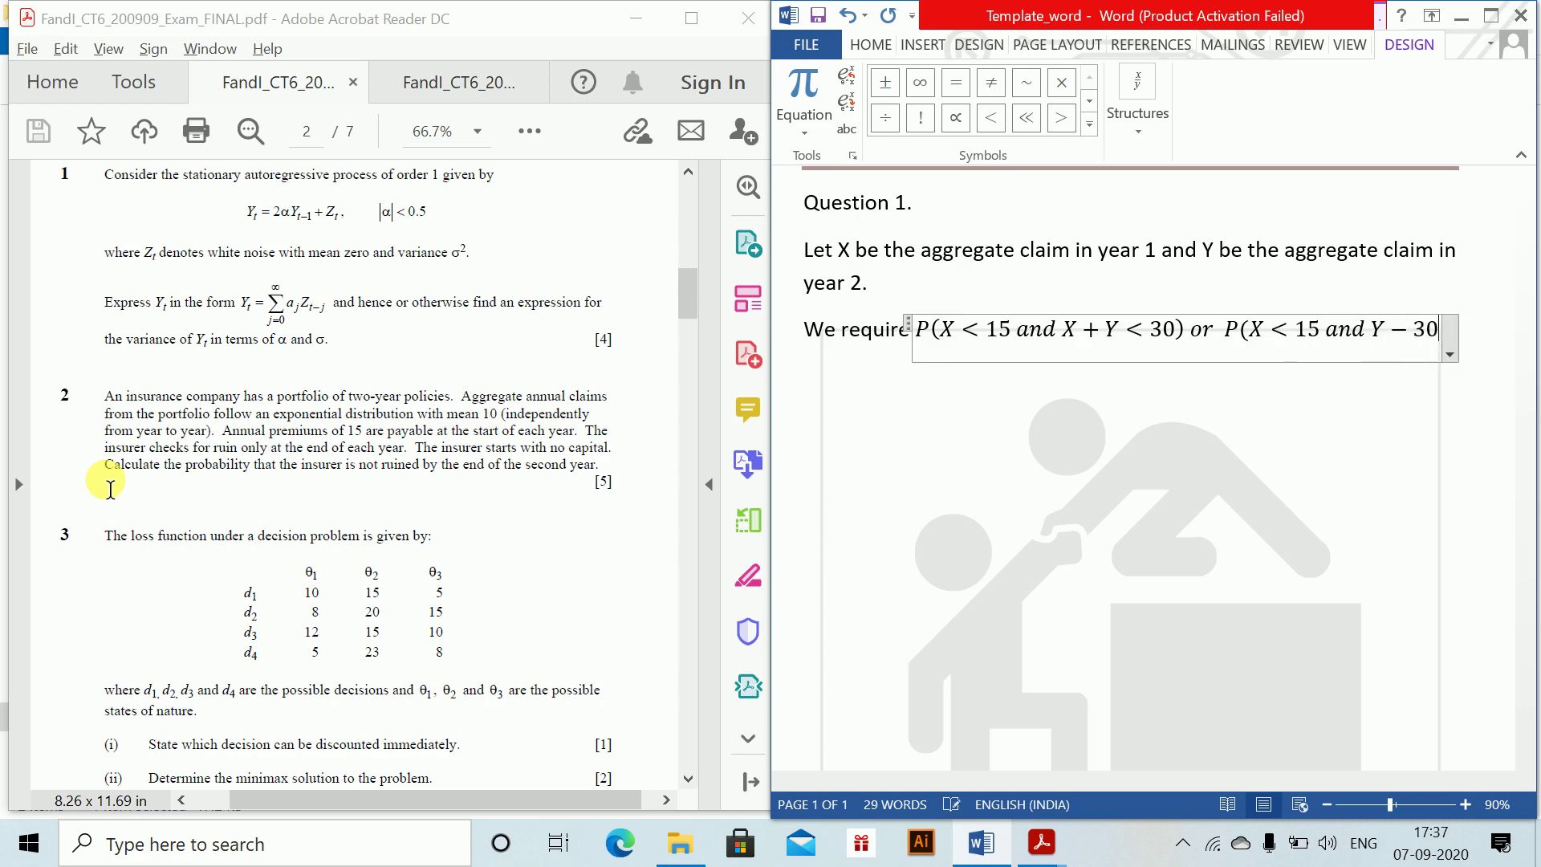
pyautogui.press('BackSpace')
pyautogui.press('BackSpace')
pyautogui.press('BackSpace')
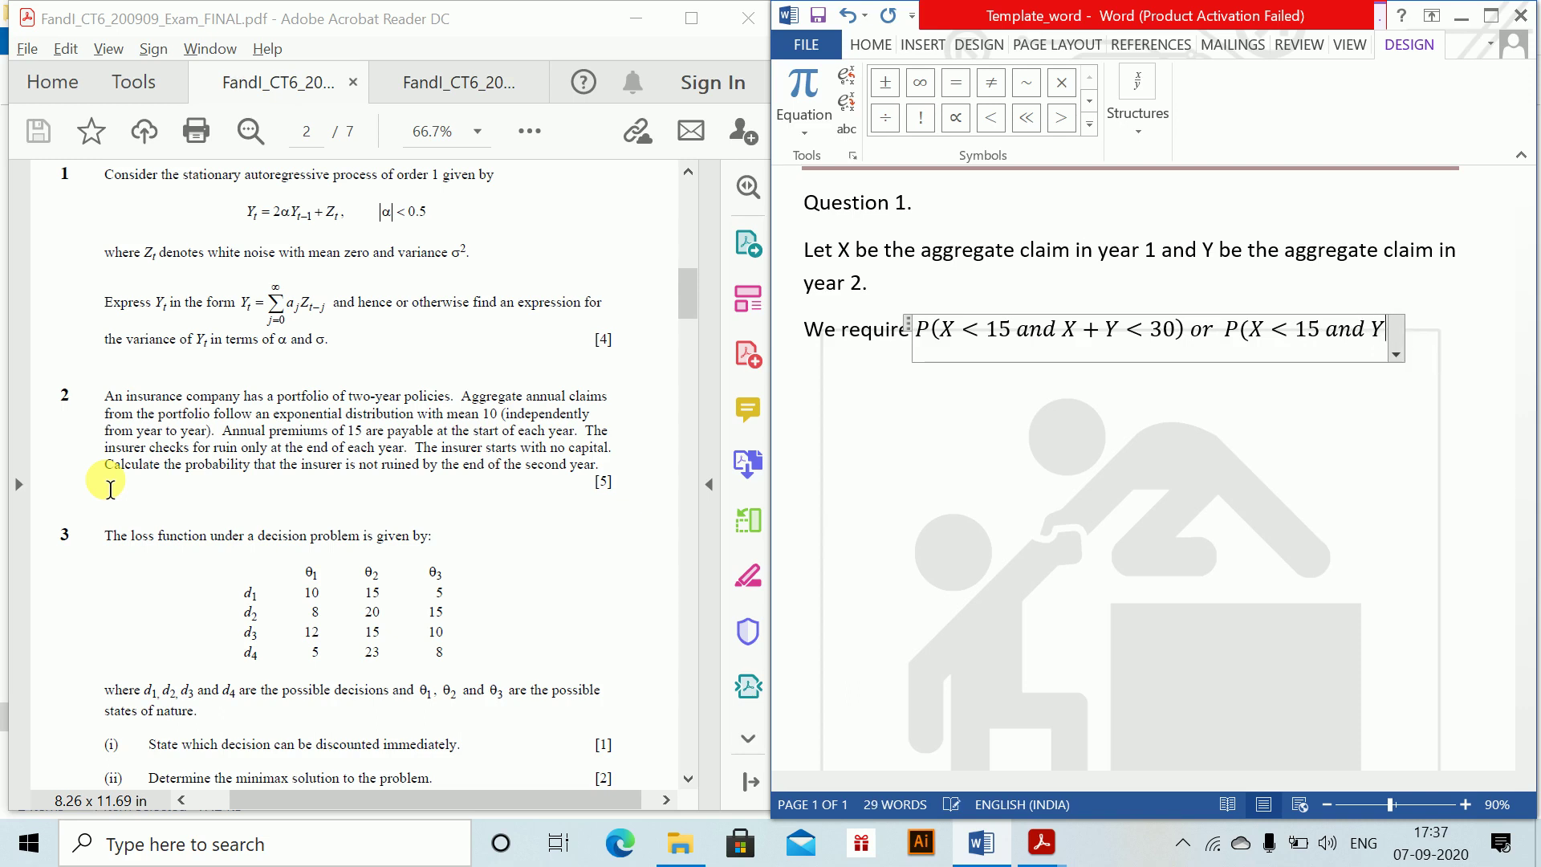
pyautogui.write('<30-X')
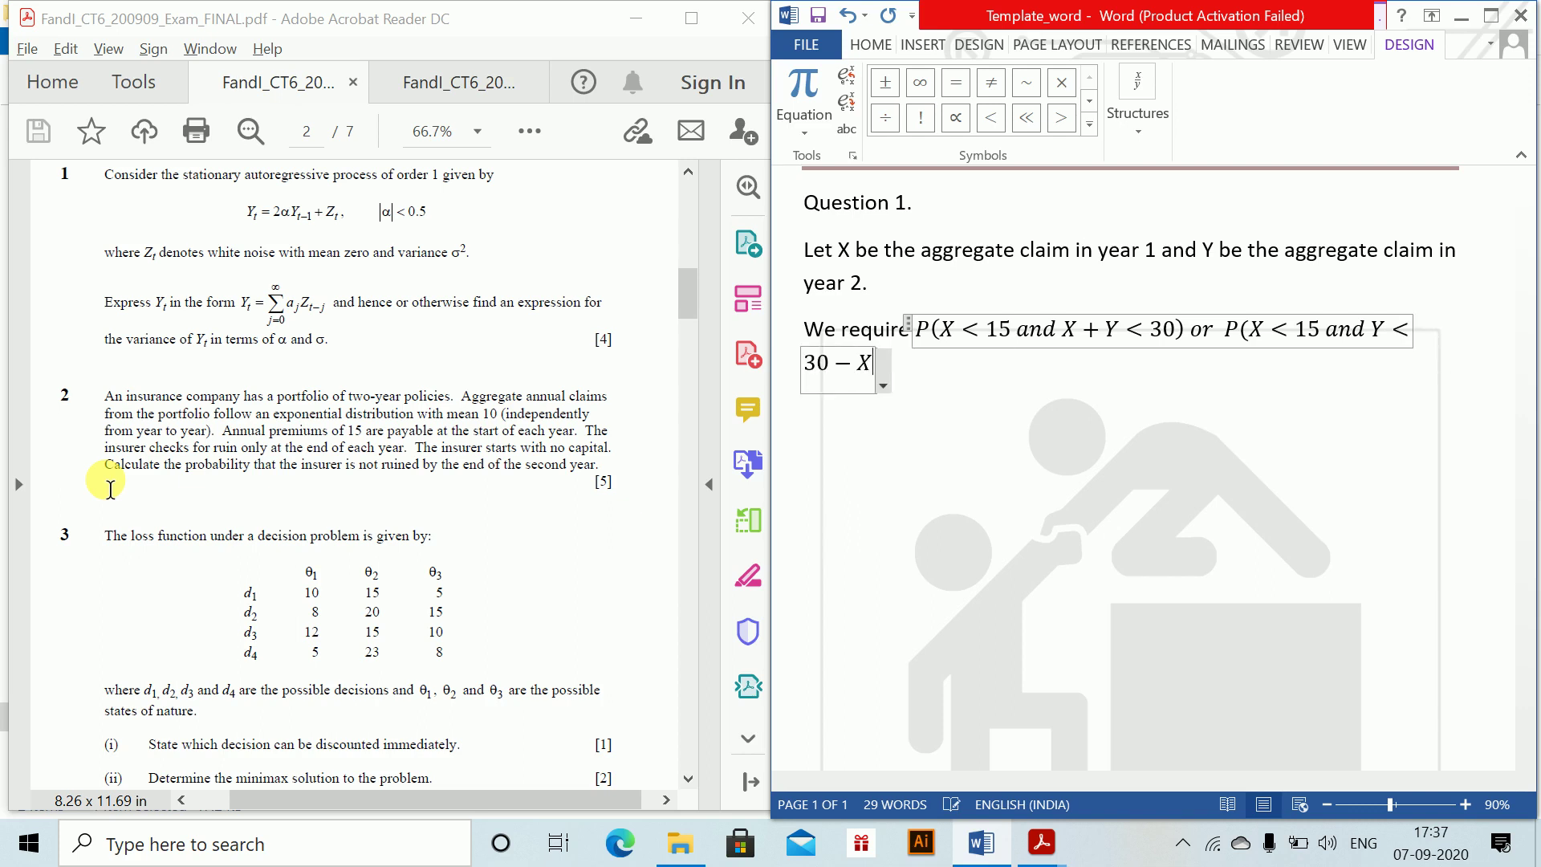
pyautogui.write(')')
pyautogui.press('Right')
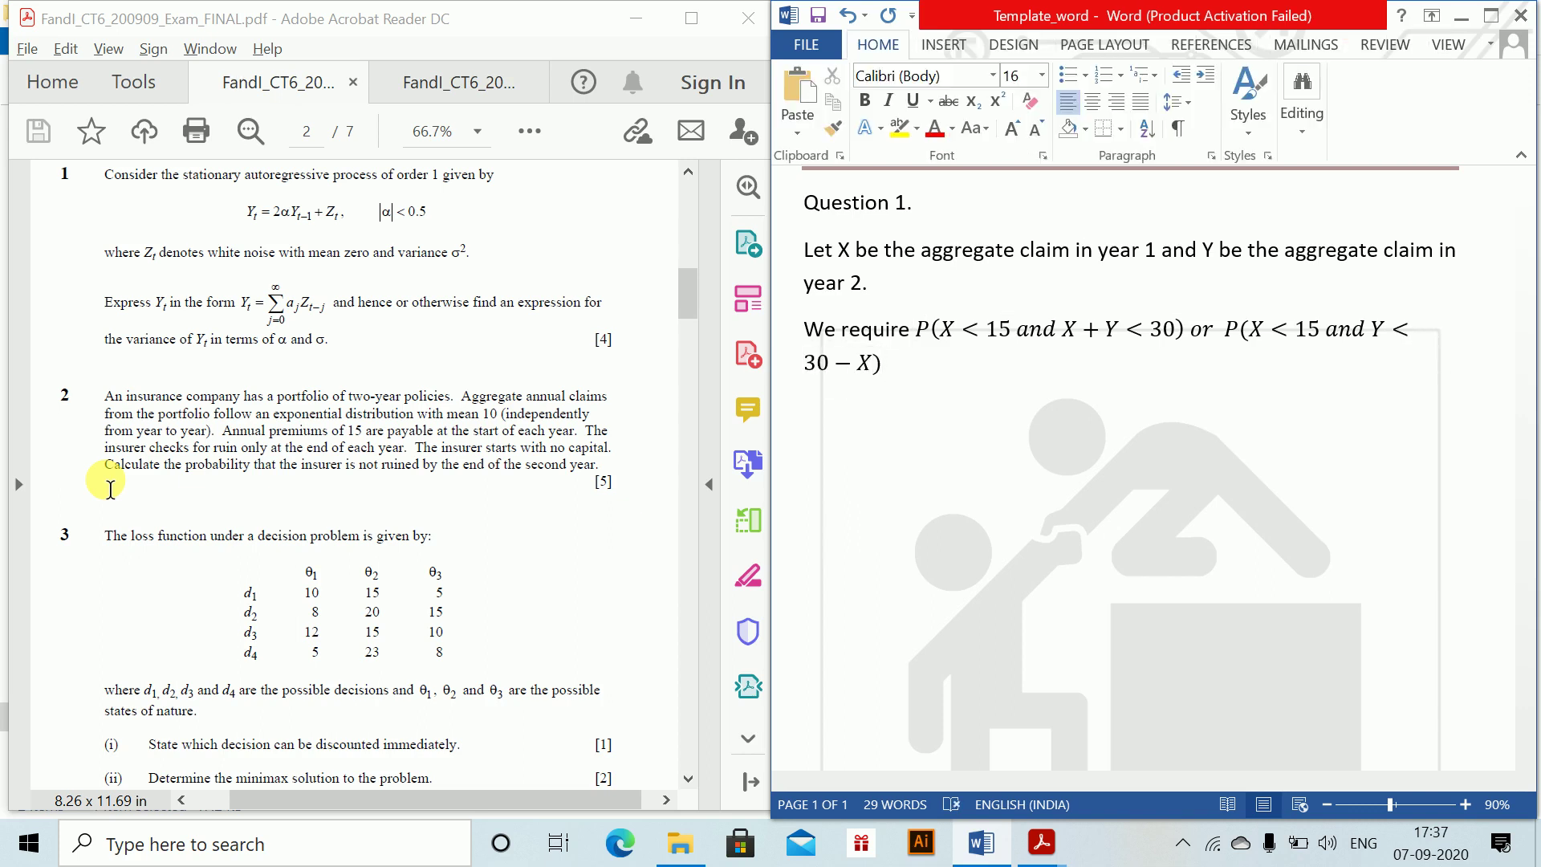
# - Write "The probability is" and start an equation below it with an integral from x=0 to 15
pyautogui.write('The probability ')
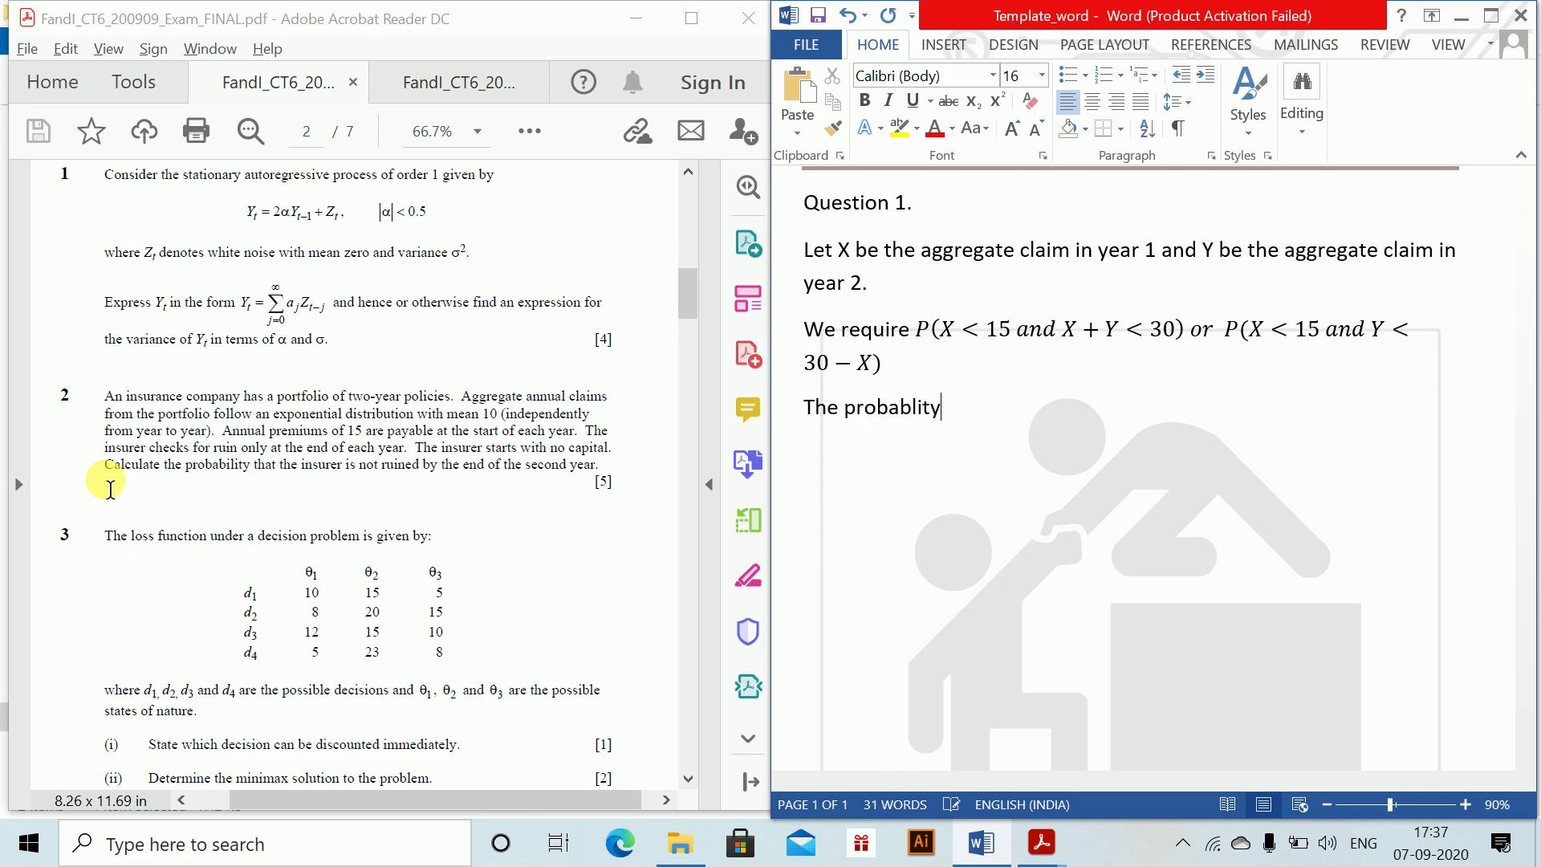
pyautogui.write('is')
pyautogui.press('Return')
pyautogui.hotkey('alt', '=')
pyautogui.write('\\int ')
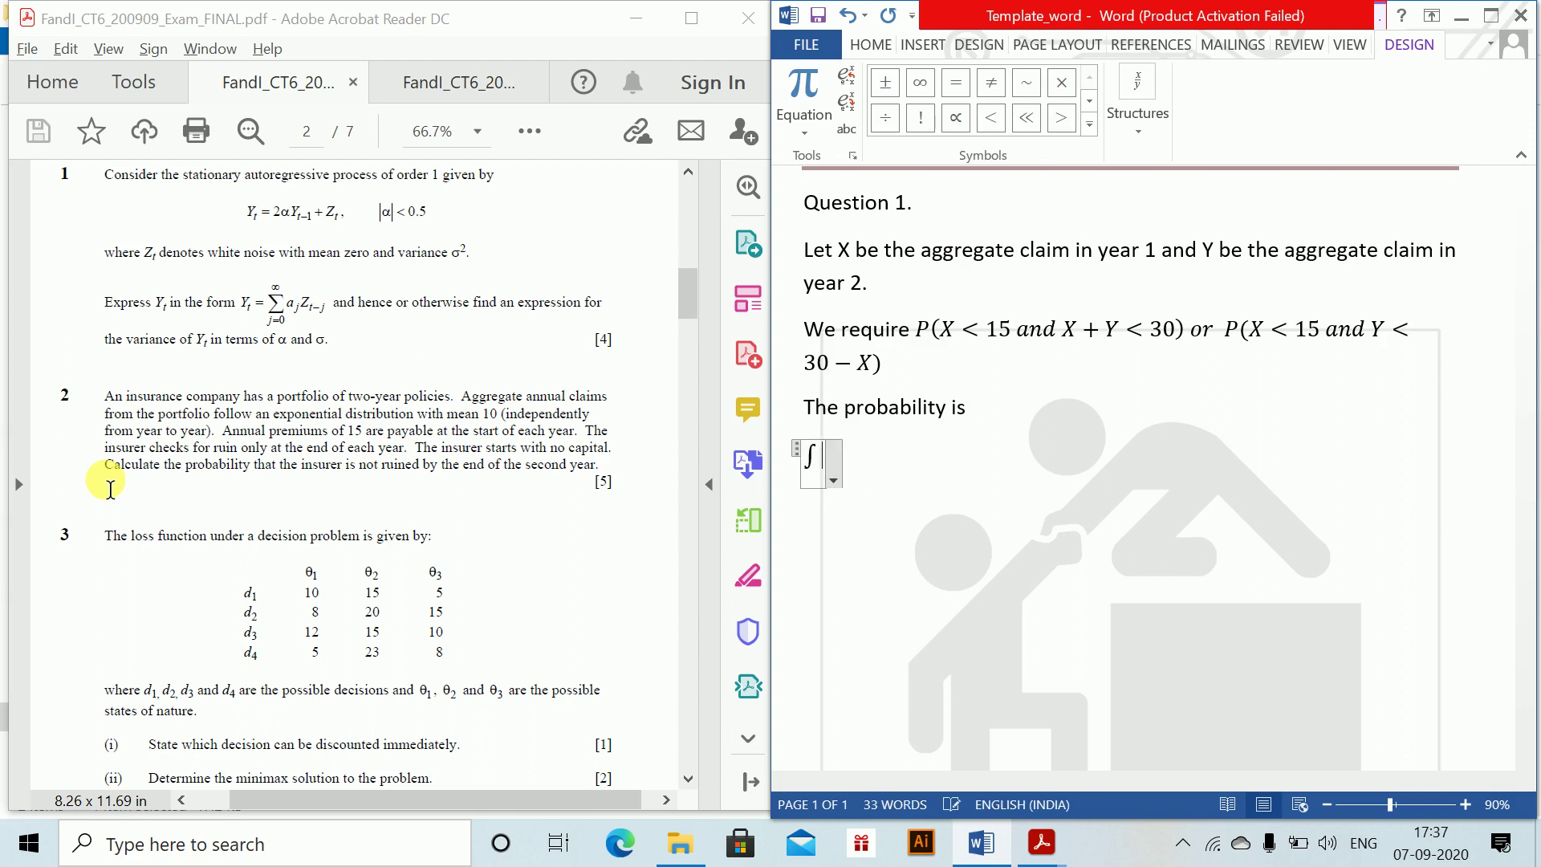
pyautogui.write('_(x=0')
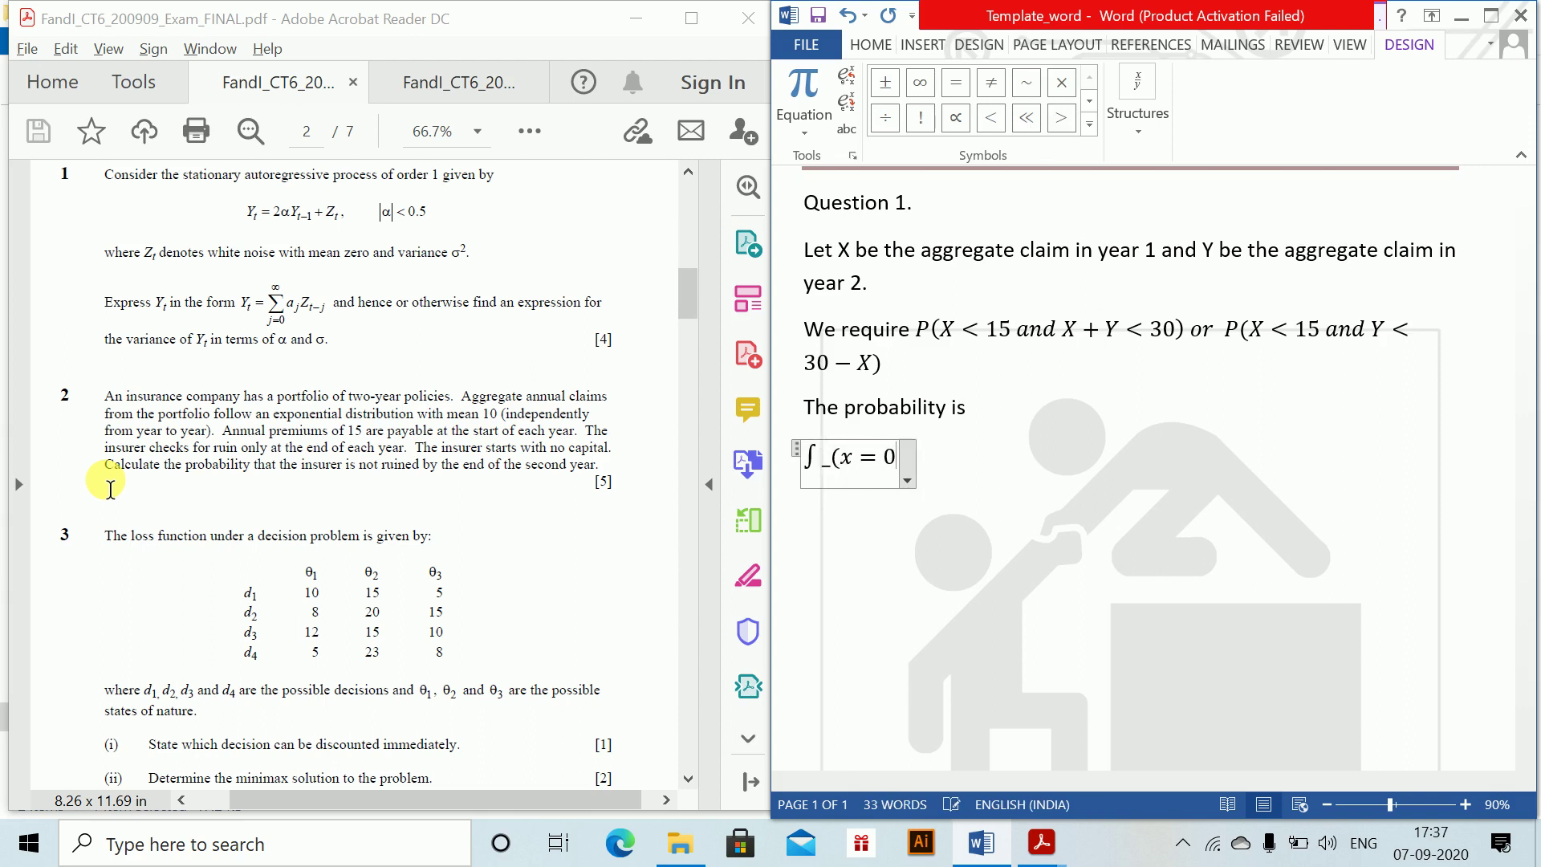
pyautogui.write(')^15 \\i')
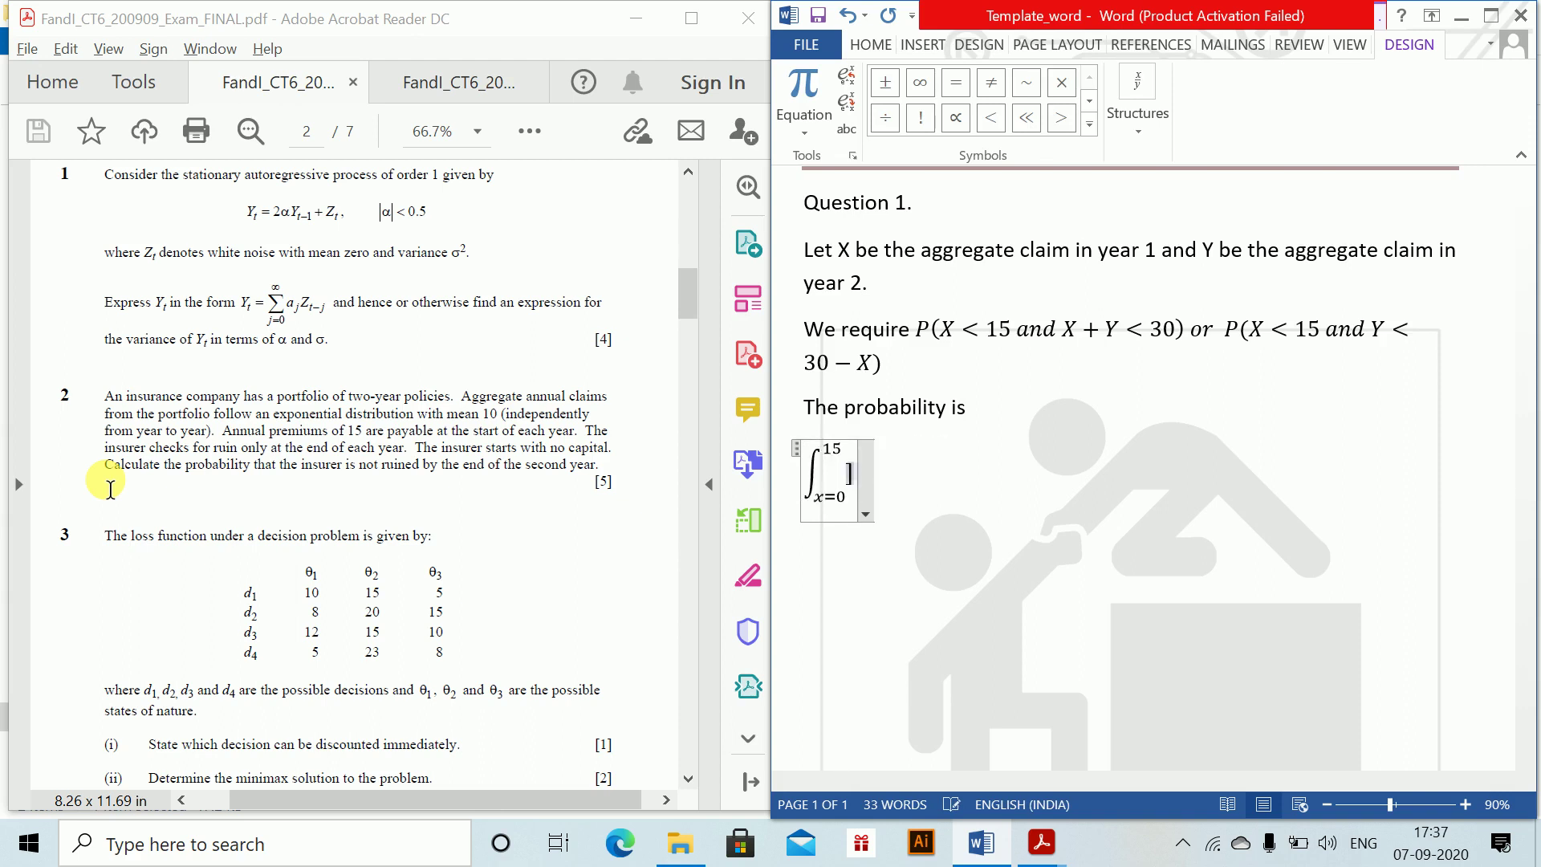
# - Nest a second integral inside the first, with limits y=0 to 30−x
pyautogui.write('nt ')
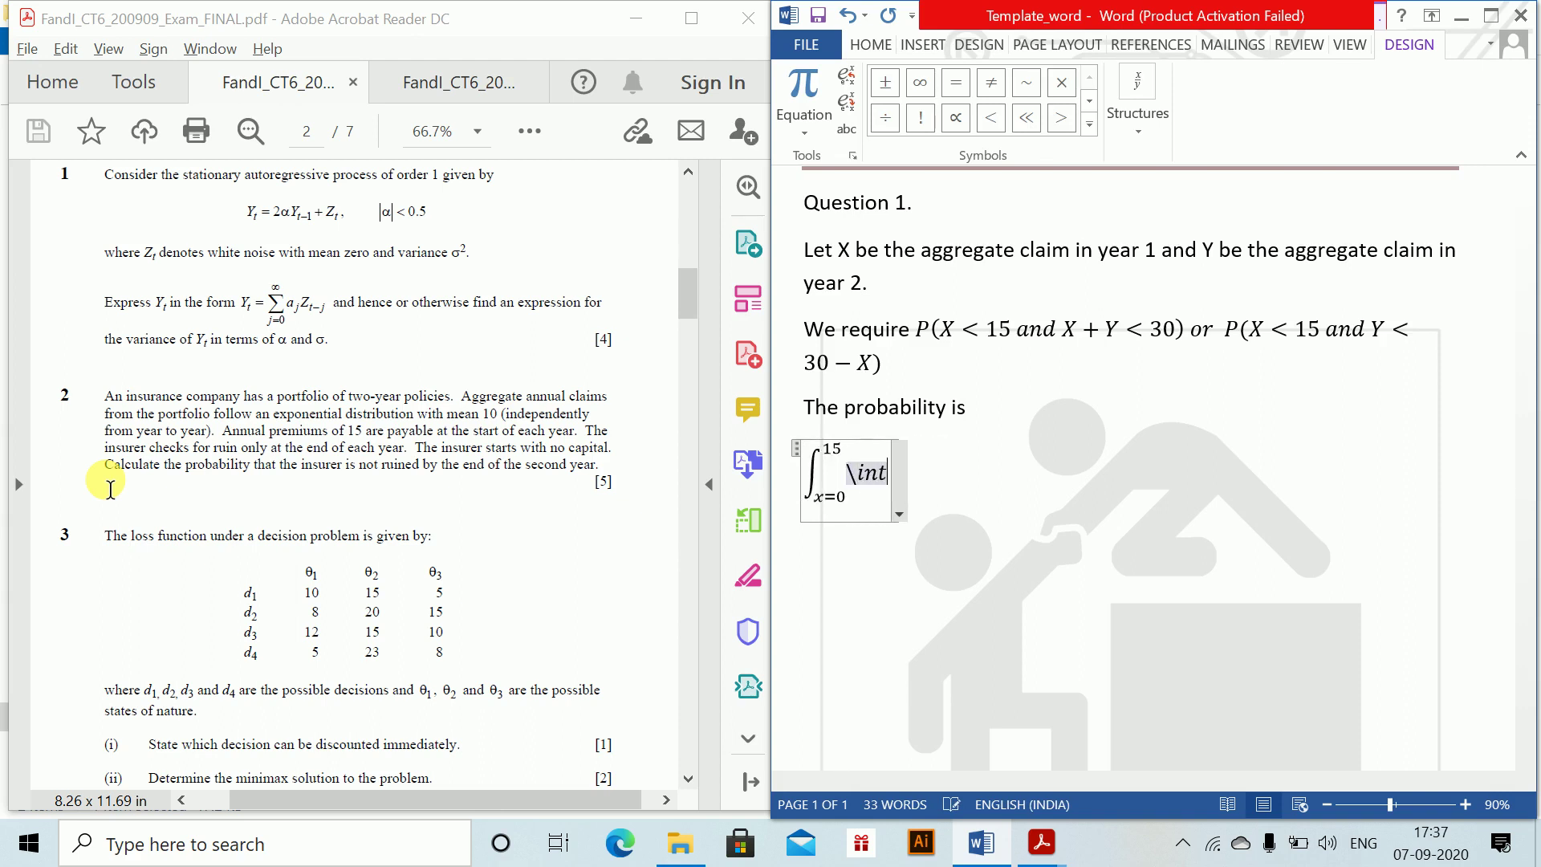
pyautogui.write('_')
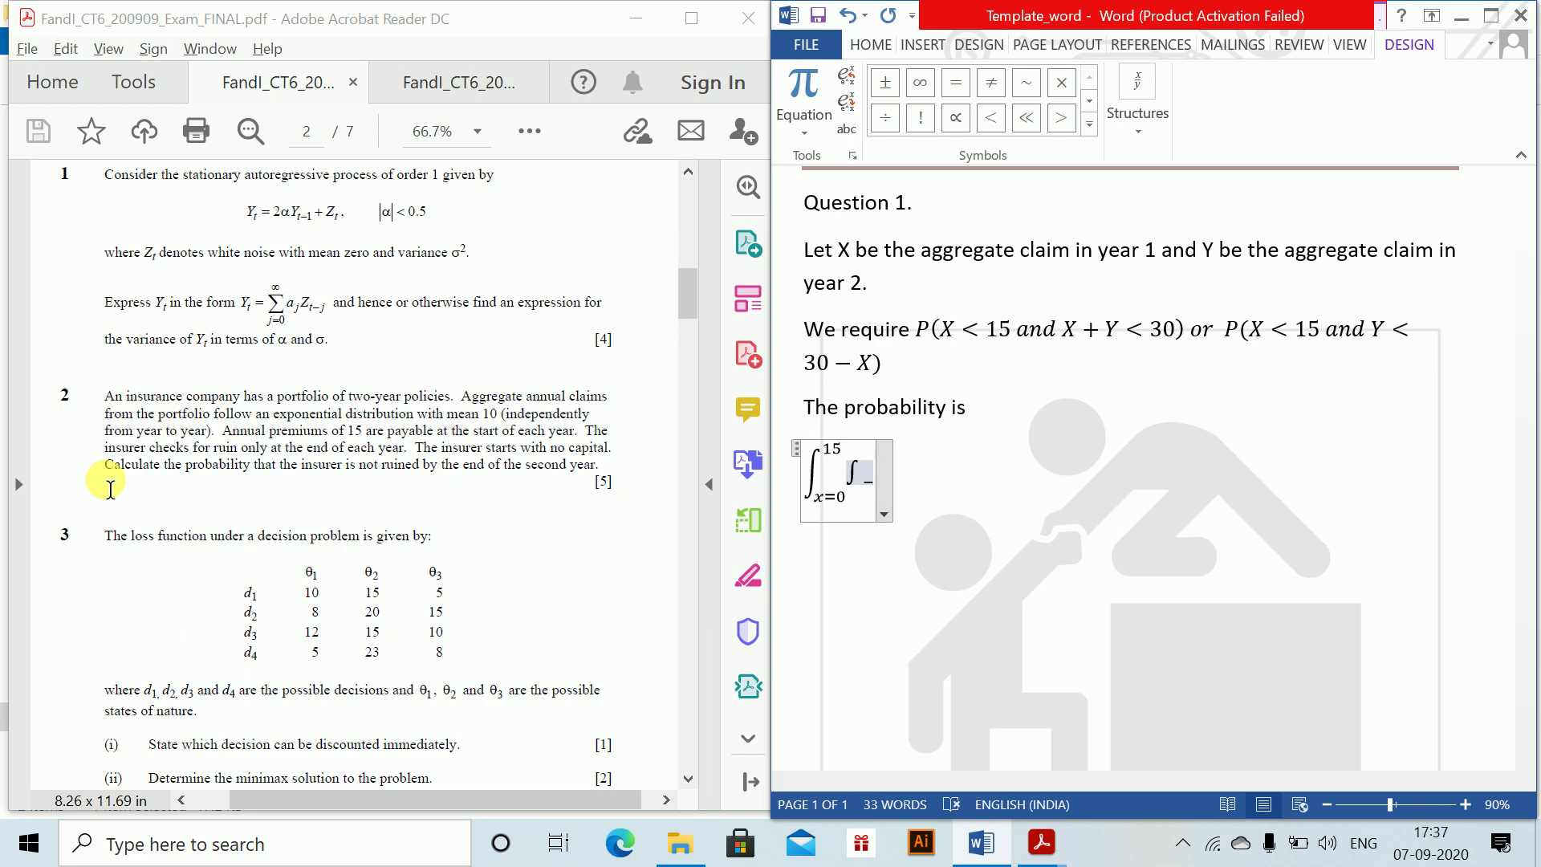
pyautogui.write('(y=0')
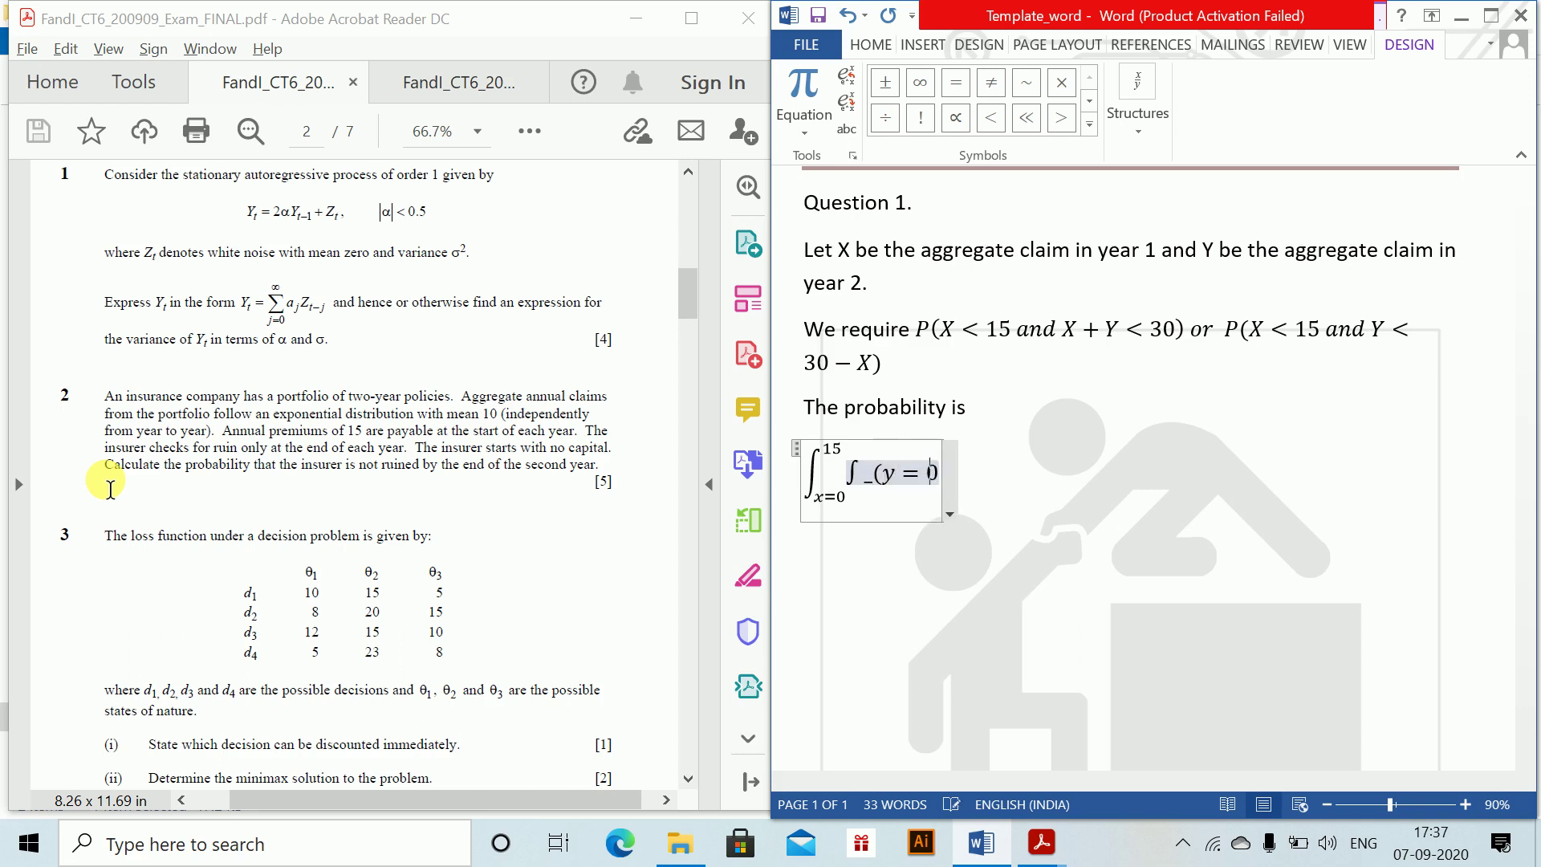
pyautogui.write(')^(3')
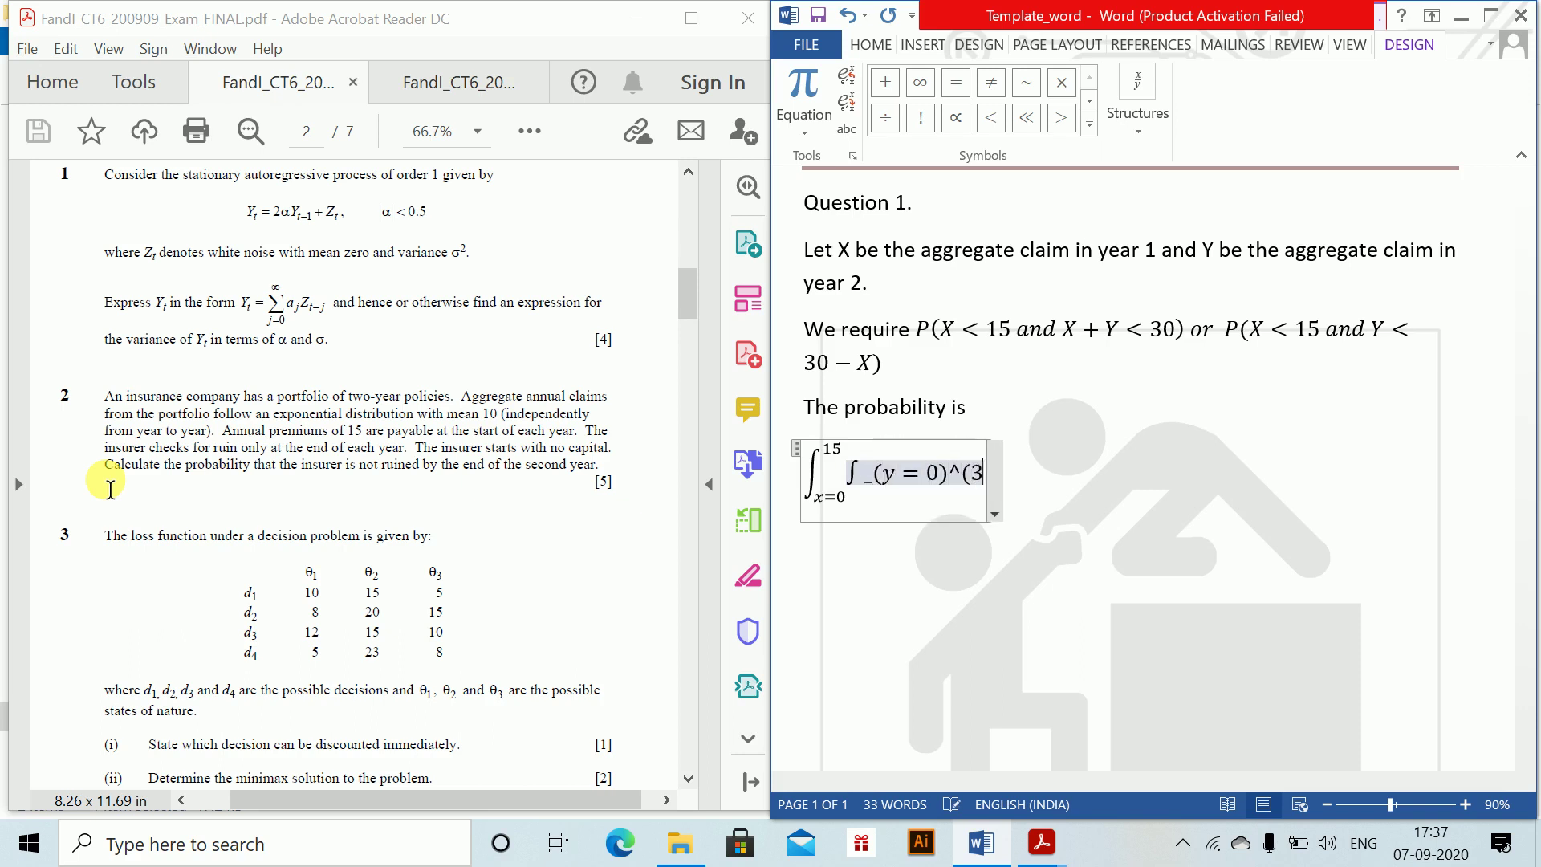
pyautogui.write('0-x')
pyautogui.write(') ')
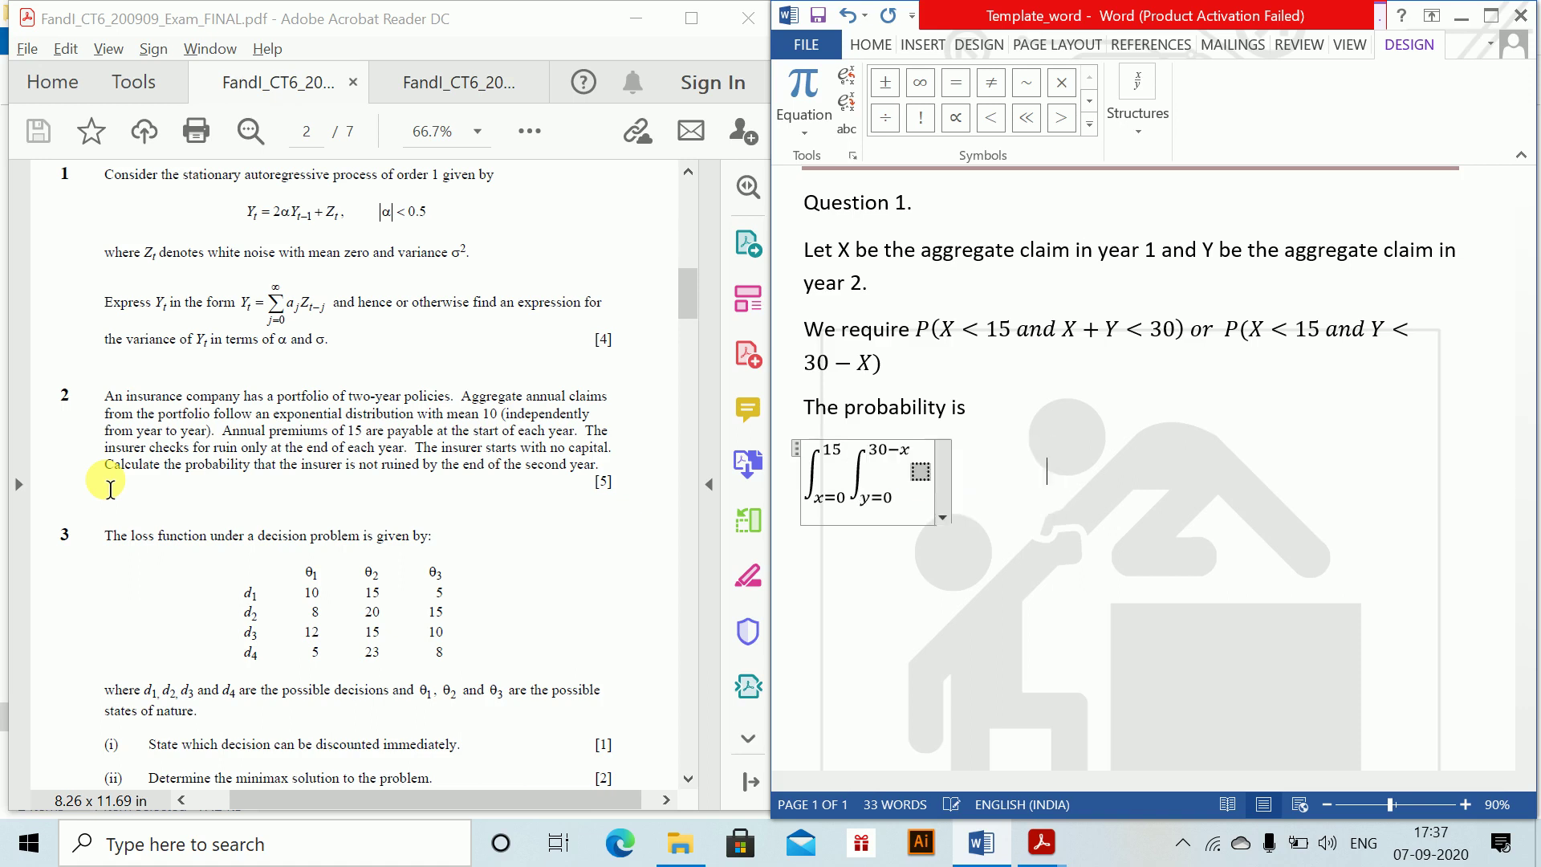
# - Enter λ² as the first factor of the double integral's integrand
pyautogui.write('\\lmabda')
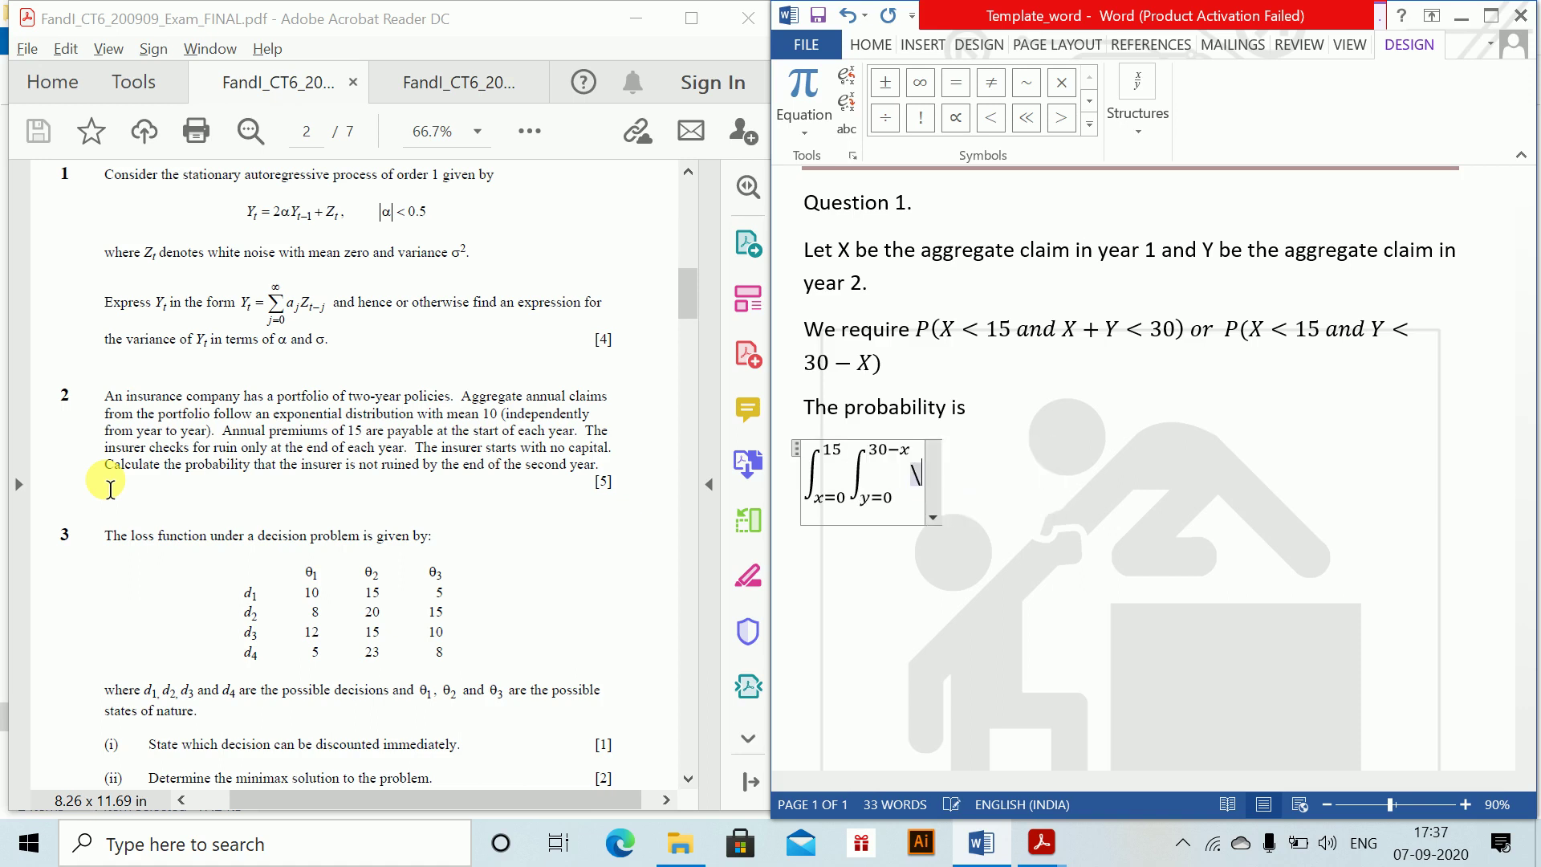
pyautogui.press('BackSpace')
pyautogui.press('BackSpace')
pyautogui.press('BackSpace')
pyautogui.press('BackSpace')
pyautogui.press('BackSpace')
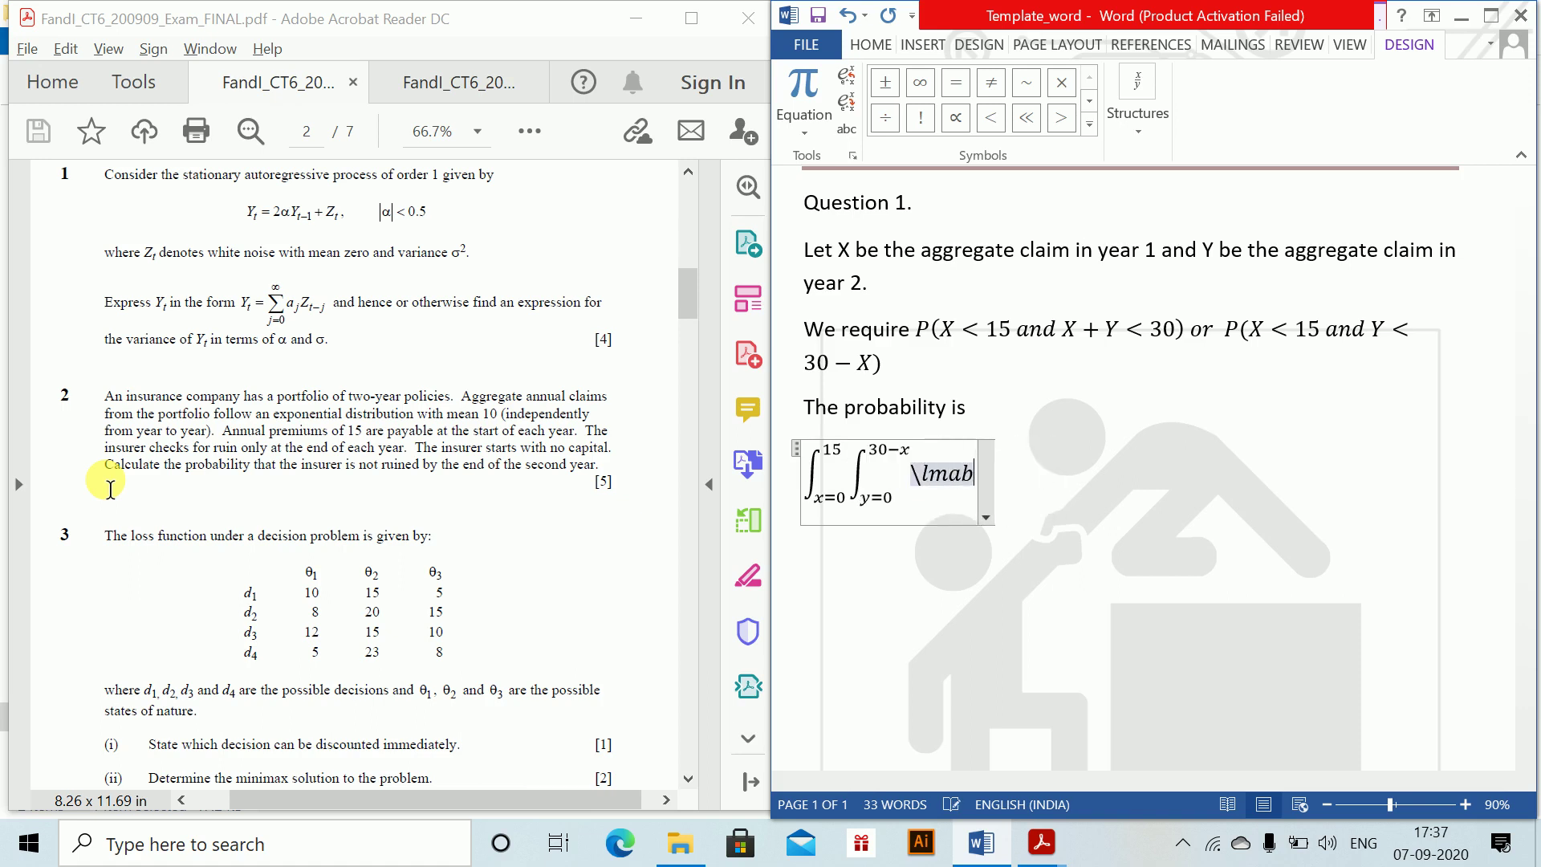
pyautogui.write('ambda ^2 ')
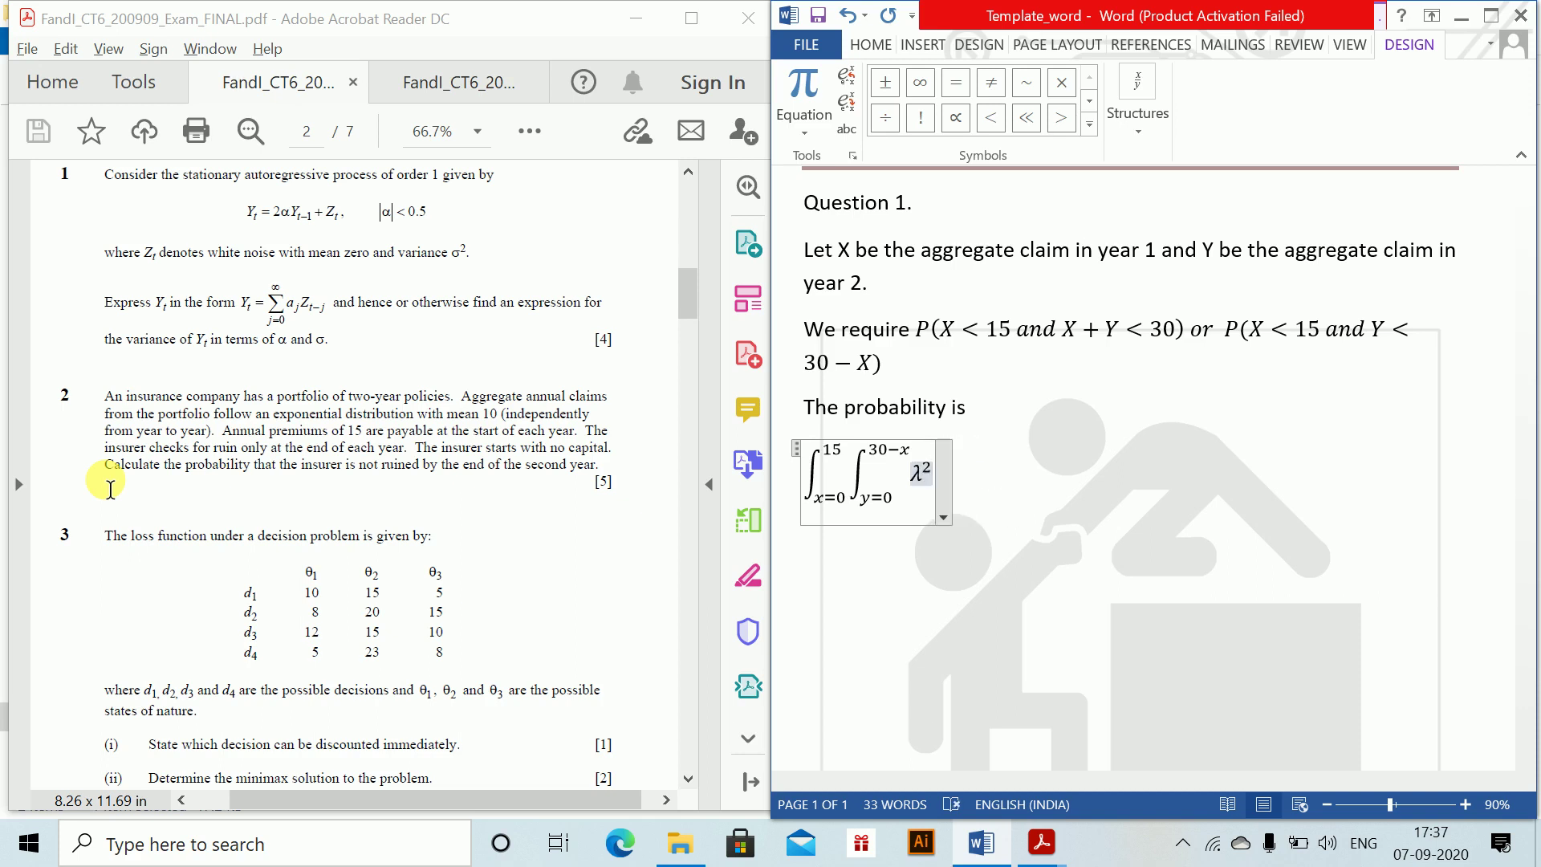
# - Complete the double integral's integrand with the factors e^(−λx) and e^(−λy), followed by dydx
pyautogui.write('e^(')
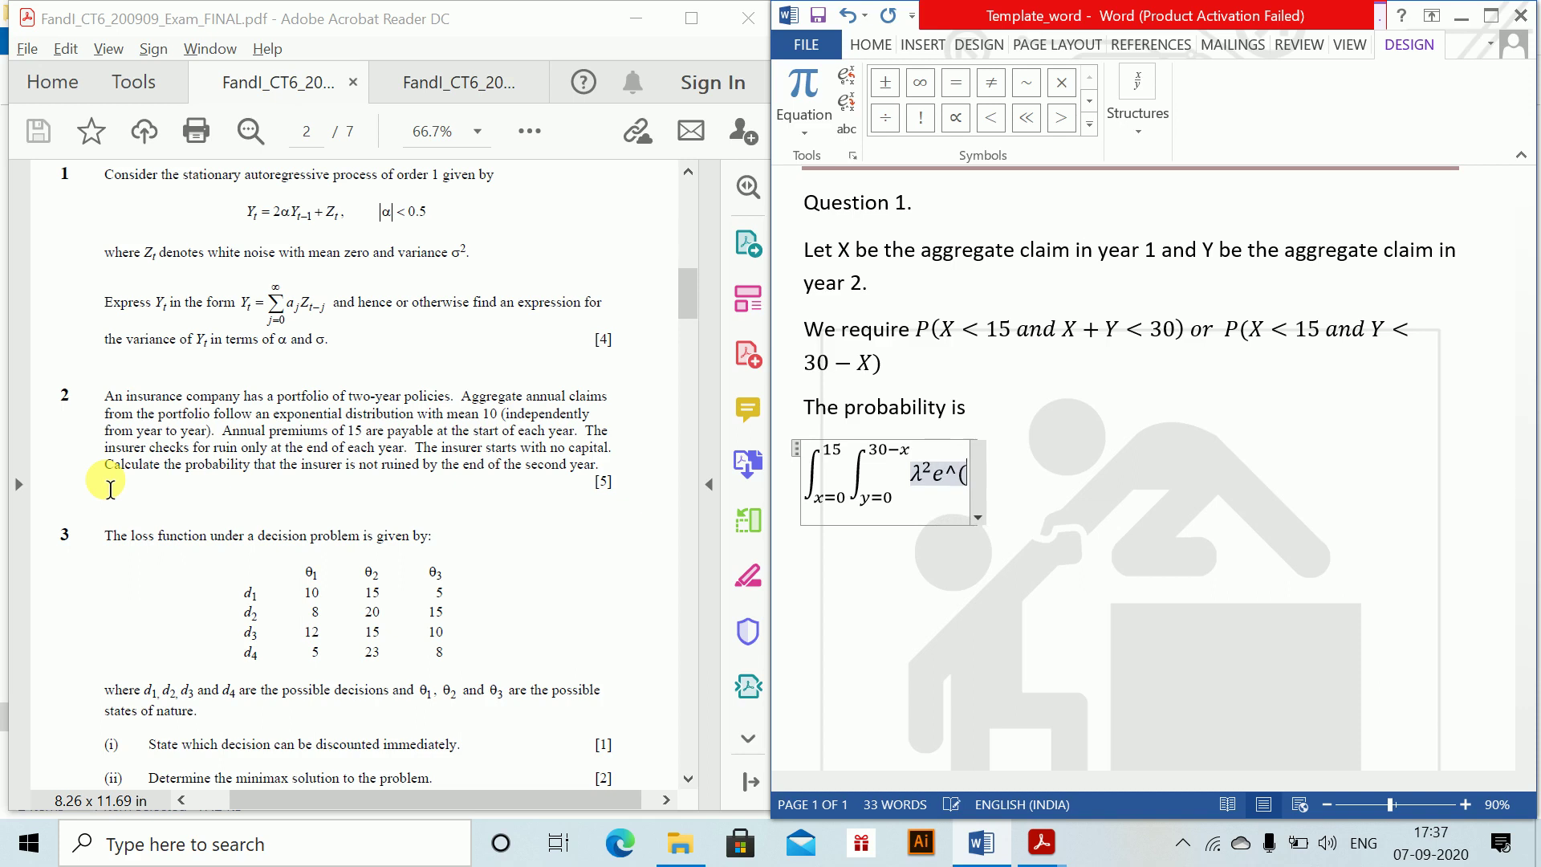
pyautogui.write('-\\la')
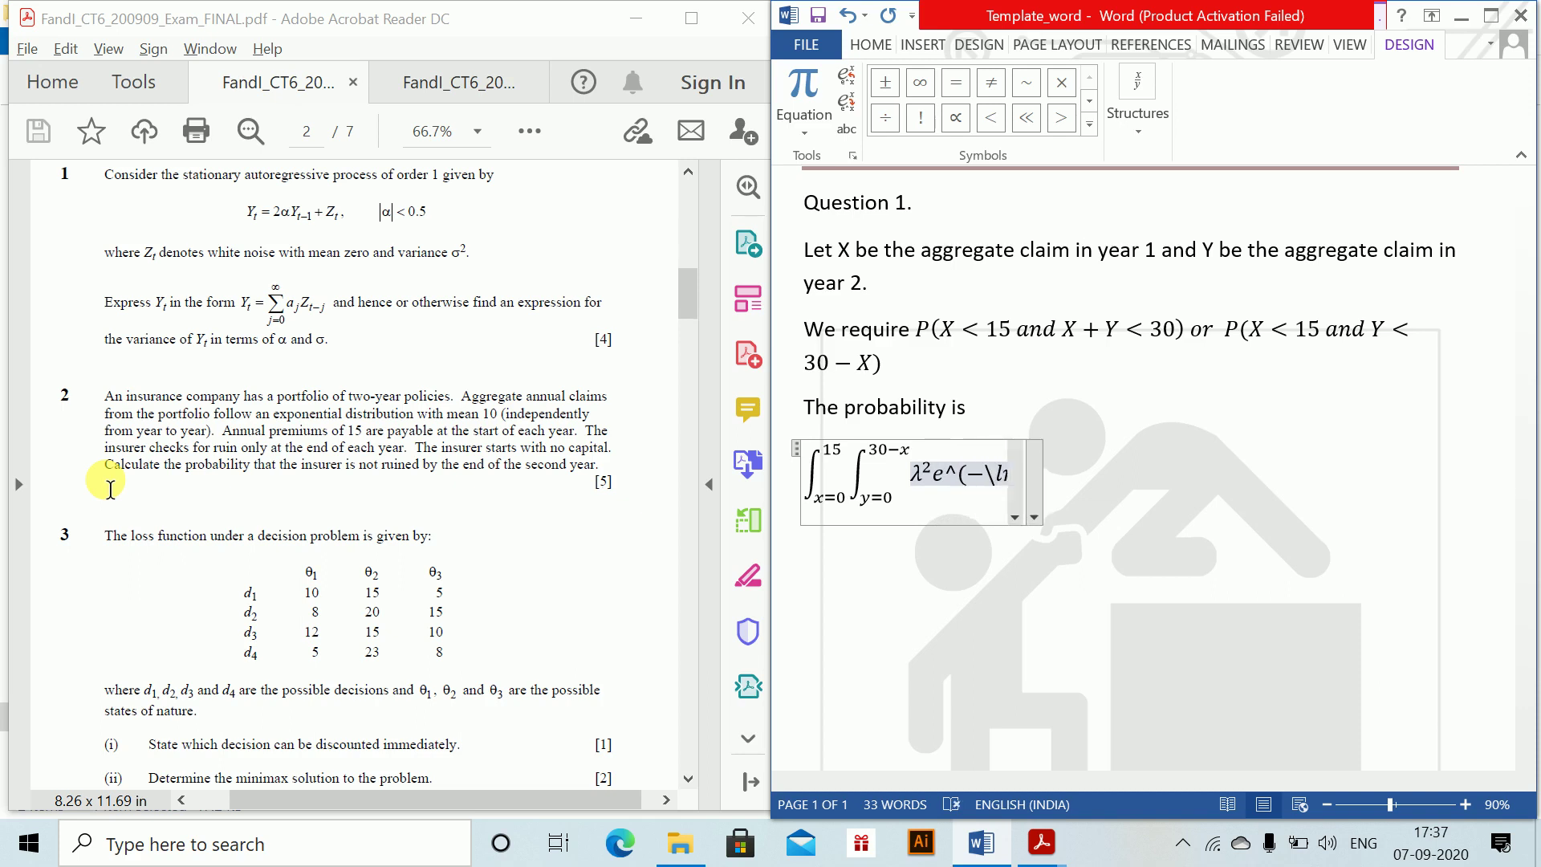
pyautogui.write('mbda ')
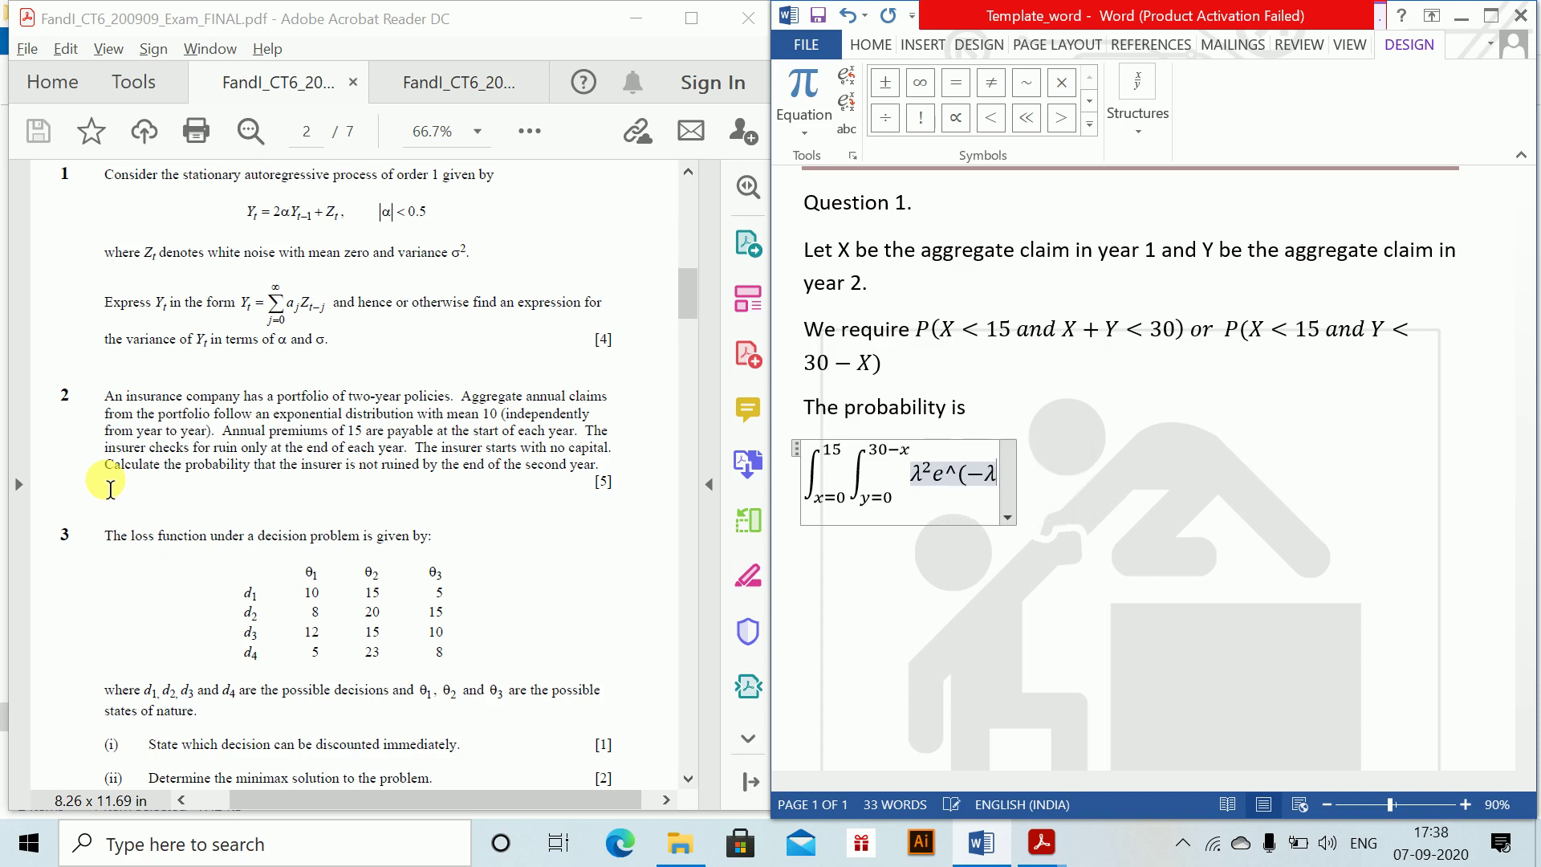
pyautogui.write('x) ')
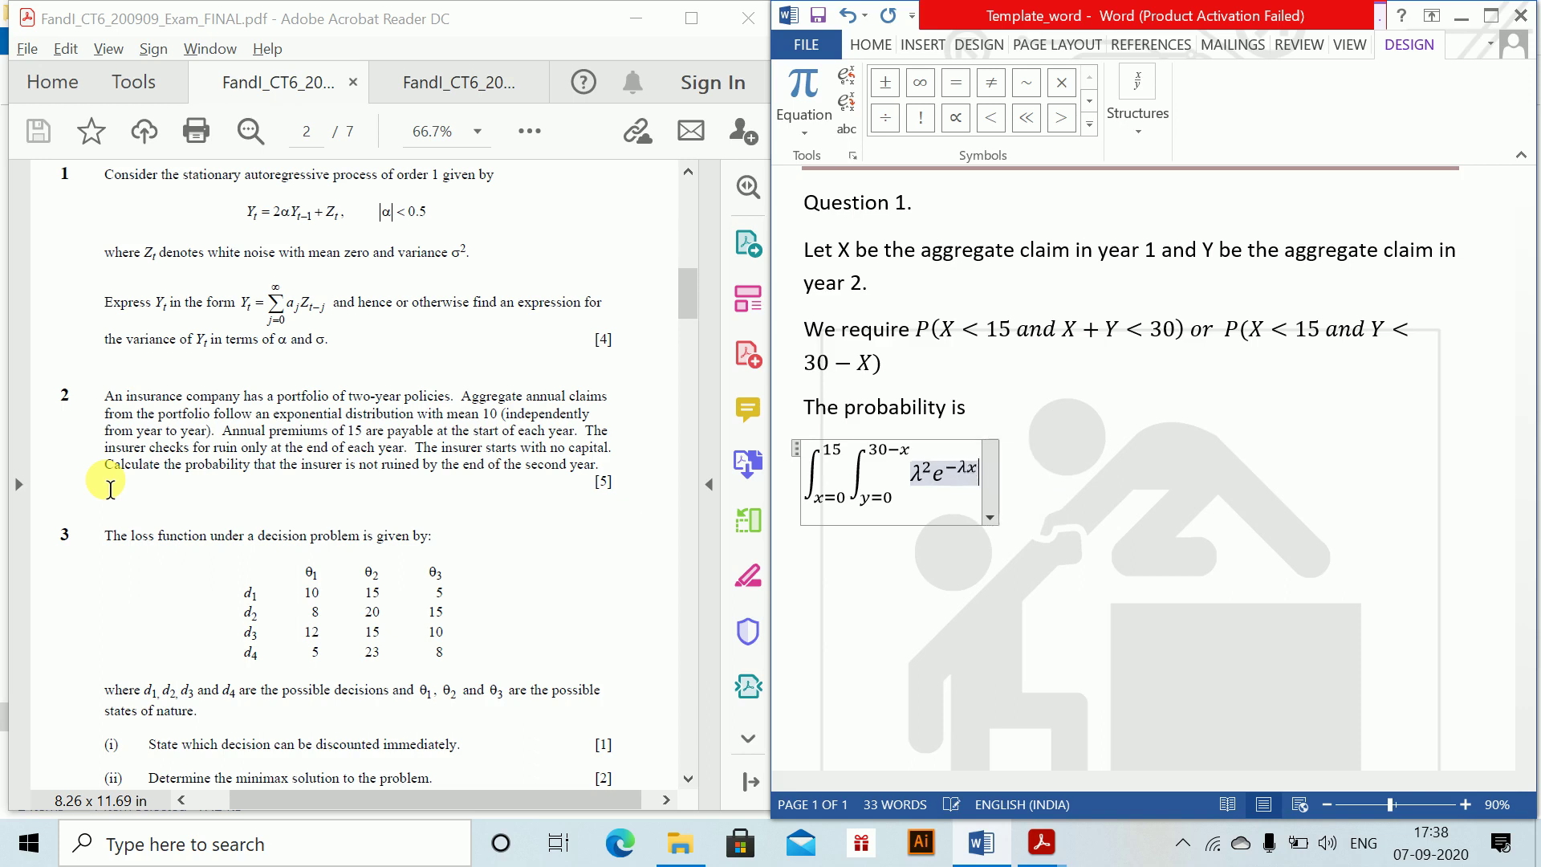
pyautogui.write('e^')
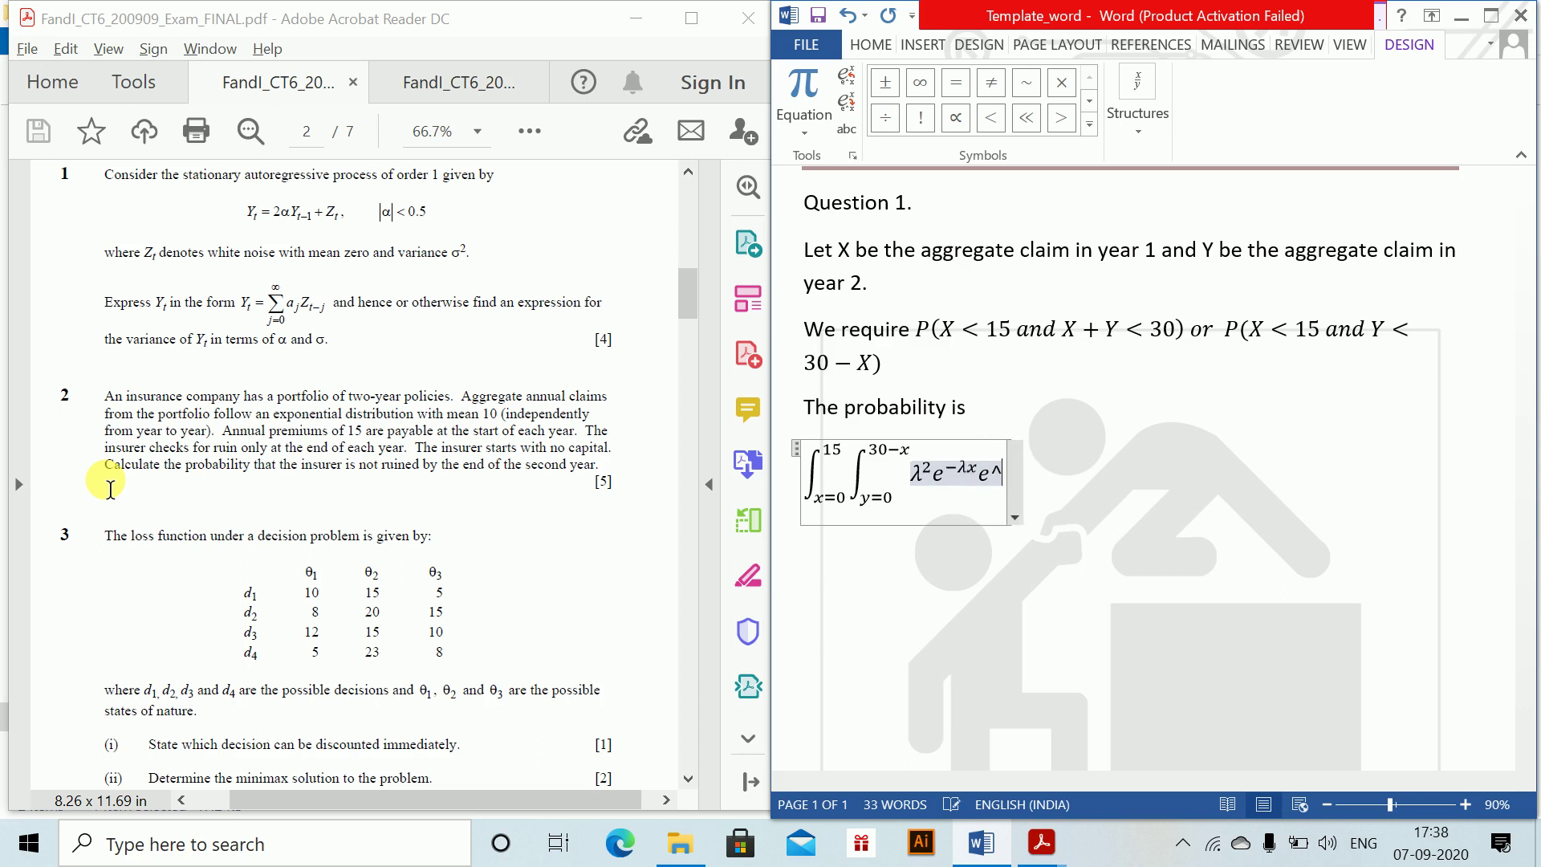
pyautogui.write('(-\\lamb')
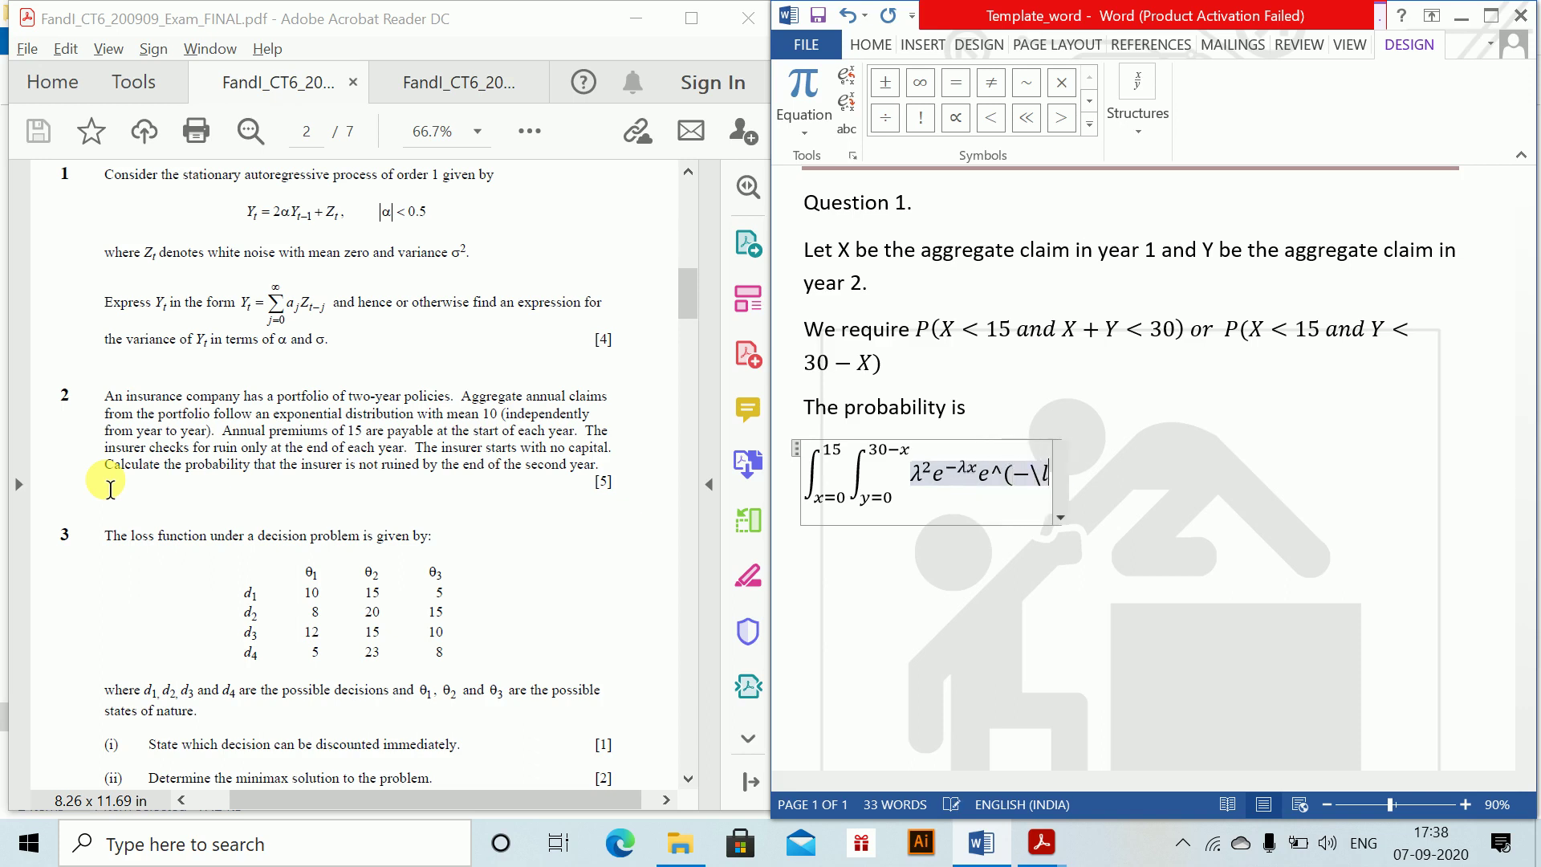
pyautogui.write('da y) ')
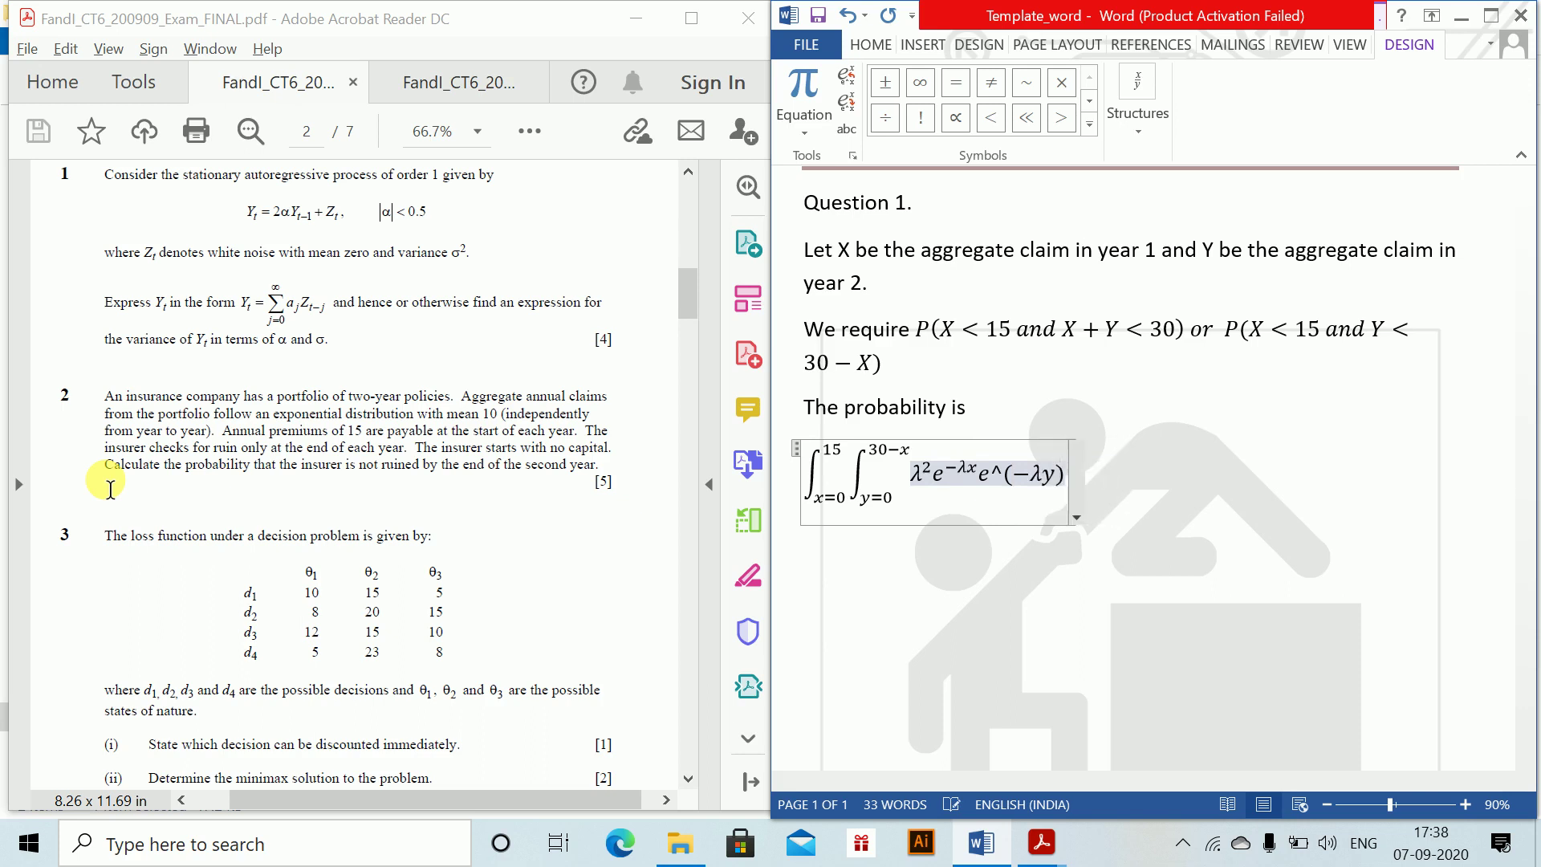
pyautogui.write('dydx')
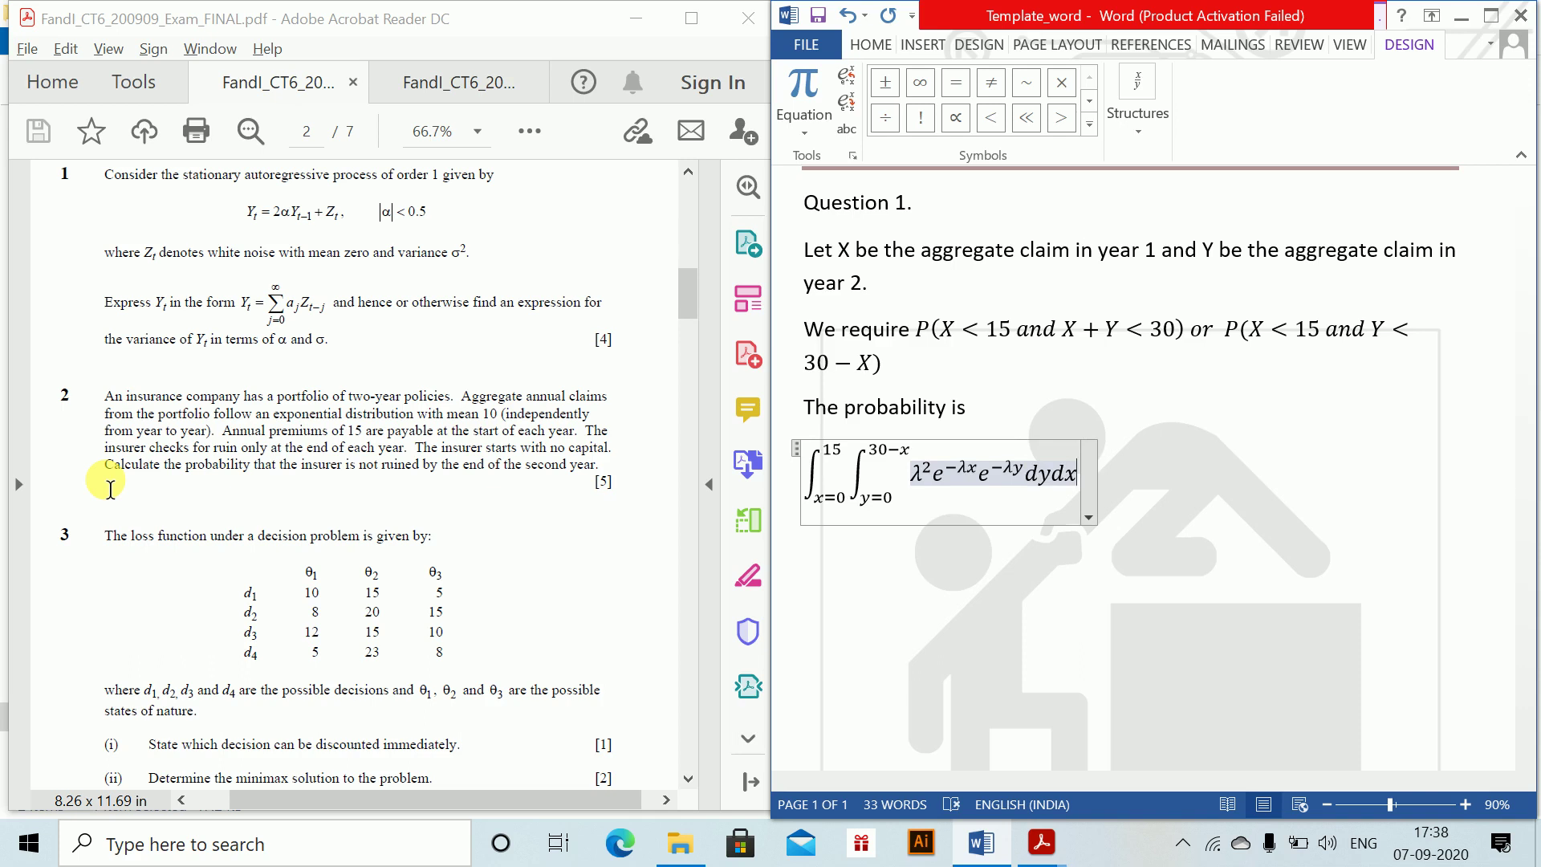
# - Add an equals sign after the double integral and start a single integral from x=0 to 15 in the same equation
pyautogui.write(' =')
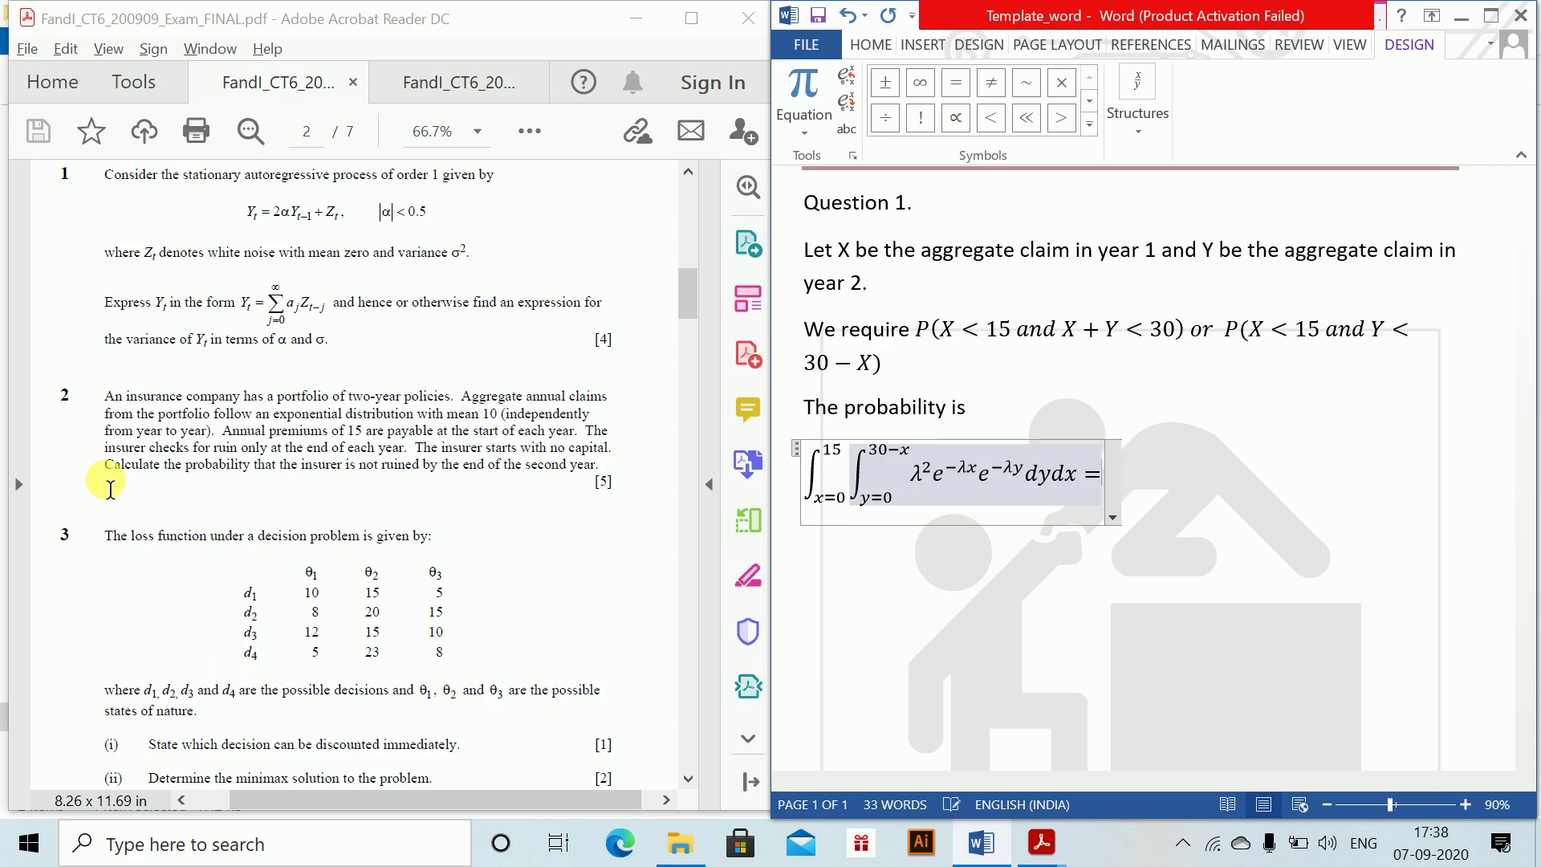
pyautogui.press('BackSpace')
pyautogui.write('=')
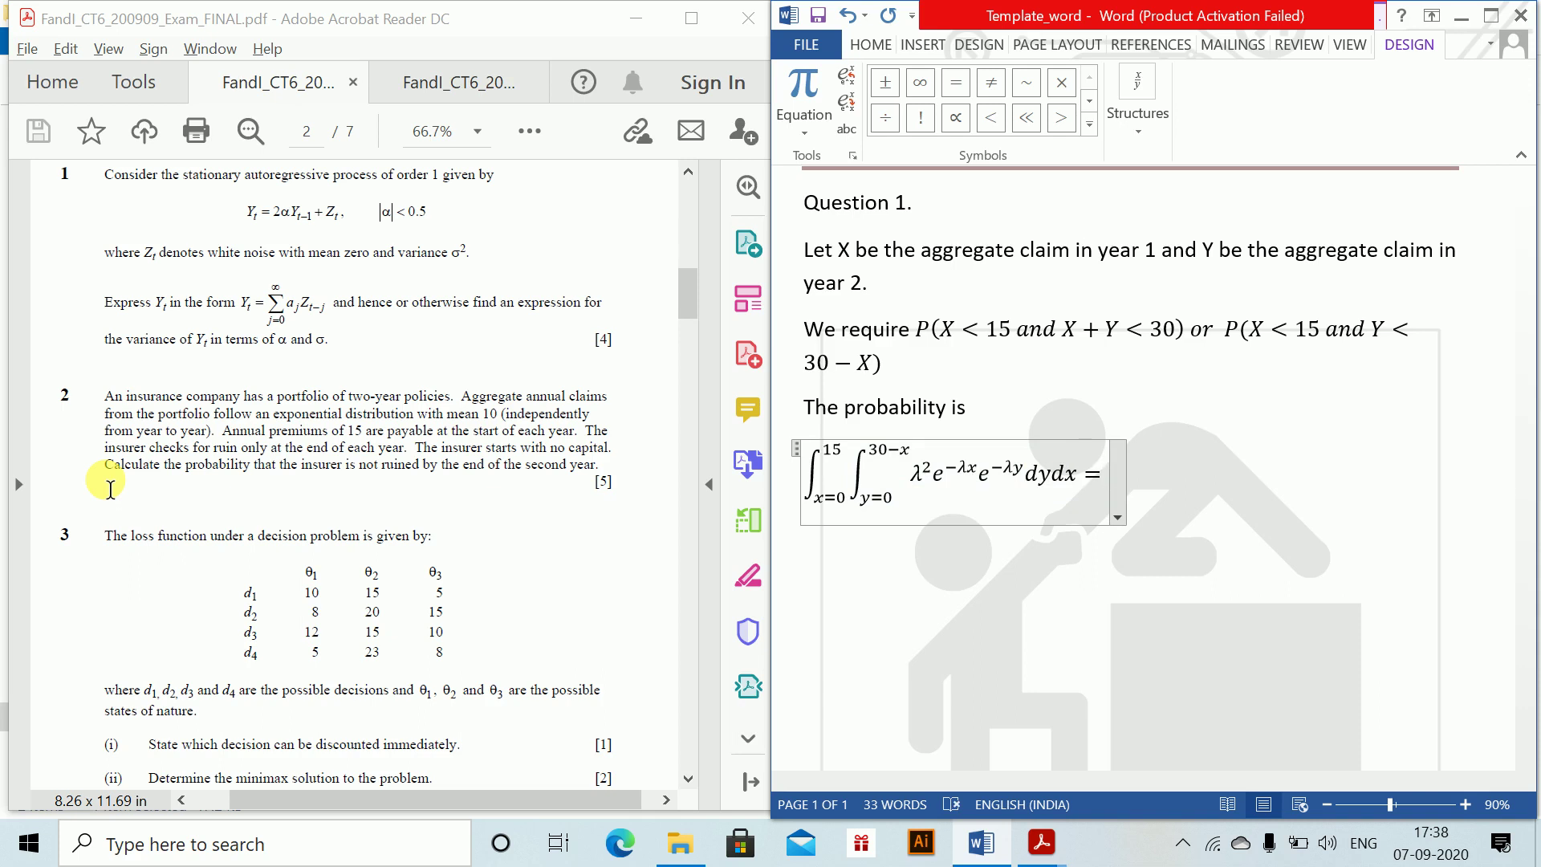
pyautogui.press('Right')
pyautogui.write('\\in')
pyautogui.press('BackSpace')
pyautogui.press('BackSpace')
pyautogui.press('BackSpace')
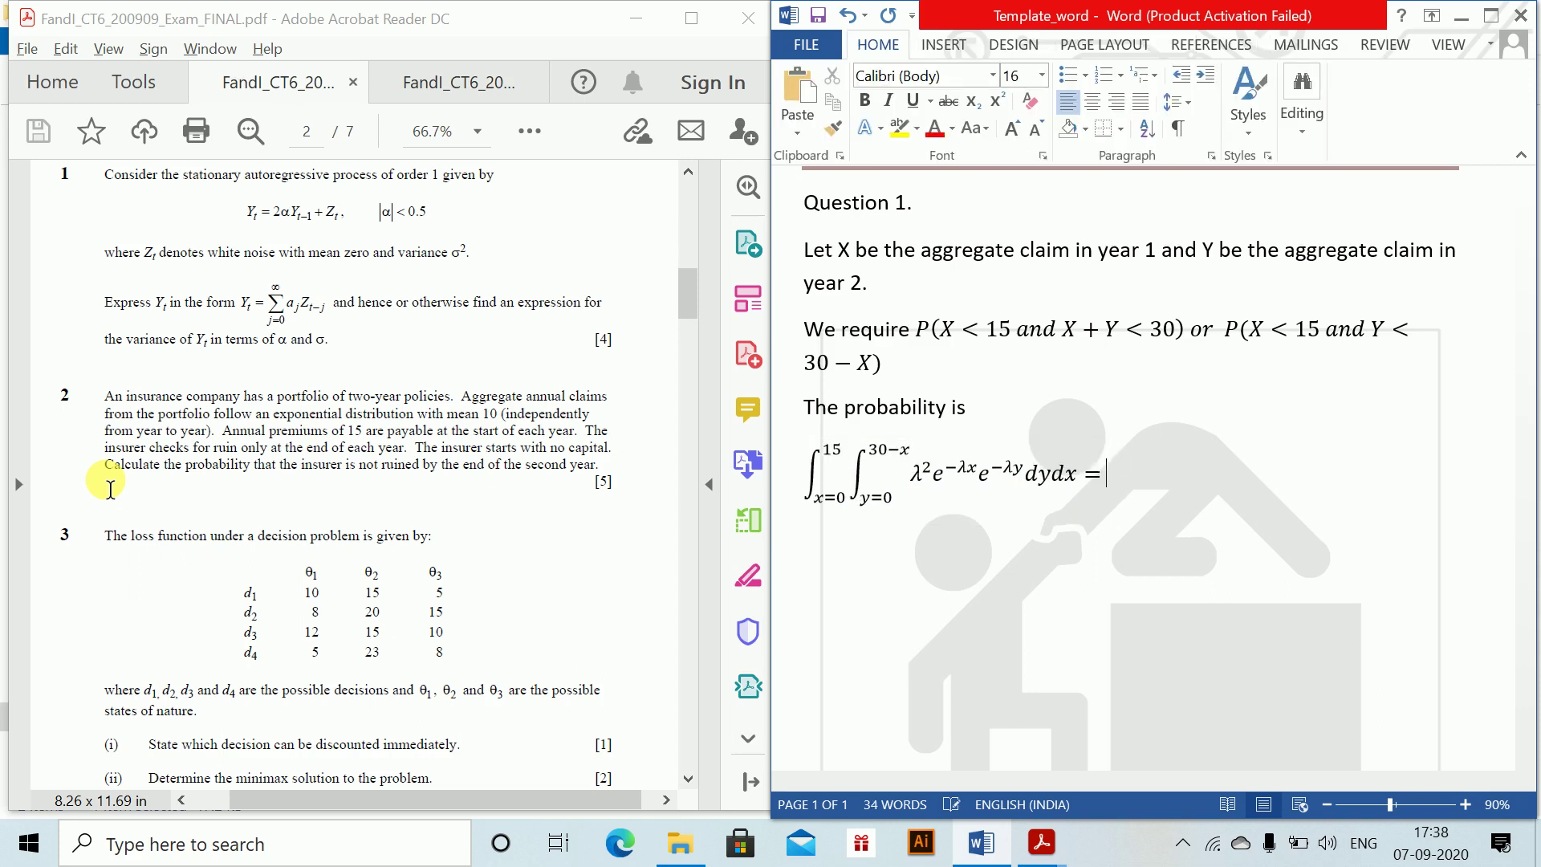
pyautogui.press('Left')
pyautogui.write('\\int ')
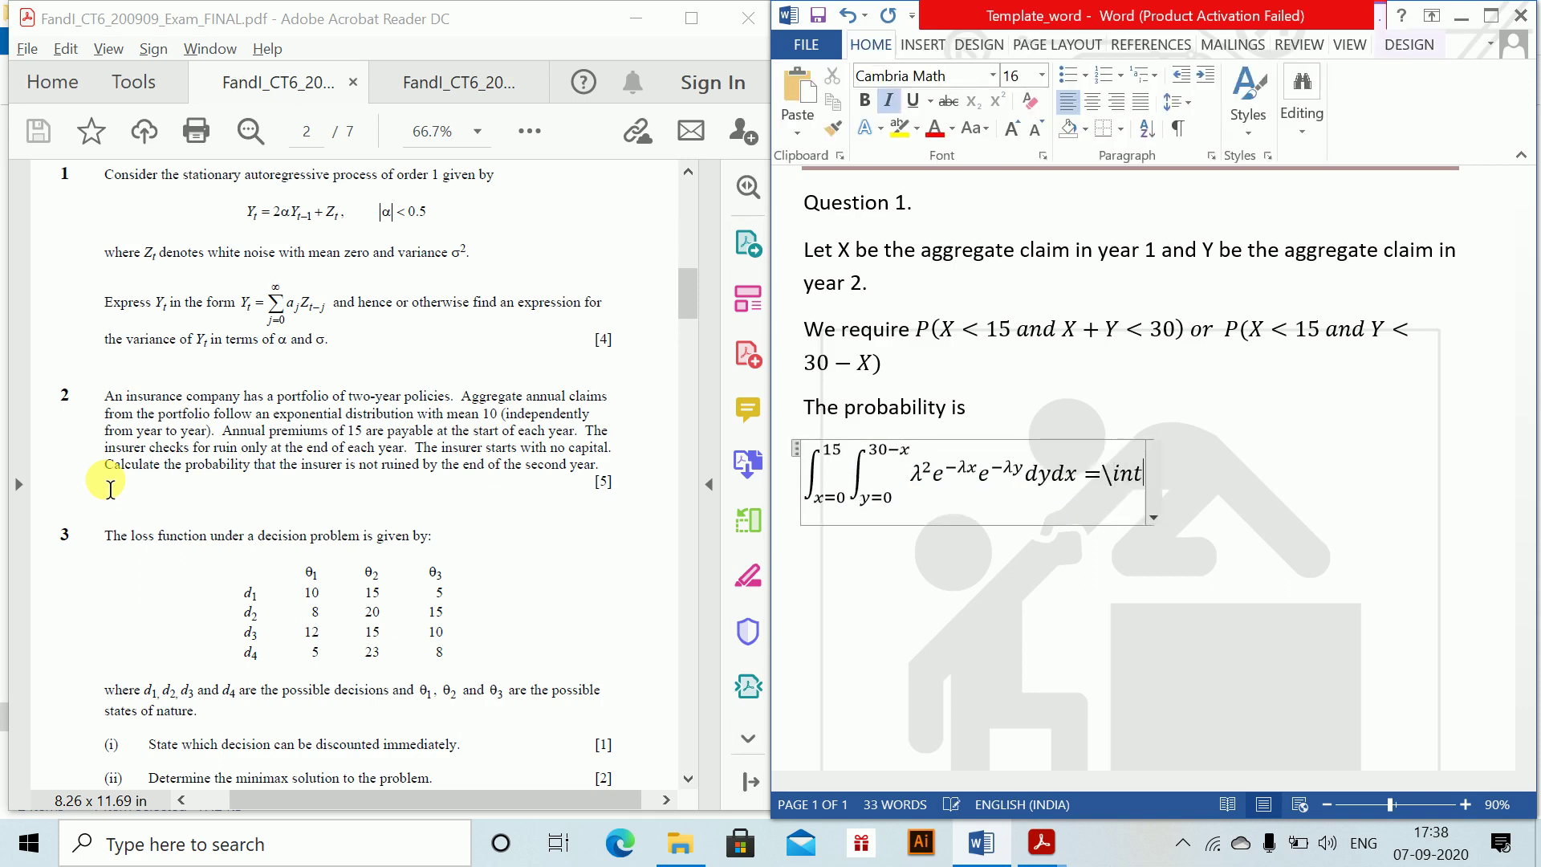
pyautogui.write('_(x=0)^15 ')
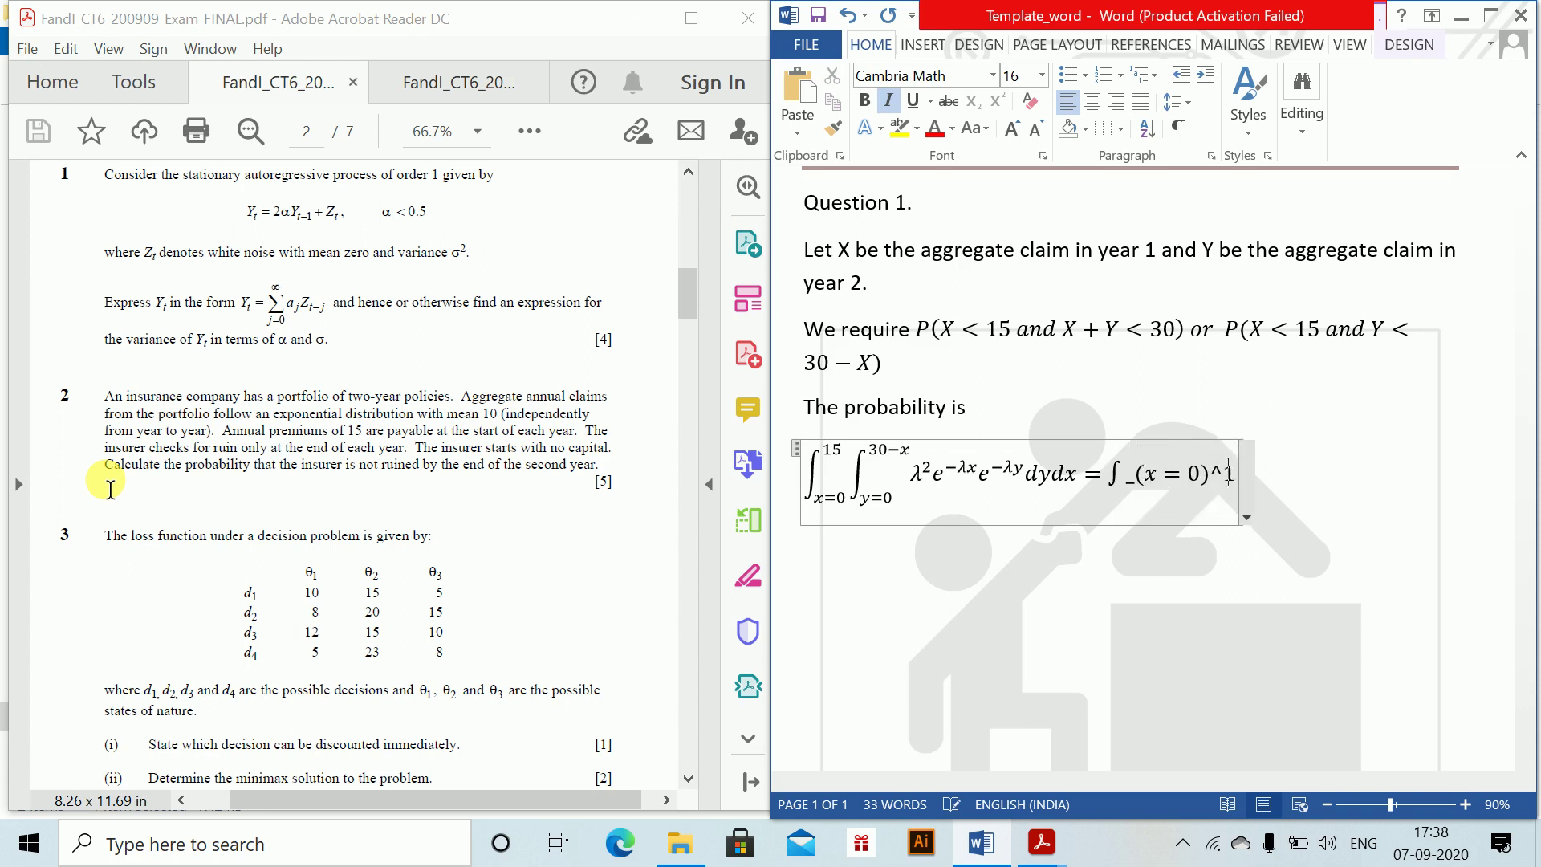
# - Enter λ²e^(−λx) as the first part of the single integral's integrand
pyautogui.write('\\')
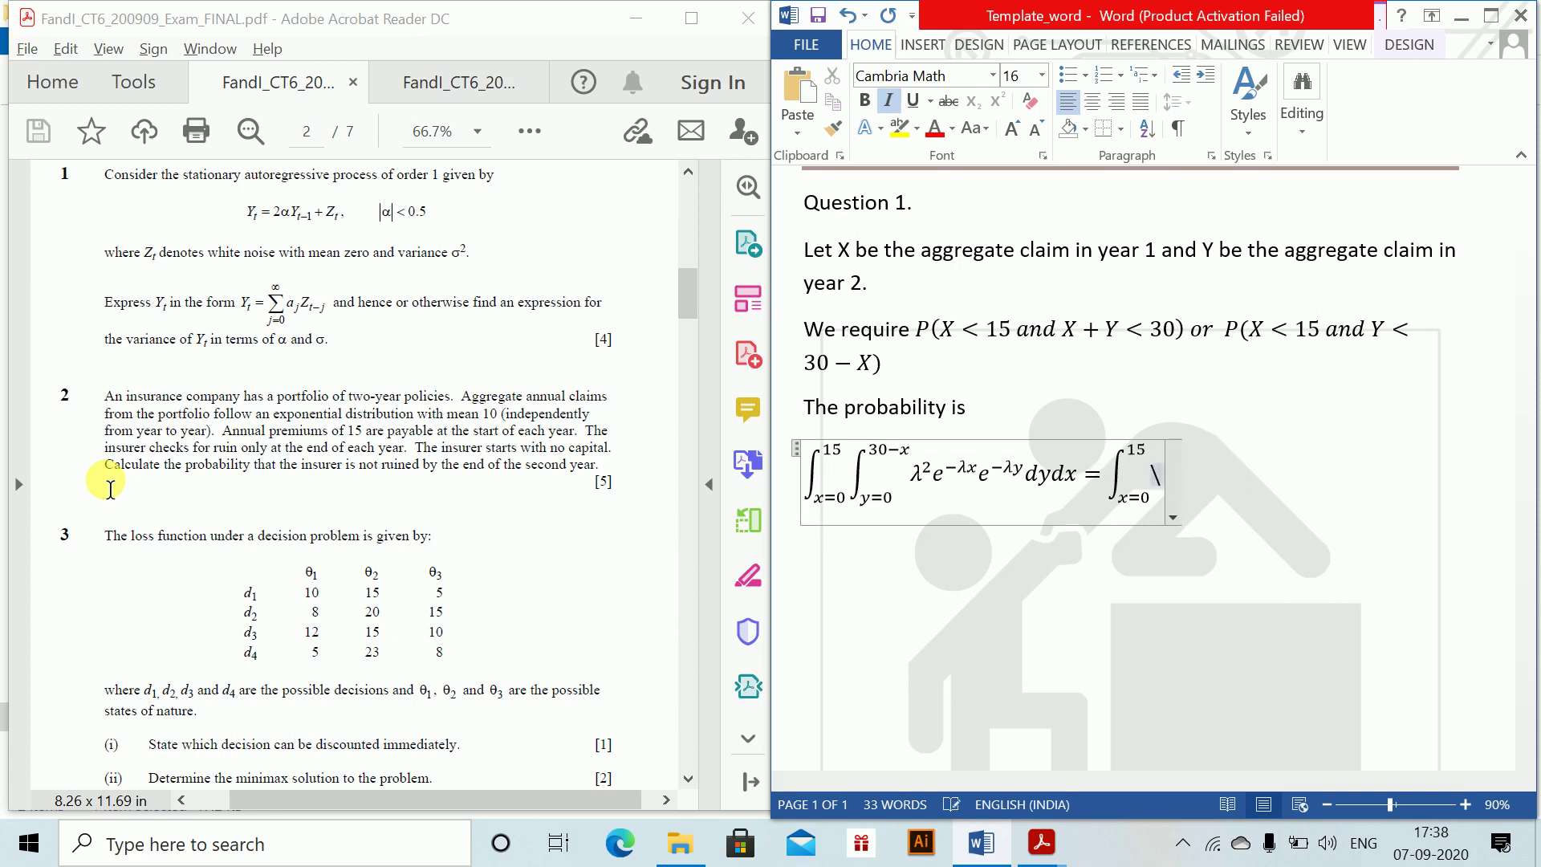
pyautogui.write('lambda^2 e^((\\lambda')
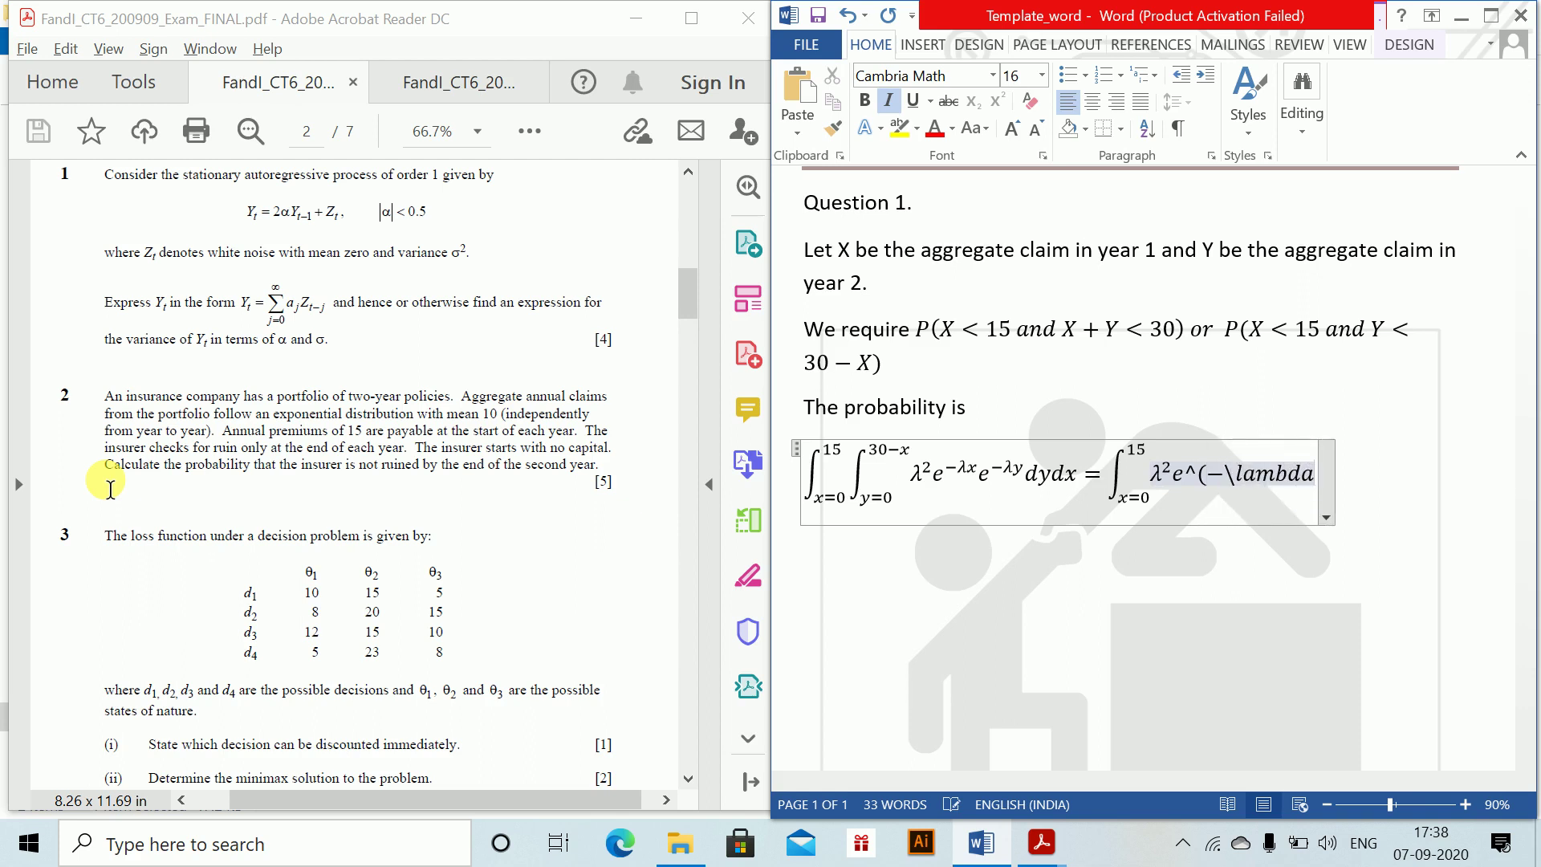
pyautogui.write('x')
pyautogui.press('BackSpace')
pyautogui.write('x) ')
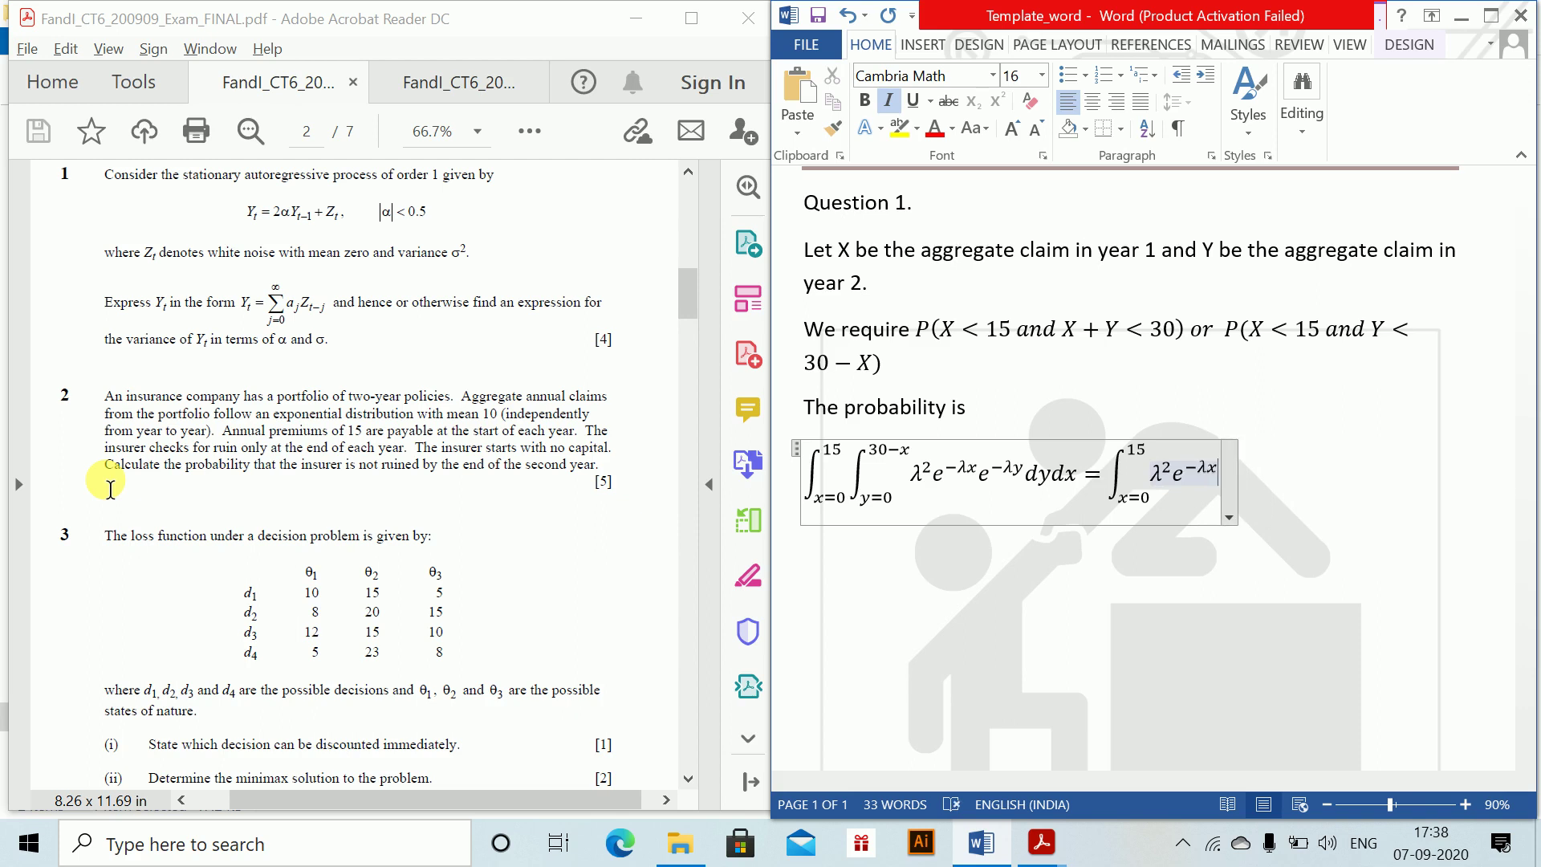
# - Open a square bracket after λ²e^(−λx) and enter the fraction −1/λ multiplied by e^(−λy)
pyautogui.write('[-1')
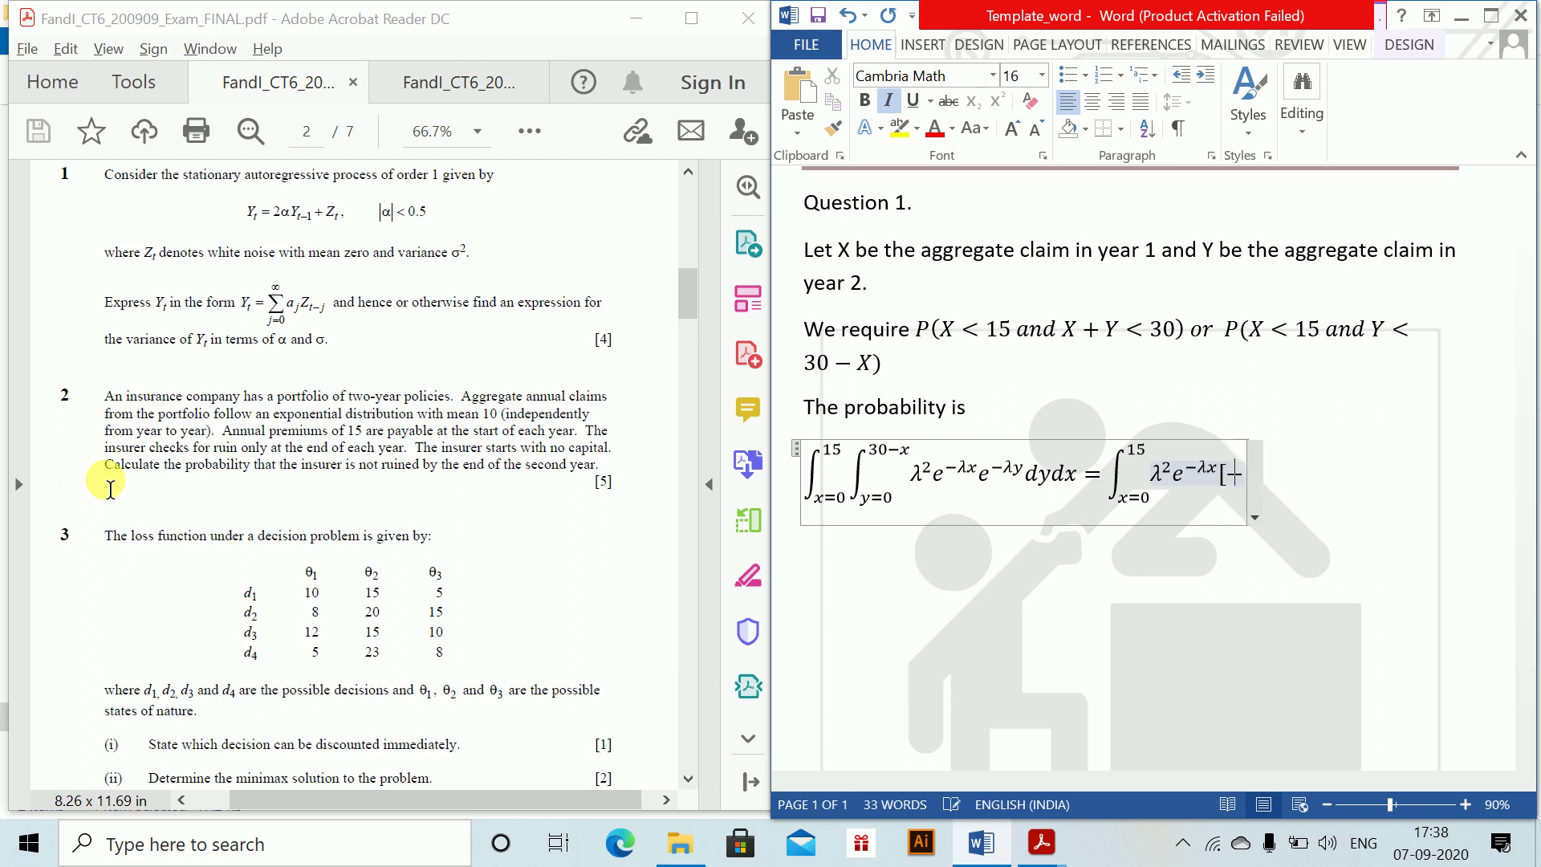
pyautogui.write('/\\lambda')
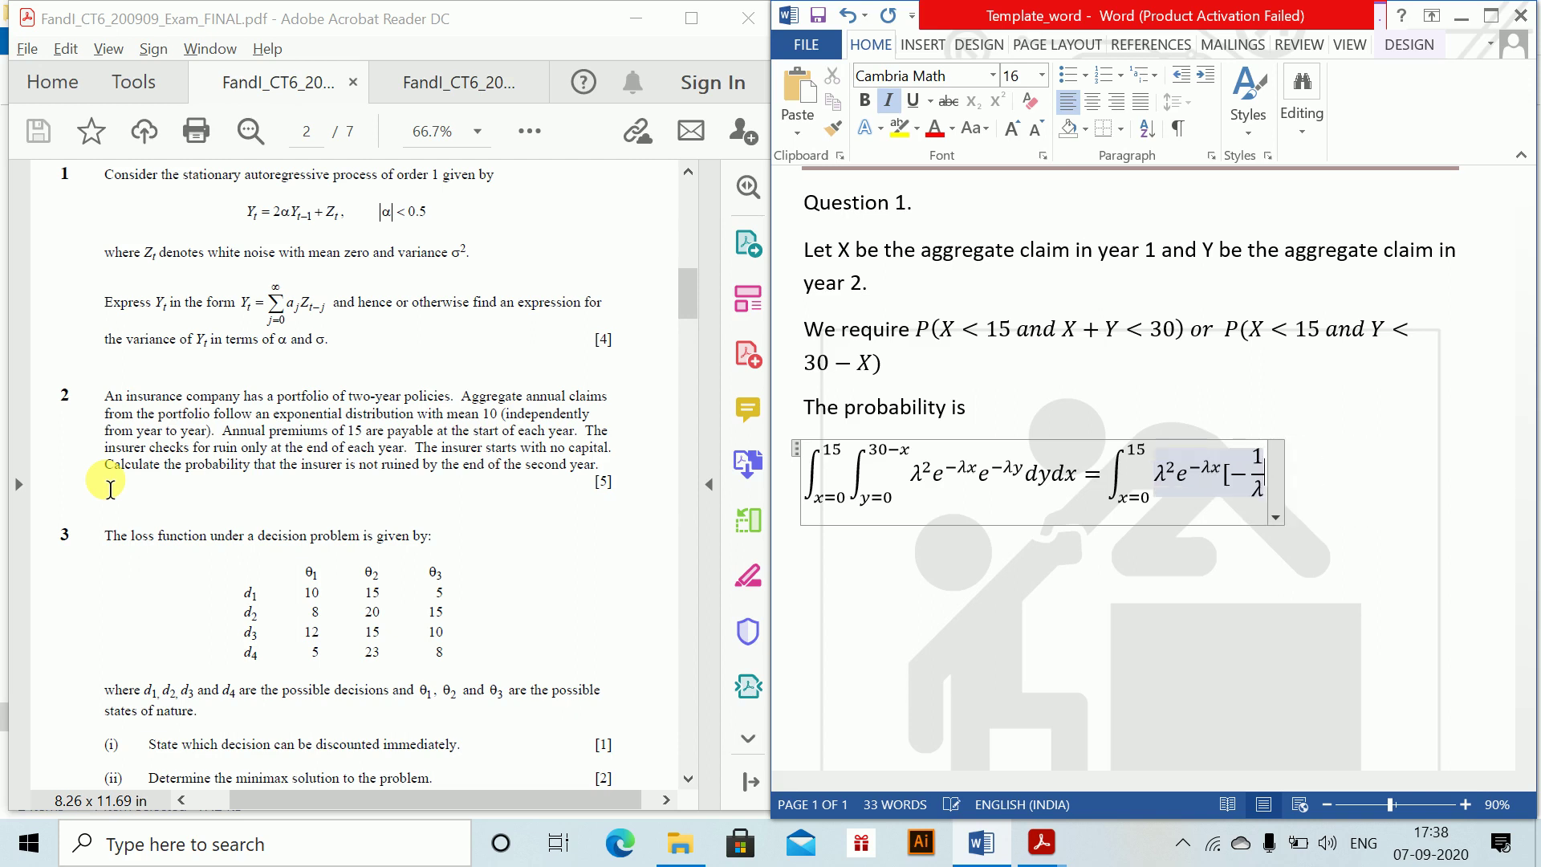
pyautogui.write('  e^')
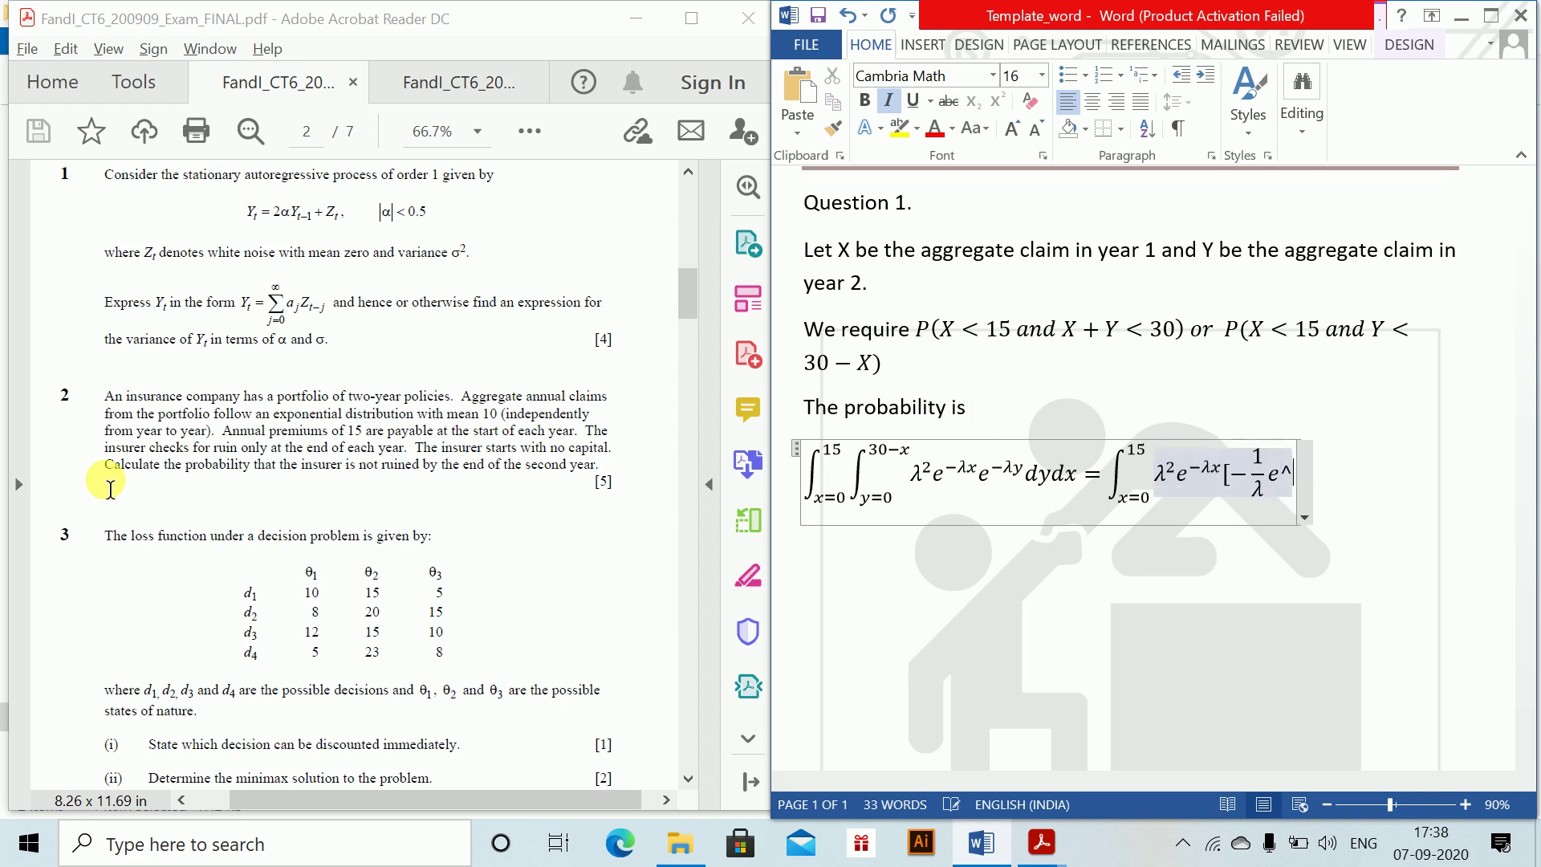
pyautogui.write('(-\\la')
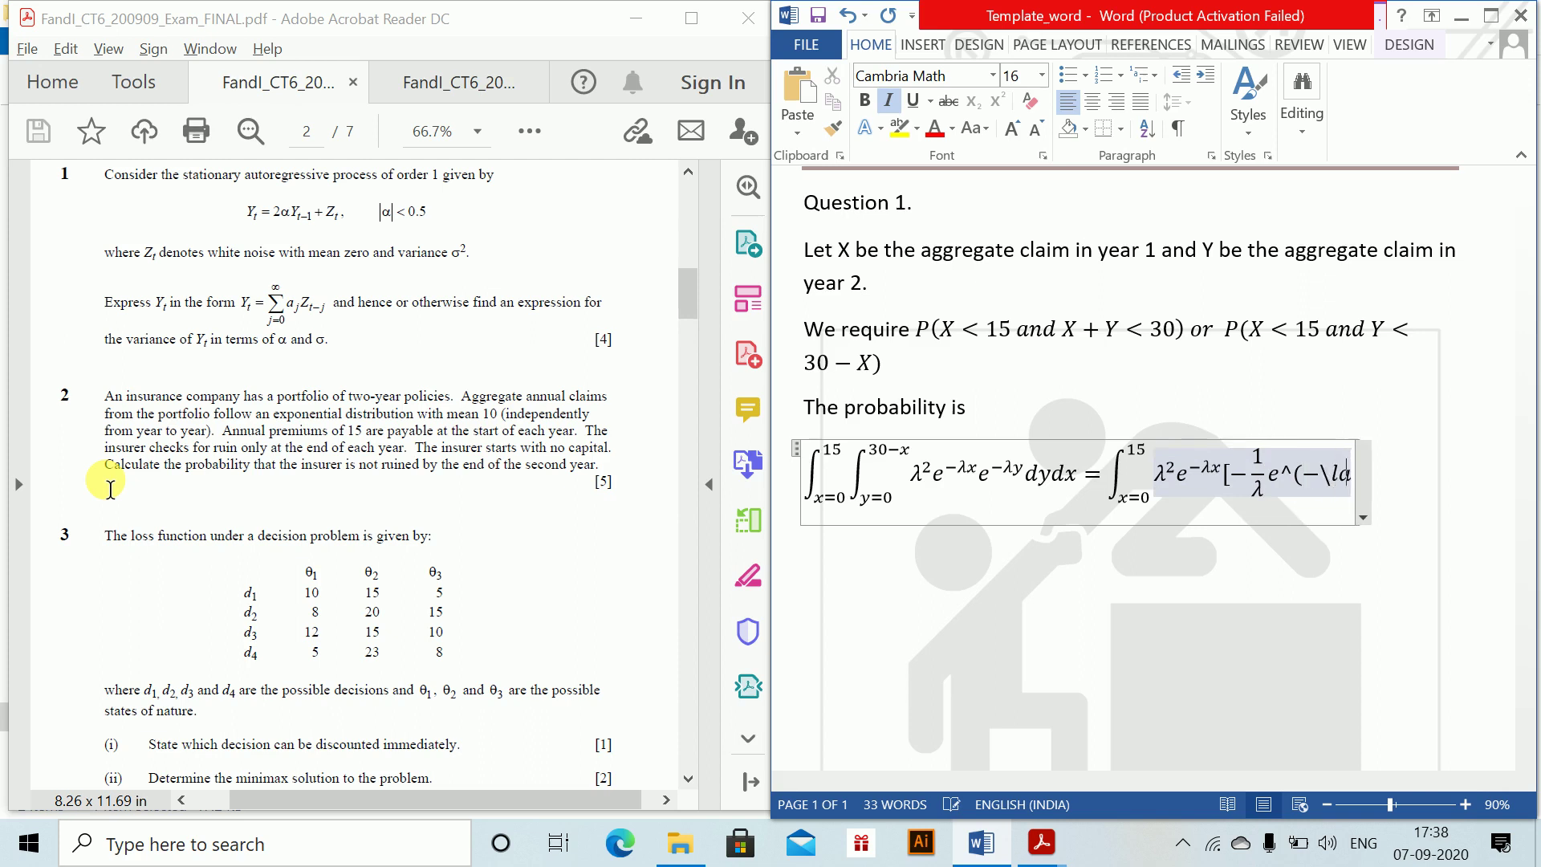
pyautogui.write('mbda y) ')
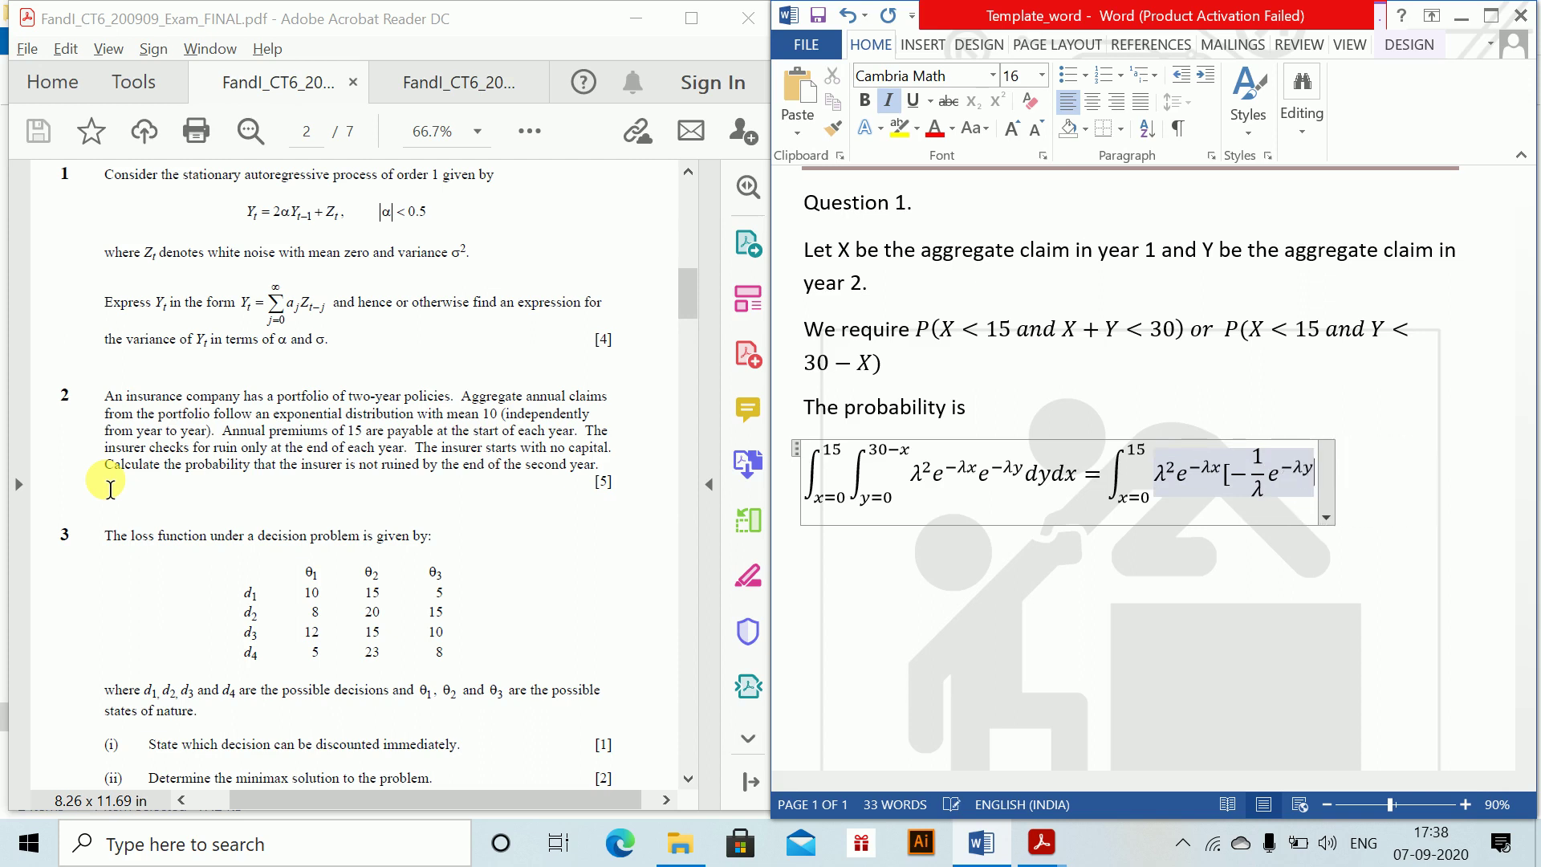
# - Close the square bracket with limits 0 and 30−x, and finish the equation line with dx
pyautogui.write(']_0^')
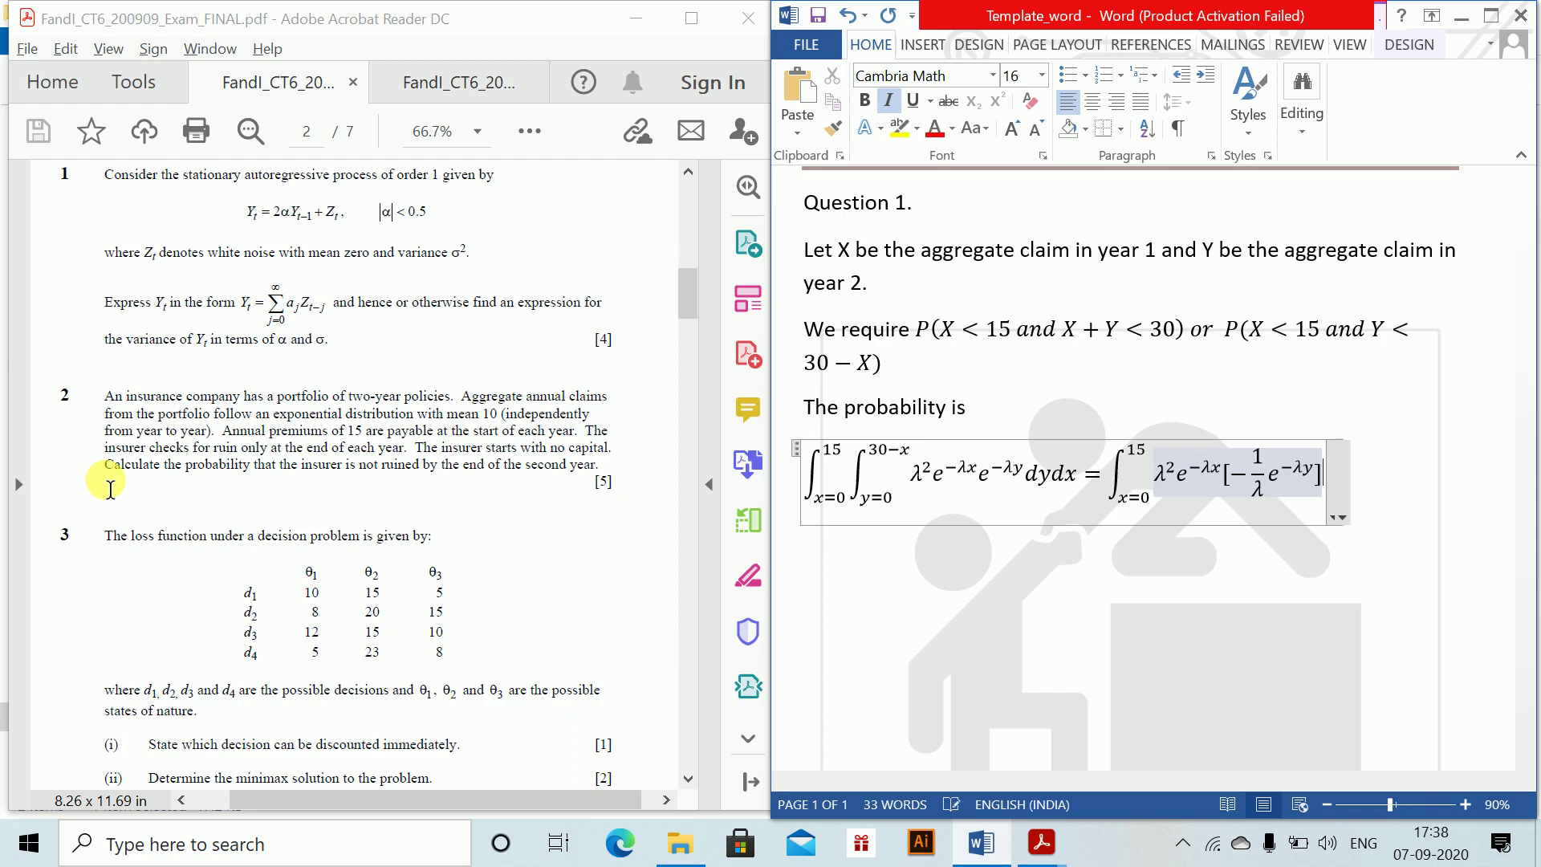
pyautogui.write('(')
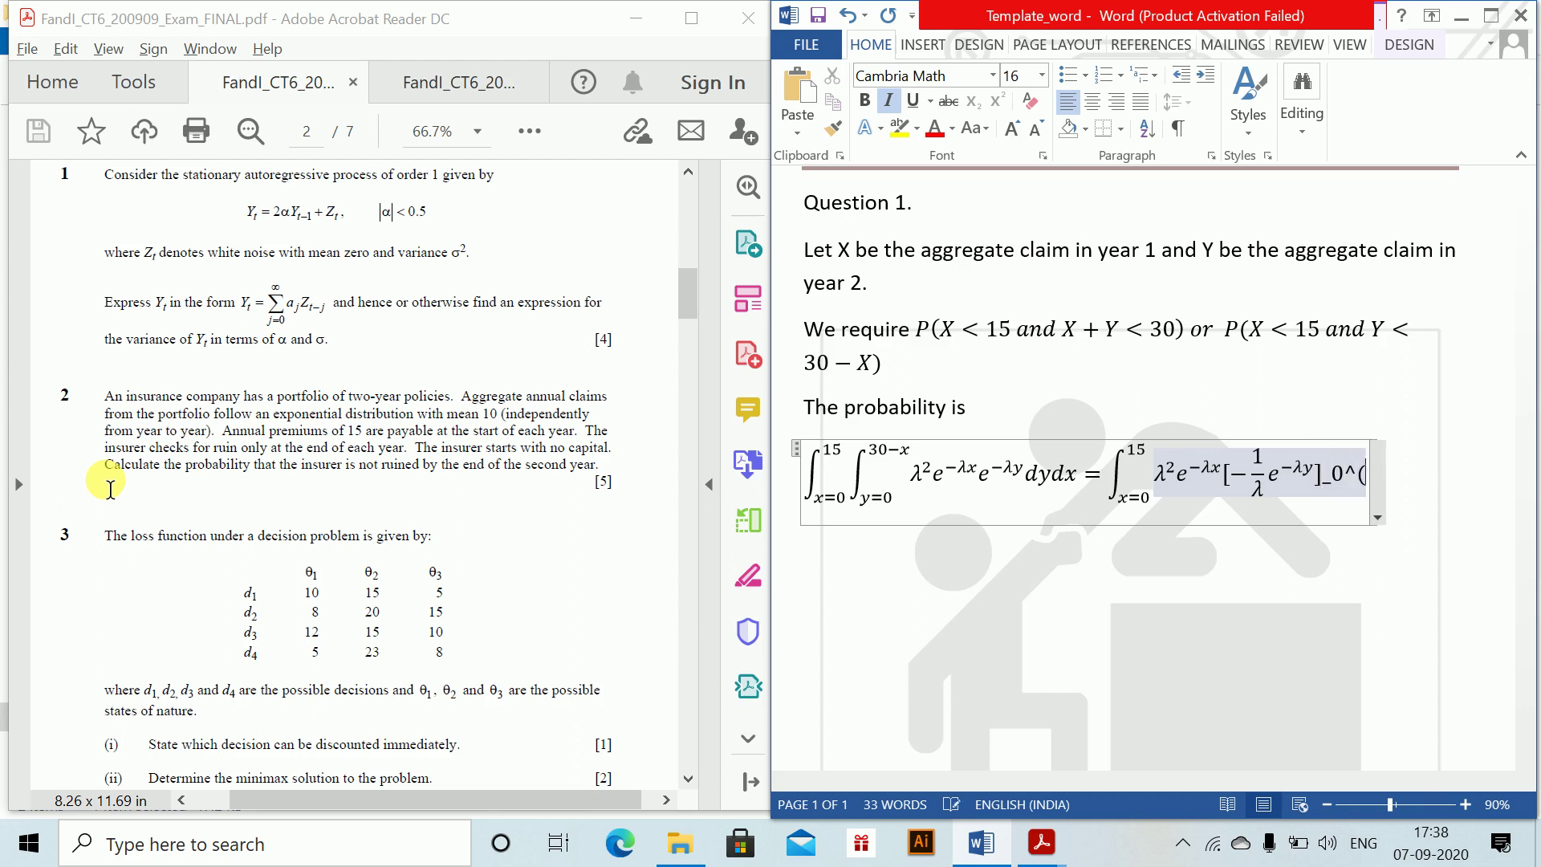
pyautogui.write('30-x) ')
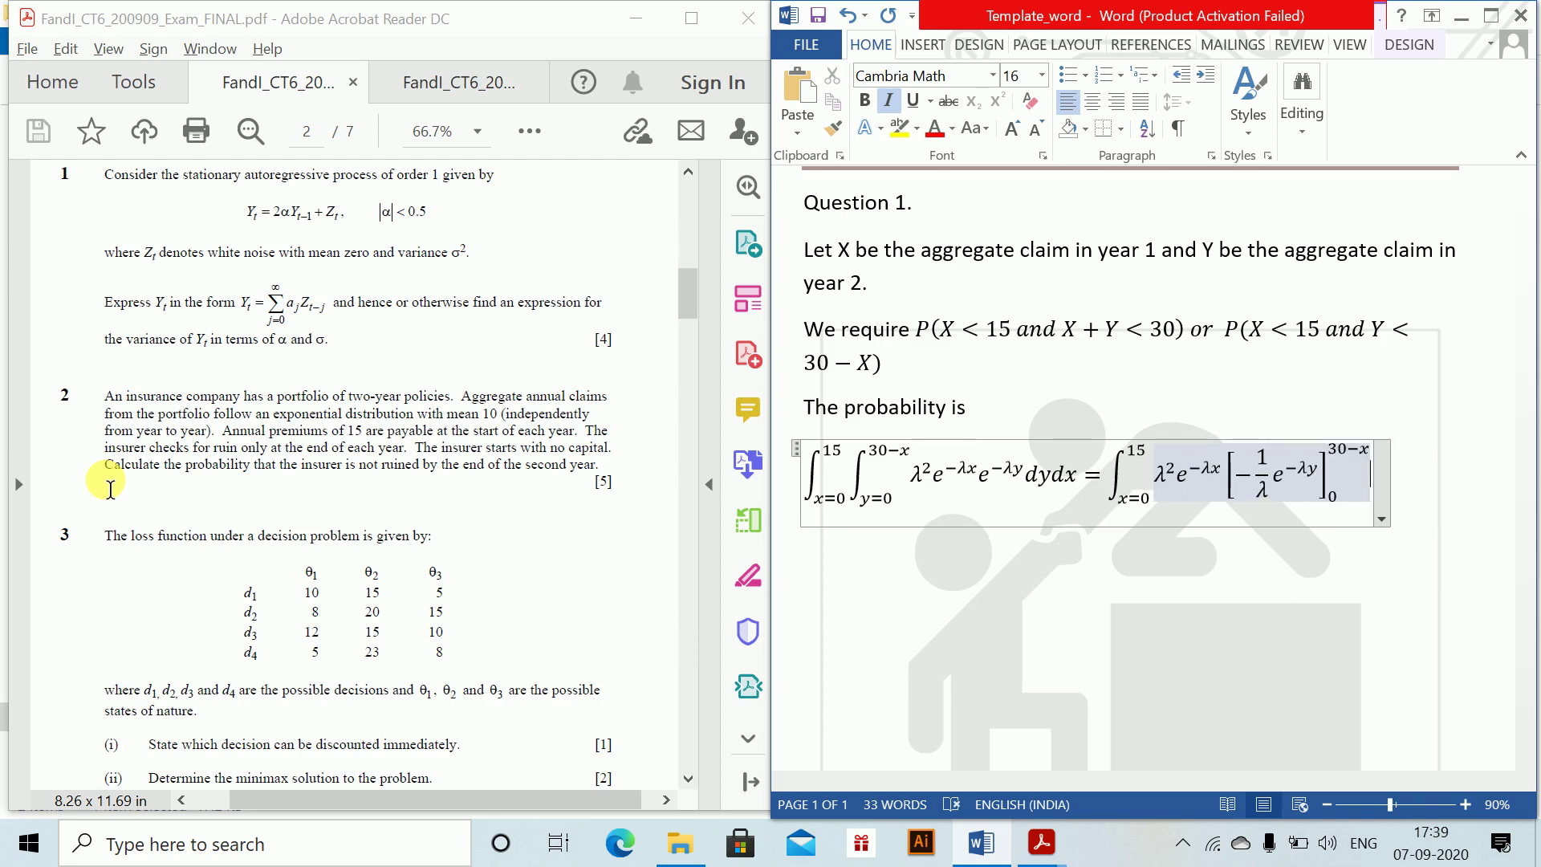
pyautogui.write('dx')
pyautogui.press('Right')
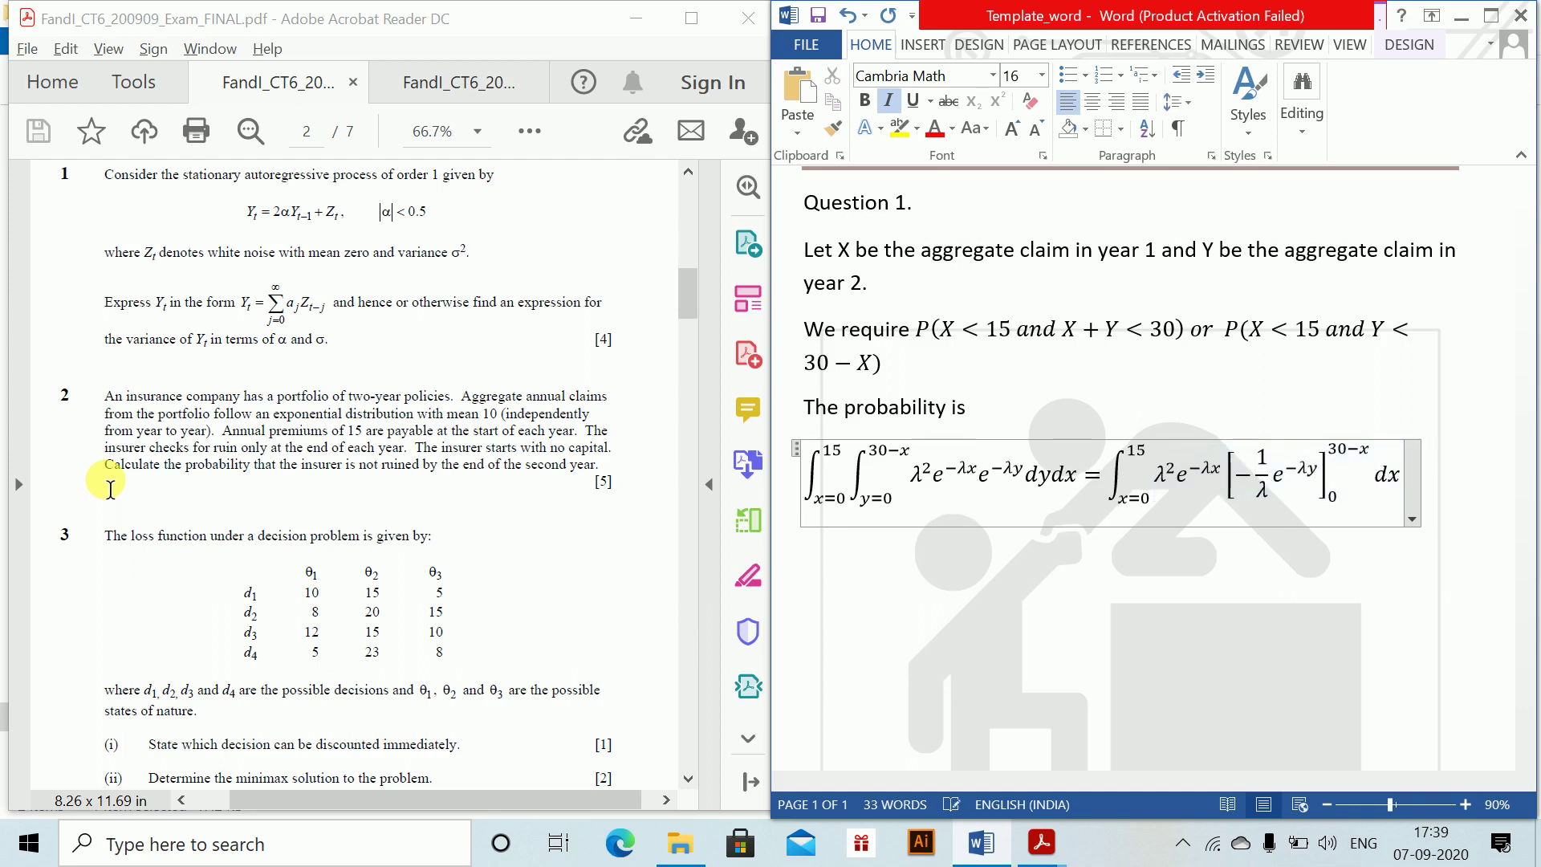
pyautogui.press('Return')
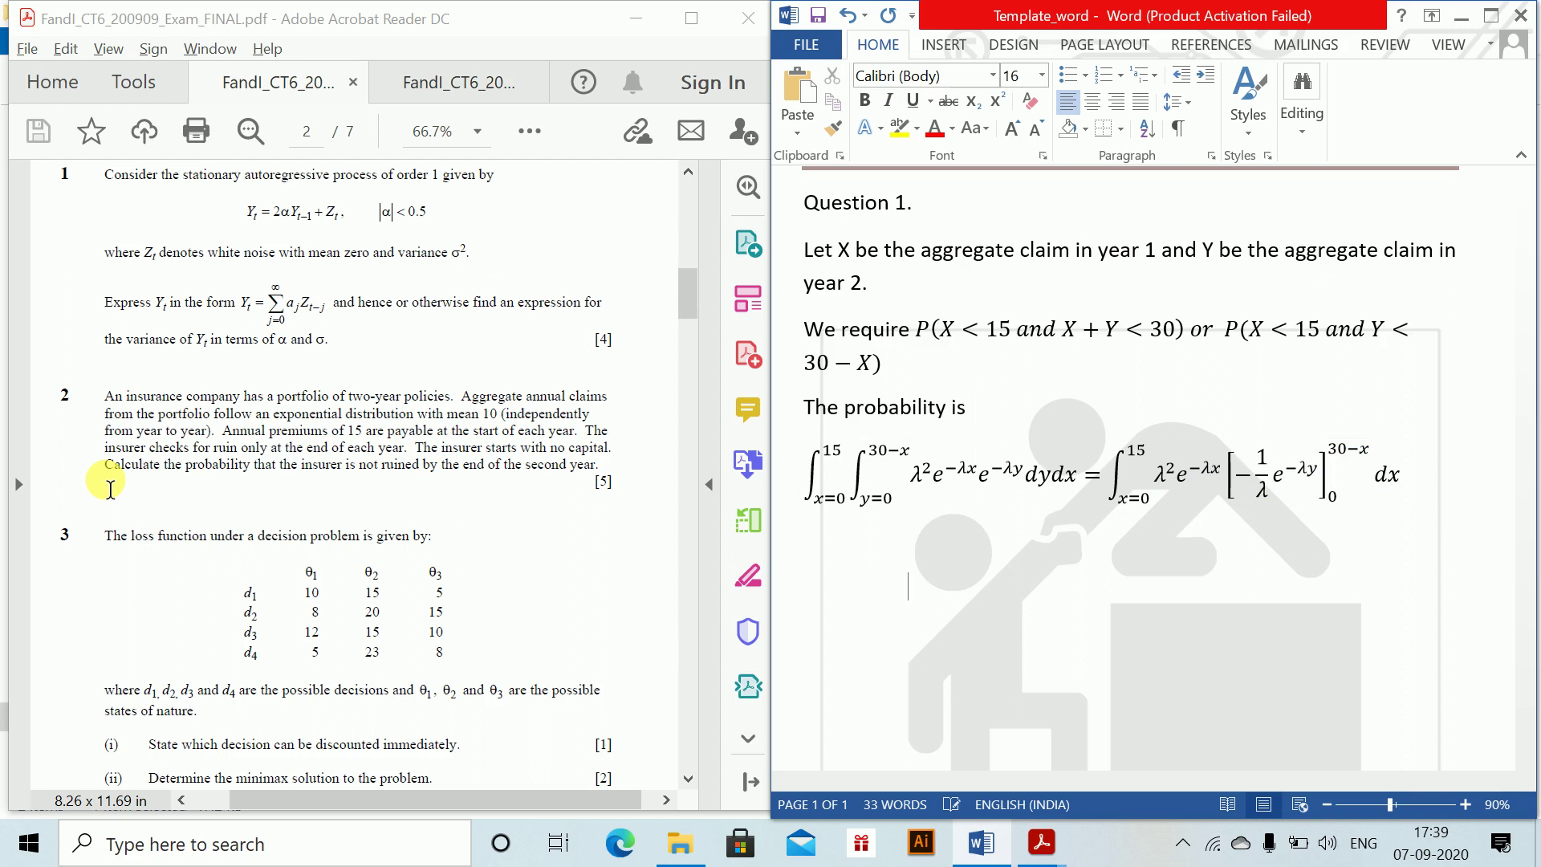
pyautogui.hotkey('alt', '=')
pyautogui.write('=\\')
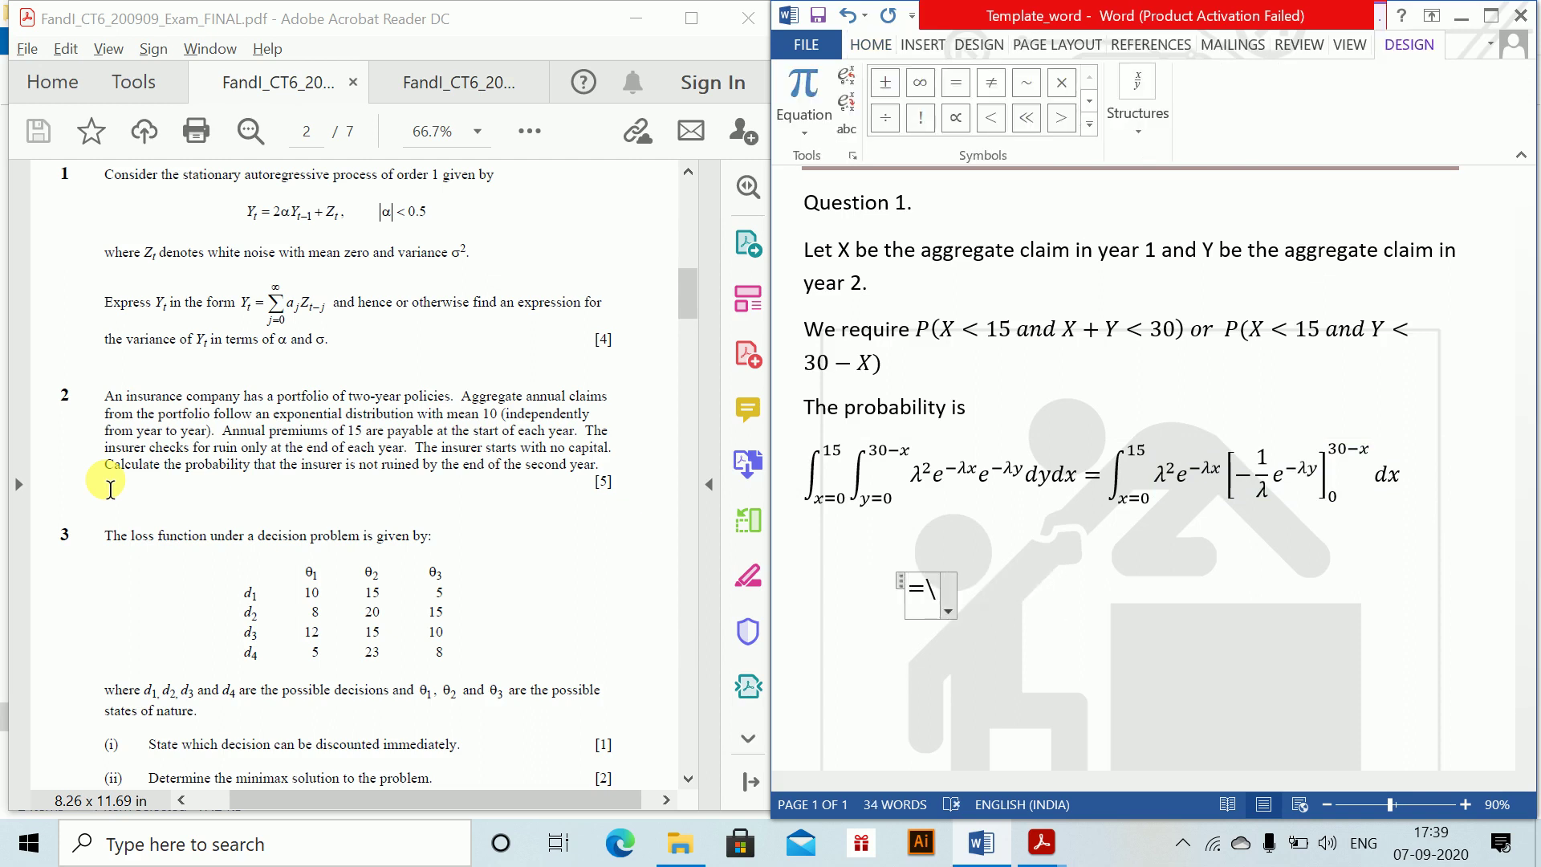
pyautogui.press('BackSpace')
pyautogui.press('BackSpace')
pyautogui.press('BackSpace')
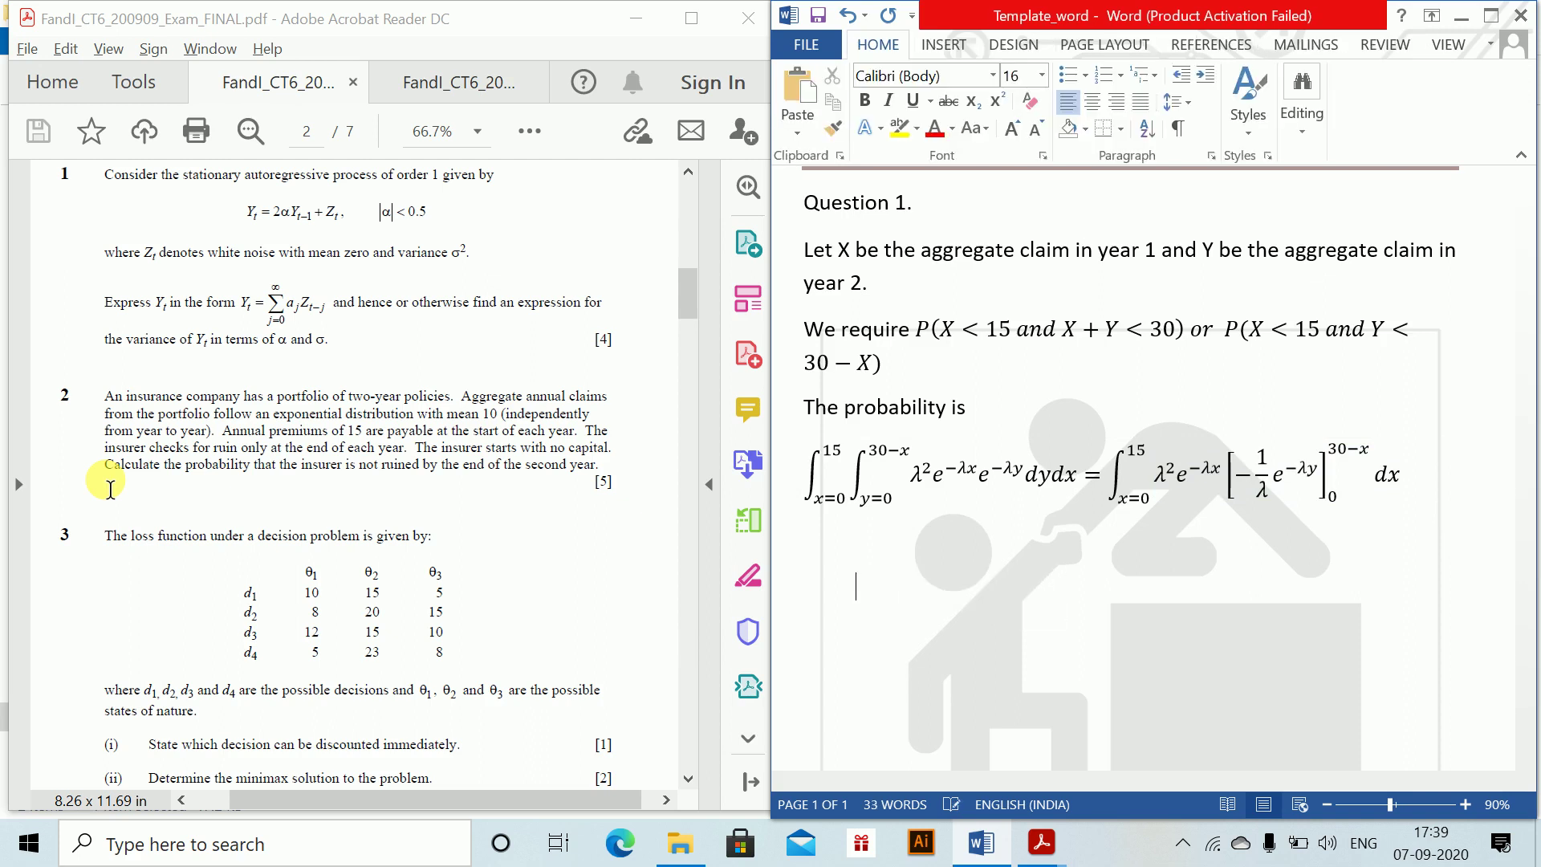
# - Indent the new line further and start an equation there with an equals sign and an integral from 0 to 15
pyautogui.press('Tab')
pyautogui.press('Tab')
pyautogui.press('alt')
pyautogui.press('Escape')
pyautogui.press('Tab')
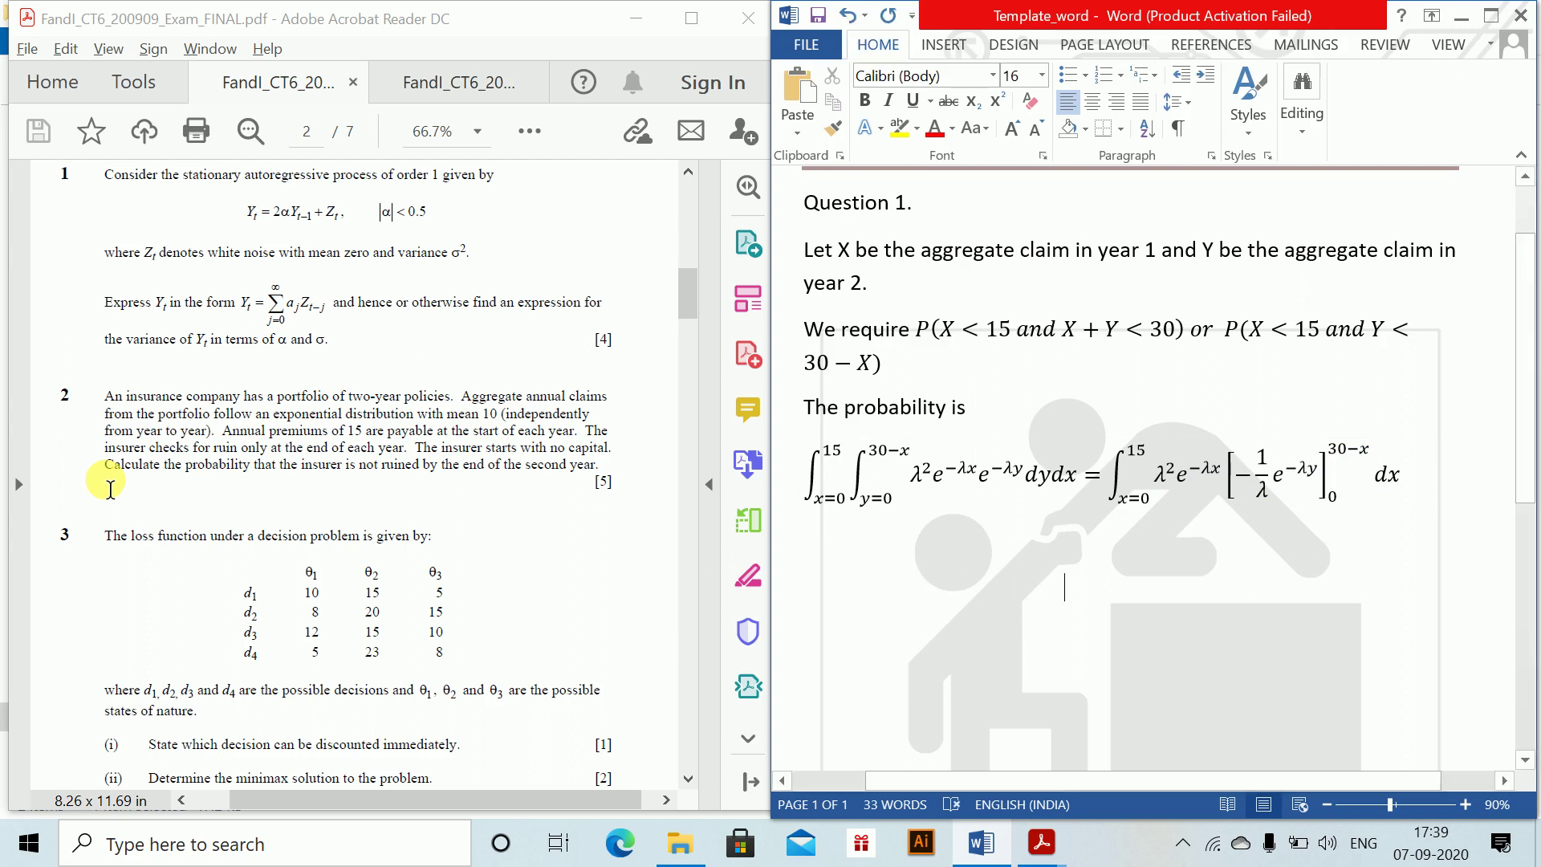
pyautogui.hotkey('alt', '=')
pyautogui.write('=')
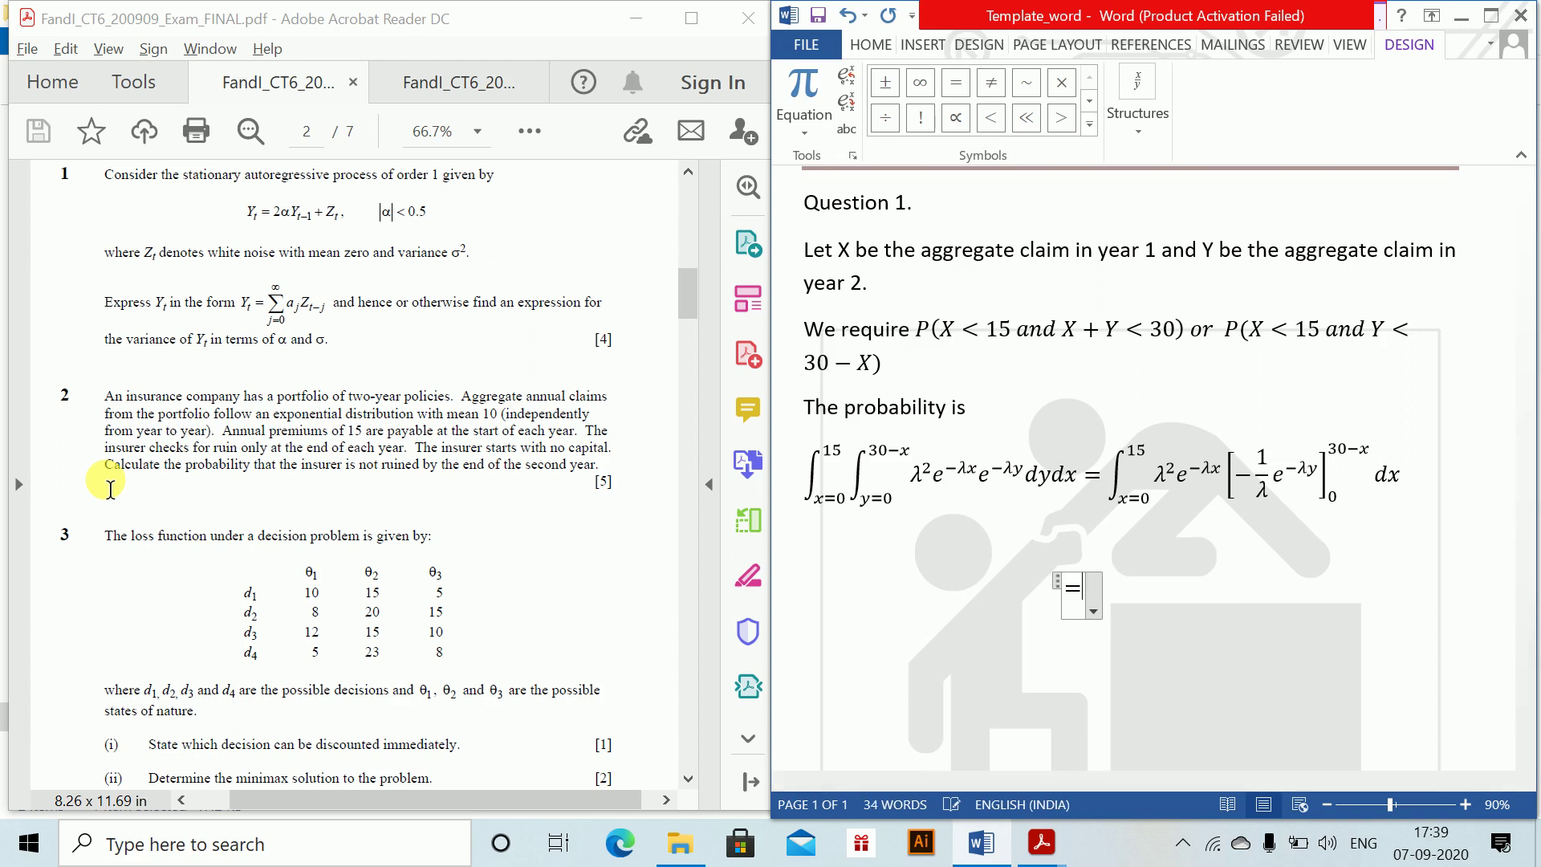
pyautogui.write('\\int ')
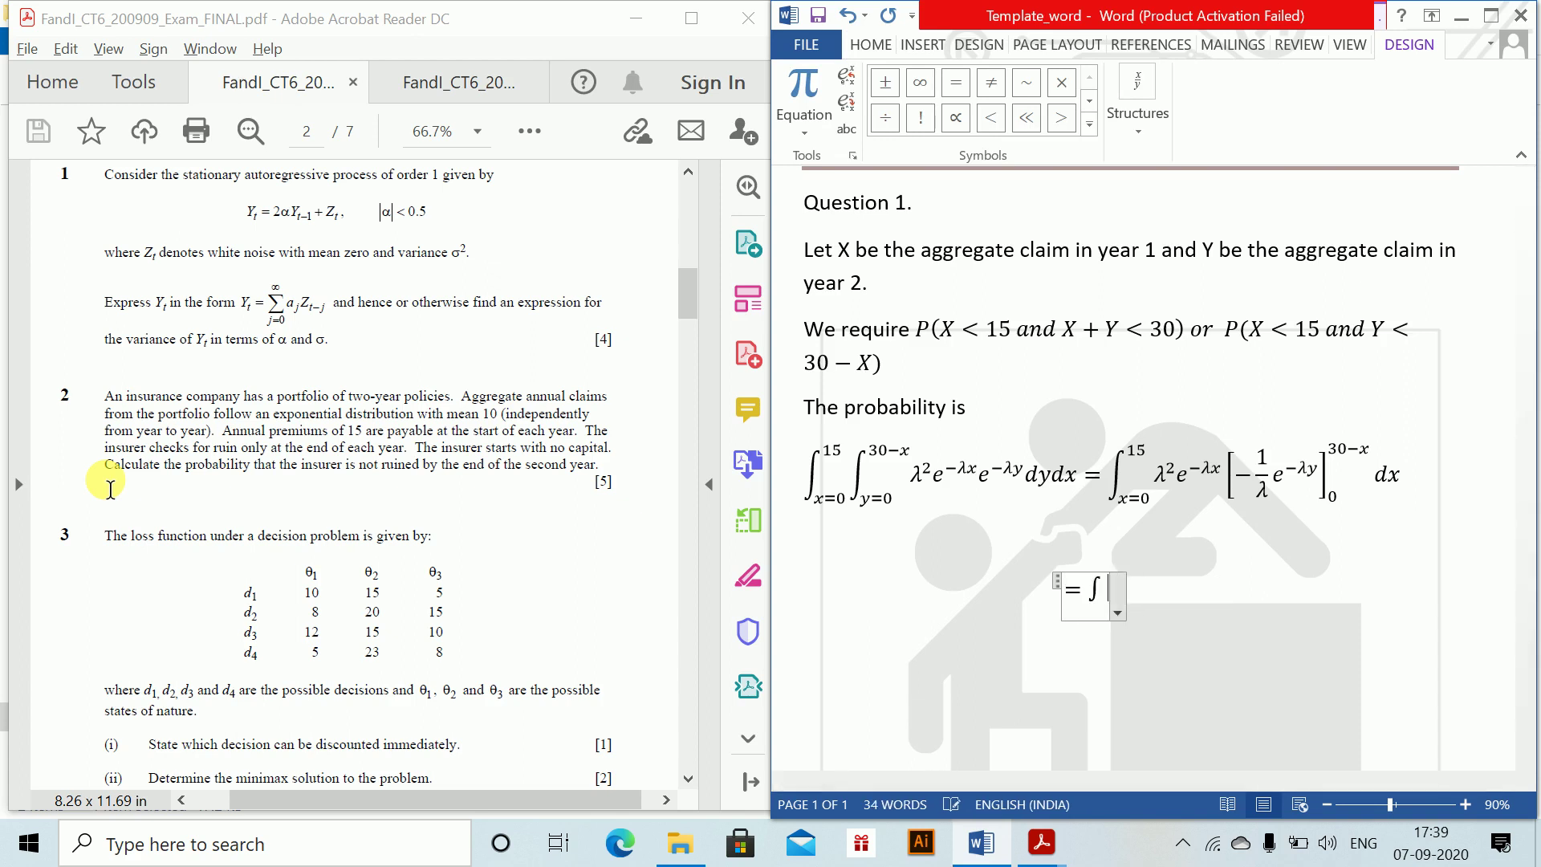
pyautogui.write('_0')
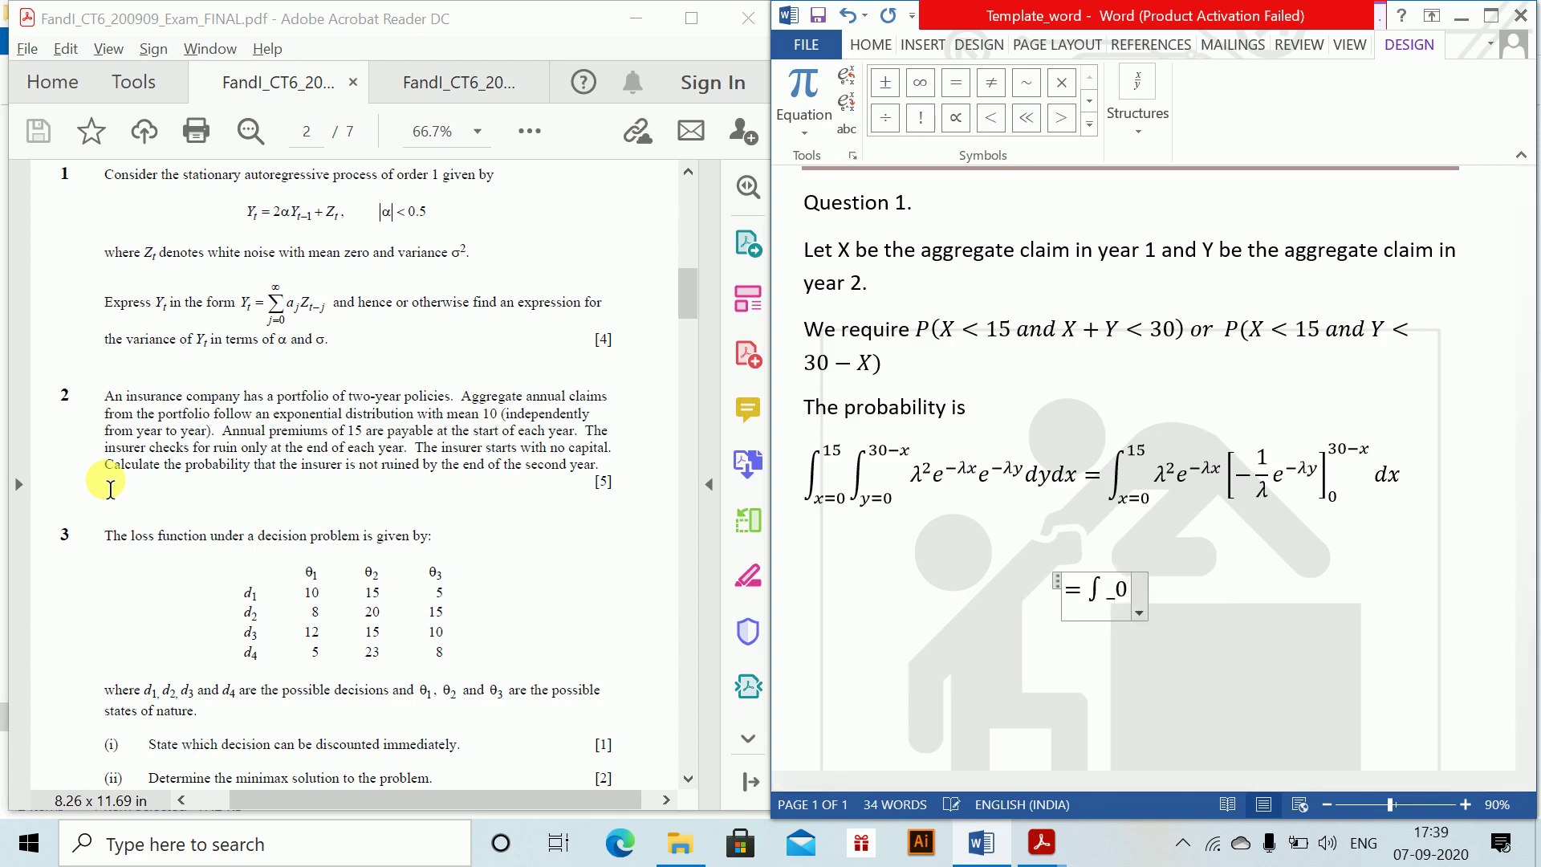
pyautogui.write('^15 ')
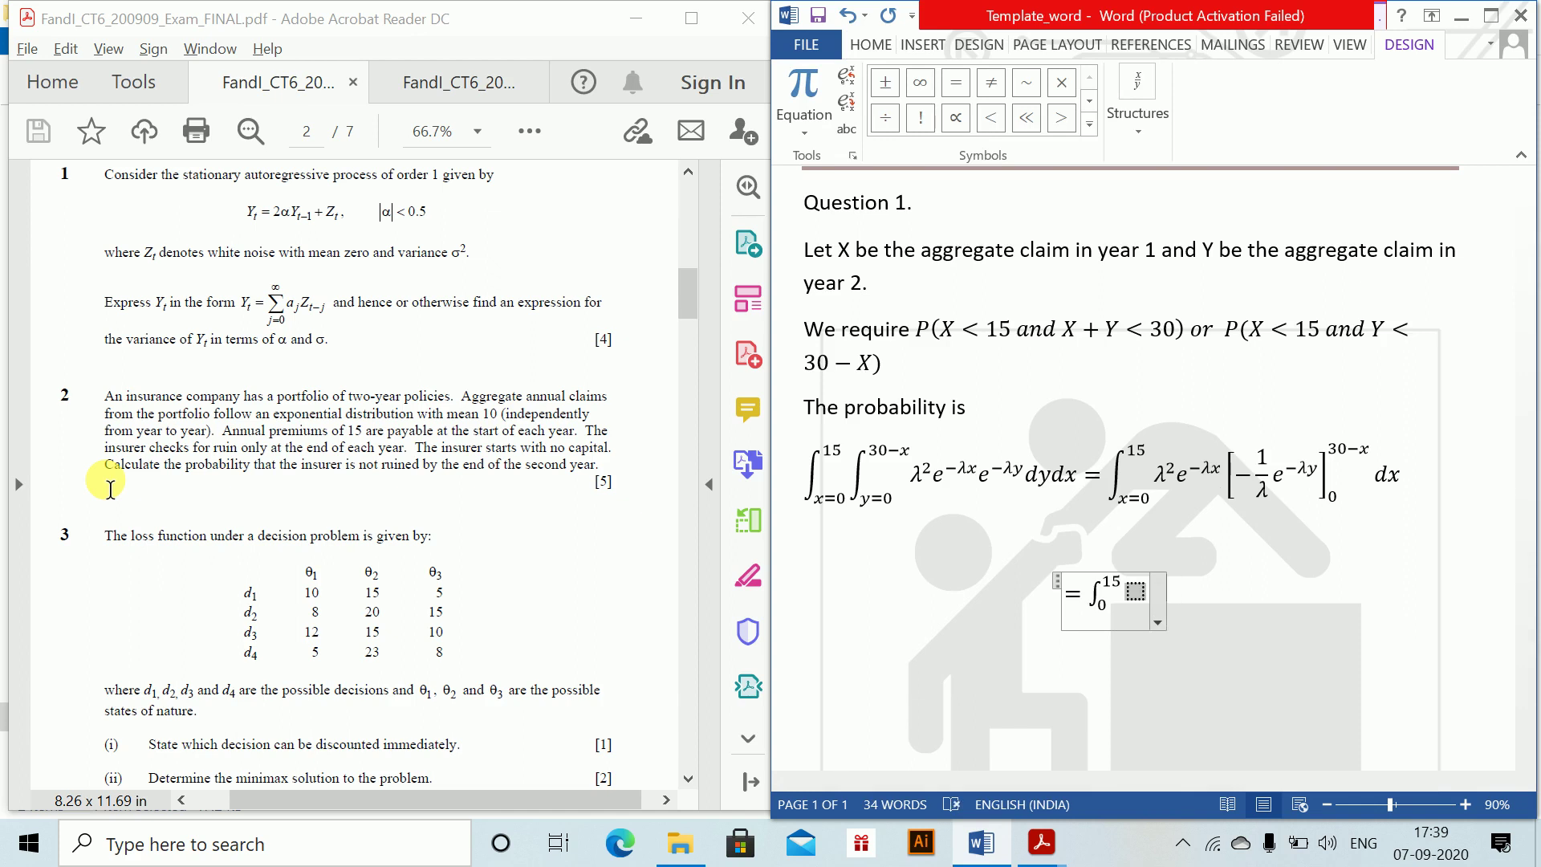
# - Enter λe^(−λx) as the first factor of the integrand in the new 0-to-15 integral
pyautogui.write('\\lam')
pyautogui.write('da ')
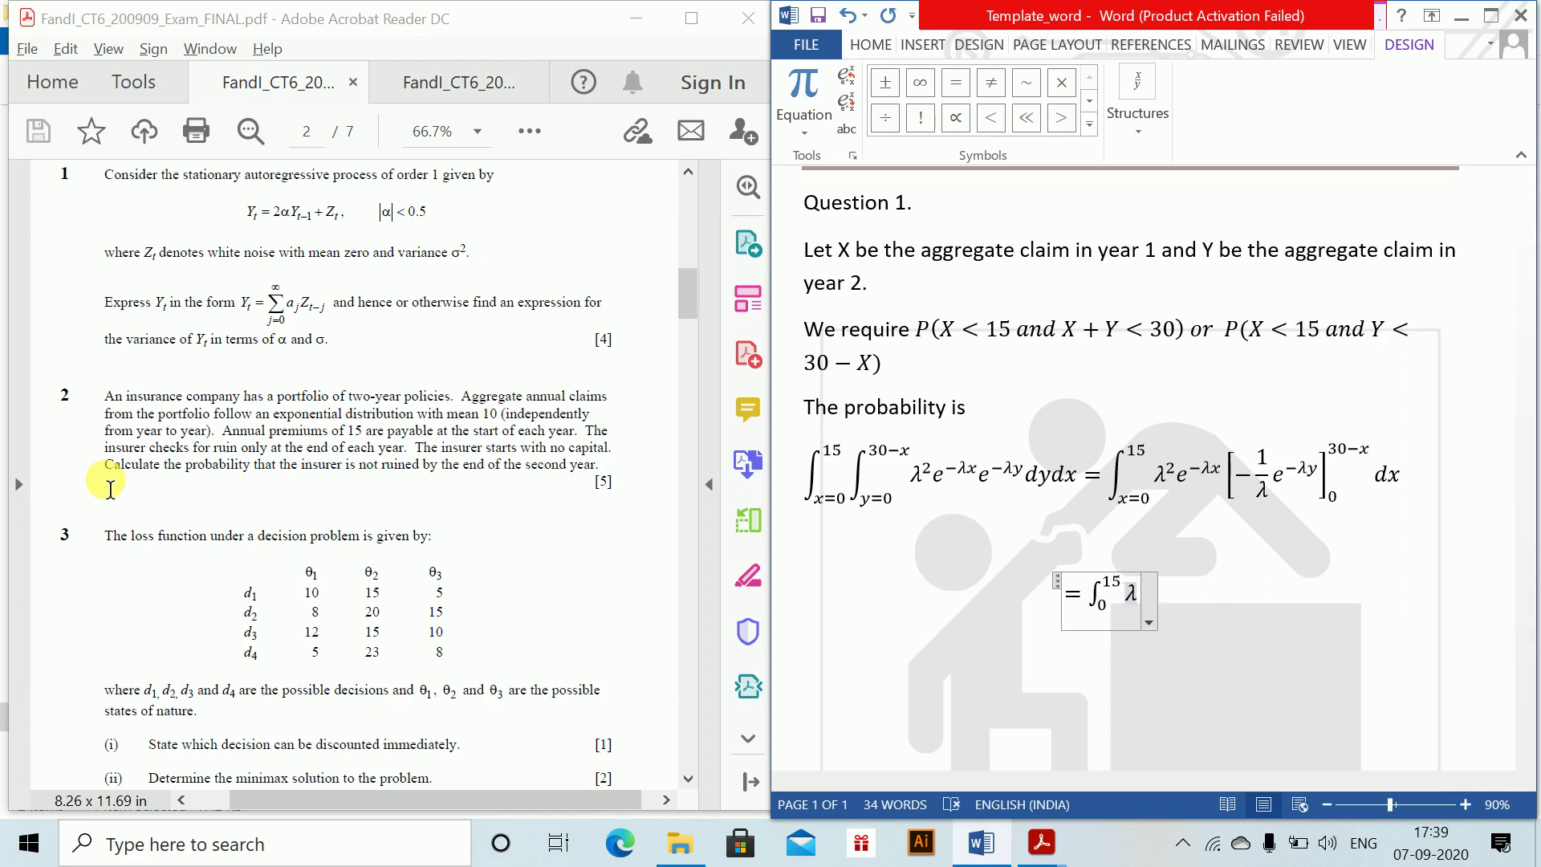
pyautogui.write('e^(-\\l')
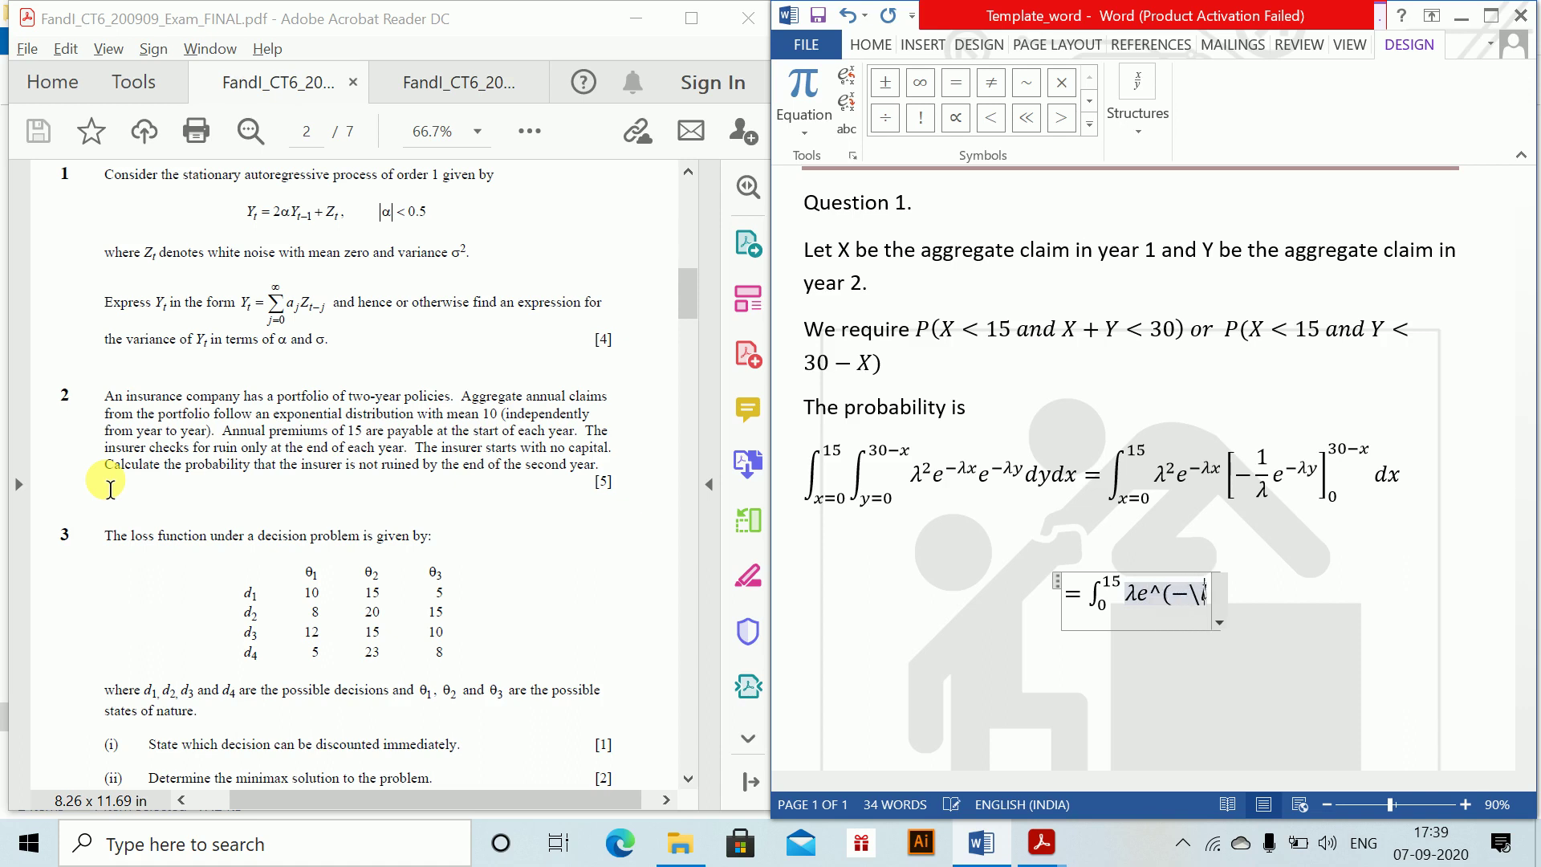
pyautogui.write('ambda x) ')
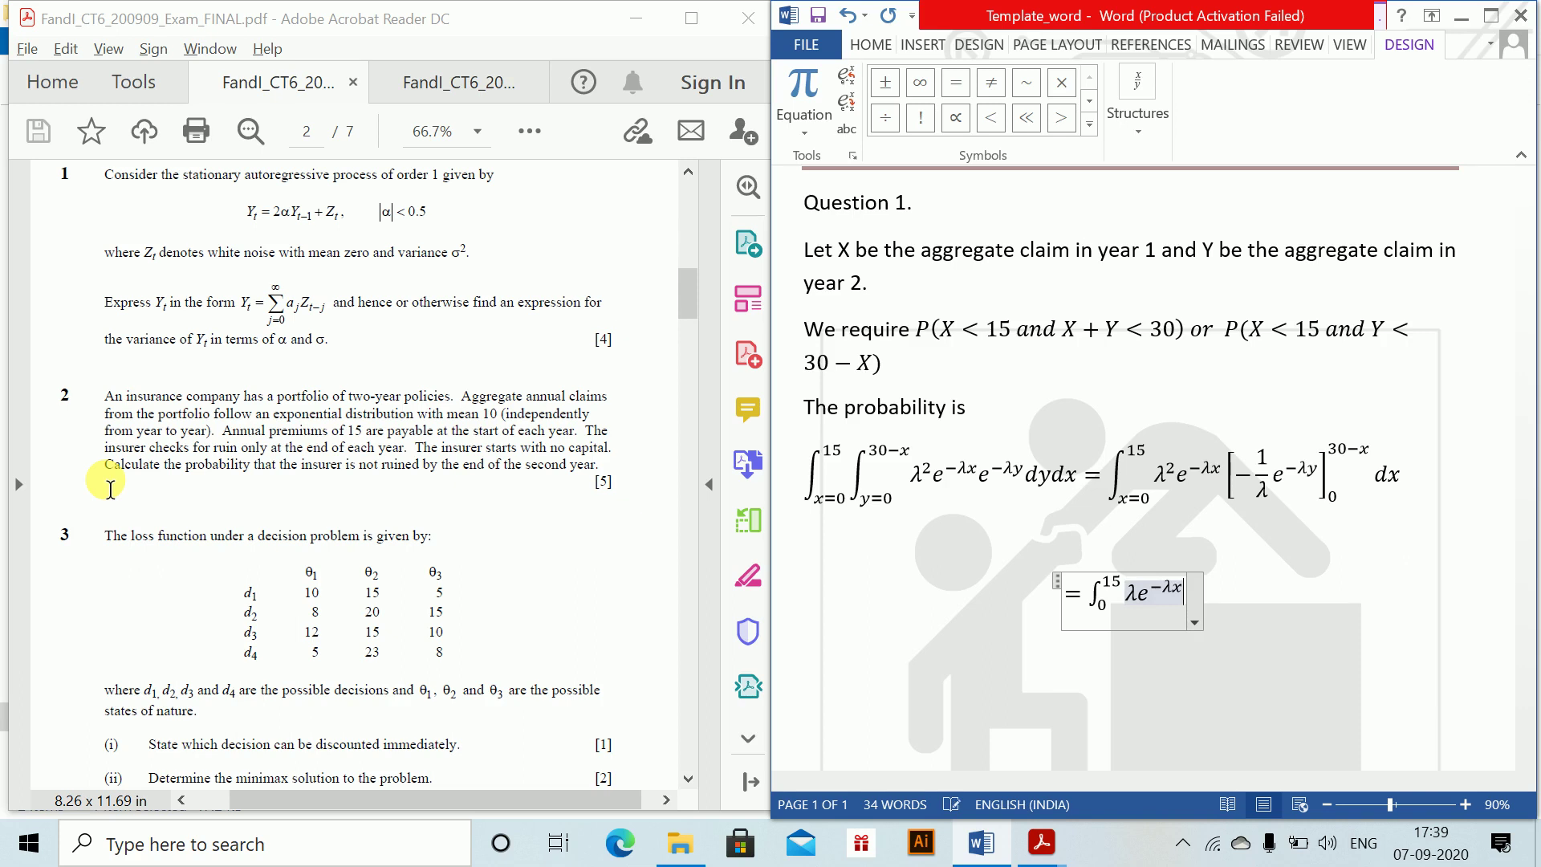
# - Open a parenthesis after λe^(−λx) and enter −e raised to the power −λ(30−x)
pyautogui.write('(-e^')
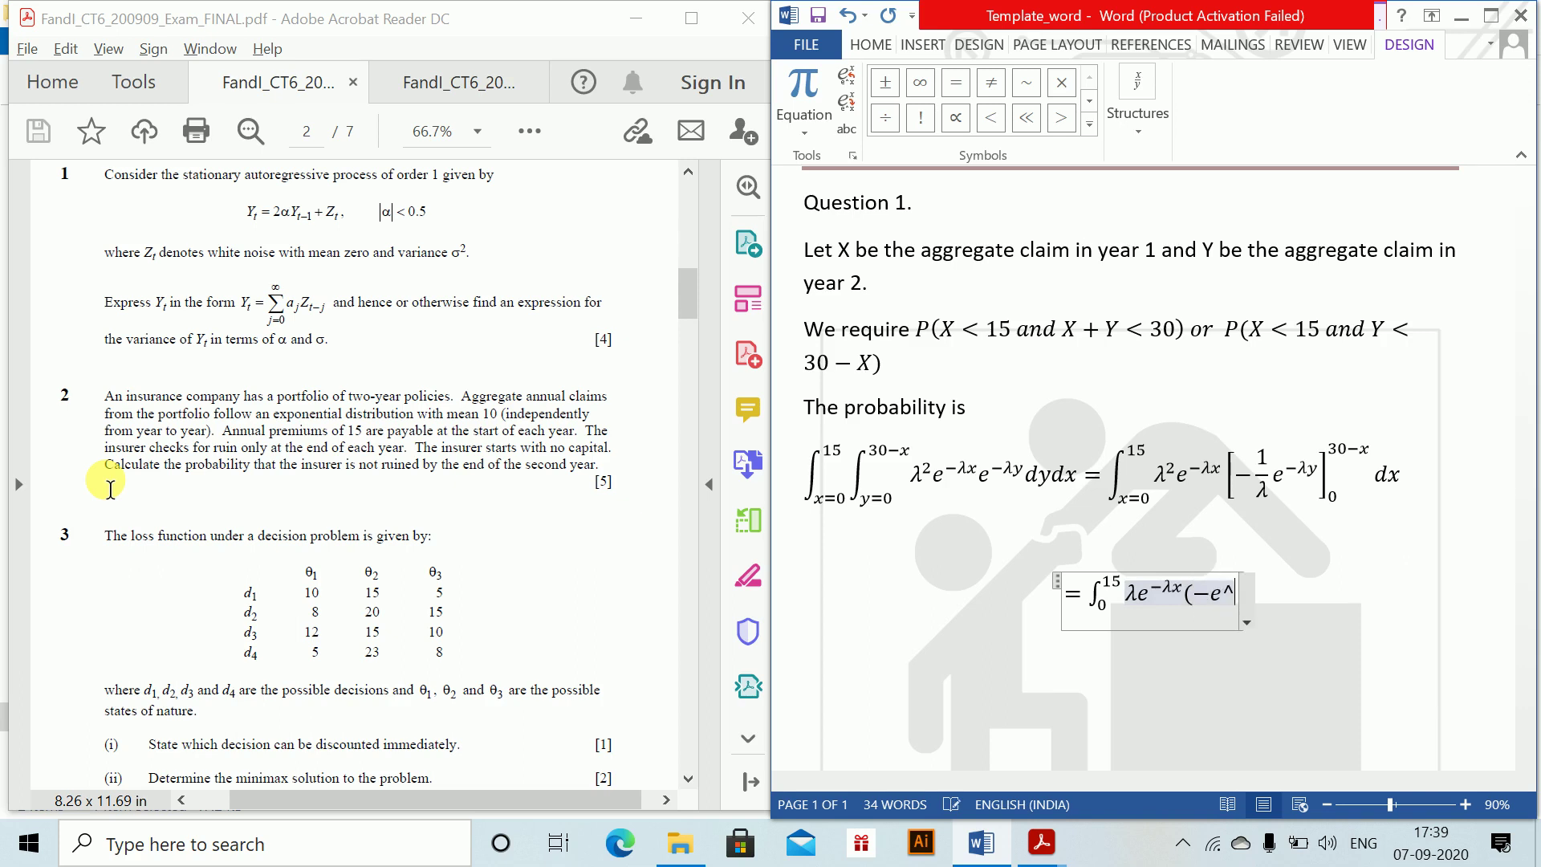
pyautogui.write('(\\')
pyautogui.press('BackSpace')
pyautogui.write('-\\lambda x')
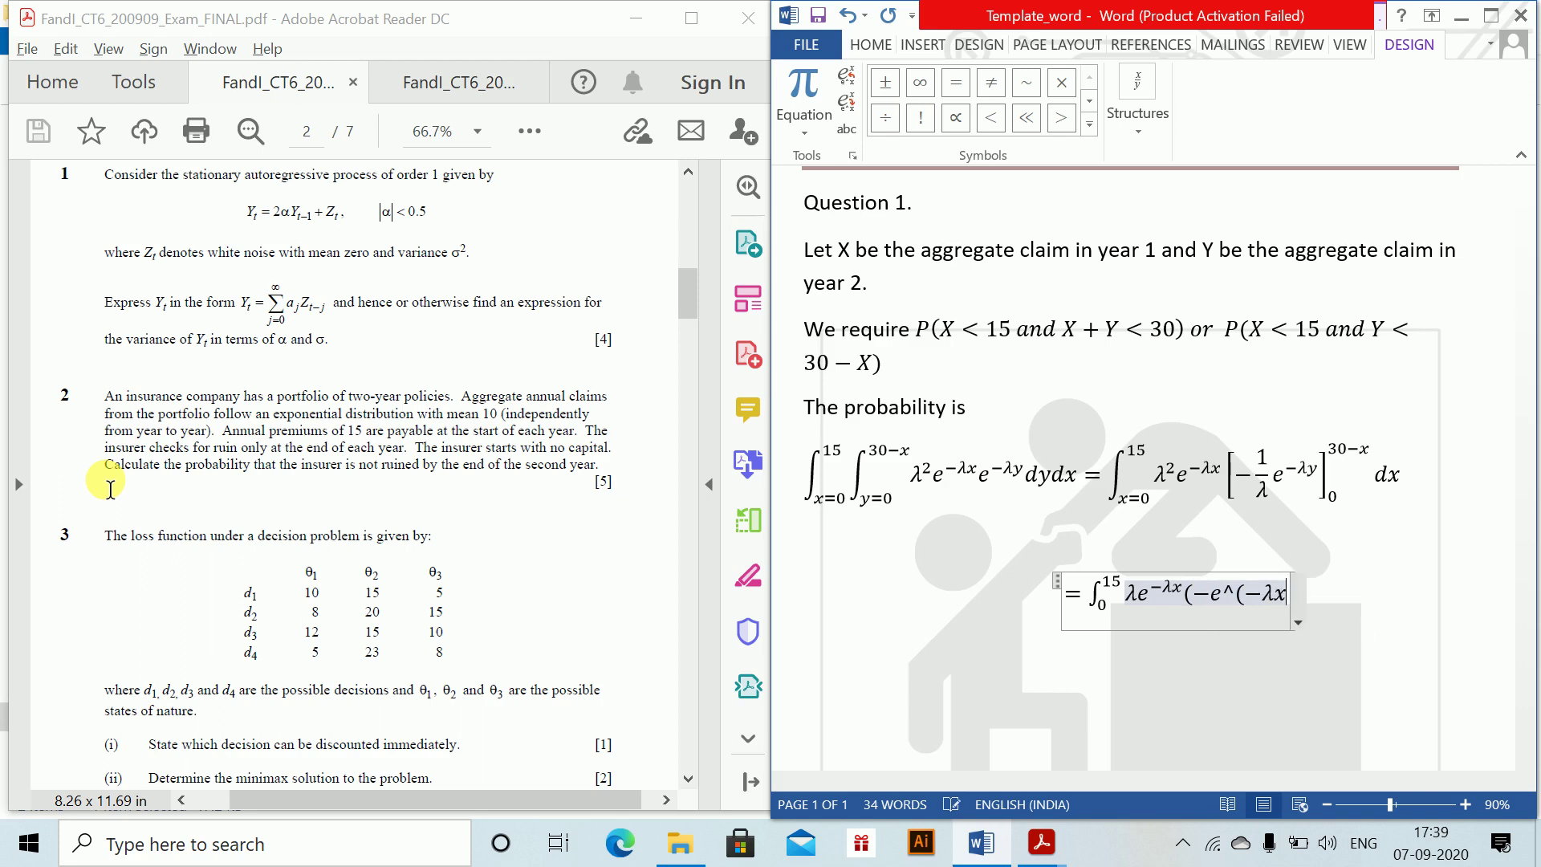
pyautogui.press('BackSpace')
pyautogui.press('BackSpace')
pyautogui.press('BackSpace')
pyautogui.write('\\lam')
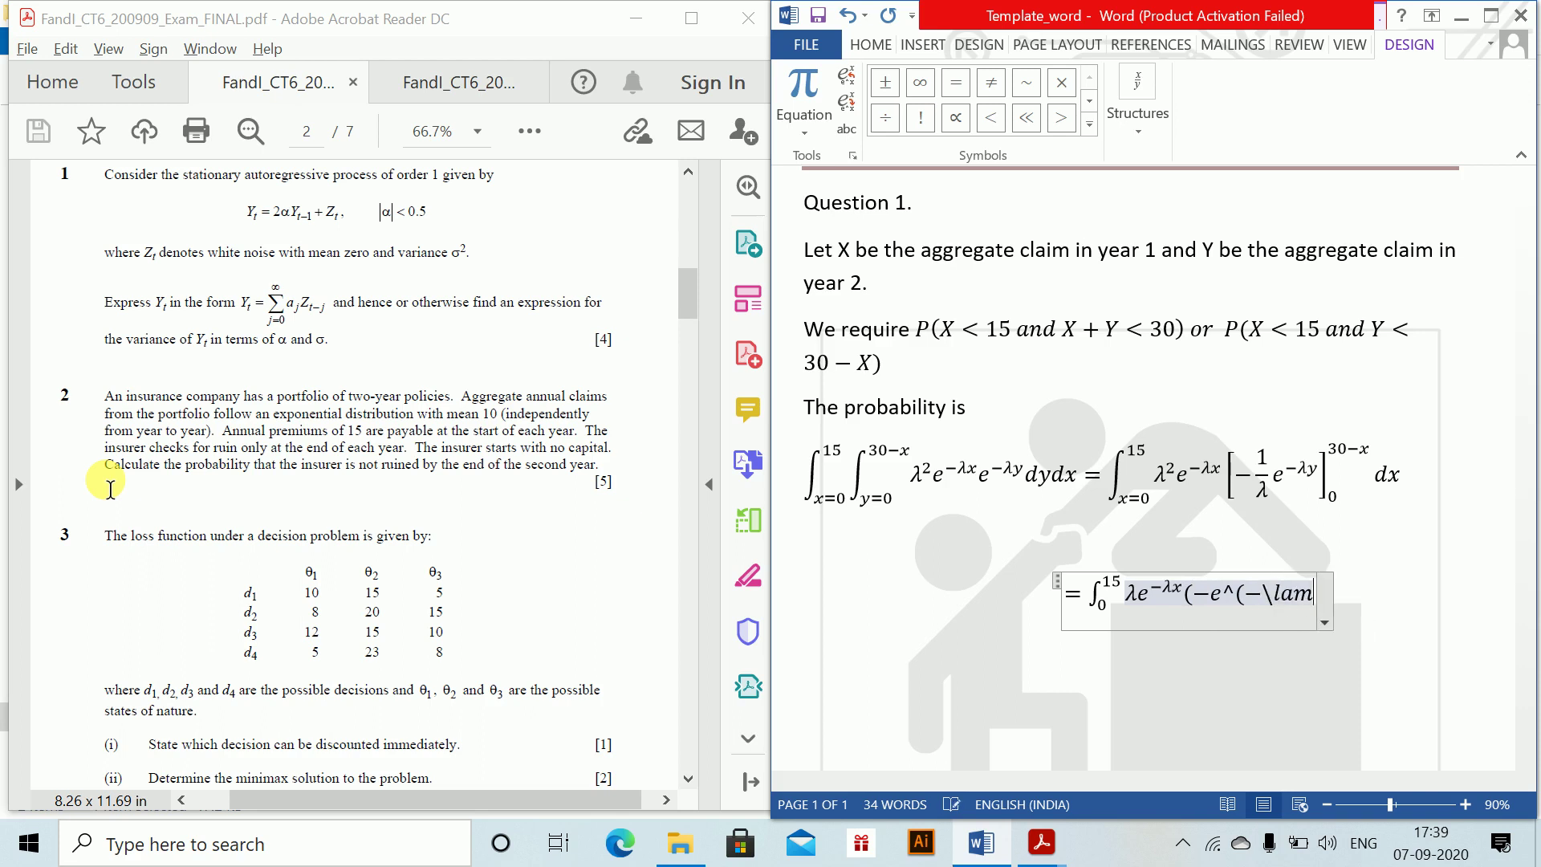
pyautogui.write('bda (30-')
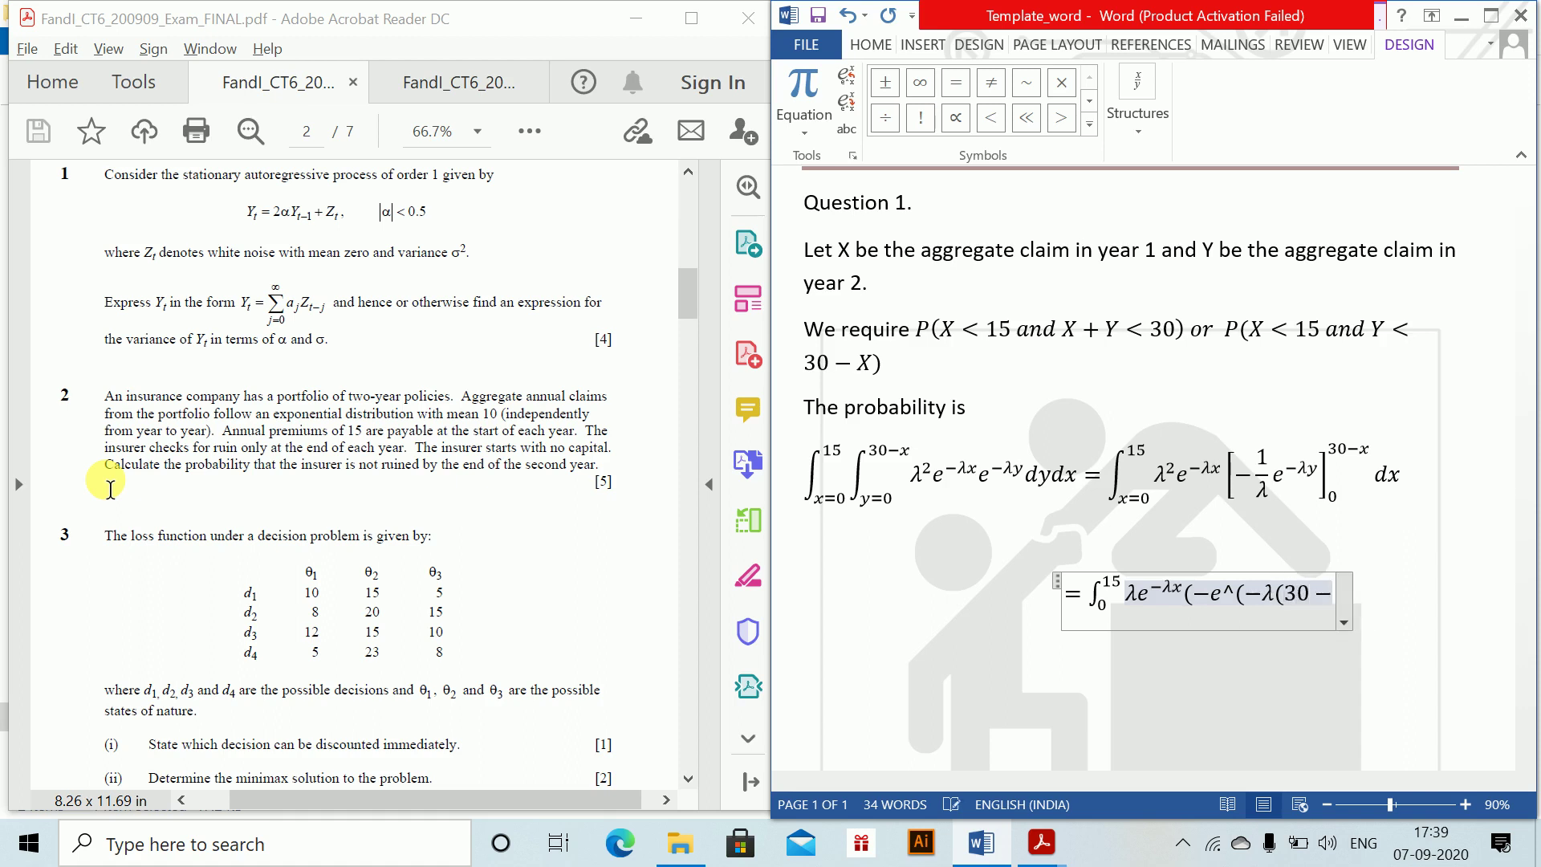
pyautogui.write('x')
pyautogui.write('x)')
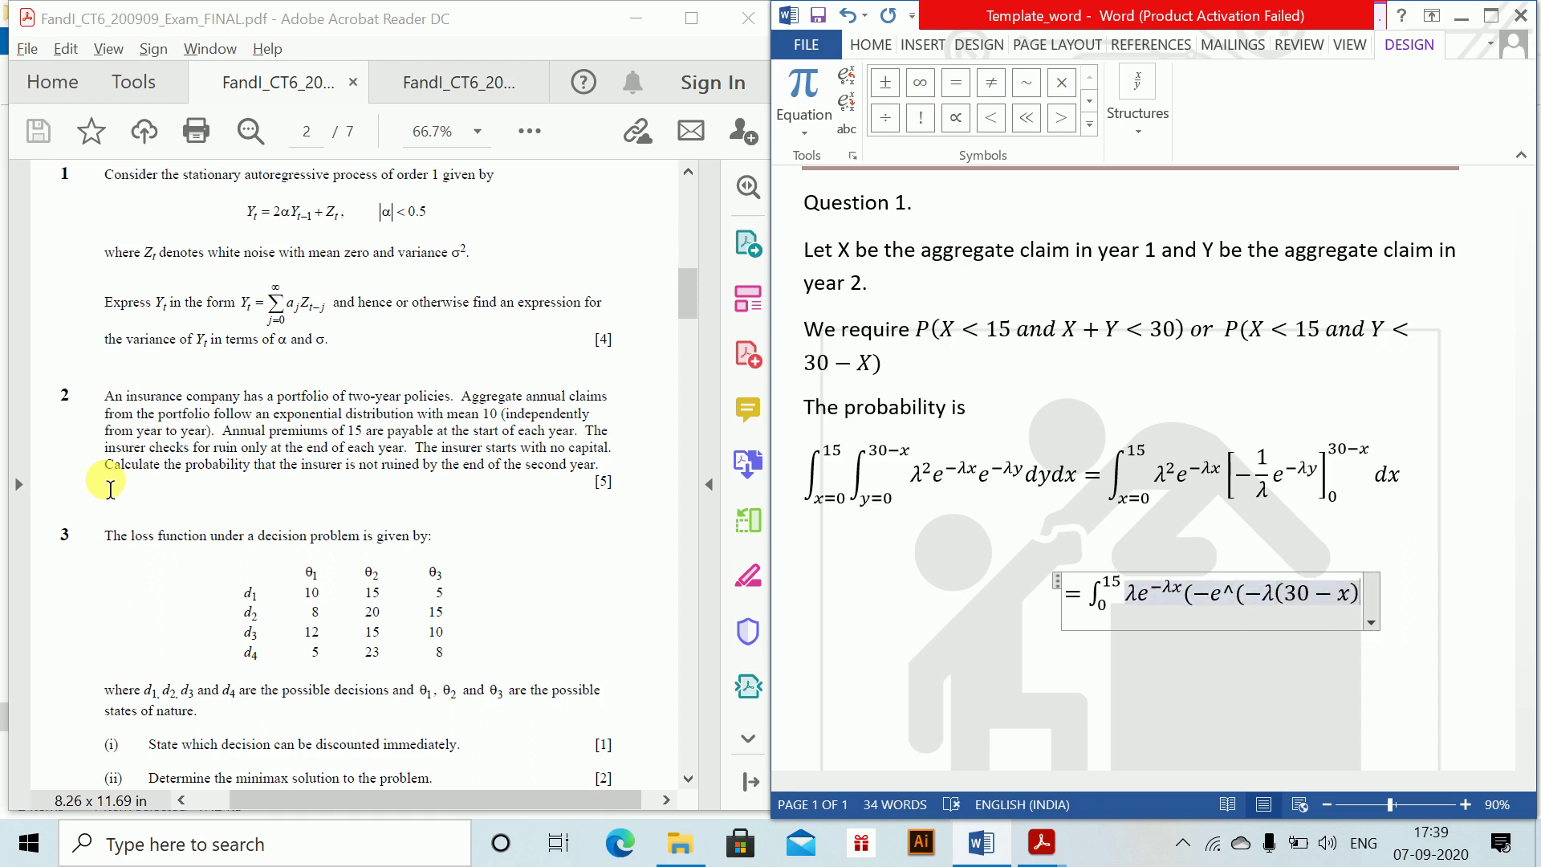
# - Add +1 after the exponential term, close the parenthesis, and finish the equation with dx
pyautogui.write(')+1)')
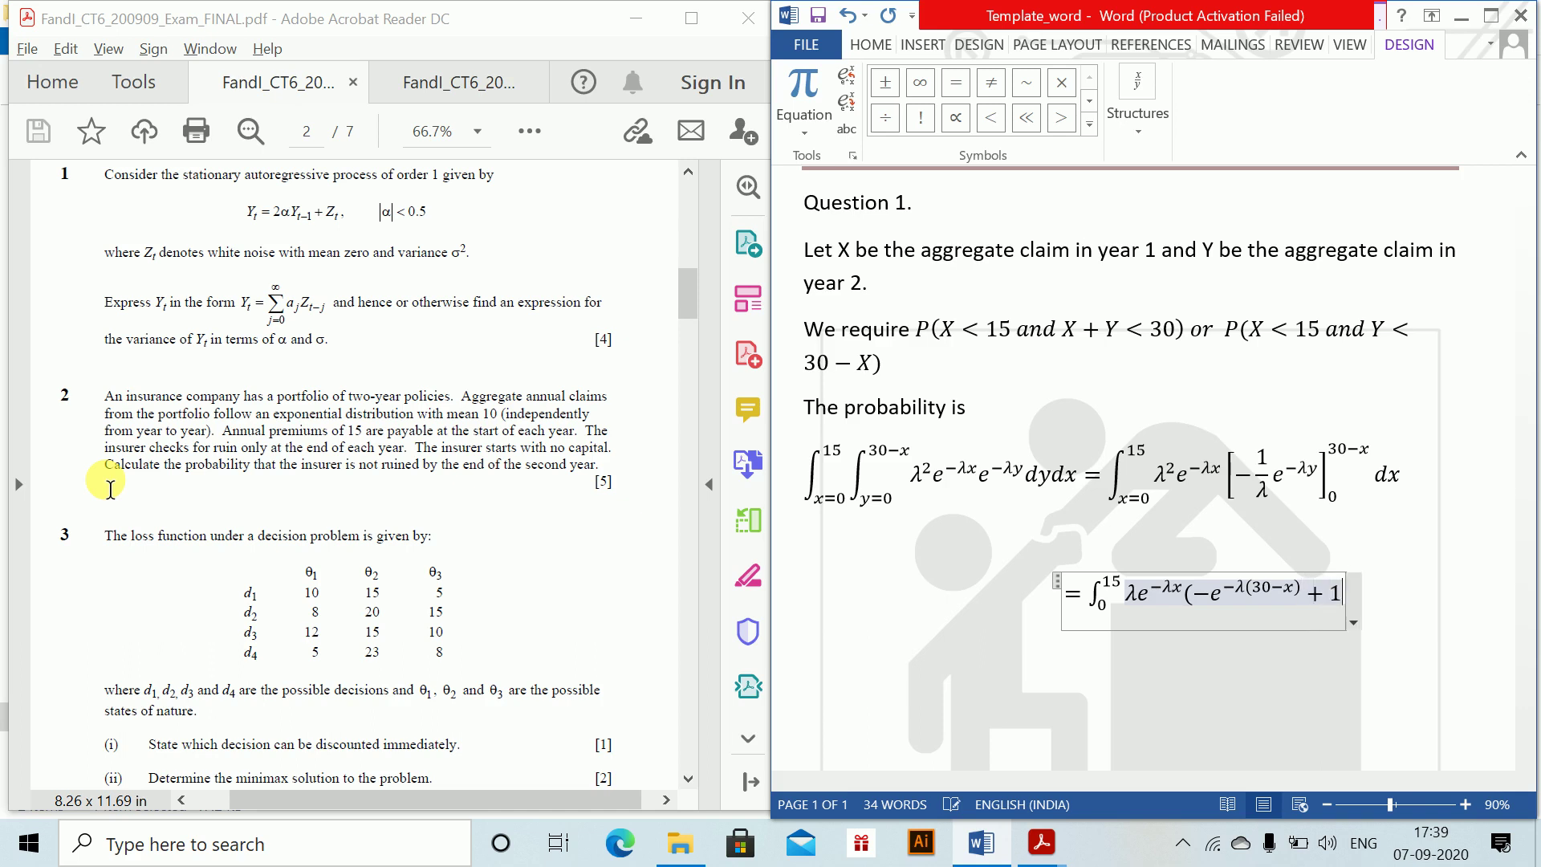
pyautogui.write('dx')
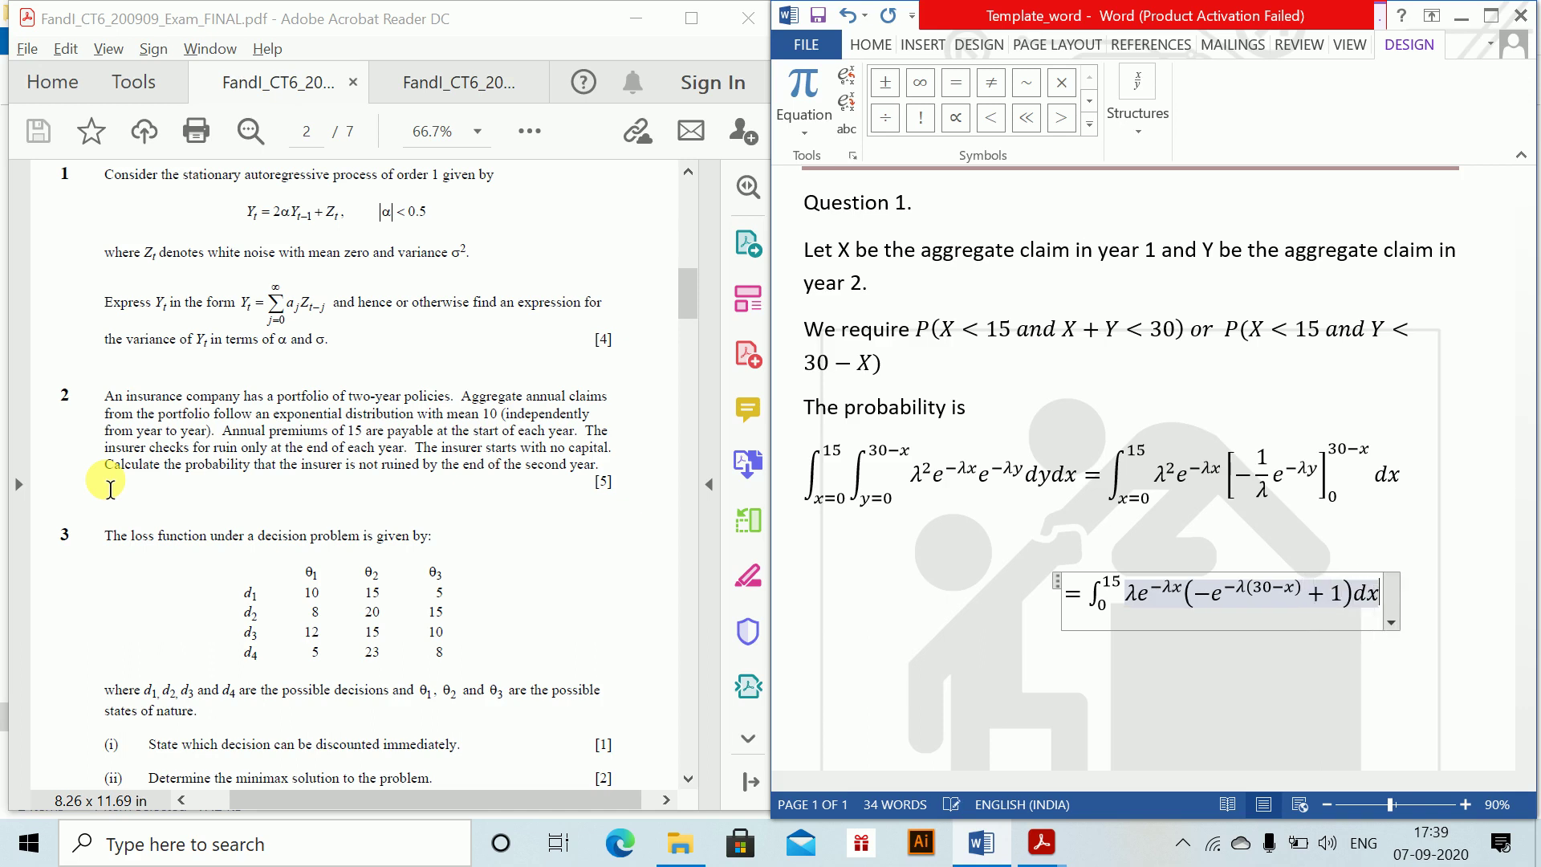
pyautogui.press('Right')
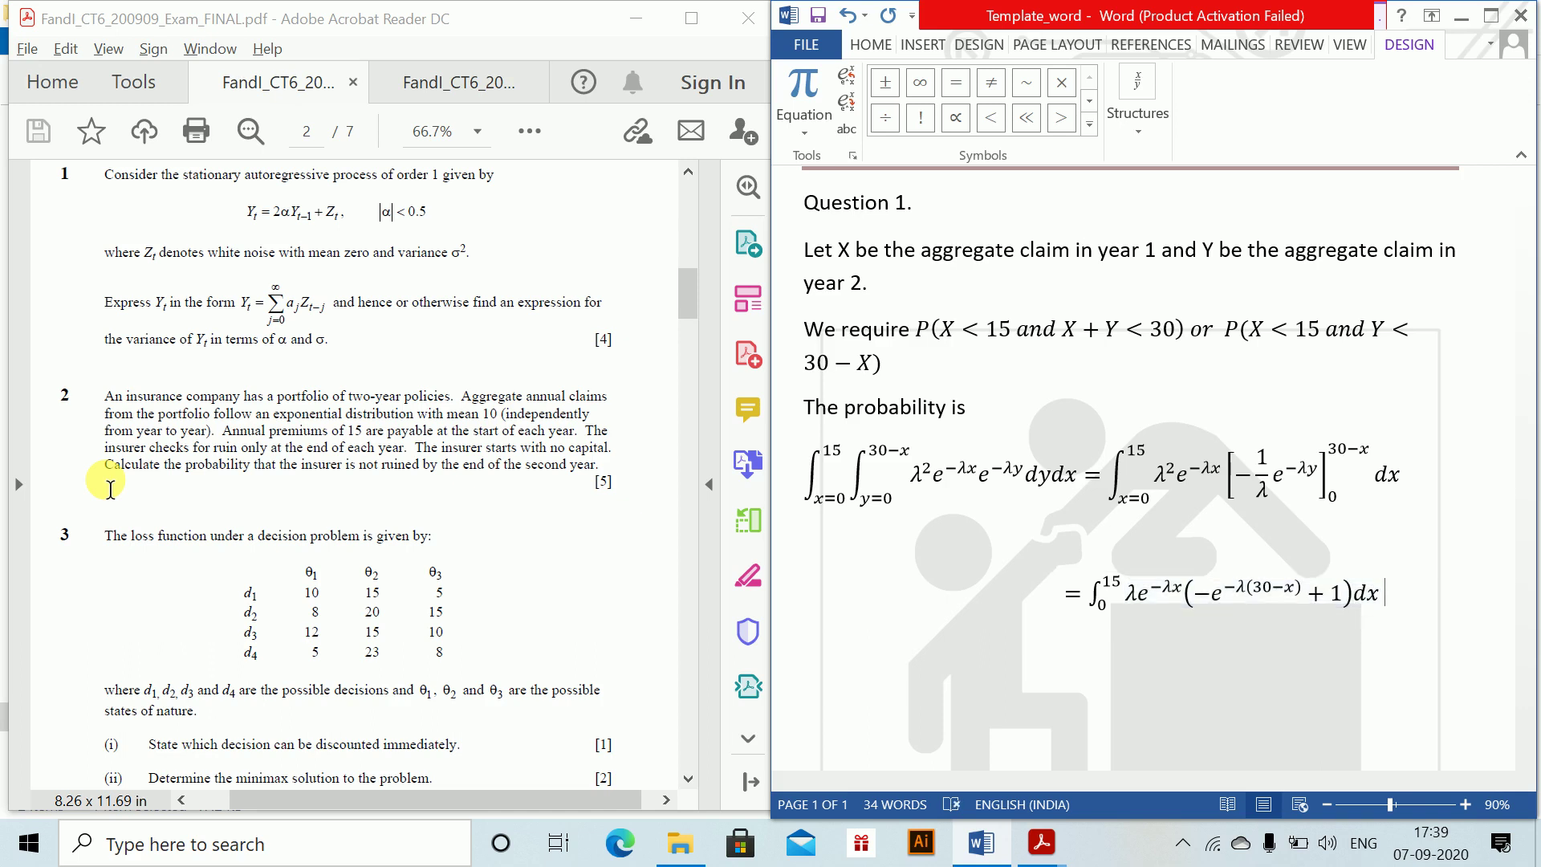
# - Add a new line indented by two tab stops and start an equation there with an equals sign and an integral from 0 to 15
pyautogui.press('Return')
pyautogui.press('Tab')
pyautogui.press('Tab')
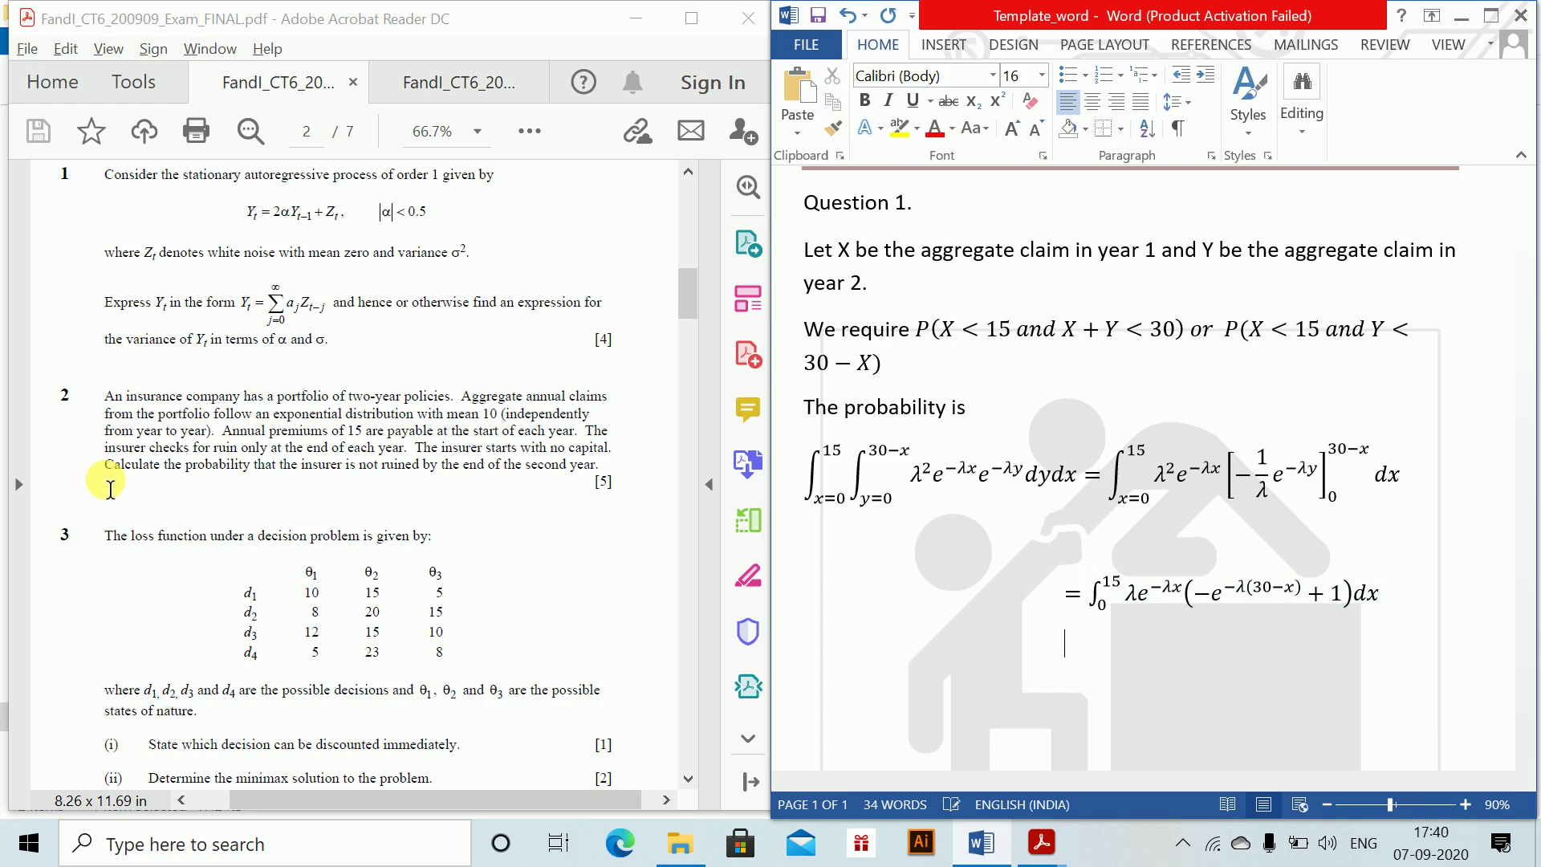
pyautogui.hotkey('alt', '=')
pyautogui.write('=\\')
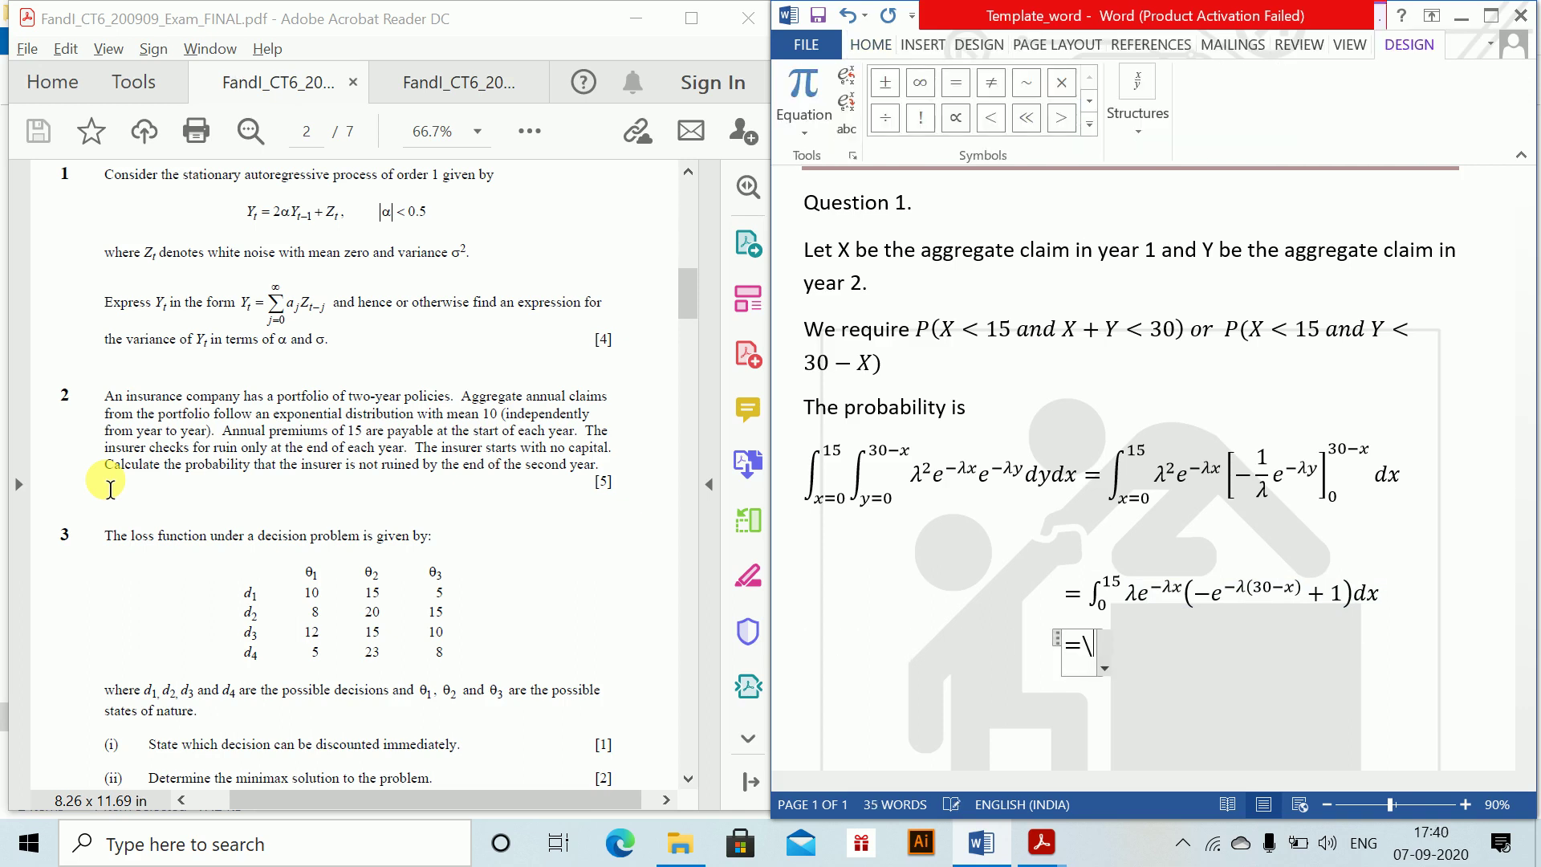
pyautogui.write('int _0^15 ⬚')
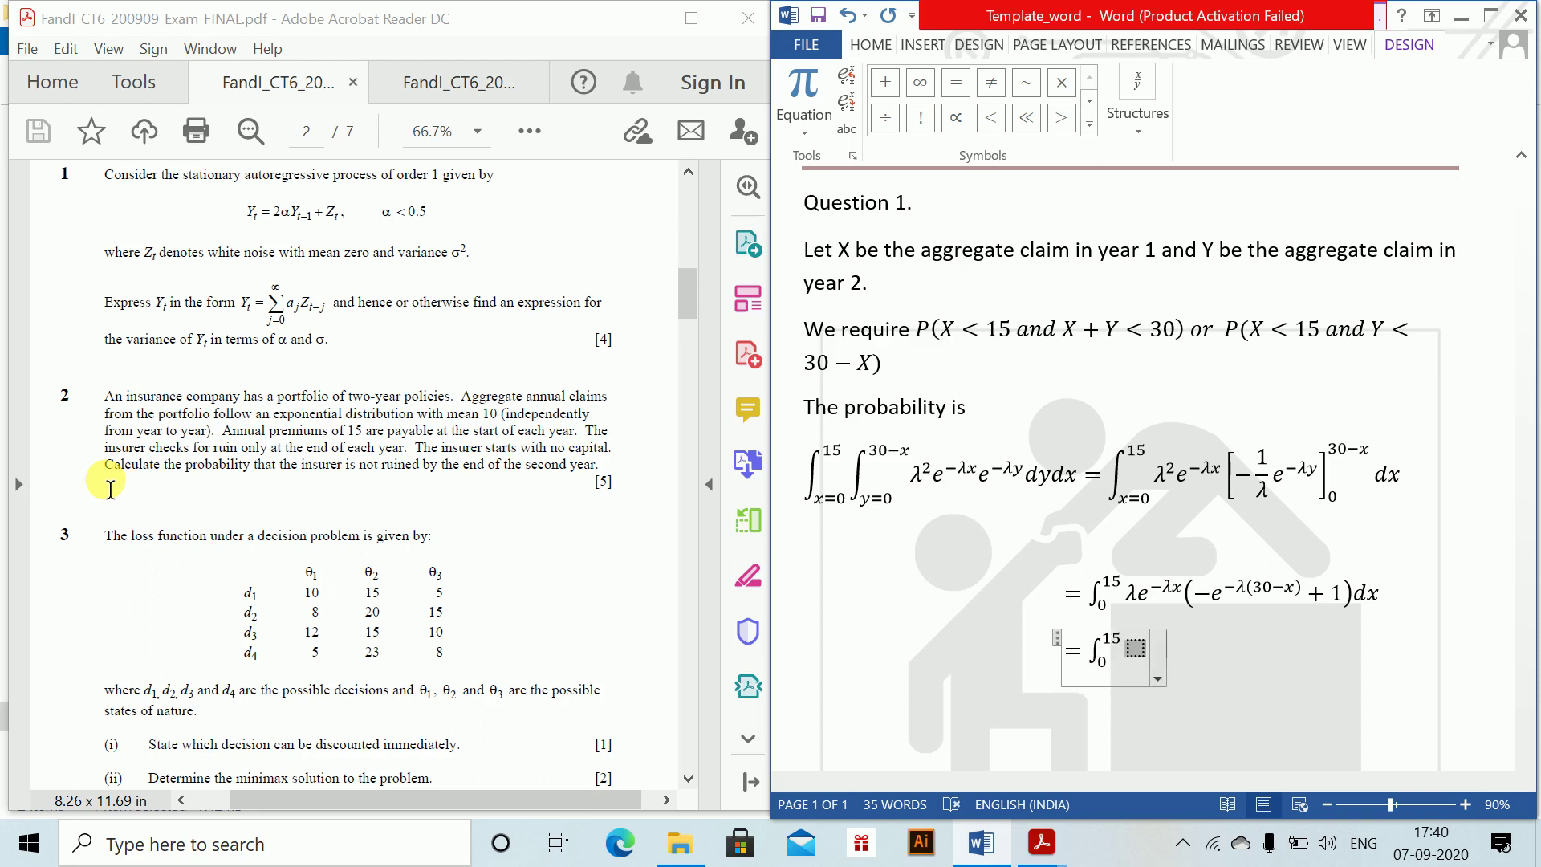
# - Enter −λe^(−30λ) followed by a plus sign as the start of the integrand
pyautogui.write('-\\lambda e^(')
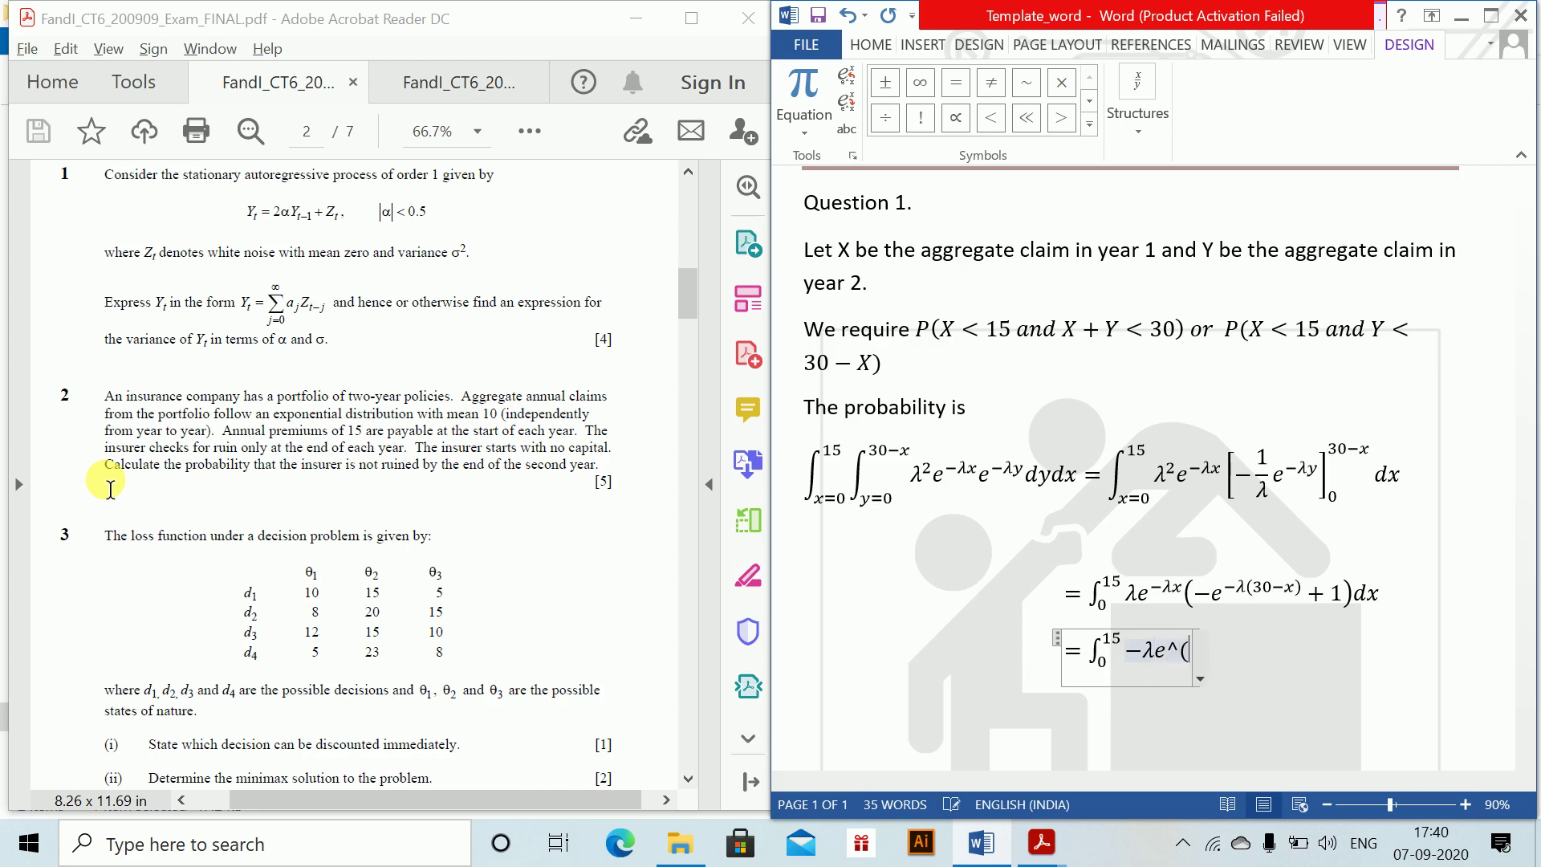
pyautogui.write('-30\\l')
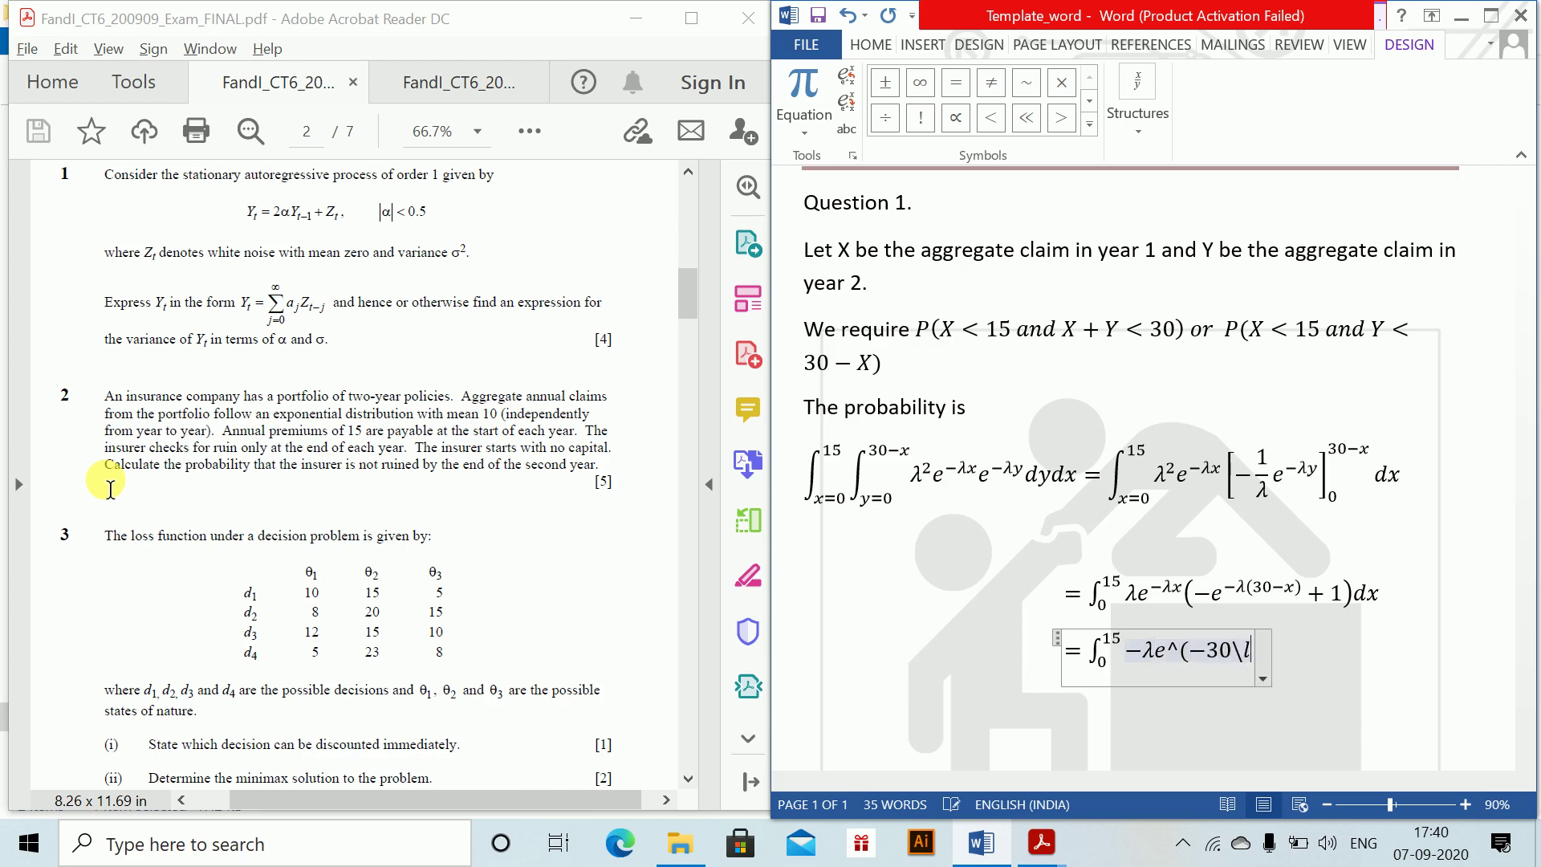
pyautogui.write('ambda ')
pyautogui.write(')')
pyautogui.write(' +')
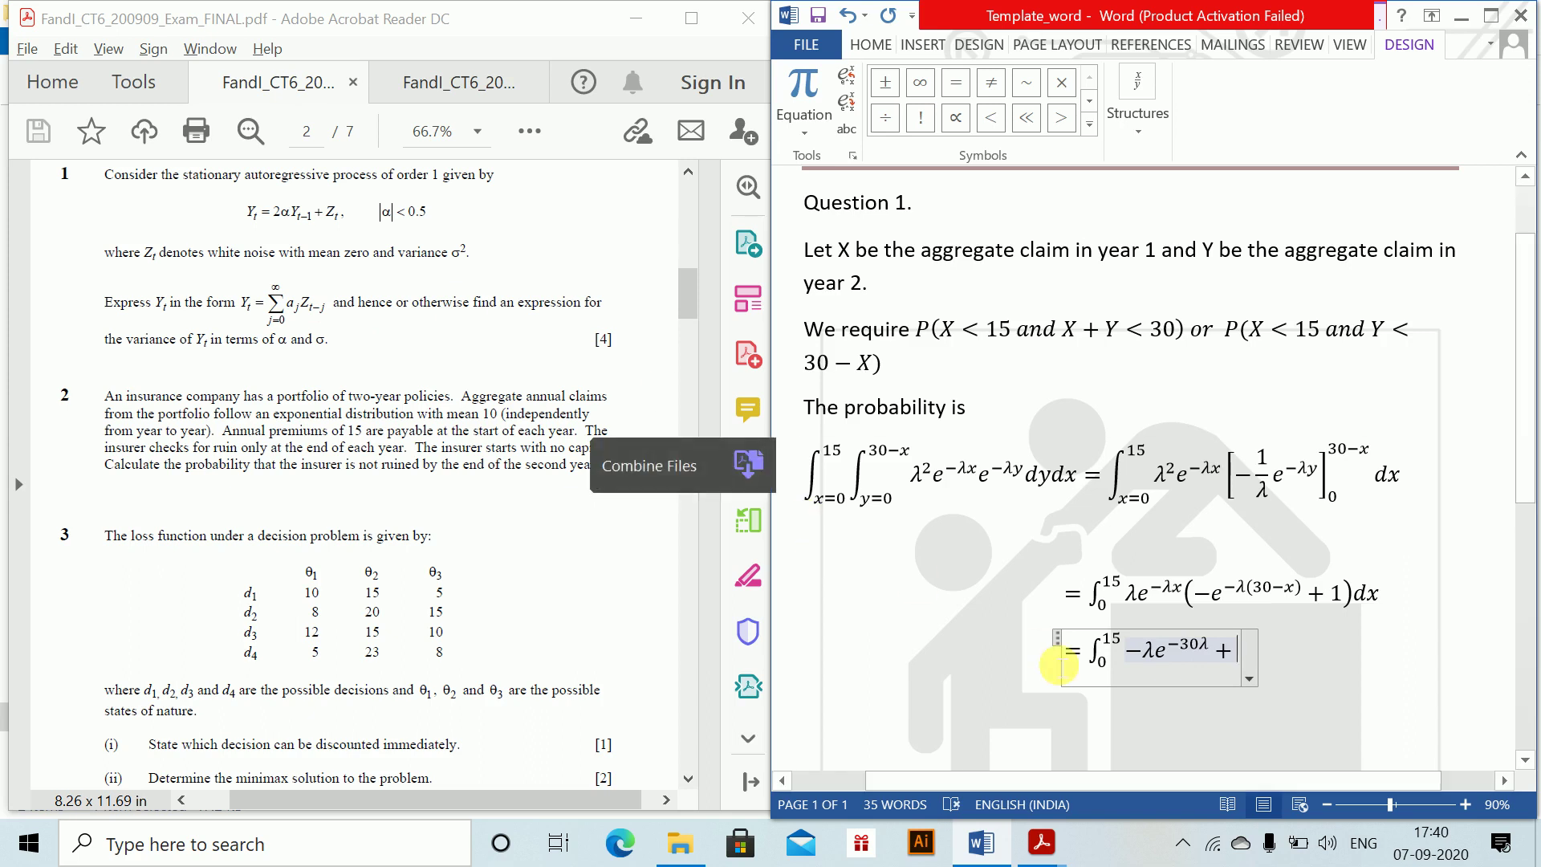
# - Copy λe^(−λx) from the equation above to after the plus sign, then finish the line with dx and start a new one
pyautogui.click(1148, 611)
pyautogui.moveTo(1154, 611); pyautogui.dragTo(1187, 612)
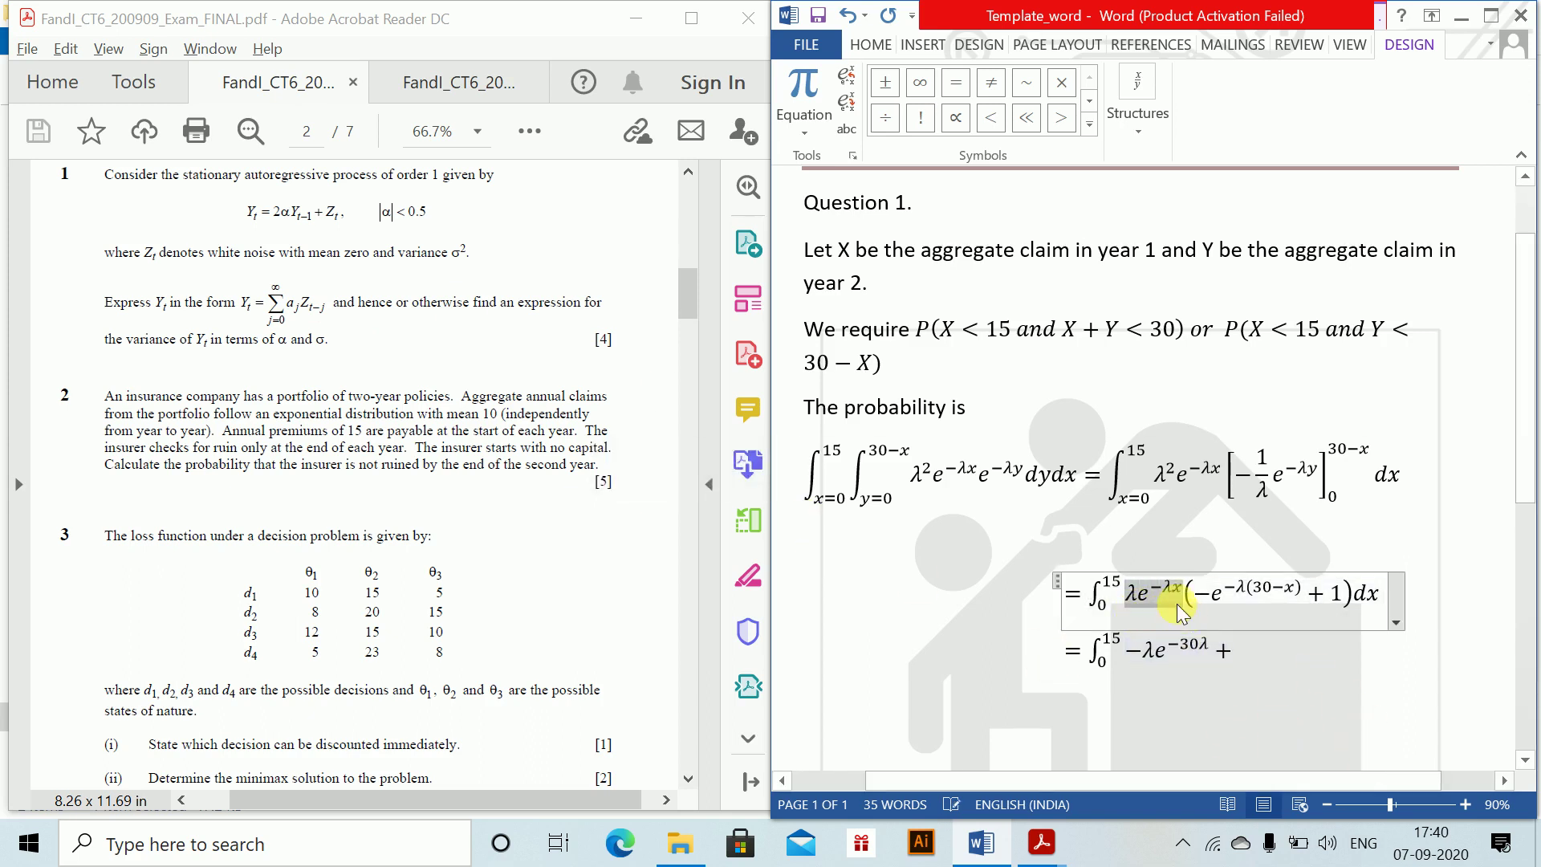
pyautogui.hotkey('ctrl', 'c')
pyautogui.click(1251, 667)
pyautogui.hotkey('ctrl', 'v')
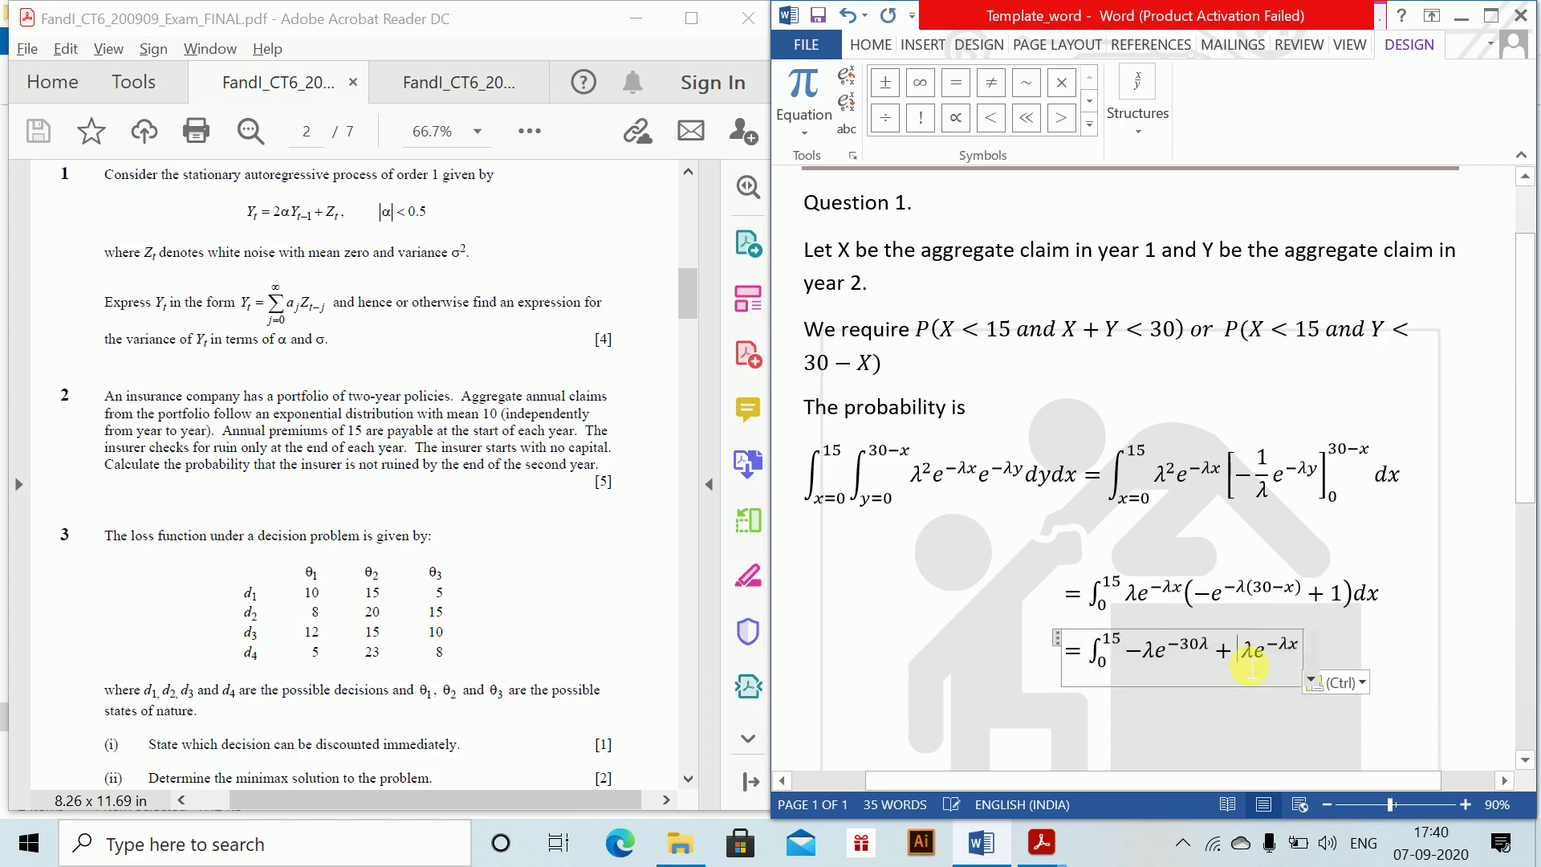
pyautogui.write('dx')
pyautogui.press('Return')
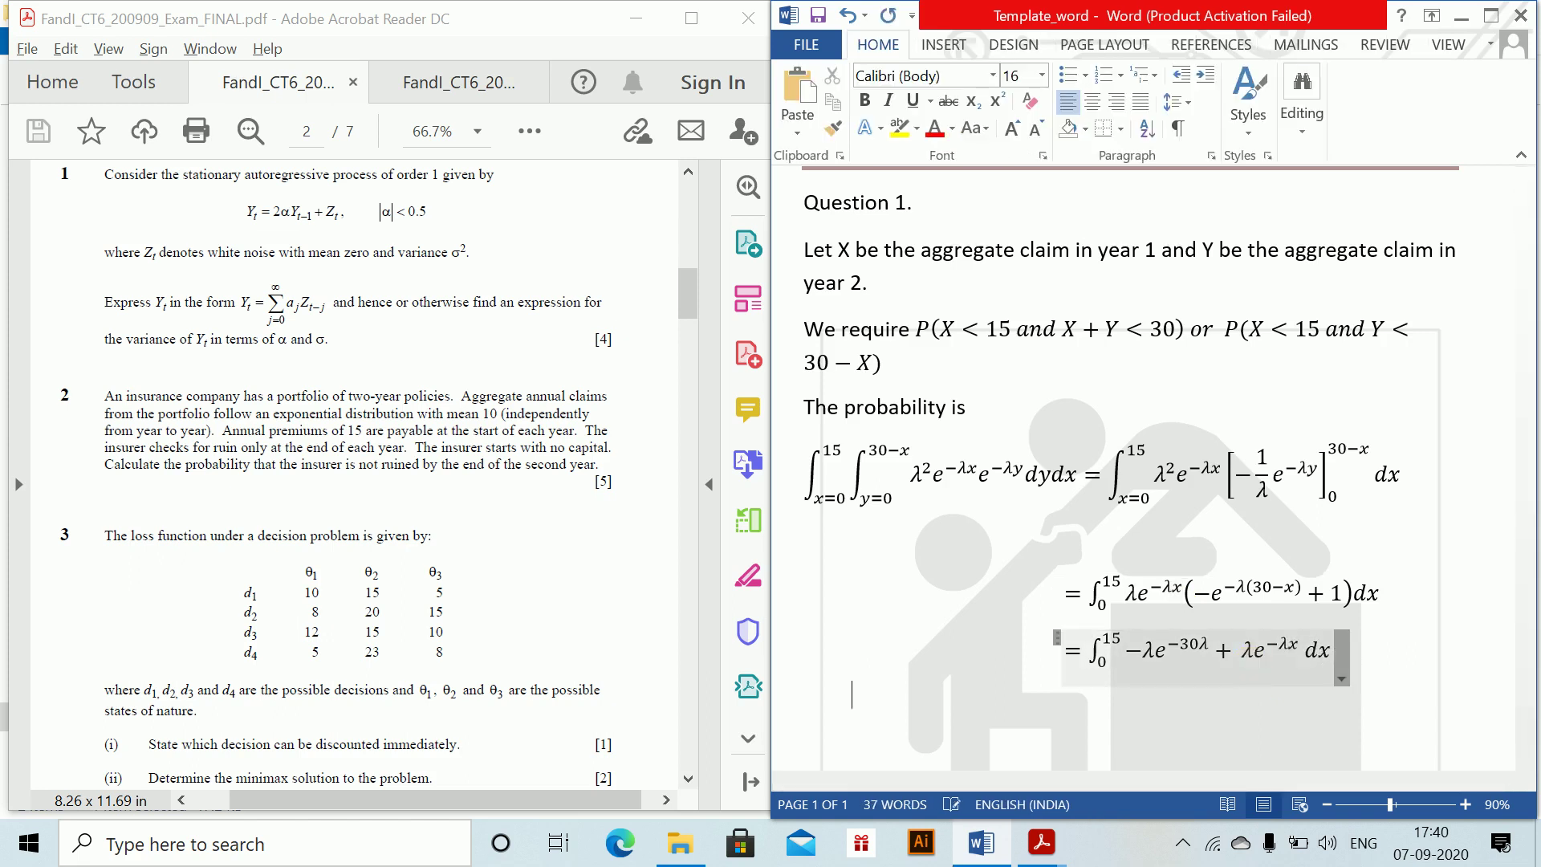
# - Start a new equation on the empty line containing only an opening square bracket
pyautogui.press('alt')
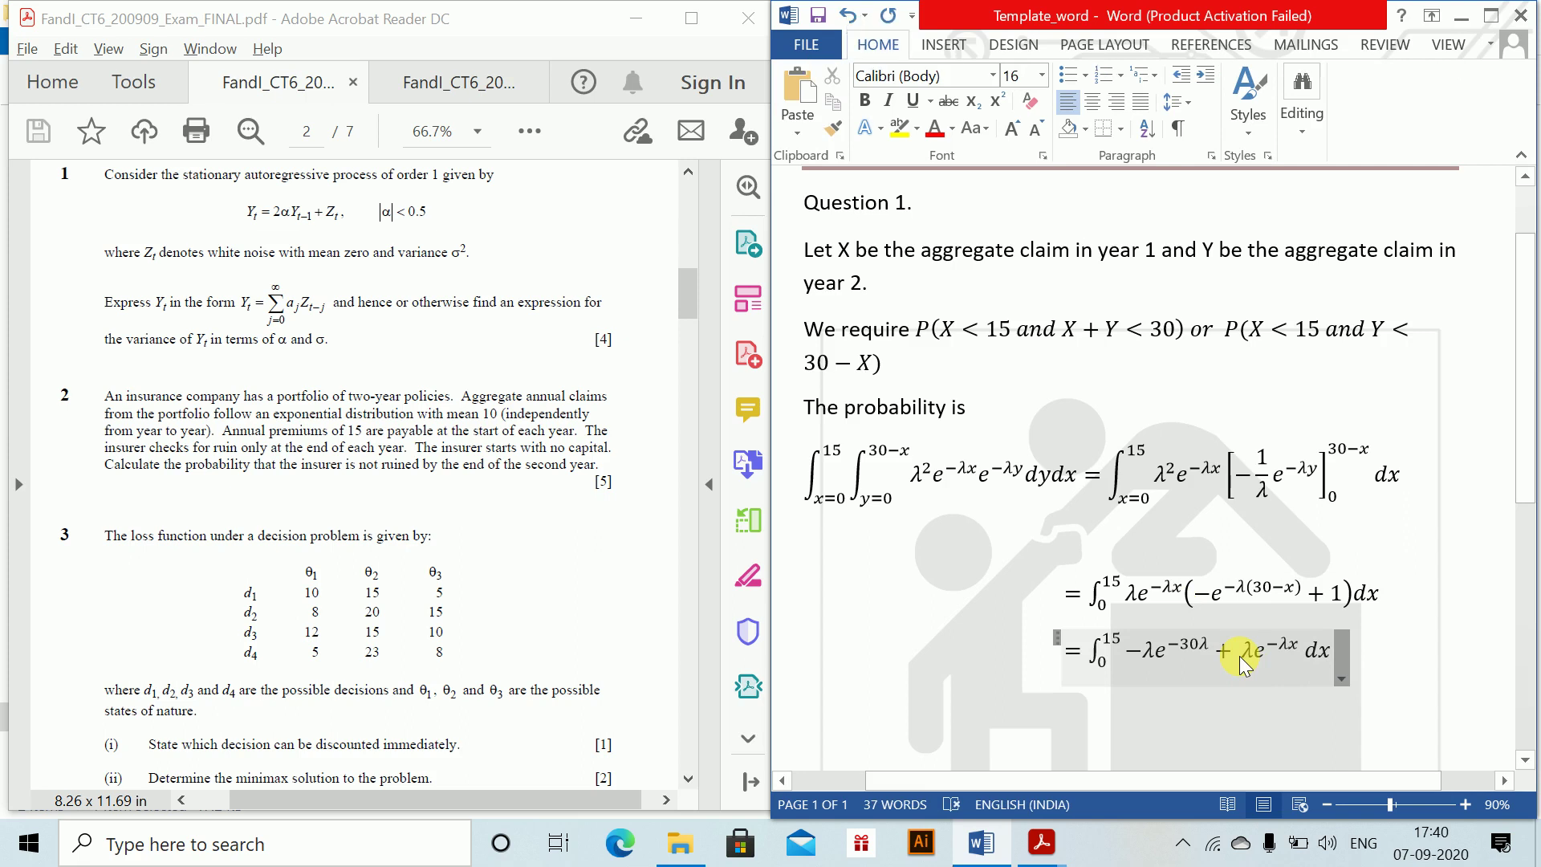
pyautogui.hotkey('alt', '=')
pyautogui.write('[30')
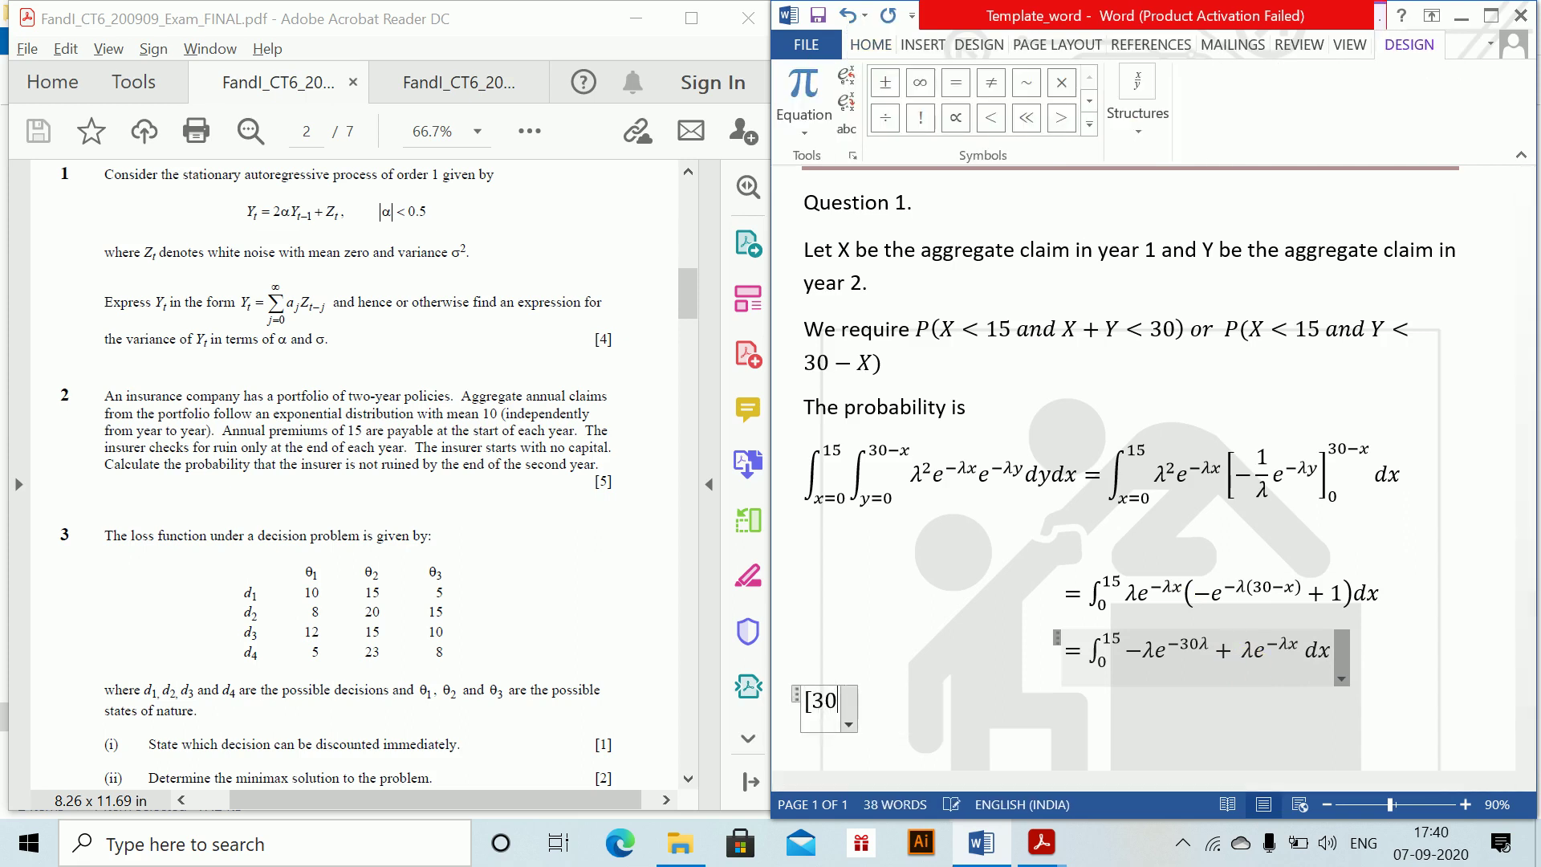
pyautogui.press('BackSpace')
pyautogui.press('BackSpace')
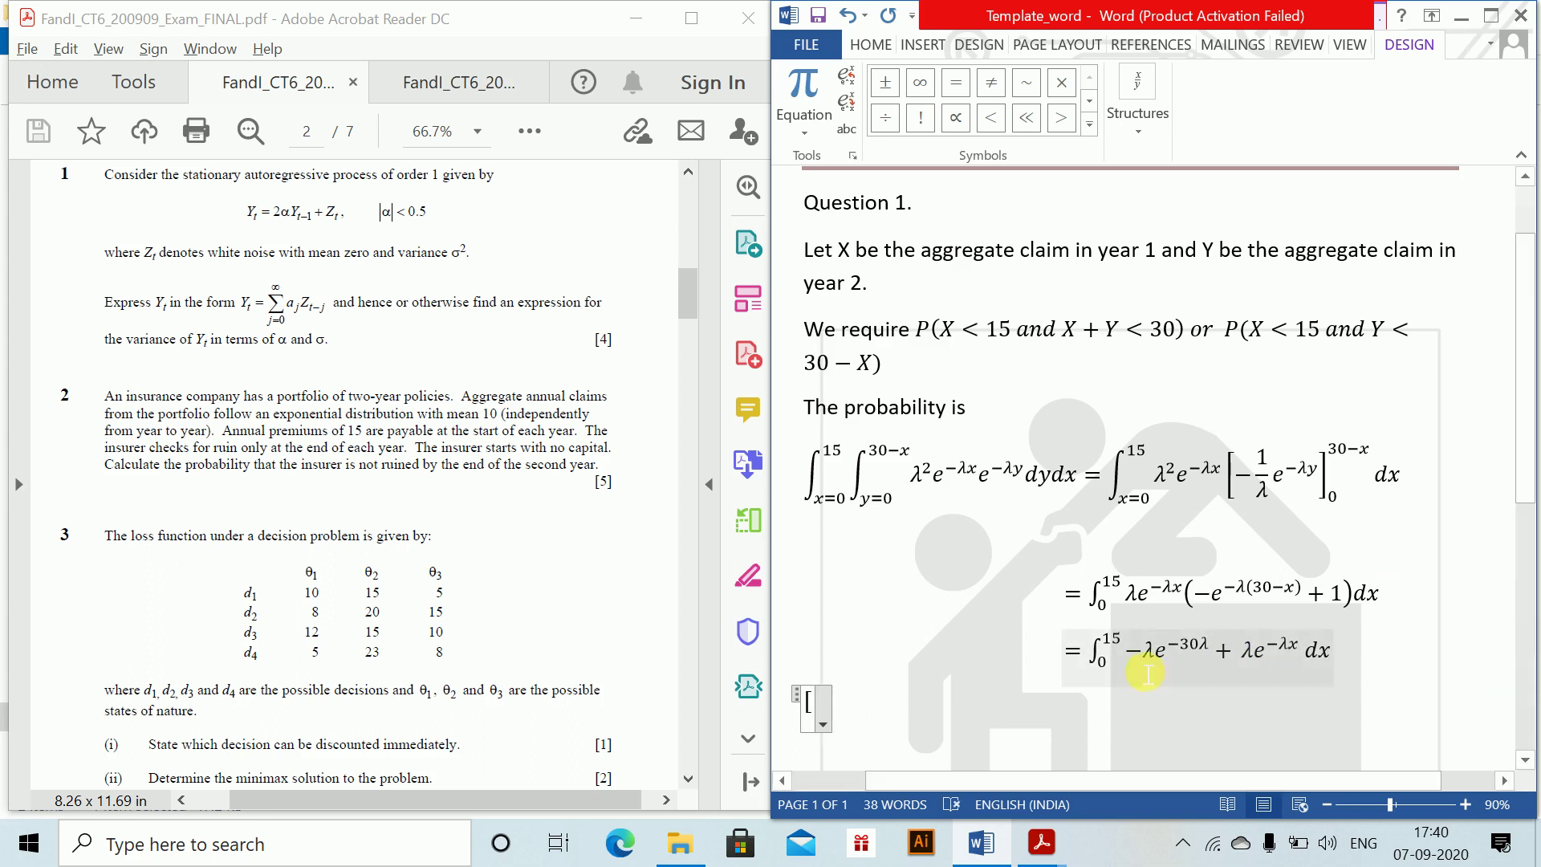
# - Copy the term λe^(−30λ) from the integral above to after the opening square bracket
pyautogui.moveTo(1156, 673); pyautogui.dragTo(1275, 668)
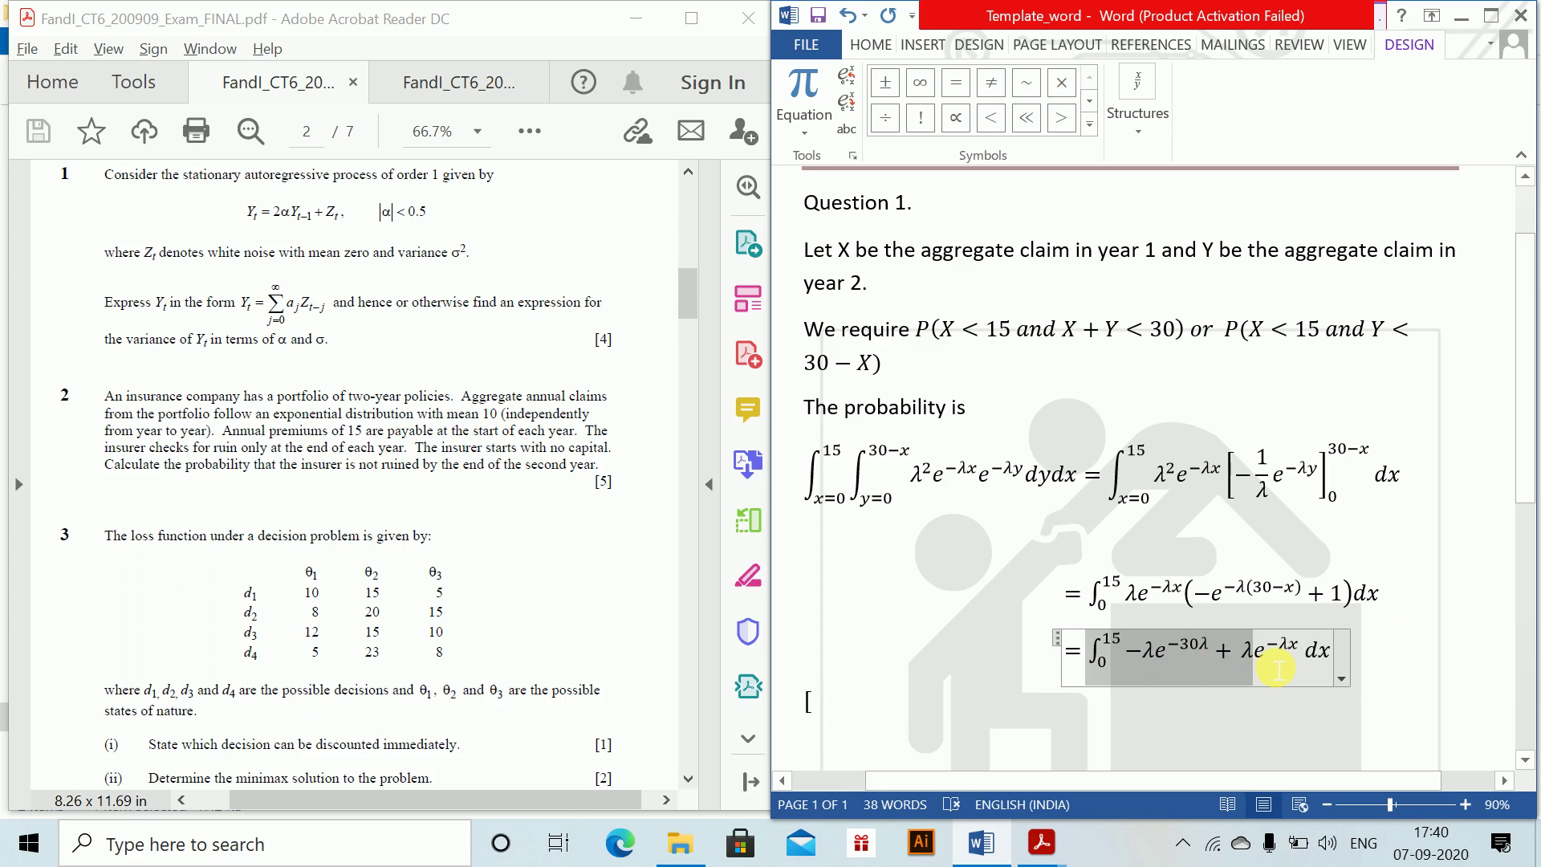
pyautogui.moveTo(1278, 668); pyautogui.dragTo(1281, 660)
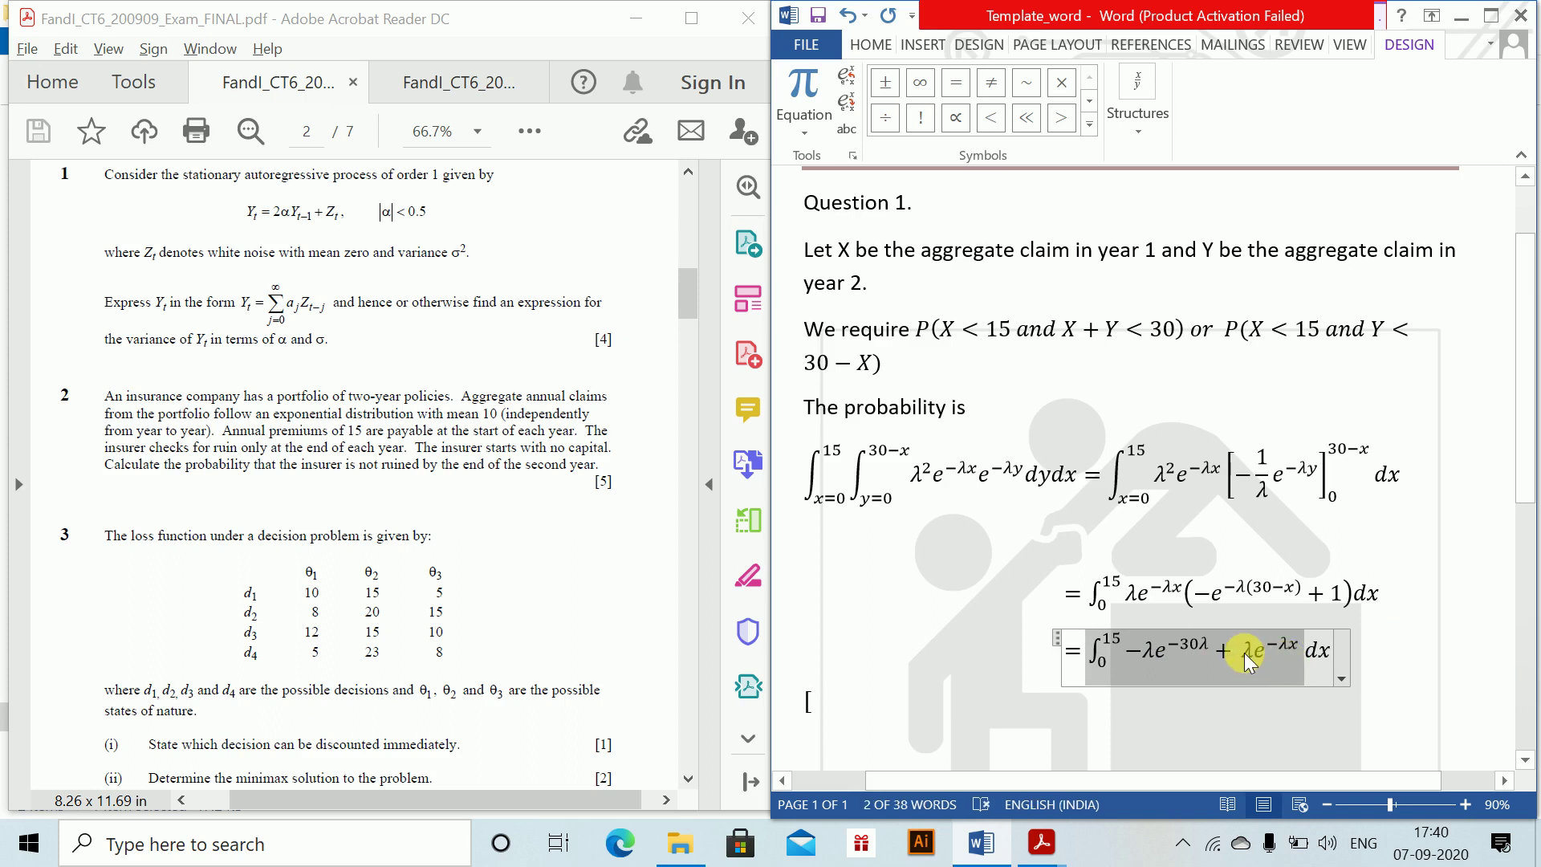
pyautogui.click(1249, 658)
pyautogui.moveTo(1141, 666); pyautogui.dragTo(1175, 668)
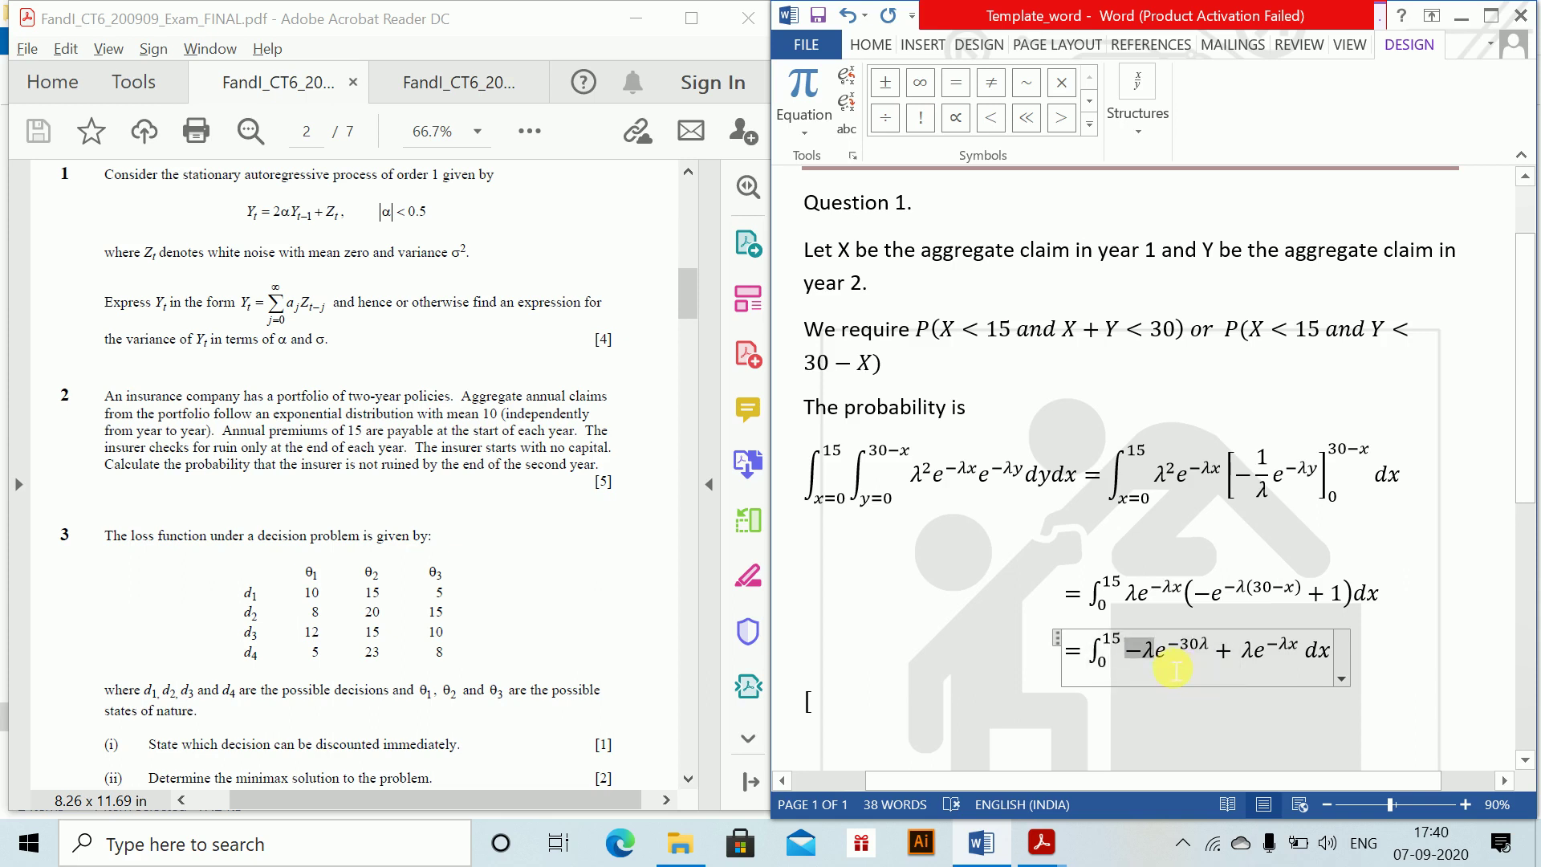
pyautogui.click(1166, 655)
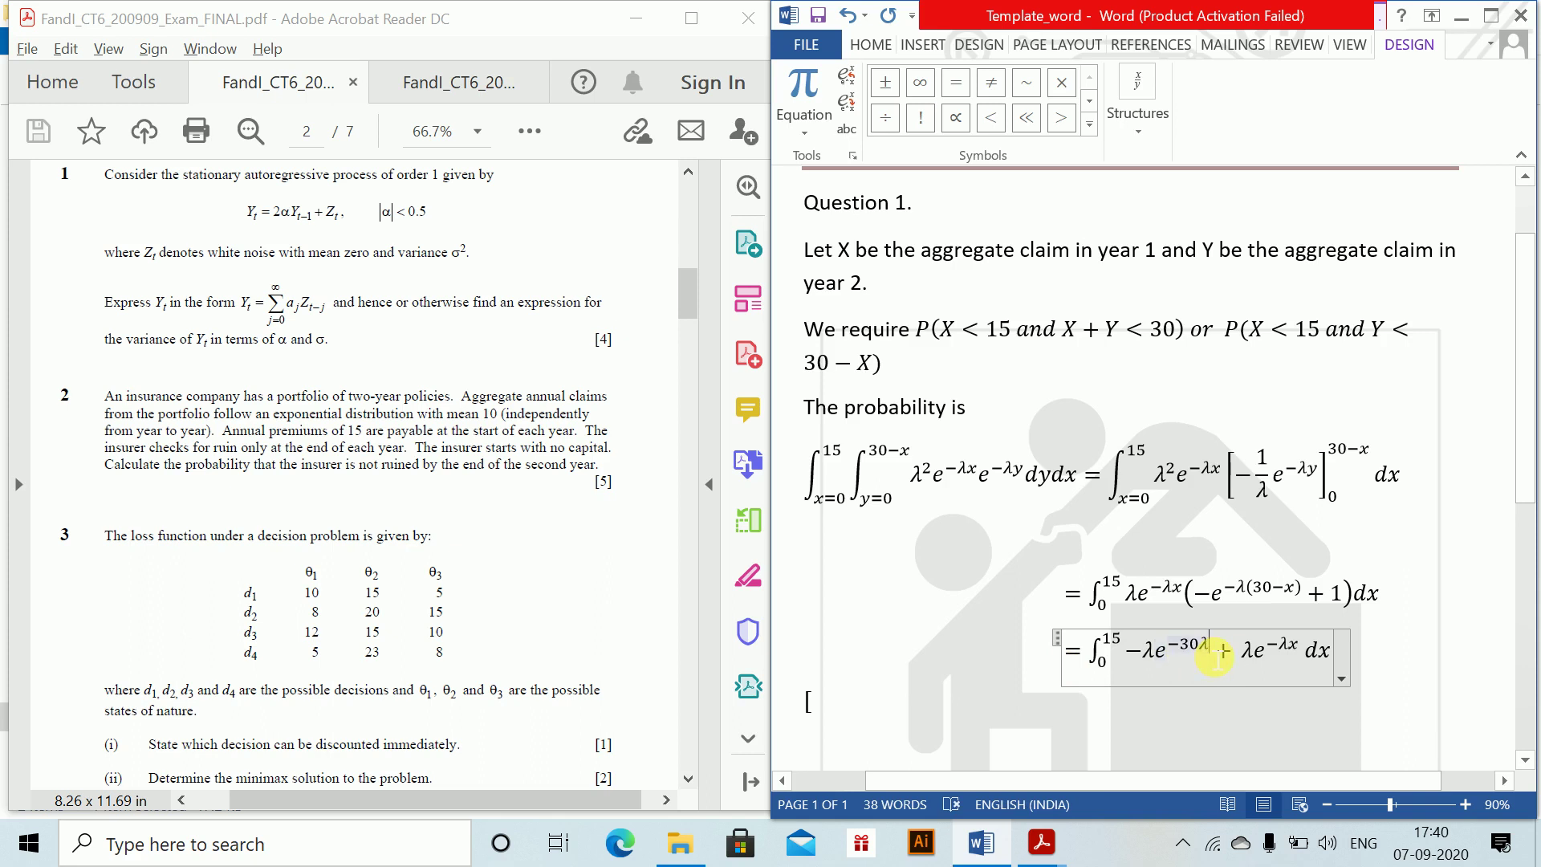
pyautogui.moveTo(1214, 653); pyautogui.dragTo(1144, 650)
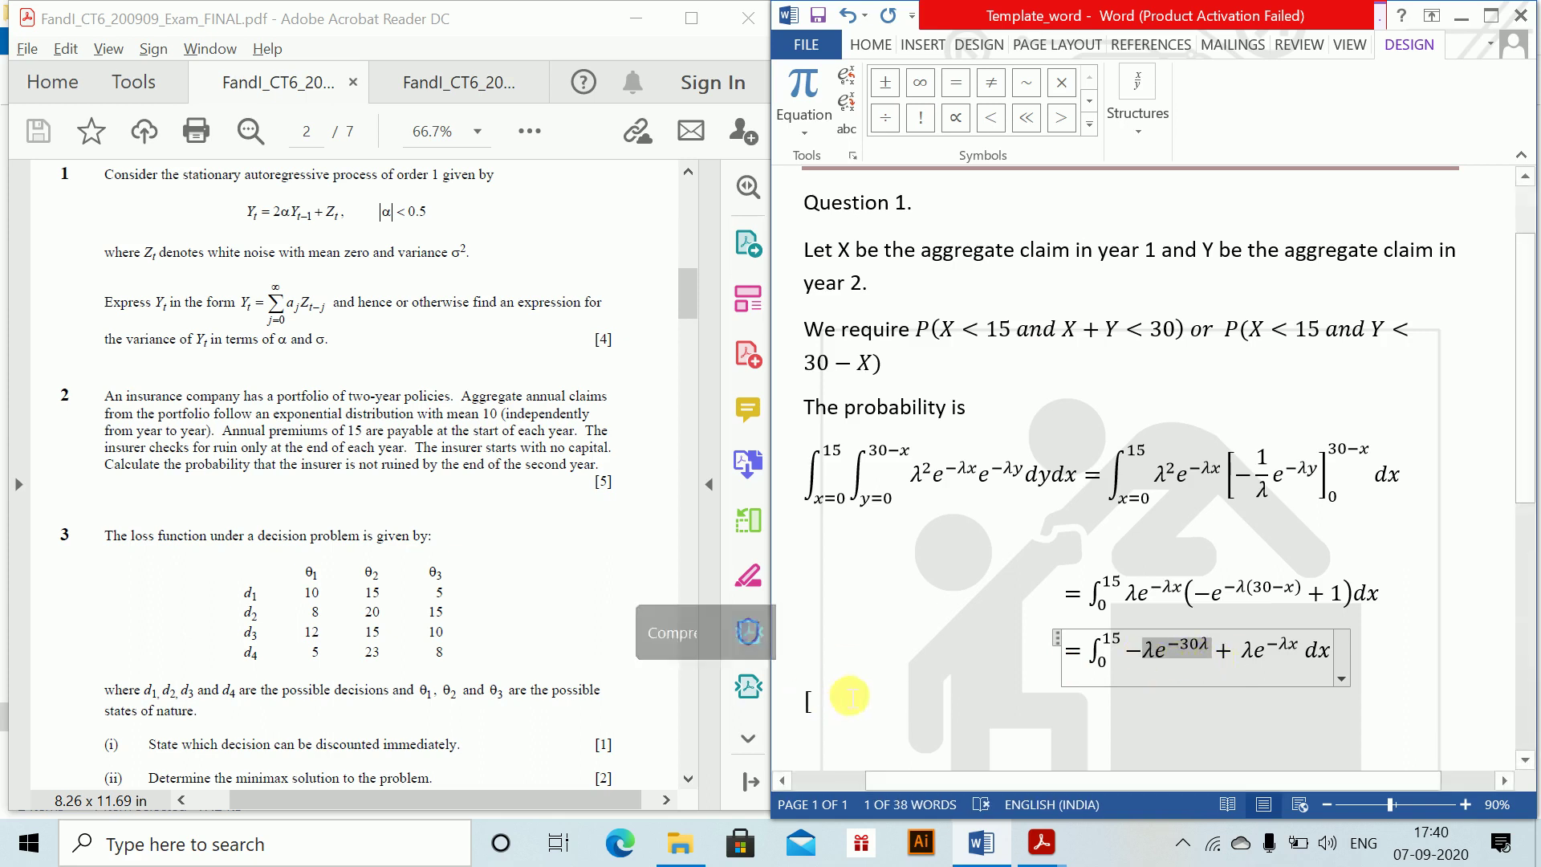
pyautogui.hotkey('ctrl', 'c')
pyautogui.click(813, 703)
pyautogui.hotkey('ctrl', 'v')
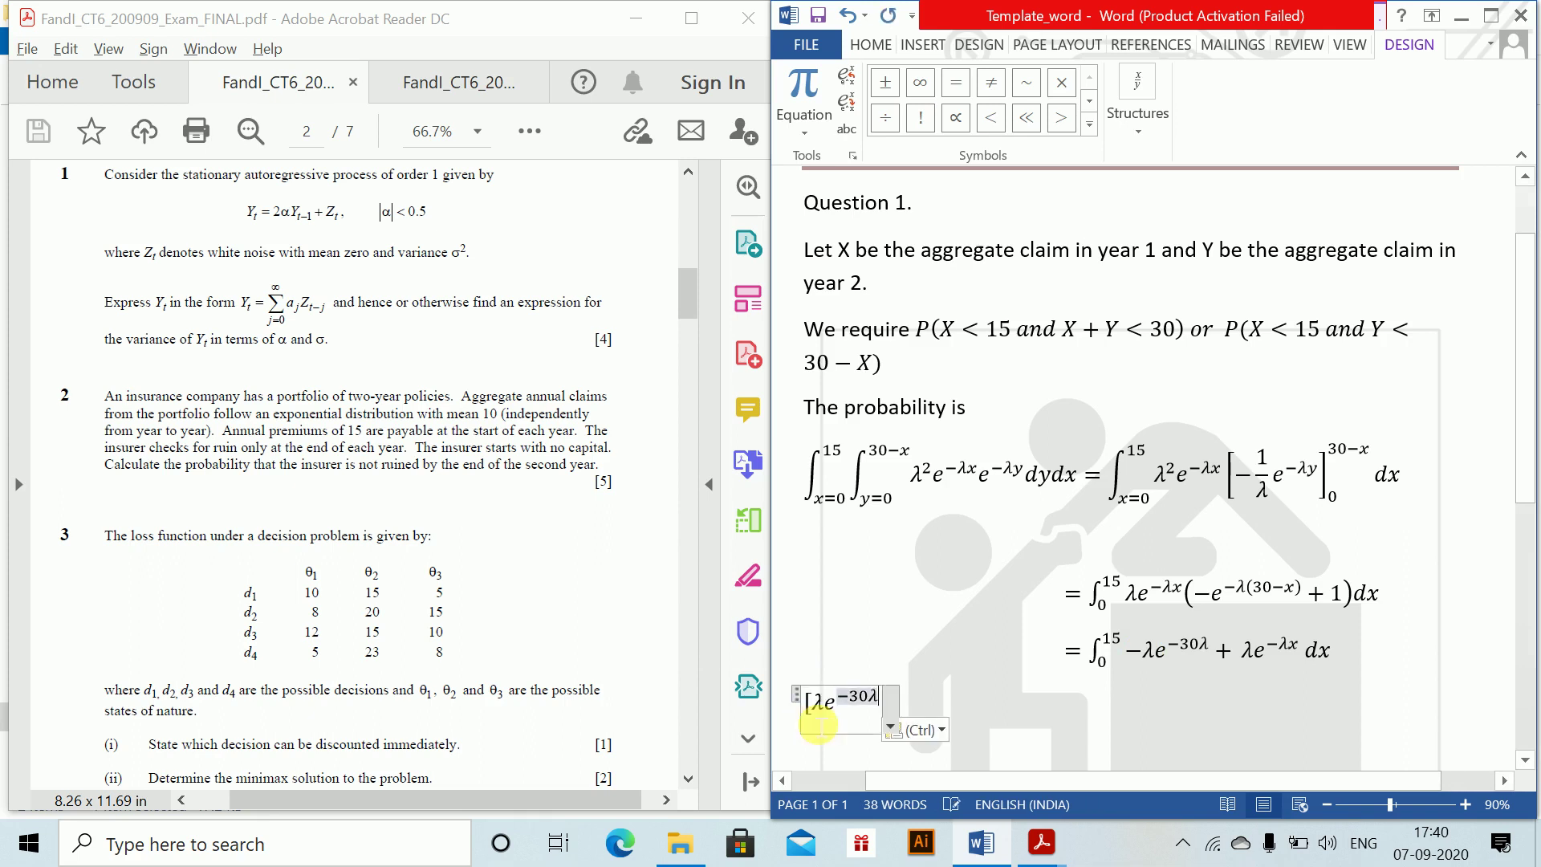
# - Insert a minus sign between the opening square bracket and λe^(−30λ)
pyautogui.press('Left')
pyautogui.press('Left')
pyautogui.press('Left')
pyautogui.press('Left')
pyautogui.press('Left')
pyautogui.press('Left')
pyautogui.press('Left')
pyautogui.press('Left')
pyautogui.press('Left')
pyautogui.press('Right')
pyautogui.press('Right')
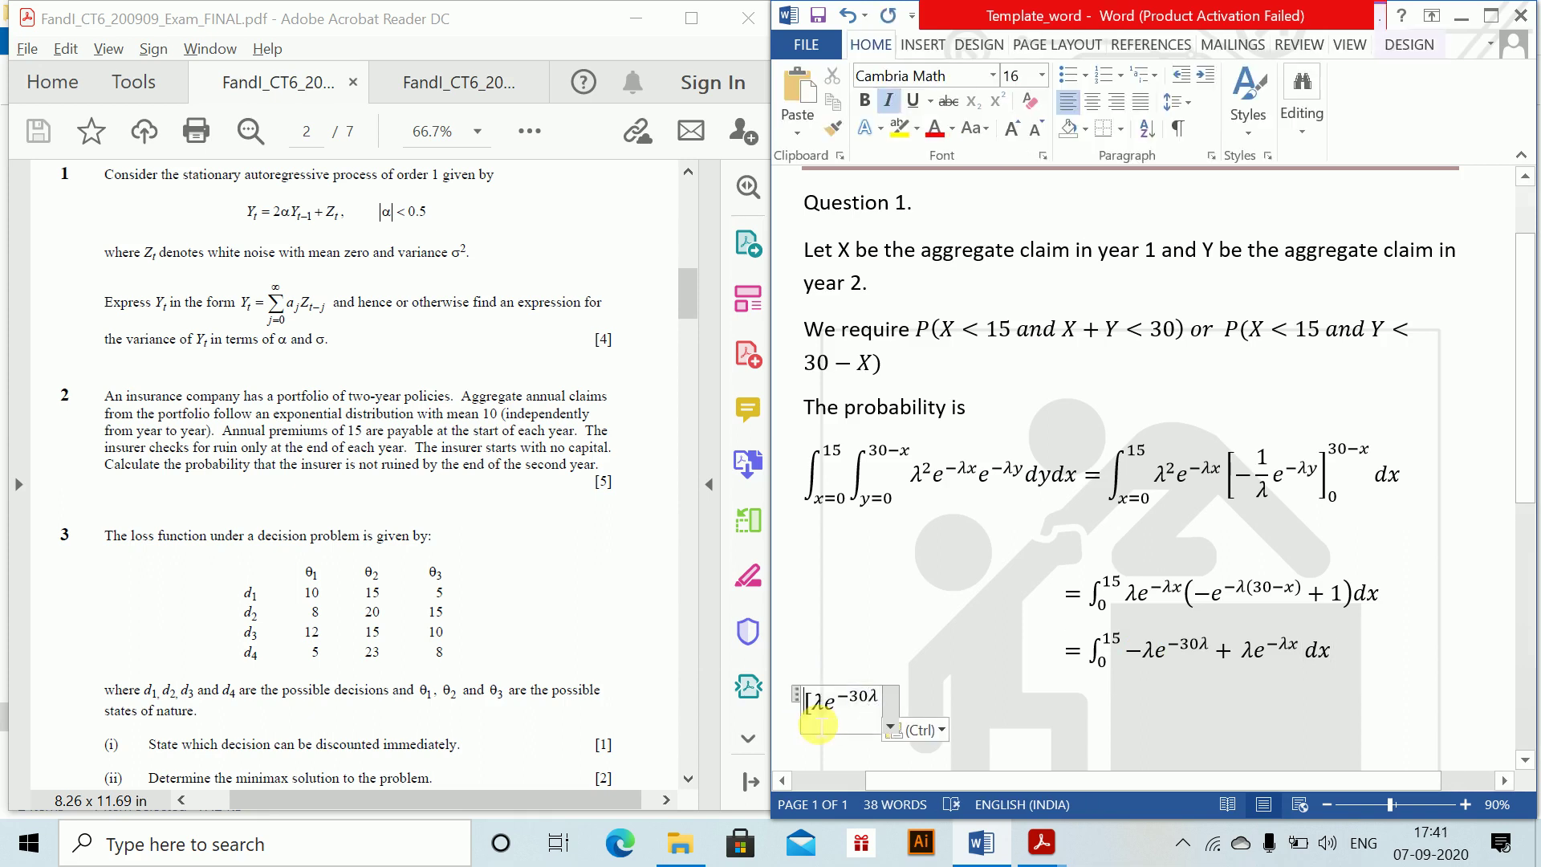
pyautogui.write('-')
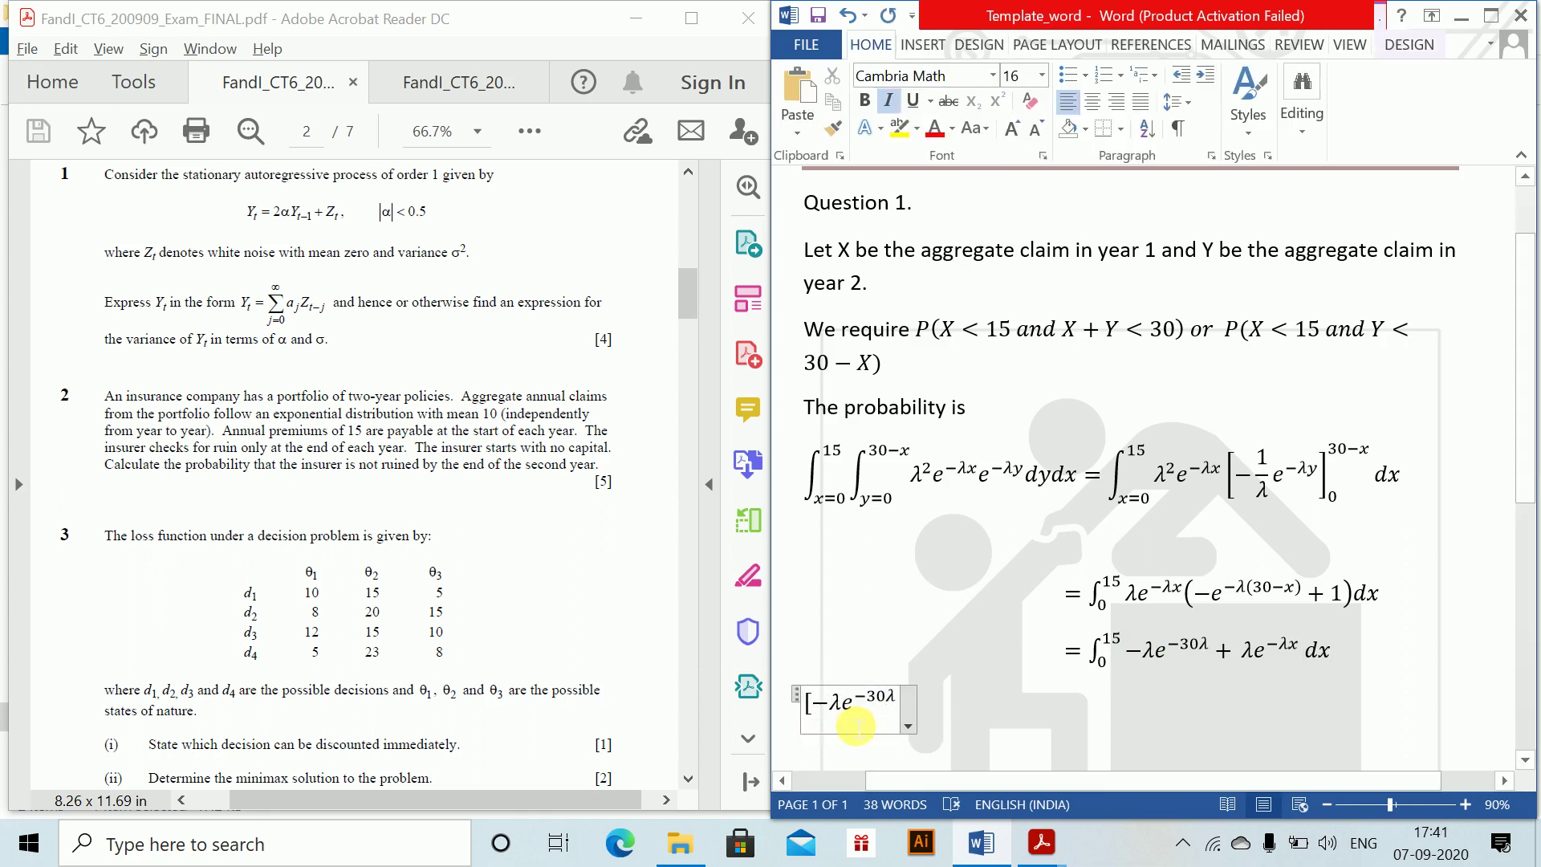
# - Append x − e^(−λx) after −λe^(−30λ) in the bracketed expression
pyautogui.press('Right')
pyautogui.press('Right')
pyautogui.hotkey('shift', 'End')
pyautogui.press('Right')
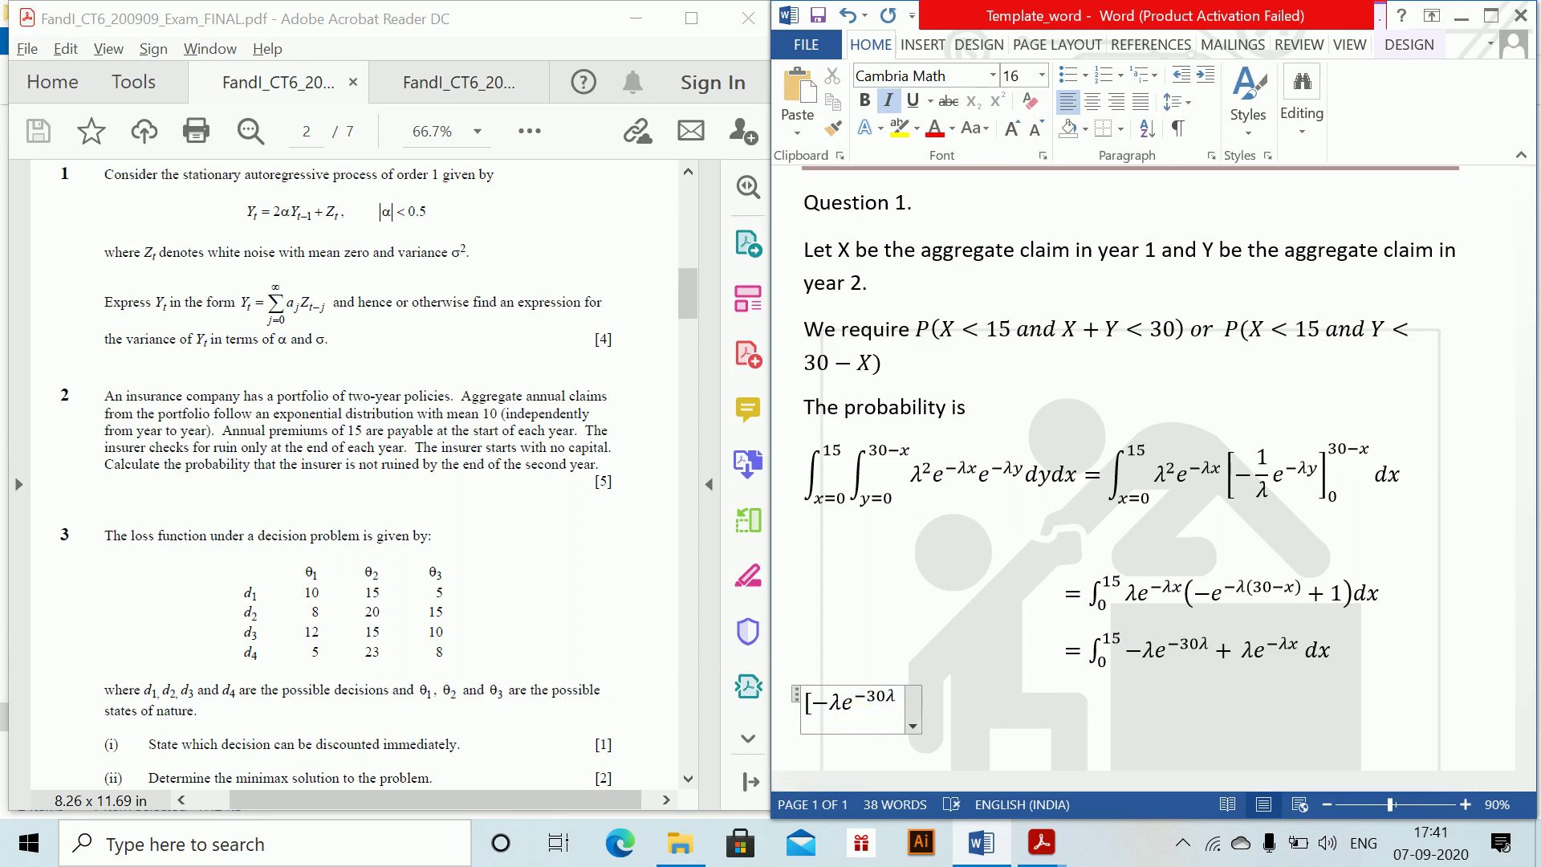
pyautogui.write('x')
pyautogui.write('-')
pyautogui.write('e^')
pyautogui.write('(-\\l')
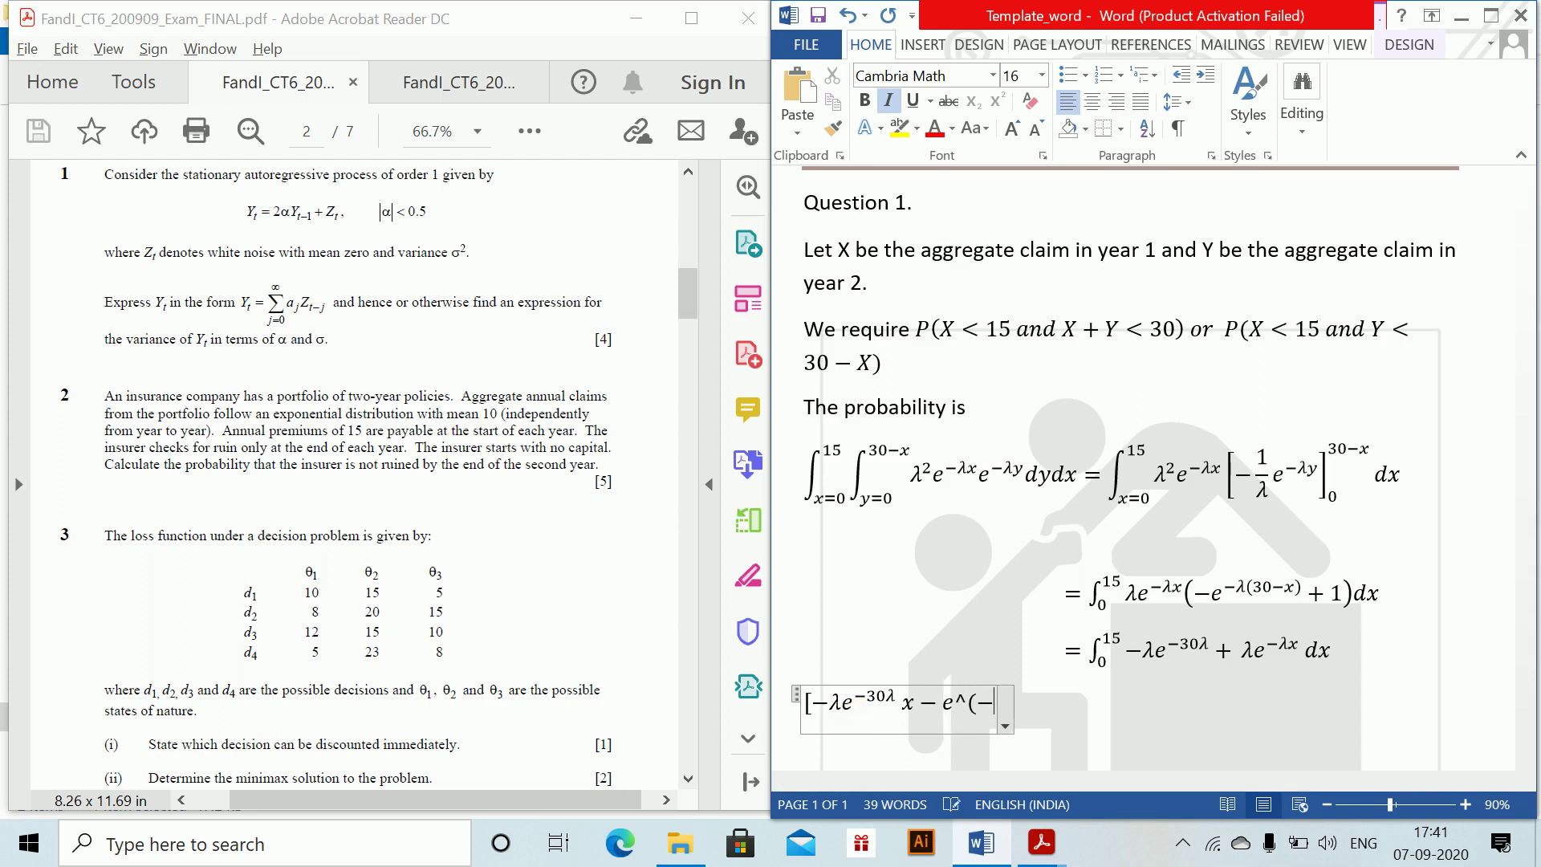
pyautogui.write('ambda x')
pyautogui.write(') ')
# - Close the bracketed expression with lower limit 0 and upper limit 15, and append = 1 − λe^(−30λ)15
pyautogui.write(']_0^')
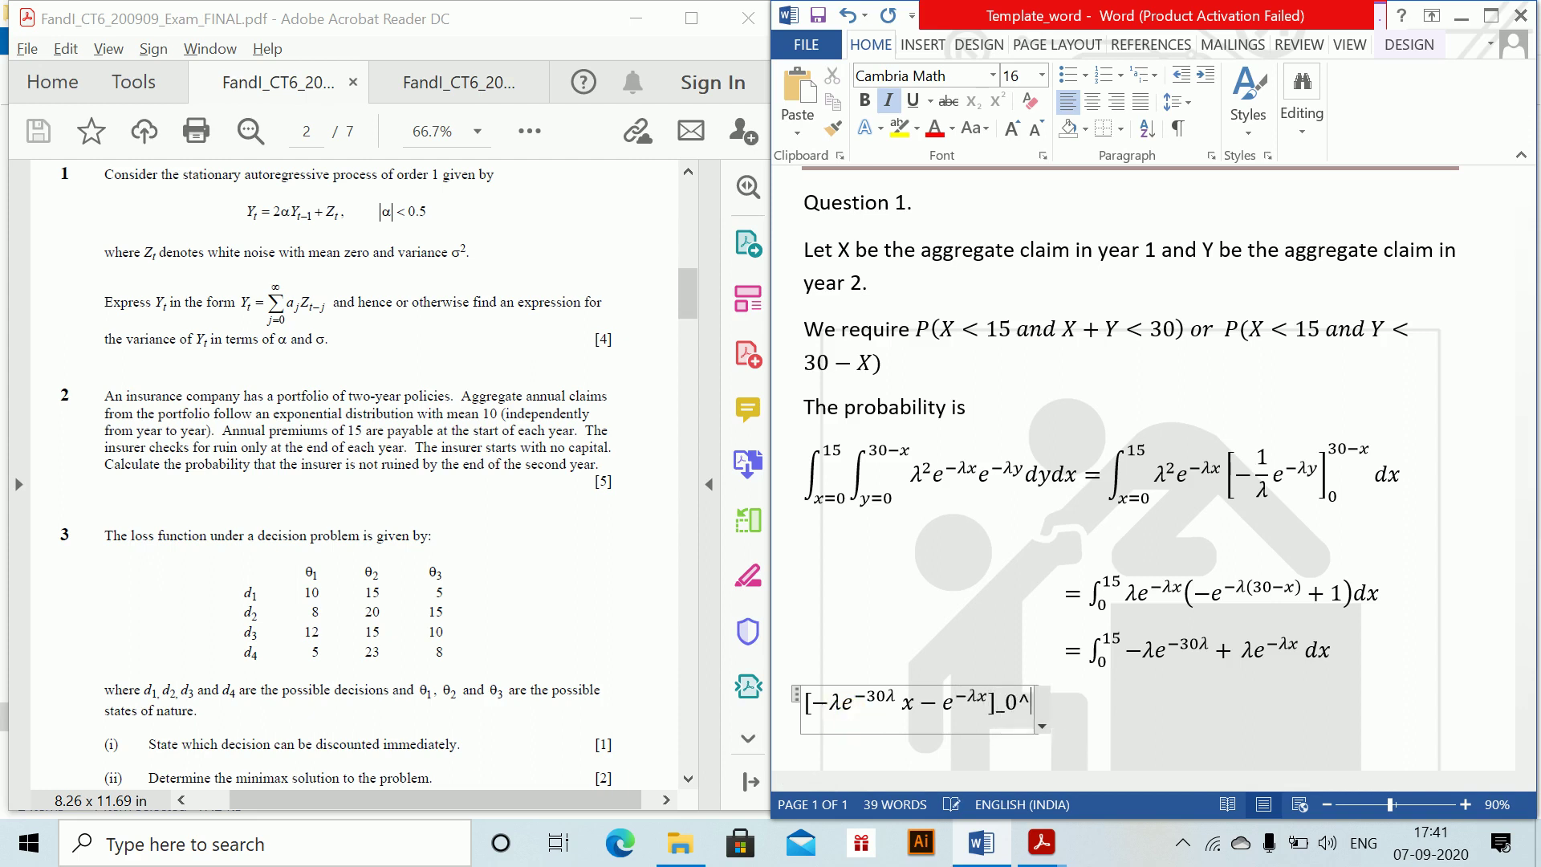
pyautogui.write('15 =1-')
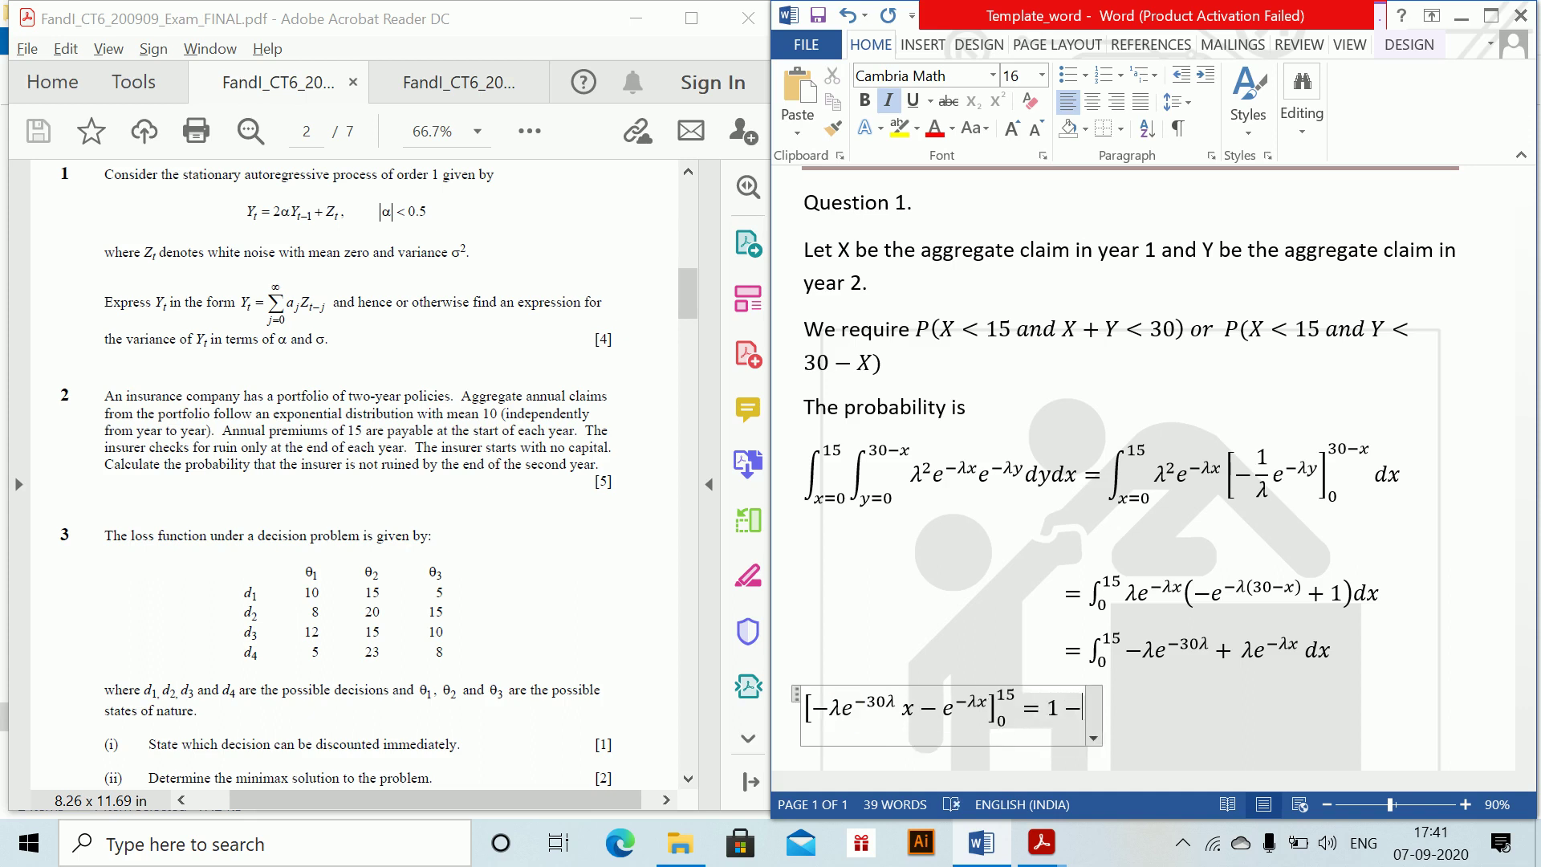
pyautogui.write('\\lambda ')
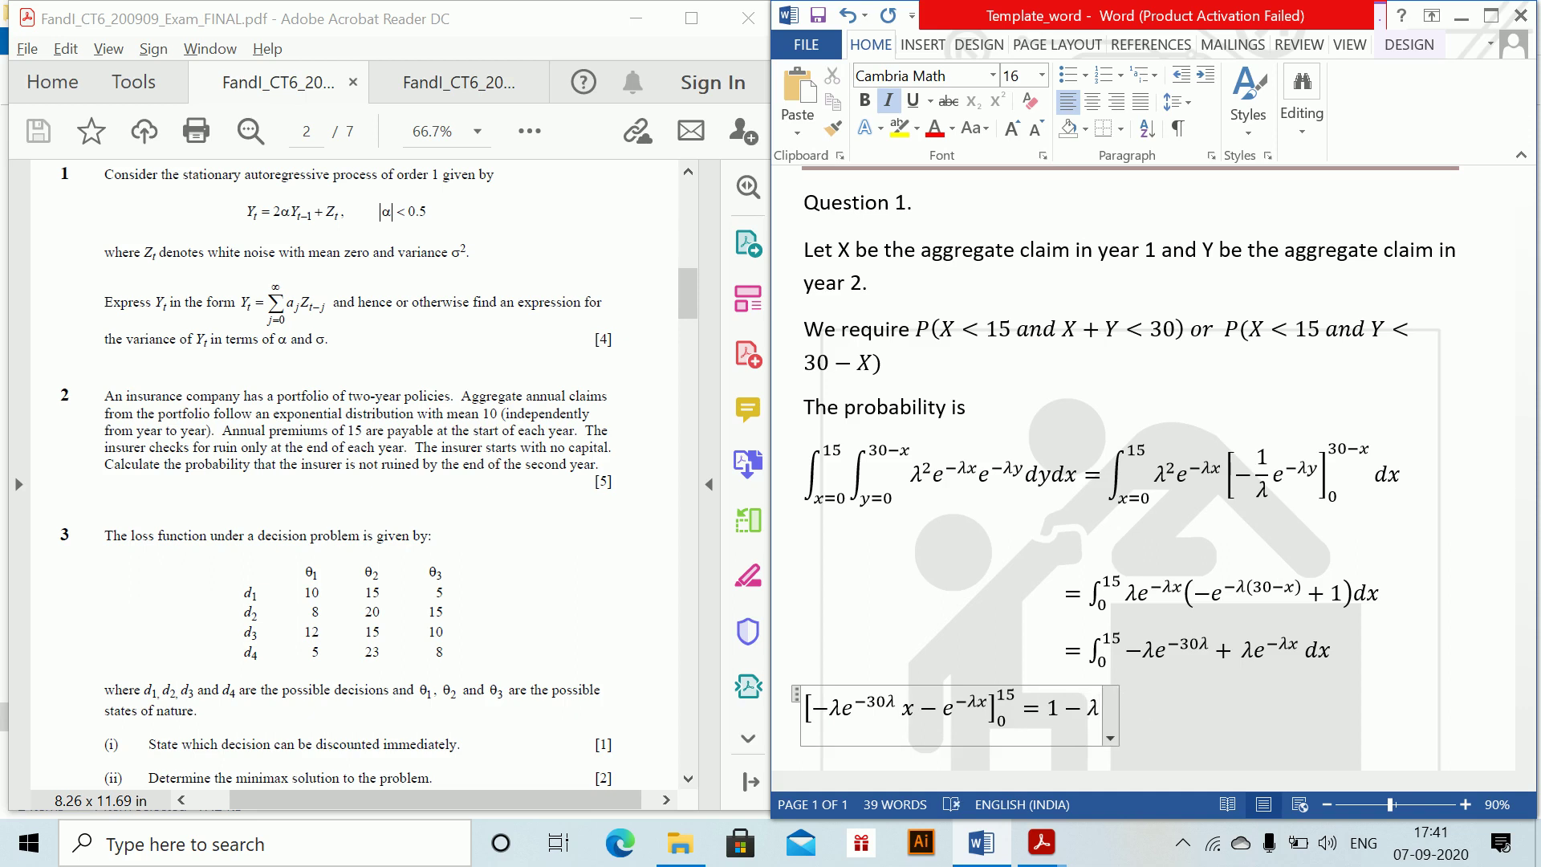
pyautogui.write('e^(-3')
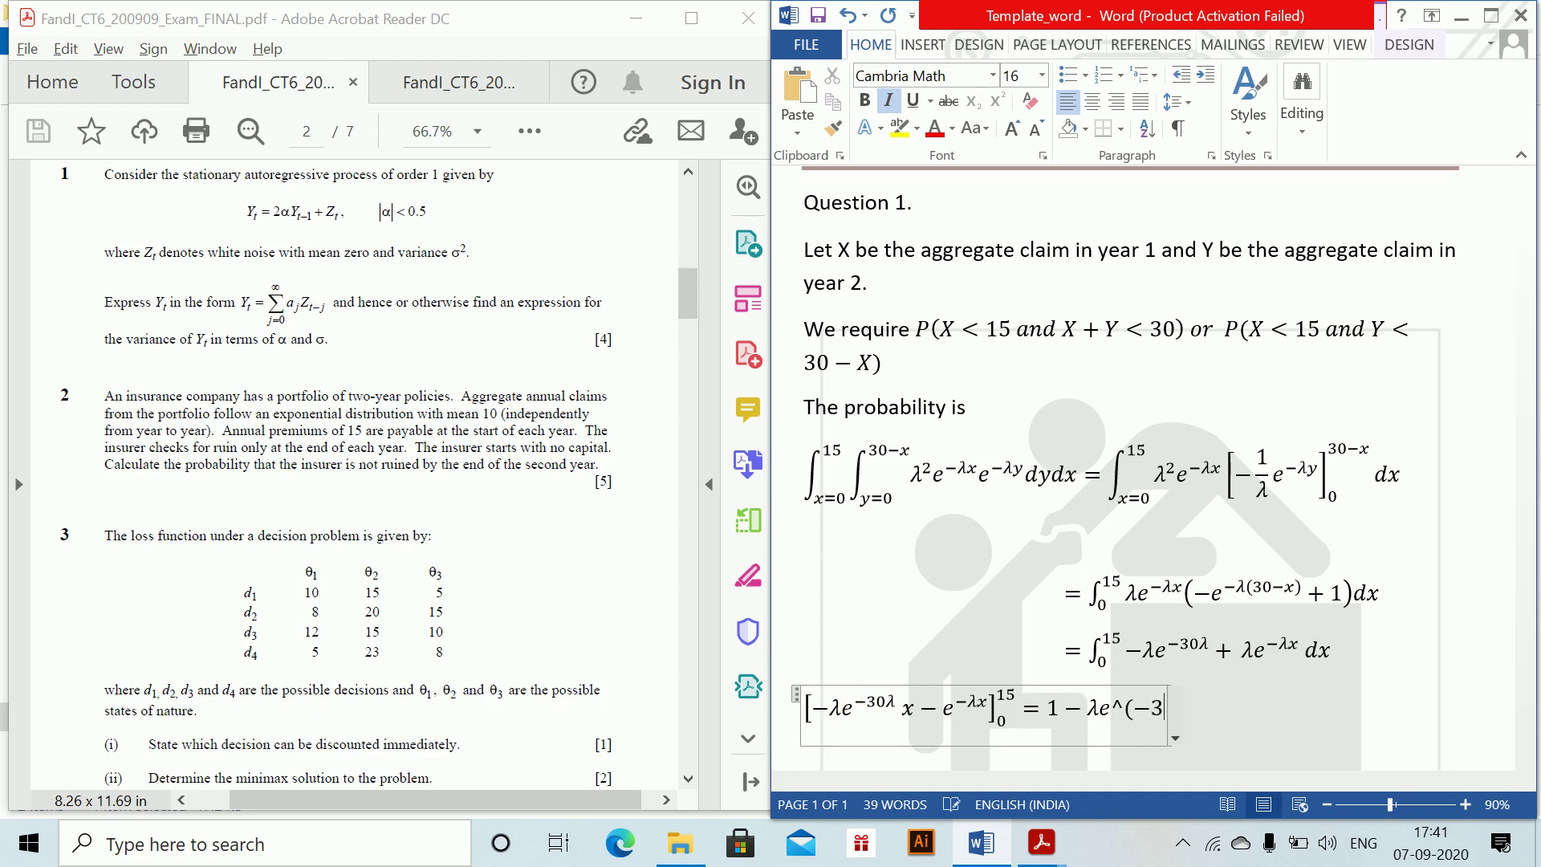
pyautogui.write('0\\lambda ')
pyautogui.write(') ')
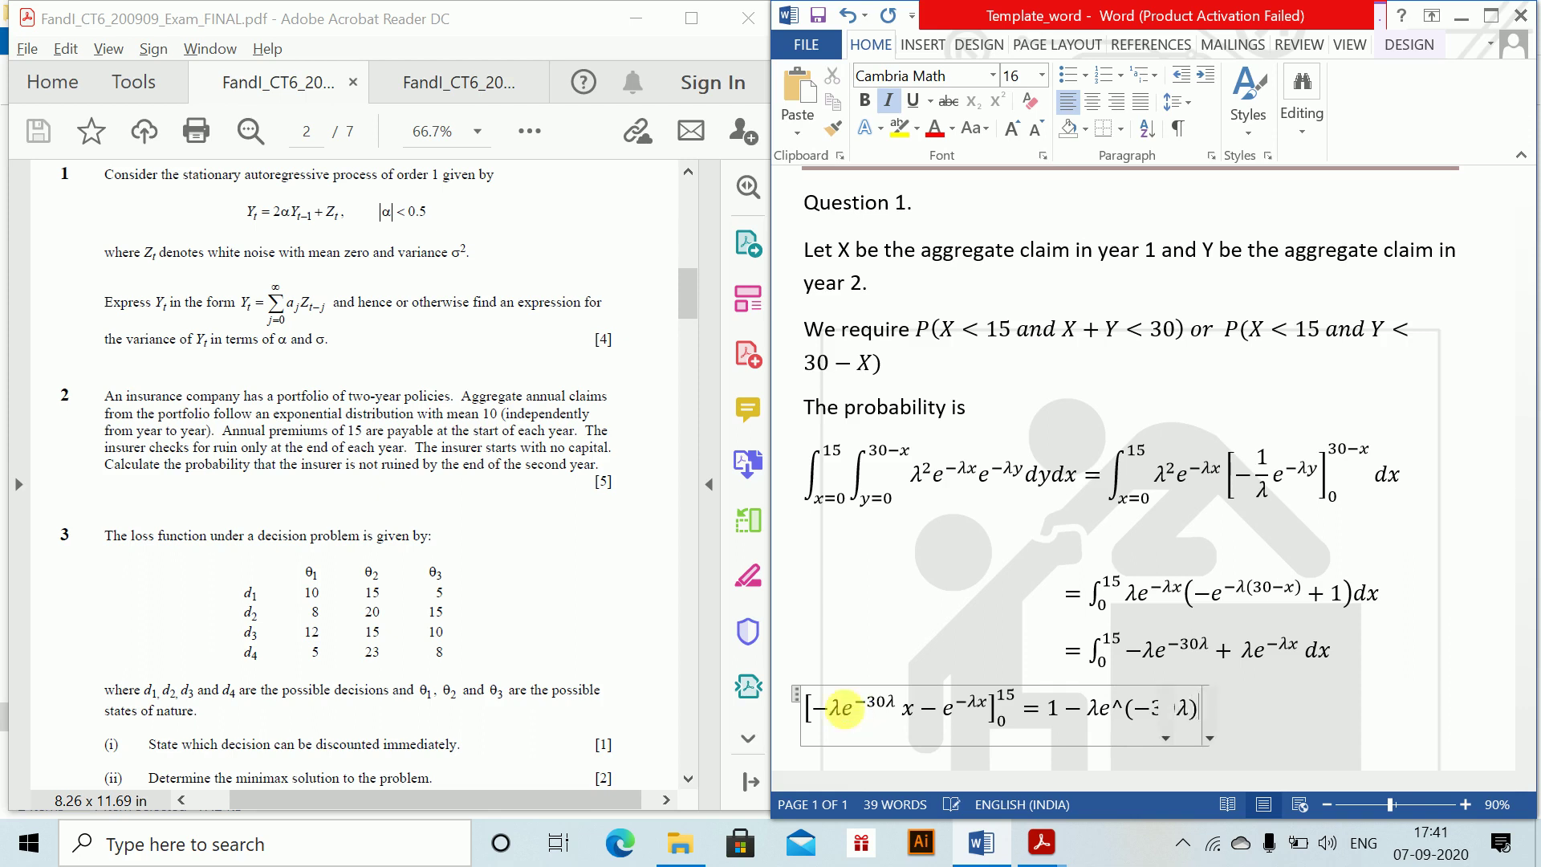
pyautogui.write('15')
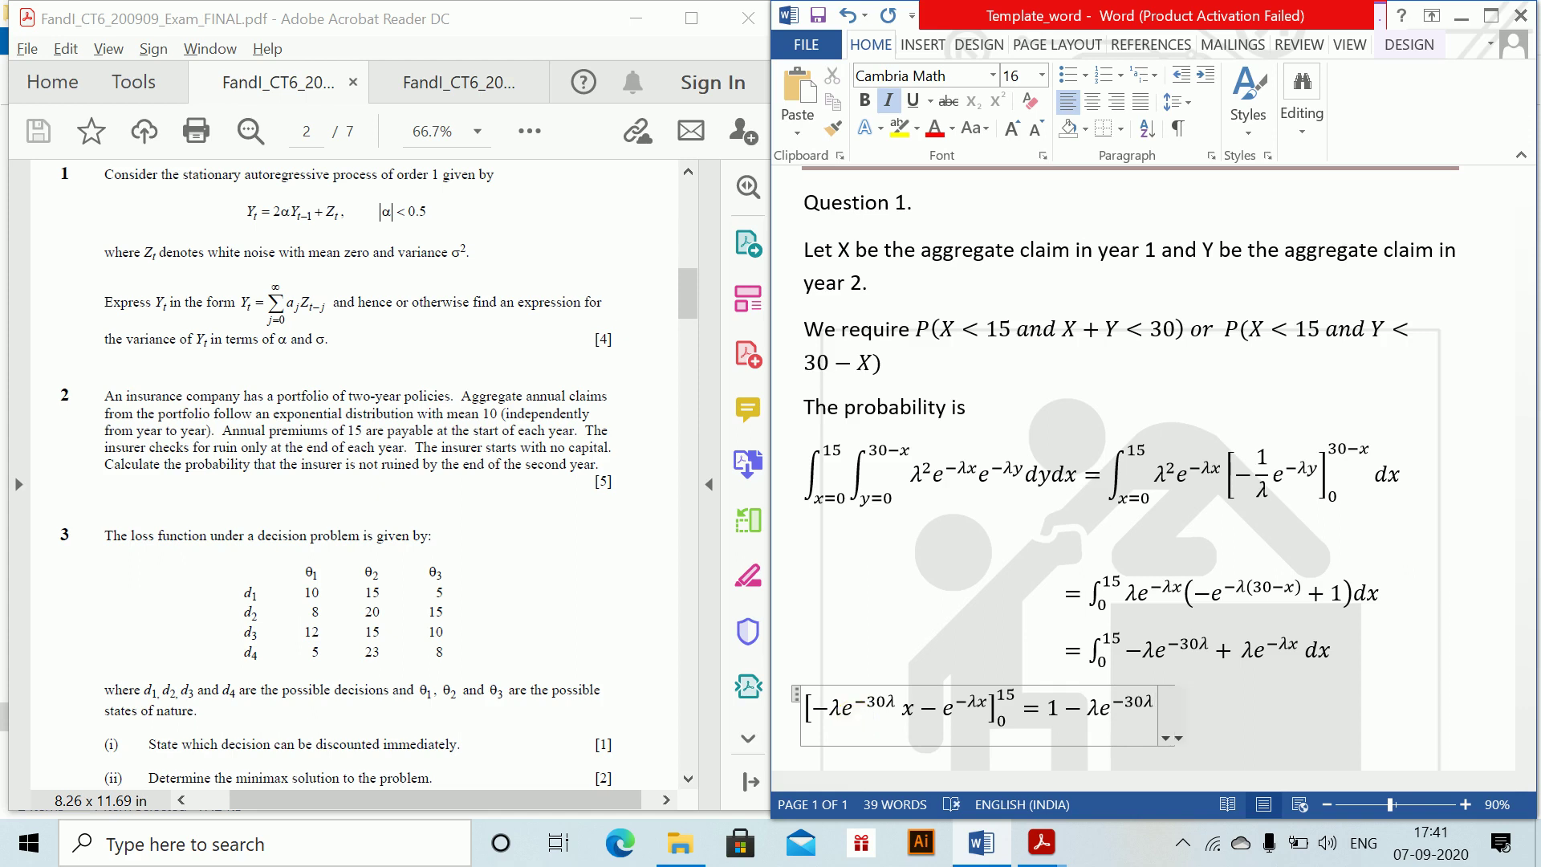
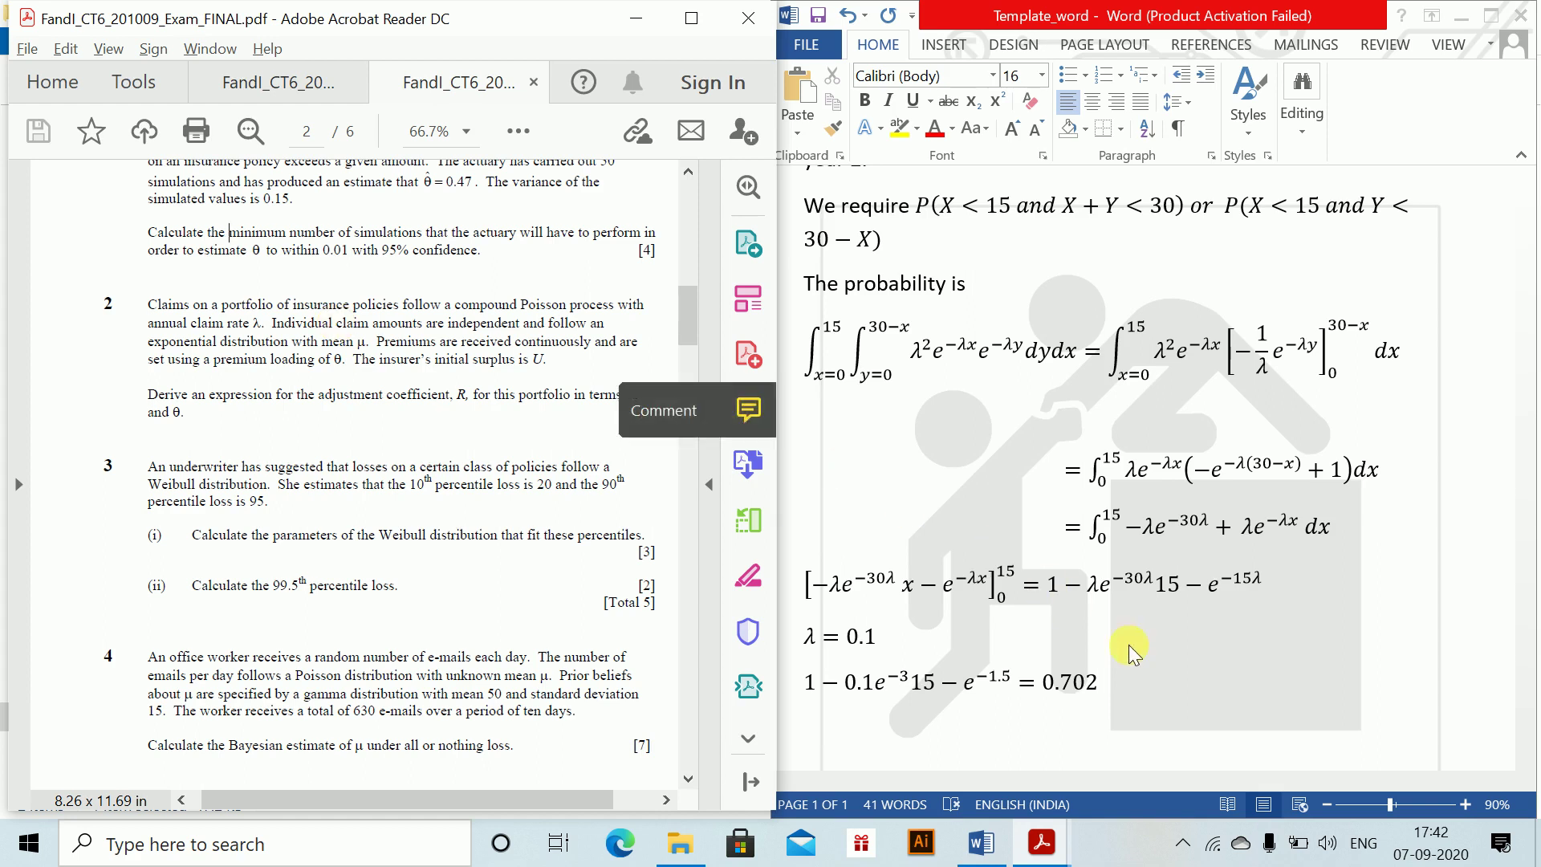
# - Start a new page after the result 0.702 and enter the heading "Question 2." with an empty line below it
pyautogui.click(1136, 701)
pyautogui.hotkey('ctrl', 'Return')
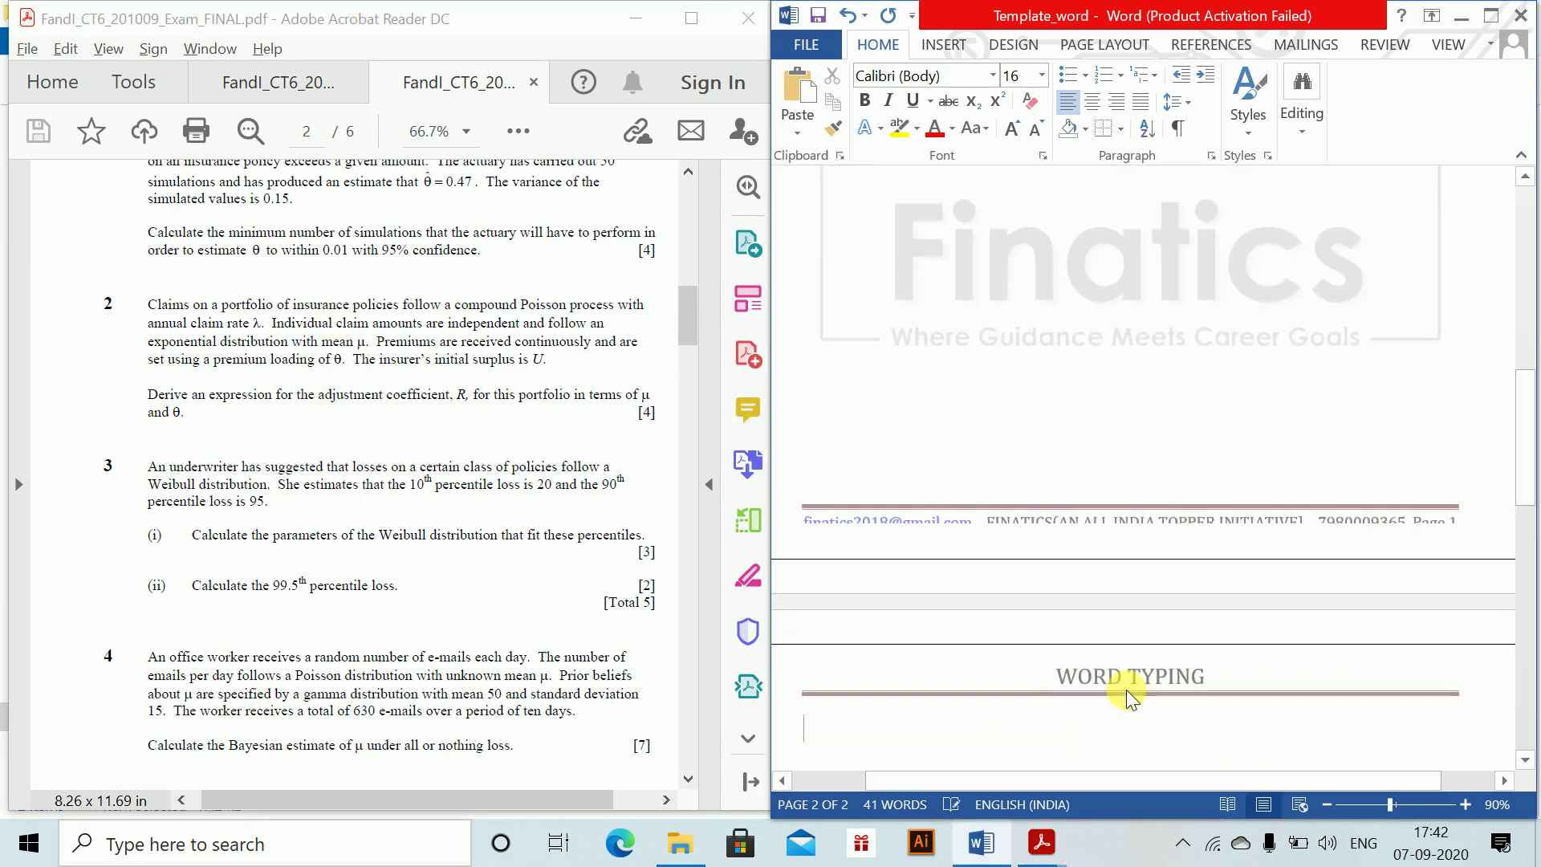
pyautogui.write('Q')
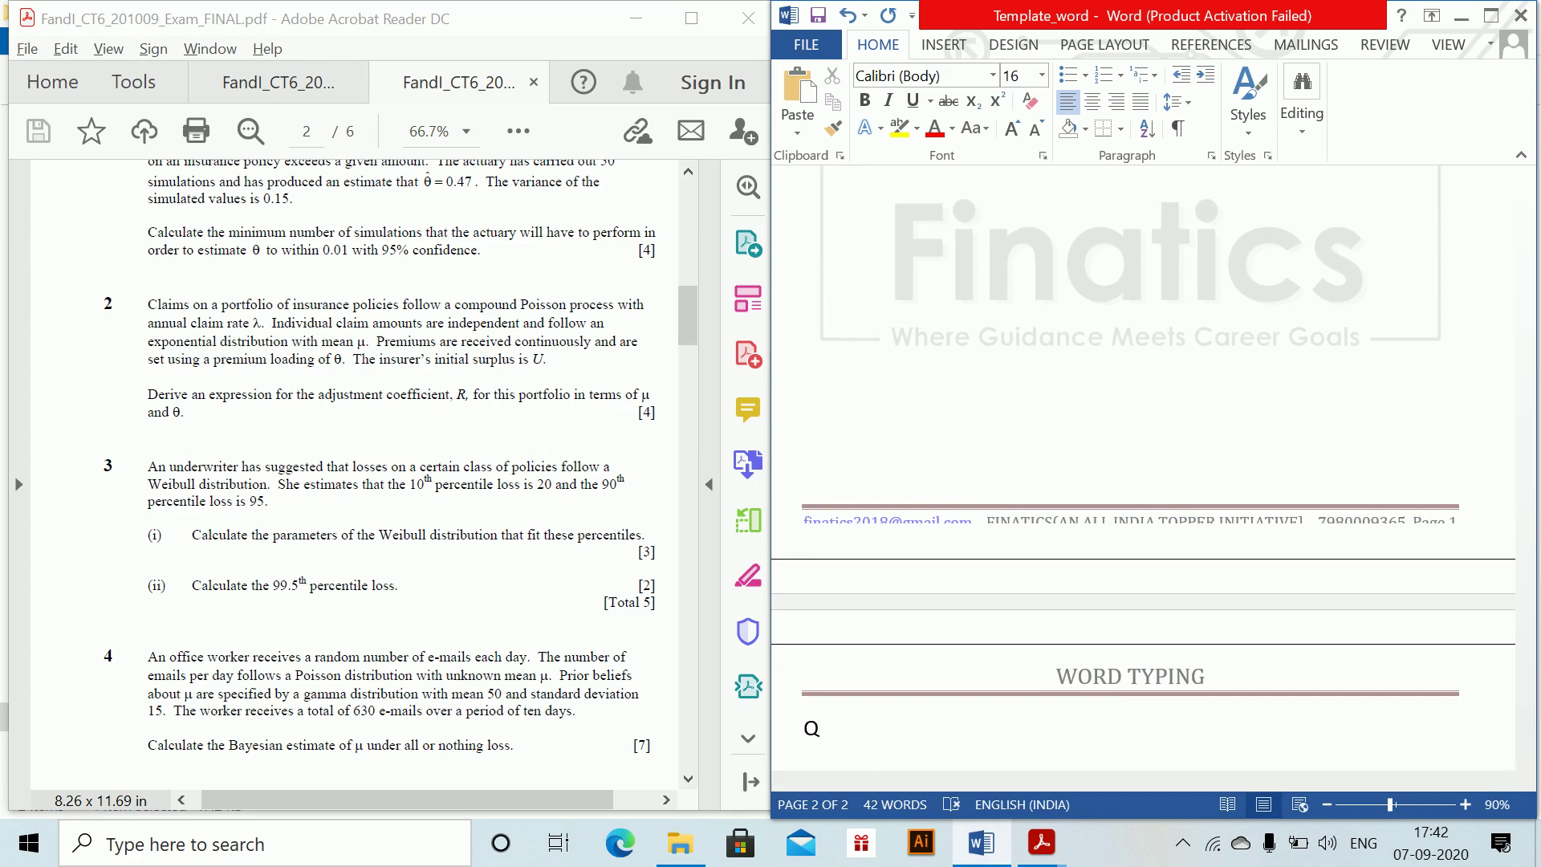
pyautogui.write('uestion 2.')
pyautogui.press('Return')
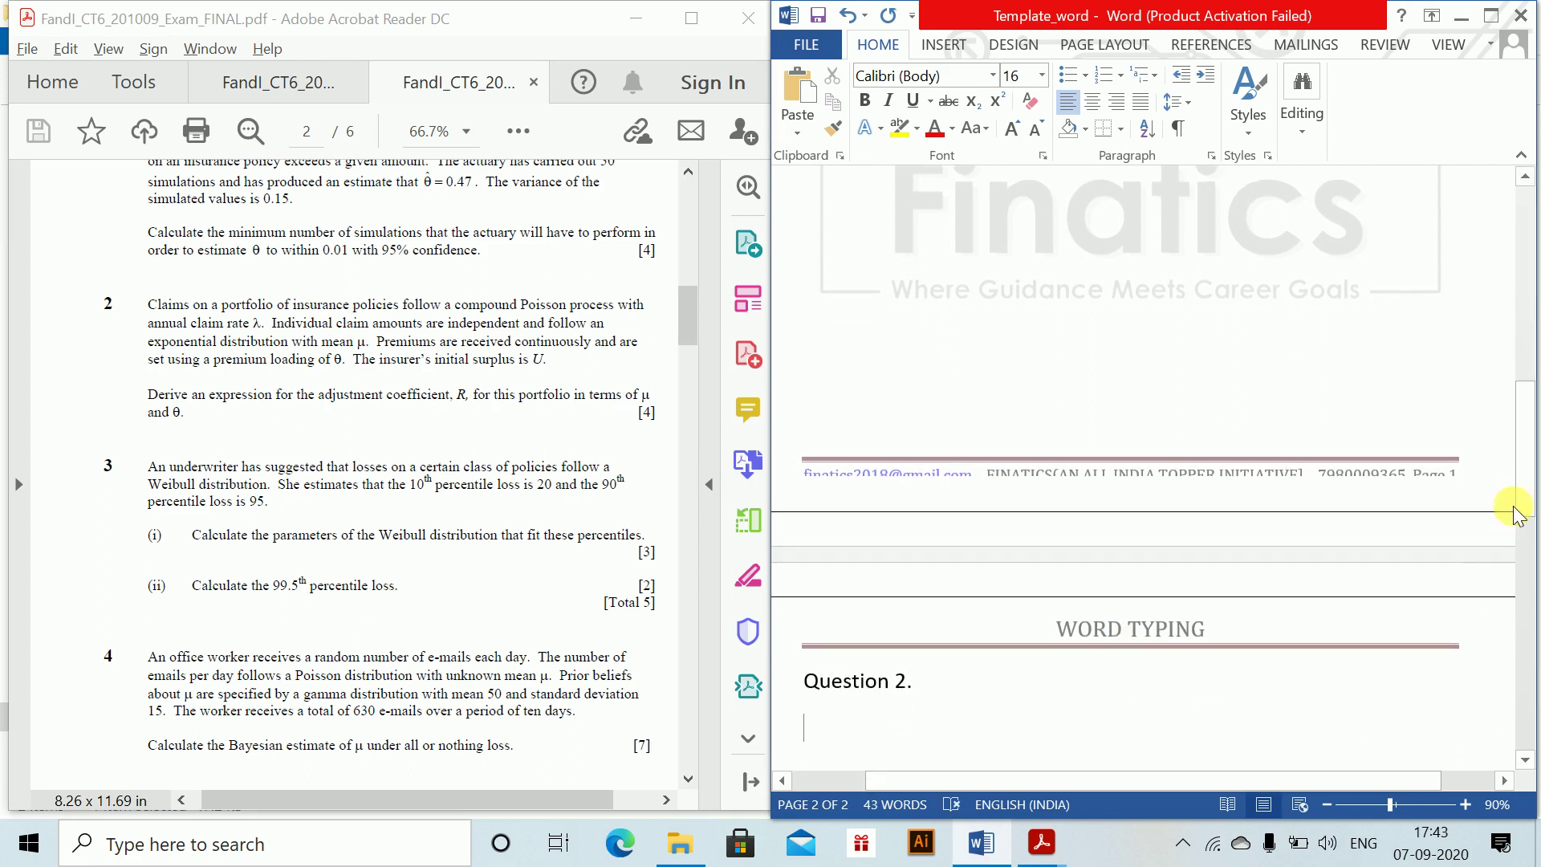
# - Insert the equation λ − cR = λM_X(R), with X as a subscript, under the Question 2 heading
pyautogui.moveTo(1514, 514); pyautogui.dragTo(1515, 606)
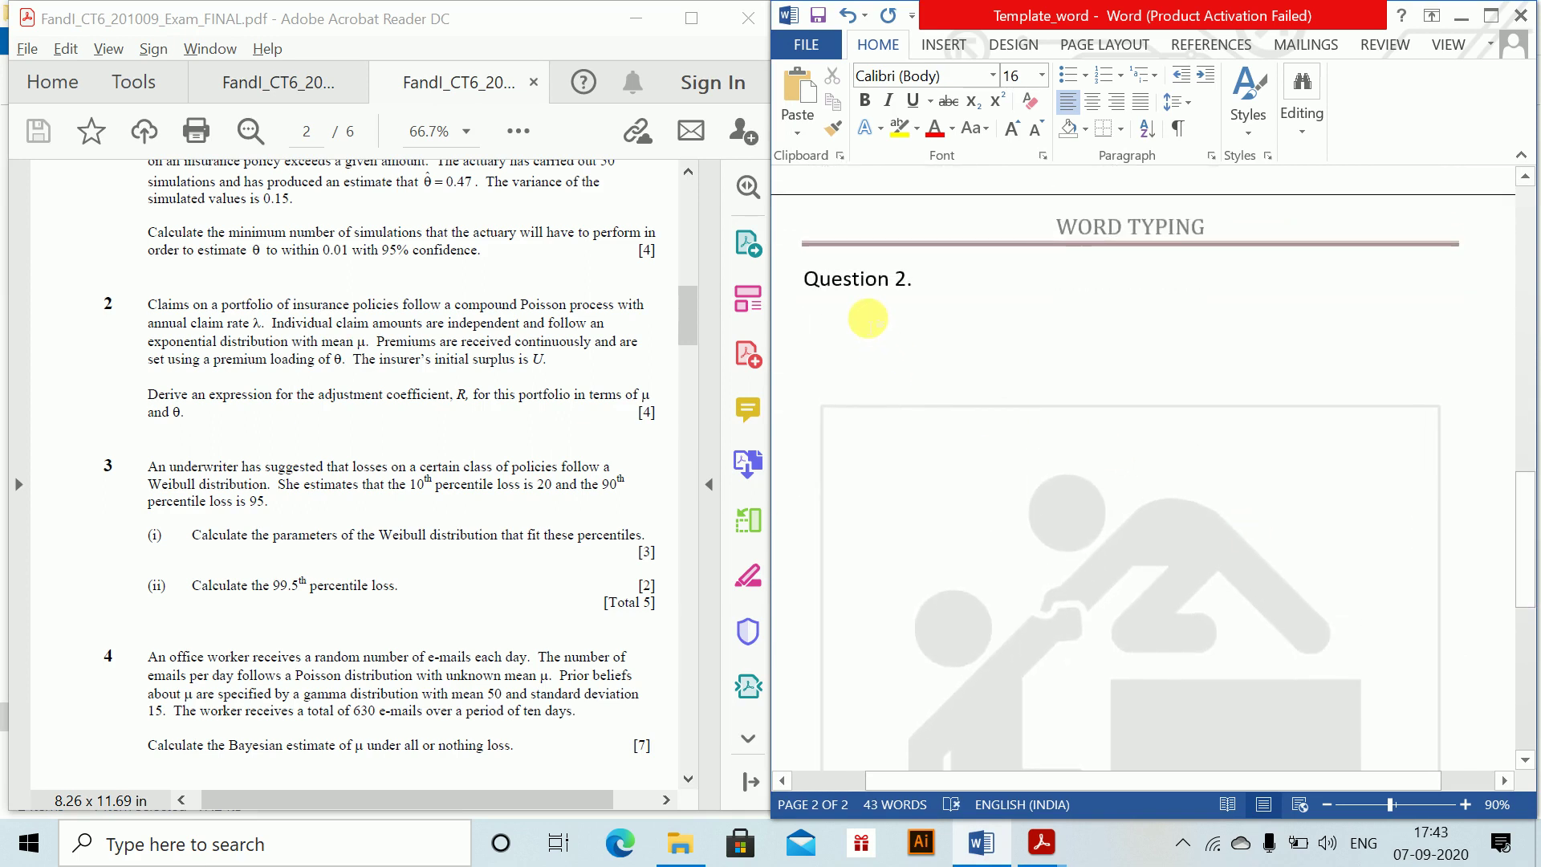
pyautogui.hotkey('alt', '=')
pyautogui.write('\\lambda ')
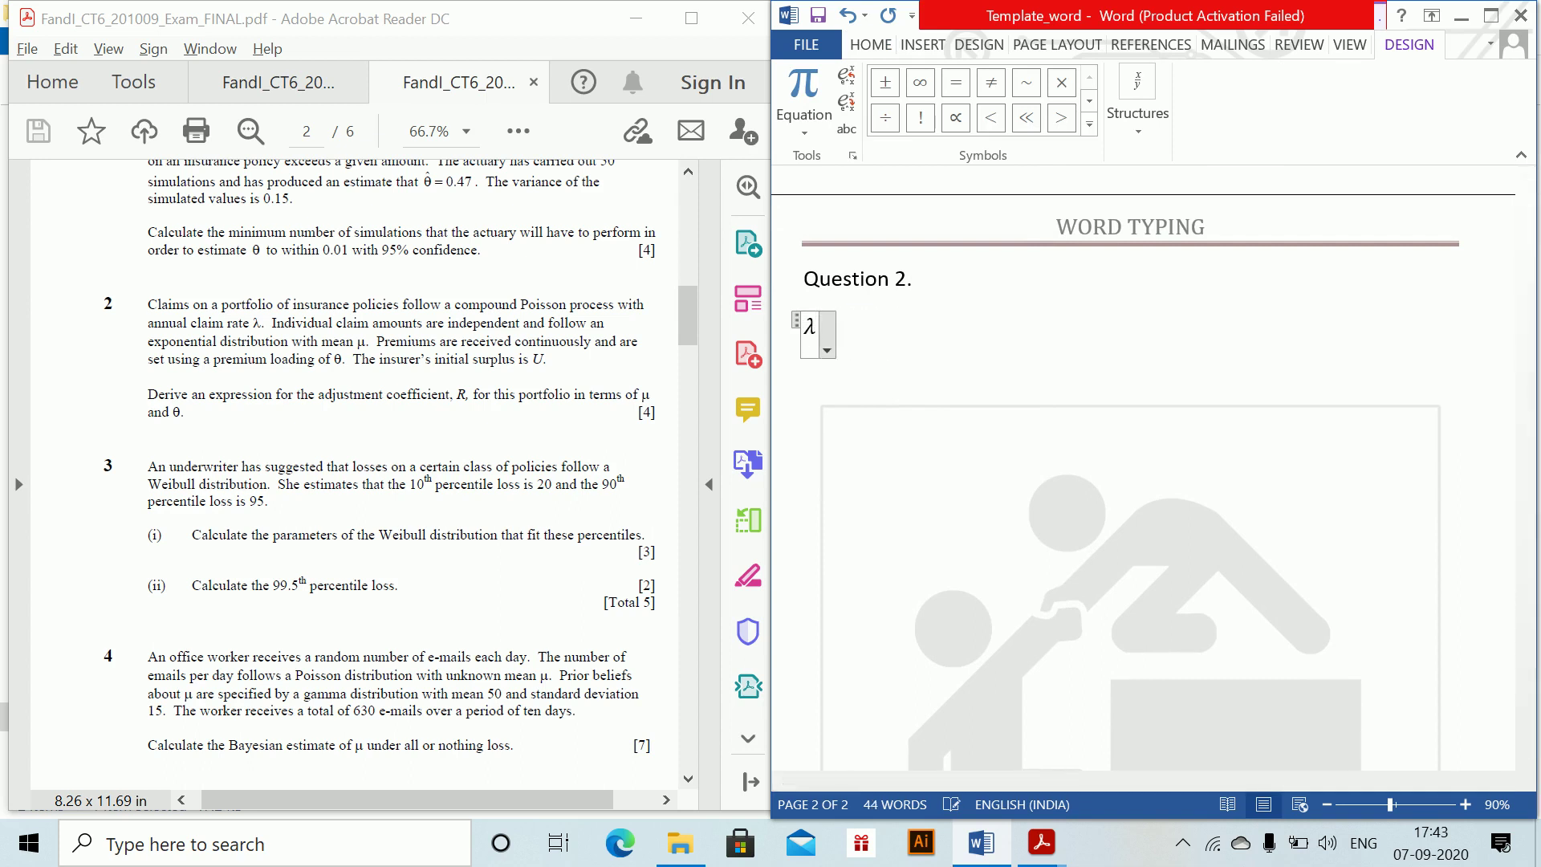
pyautogui.write('-')
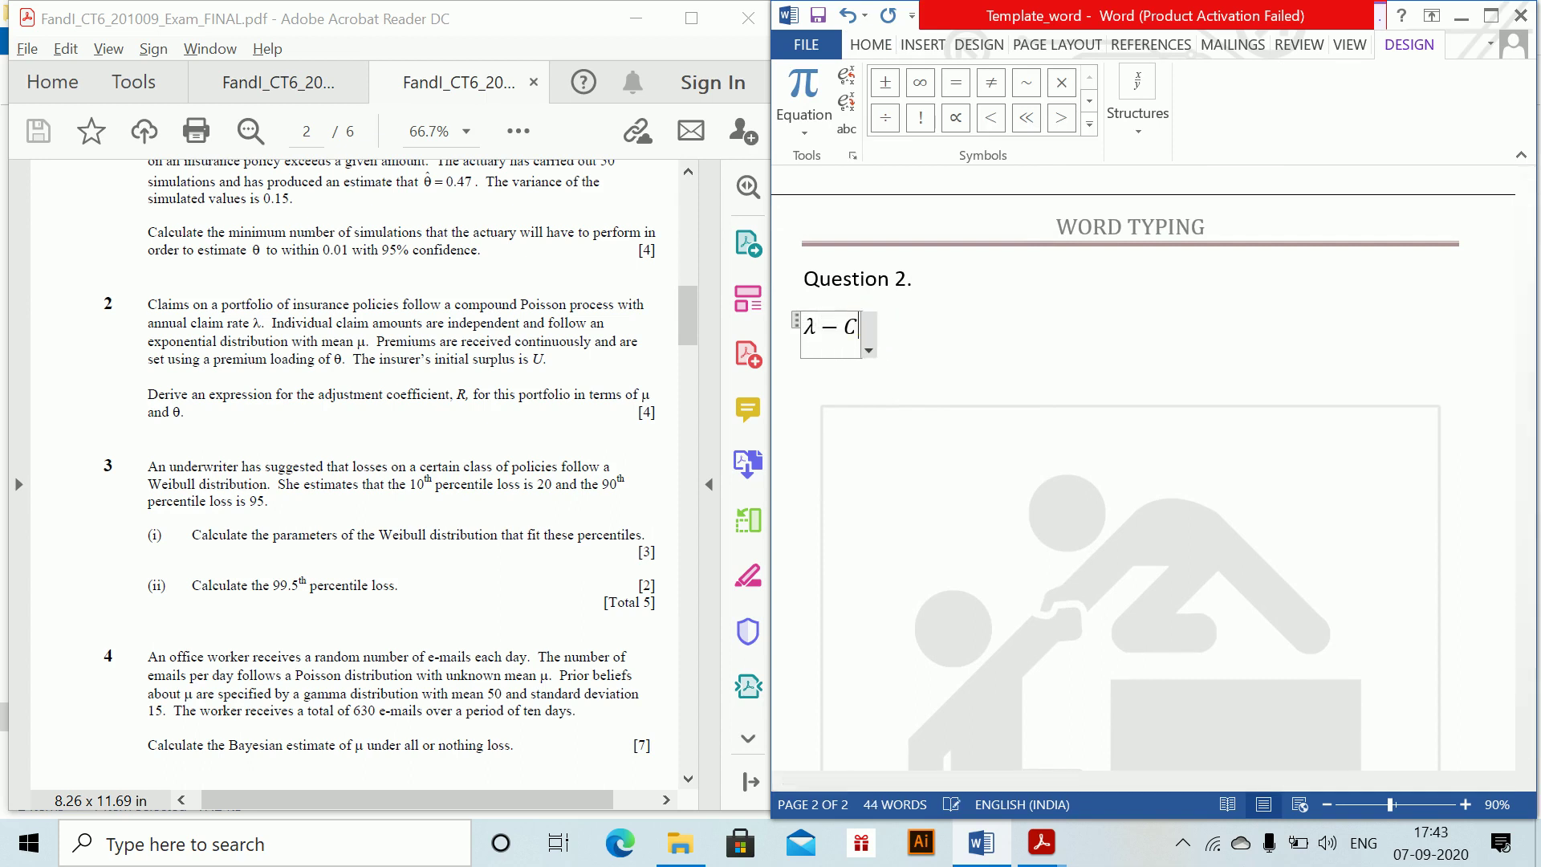
pyautogui.write('cR')
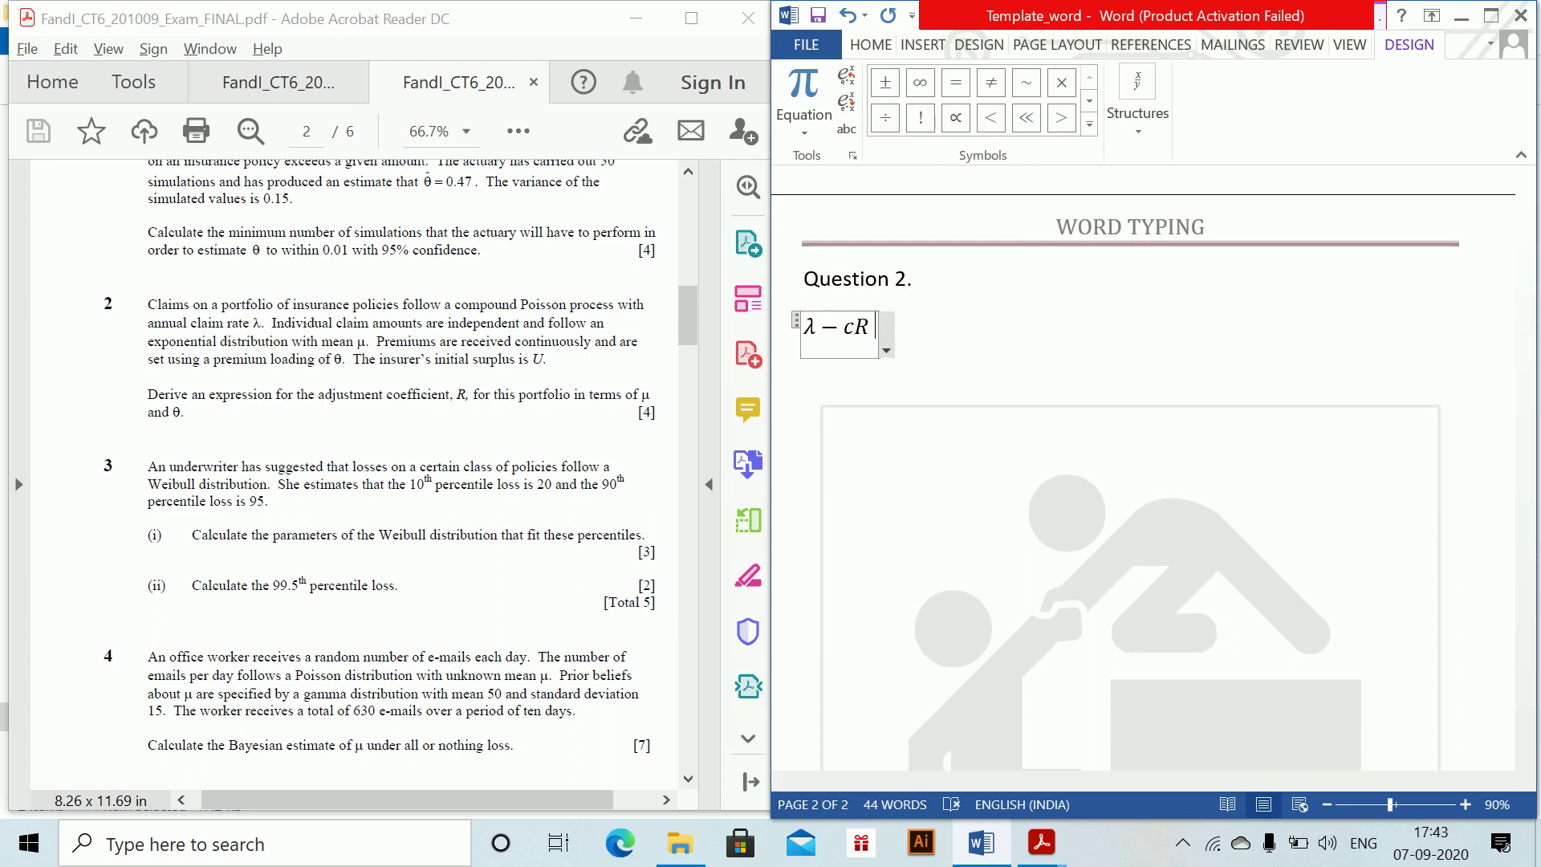
pyautogui.write('=\\lambda ')
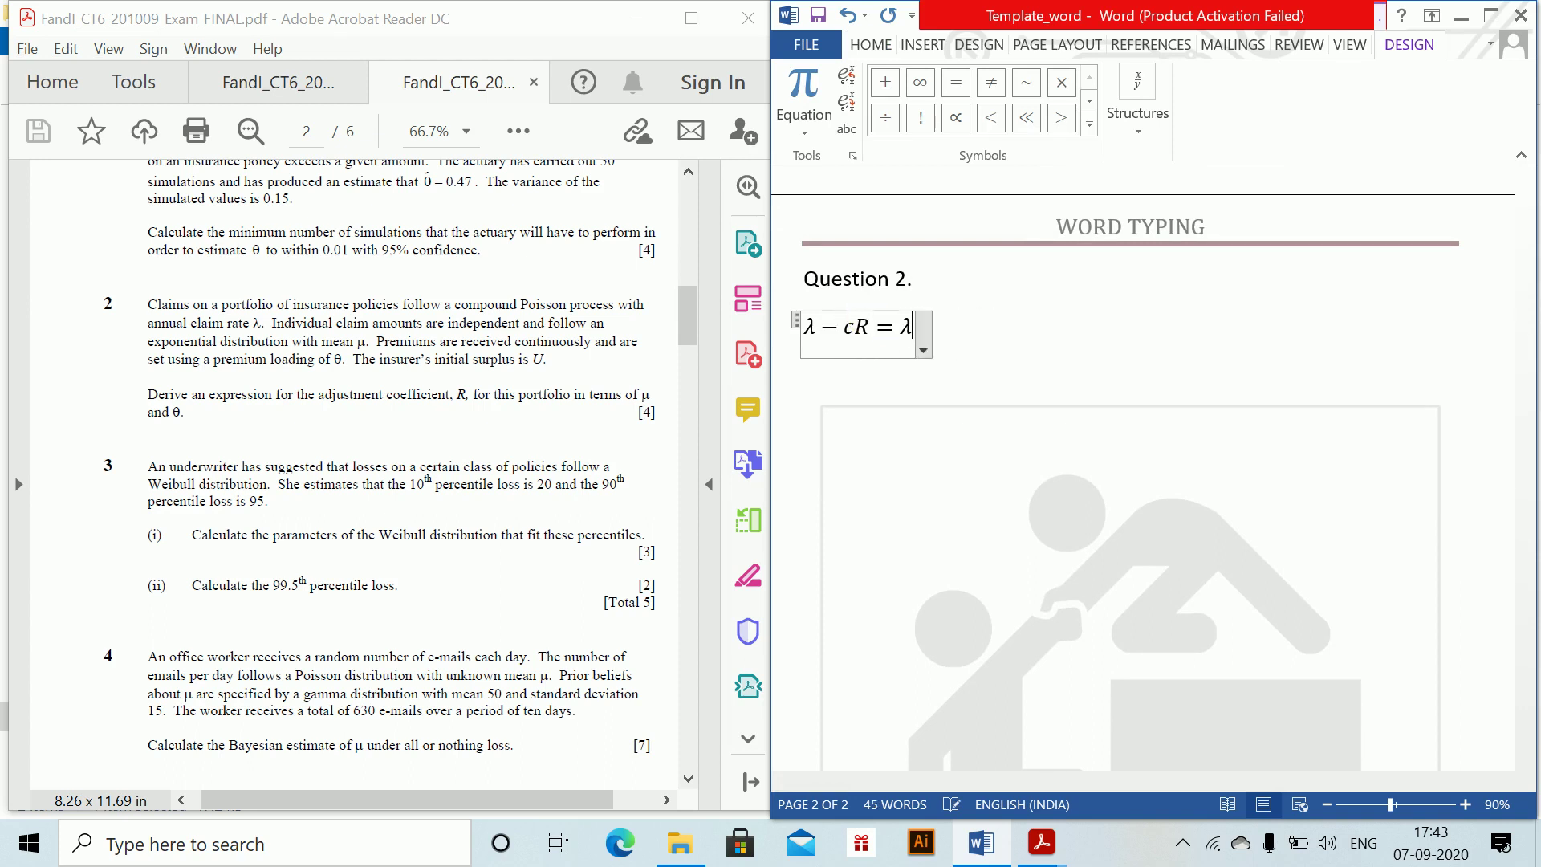
pyautogui.write('M_X ')
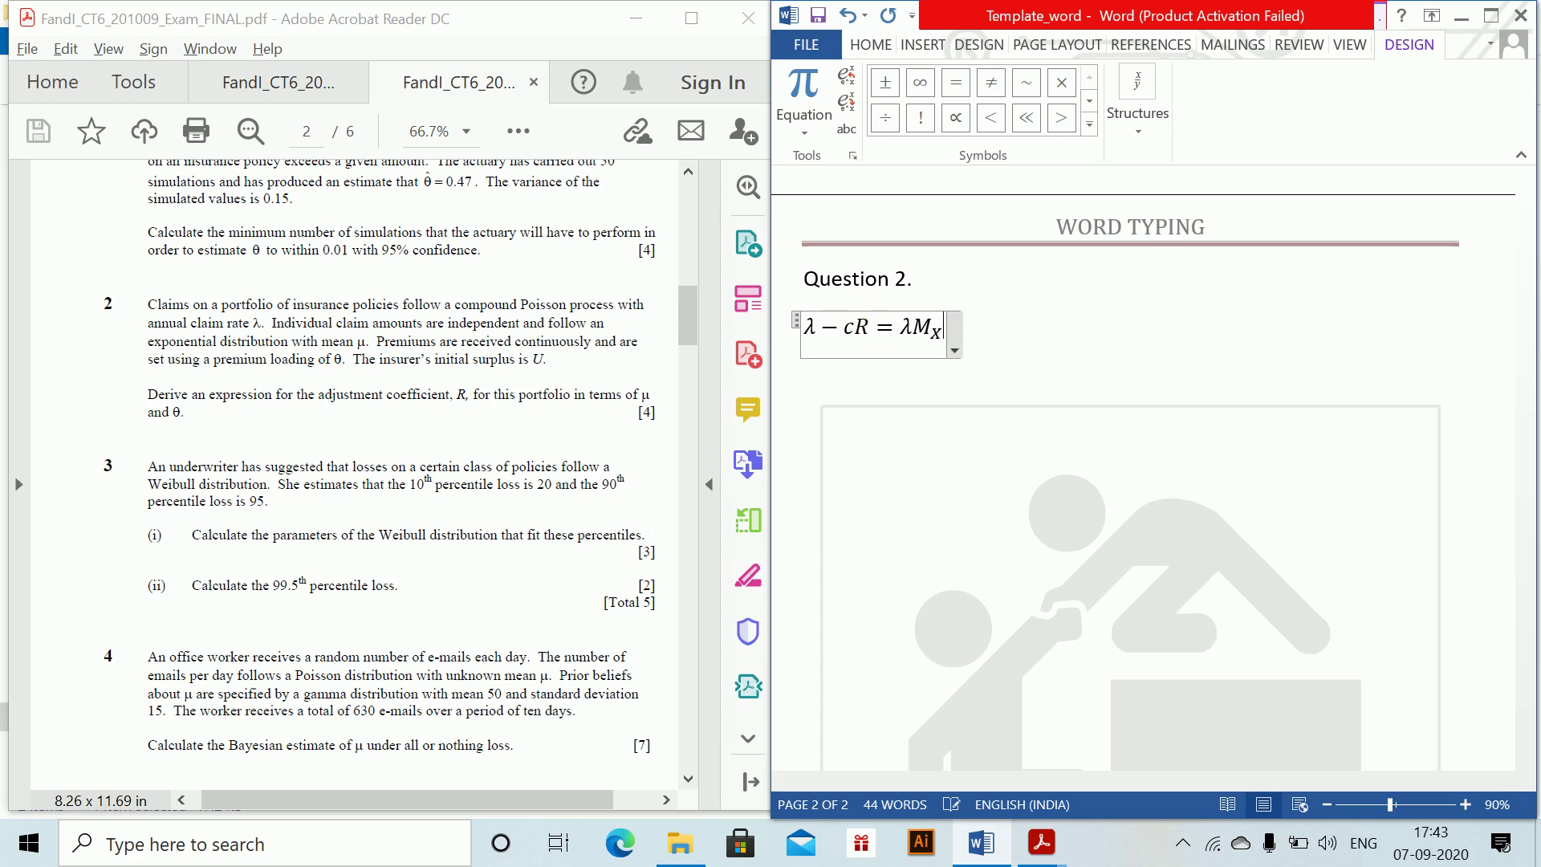
pyautogui.write('(R)')
pyautogui.click(882, 351)
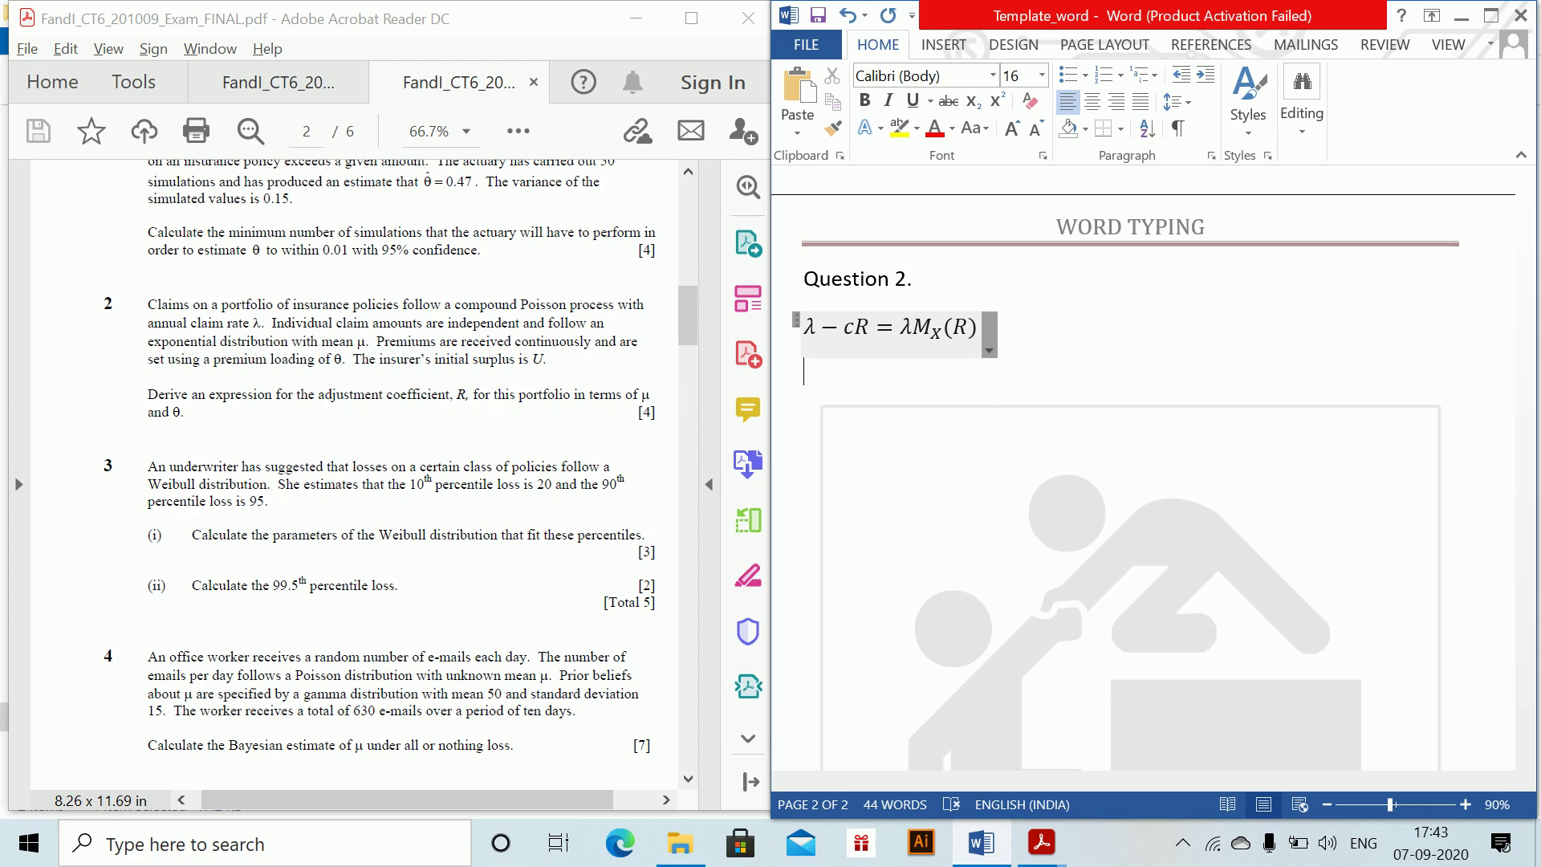
# - Write "c=" on the line below the first equation, followed by a new equation beginning (1 + θ)E(S) =
pyautogui.press('alt')
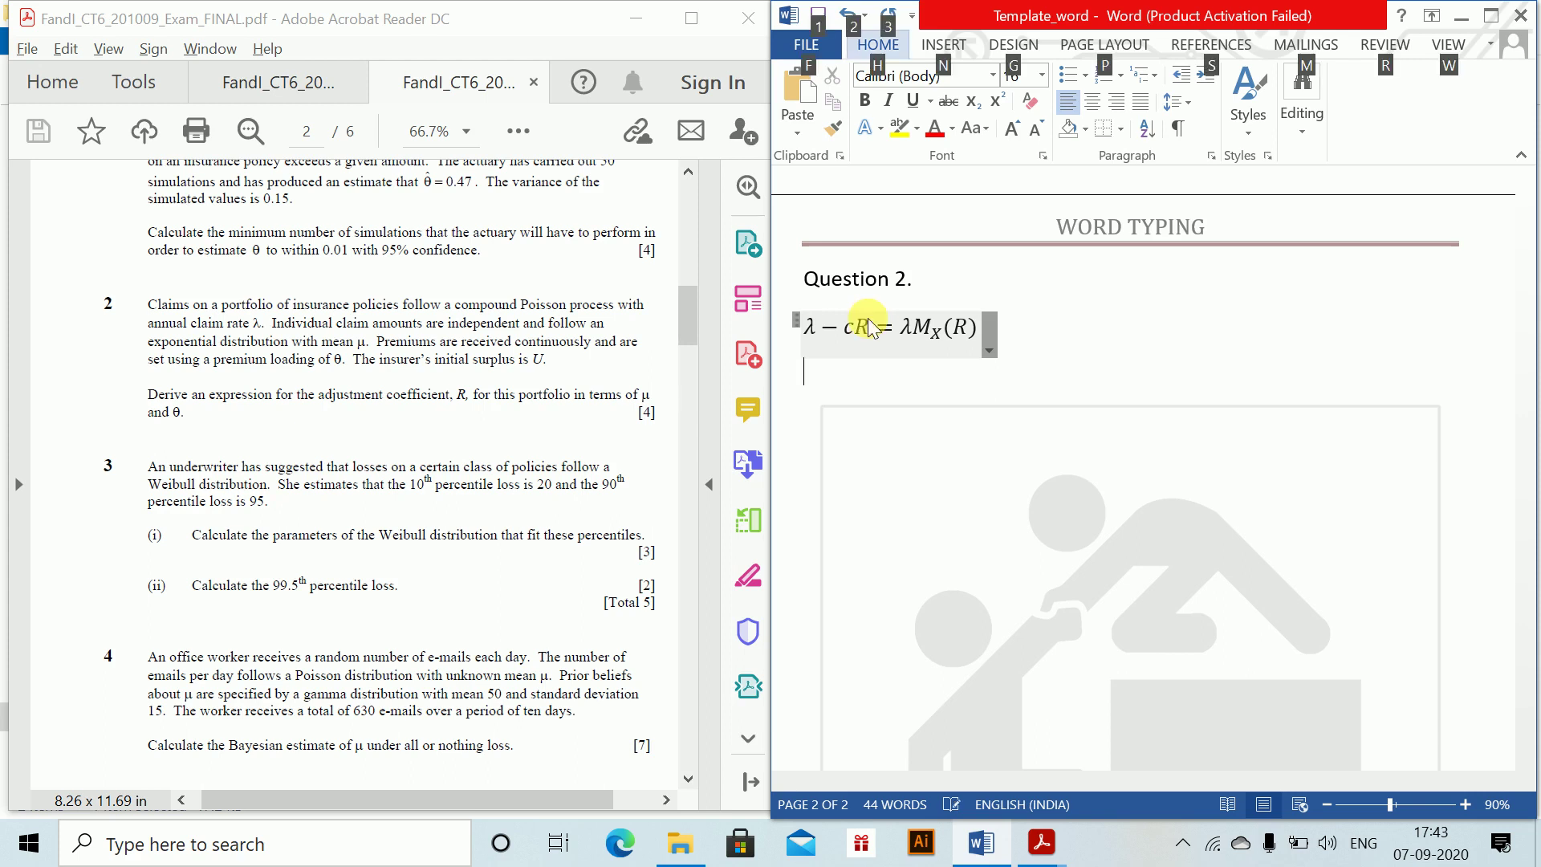
pyautogui.press('alt')
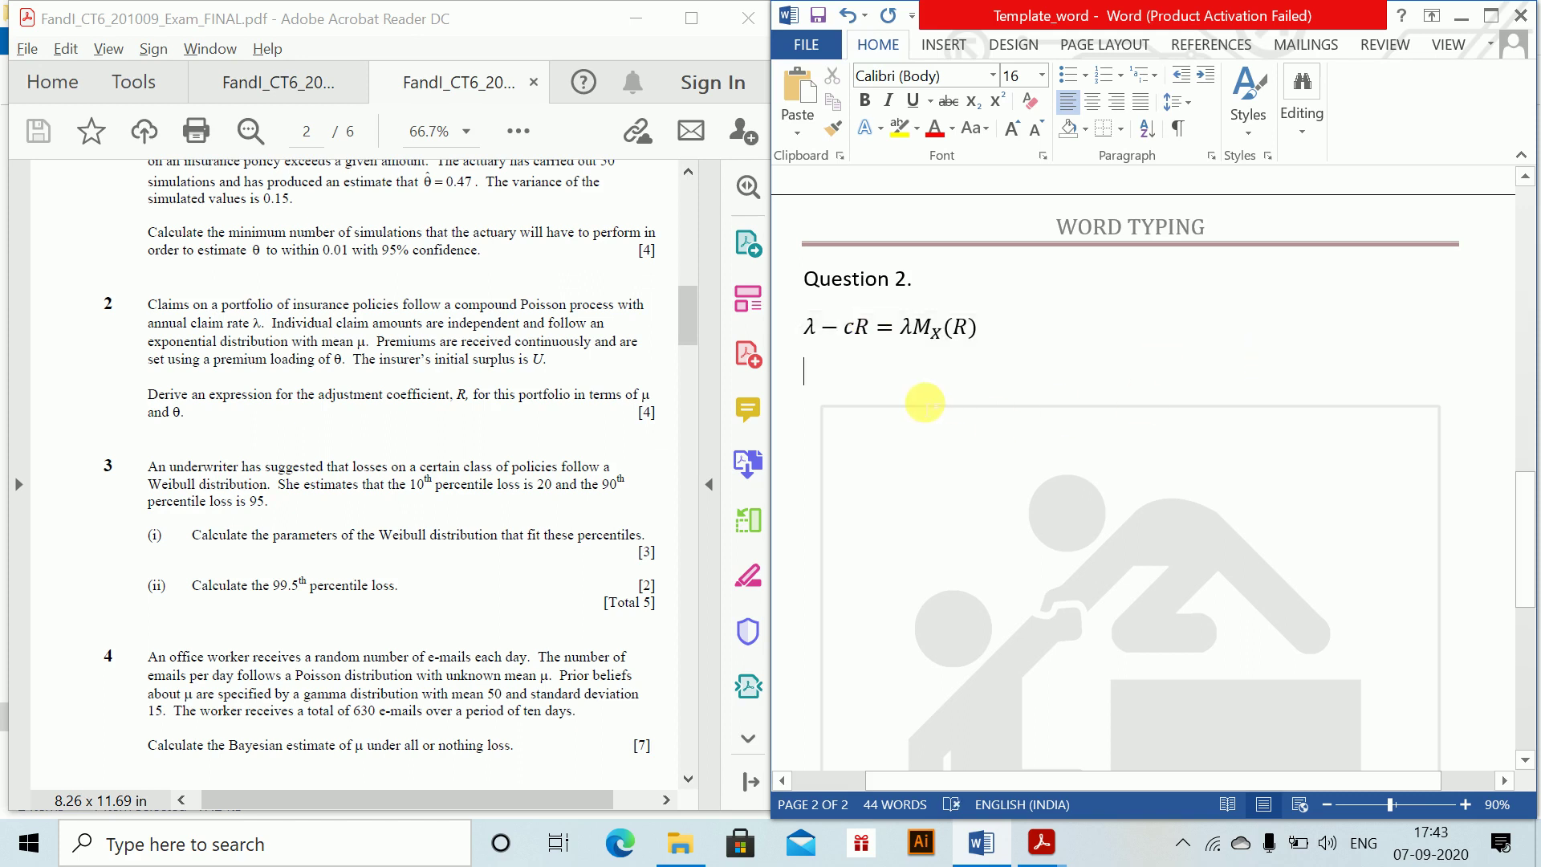
pyautogui.write('c=')
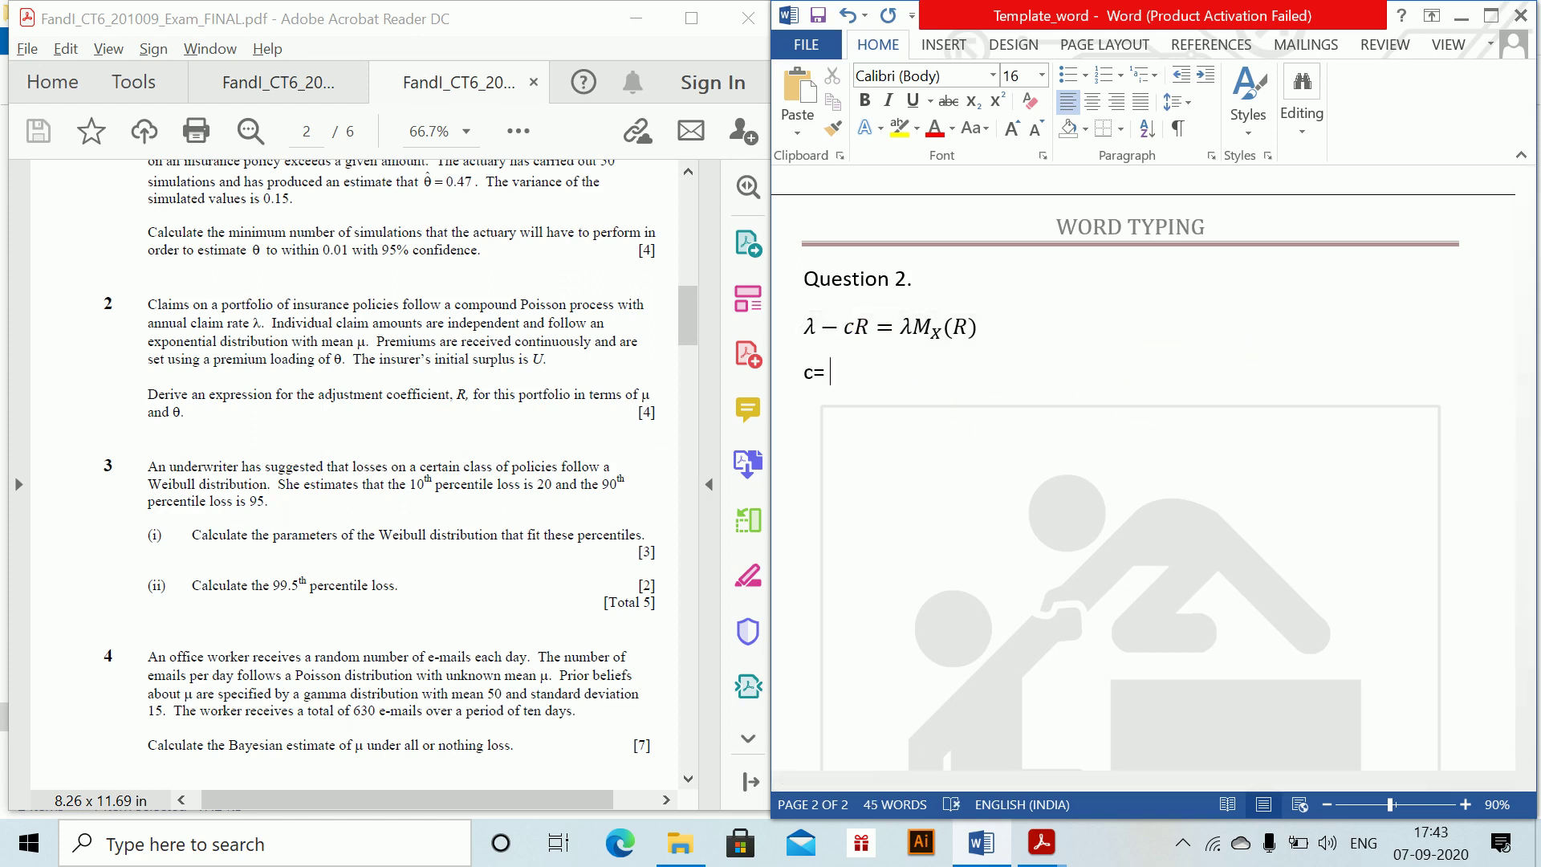
pyautogui.hotkey('alt', '=')
pyautogui.write('(1+')
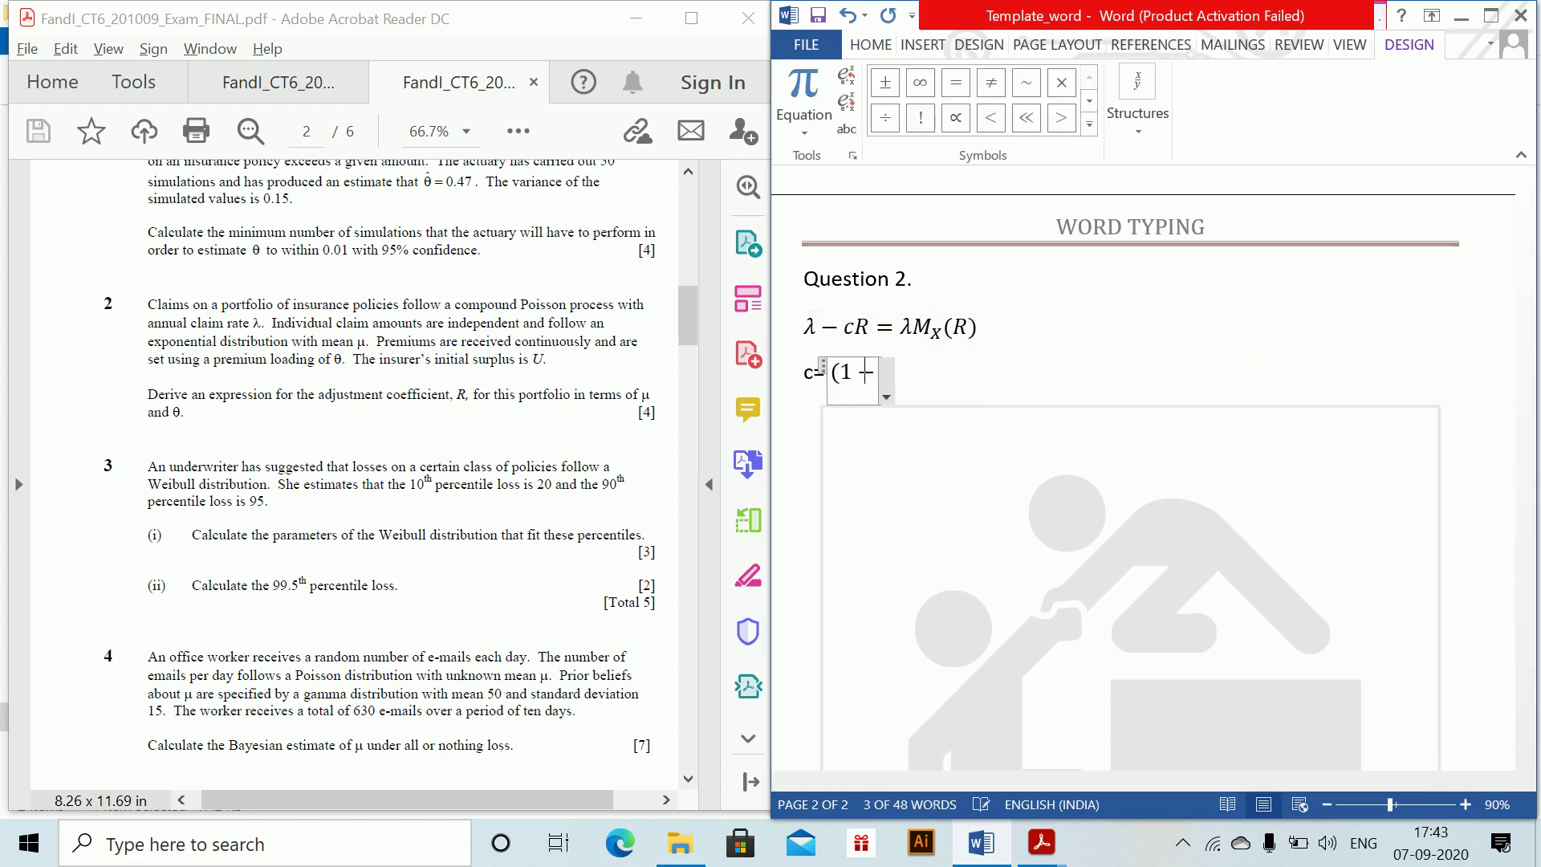
pyautogui.press('BackSpace')
pyautogui.write('+\\h')
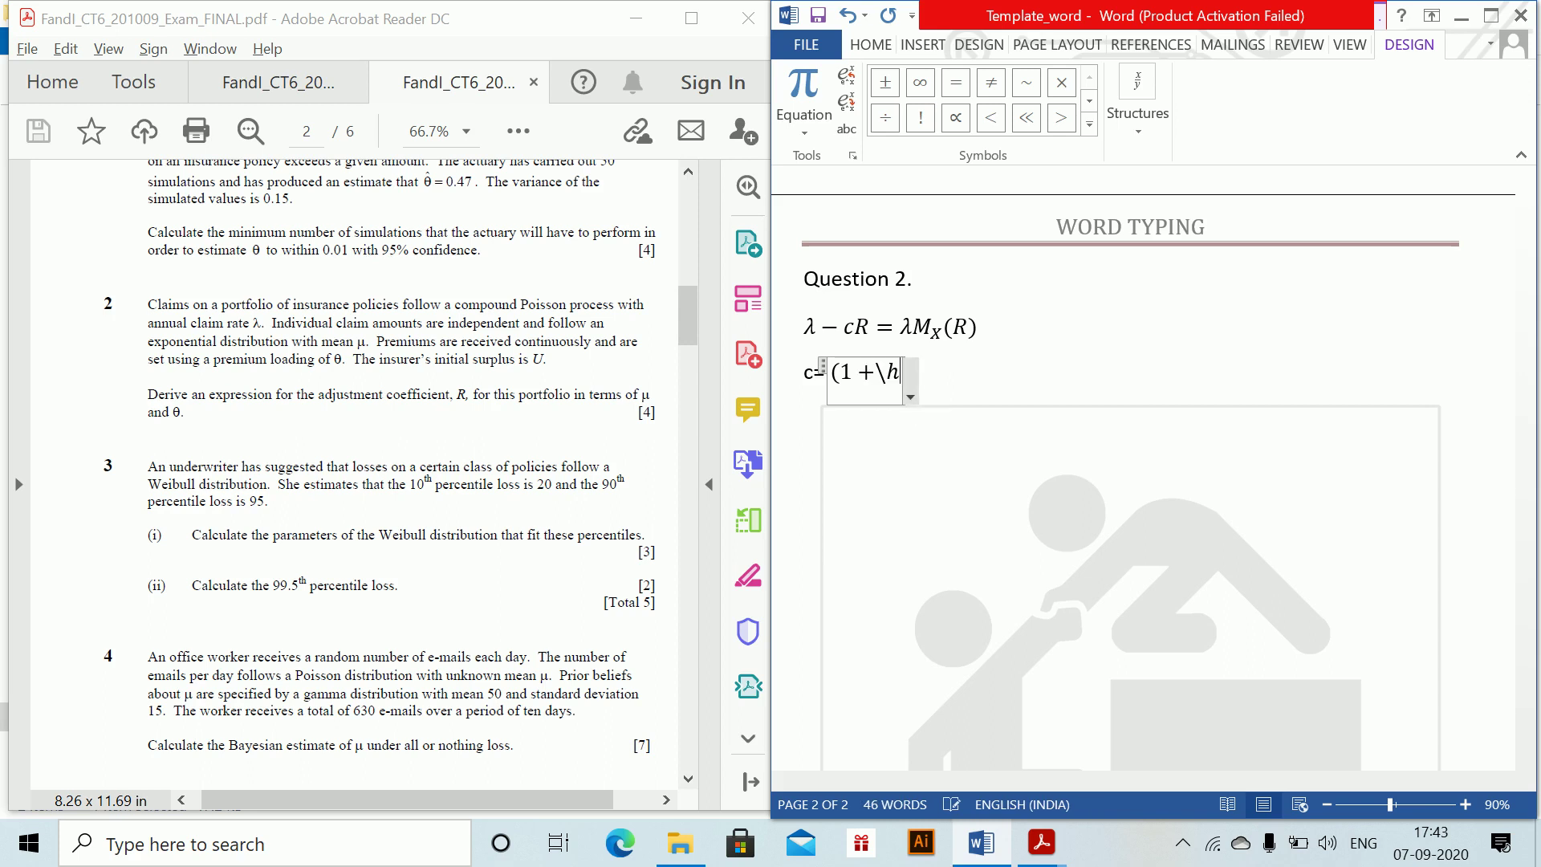
pyautogui.press('BackSpace')
pyautogui.write('the')
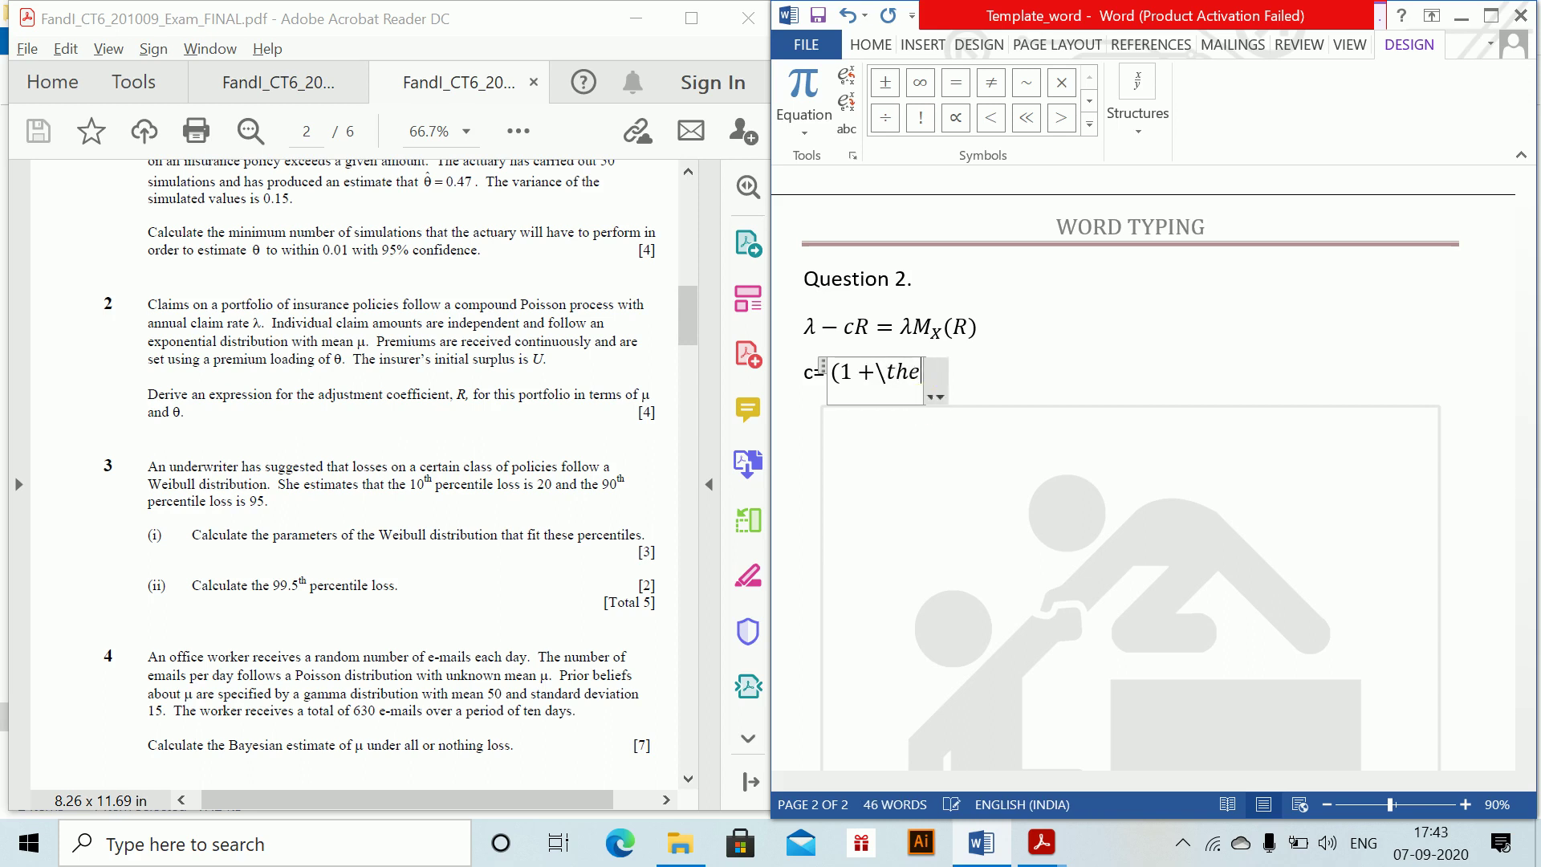
pyautogui.write('ta )E')
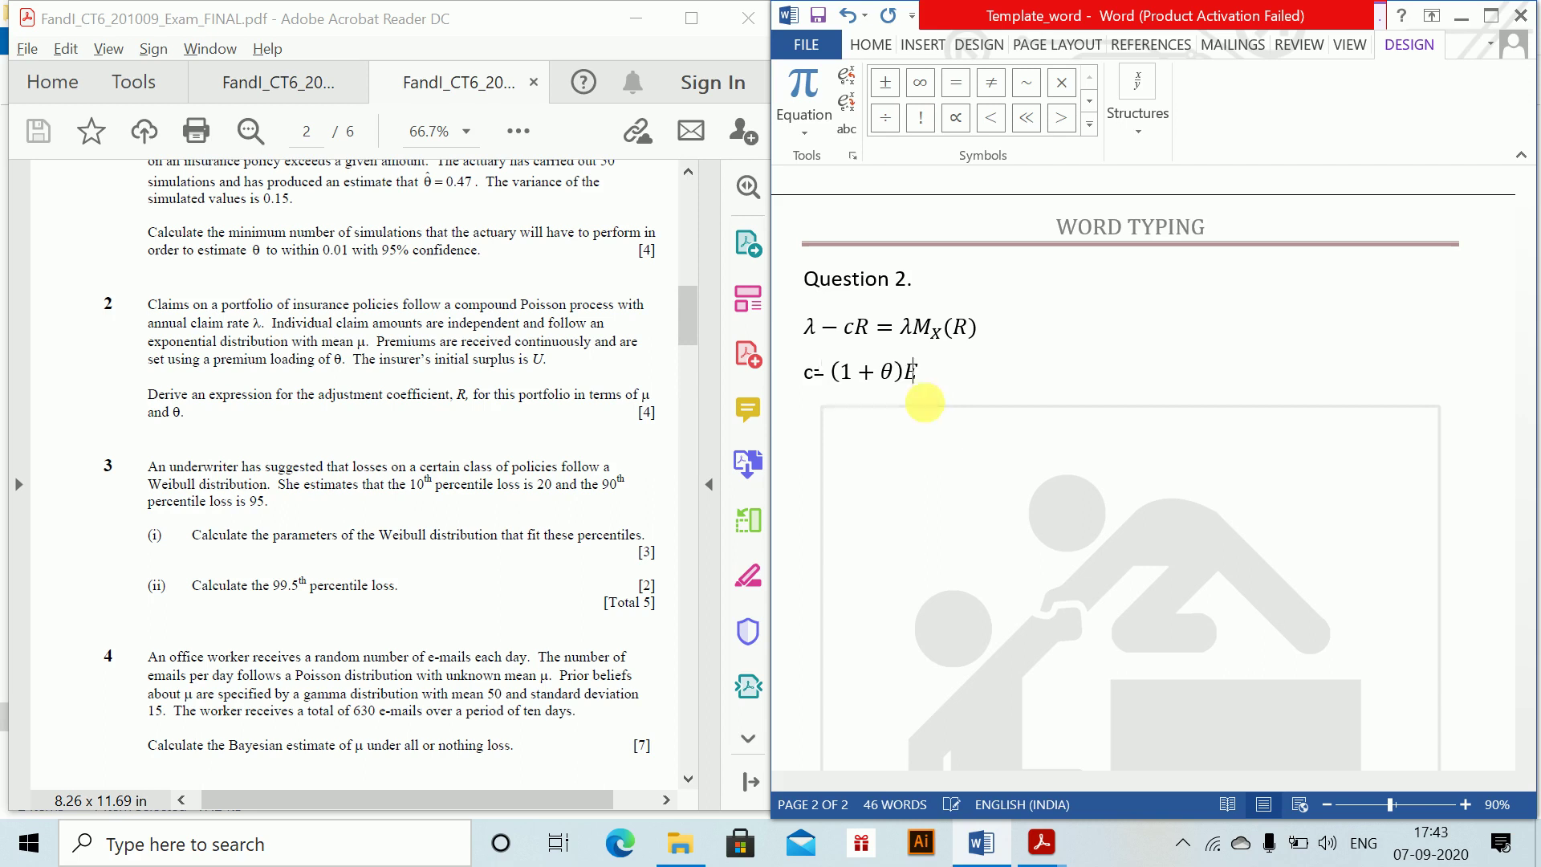
pyautogui.write('(S)=')
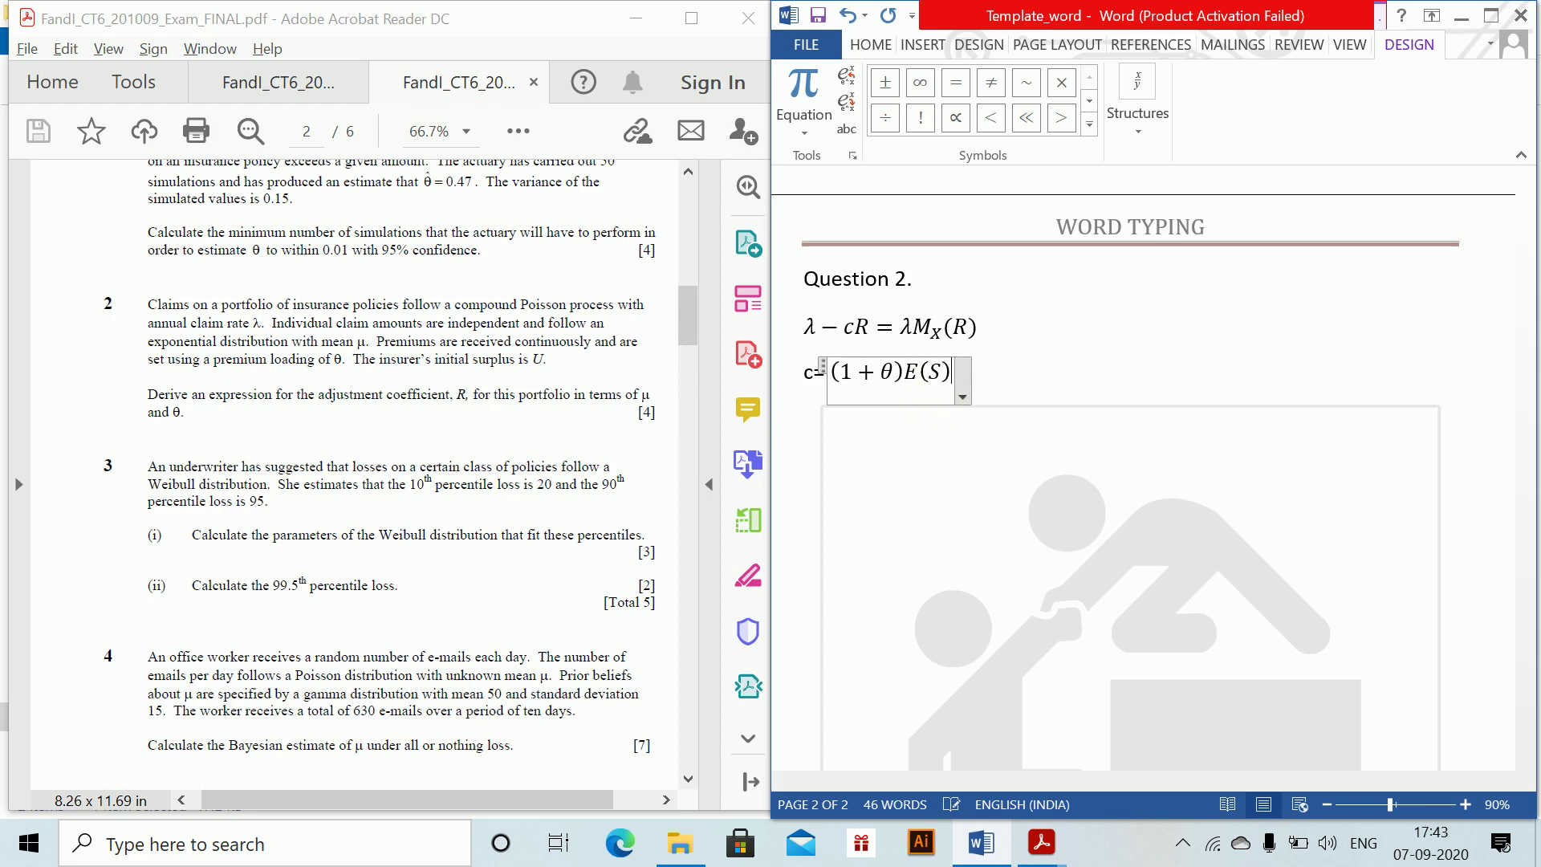
# - Continue the equation for c with (1 + θ)λE(X) =
pyautogui.write('(1+')
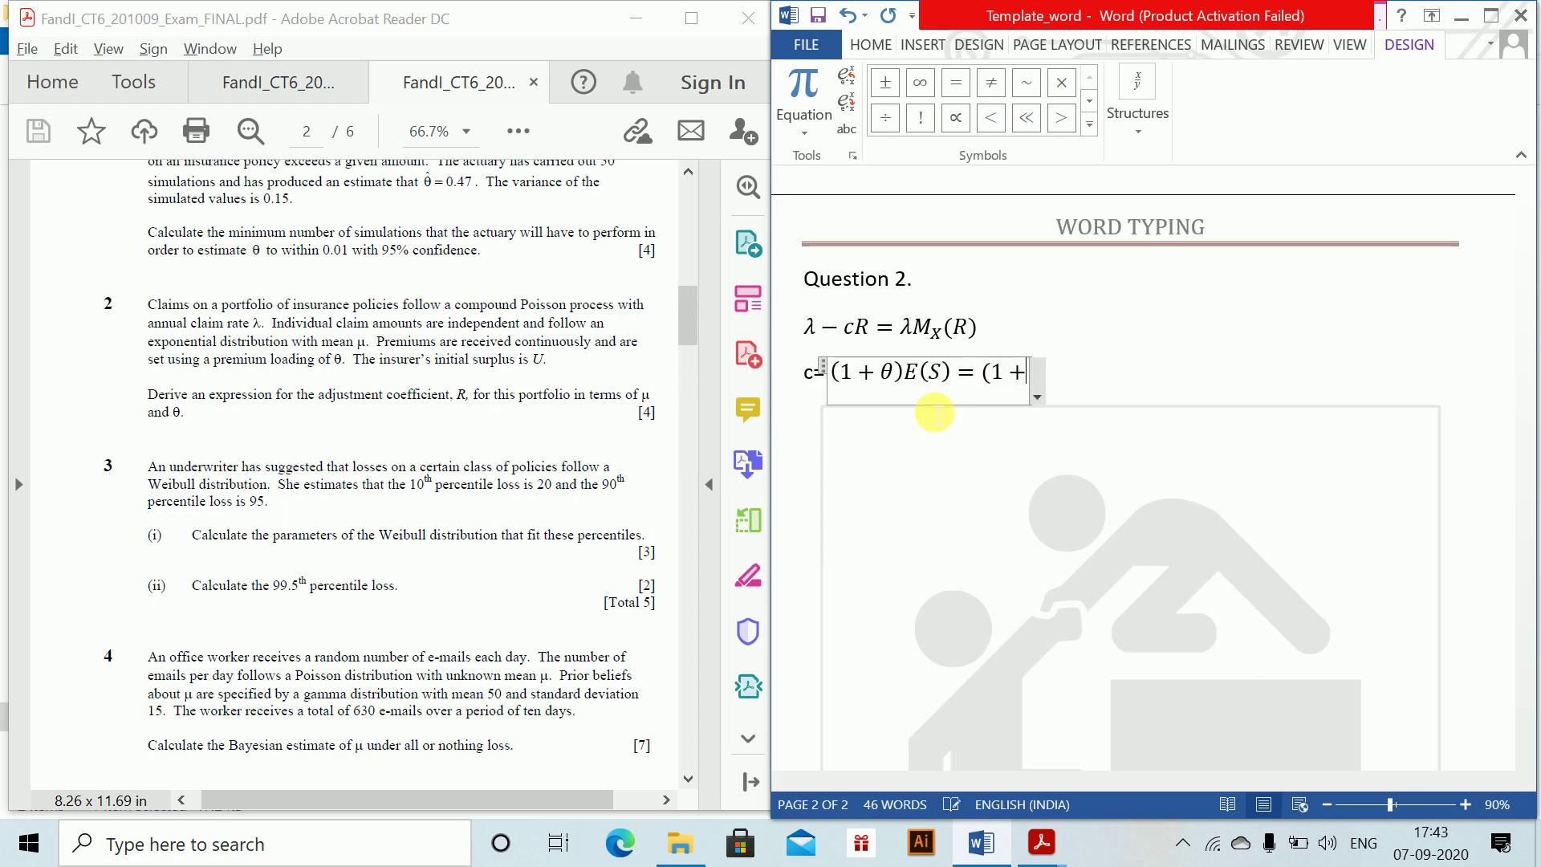
pyautogui.write('\theta ')
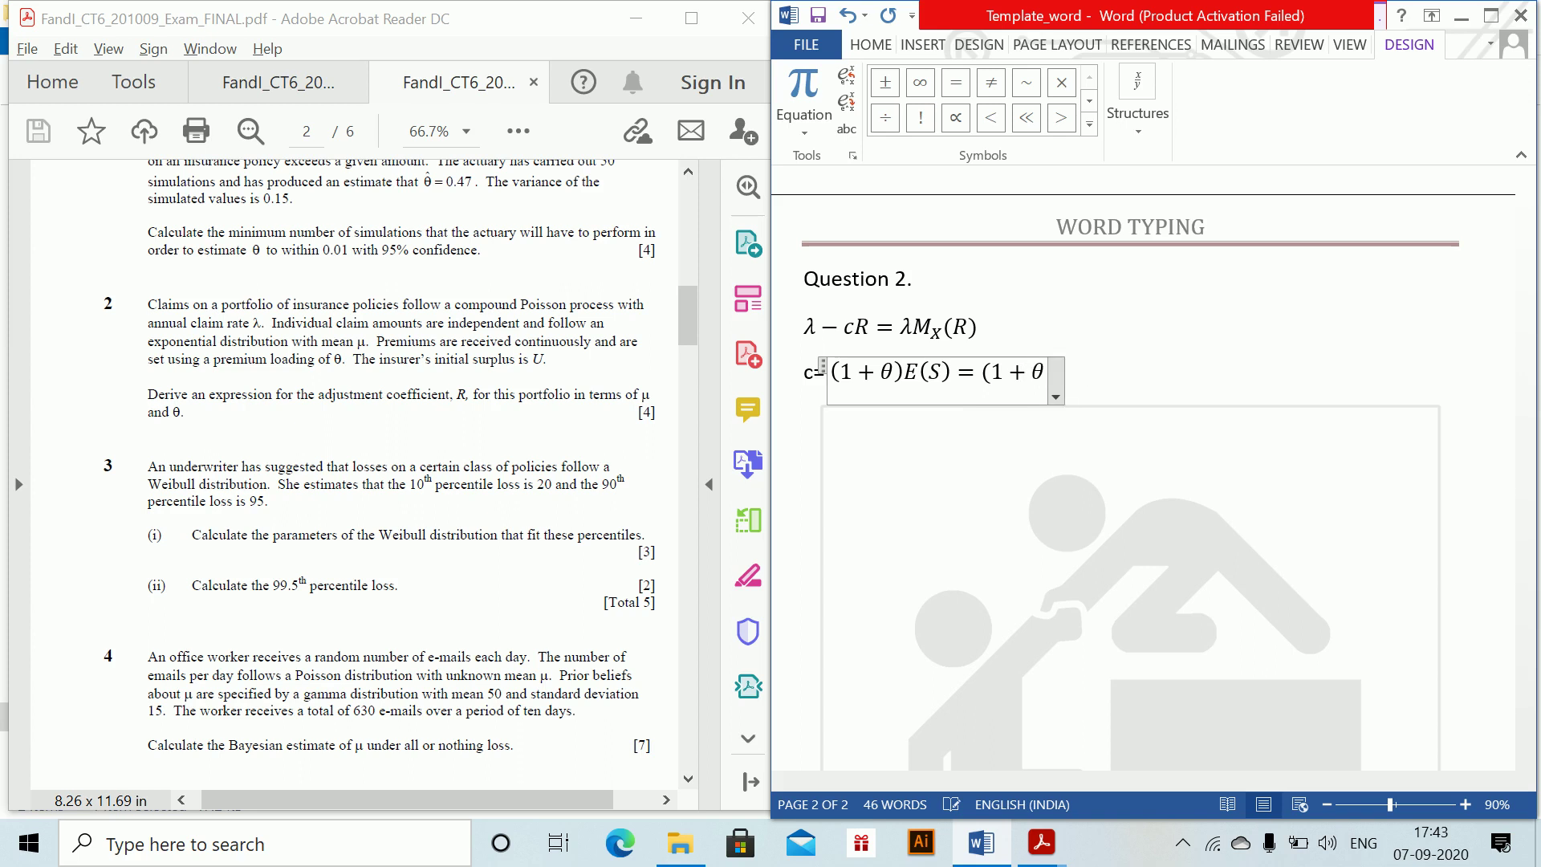
pyautogui.write(')')
pyautogui.write('\\lambda ')
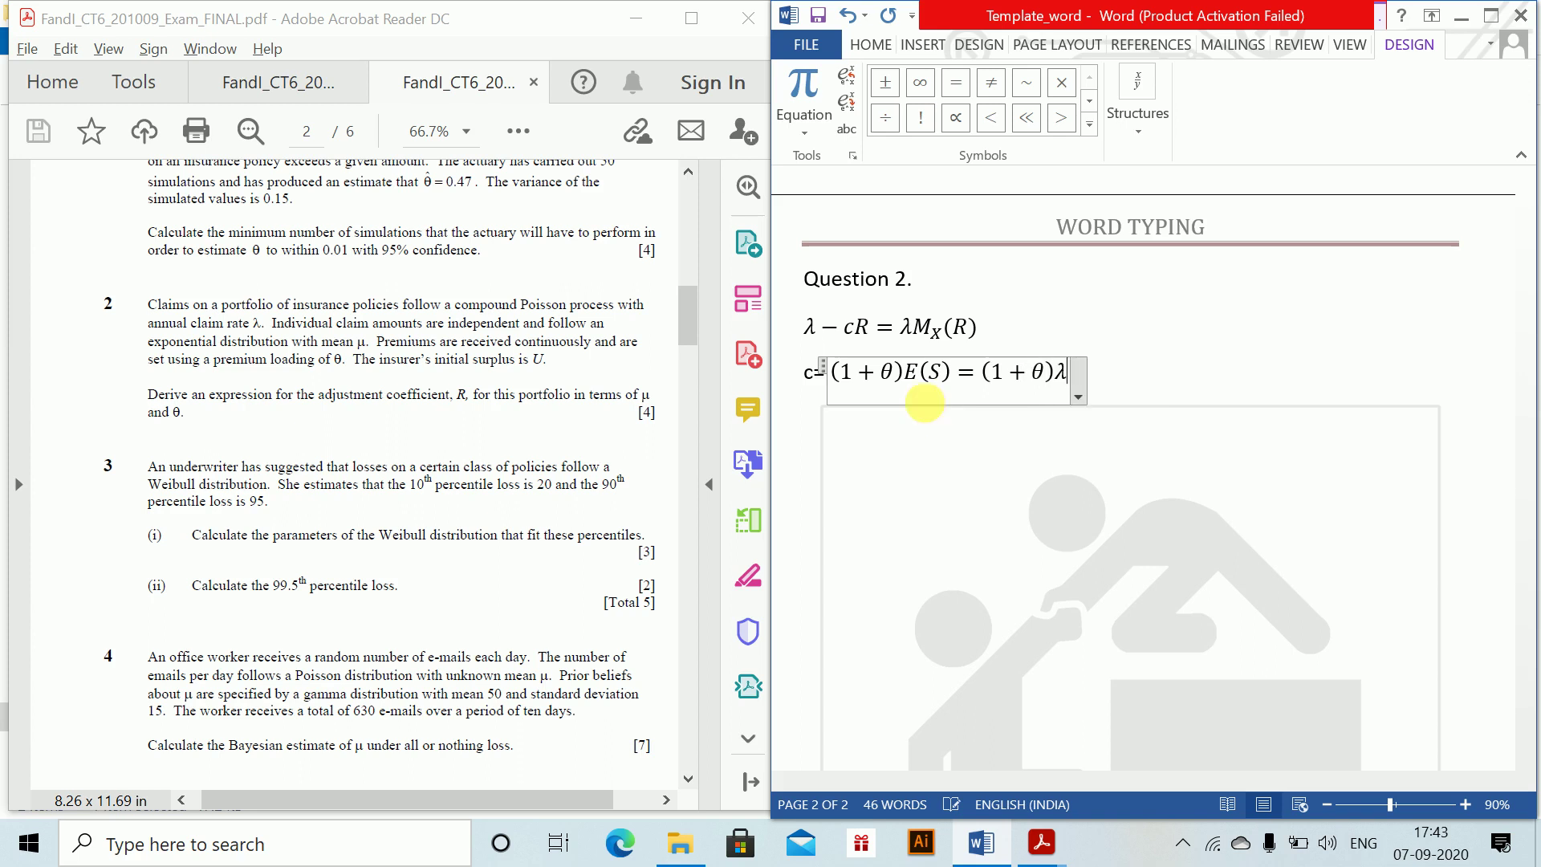
pyautogui.write('E(X')
pyautogui.write(')=')
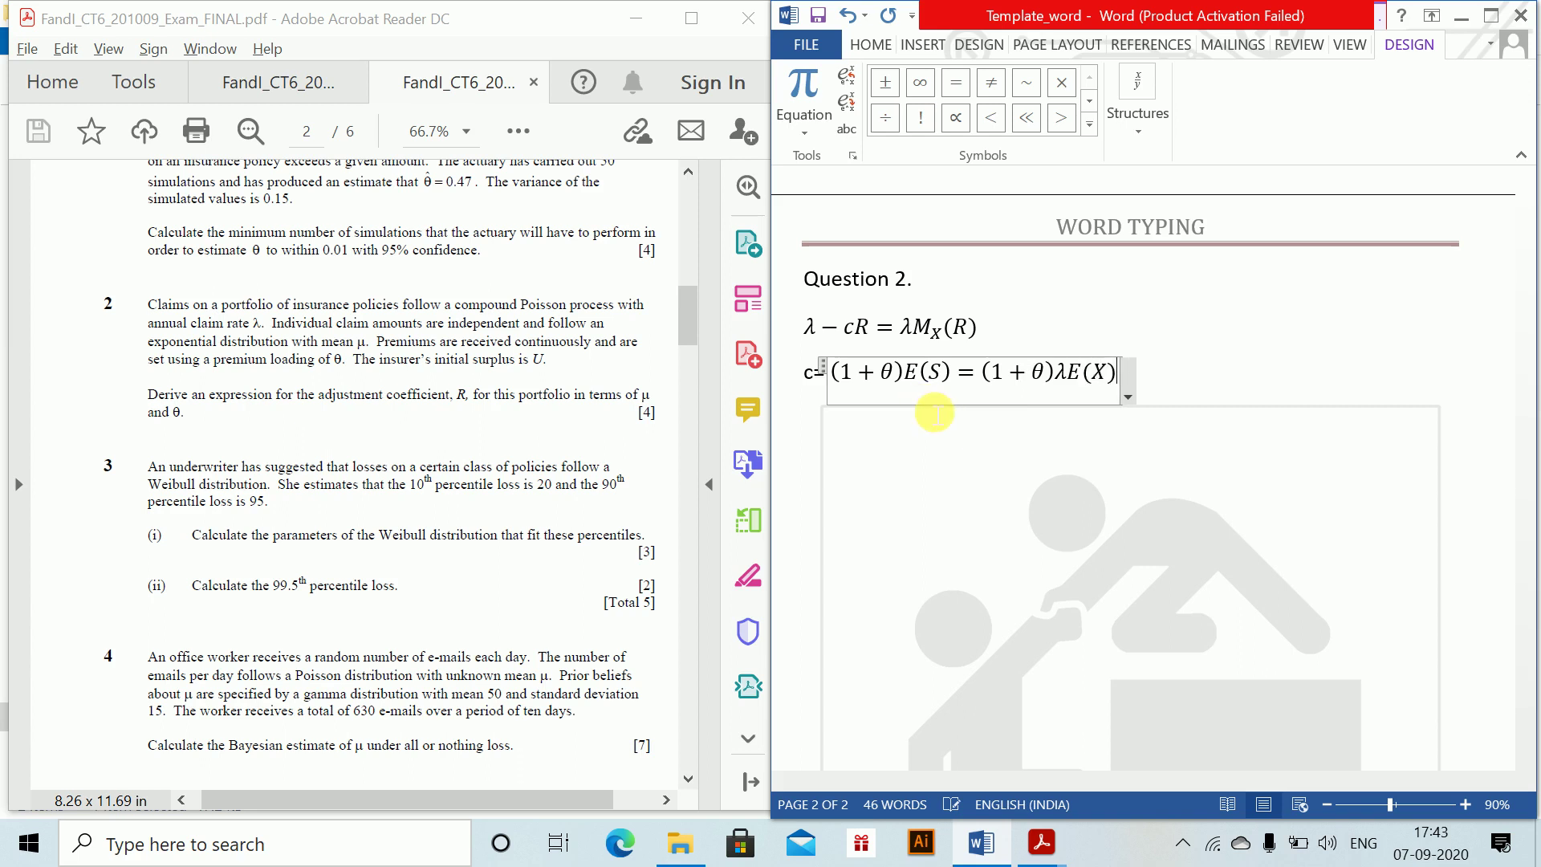
# - Complete the equation for c with (1 + θ)λμ and move to a new line below it
pyautogui.write('(1')
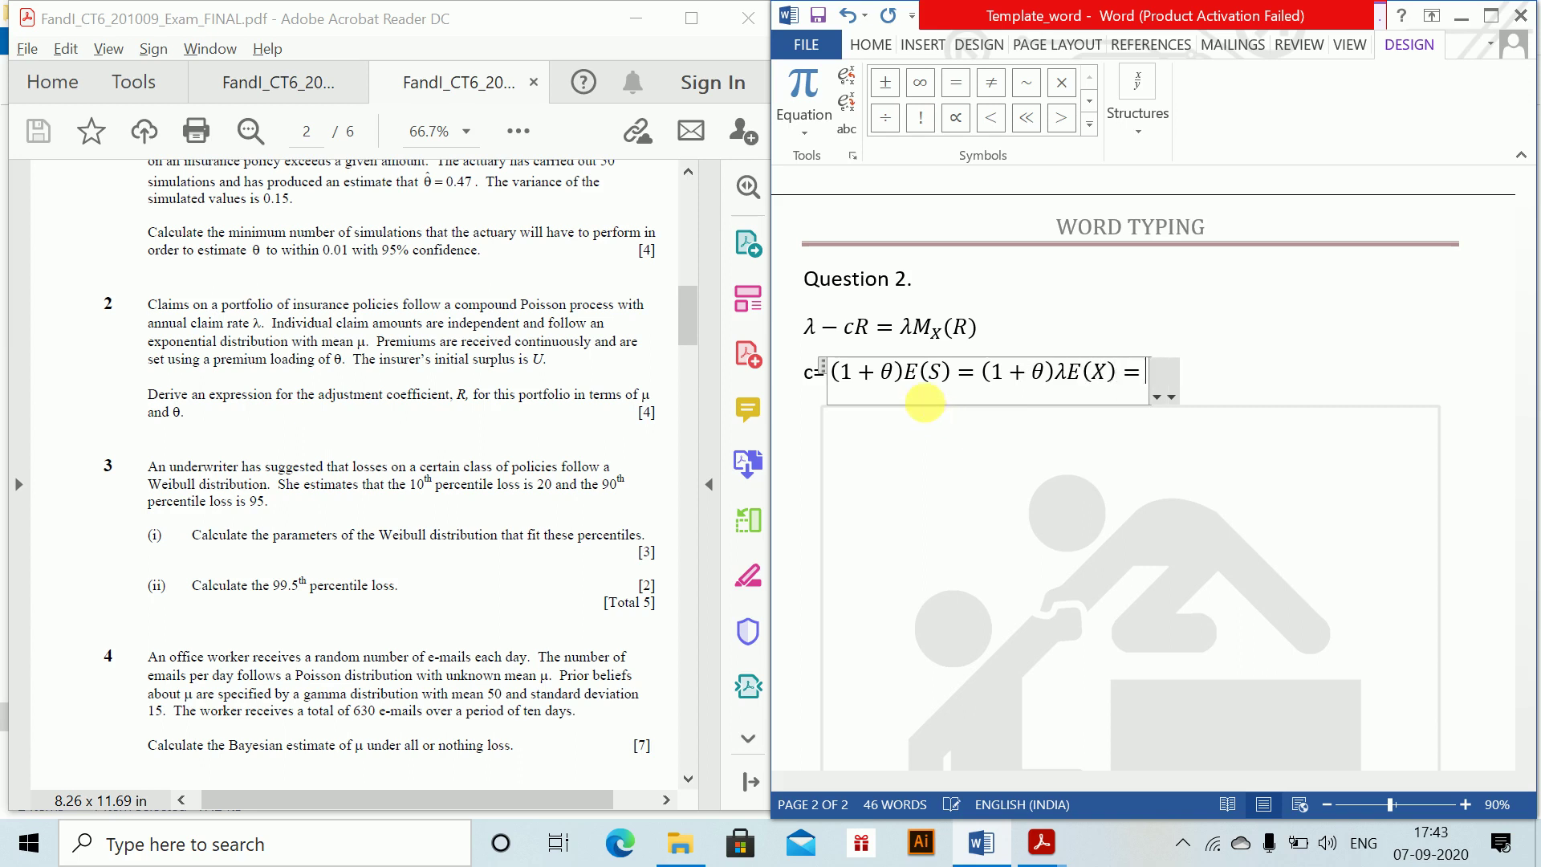
pyautogui.write('+')
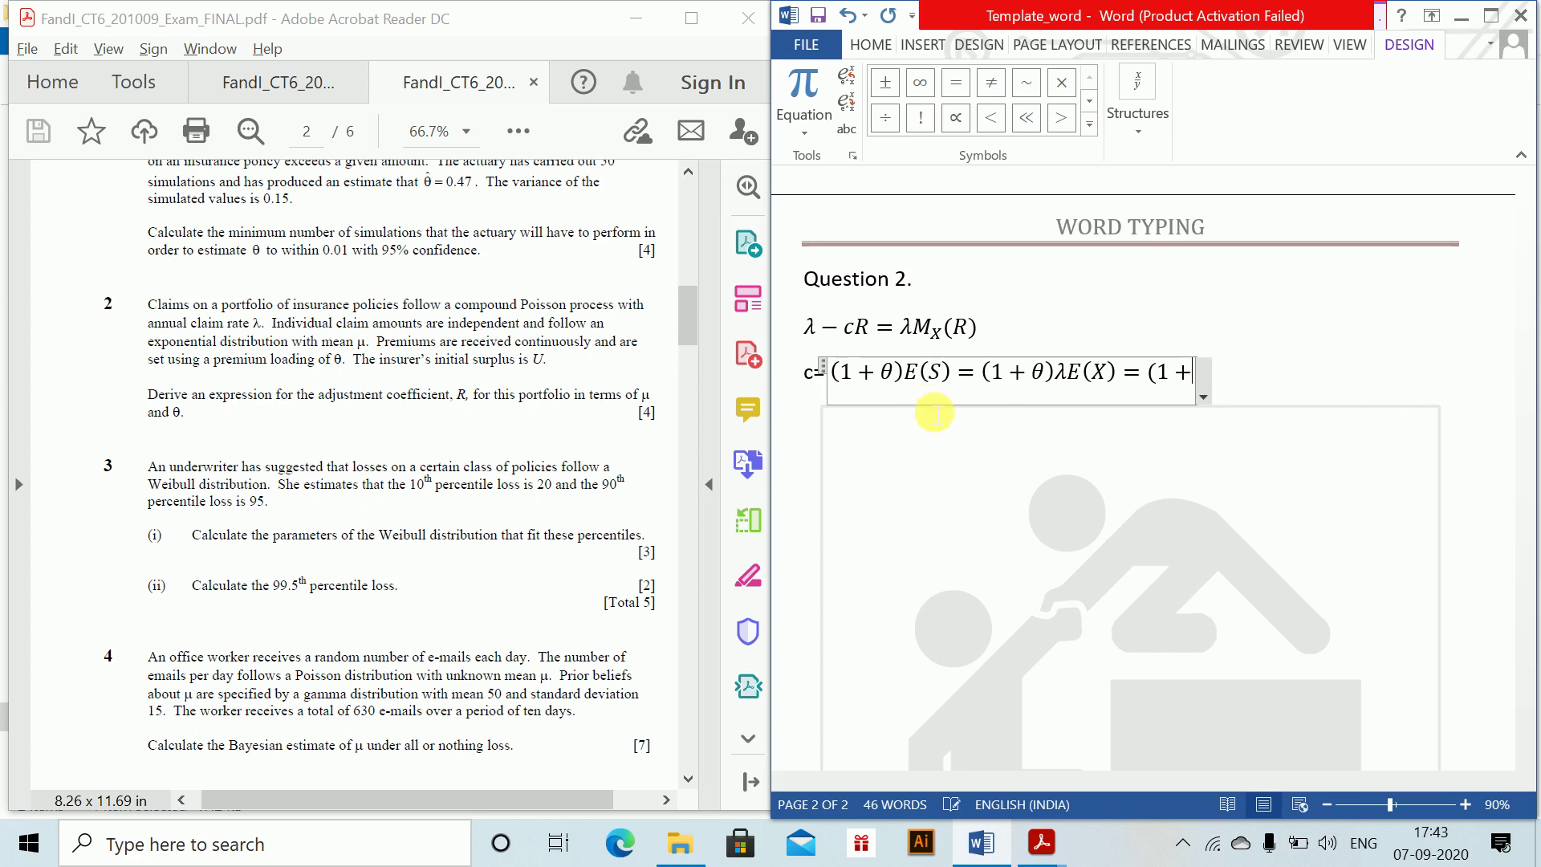
pyautogui.write('\theta )')
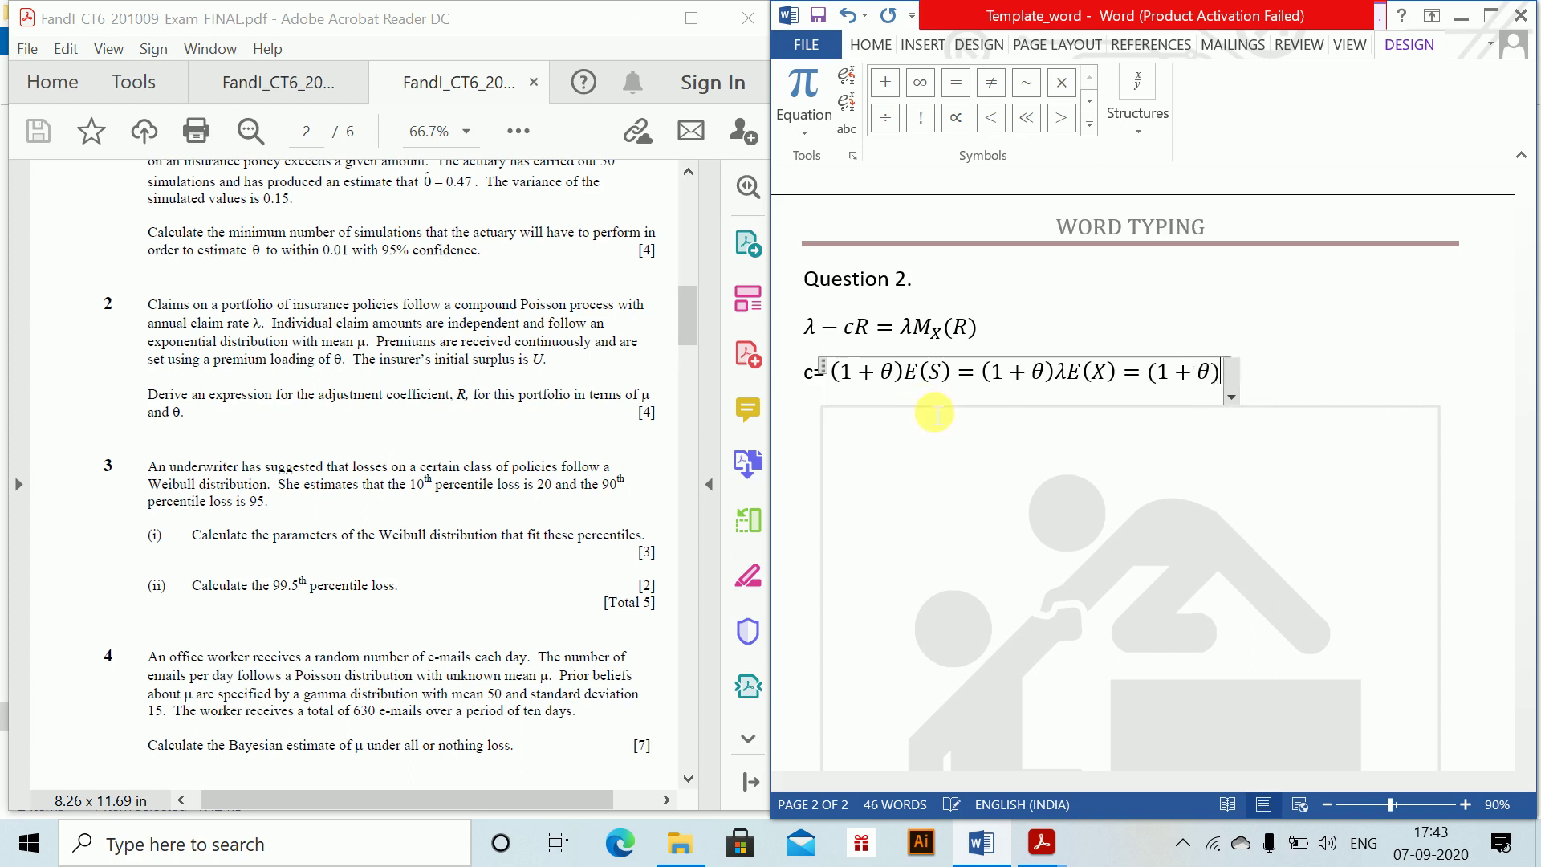
pyautogui.write('\\lamb')
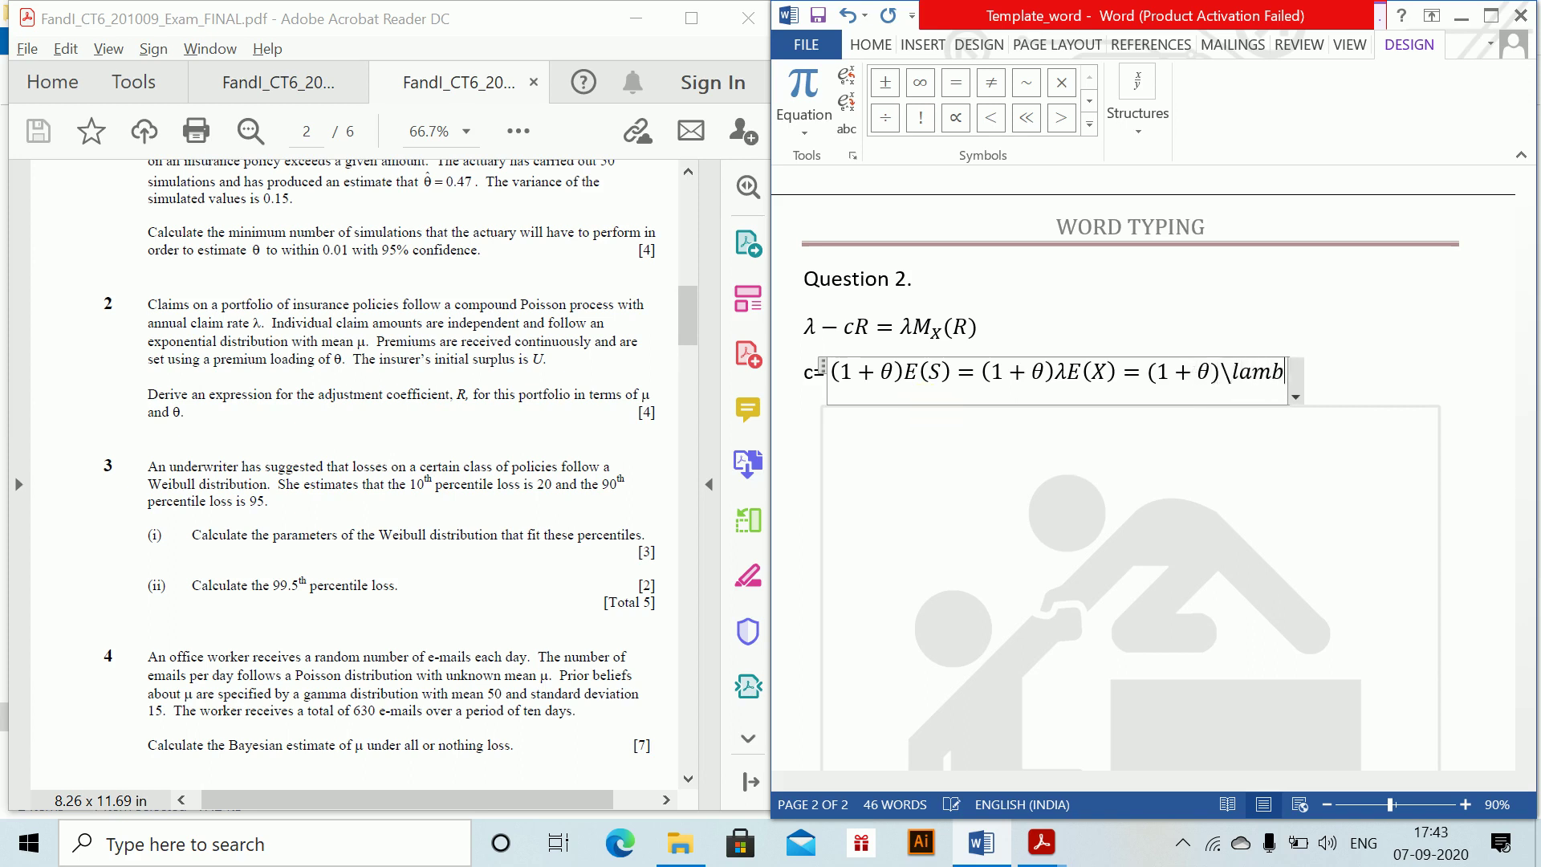
pyautogui.write('da \\mu')
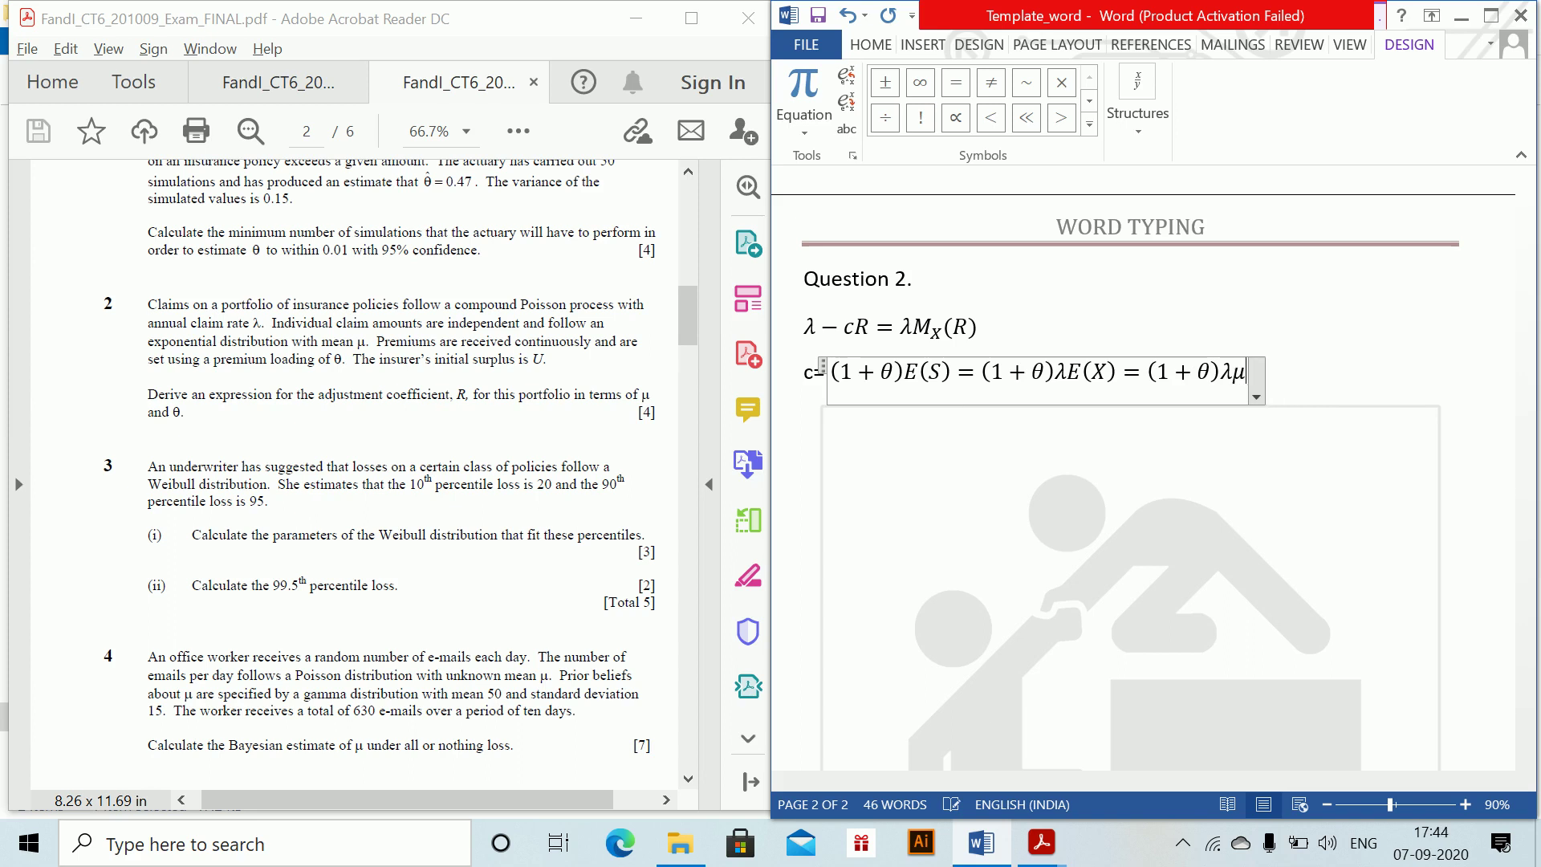
pyautogui.click(929, 413)
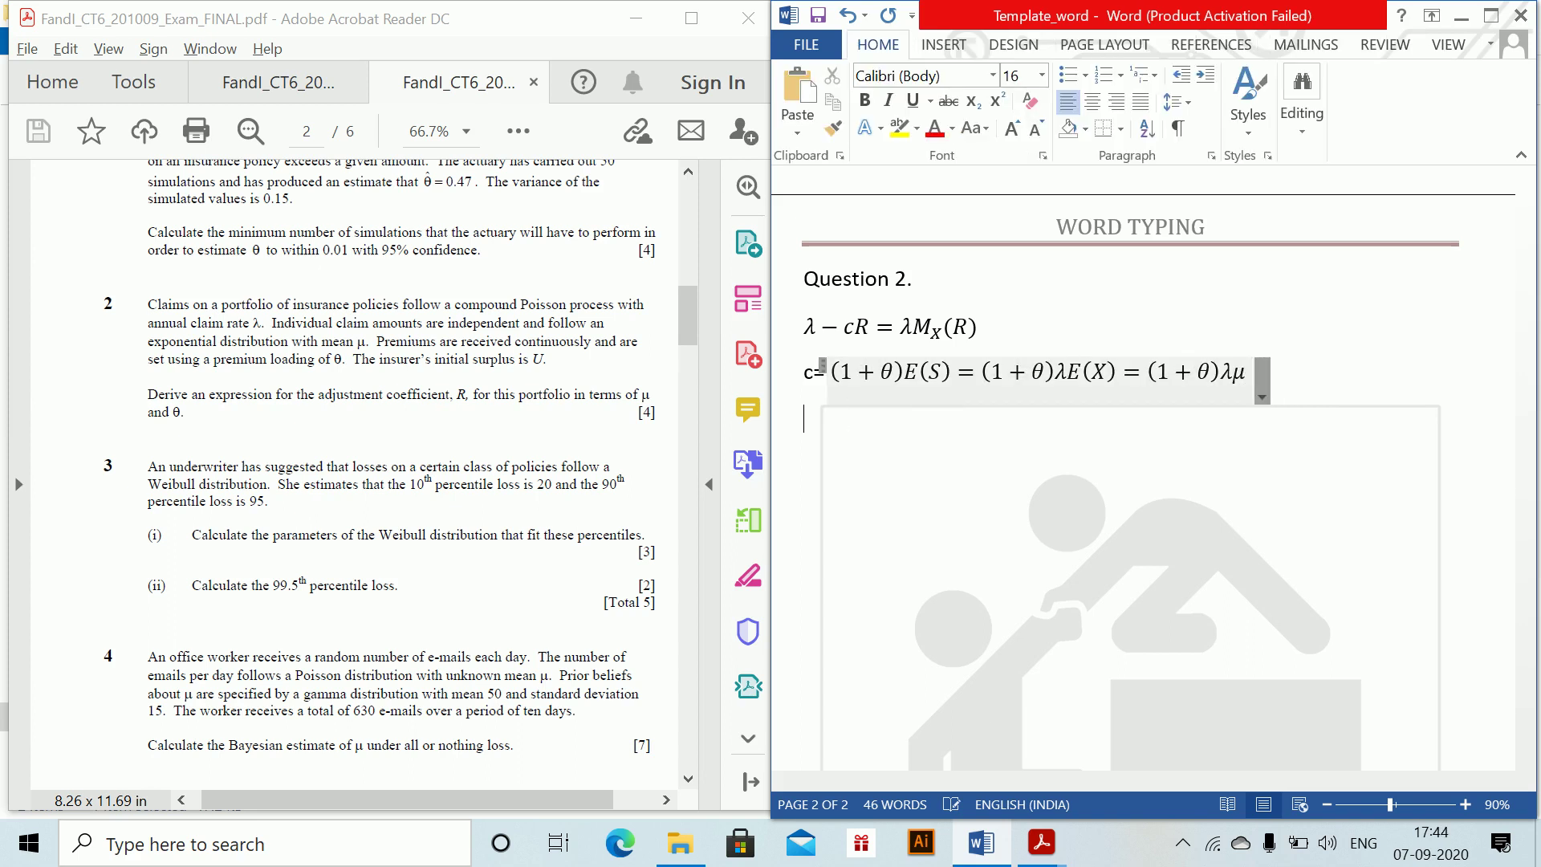
# - Write "and" below the equation for c, then begin an equation on the following line with M_X(R) =, with X as a subscript
pyautogui.write('and')
pyautogui.press('Return')
pyautogui.hotkey('alt', '=')
pyautogui.write('M_')
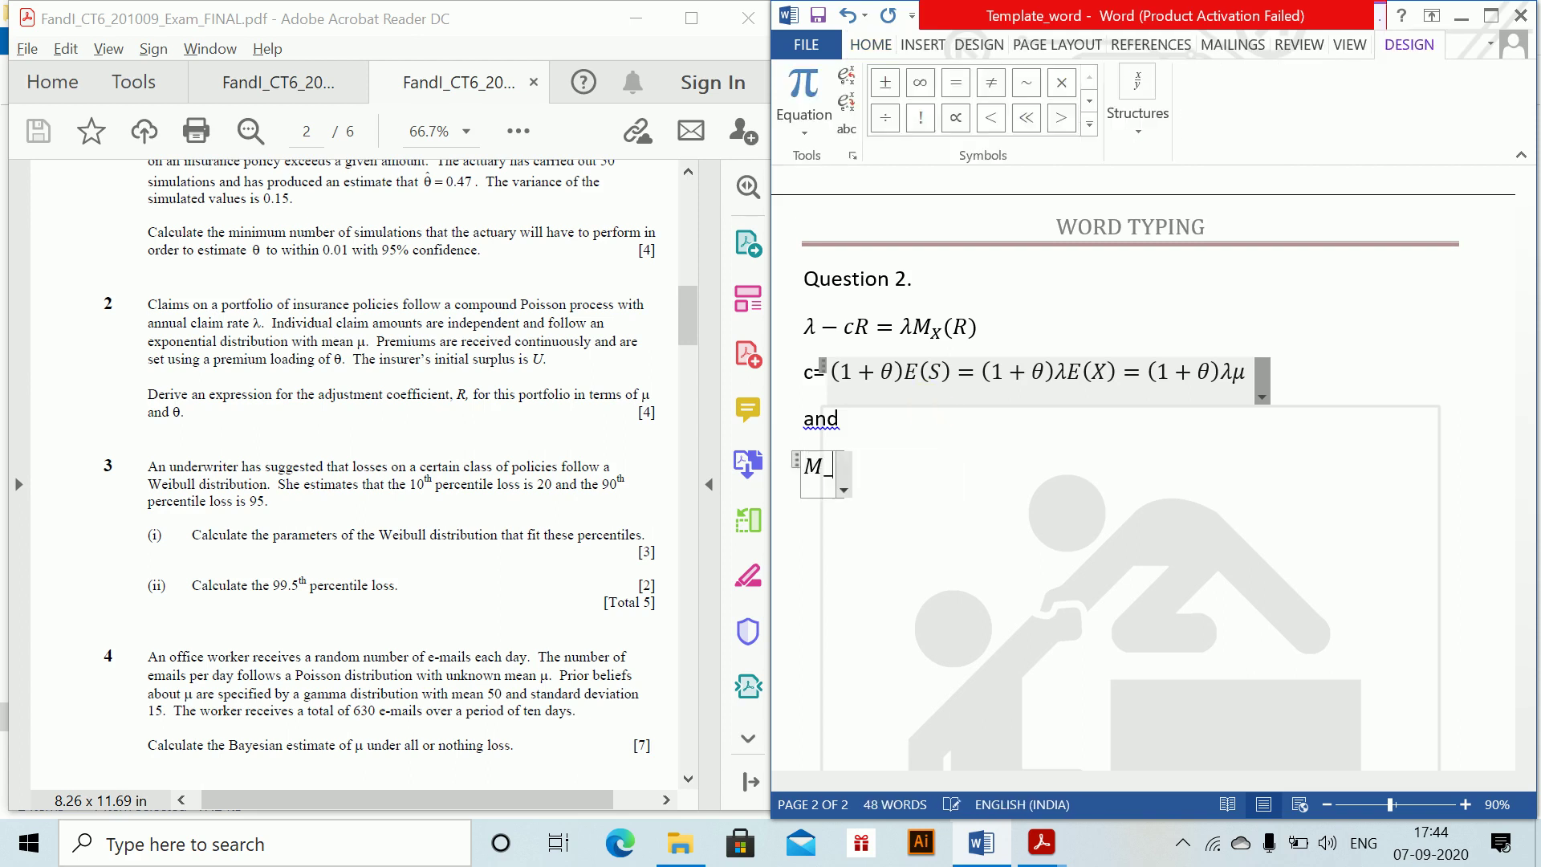
pyautogui.write('X(R')
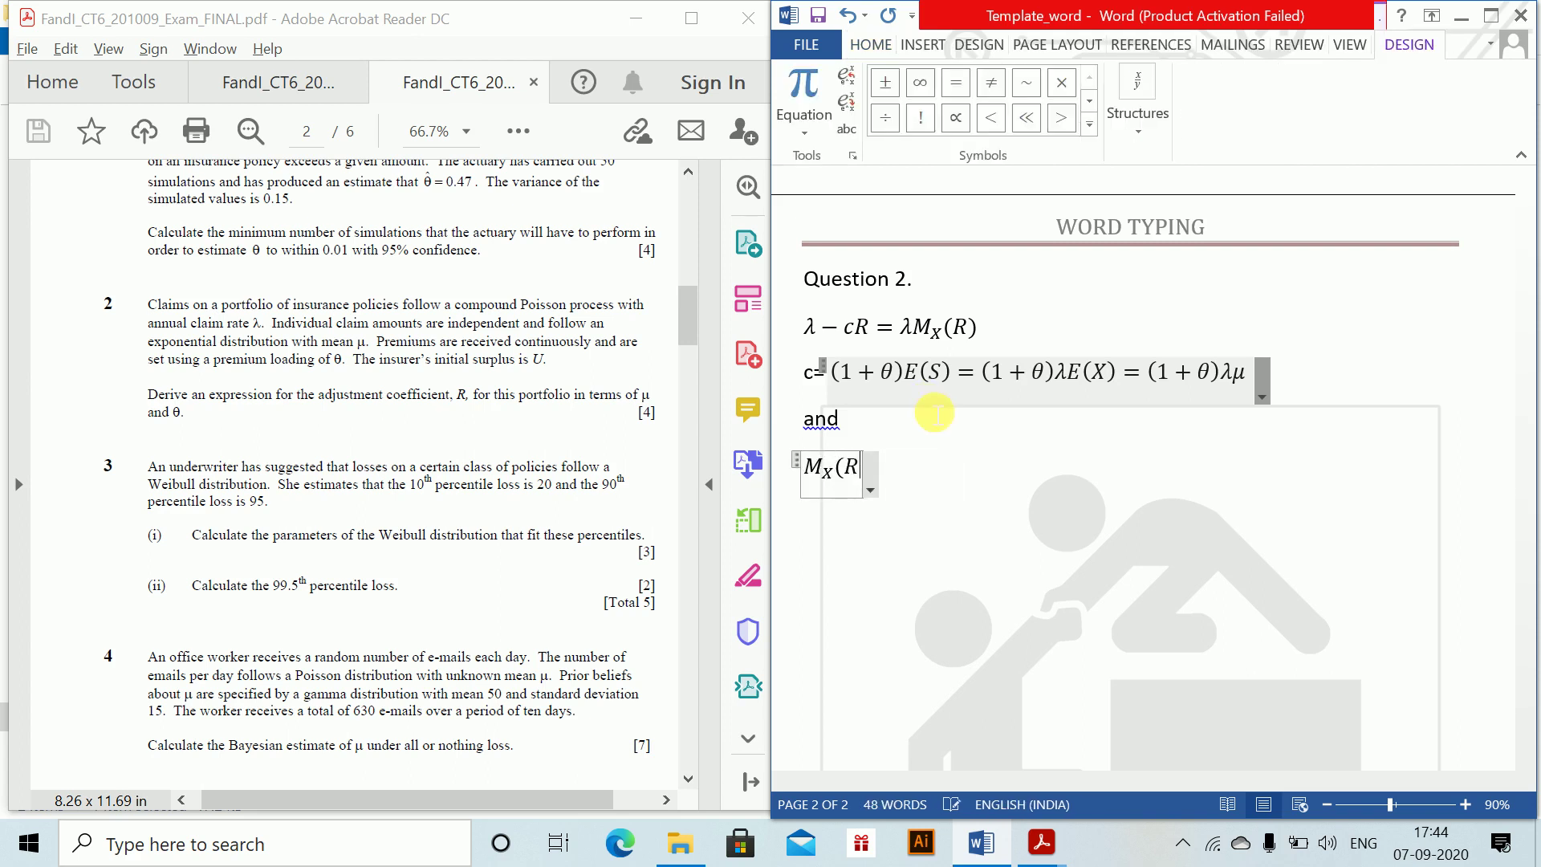
pyautogui.write(')=')
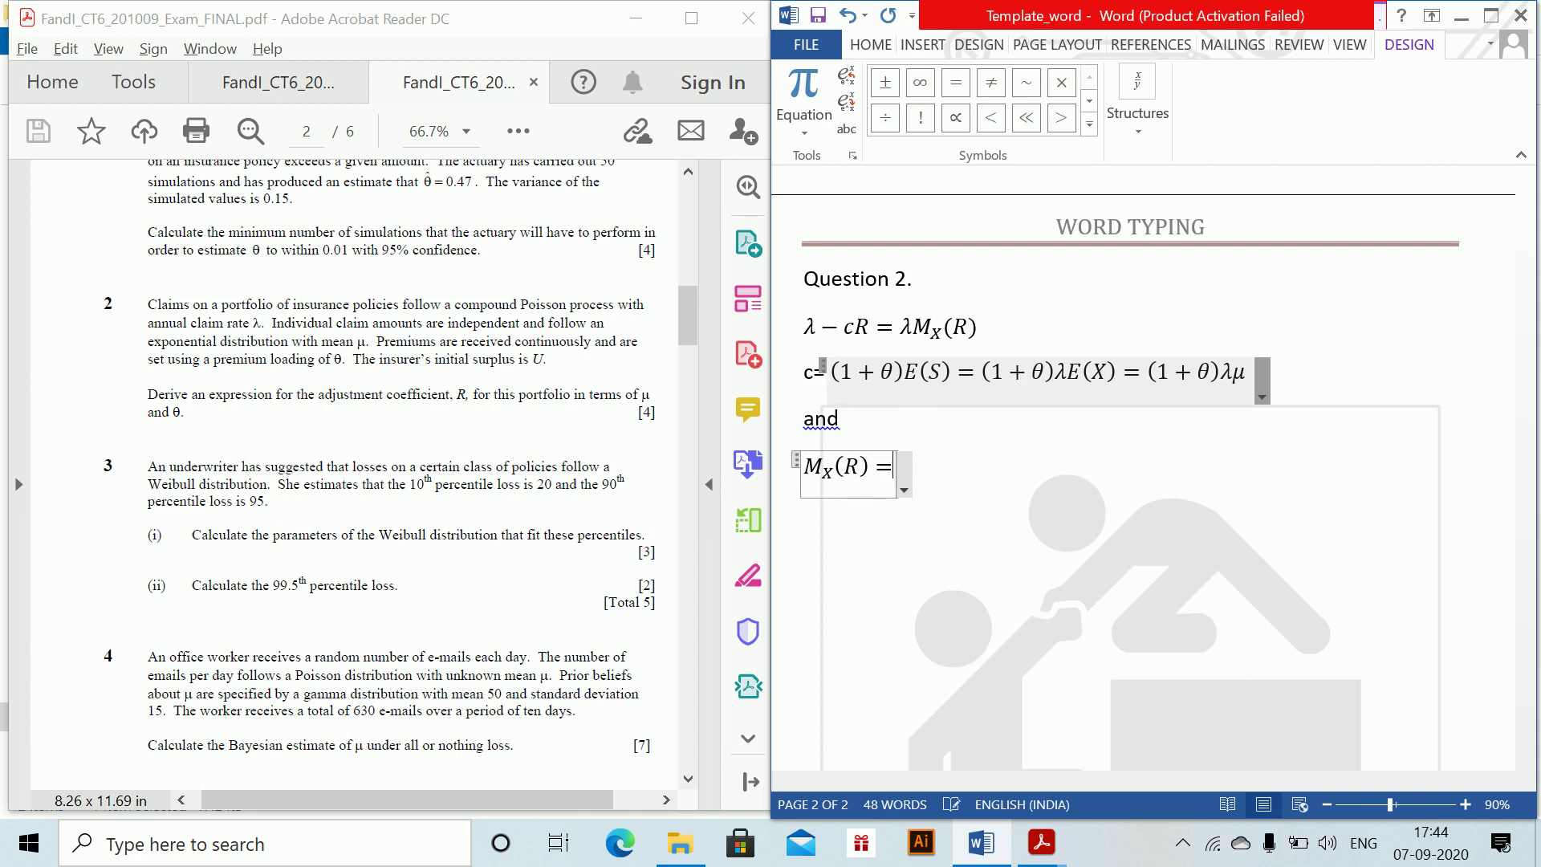
# - Complete the M_X(R) equation with (1 − μR) raised to the power −1 and move to a new line
pyautogui.write('1-')
pyautogui.press('BackSpace')
pyautogui.press('BackSpace')
pyautogui.write('(1-\\mu R')
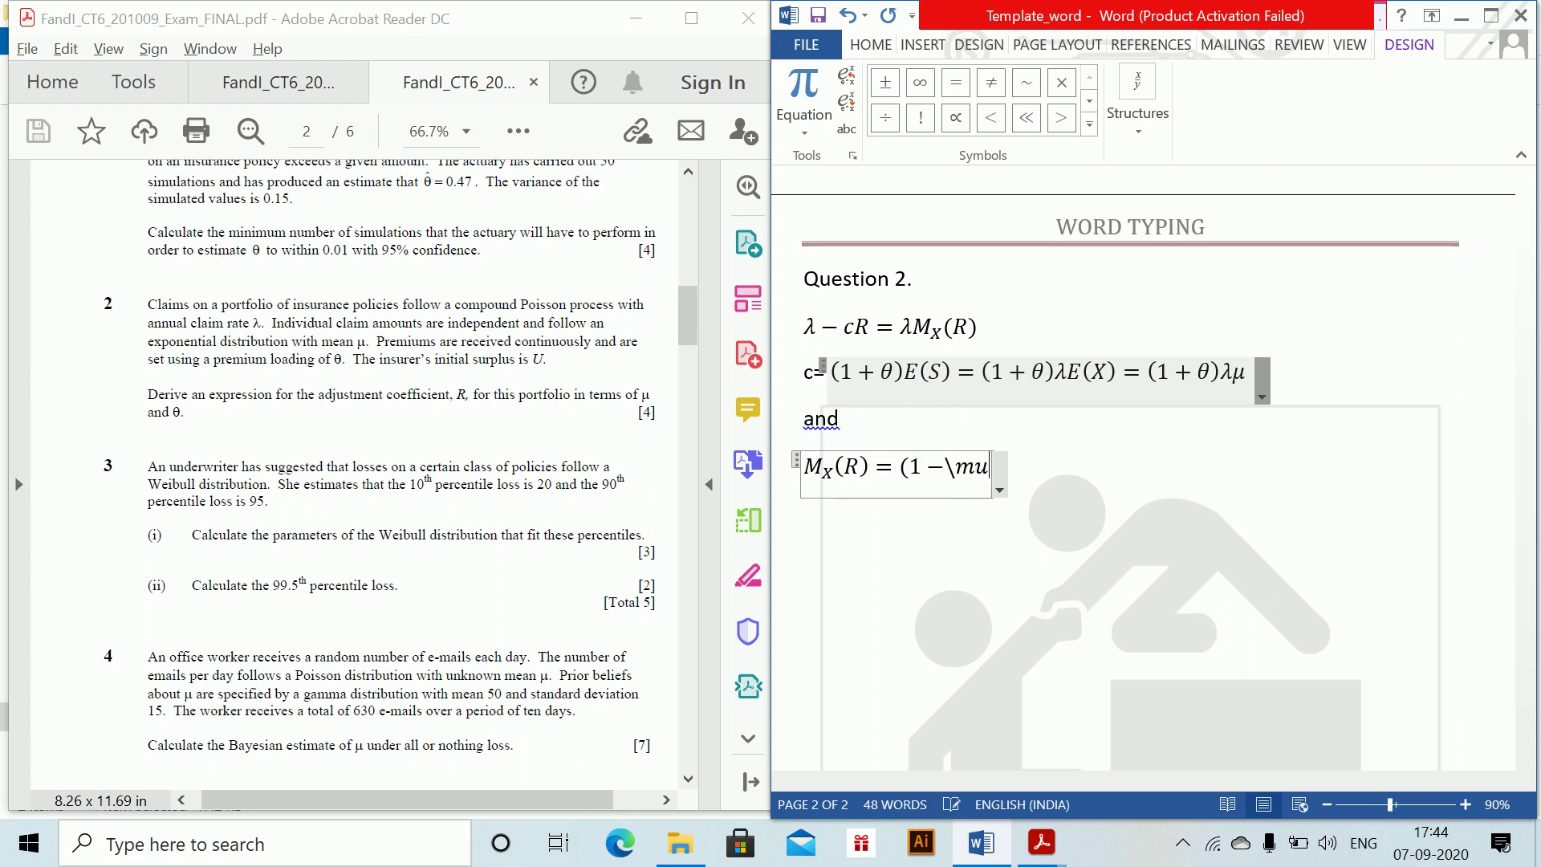
pyautogui.write(')^(')
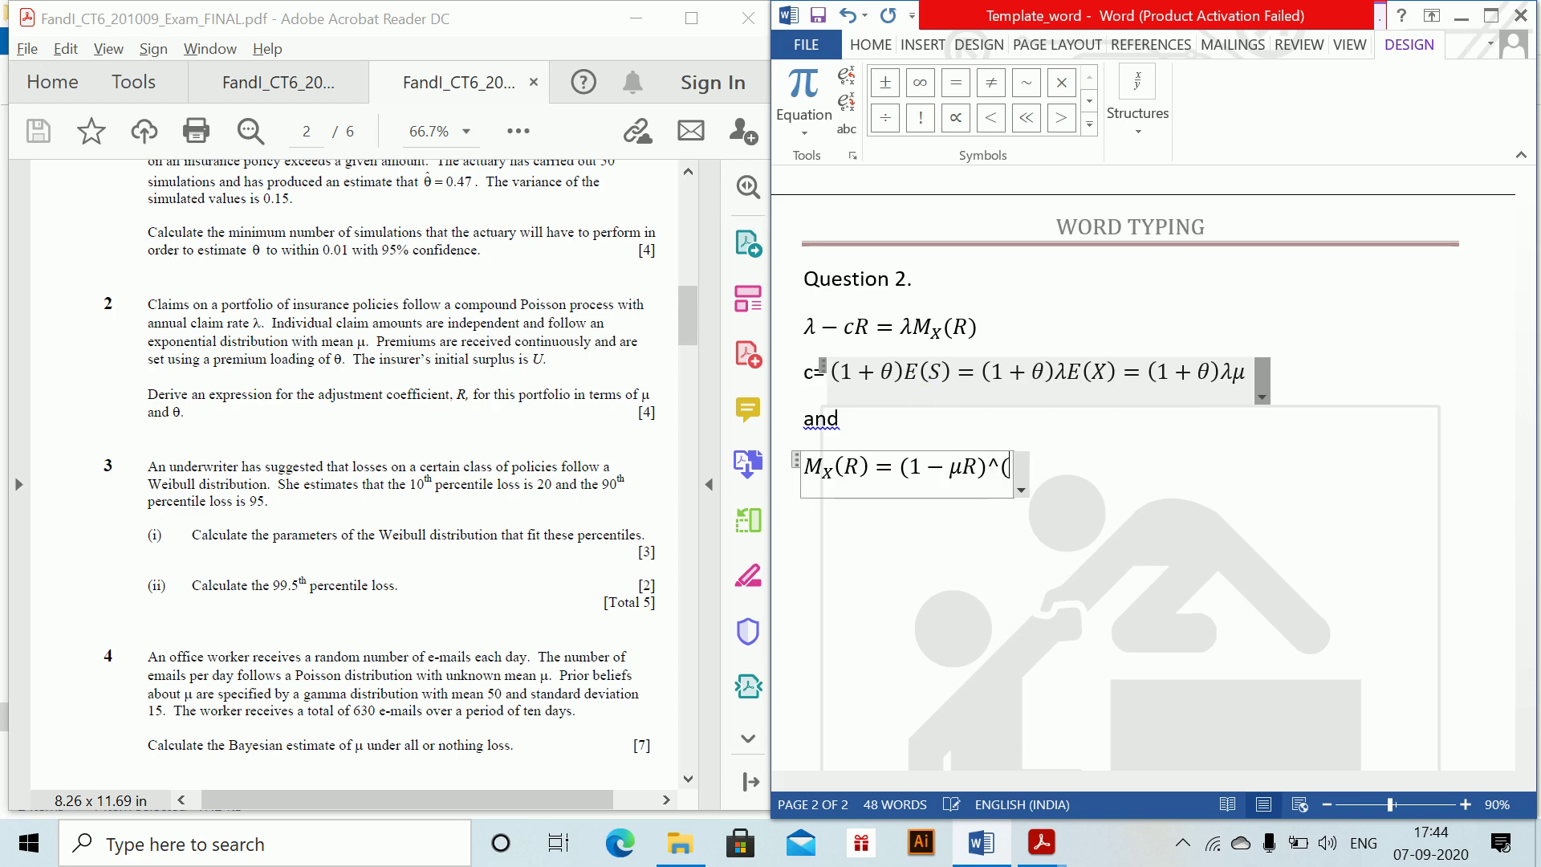
pyautogui.write('-1)')
pyautogui.press('Return')
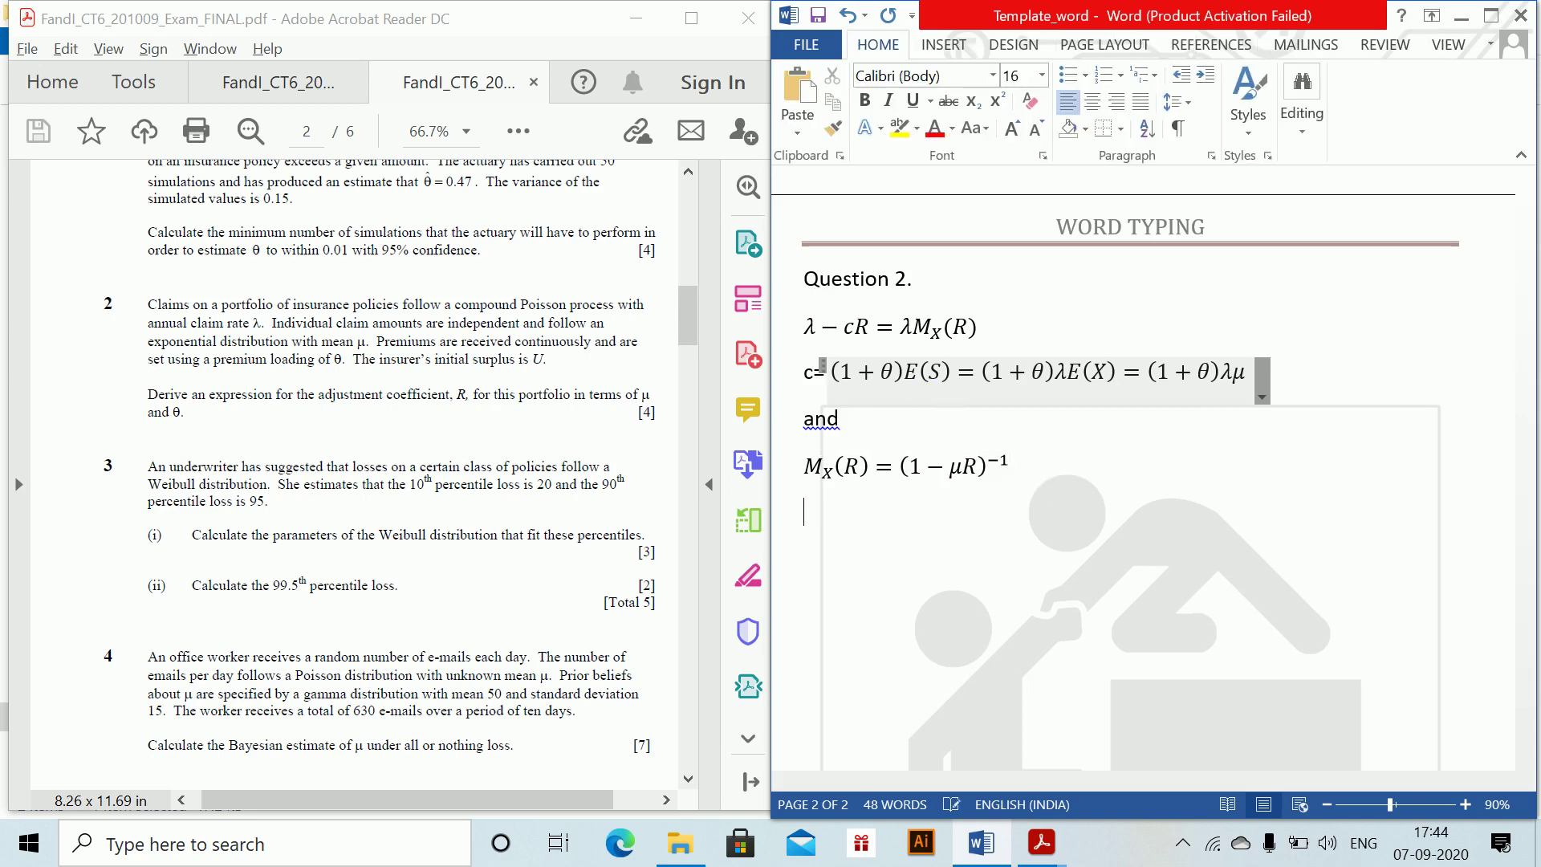
# - Write "Substituting this in equation 1" and begin a new equation below it with λ
pyautogui.write('Substi')
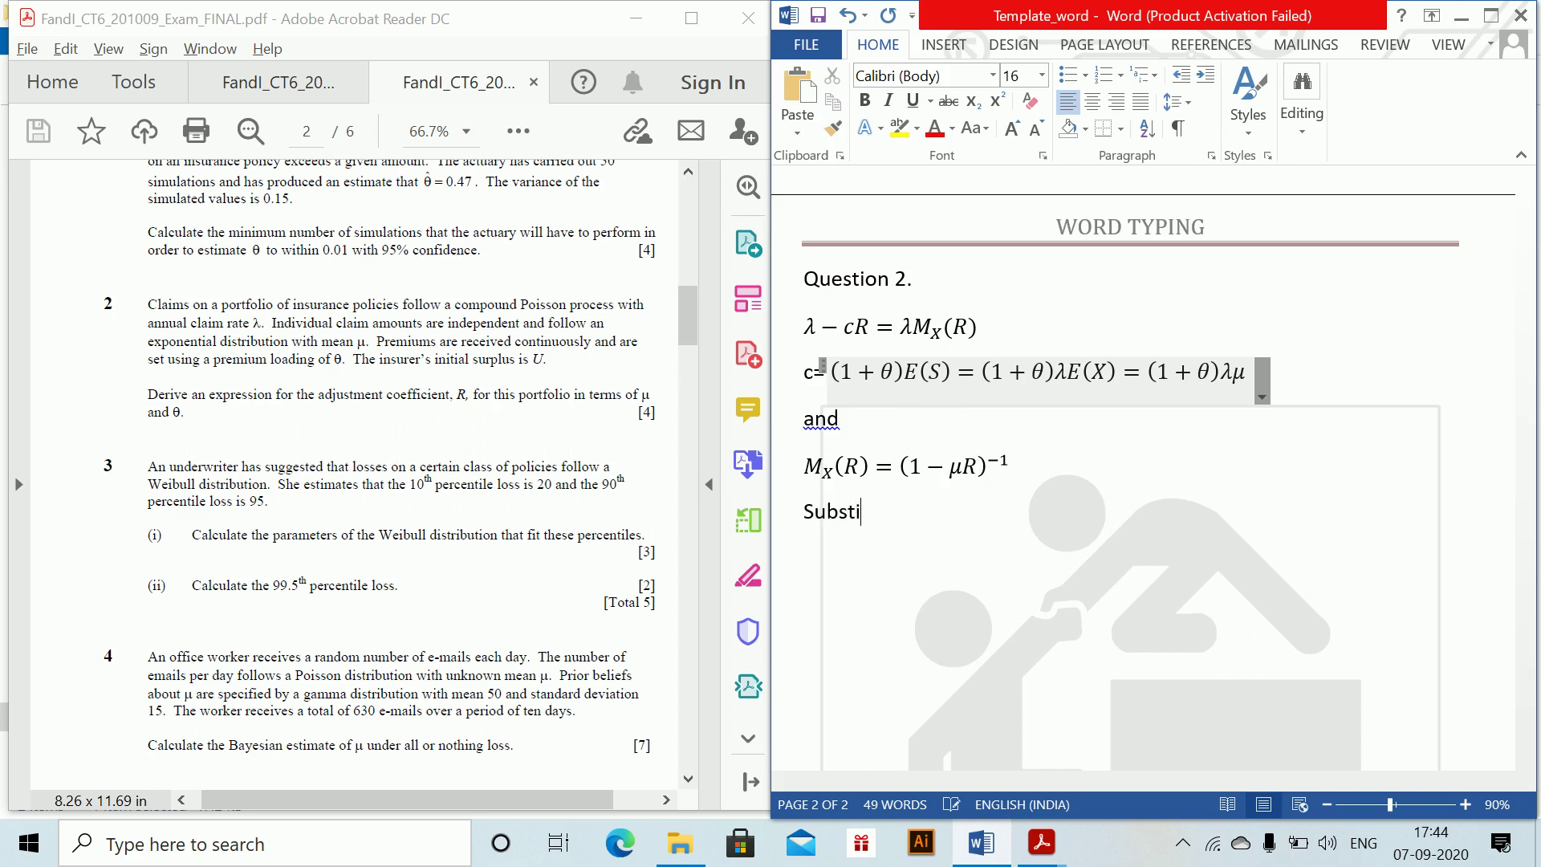
pyautogui.write('tuting this in equatio')
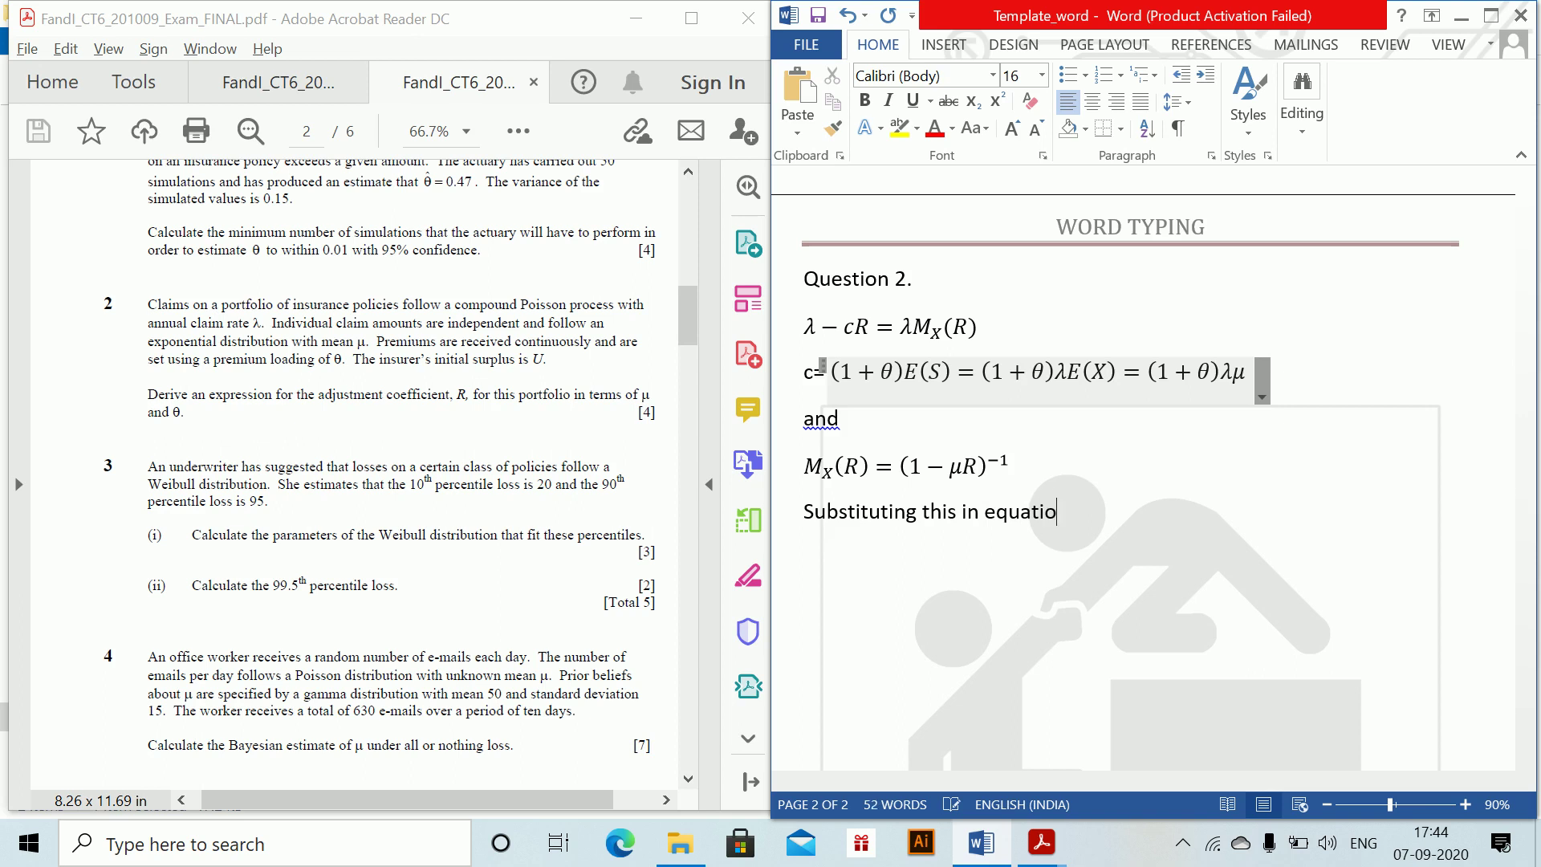
pyautogui.write('n 1')
pyautogui.hotkey('alt', '=')
pyautogui.write('\\l')
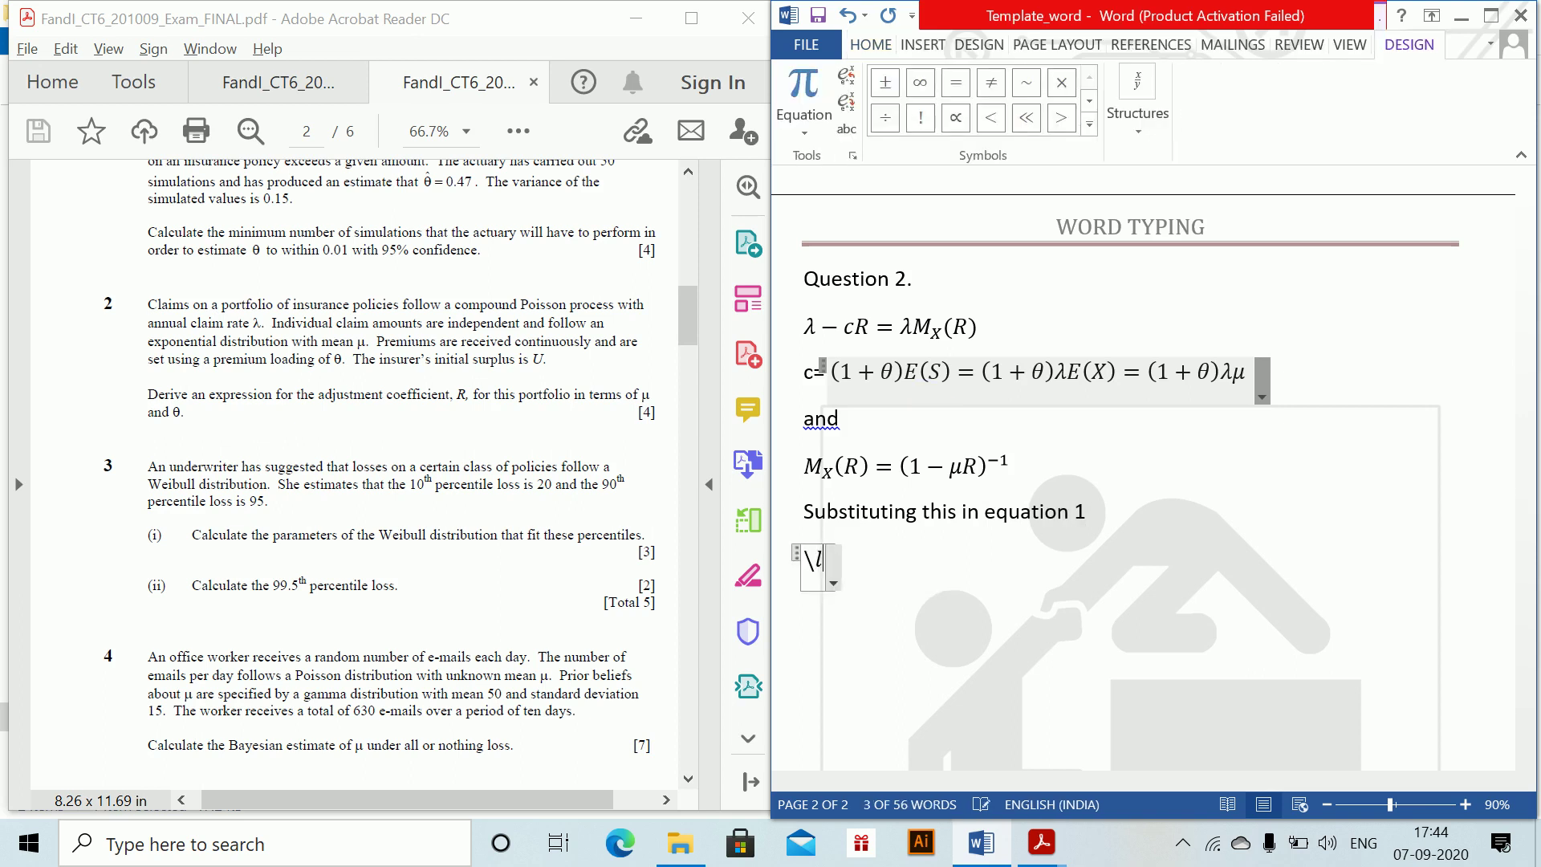
pyautogui.write('ambda')
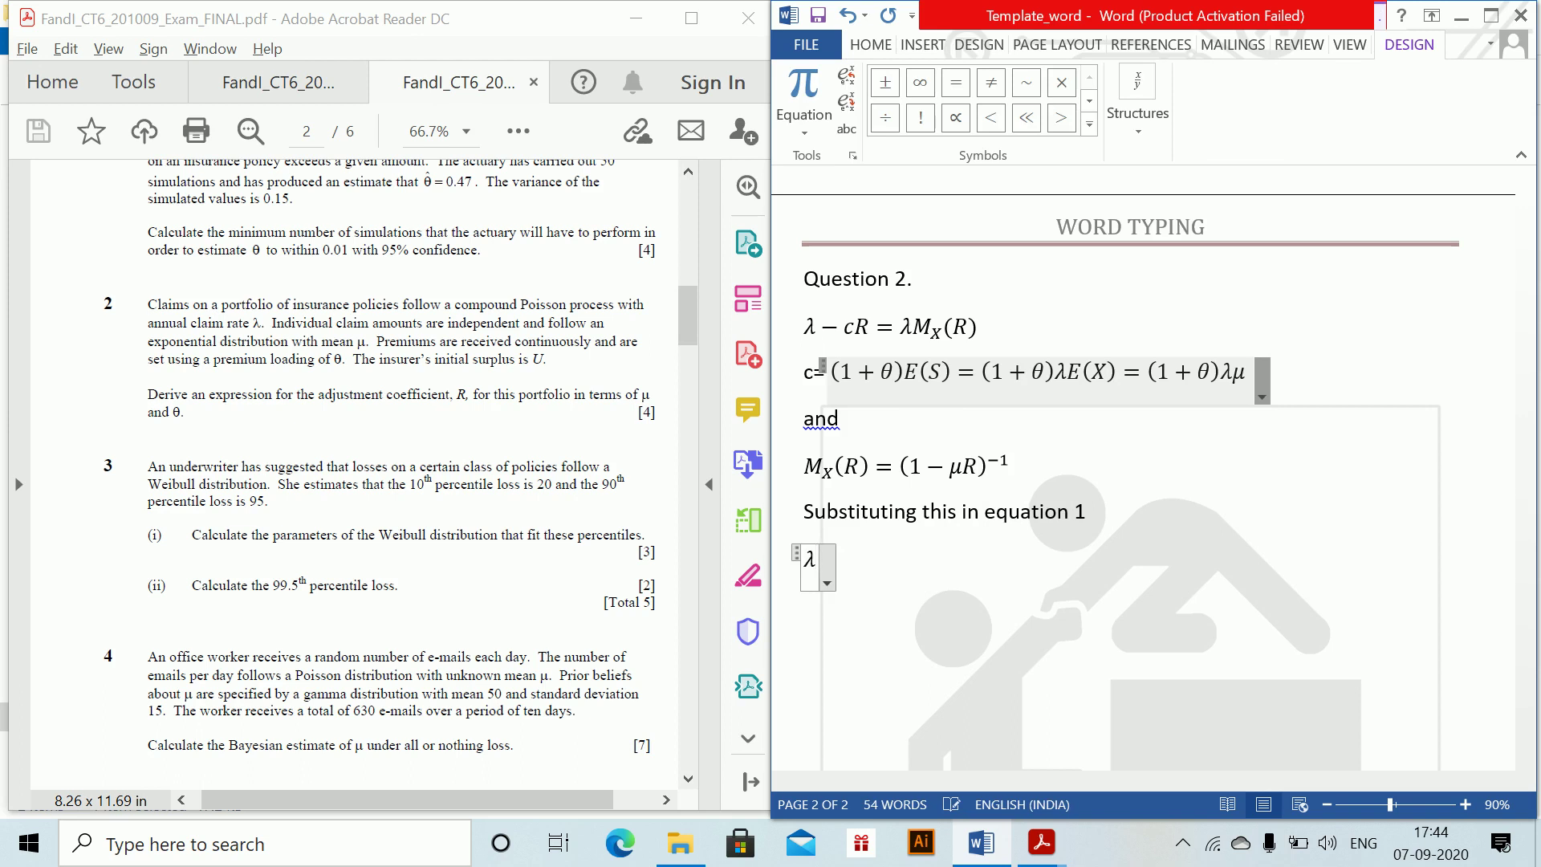
# - Correct the first equation under Question 2 by replacing the minus sign before cR with a plus sign
pyautogui.click(838, 331)
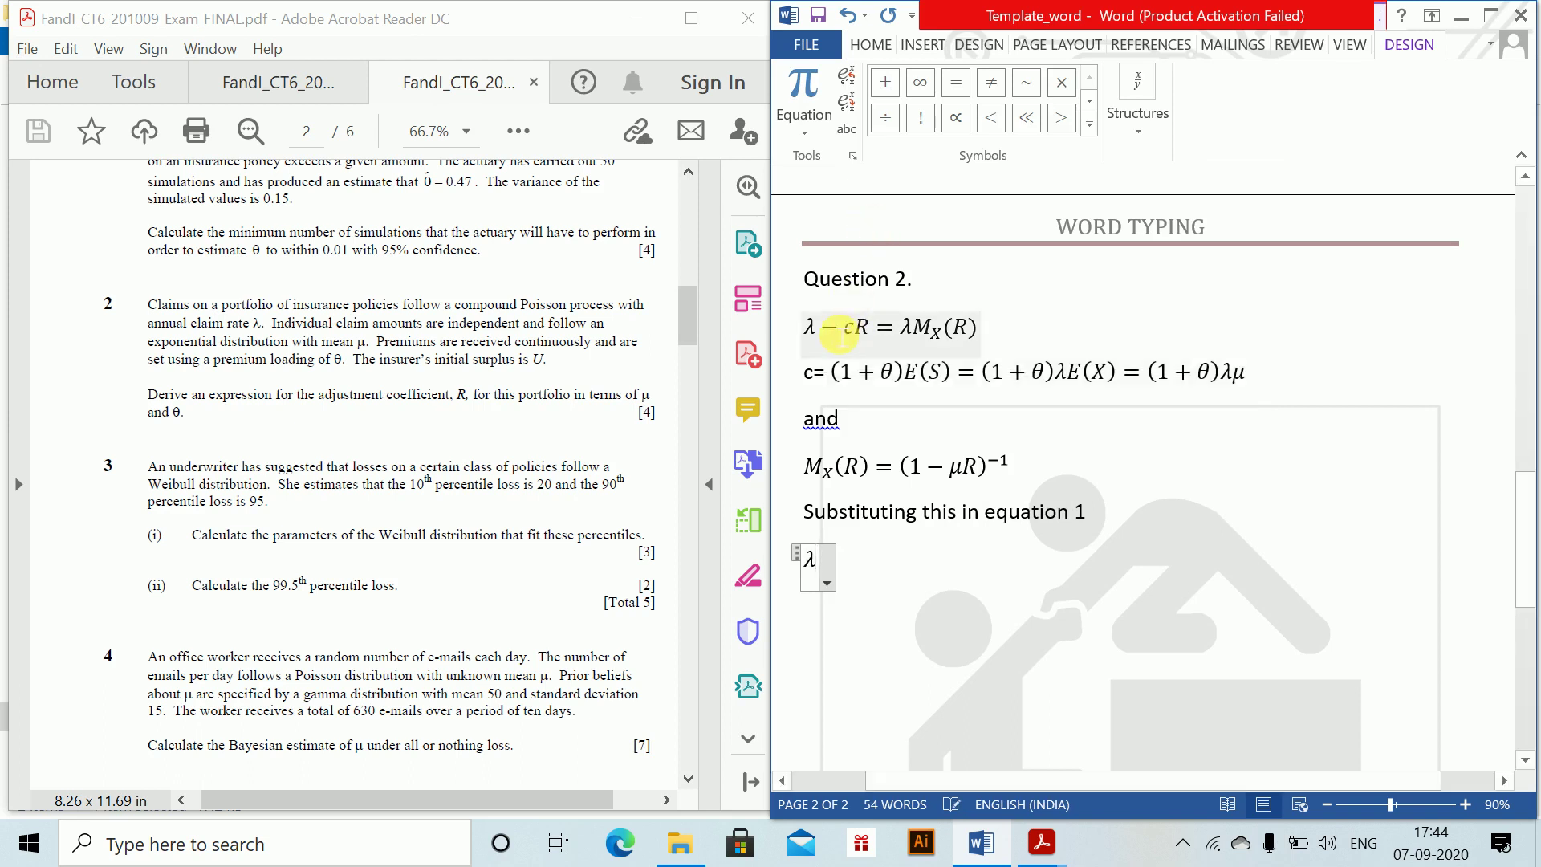
pyautogui.press('BackSpace')
pyautogui.write('+')
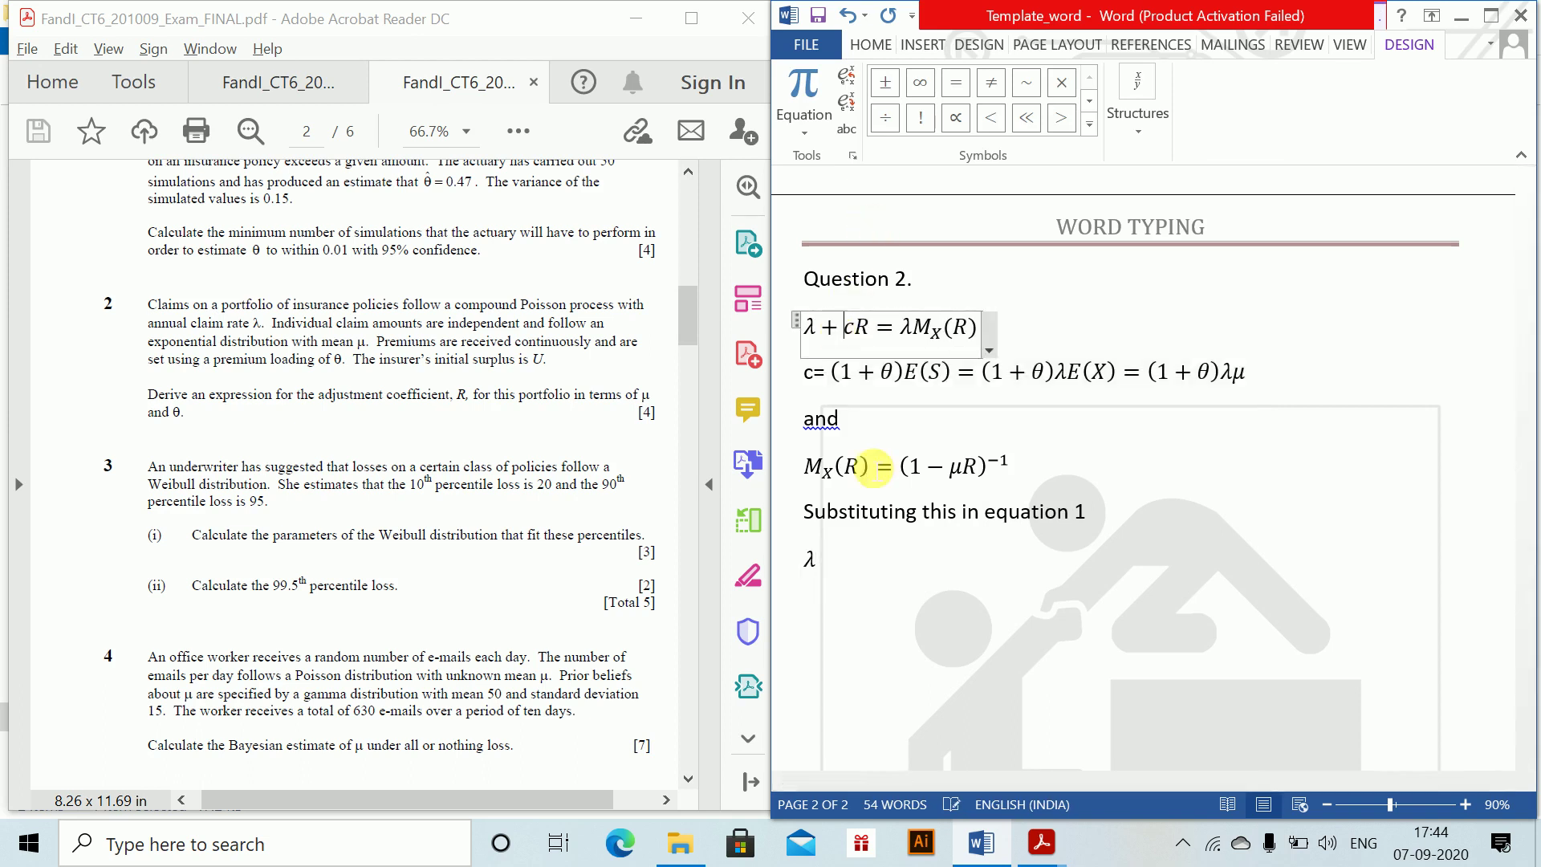
# - Continue the substituted equation after its first λ with + (1 + θ)λμR
pyautogui.click(835, 583)
pyautogui.click(826, 571)
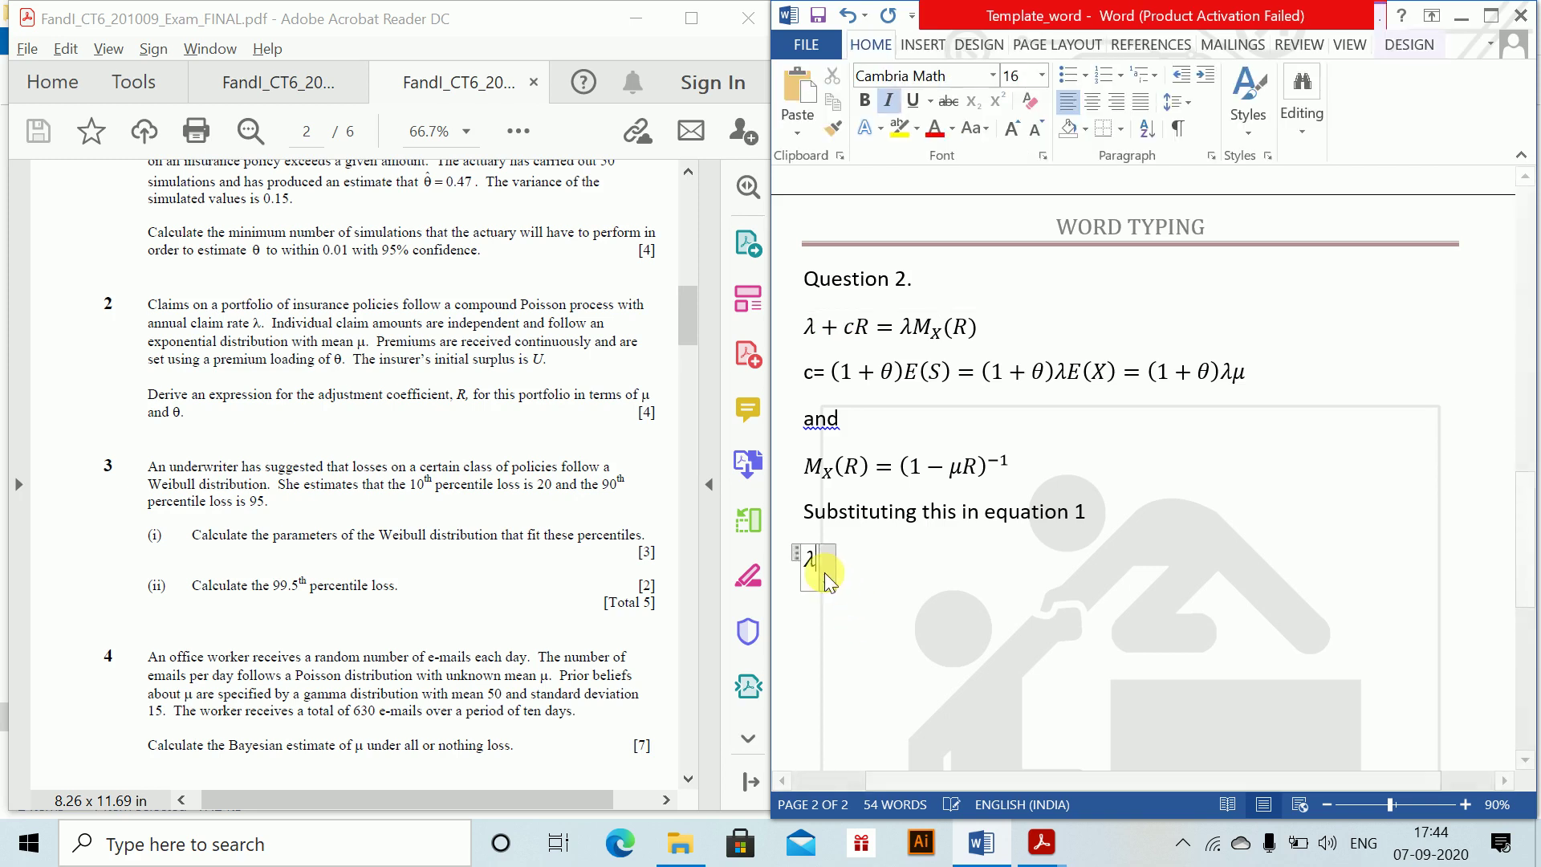
pyautogui.write('+ cR')
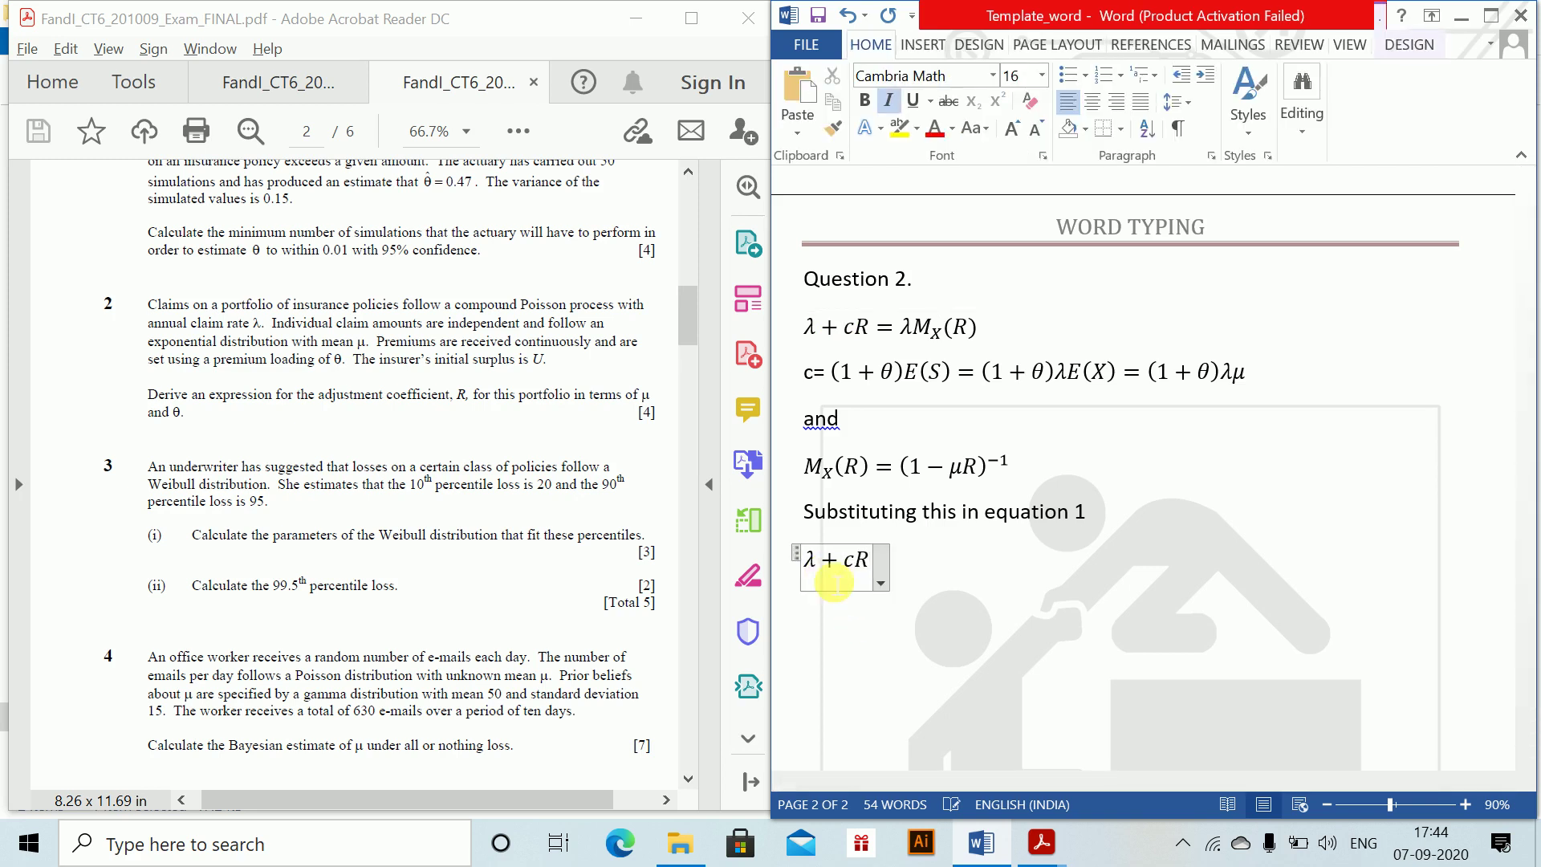
pyautogui.press('BackSpace')
pyautogui.press('BackSpace')
pyautogui.write('(')
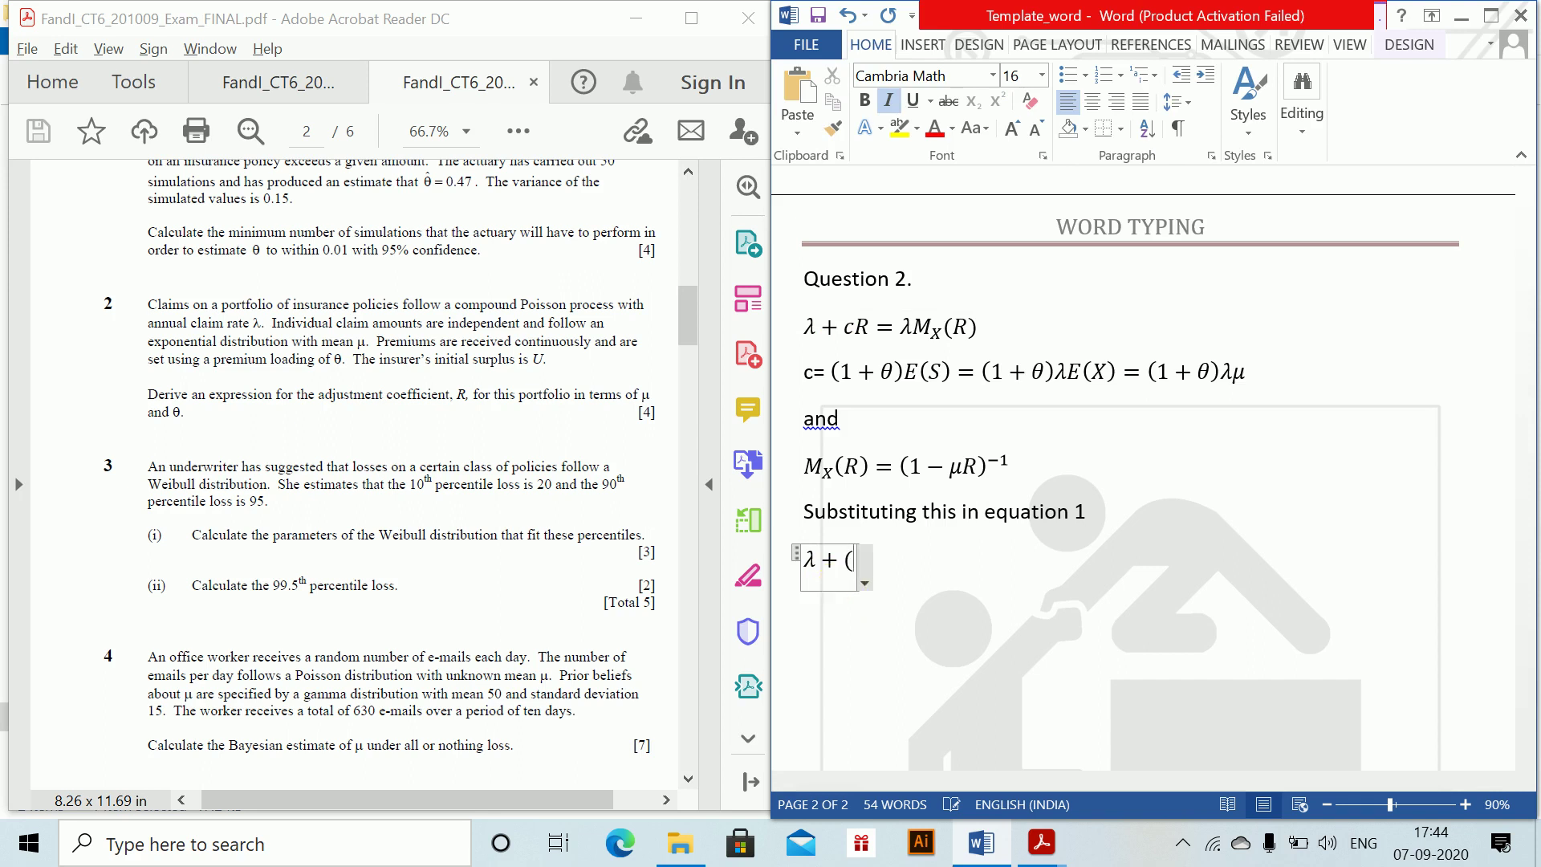
pyautogui.write('1+\theta )')
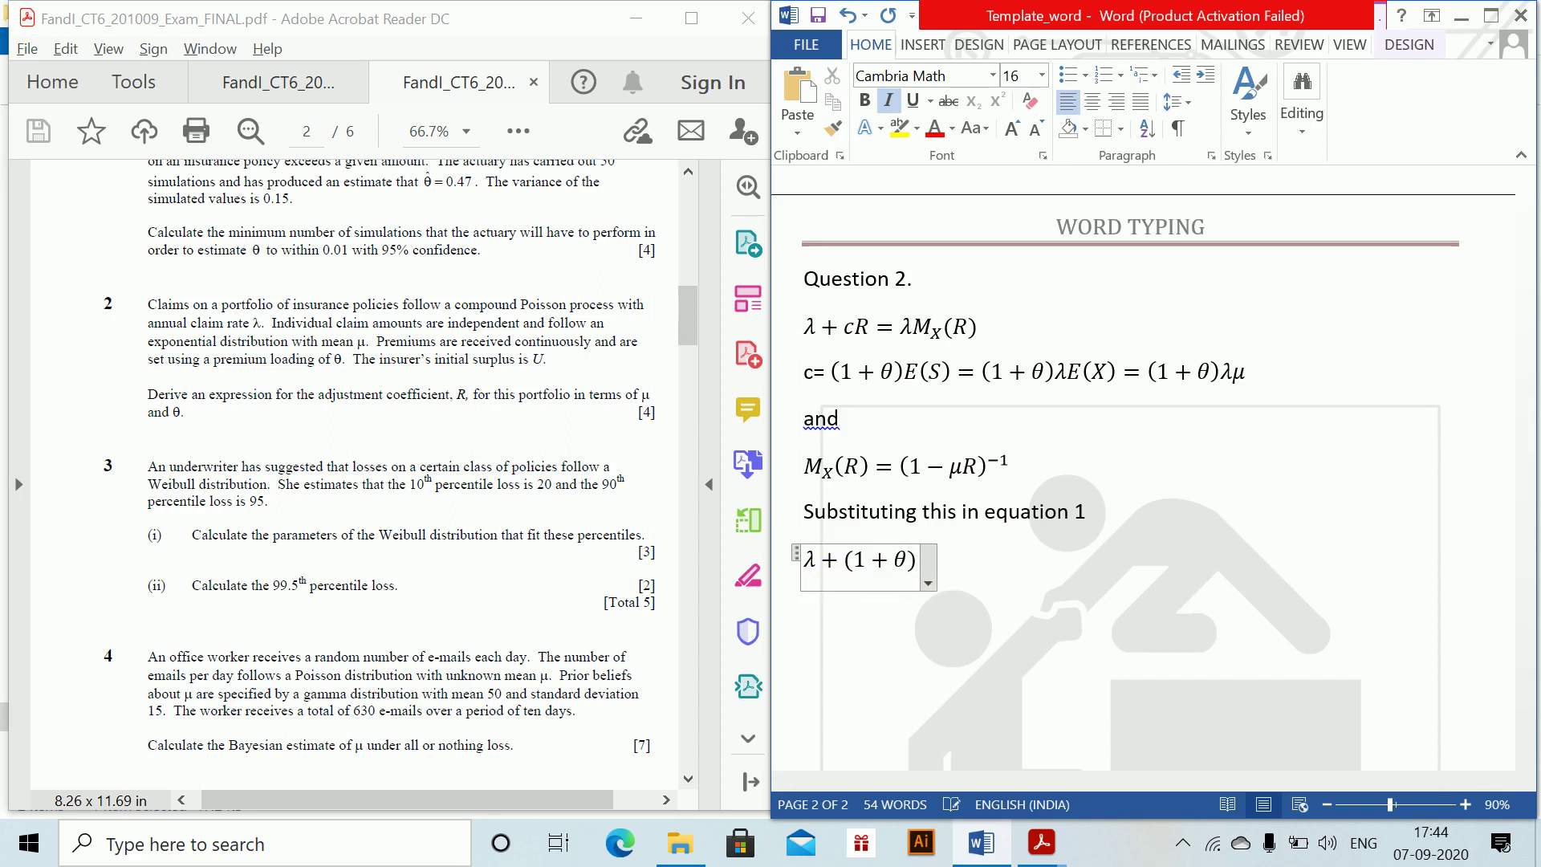
pyautogui.write('\\lambfa')
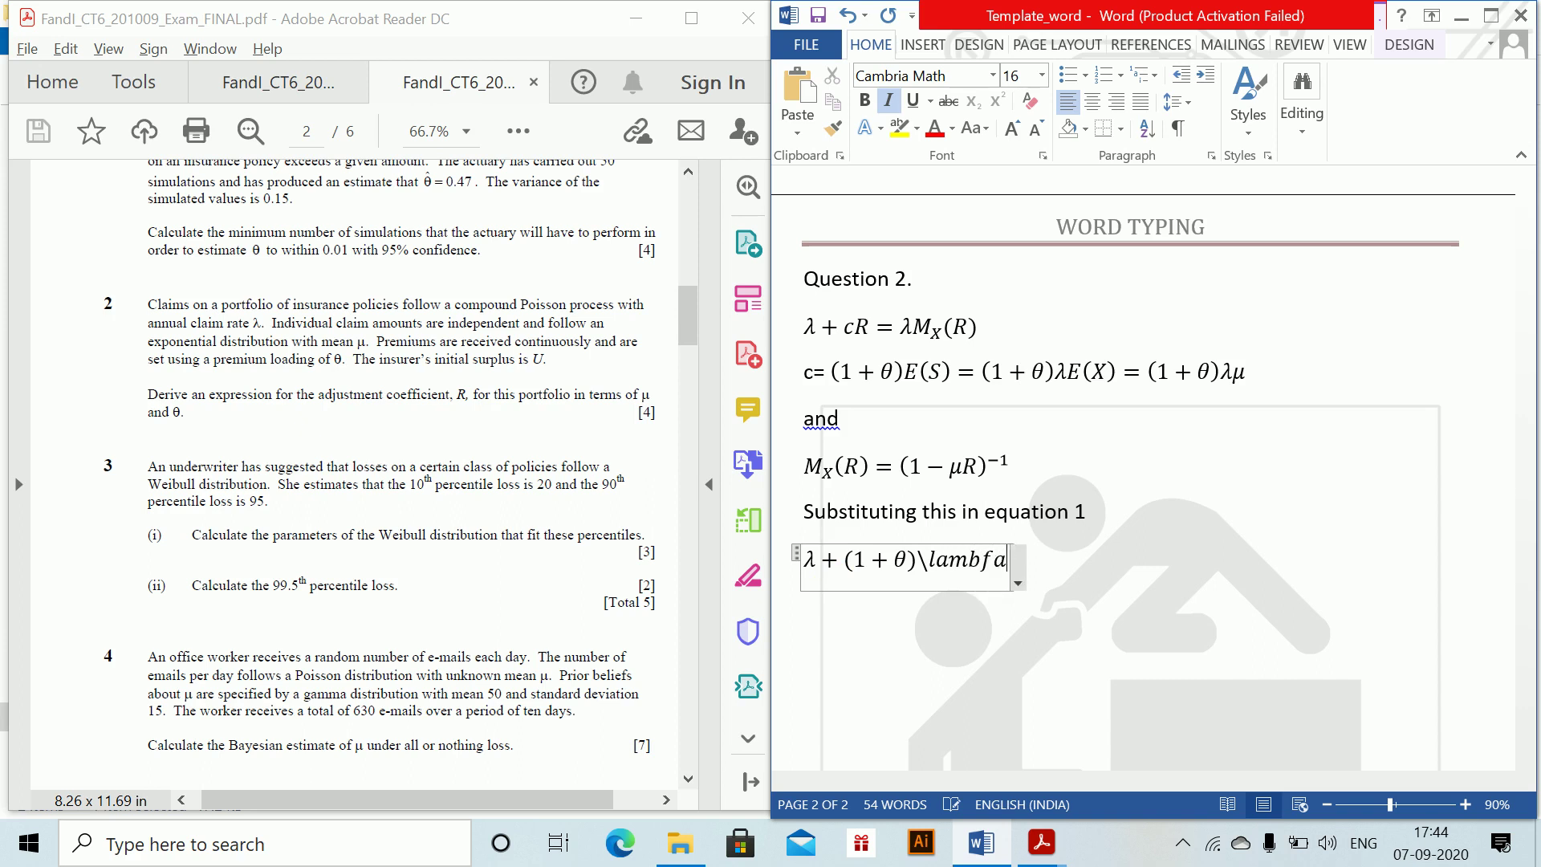
pyautogui.press('BackSpace')
pyautogui.press('BackSpace')
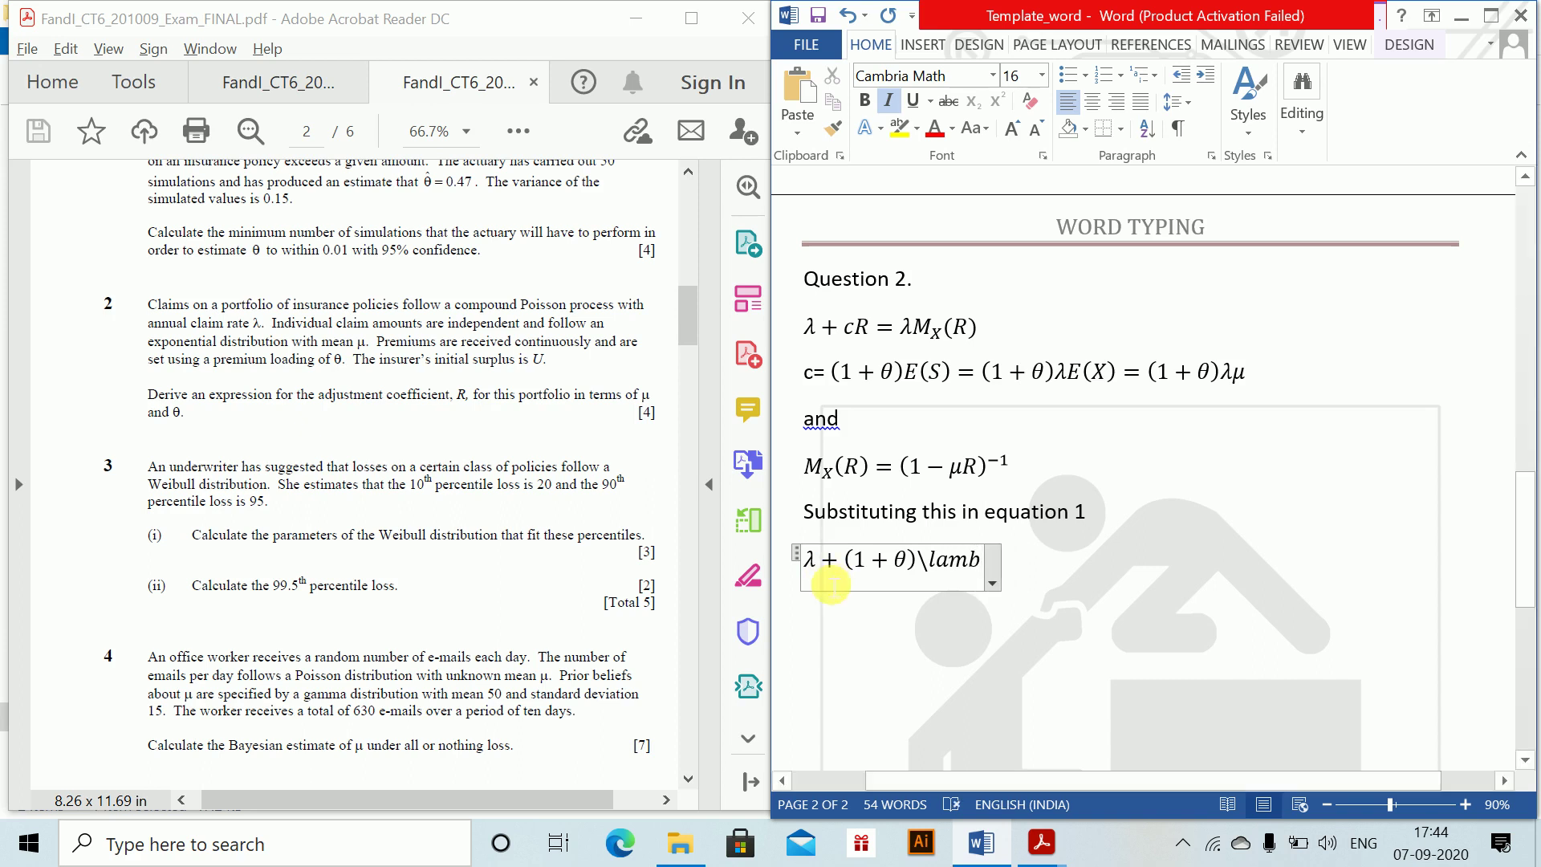
pyautogui.write('da \\mu R')
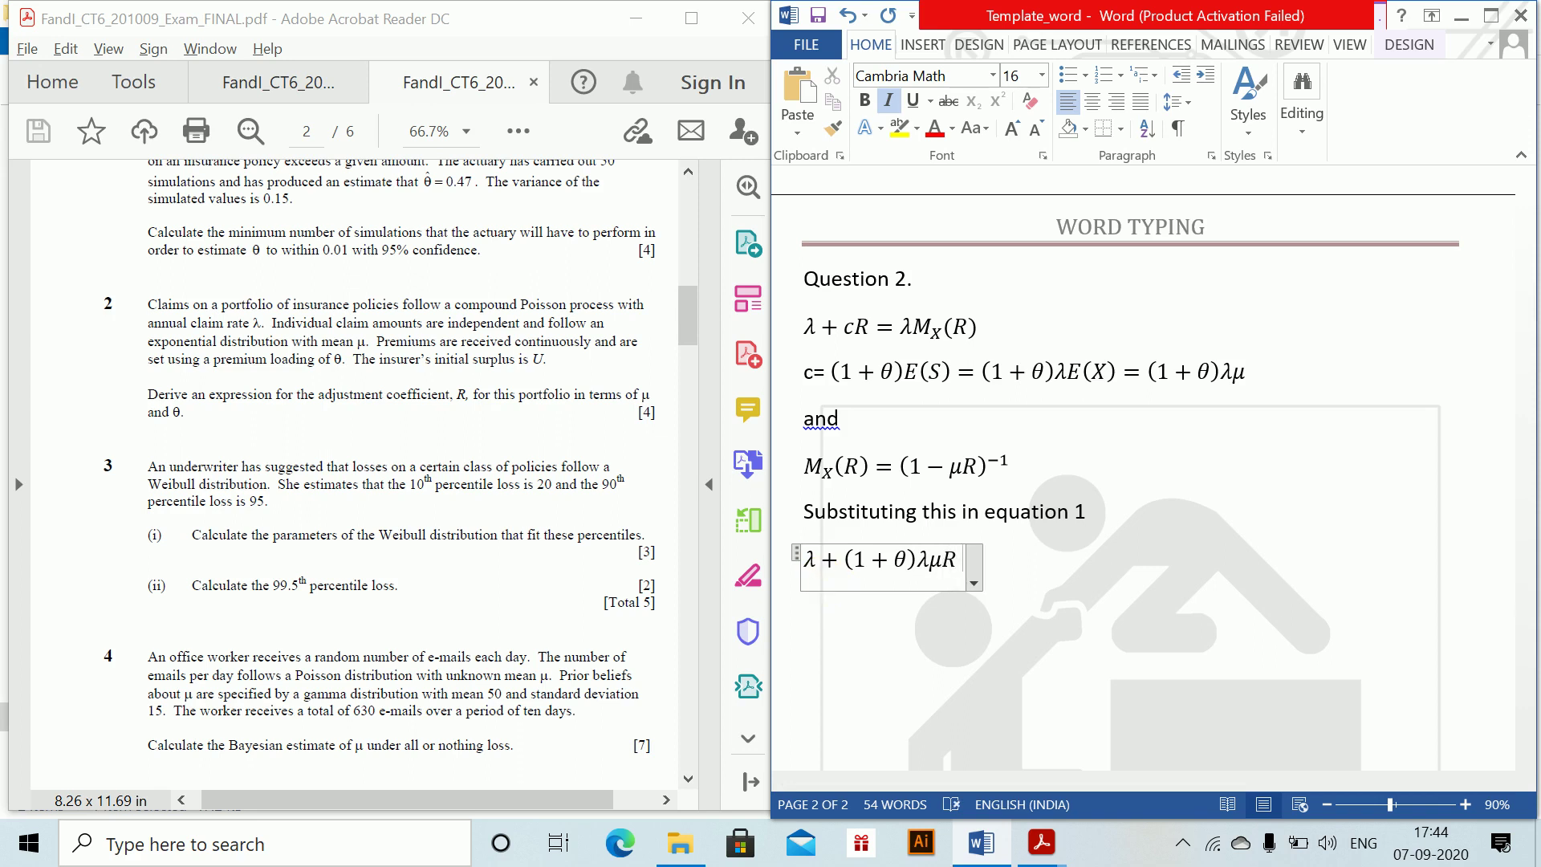
# - Complete the substituted equation with = λ(1 − μR)^−1, copying the bracketed term from the M_X(R) line, and move to a new line
pyautogui.write('=\\lm')
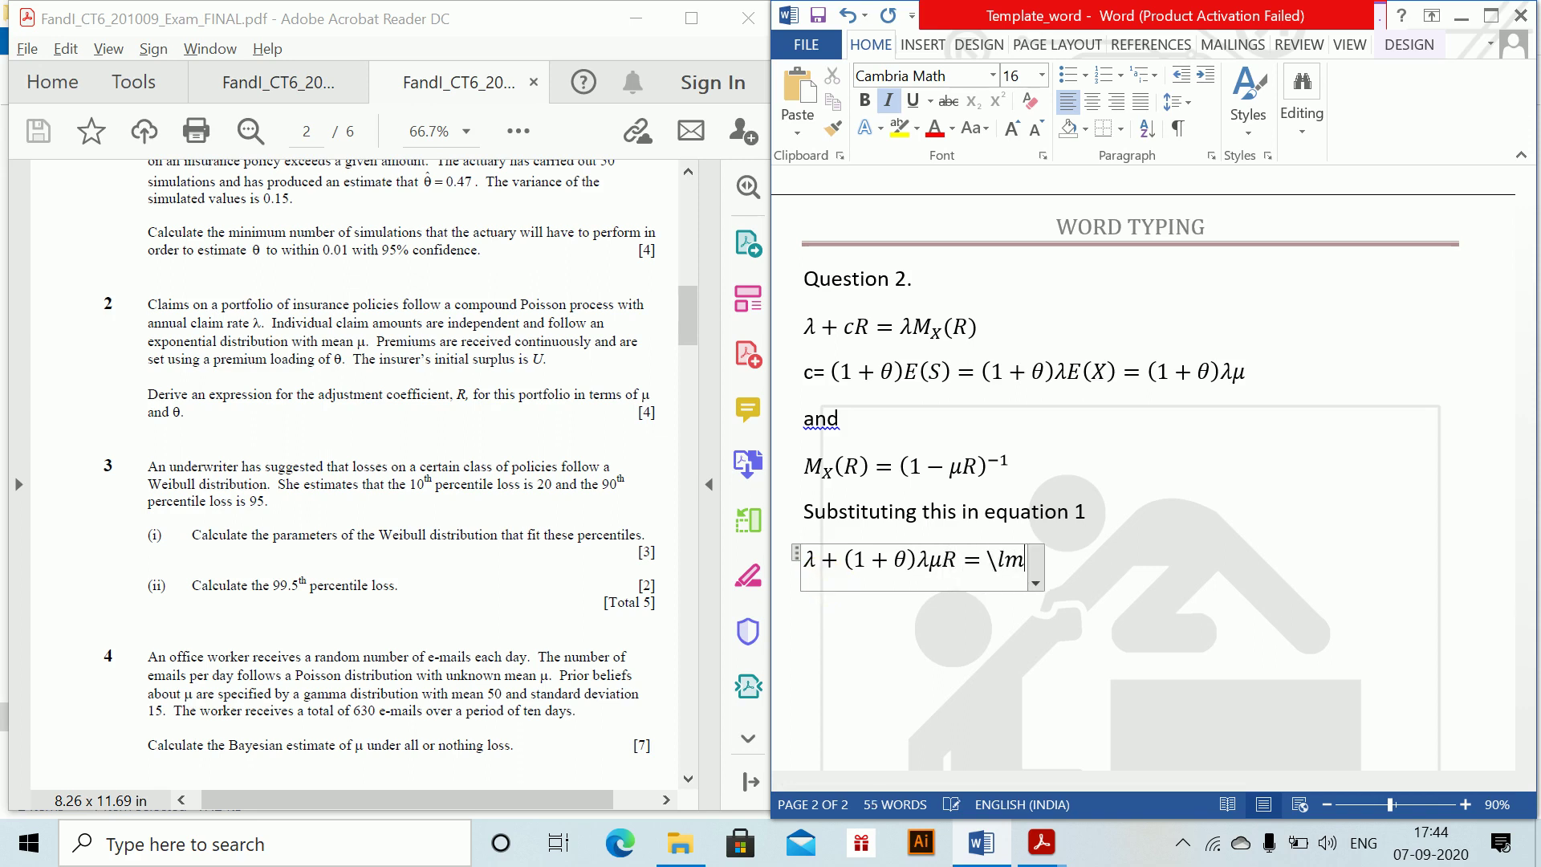
pyautogui.press('BackSpace')
pyautogui.write('ambda')
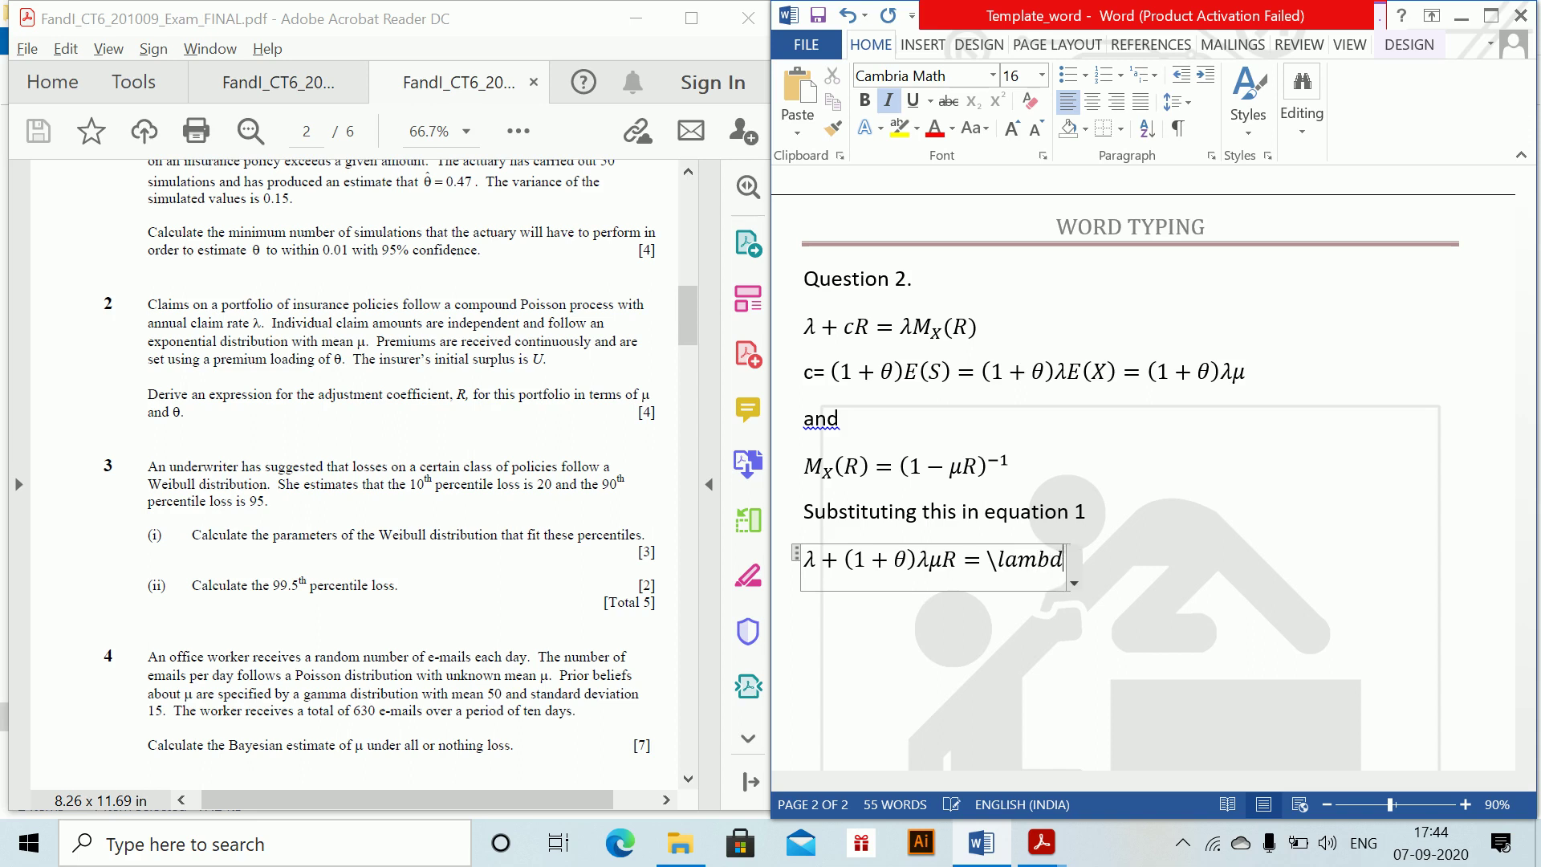
pyautogui.moveTo(989, 467); pyautogui.dragTo(900, 466)
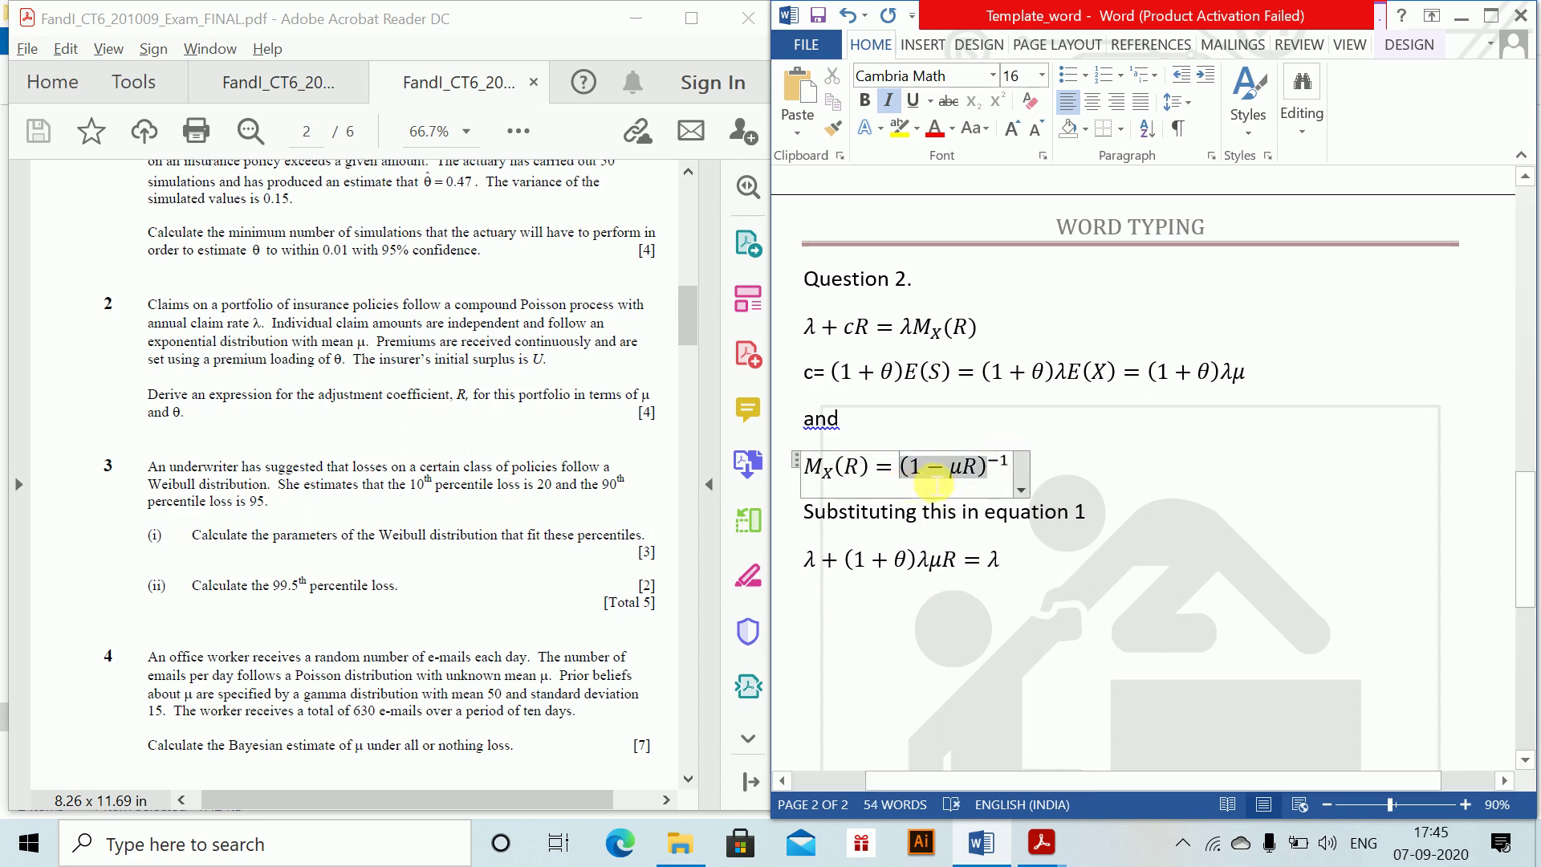
pyautogui.moveTo(995, 482); pyautogui.dragTo(1004, 468)
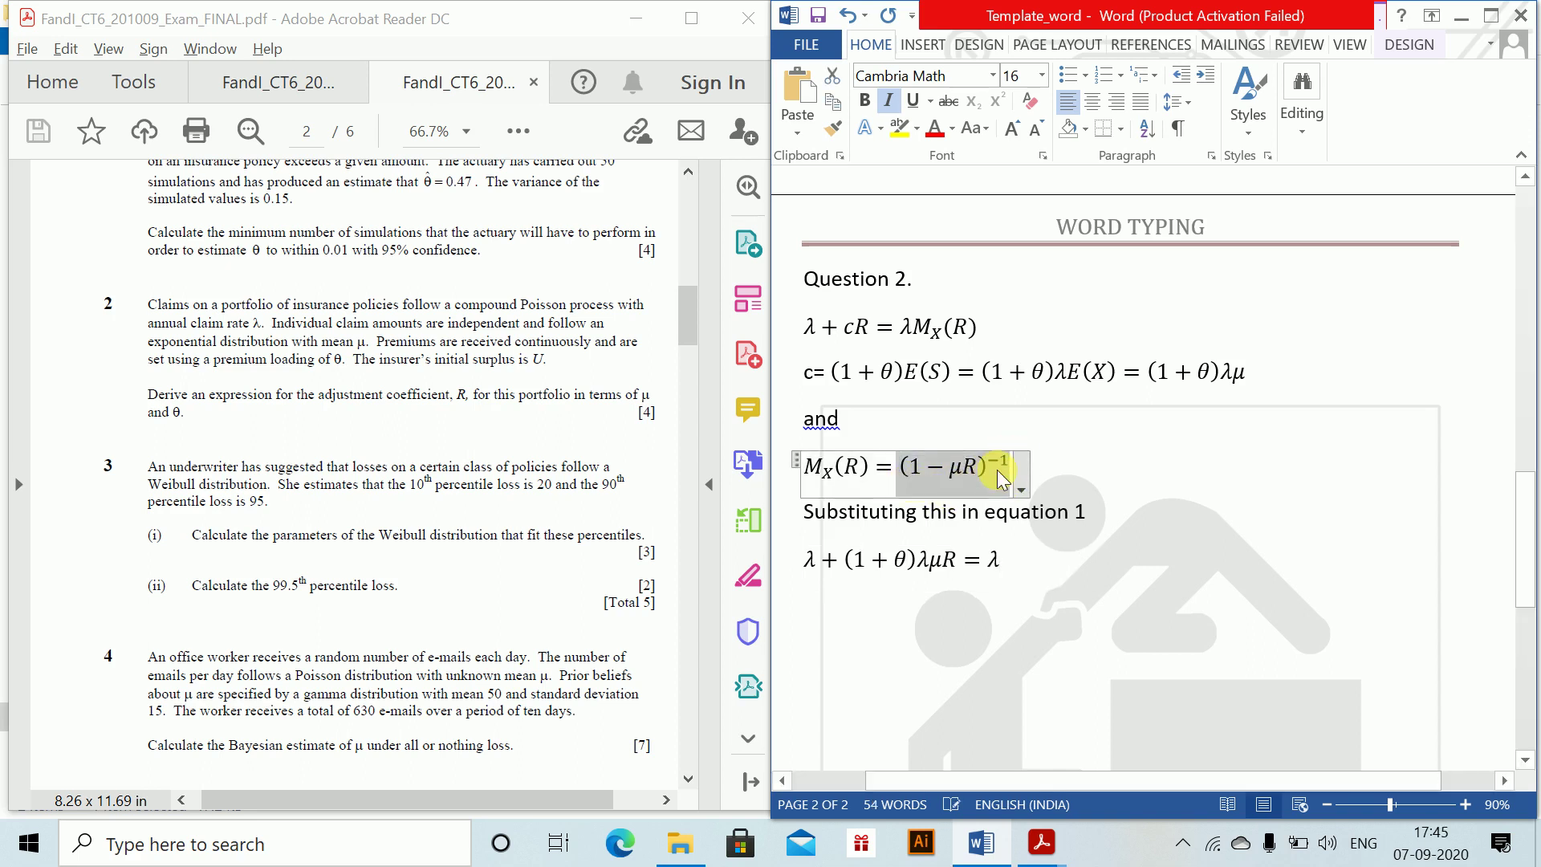
pyautogui.click(1017, 576)
pyautogui.write('(1 − μR)^−1')
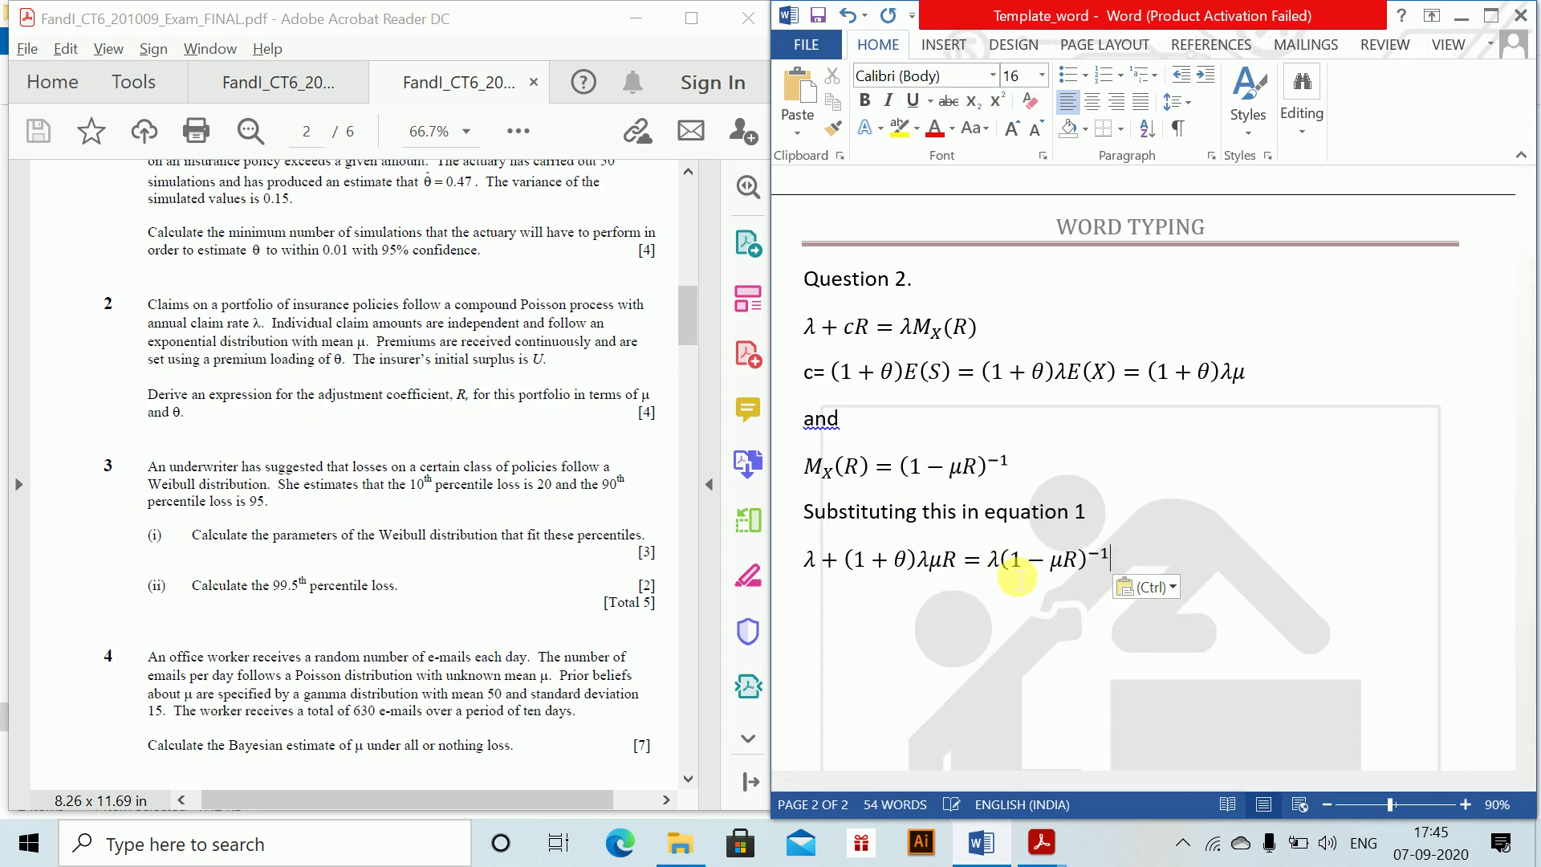
pyautogui.press('Return')
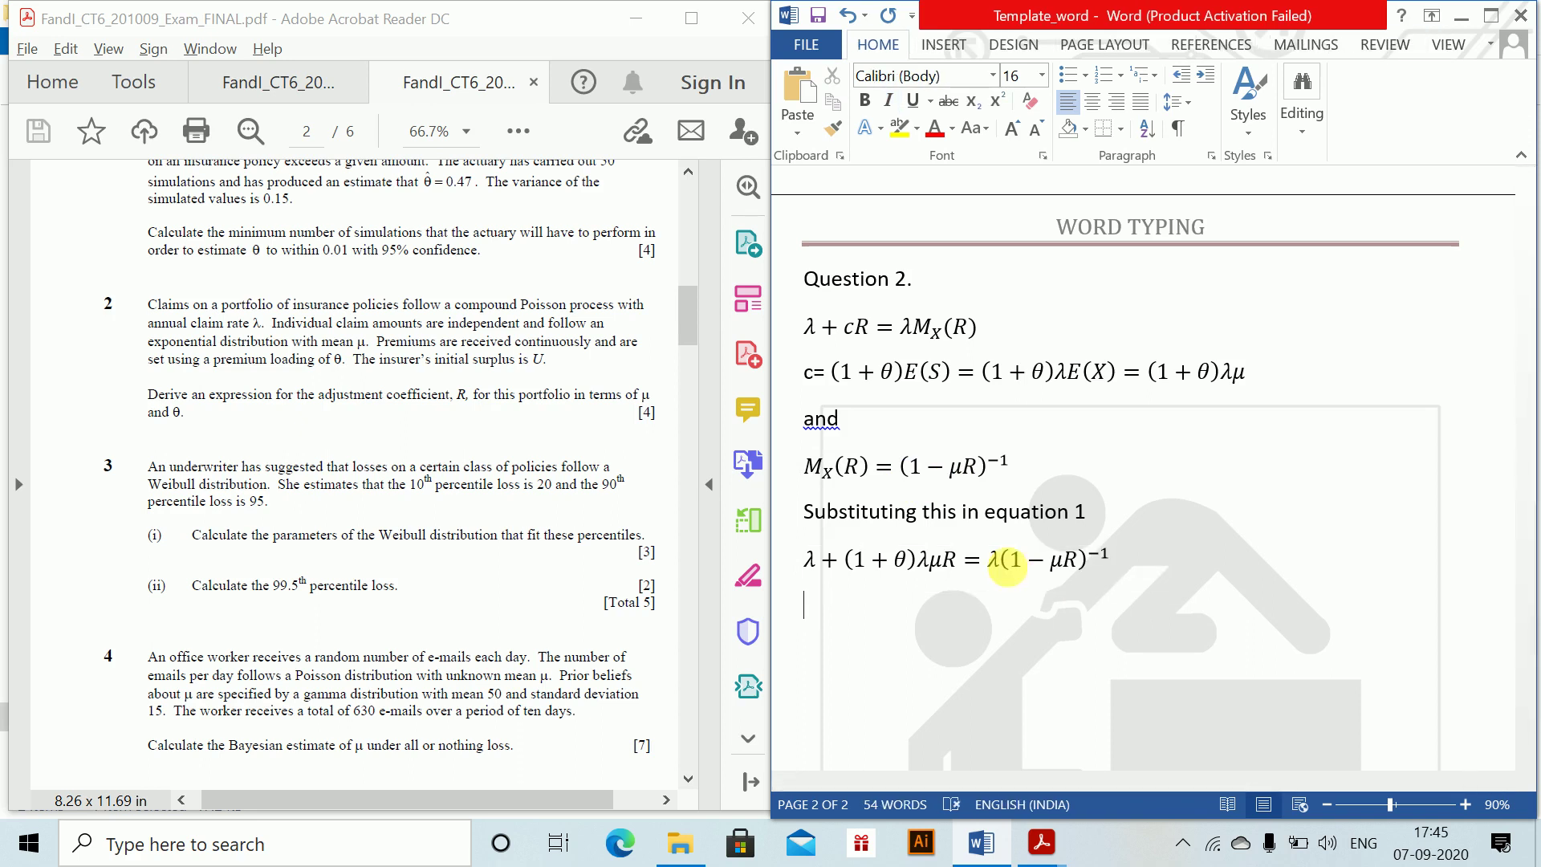
# - Write "Dividing both sides by lambda" below the substituted equation and move to a new line
pyautogui.write('Diving')
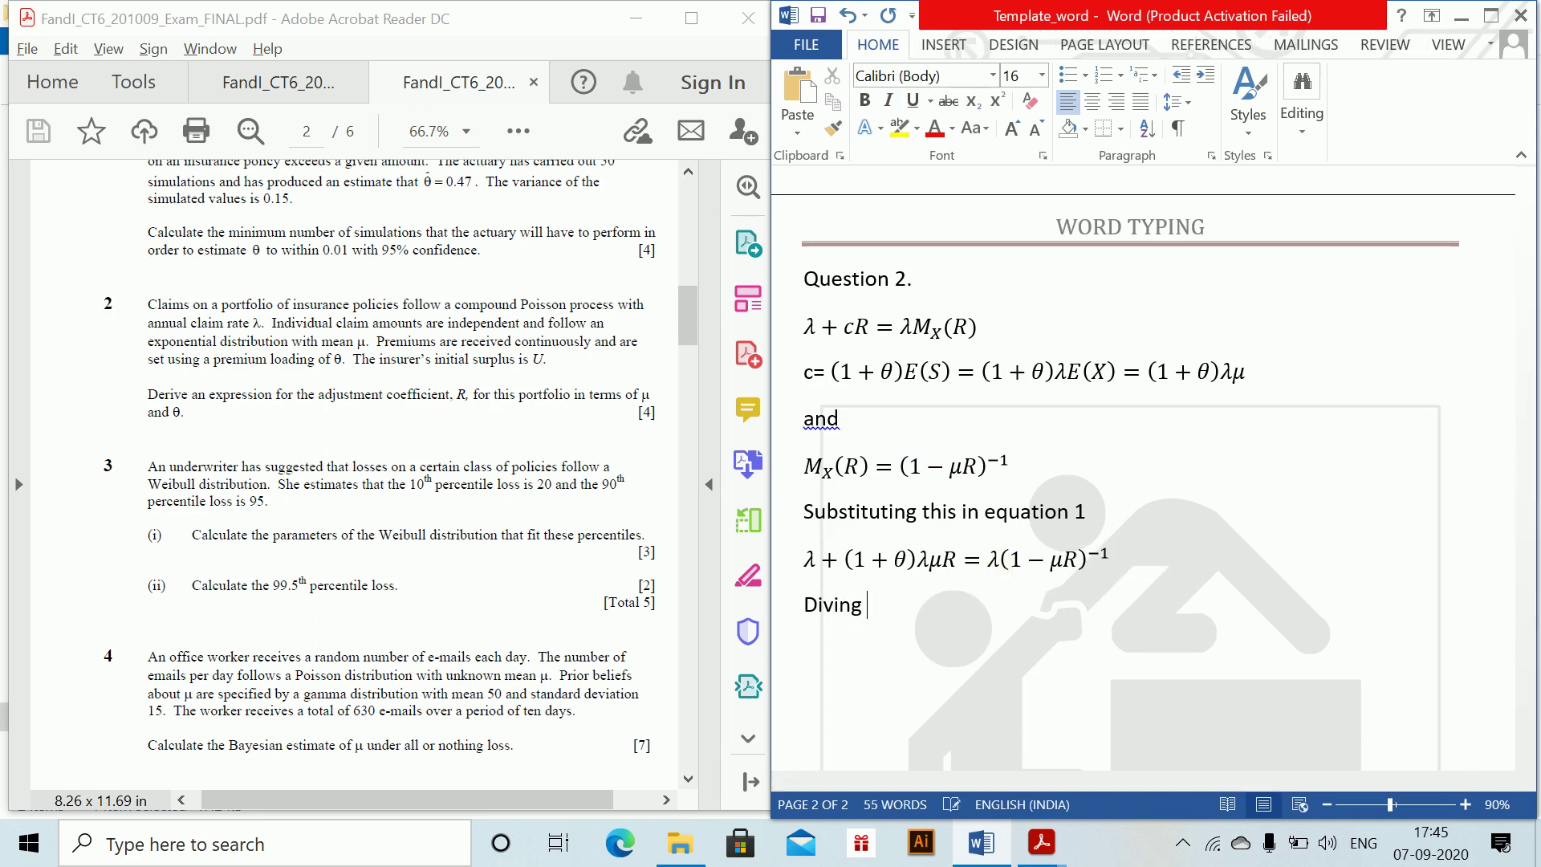
pyautogui.press('BackSpace')
pyautogui.write('ding both sides by')
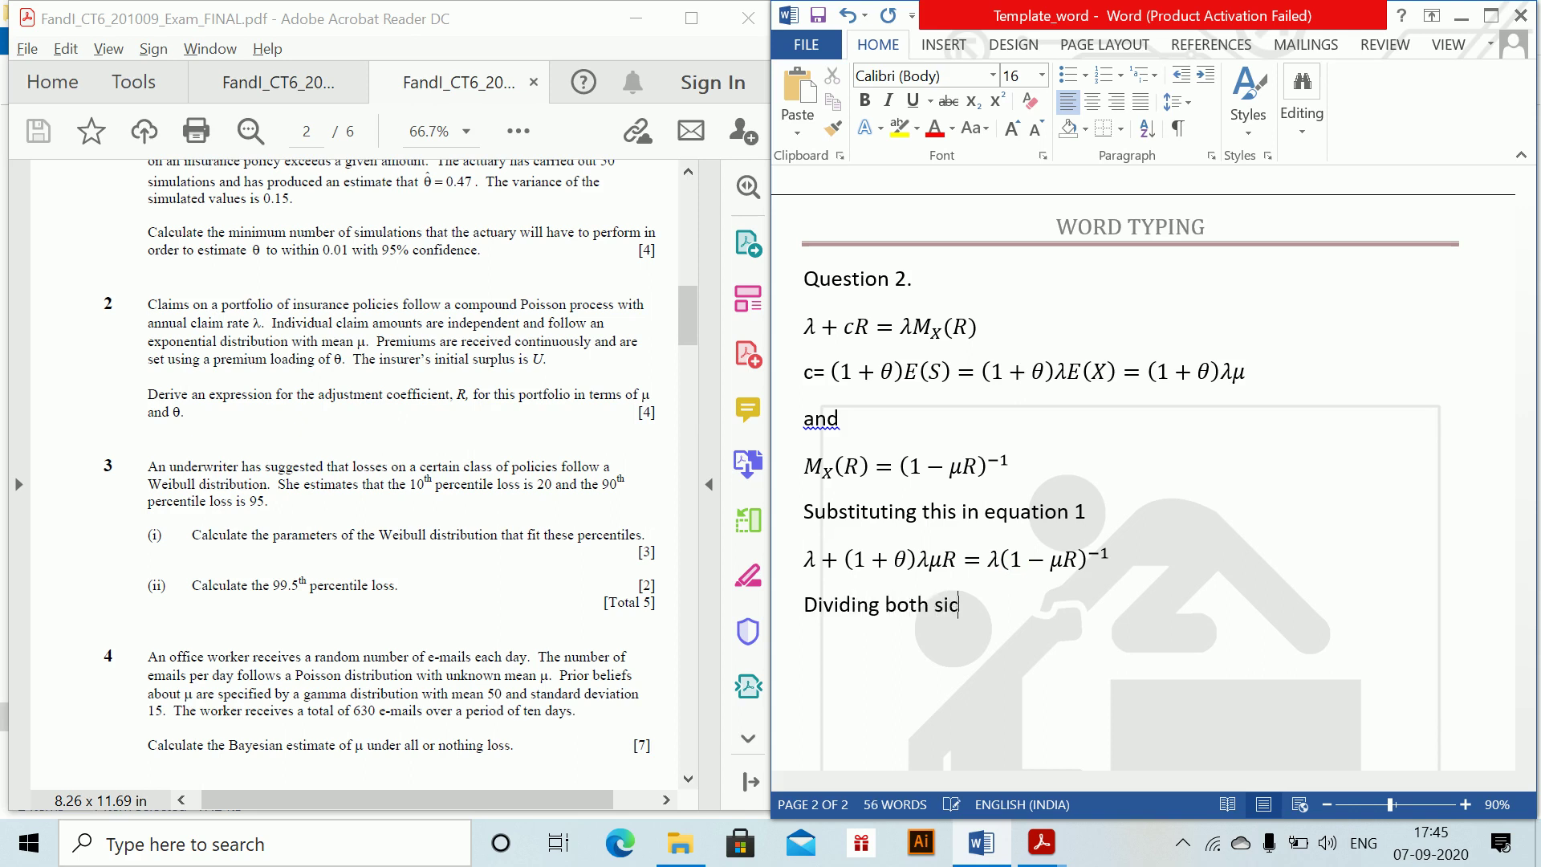
pyautogui.write(' lambda')
pyautogui.press('Return')
# - Insert the equation 1 + (1 + θ)μR = (1 − μR)^−1, reusing the copied bracketed term, and move below it
pyautogui.hotkey('alt', '=')
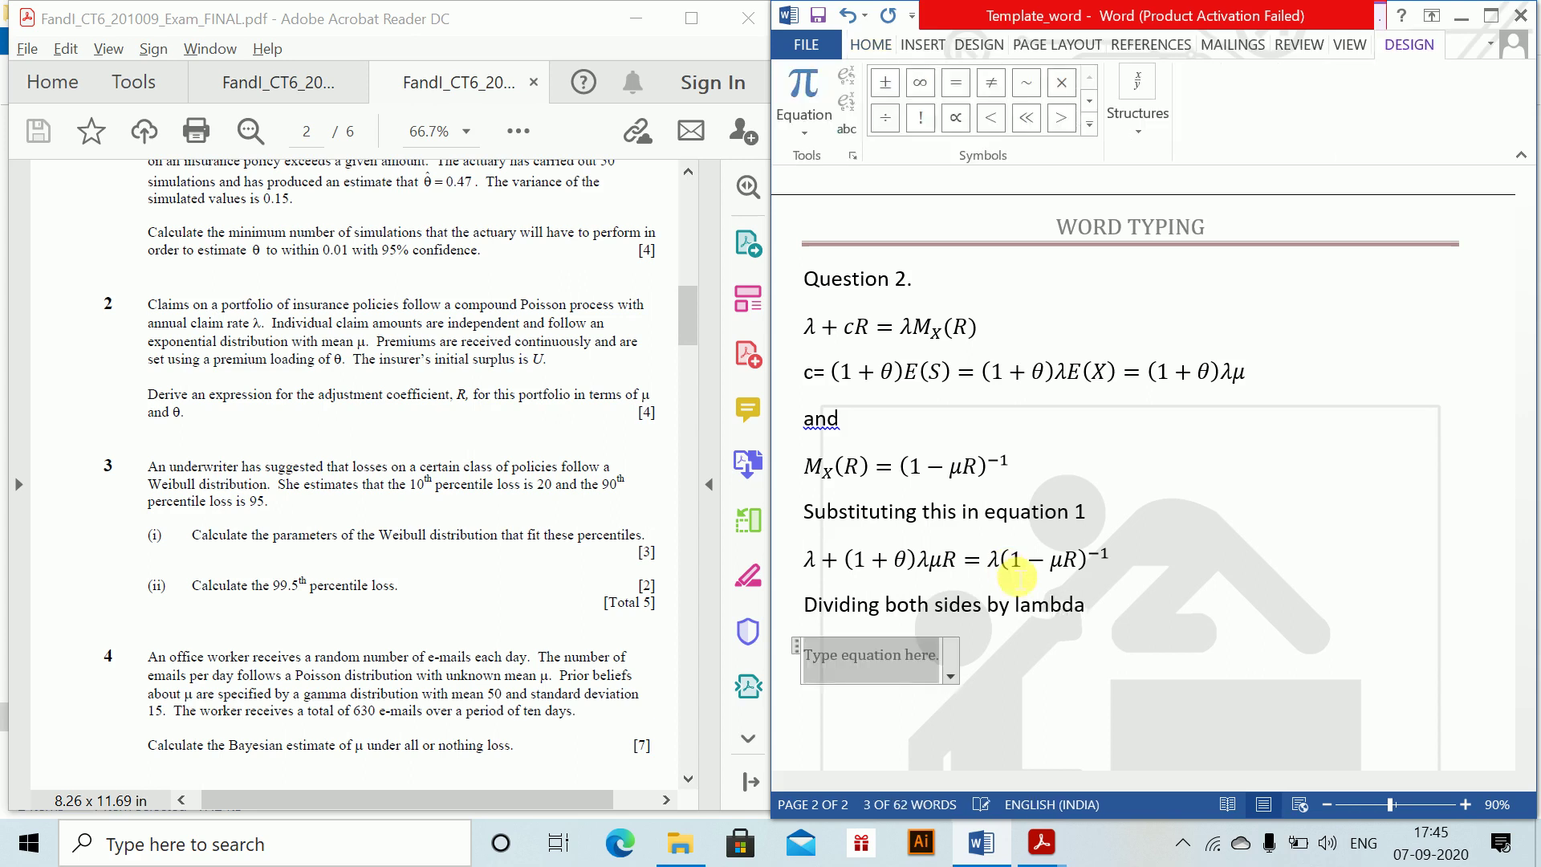
pyautogui.write('1+')
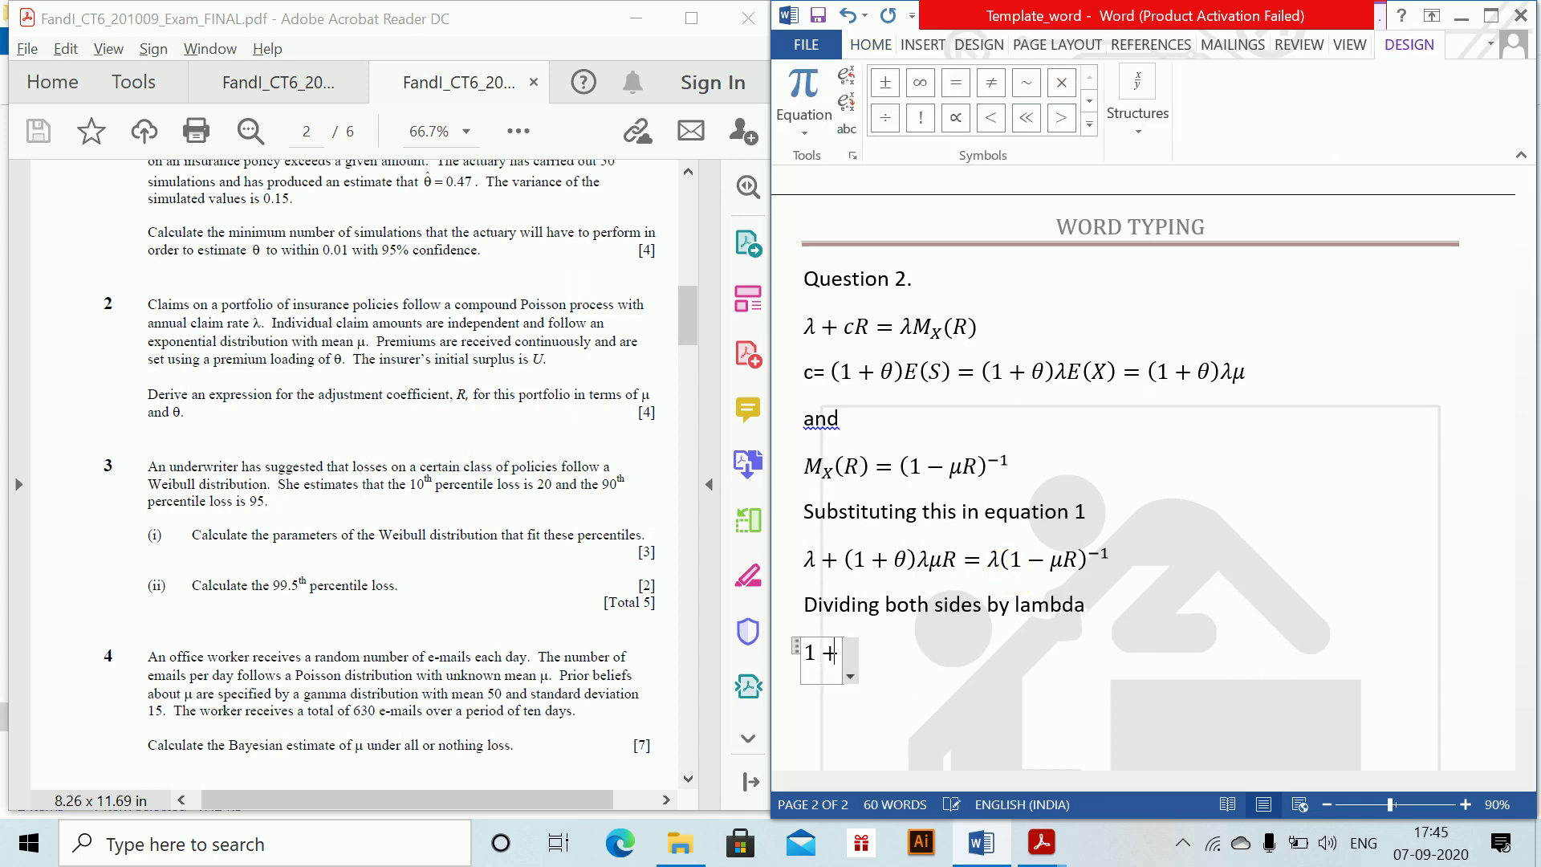
pyautogui.write('(1+\thet')
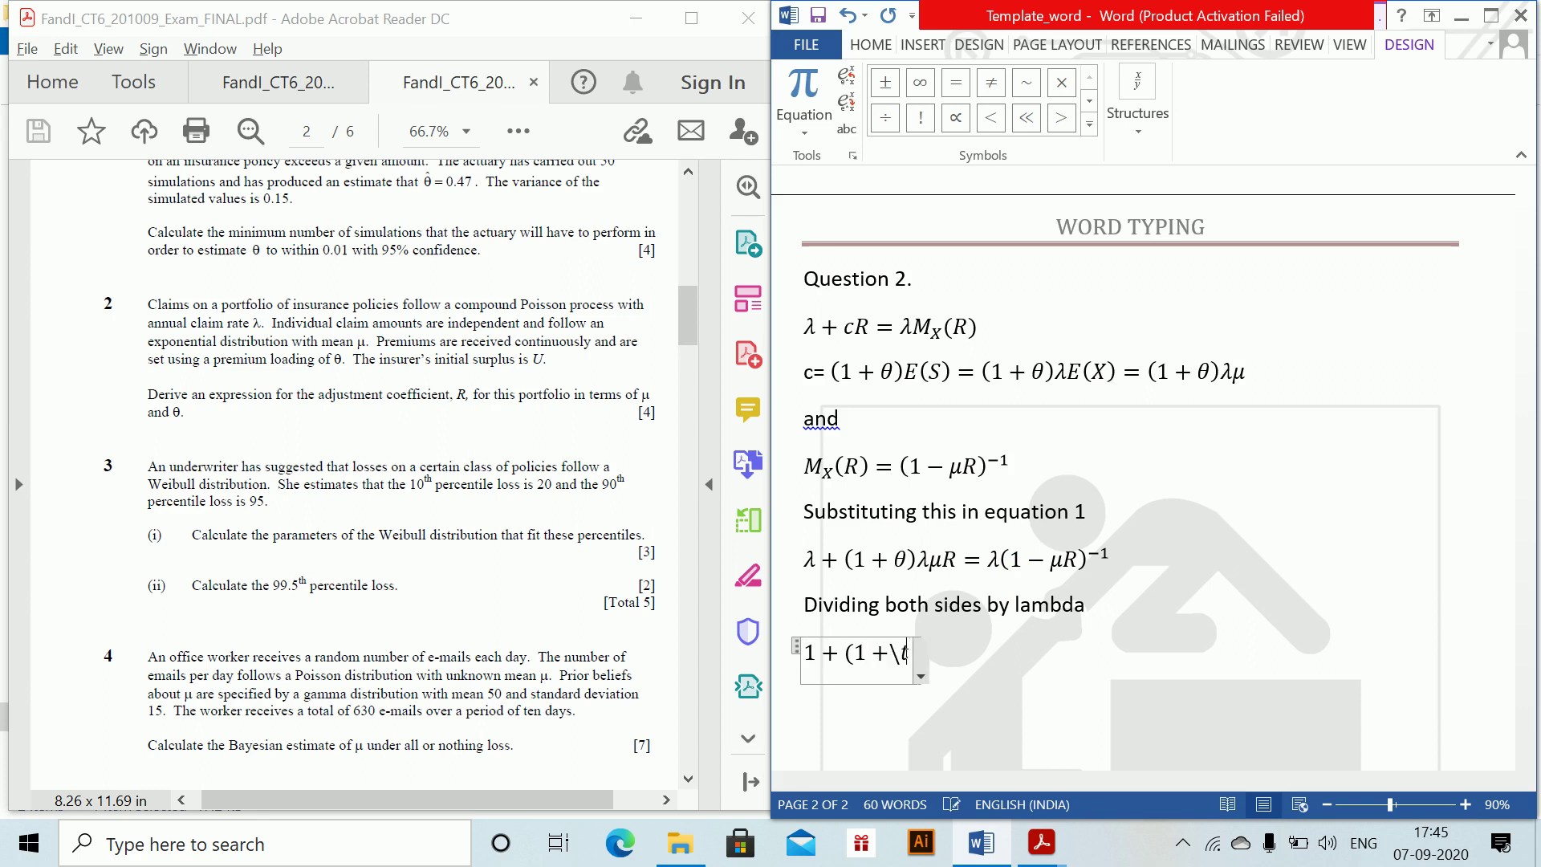
pyautogui.write('a)')
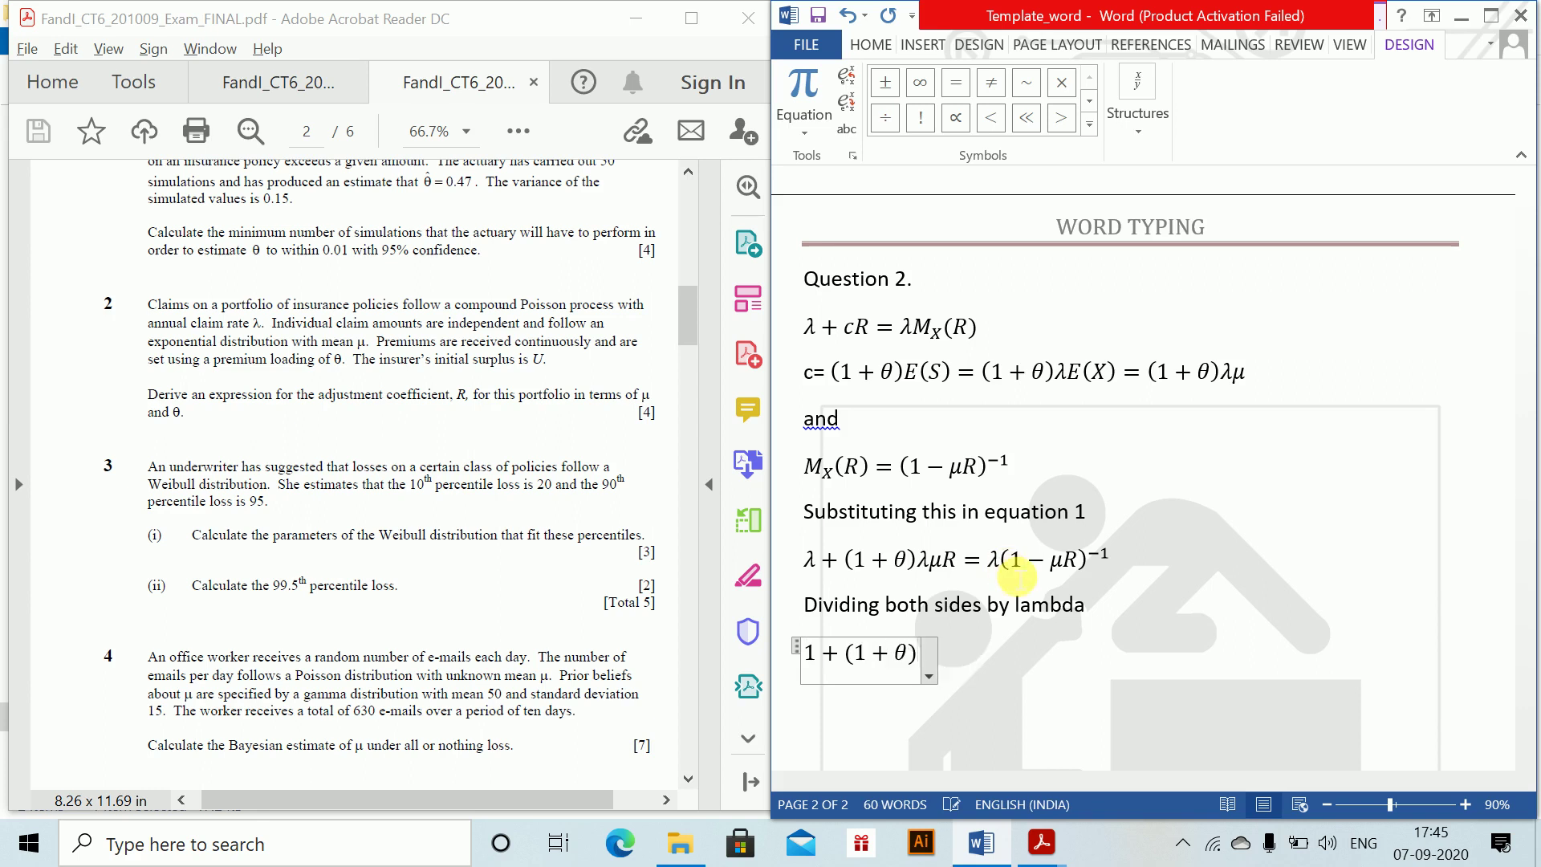
pyautogui.write('\\mu R=')
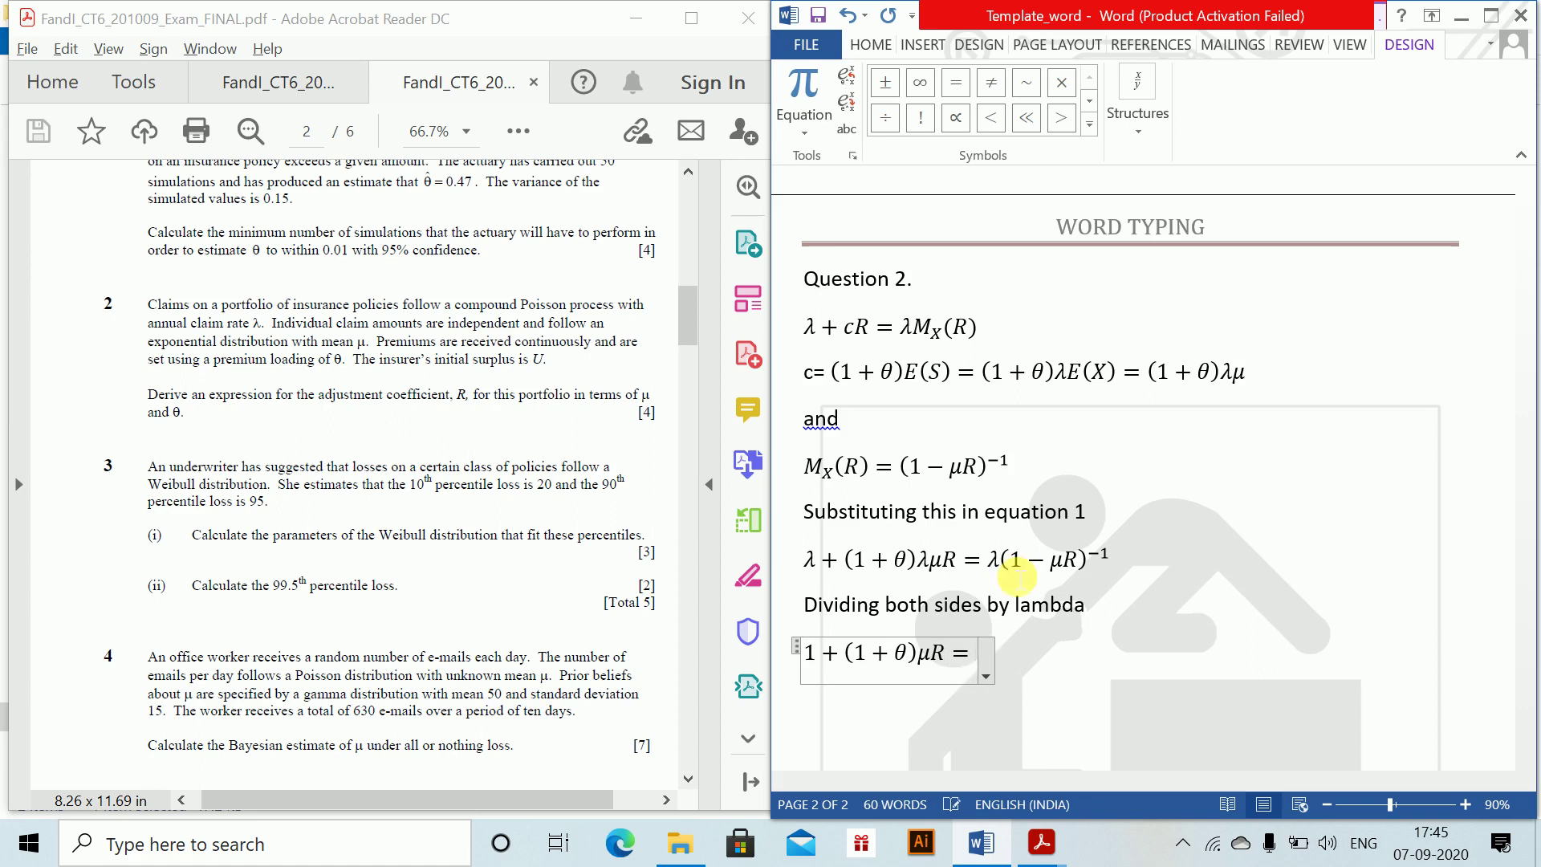
pyautogui.write('(1 − μR)⁻¹')
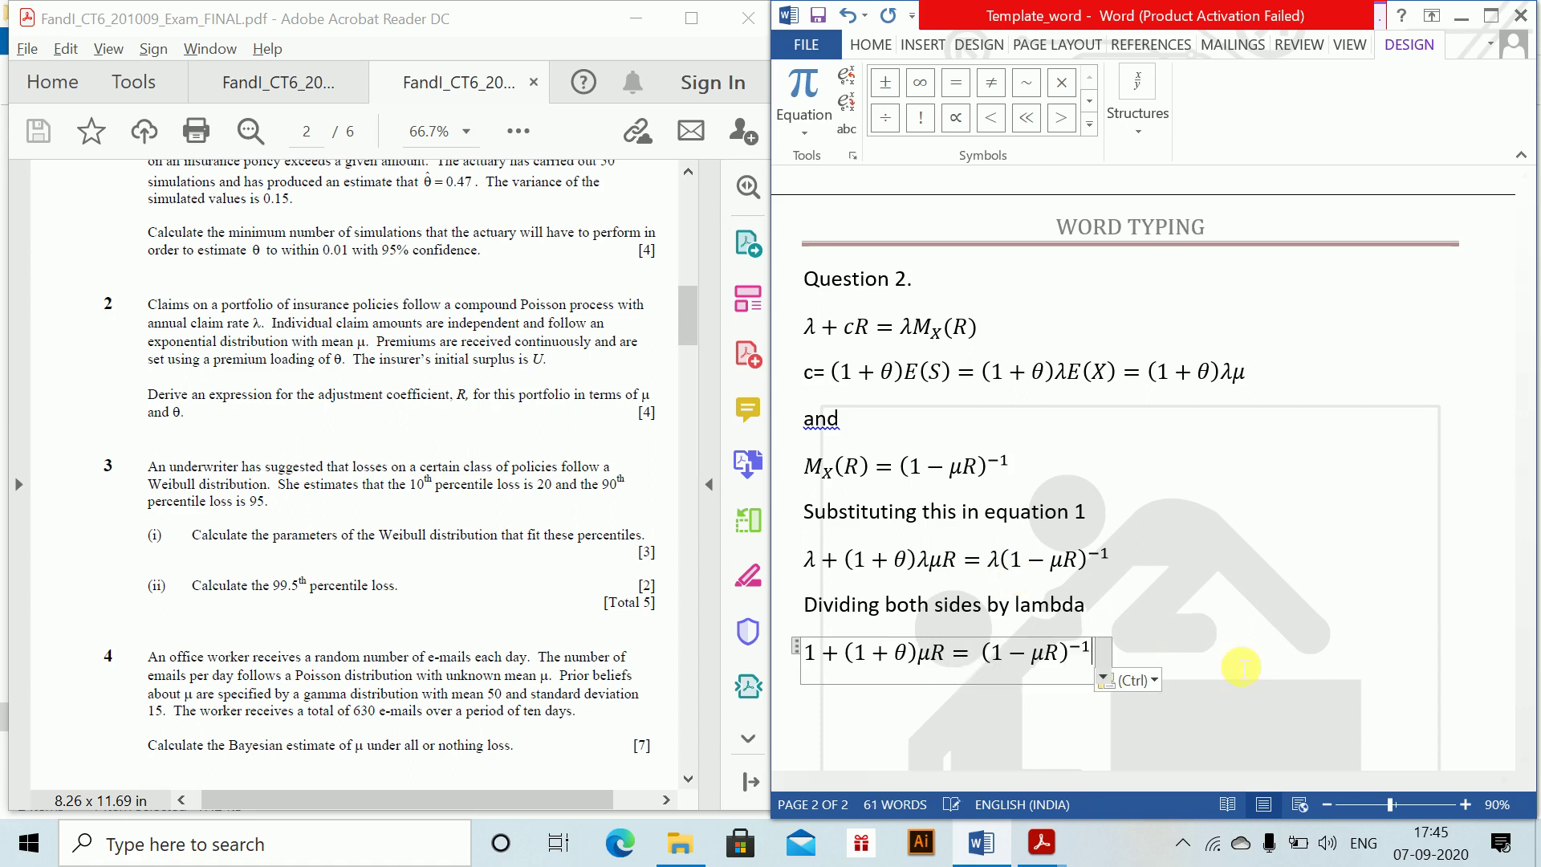
pyautogui.click(1254, 670)
pyautogui.press('Return')
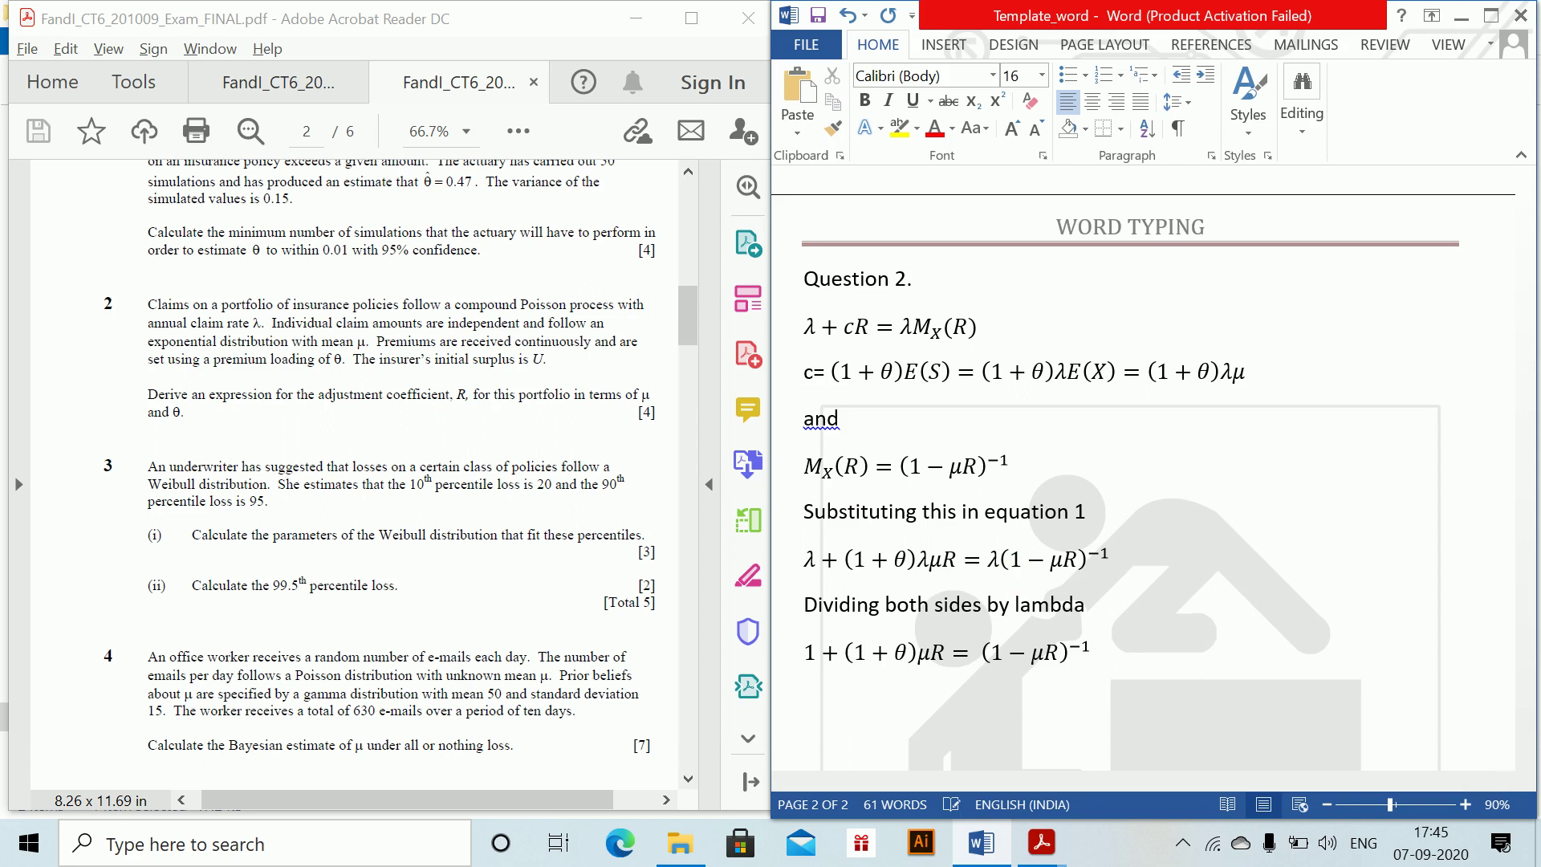
# - Write "Multiplying both sides by" followed by the inline equation (1 − μR), and move to a new line
pyautogui.write('Multiplying both si')
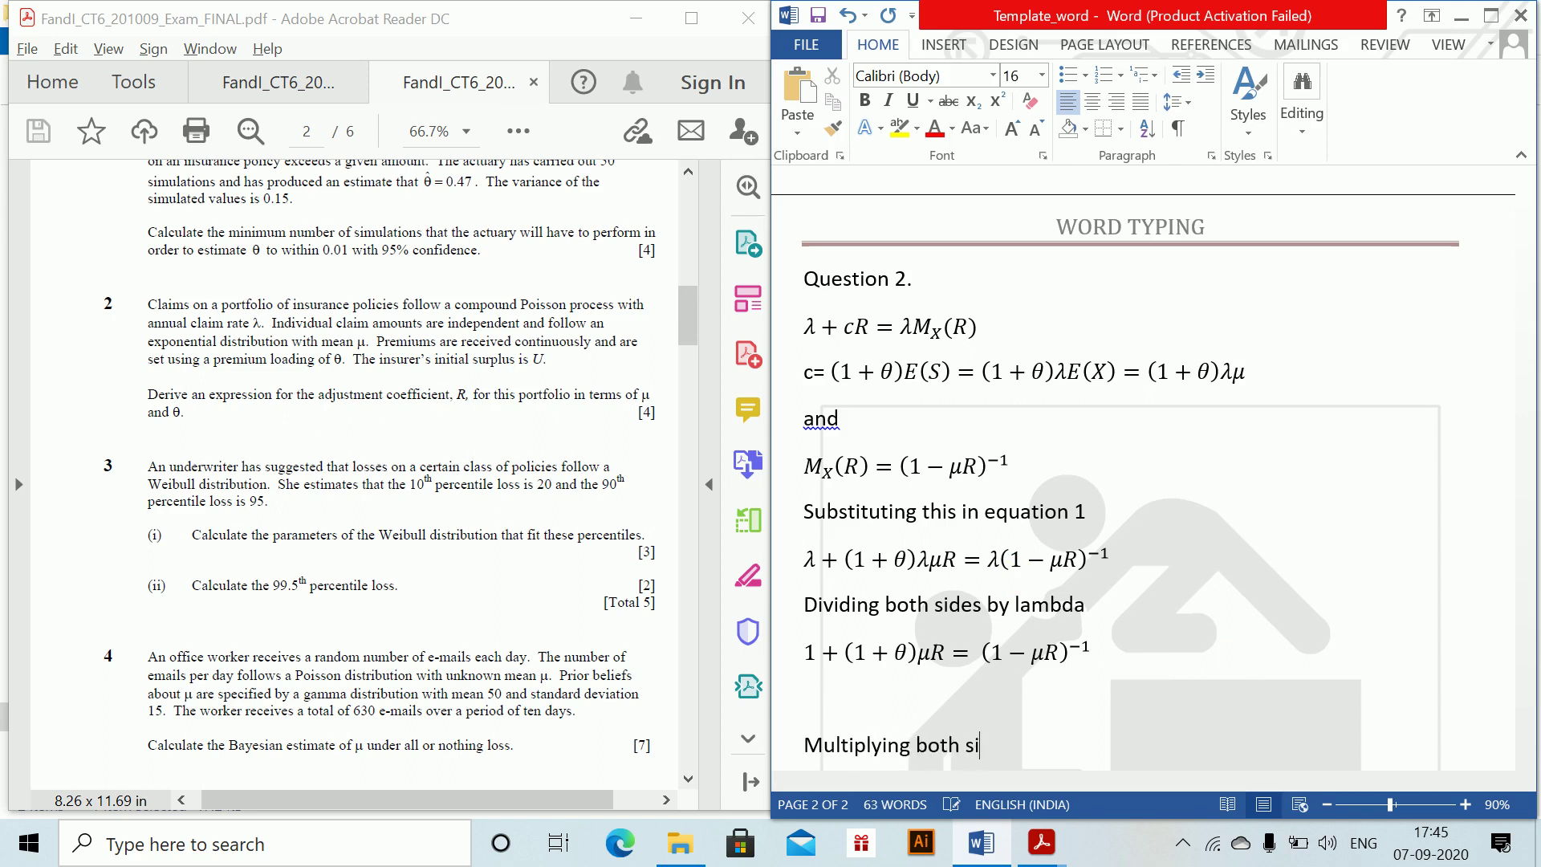
pyautogui.write('des by')
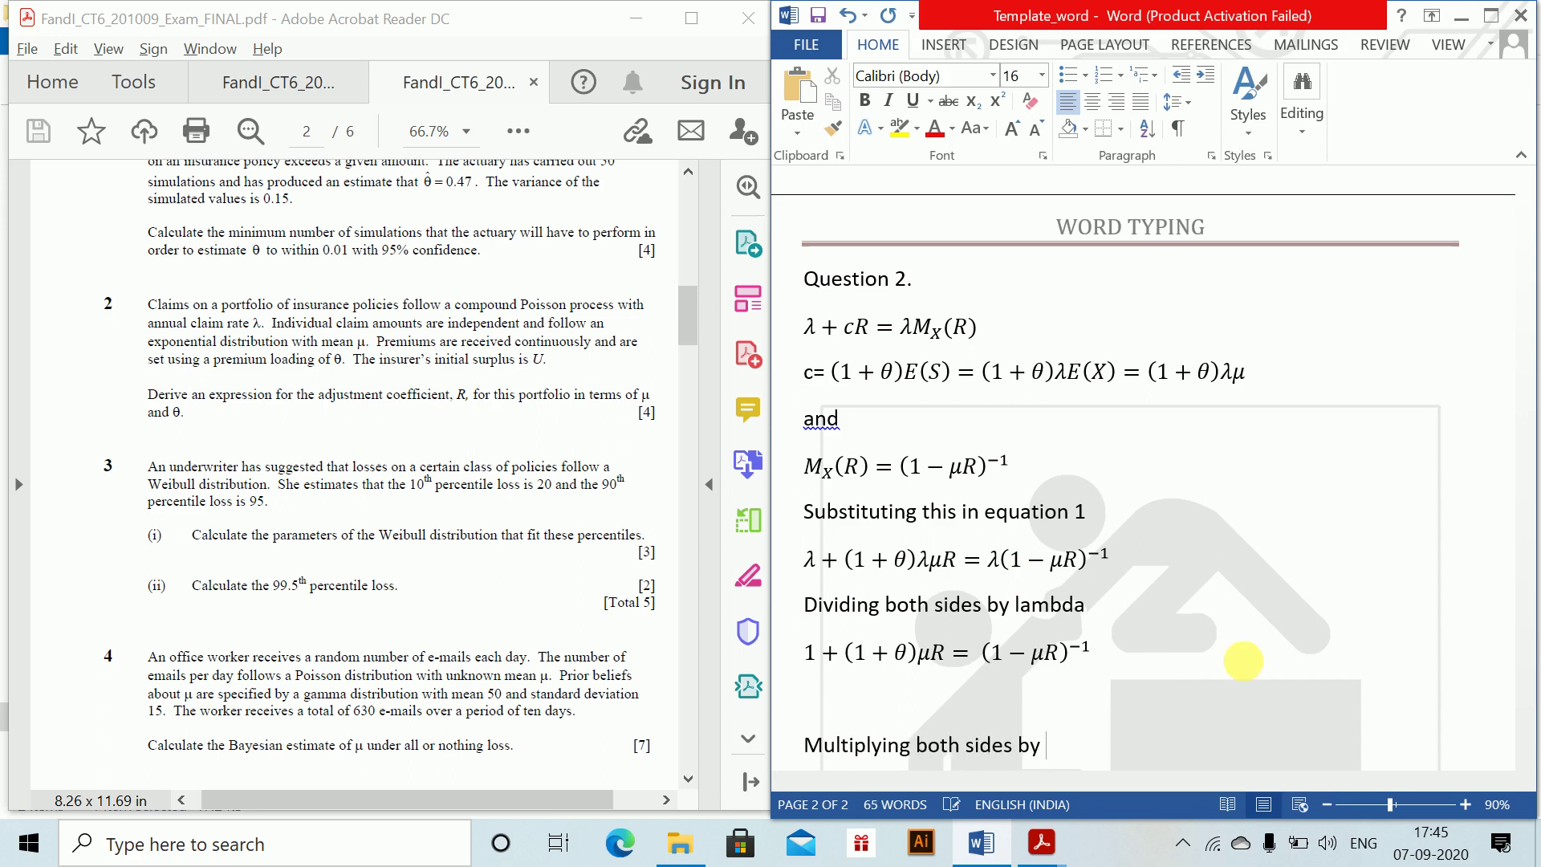
pyautogui.hotkey('alt', '=')
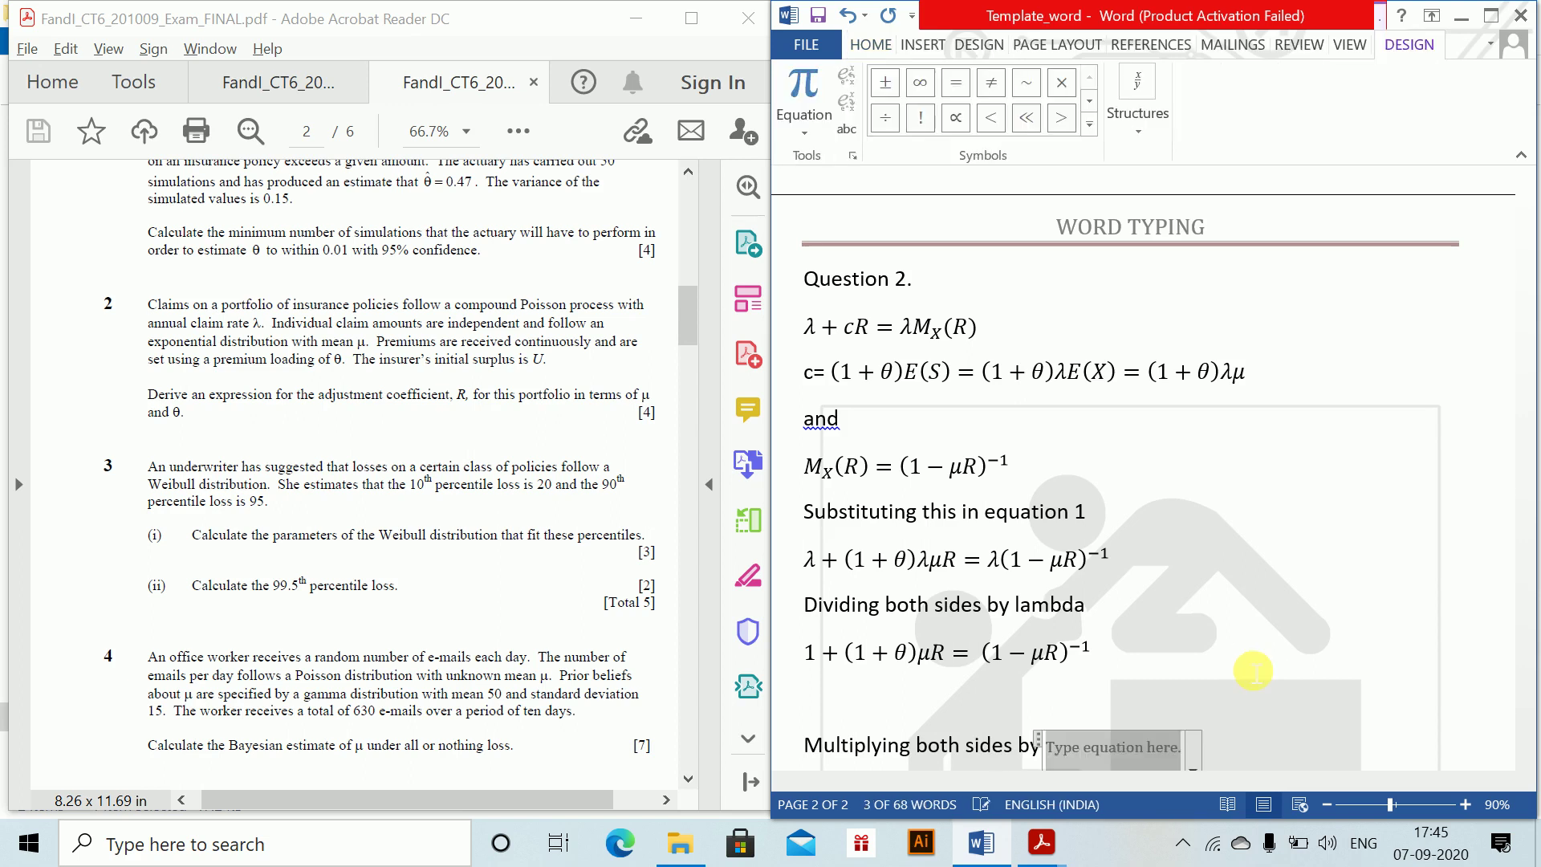
pyautogui.write('(1 -\\mu R)')
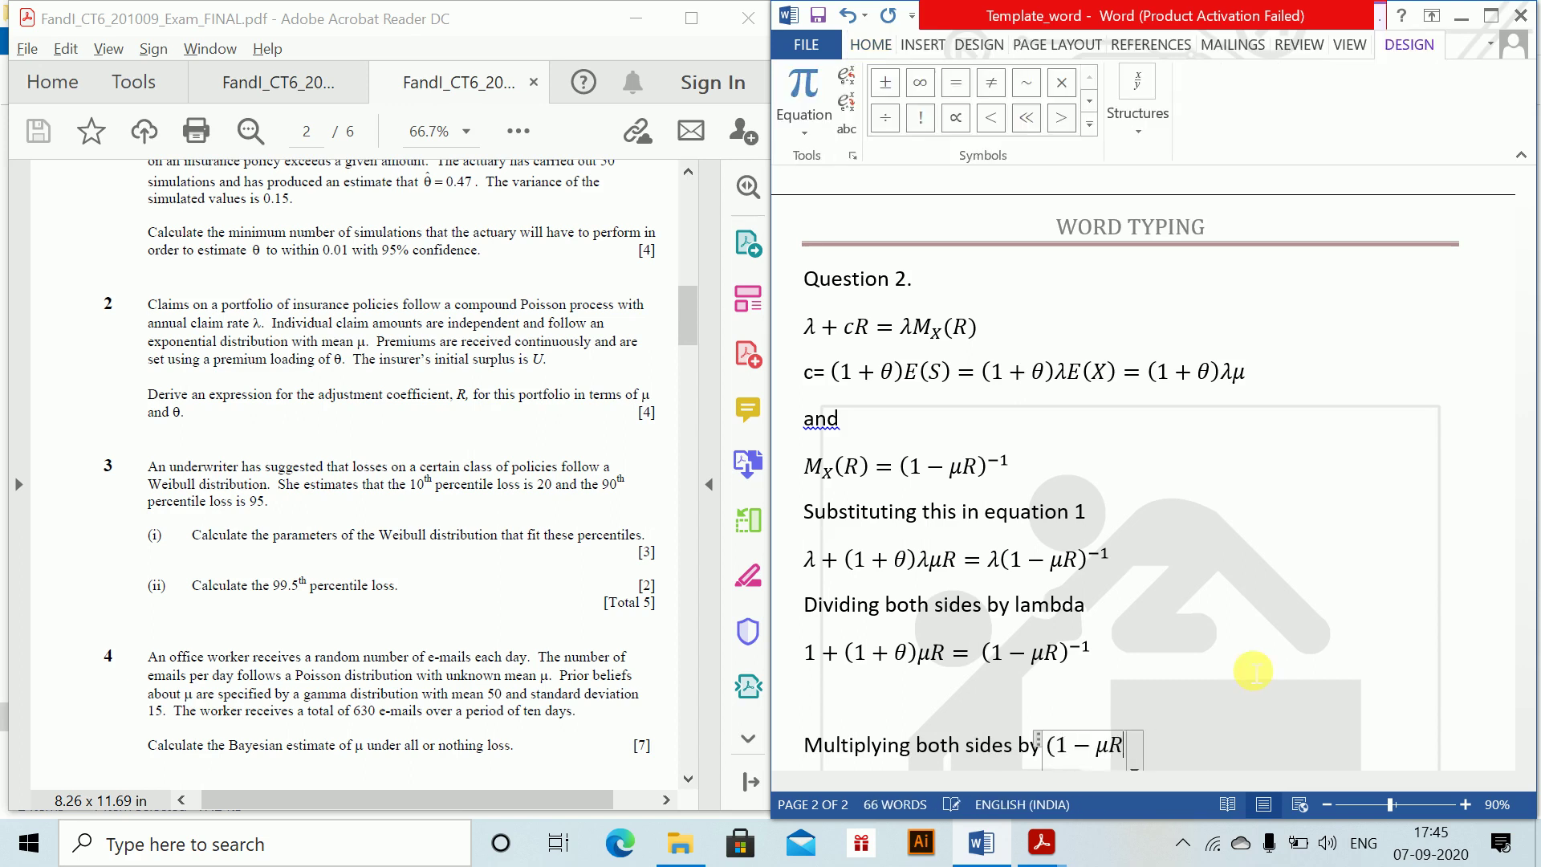
pyautogui.press('Right')
pyautogui.press('Return')
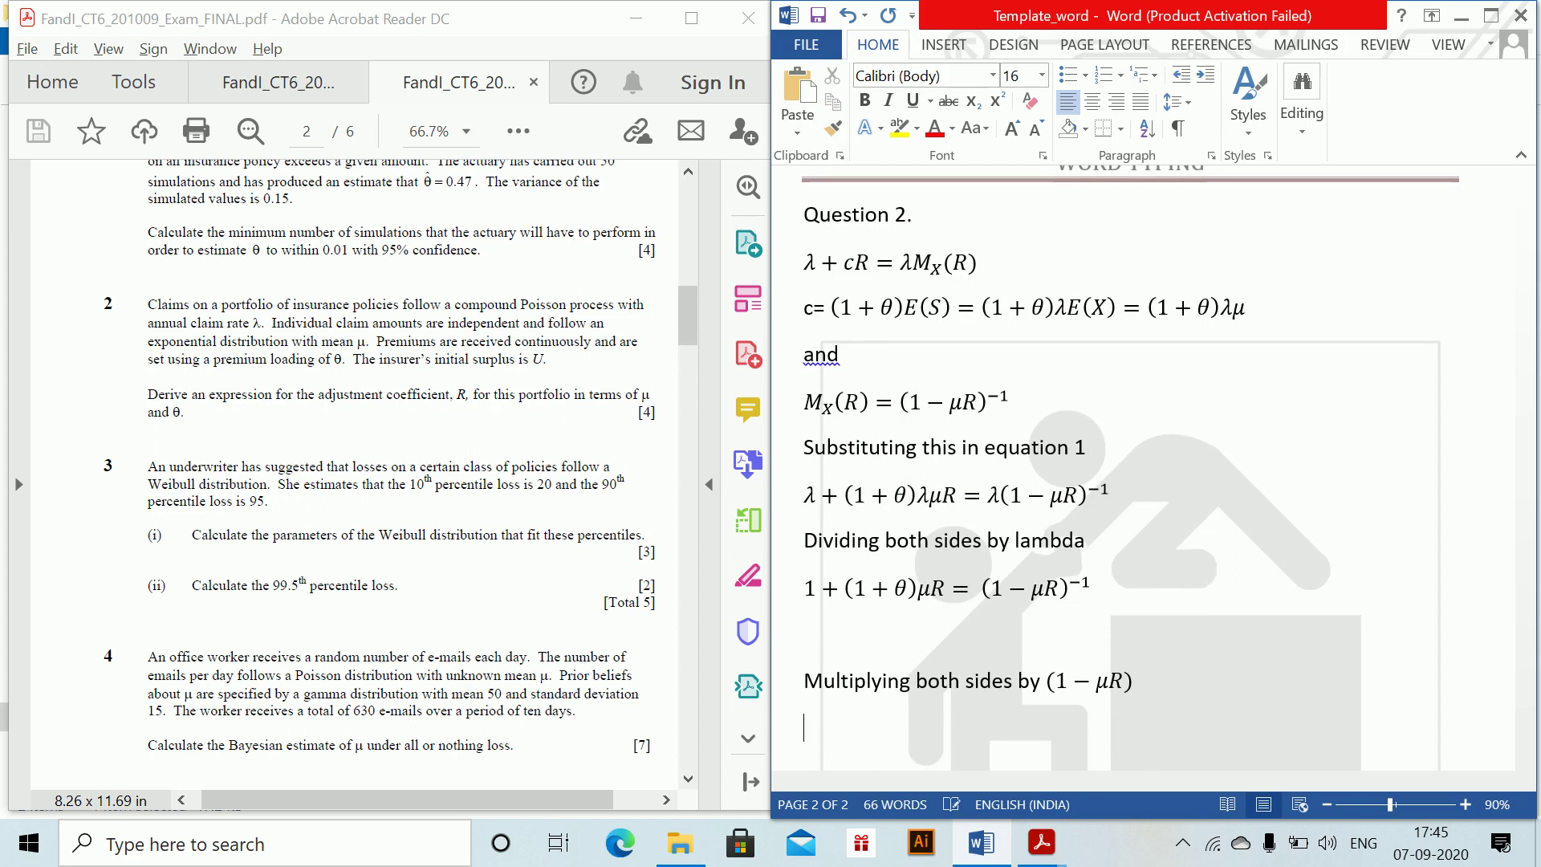
# - Insert the equation (1 + (1 + θ)μR)(1 − μR) = 1 and move to a new line
pyautogui.hotkey('alt', '=')
pyautogui.write('(')
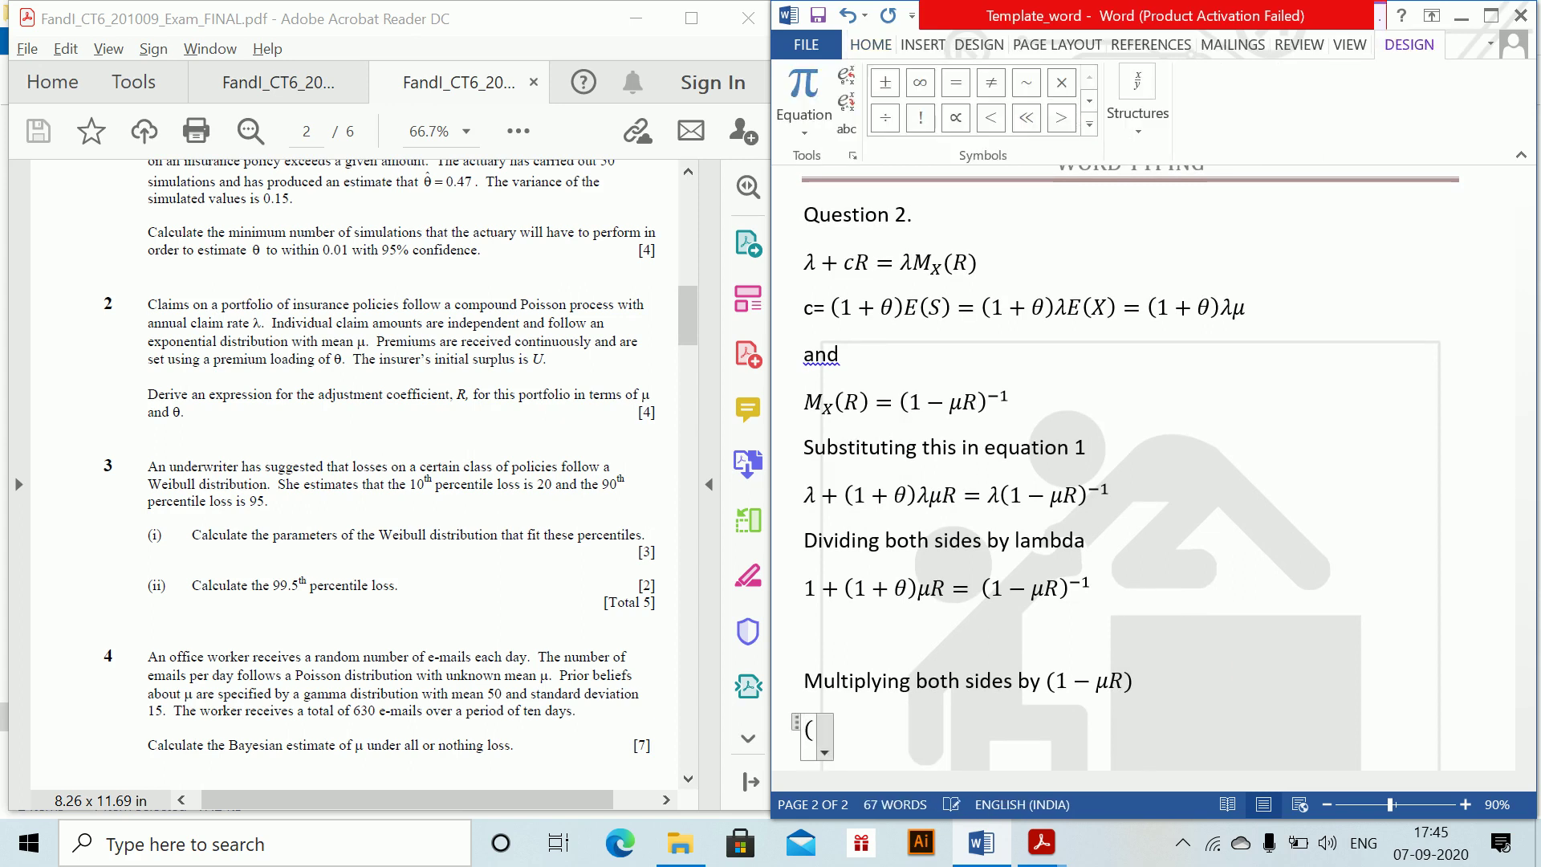
pyautogui.write('1 + (1 +\\')
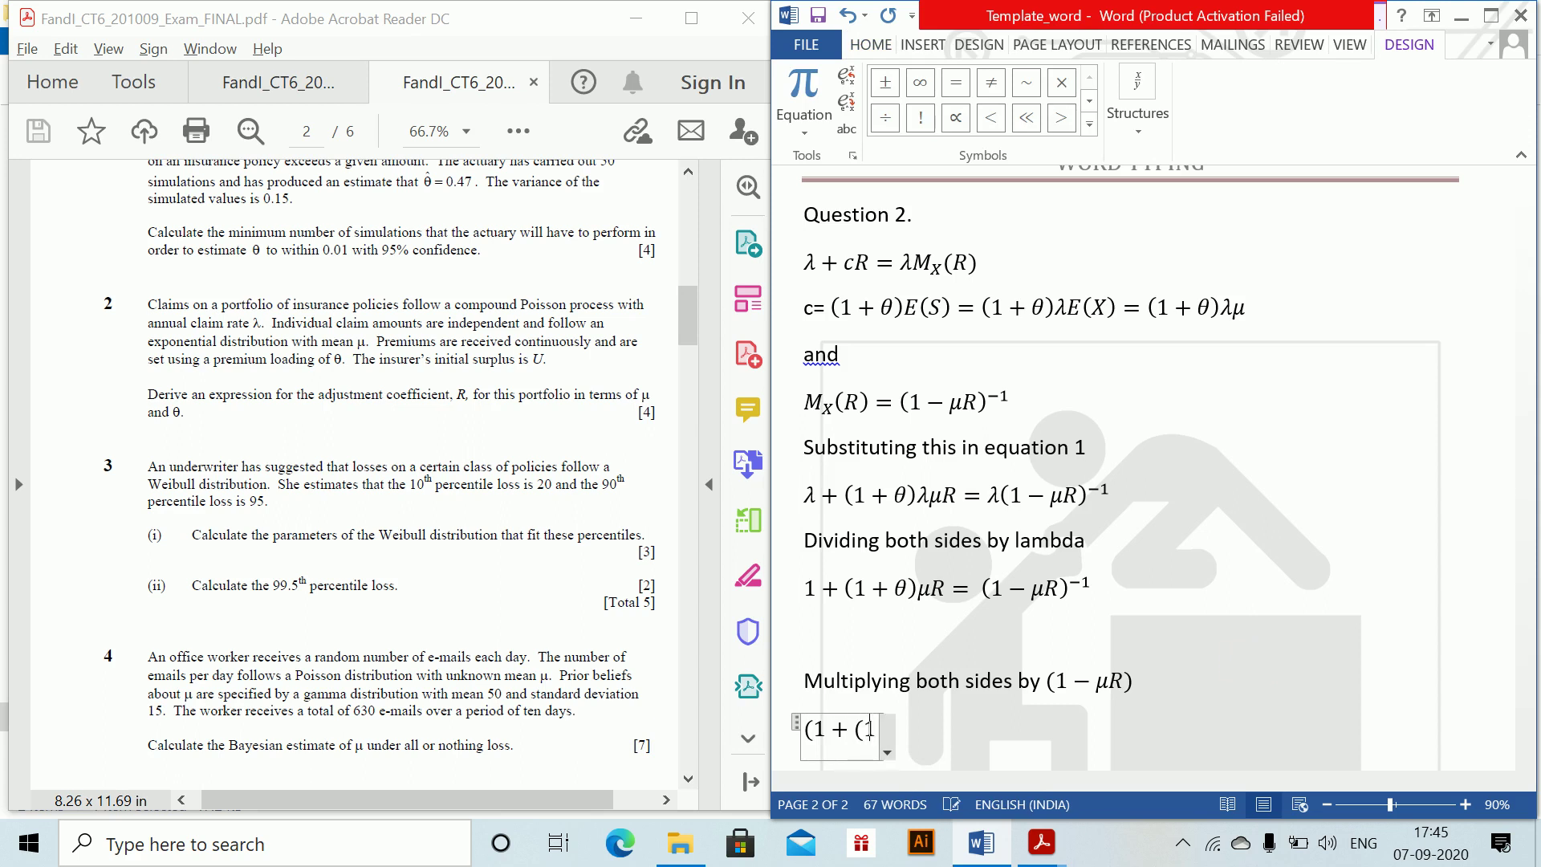
pyautogui.write('a )\\')
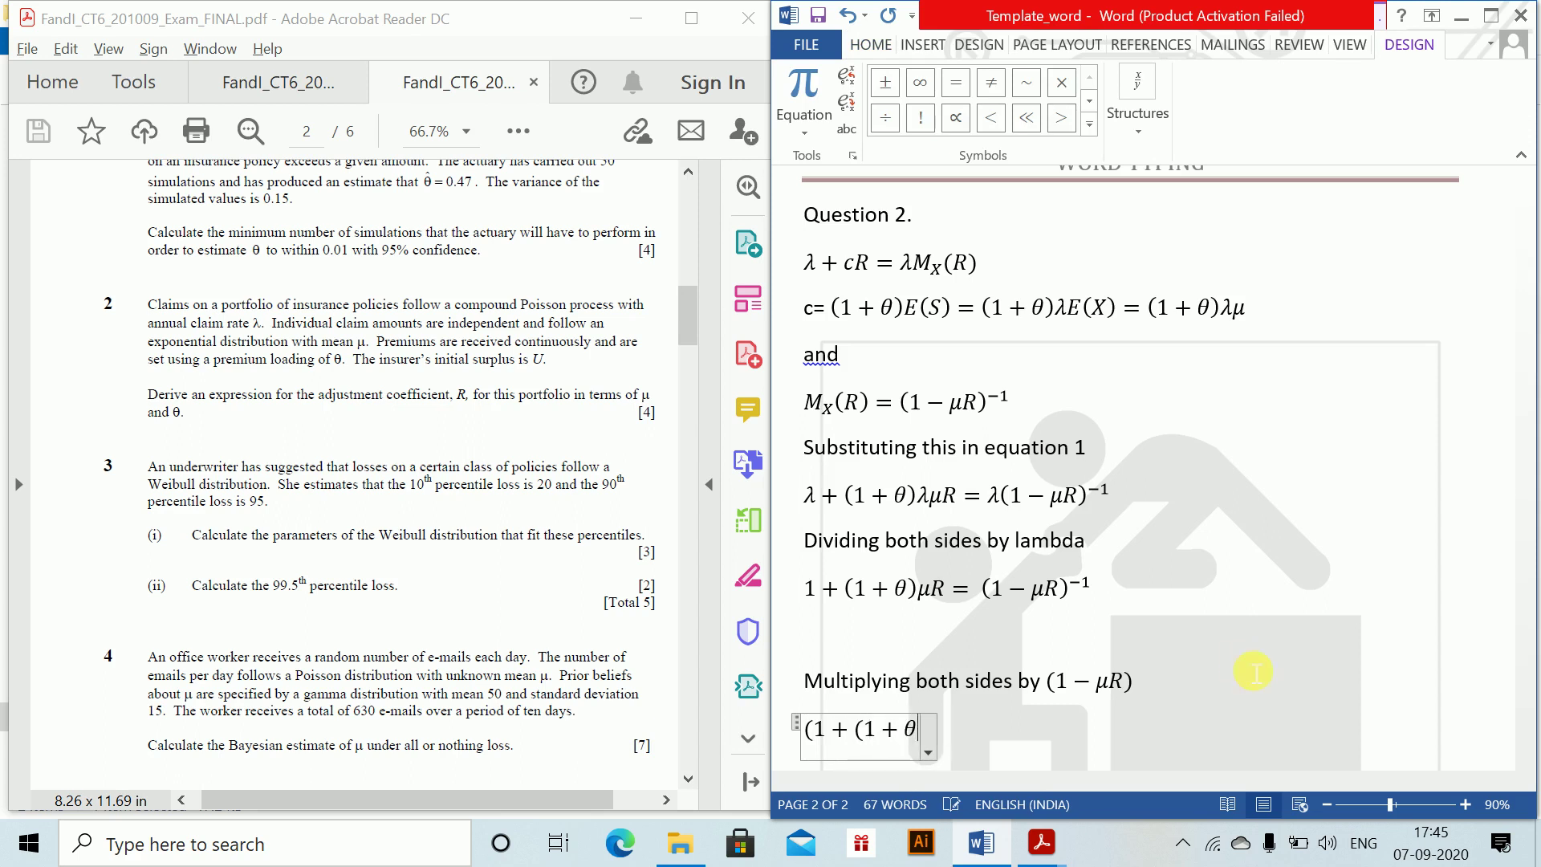
pyautogui.write('mu R)')
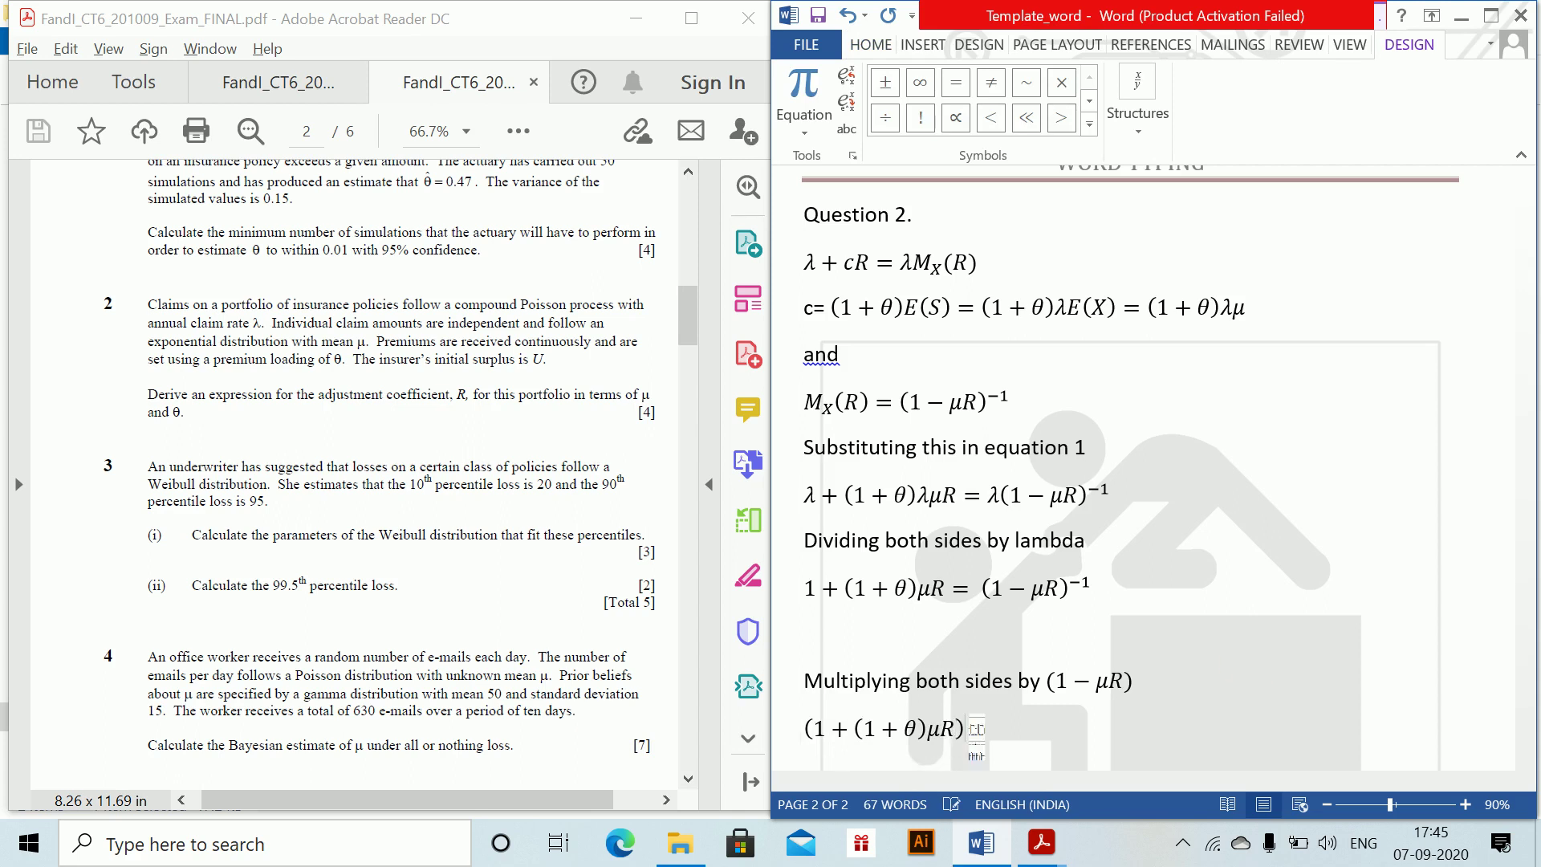
pyautogui.hotkey('shift', 'Home')
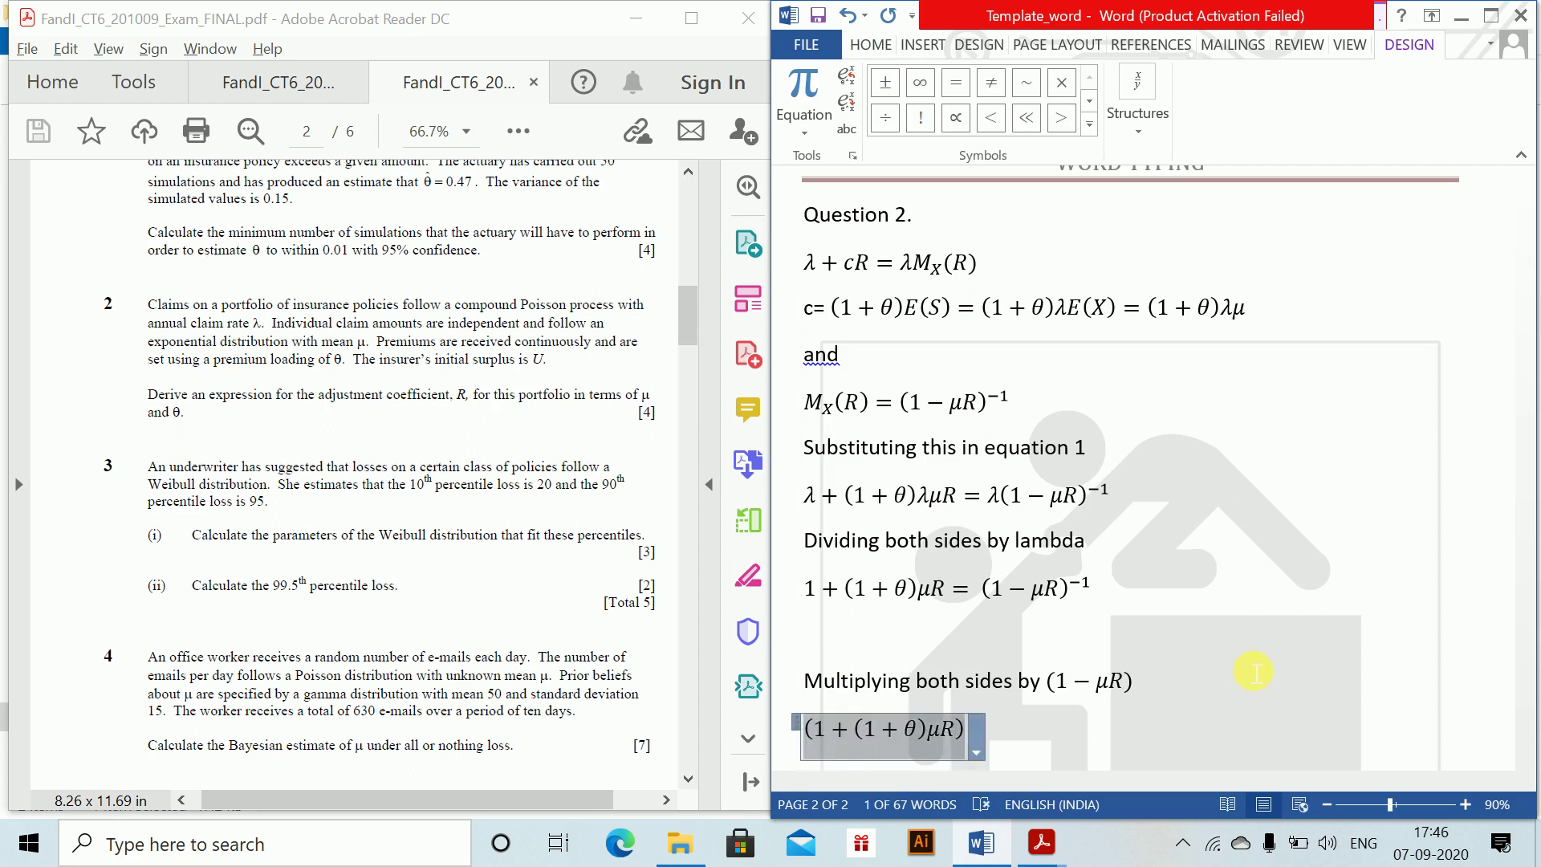
pyautogui.press('End')
pyautogui.write('(1-\\')
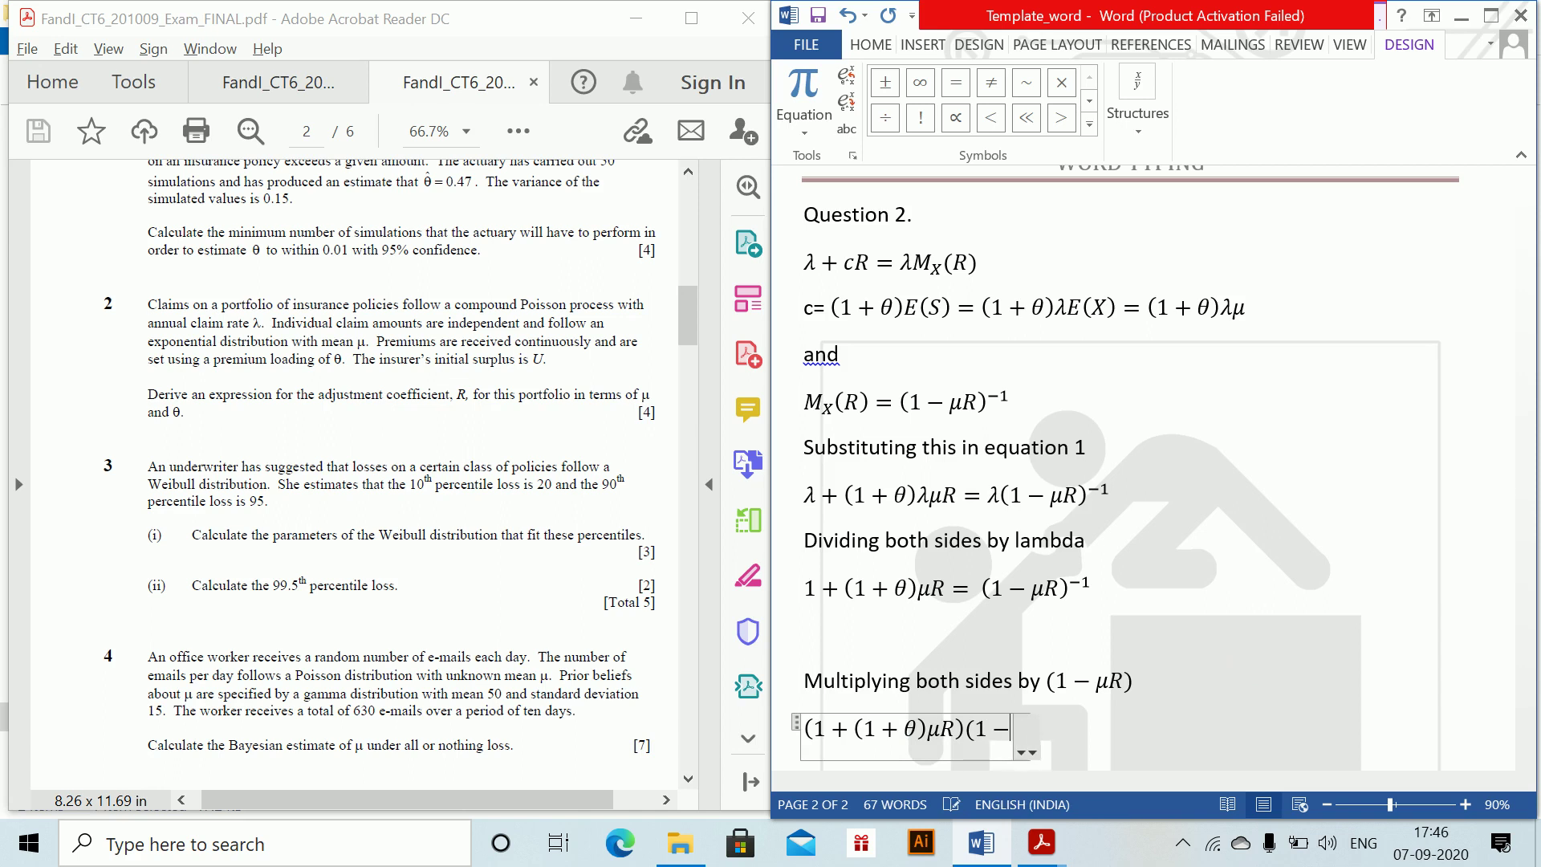
pyautogui.write('mu R')
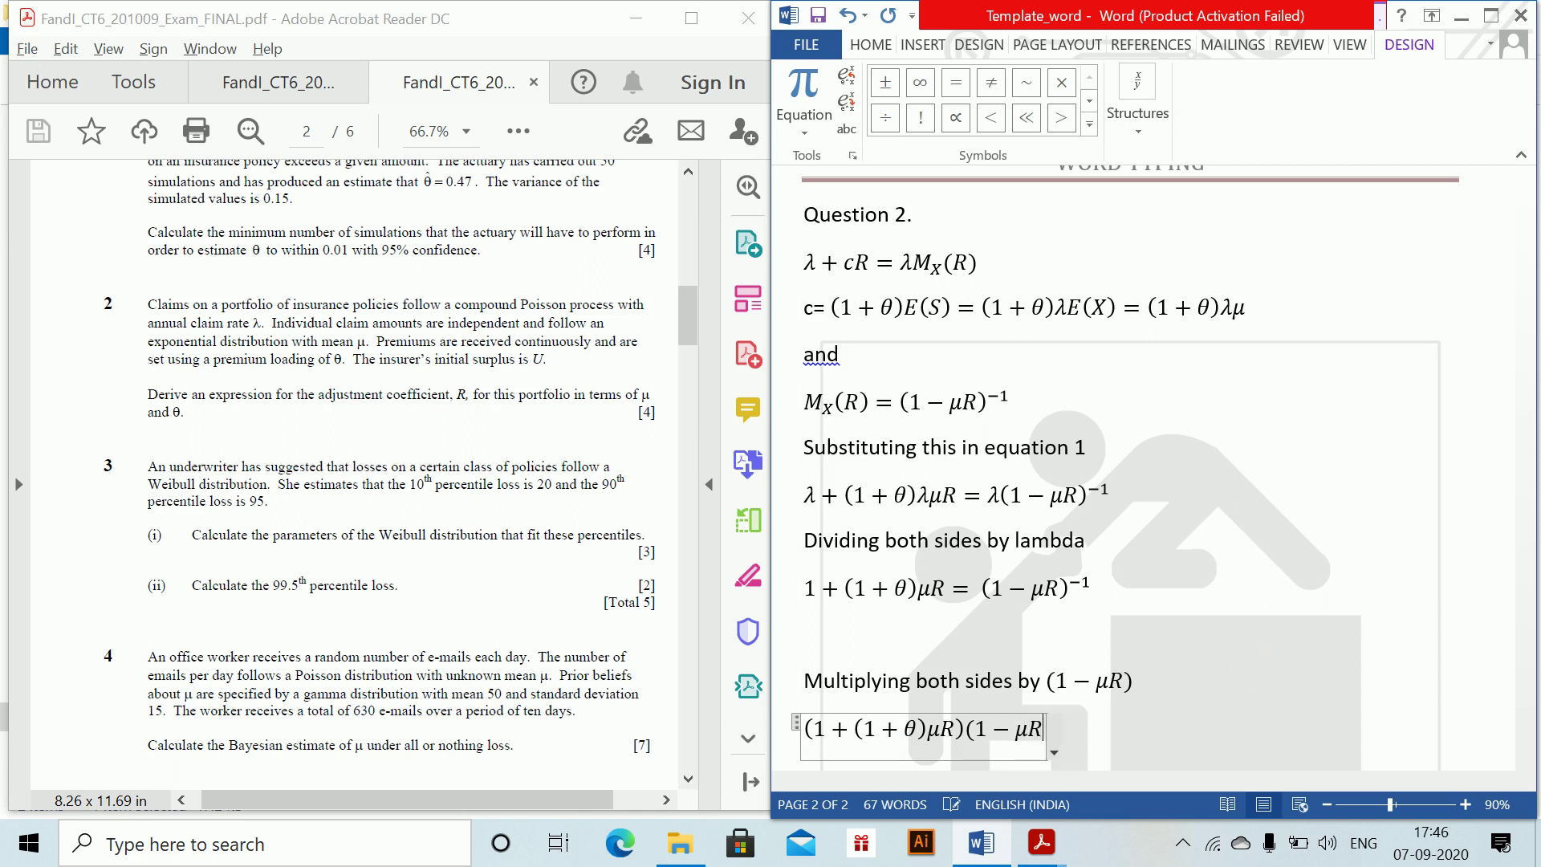
pyautogui.write(')=')
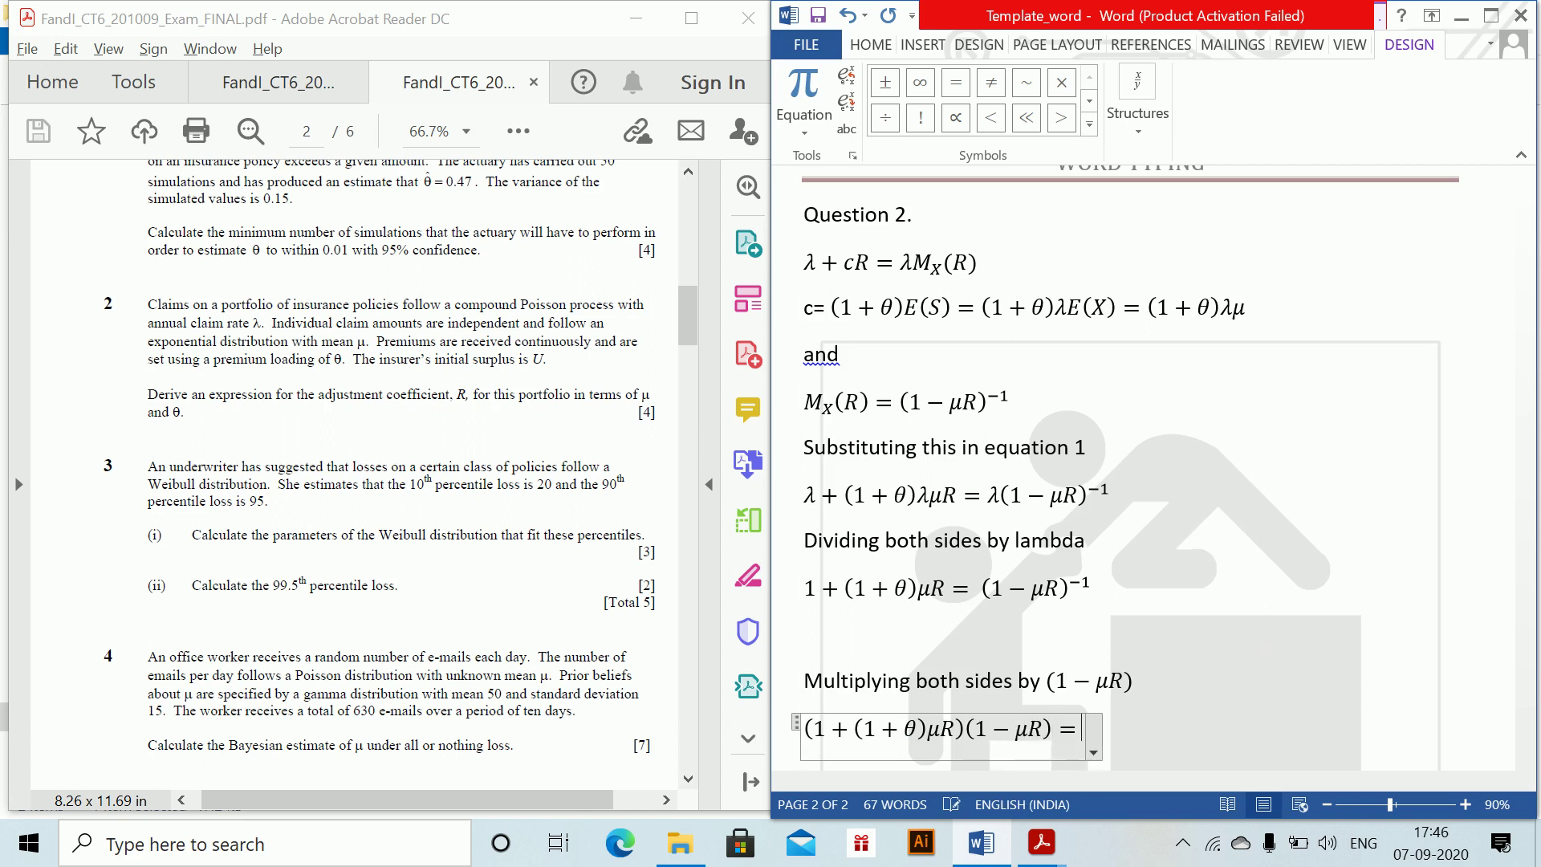
pyautogui.write('1')
pyautogui.press('Return')
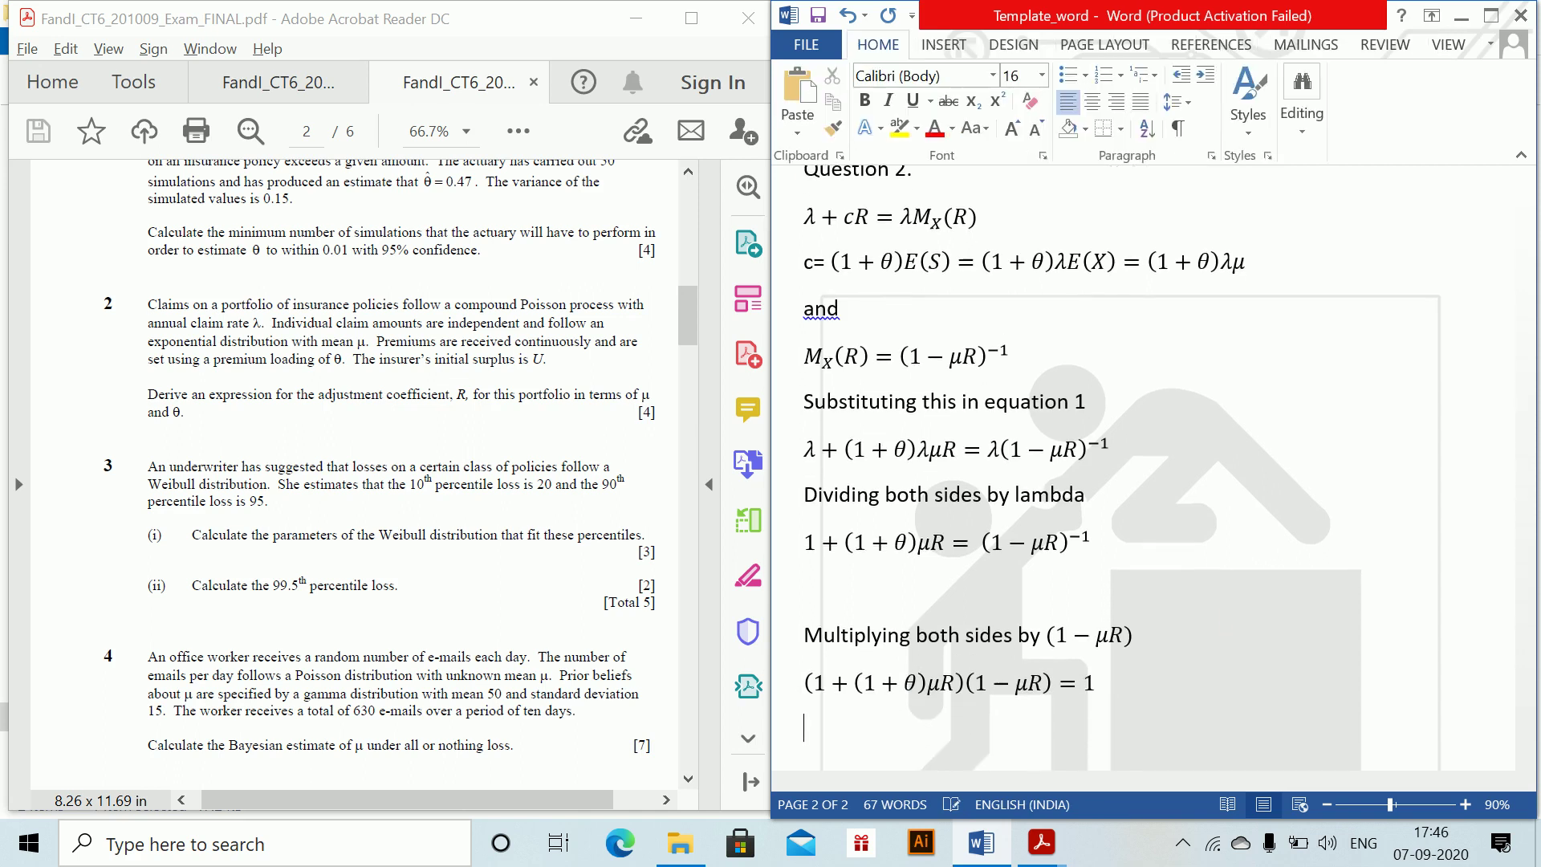
# - Start the expanded equation below with (1 − μR + (1 + θ)μ
pyautogui.hotkey('alt', '=')
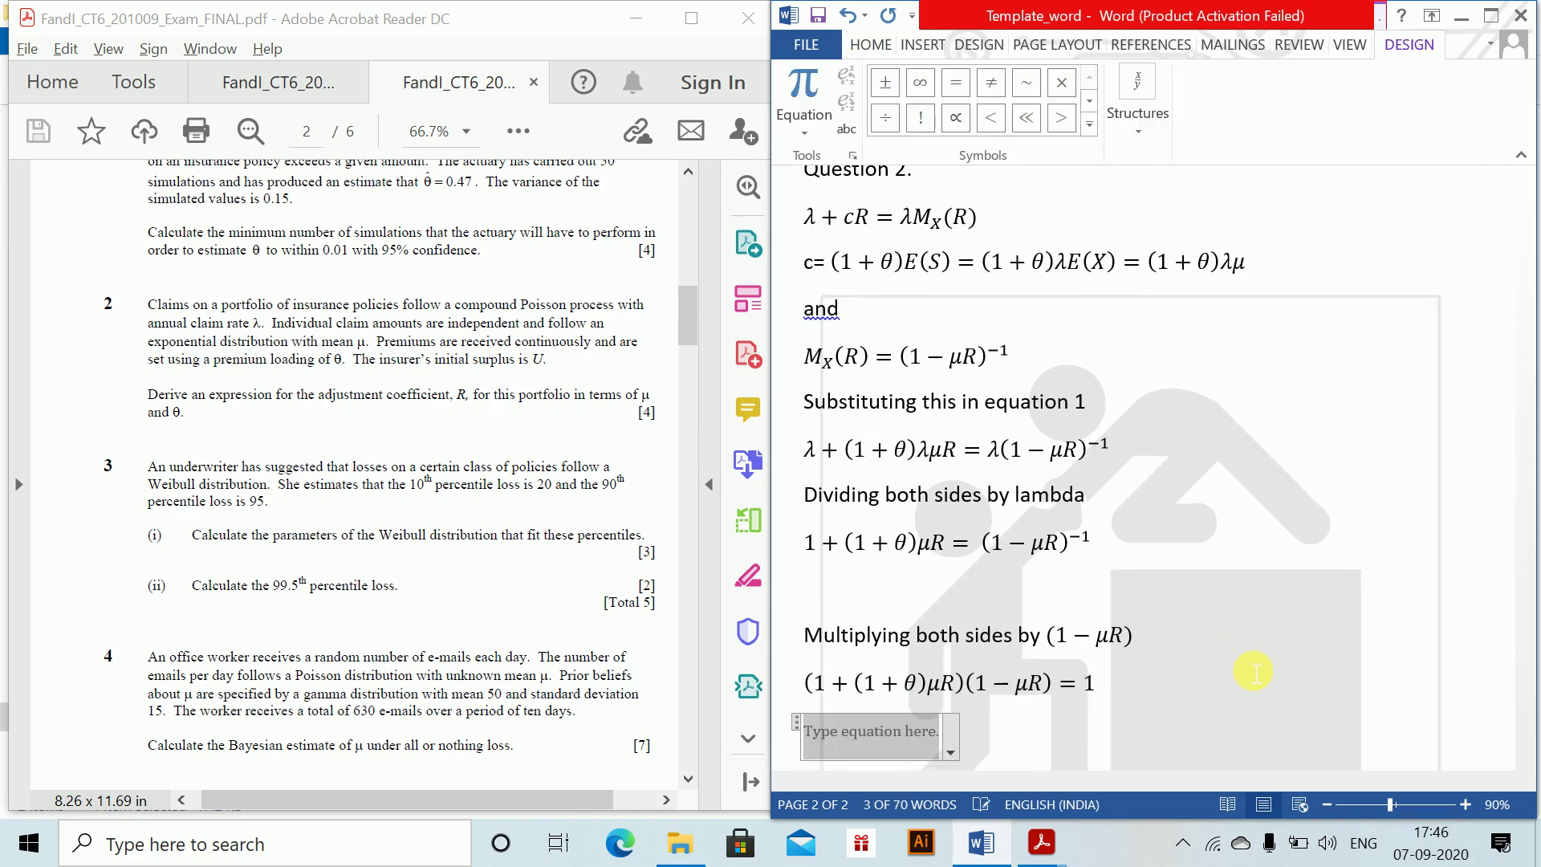
pyautogui.write('(1-\\mu')
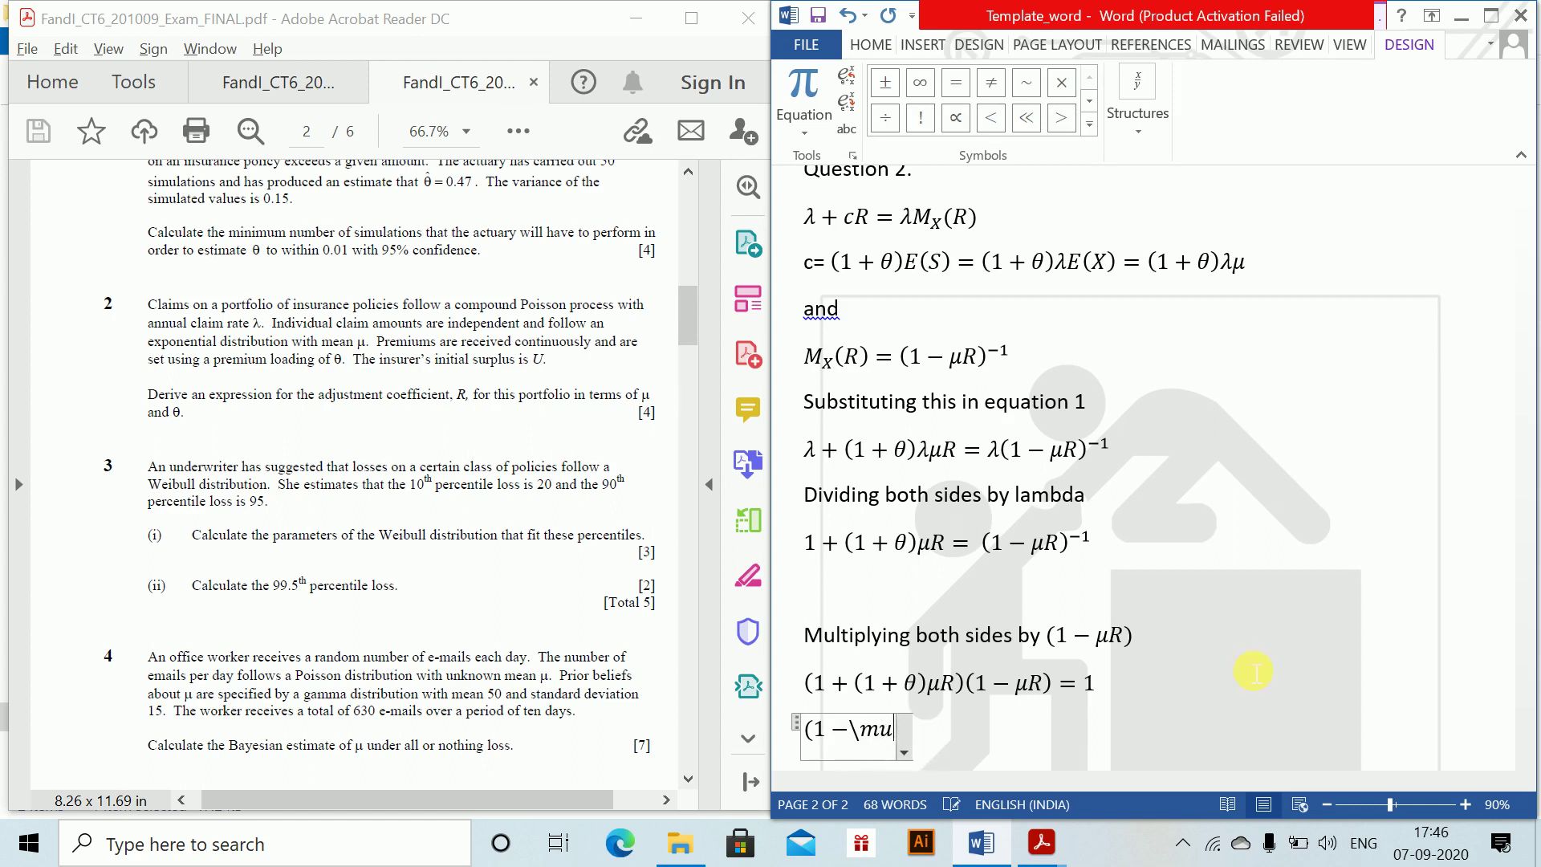
pyautogui.press('space')
pyautogui.write('R')
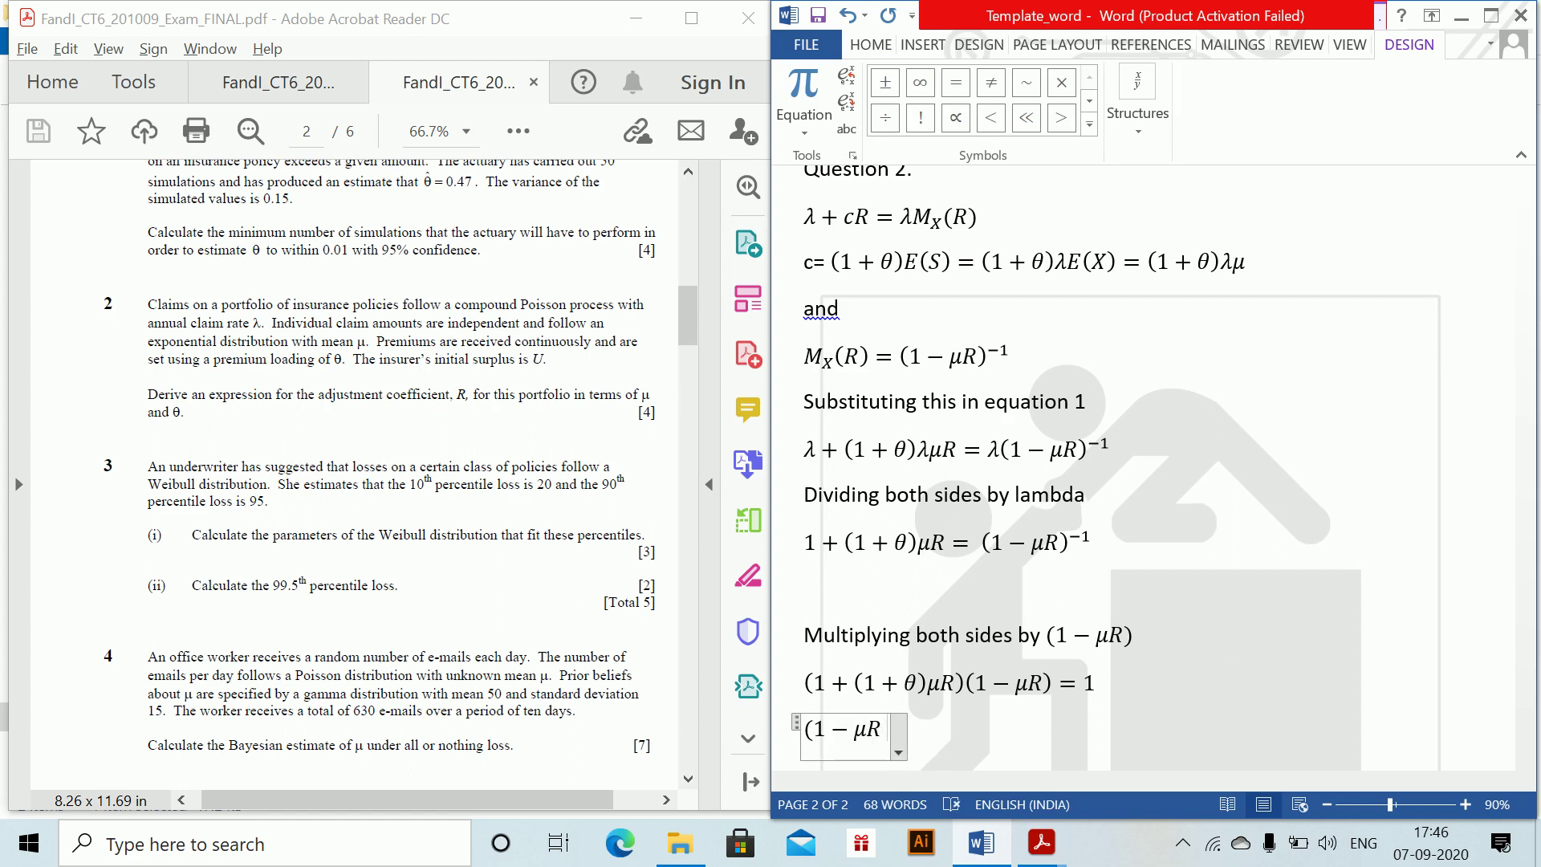
pyautogui.write('+(1+')
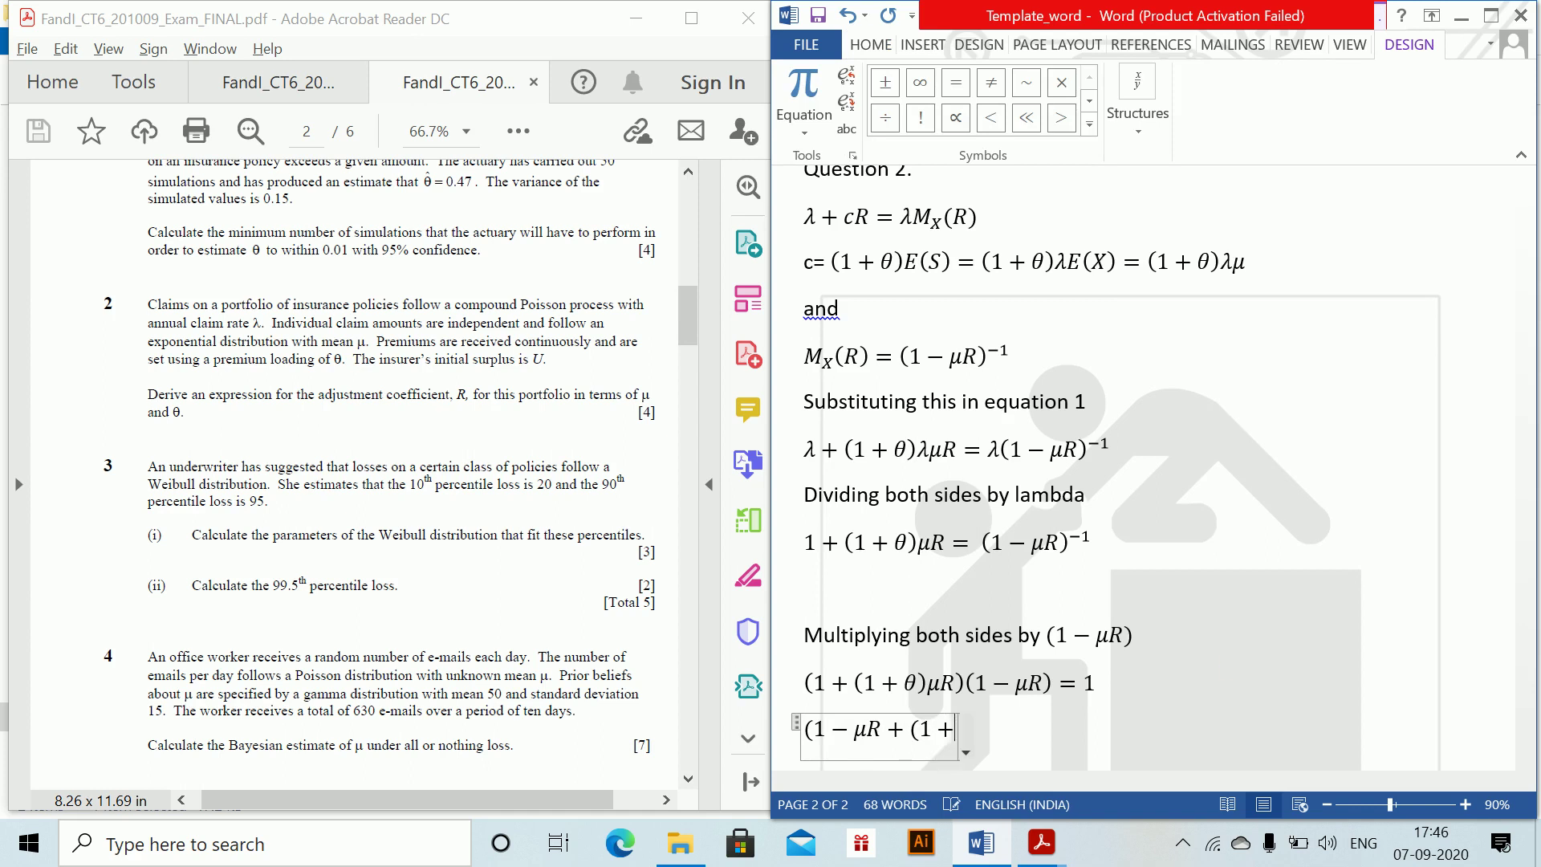
pyautogui.write('\theta')
pyautogui.press('space')
pyautogui.write(')')
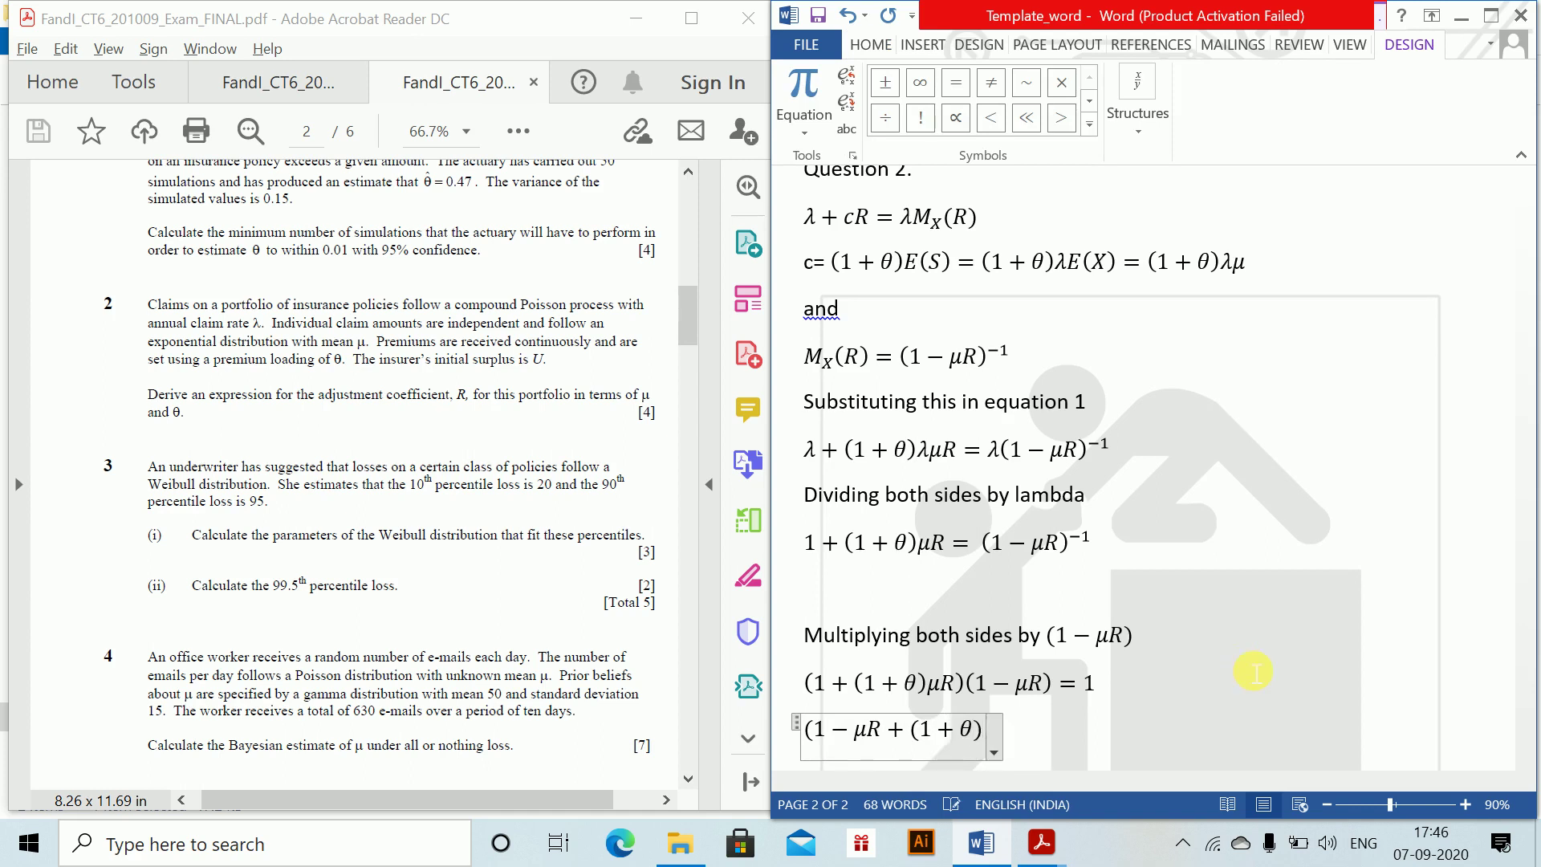
pyautogui.write('\\mu')
pyautogui.press('space')
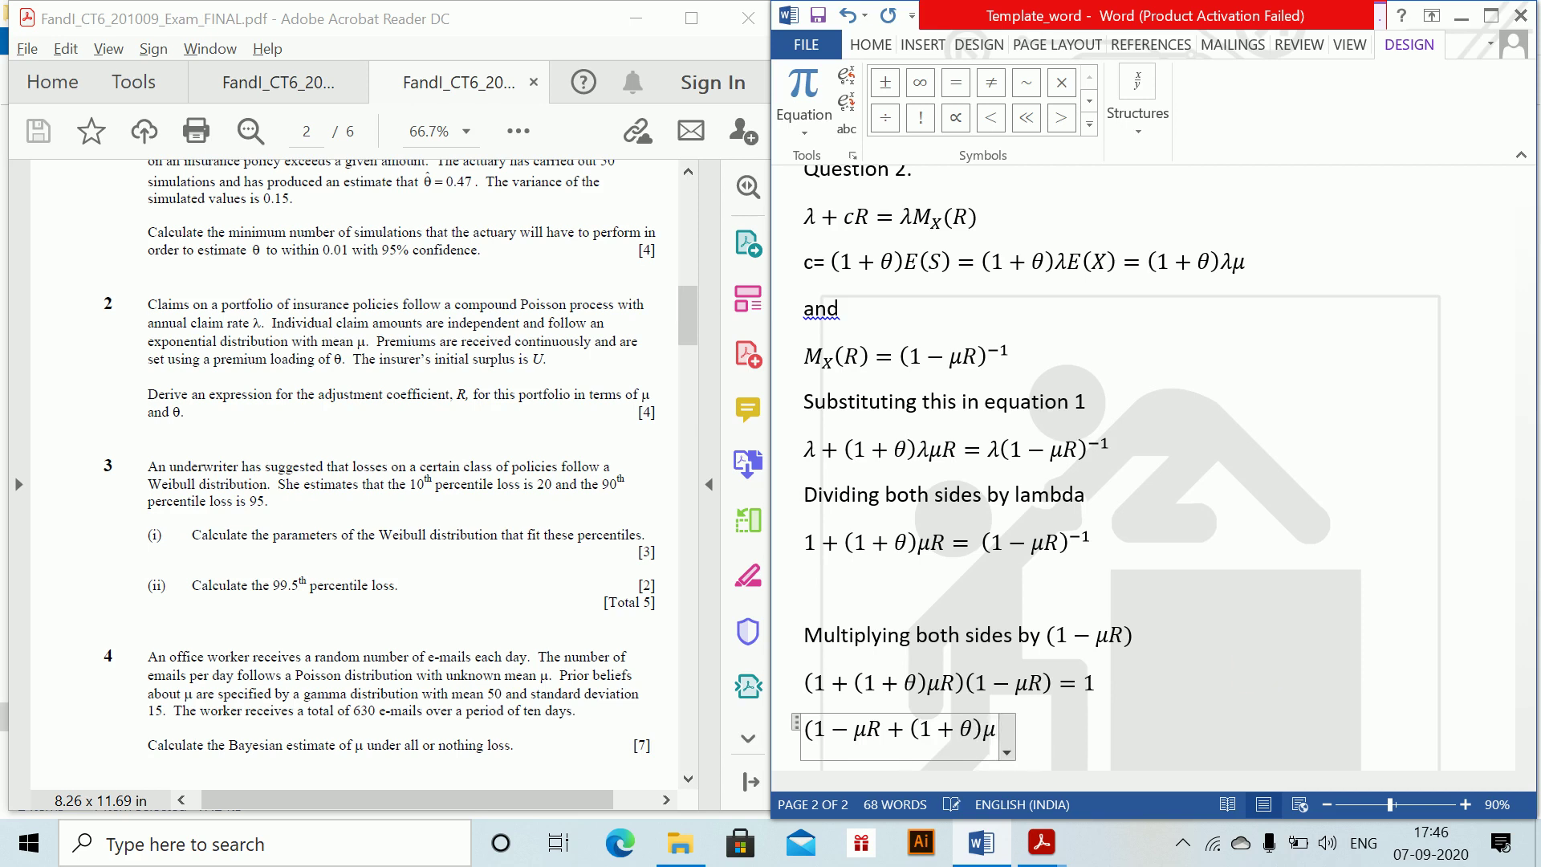
# - Complete the expanded equation with R − (1 + θ)μ²R²) = 1 and move to a new line
pyautogui.write('R-(1+\t')
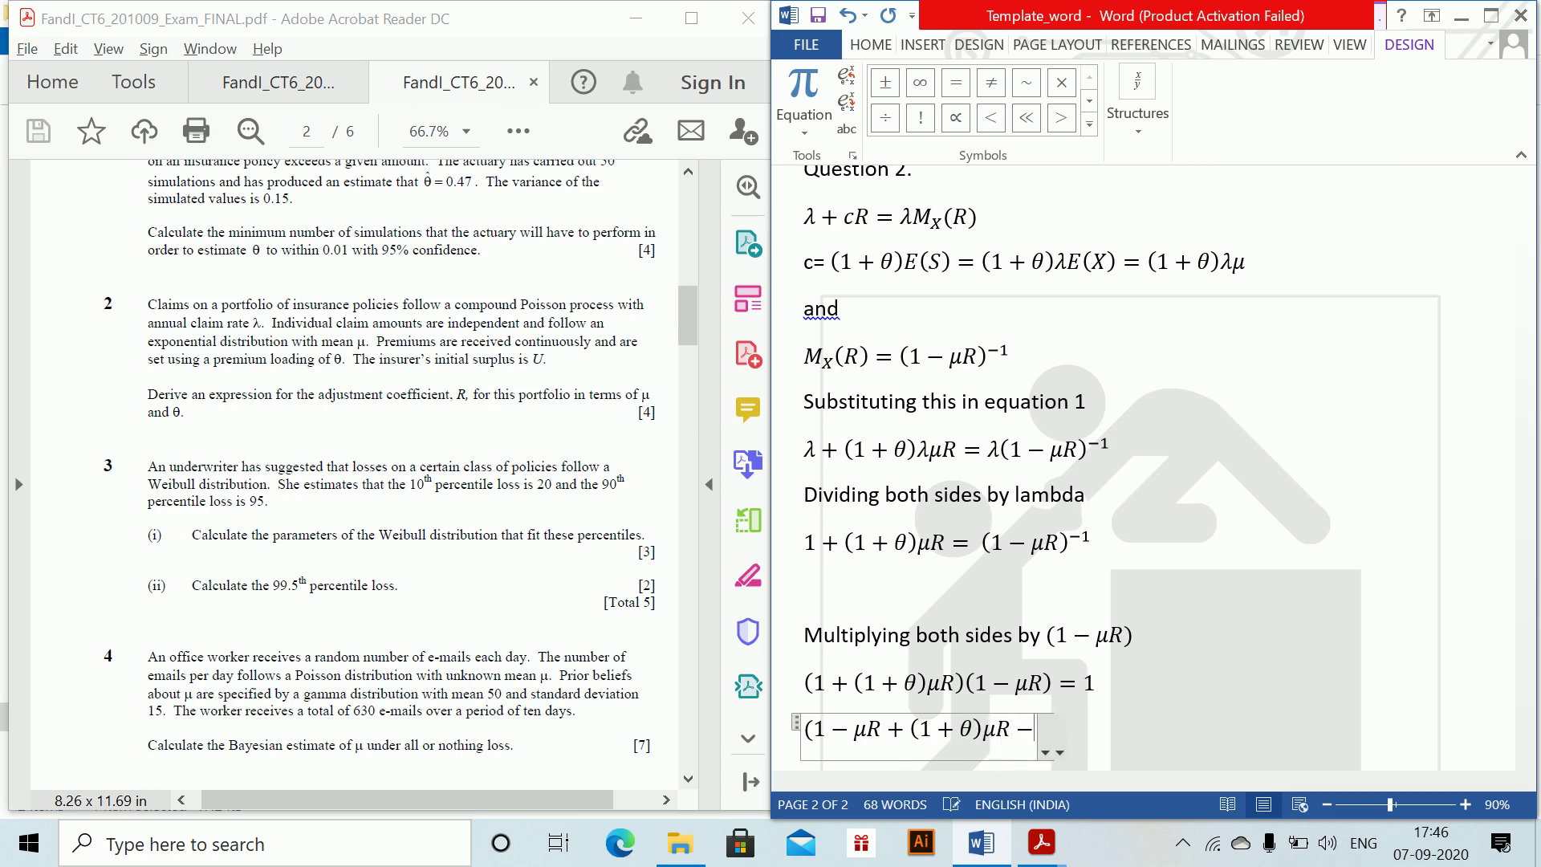
pyautogui.write('heta')
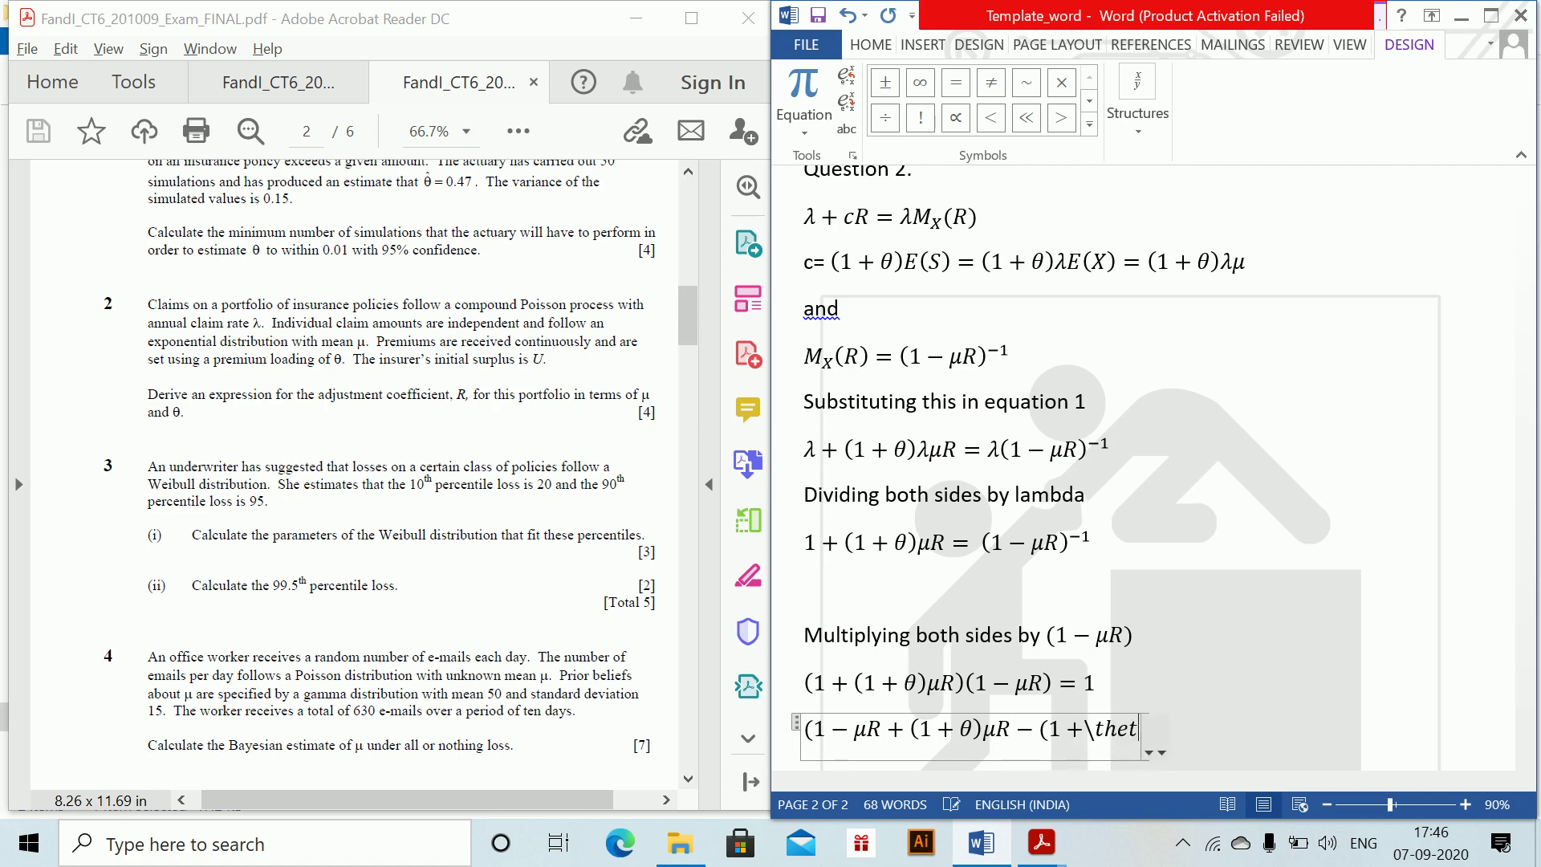
pyautogui.press('space')
pyautogui.write(')\\mu ^2R^2 ')
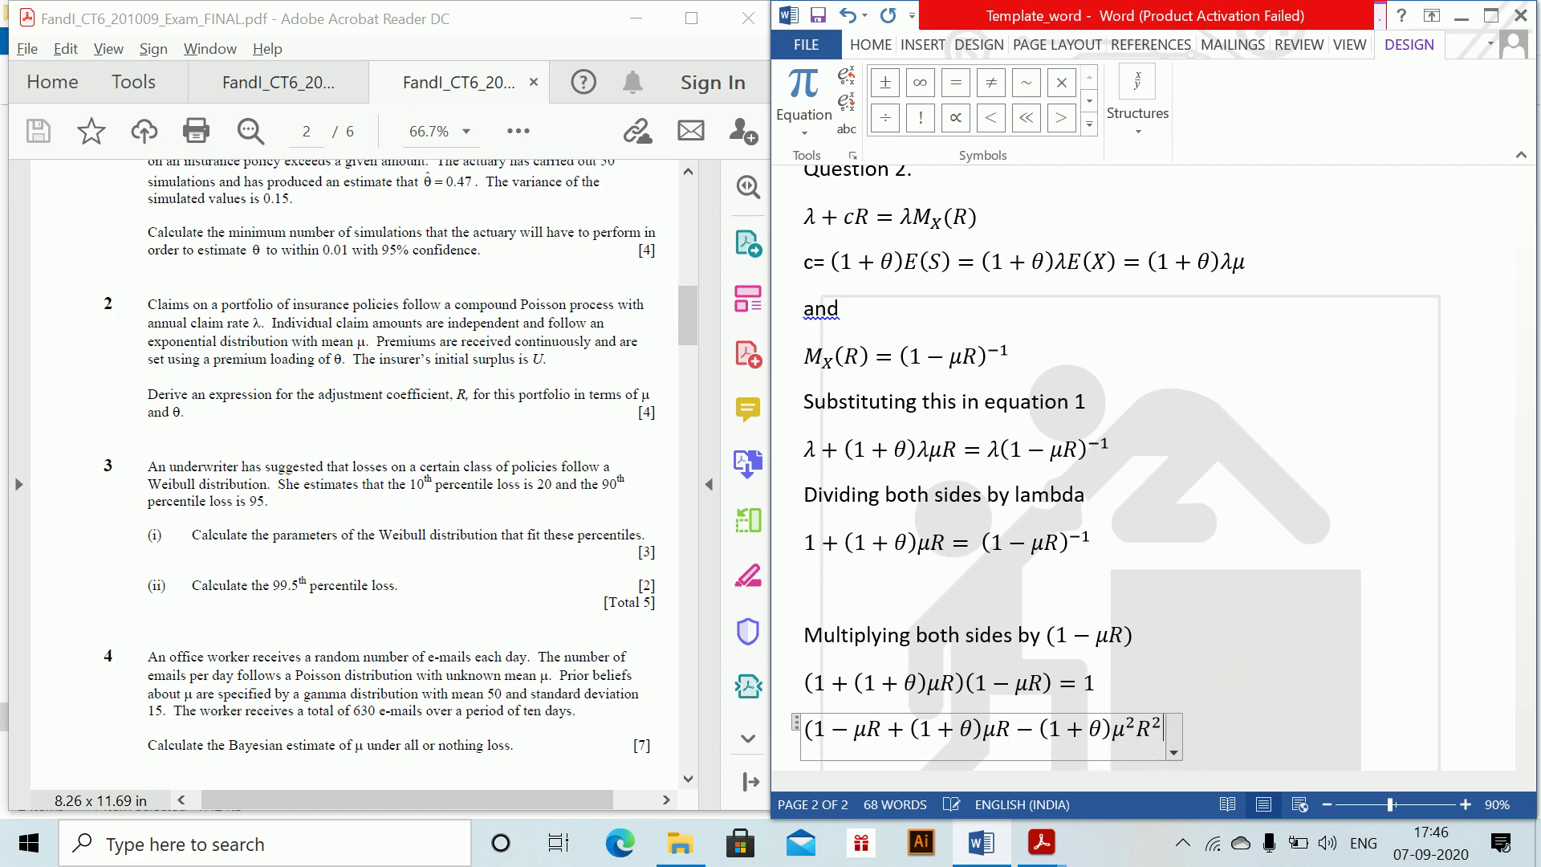
pyautogui.write(') = 1')
pyautogui.press('Right')
pyautogui.press('Return')
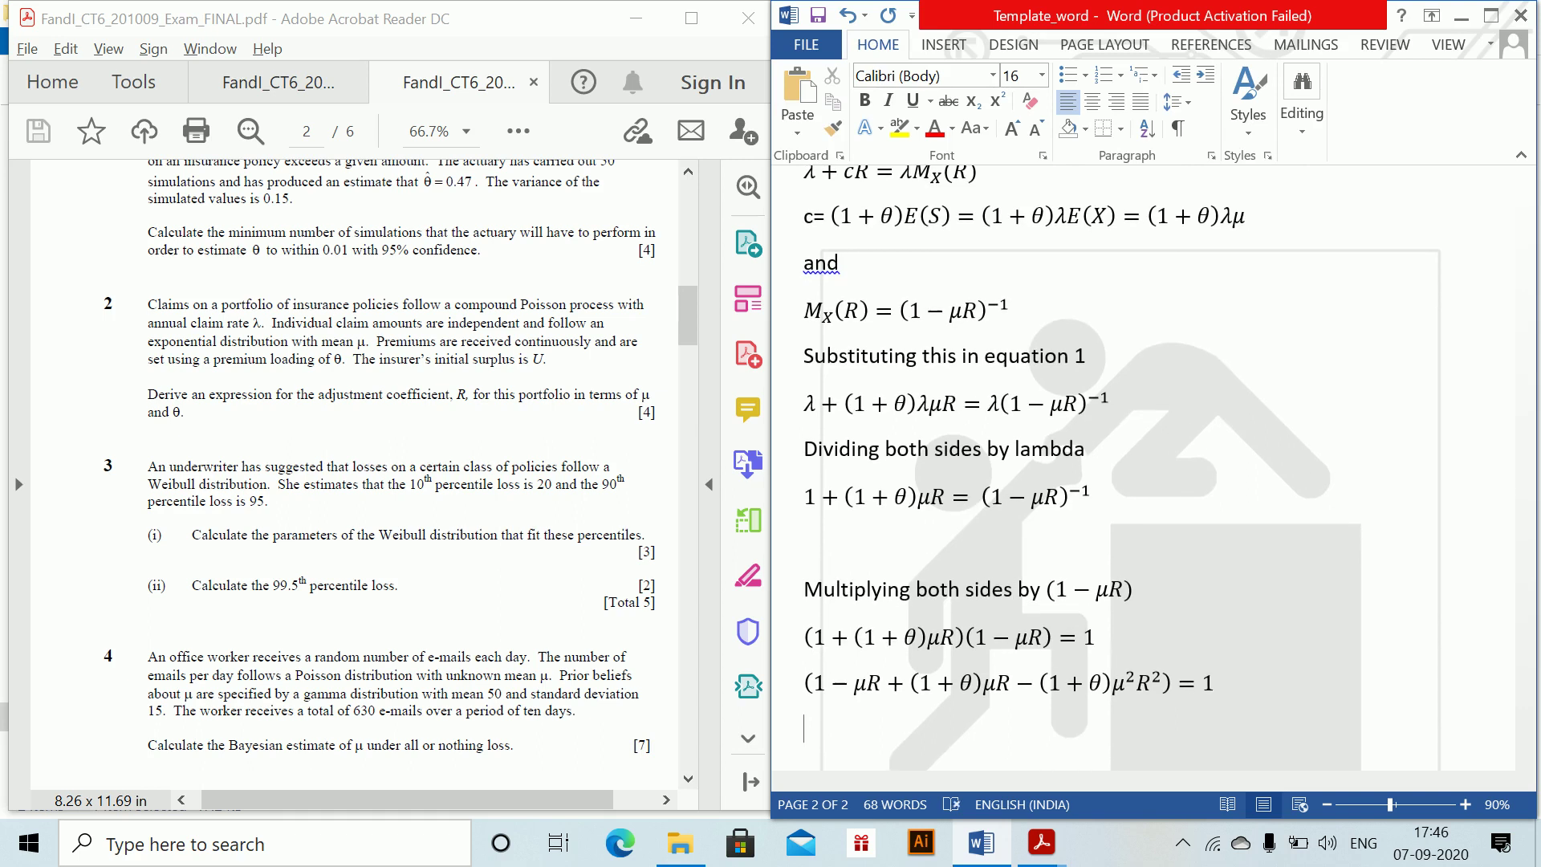
# - Insert the factored equation μR(θ − (1 + θ)μR) = 0 and move to a new line
pyautogui.hotkey('alt', '=')
pyautogui.write('\\m')
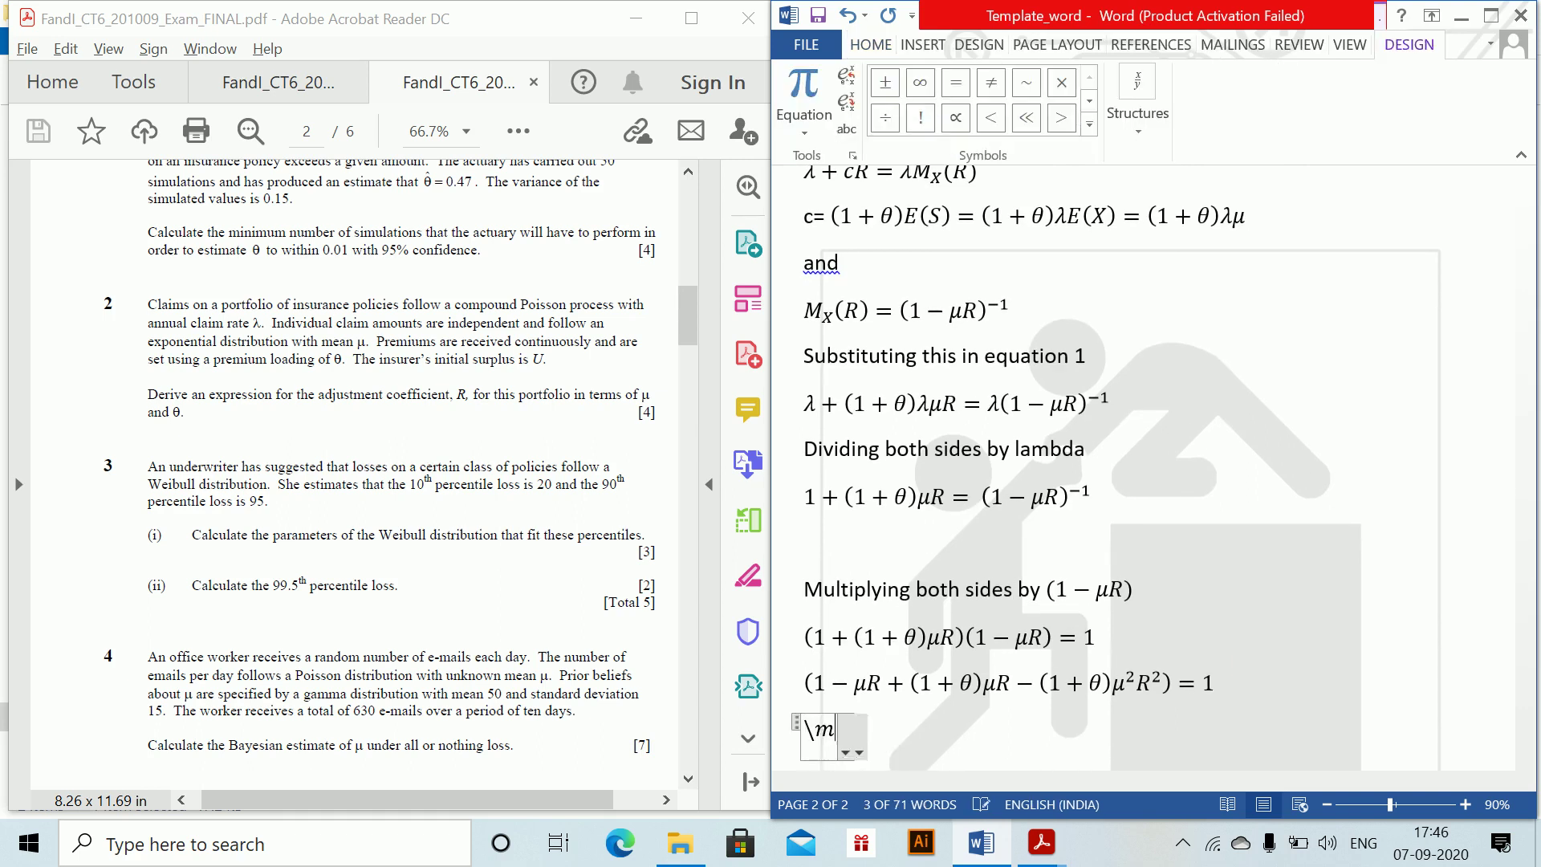
pyautogui.write('u R')
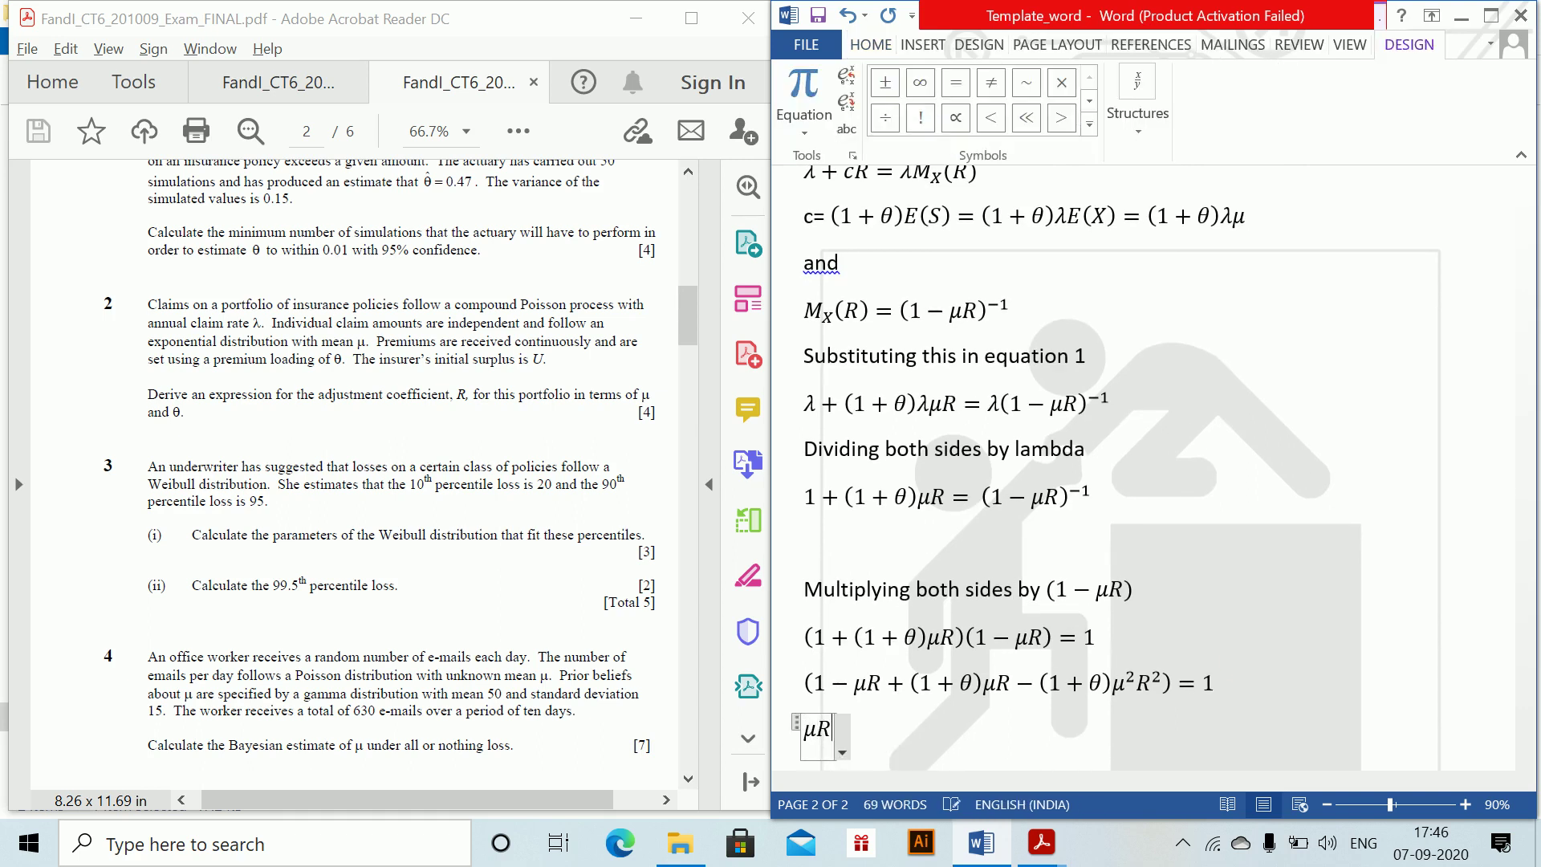
pyautogui.write('(\\theta -')
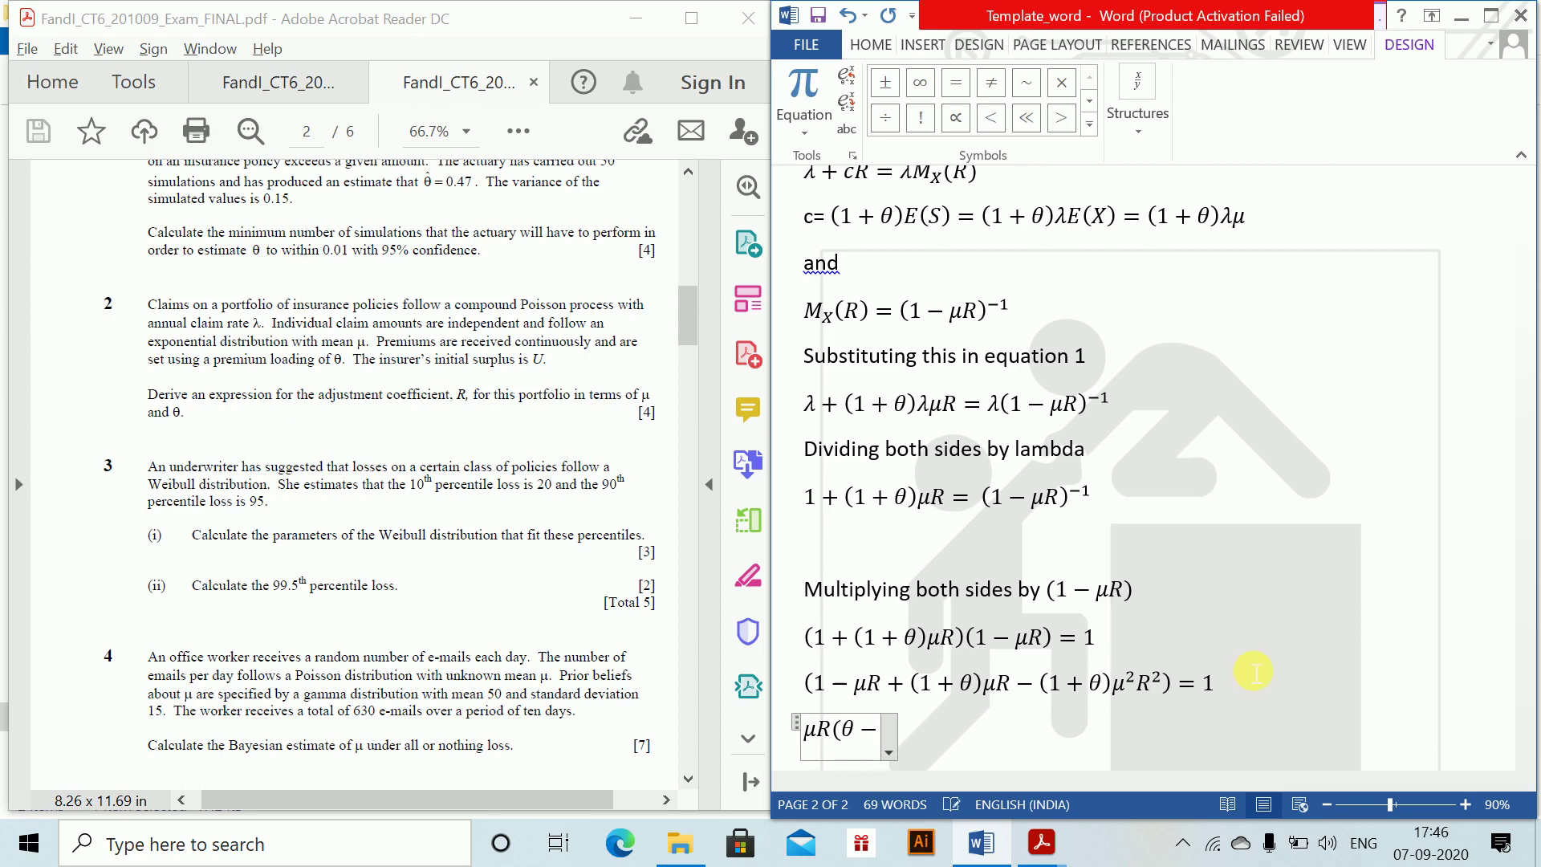
pyautogui.write('(1+\\the')
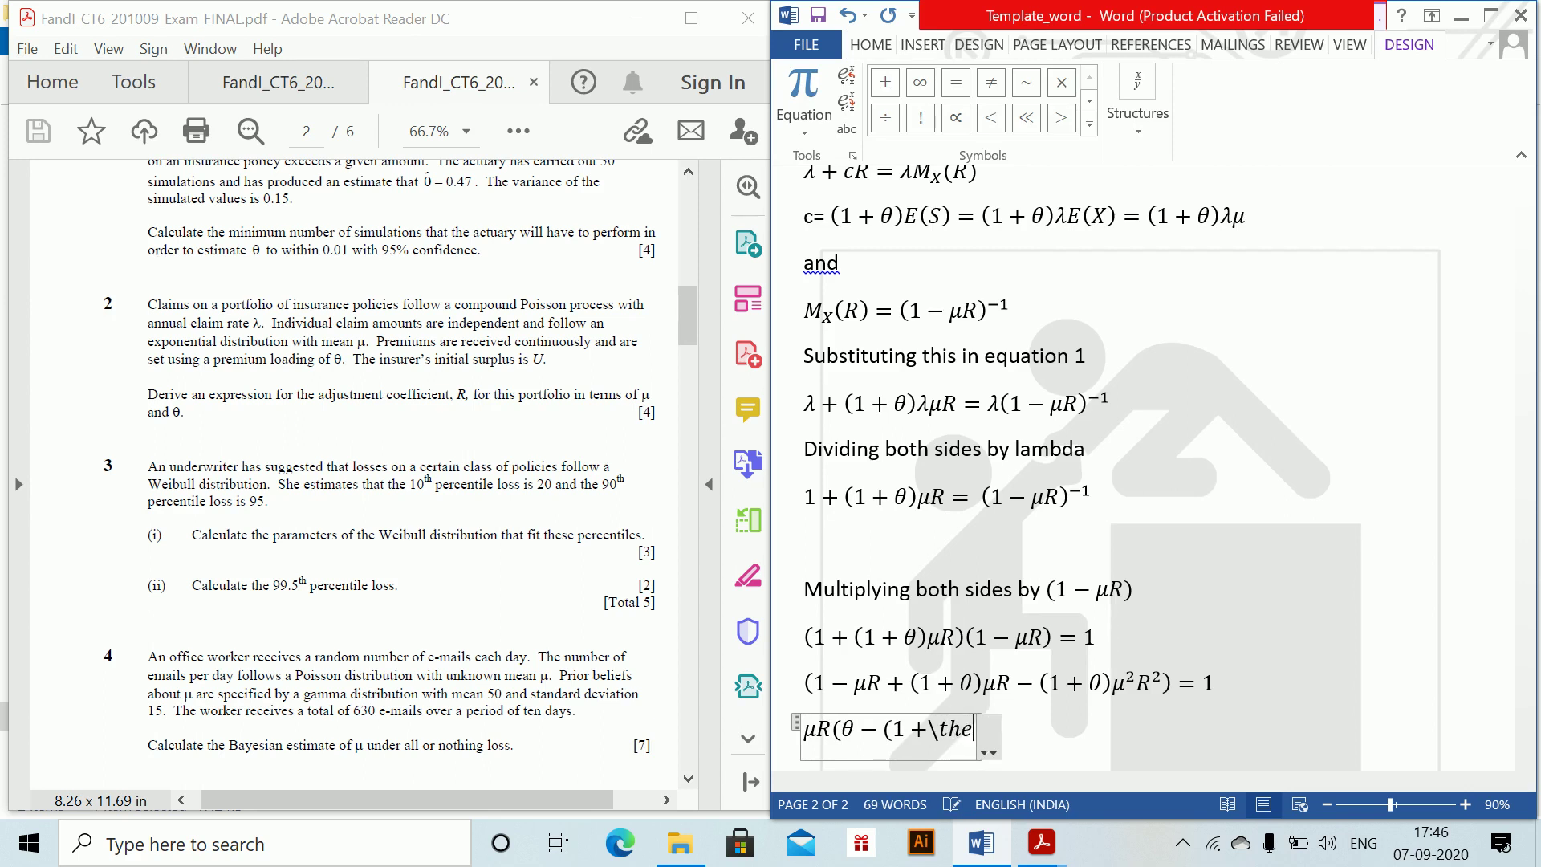
pyautogui.write('ta )')
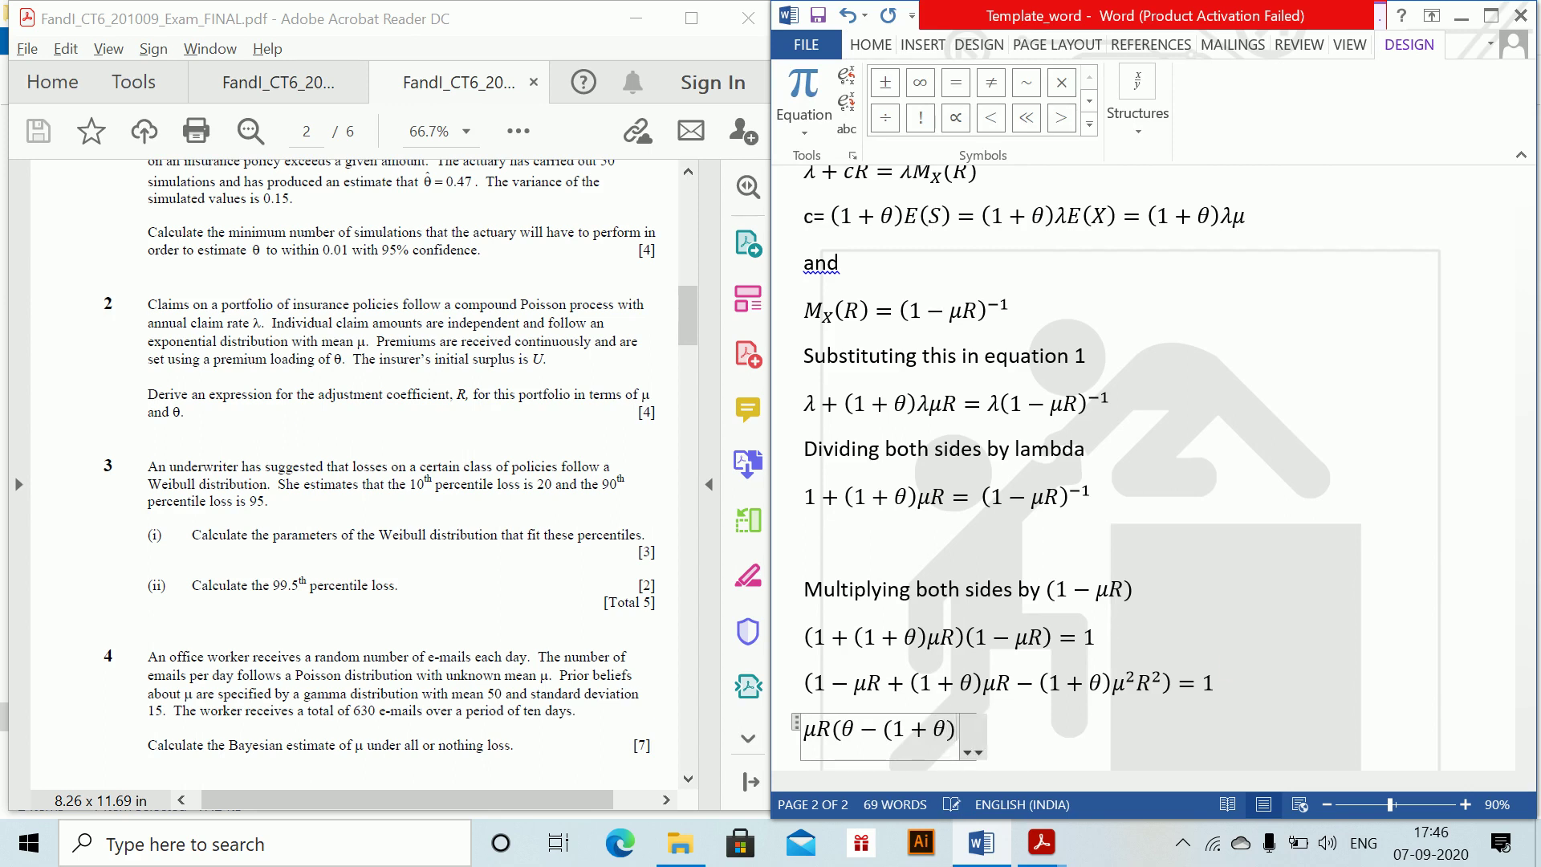
pyautogui.write('\\mu R)')
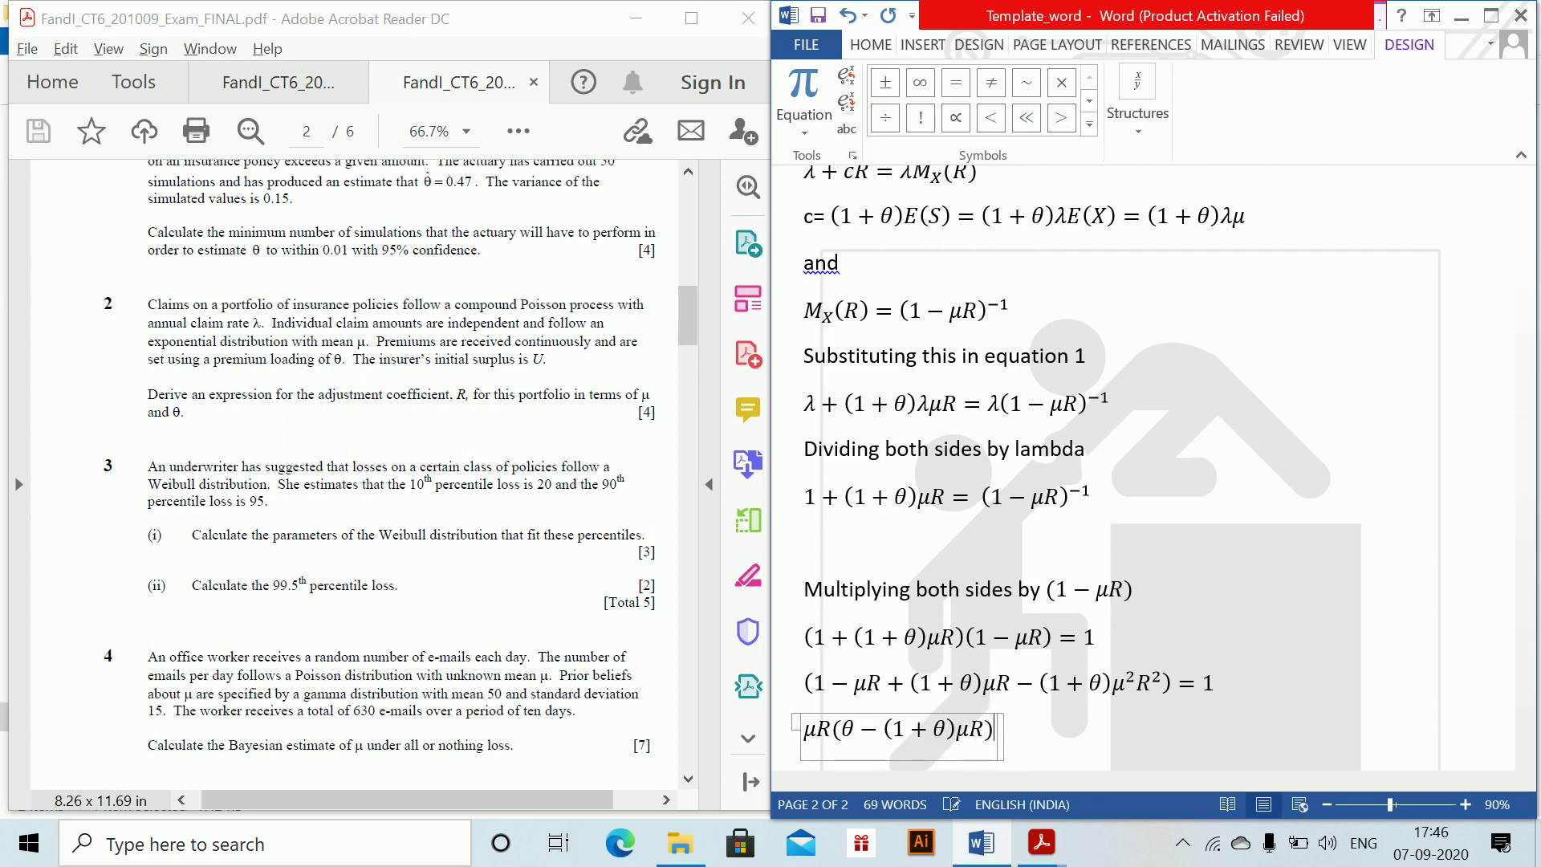
pyautogui.write('=0')
pyautogui.press('Return')
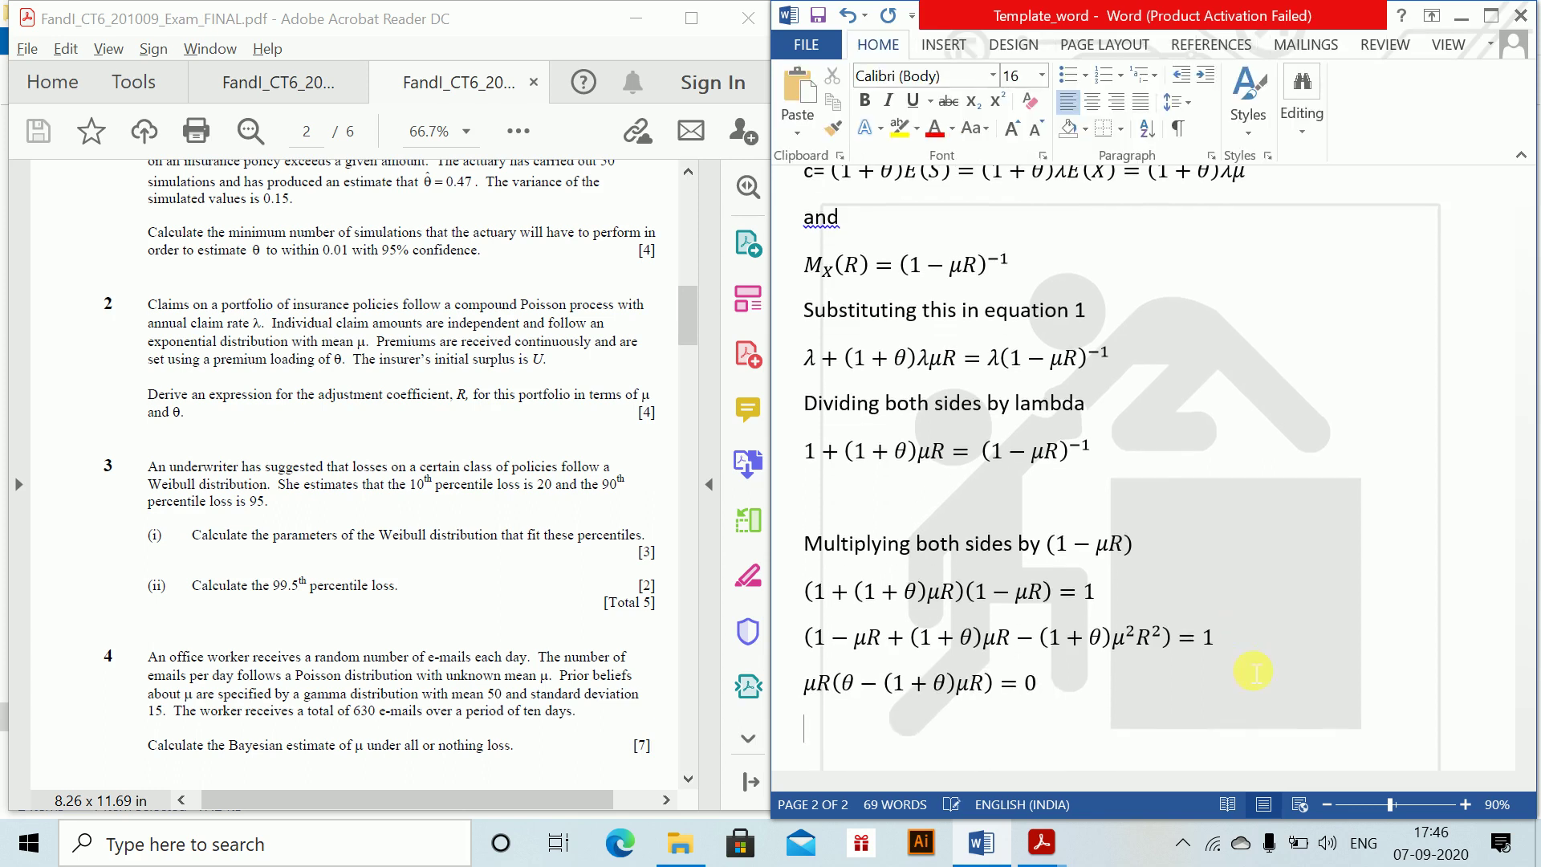
# - Write "Hence R = 0, or" as plain text below the factored equation
pyautogui.hotkey('alt', '=')
pyautogui.hotkey('ctrl', 'z')
pyautogui.write('Hence R = 0, or')
pyautogui.hotkey('alt', 'r')
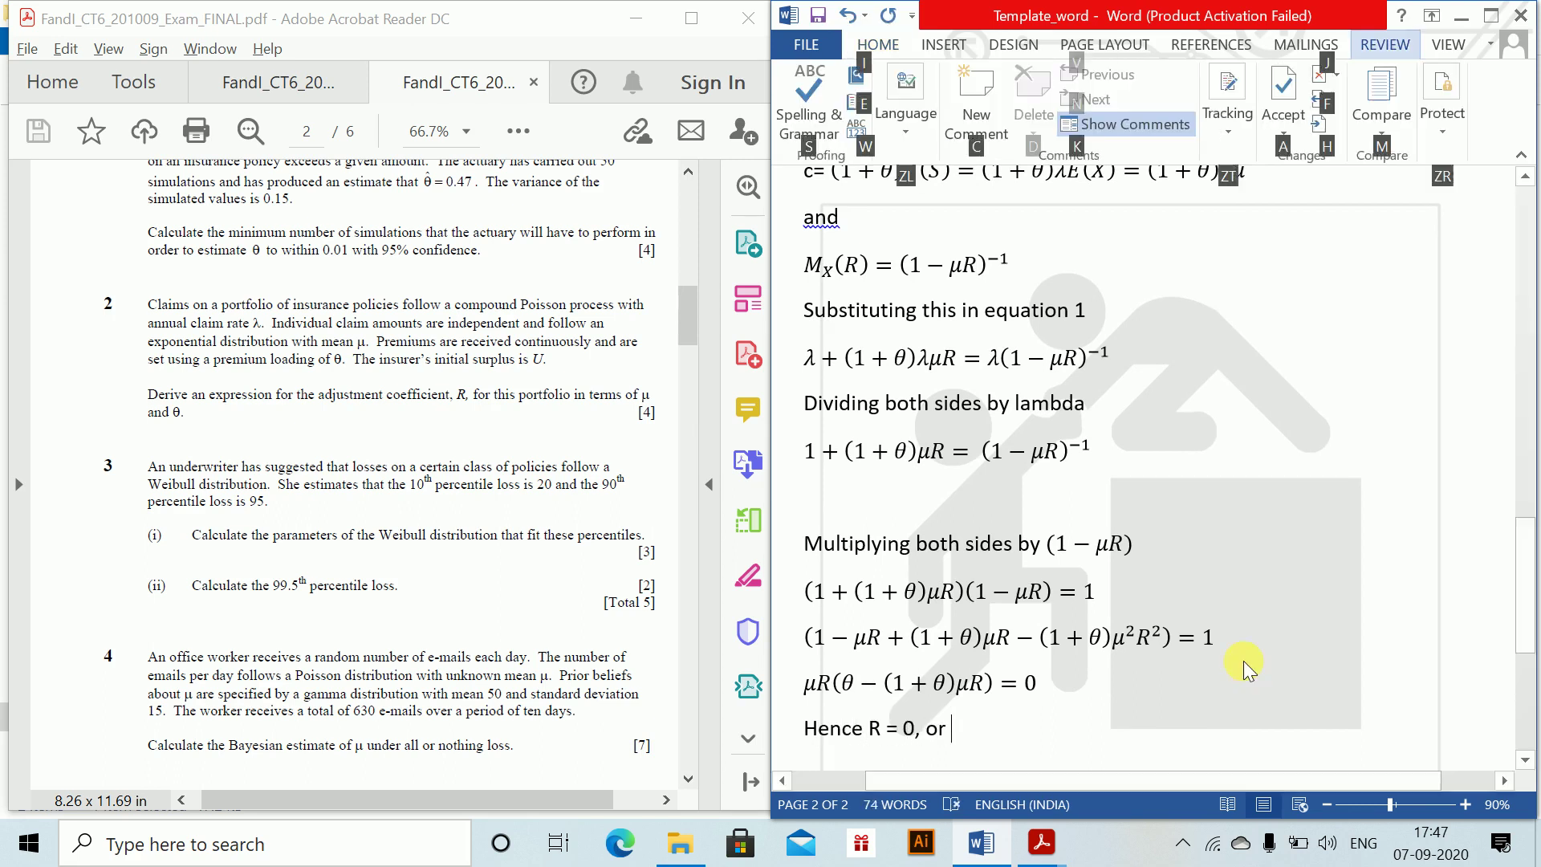
pyautogui.press('Escape')
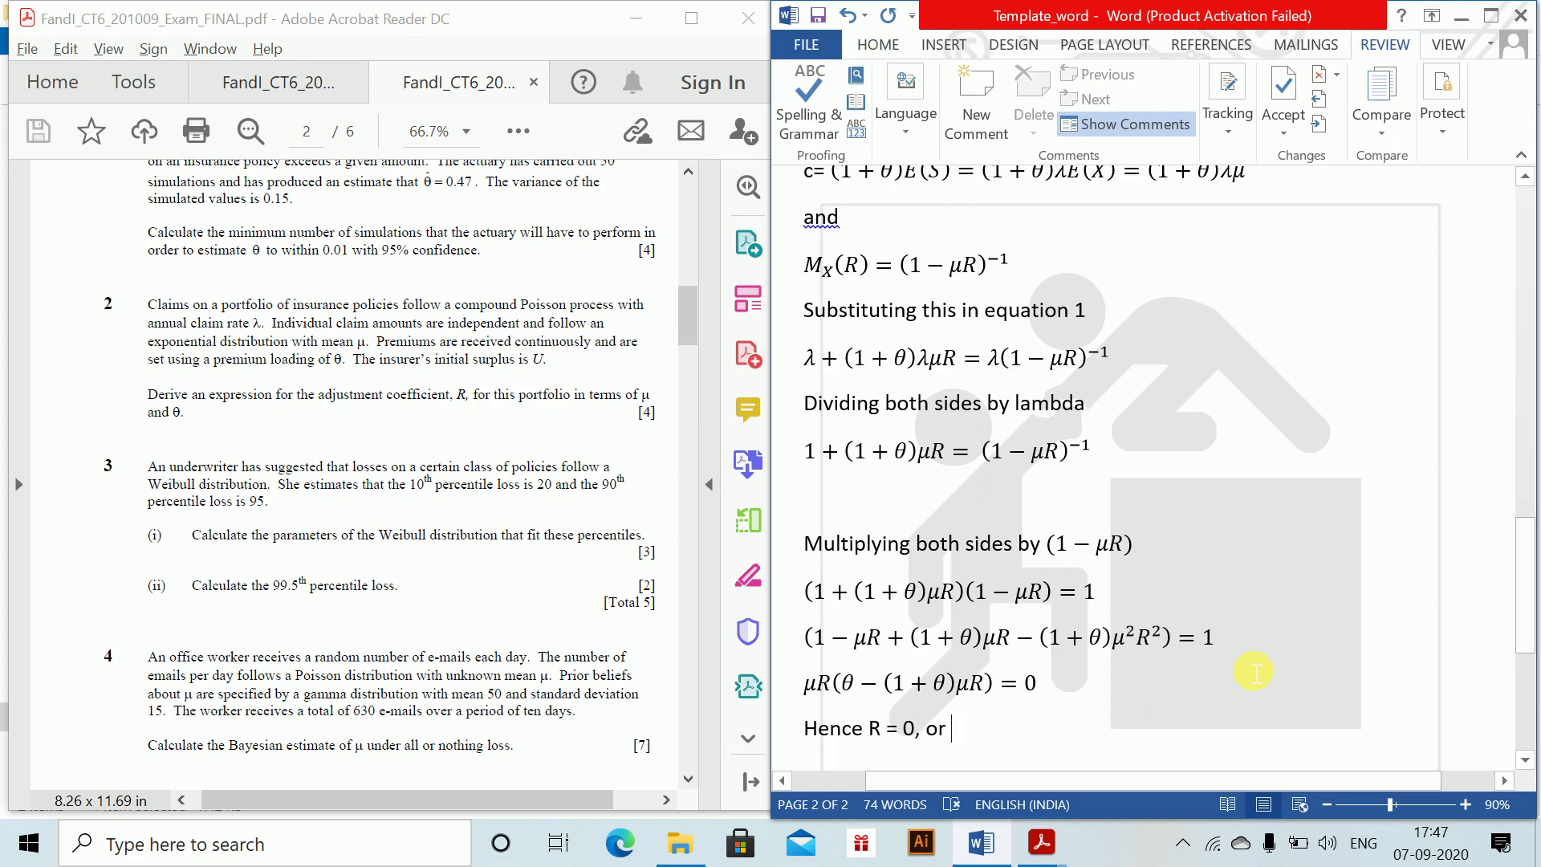
# - Insert the inline equation R = θ/((1 + θ)μ) after "Hence R = 0, or" and move to a new line
pyautogui.hotkey('alt', '=')
pyautogui.write('R=')
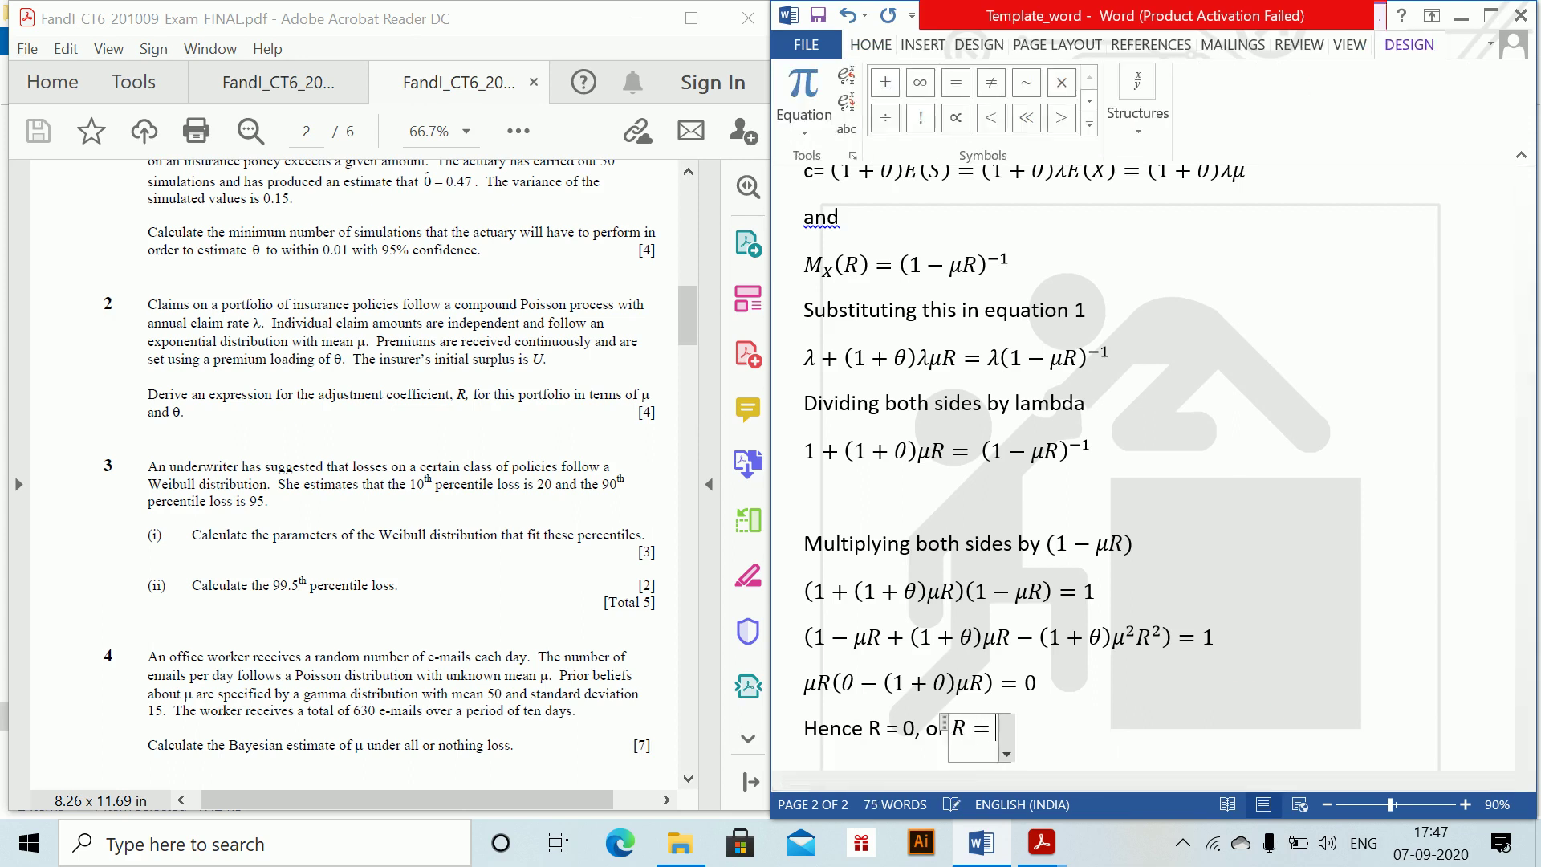
pyautogui.write('\\theta /')
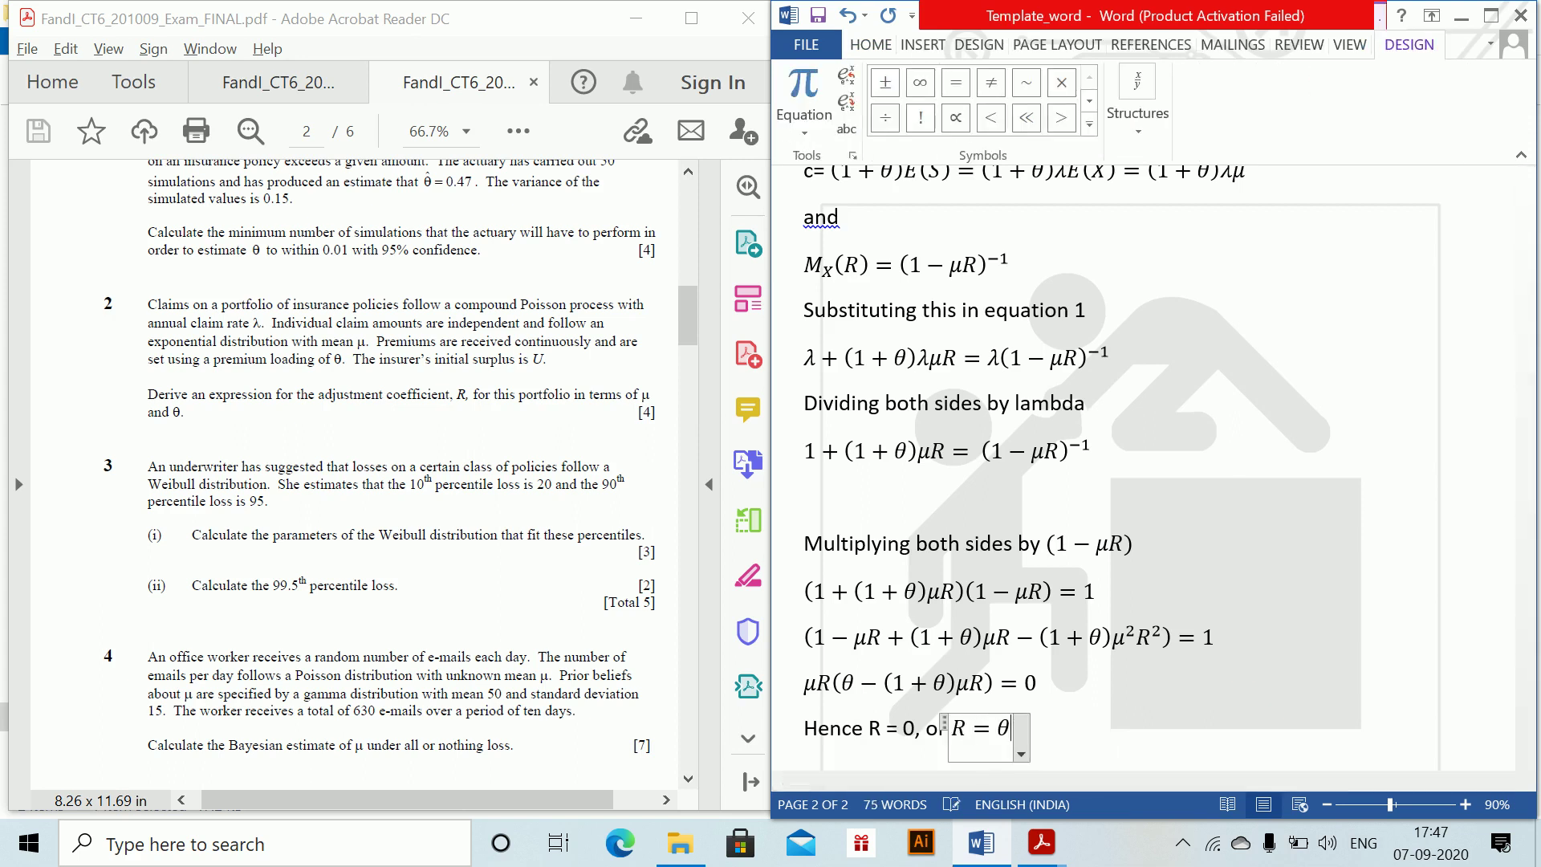
pyautogui.write('(')
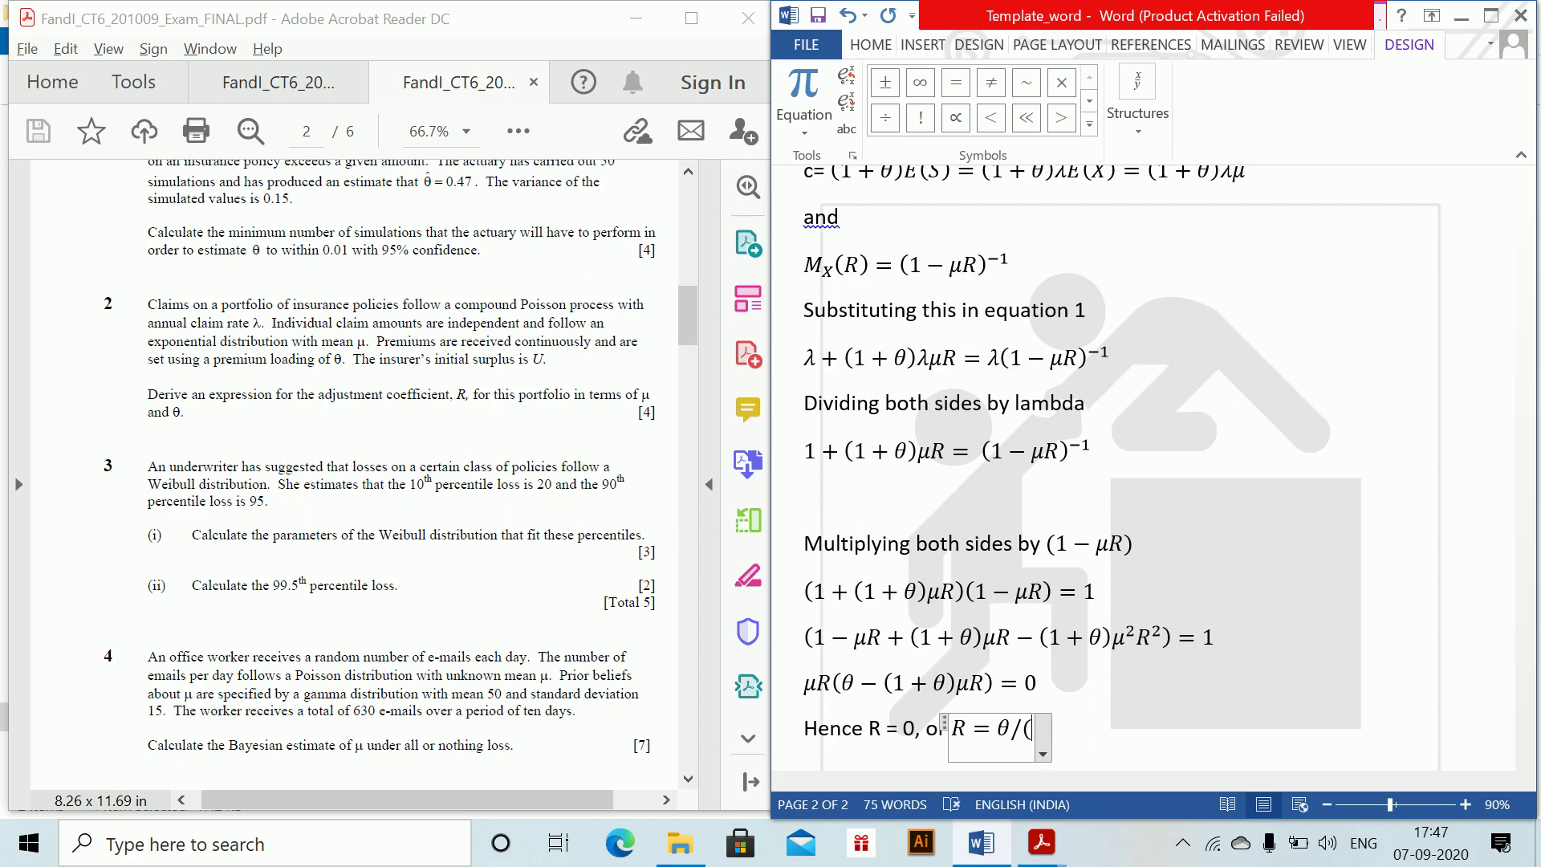
pyautogui.write('(1+\\the')
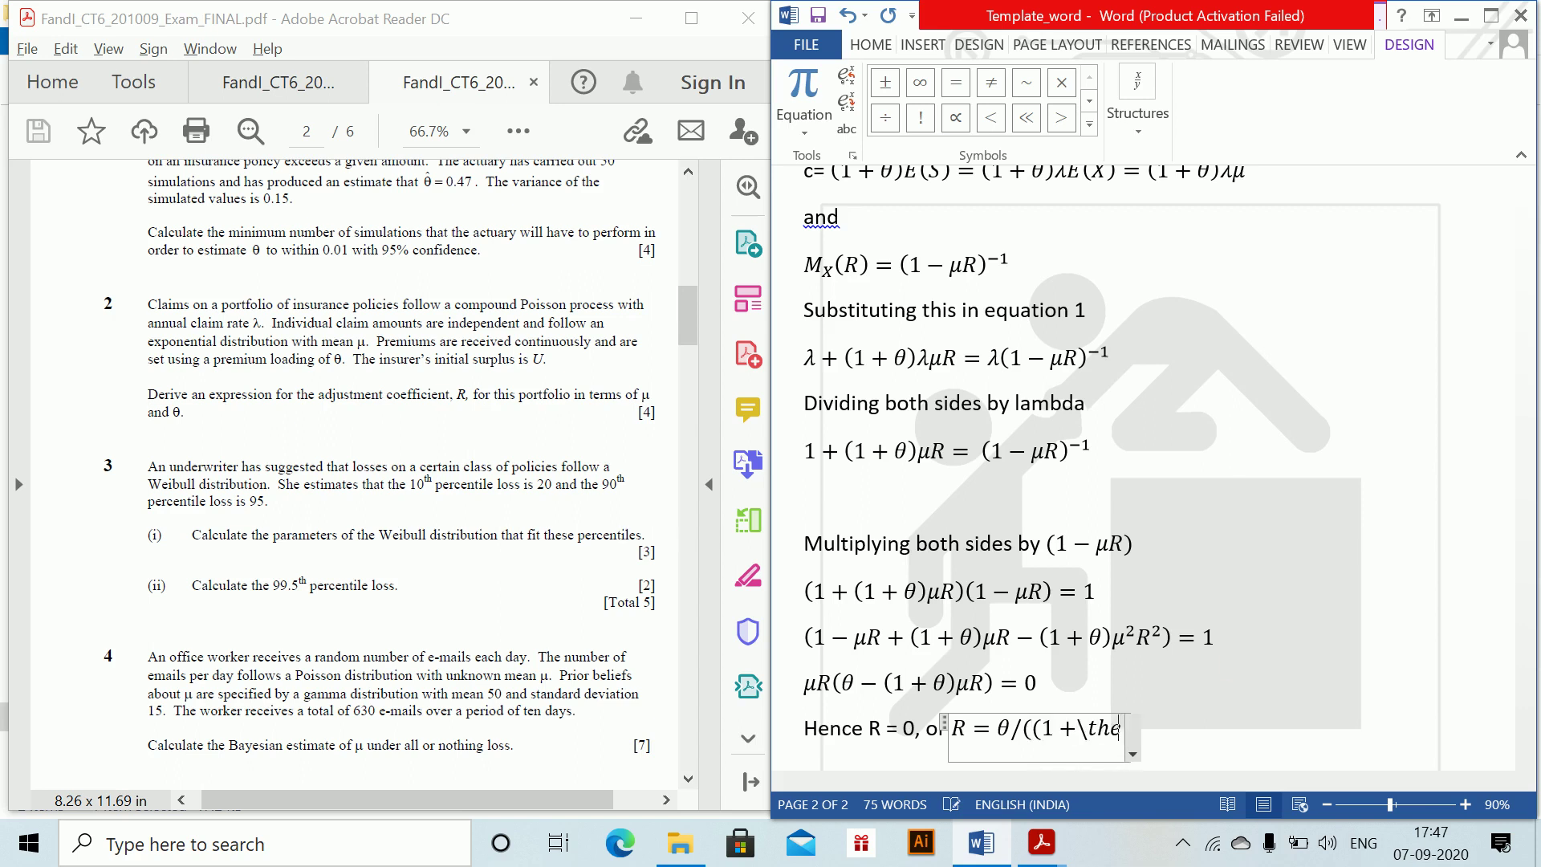
pyautogui.write('ta )')
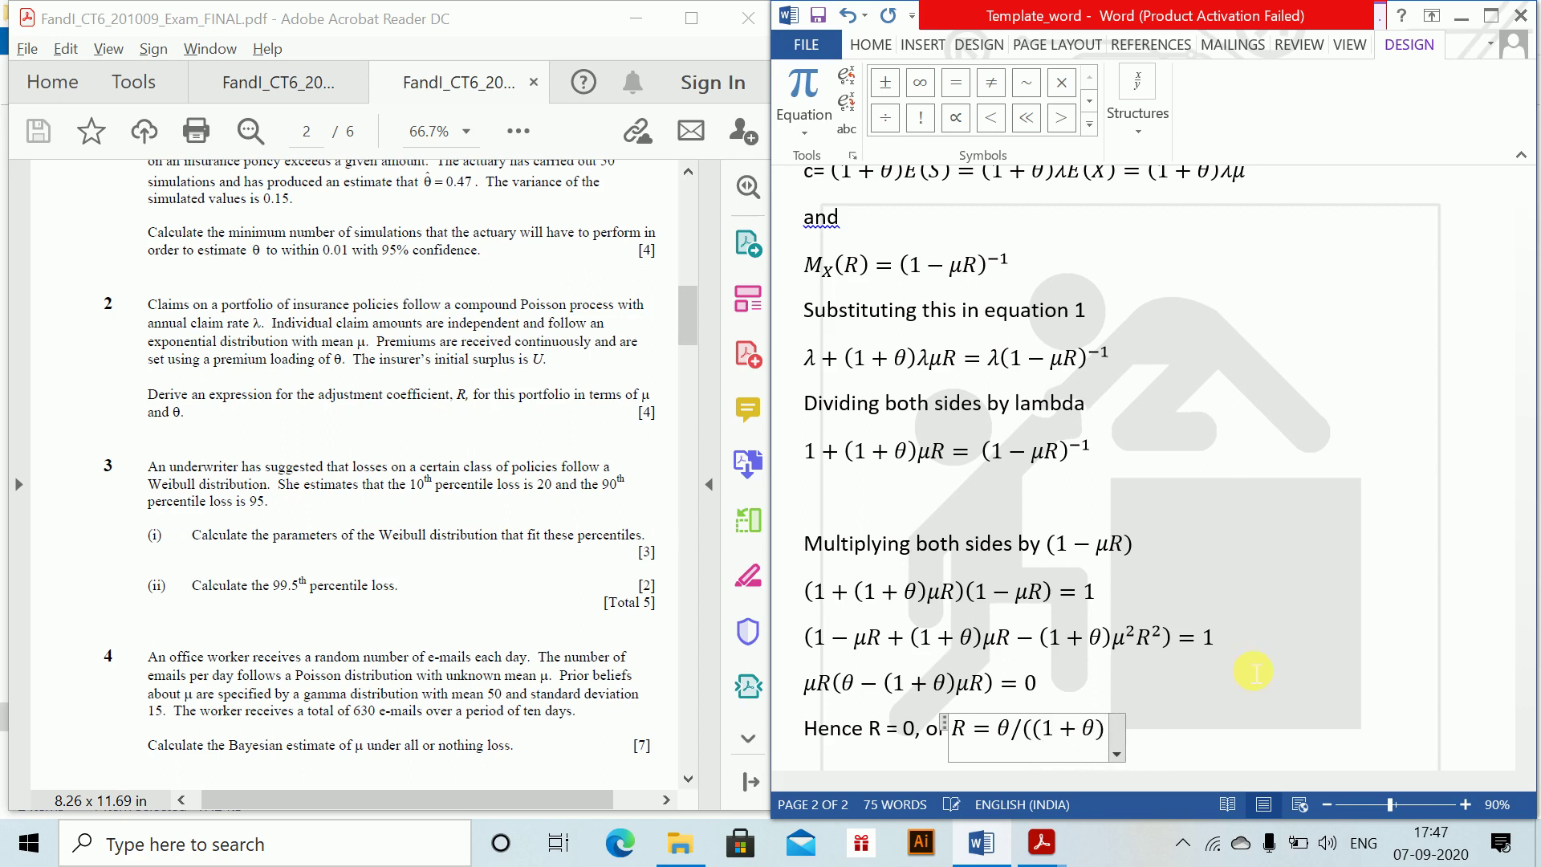
pyautogui.write('\\mu )')
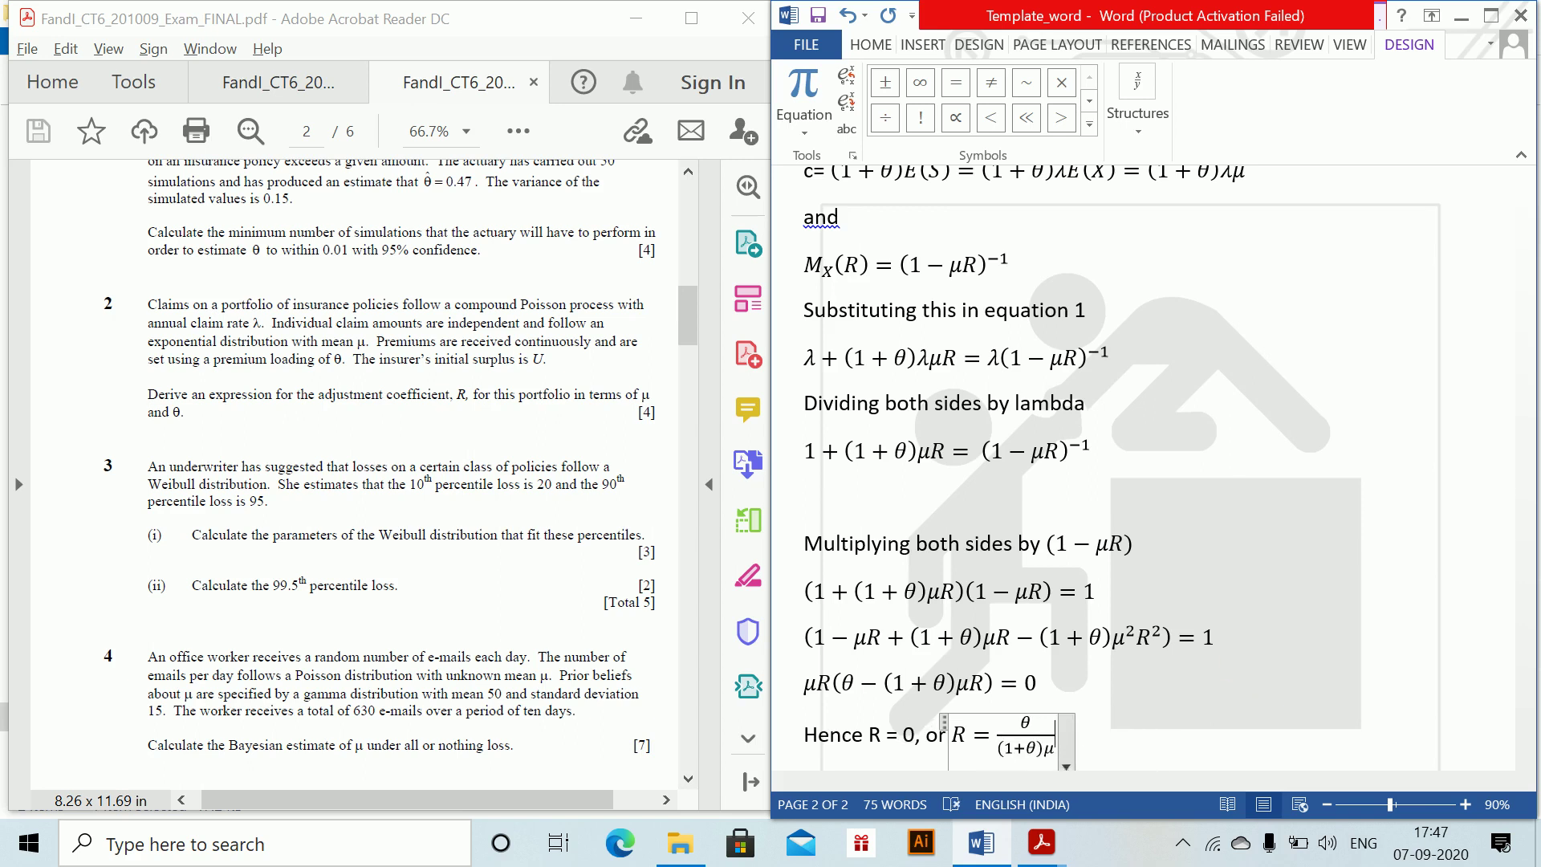
pyautogui.press('Right')
pyautogui.press('Return')
# - Write "Since R is positive root we have" as plain text and move to a new line
pyautogui.write('S')
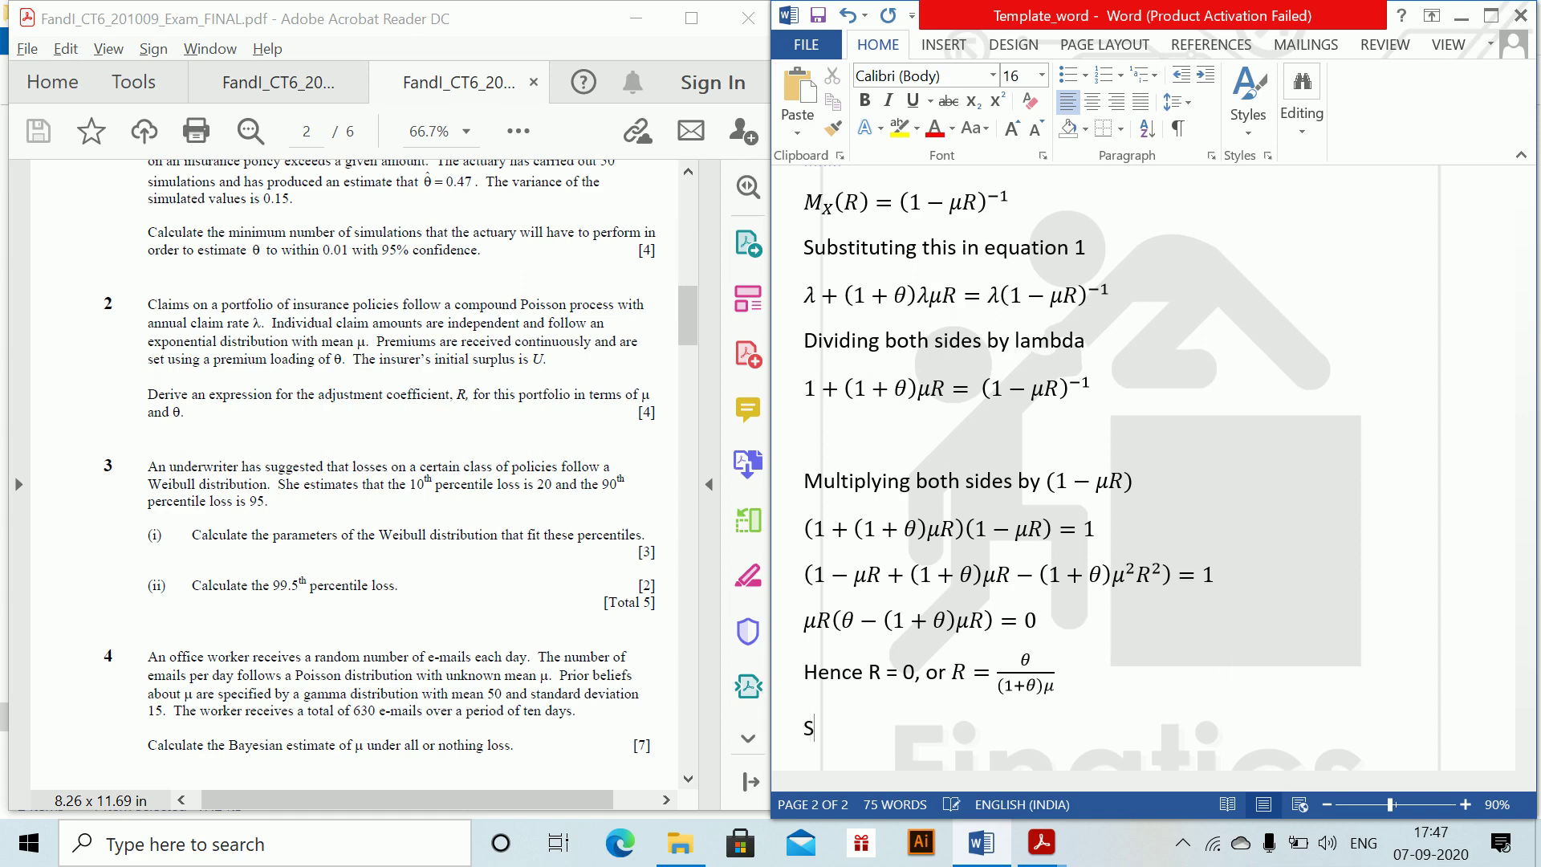
pyautogui.write('ince R is positive root')
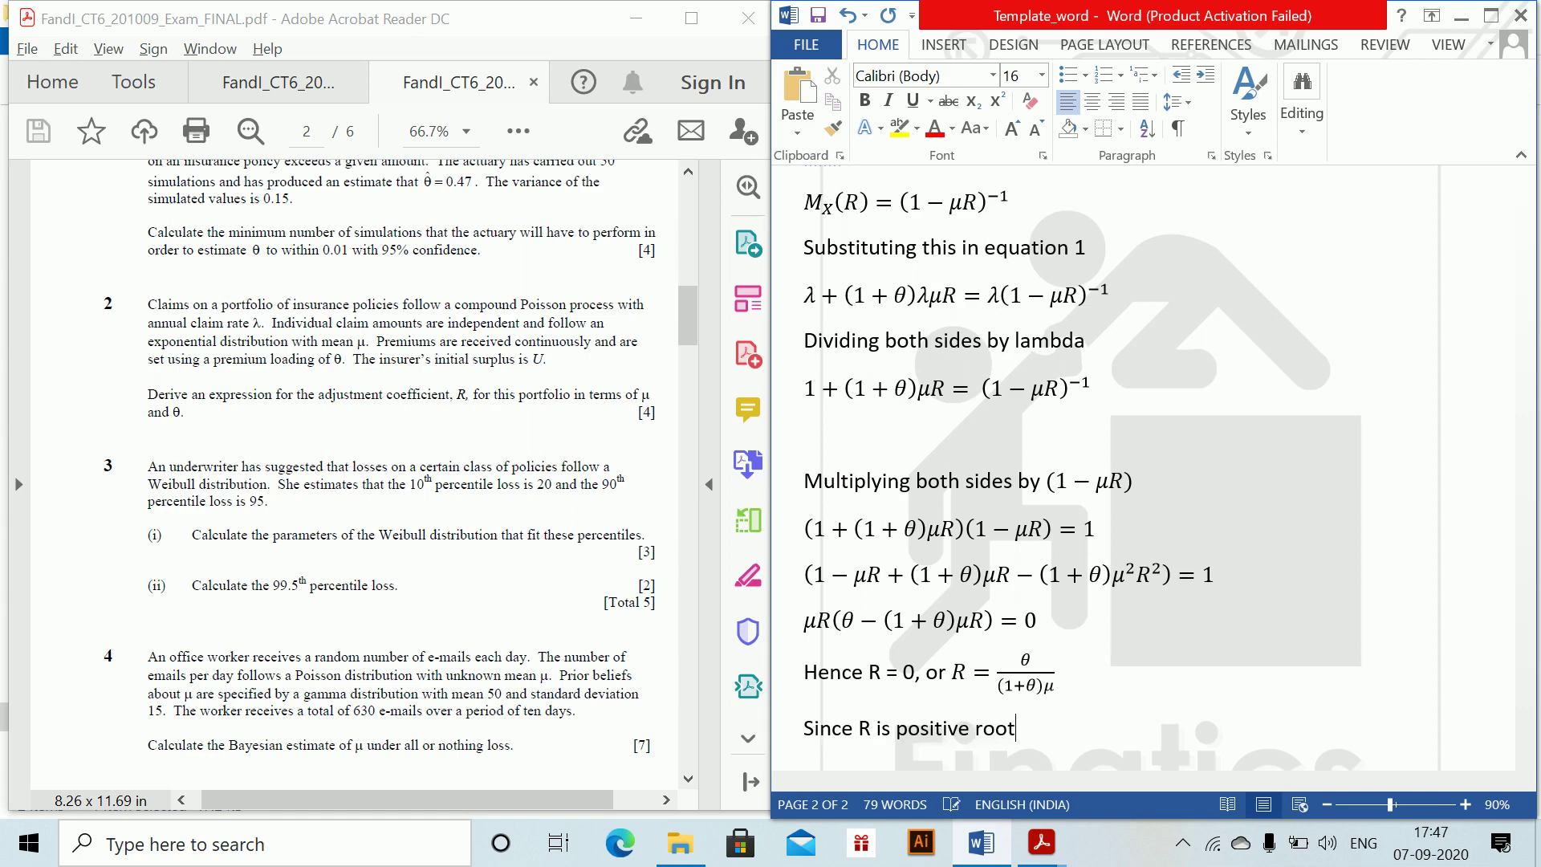
pyautogui.write(' we have')
pyautogui.press('Return')
# - Insert a final equation starting with R = and copy the fraction θ/((1 + θ)μ) from the line above into it
pyautogui.hotkey('alt', '=')
pyautogui.write('R=')
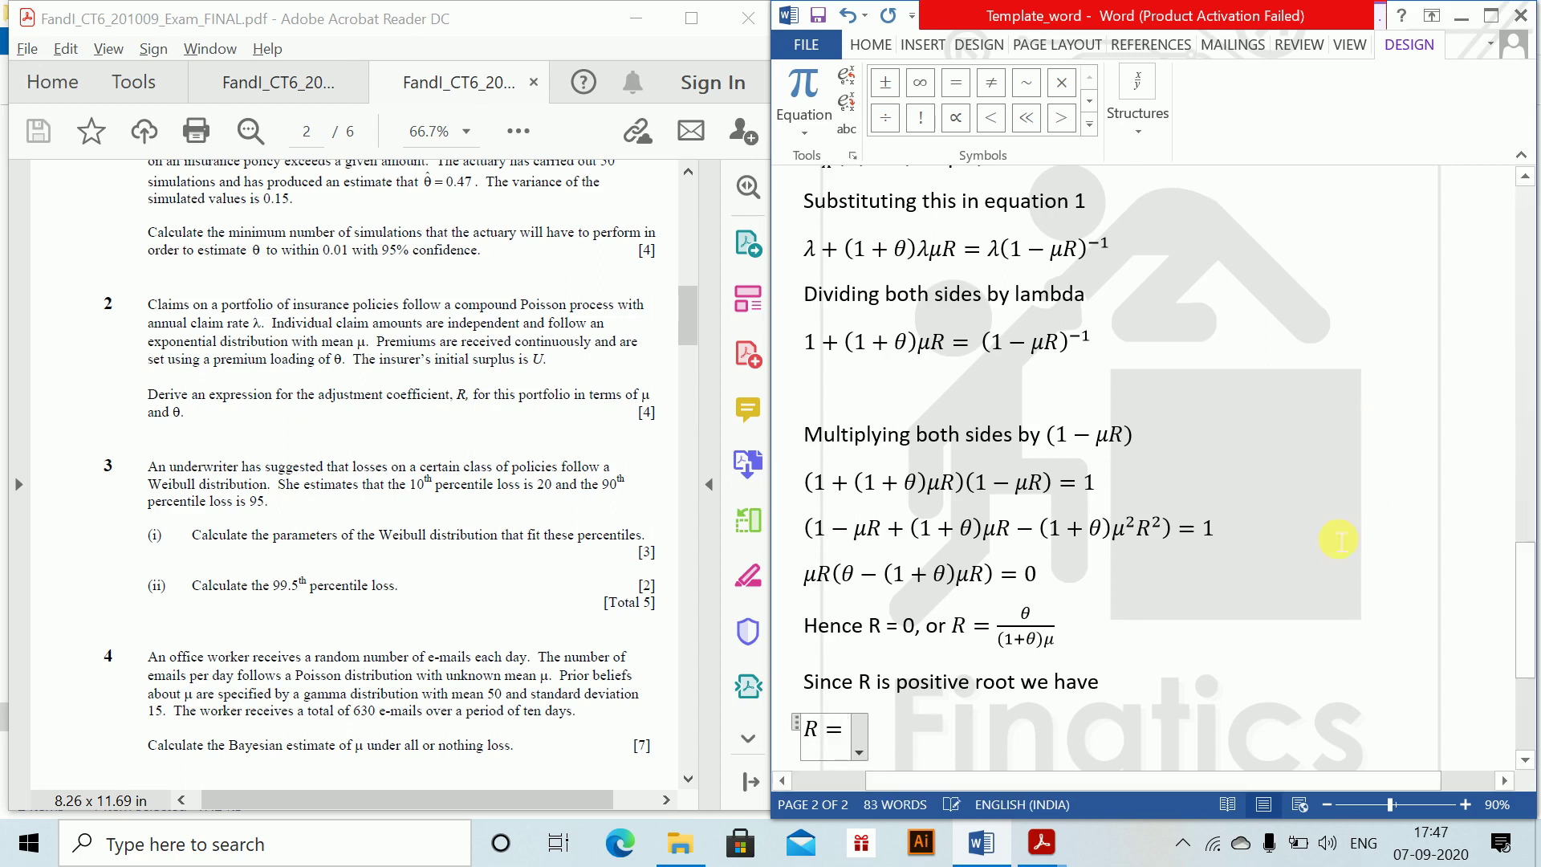
pyautogui.moveTo(1025, 619); pyautogui.dragTo(1038, 631)
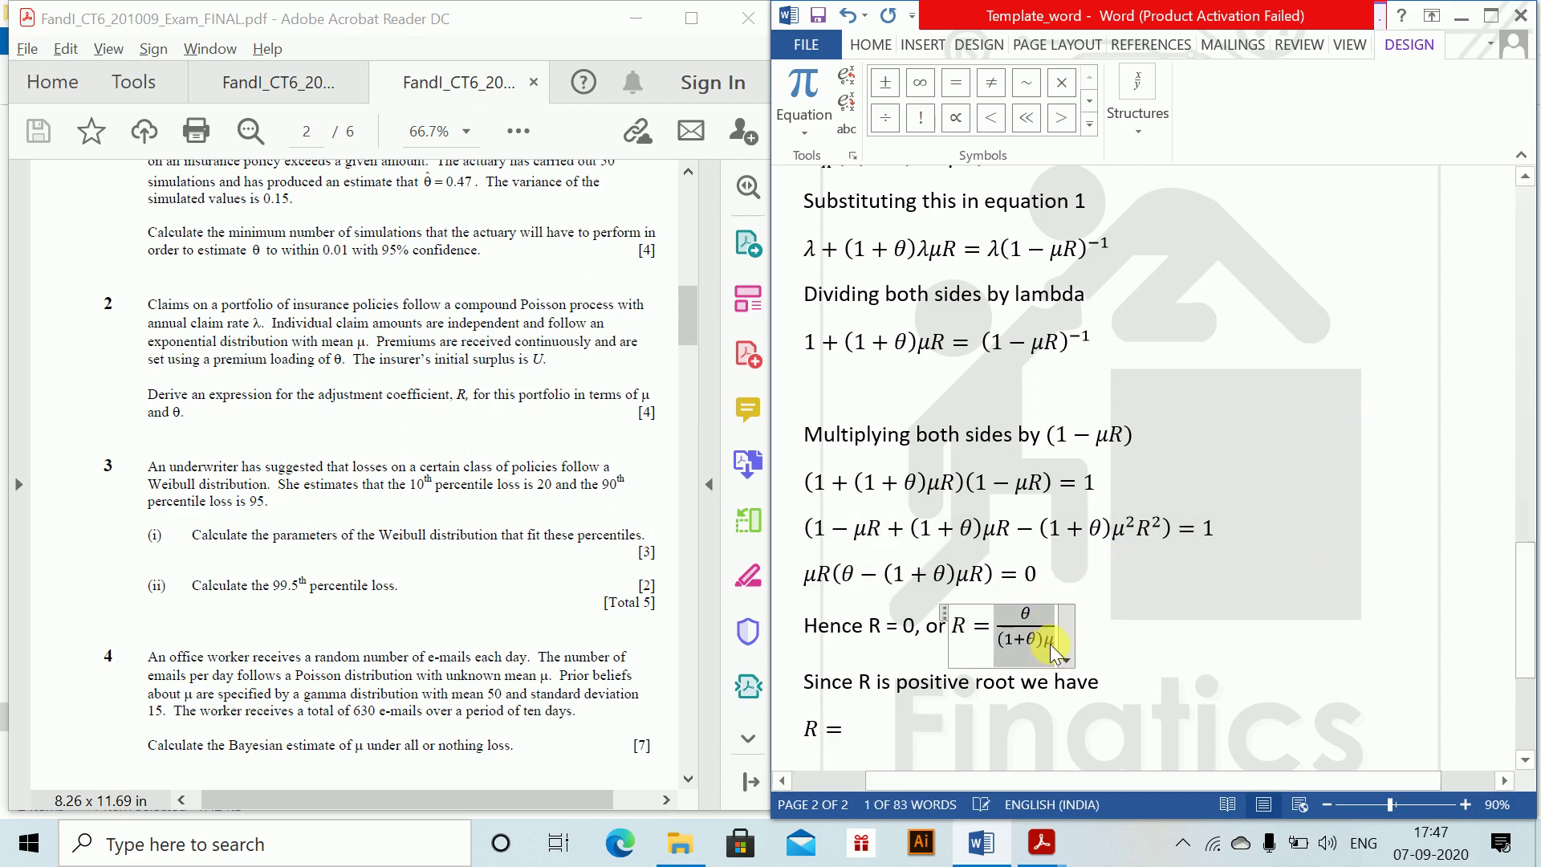
pyautogui.hotkey('ctrl', 'c')
pyautogui.click(849, 735)
pyautogui.hotkey('ctrl', 'v')
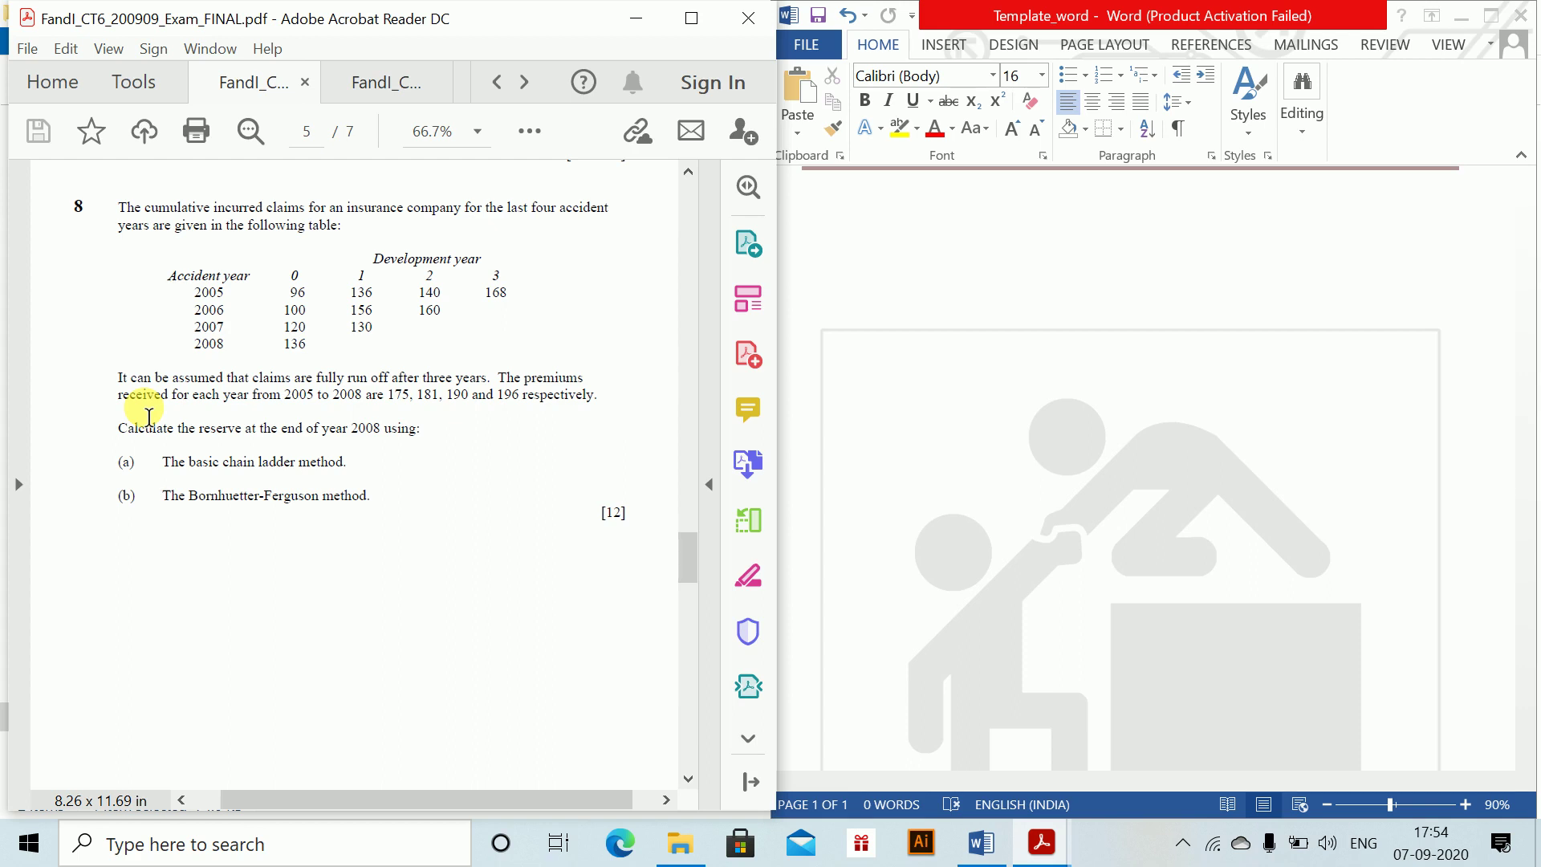
# - Head the blank document with "Question 1." and put the part label "(a)" on the line below
pyautogui.click(845, 225)
pyautogui.write('Q')
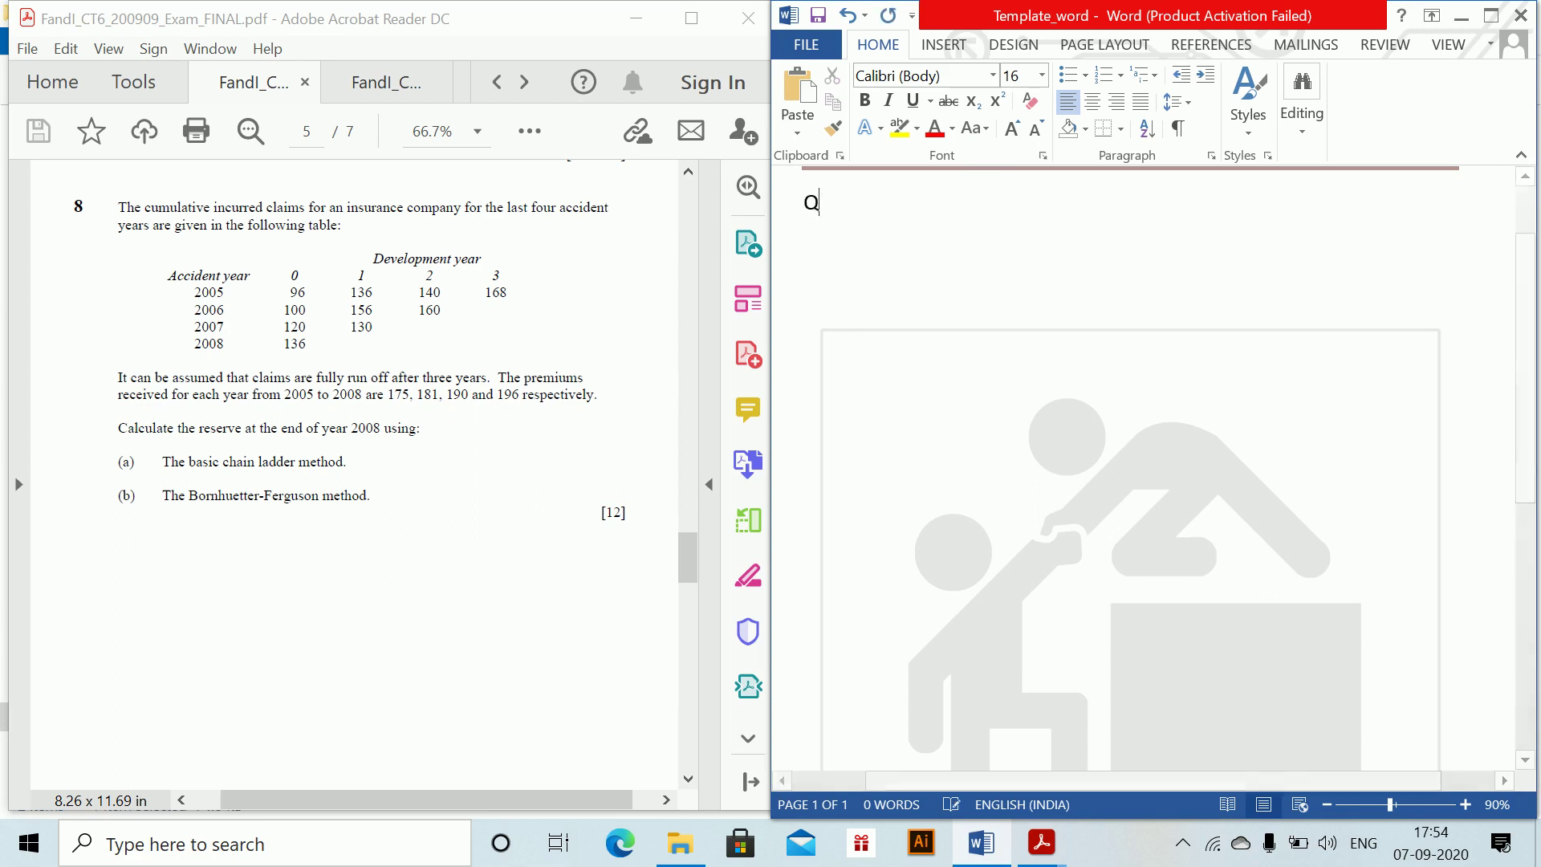
pyautogui.write('uestion 1.')
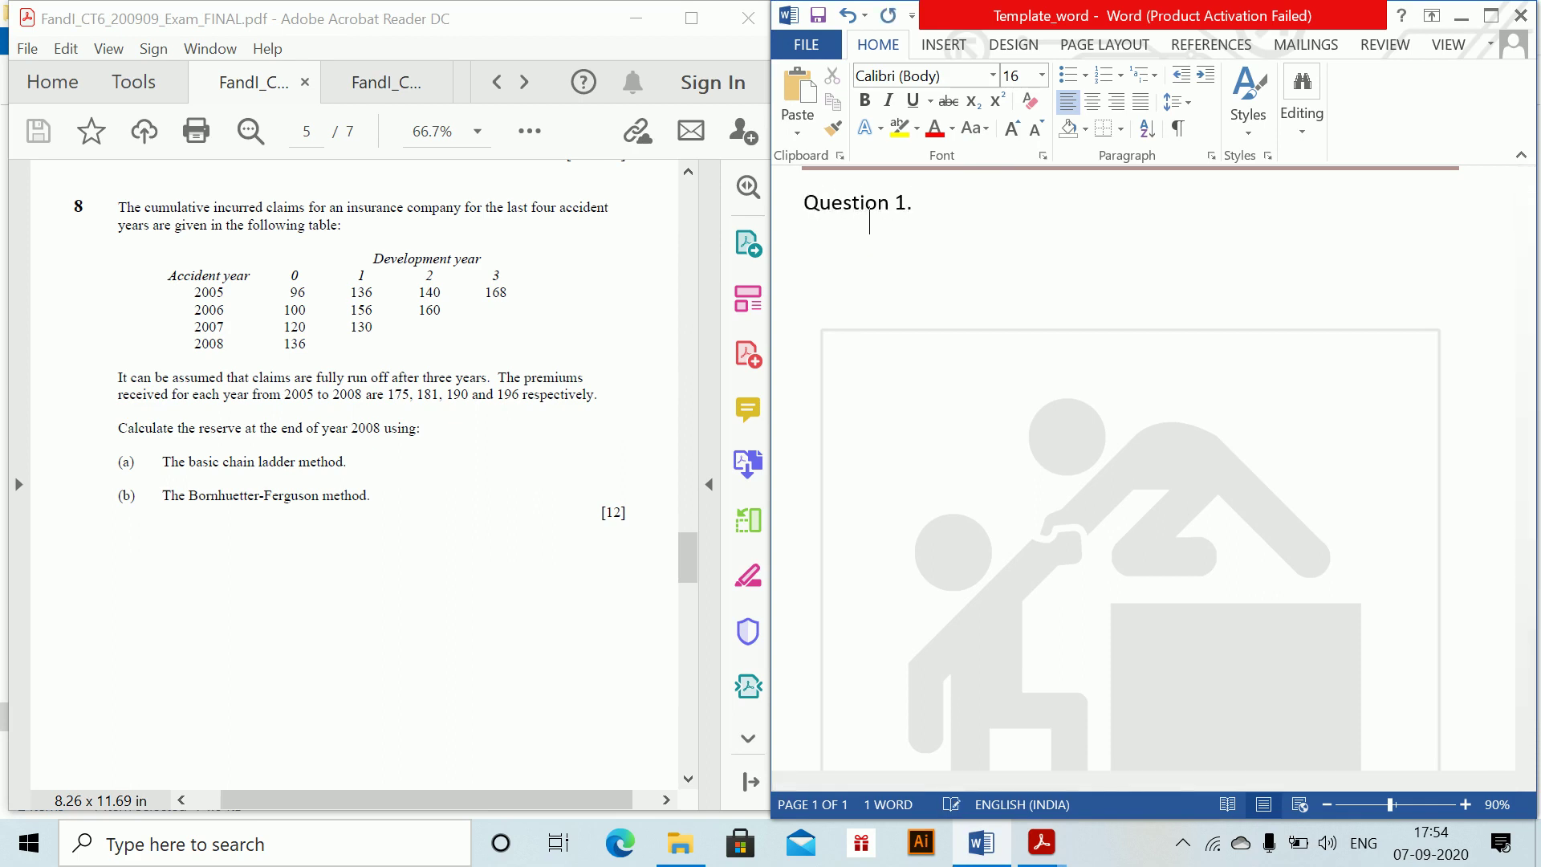
pyautogui.write('(ia)')
pyautogui.press('Return')
# - Add the subheading "Basic Chain Ladder Method" below the part label, with every word capitalised
pyautogui.write('basic Cj')
pyautogui.press('BackSpace')
pyautogui.write('hain ladde')
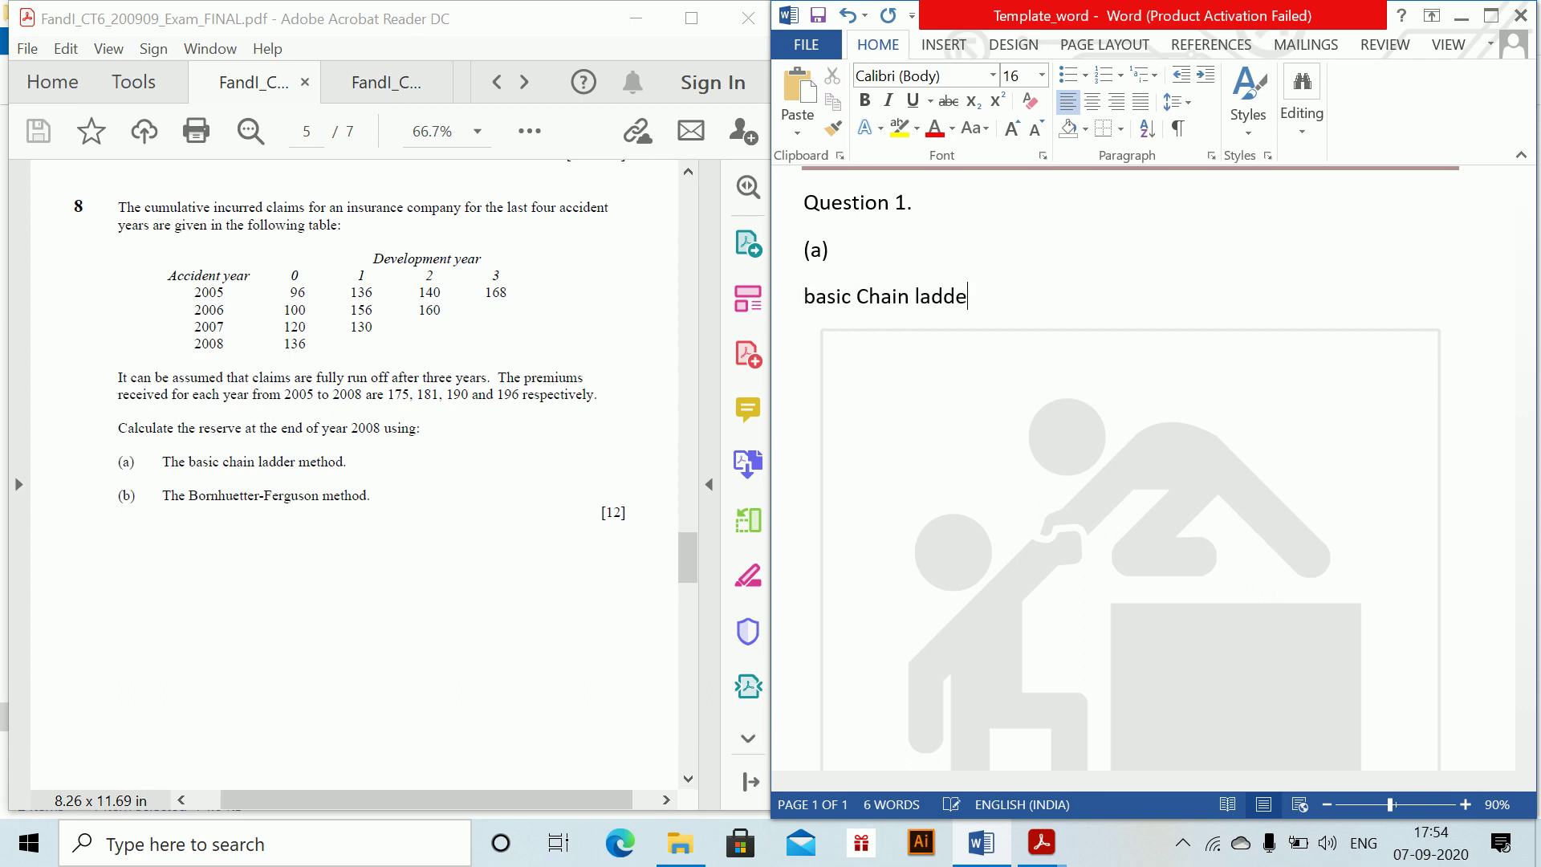
pyautogui.write('r Method')
pyautogui.click(819, 312)
pyautogui.press('BackSpace')
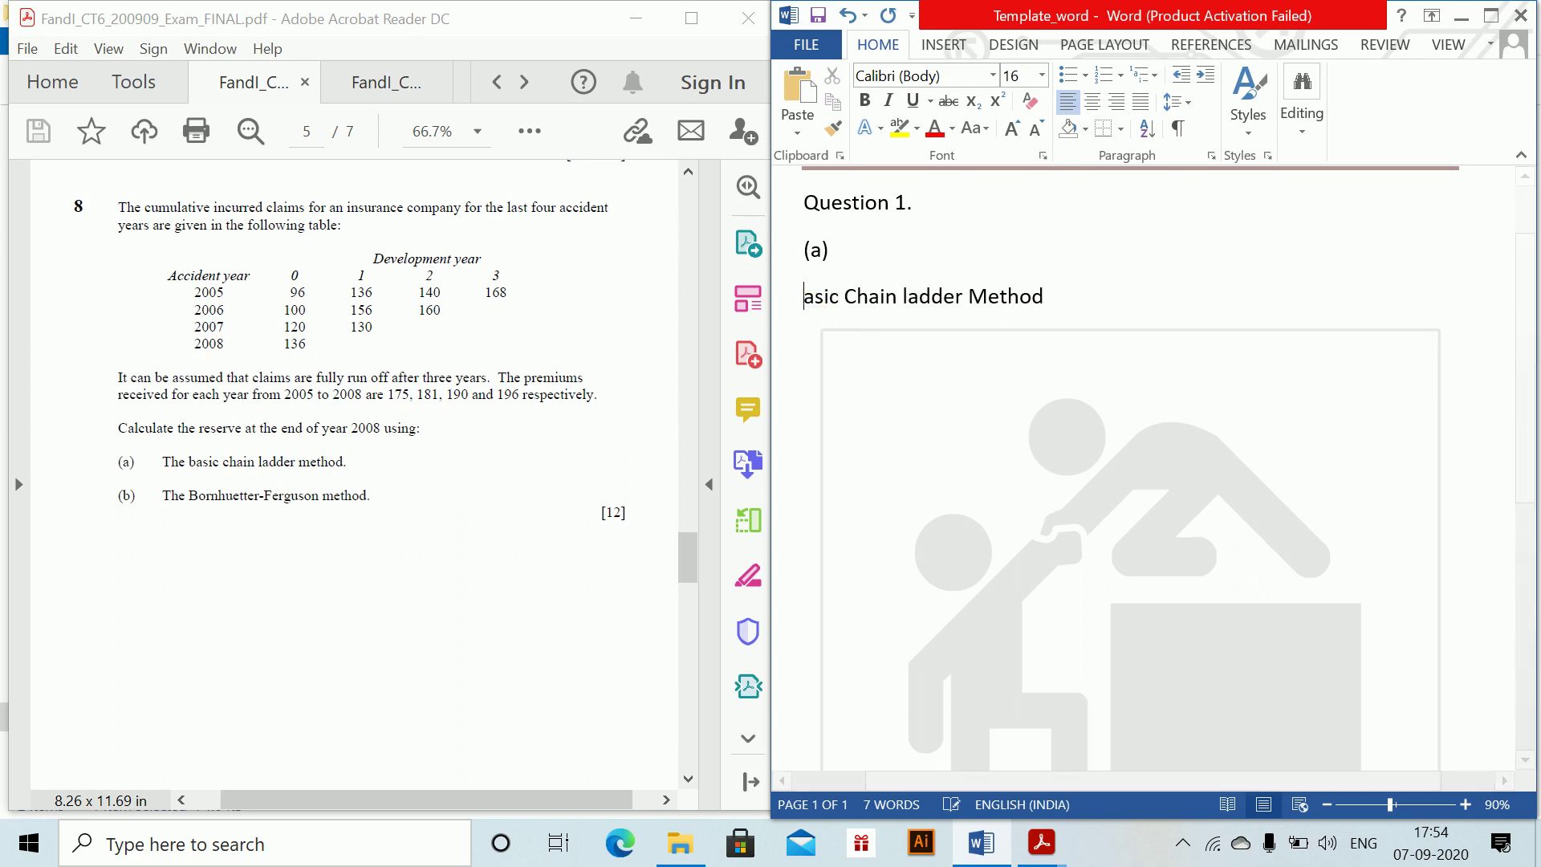
pyautogui.write('B')
pyautogui.click(936, 297)
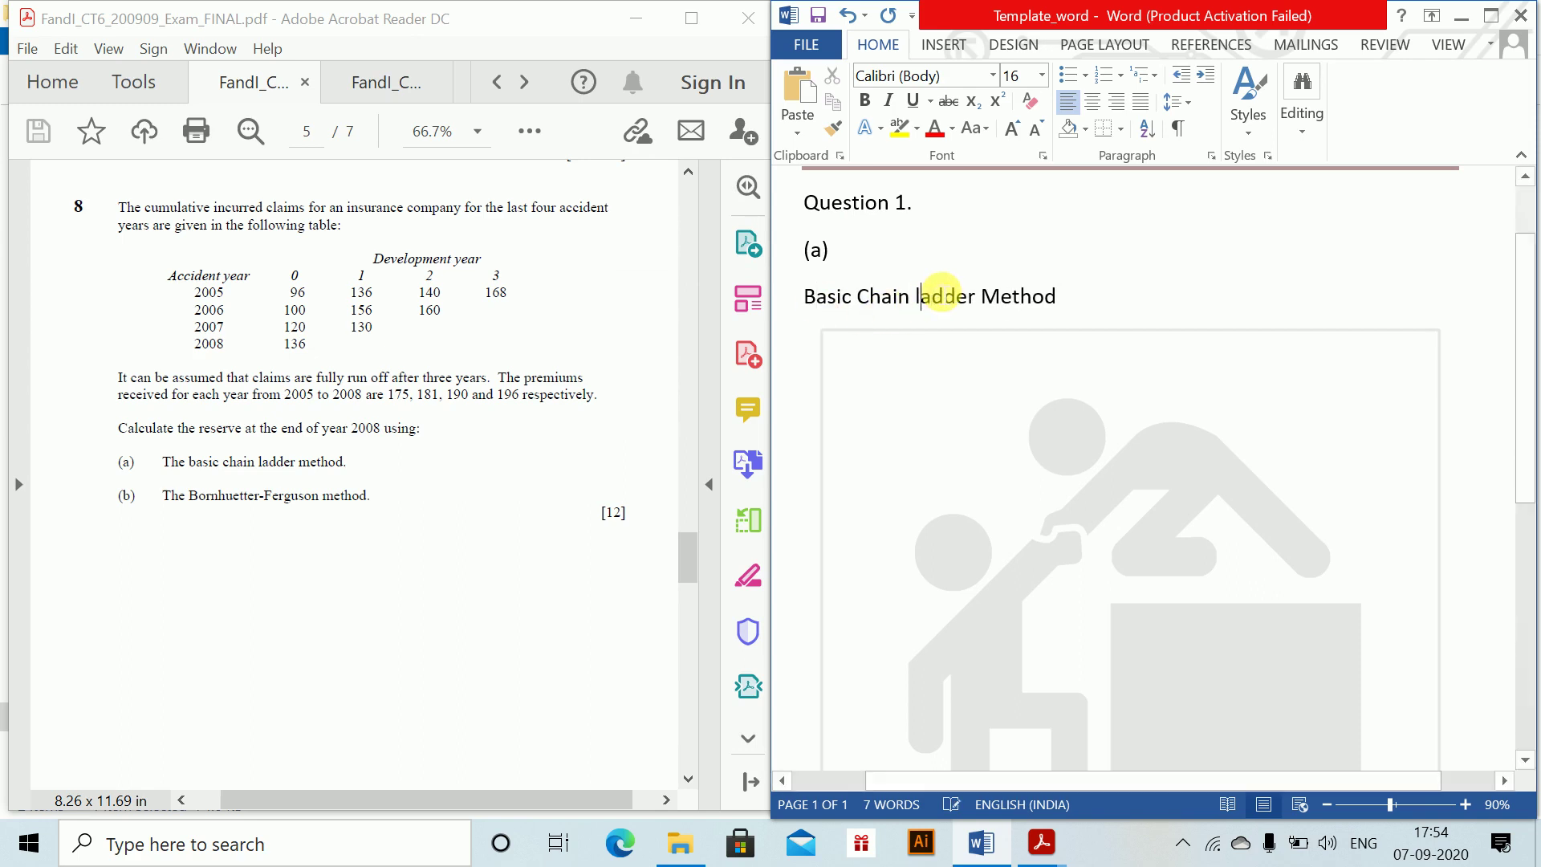
pyautogui.press('BackSpace')
pyautogui.write('L')
pyautogui.click(1122, 315)
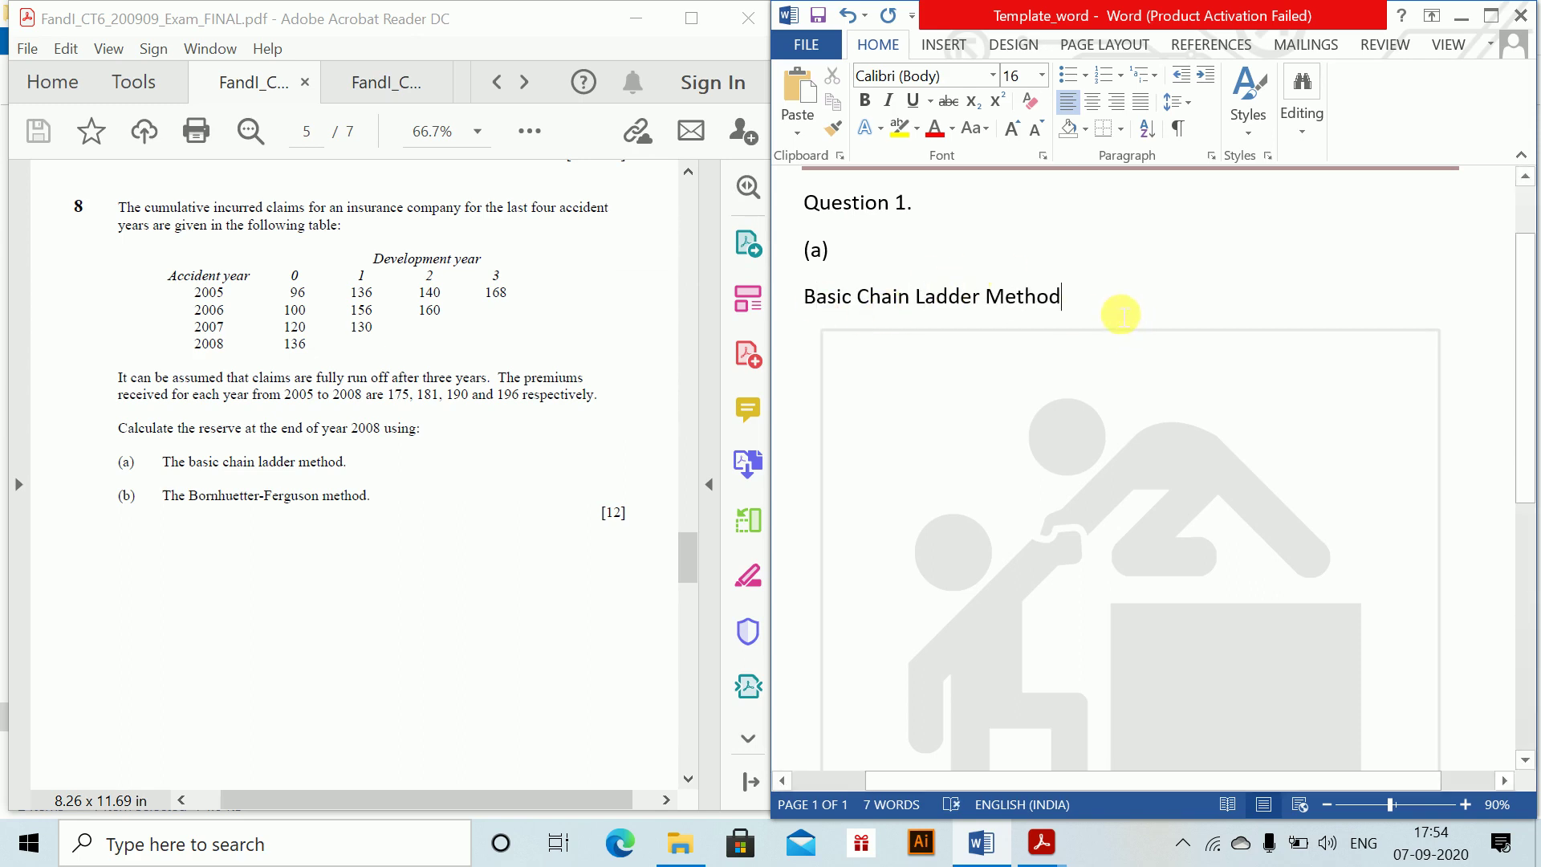
# - Add the line "Development Factors:" below the method subheading
pyautogui.press('Return')
pyautogui.write('De')
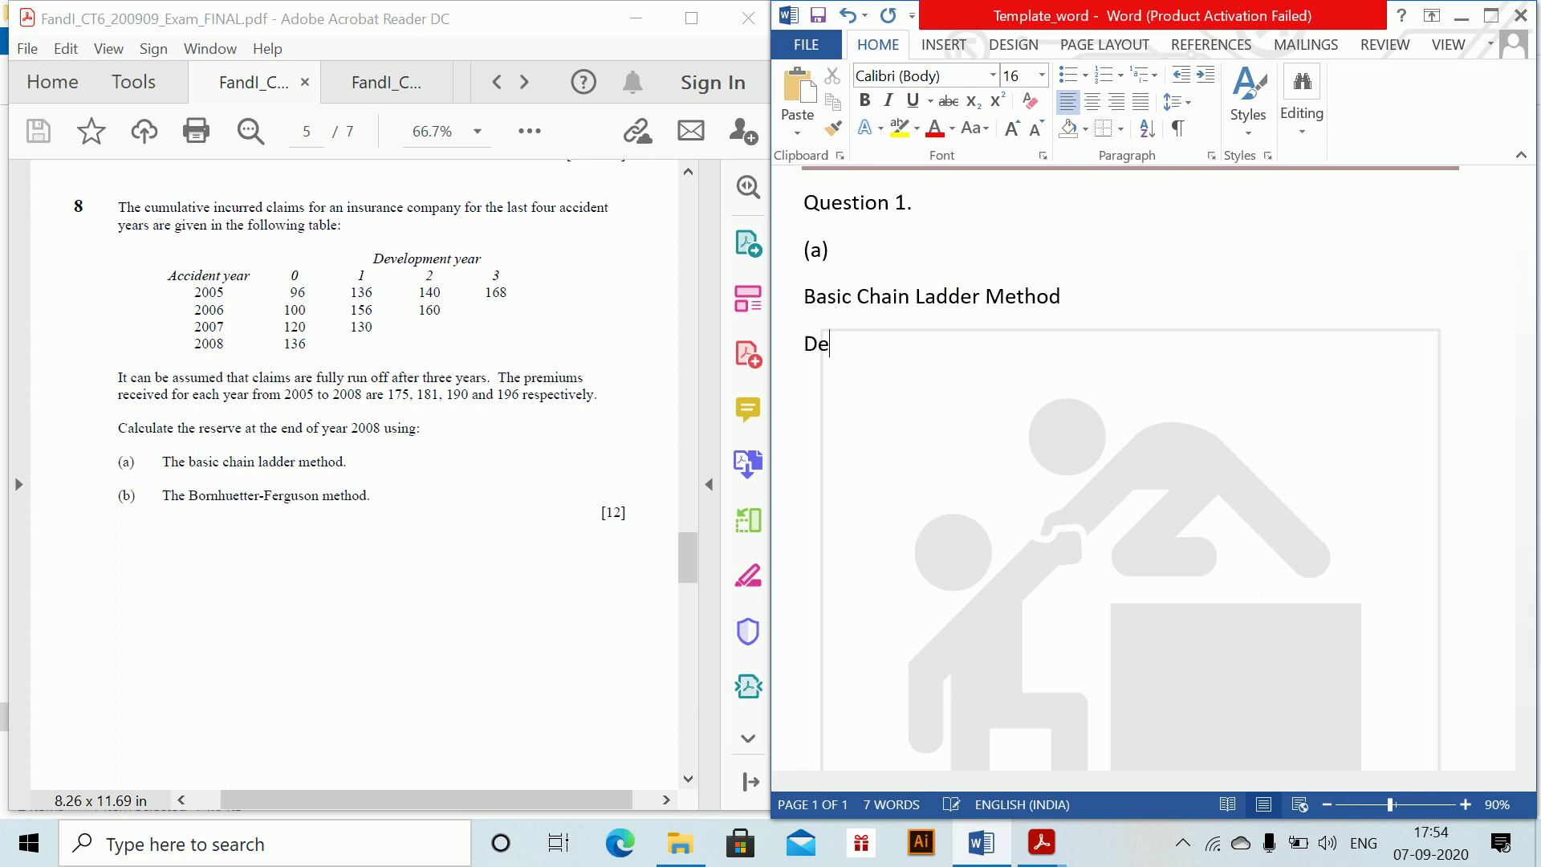
pyautogui.write('velopment Fcators')
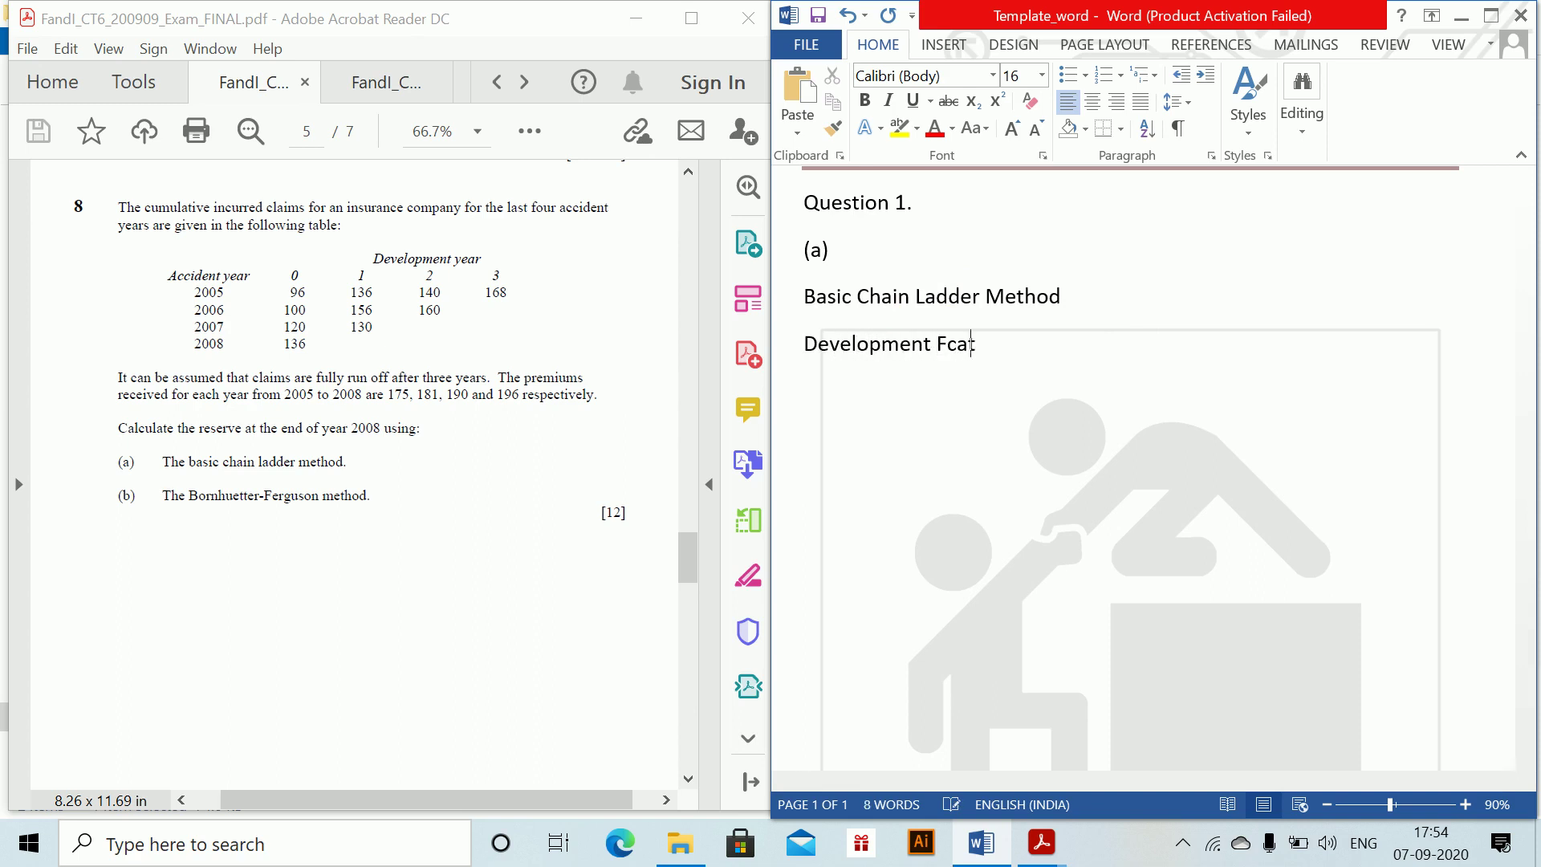
pyautogui.press('BackSpace')
pyautogui.press('BackSpace')
pyautogui.press('BackSpace')
pyautogui.press('BackSpace')
pyautogui.press('BackSpace')
pyautogui.write('acto')
pyautogui.write('rs: ')
# - Write the label "Year 0 to Year 1 :" on a new line under the development factors heading
pyautogui.write('Ye')
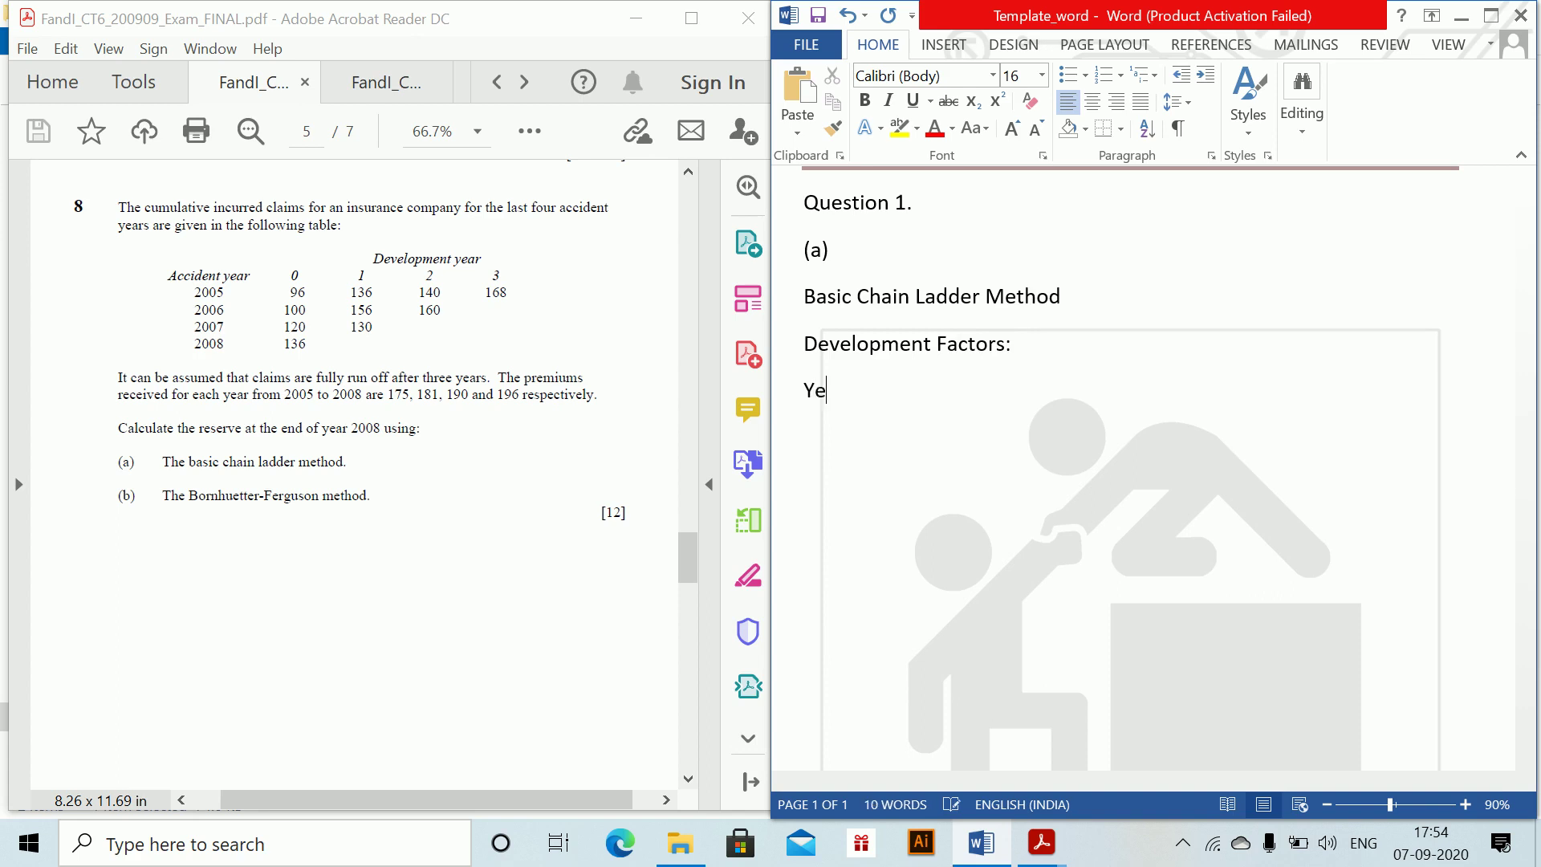
pyautogui.write('ar 0 to Yeat')
pyautogui.press('BackSpace')
pyautogui.write('r 1 :')
# - Insert an inline equation after the Year 0 to Year 1 label, starting with f subscript 0,1 and an equals sign
pyautogui.hotkey('alt', '=')
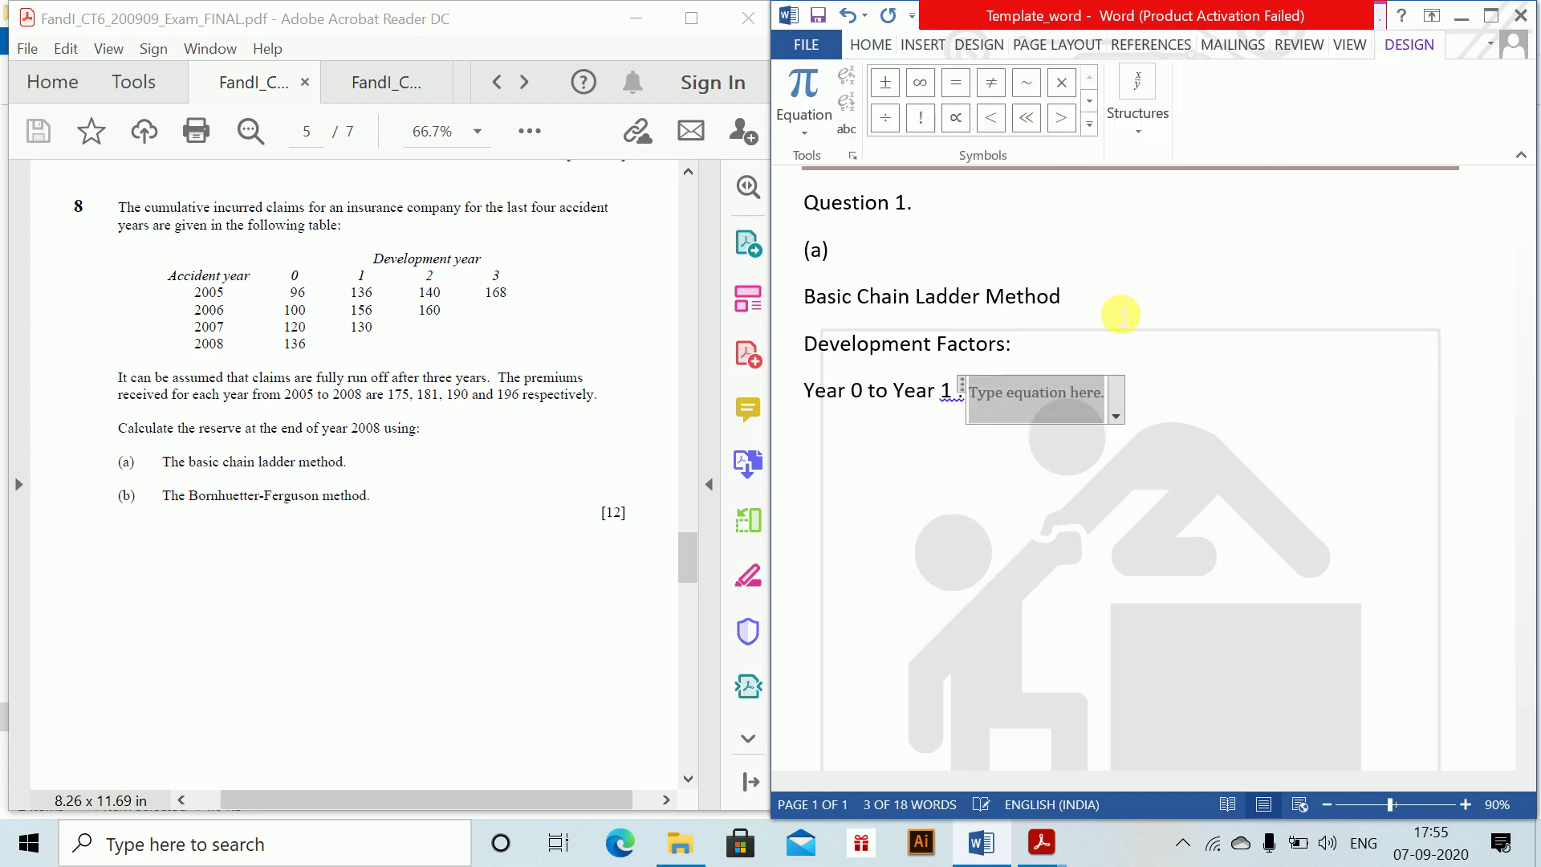
pyautogui.write('f_(),1)')
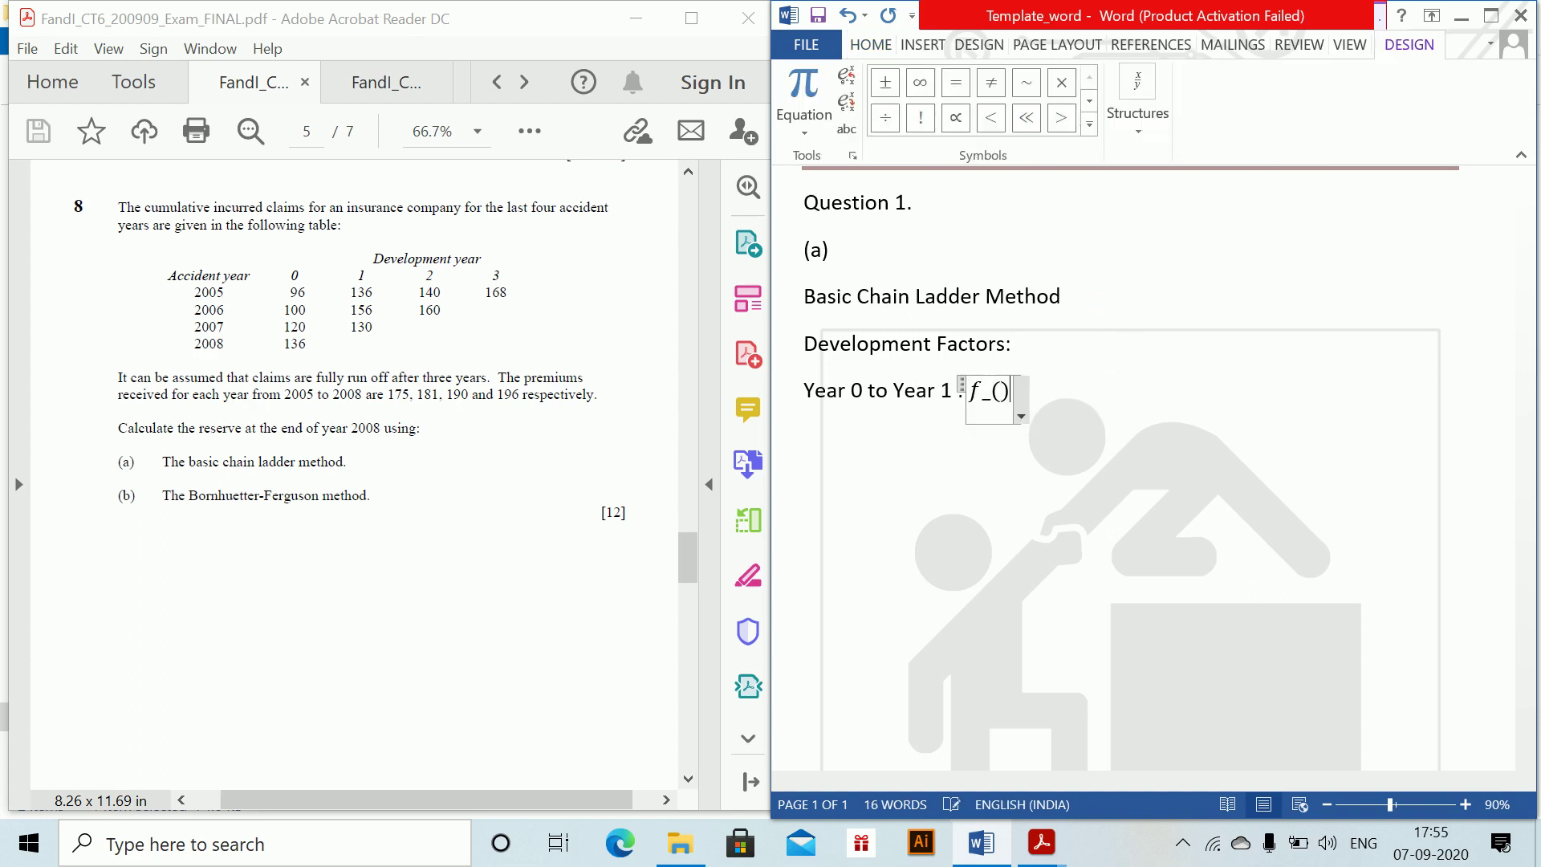
pyautogui.press('BackSpace')
pyautogui.press('BackSpace')
pyautogui.press('BackSpace')
pyautogui.press('BackSpace')
pyautogui.write('0,1')
pyautogui.write(') ')
pyautogui.write('=')
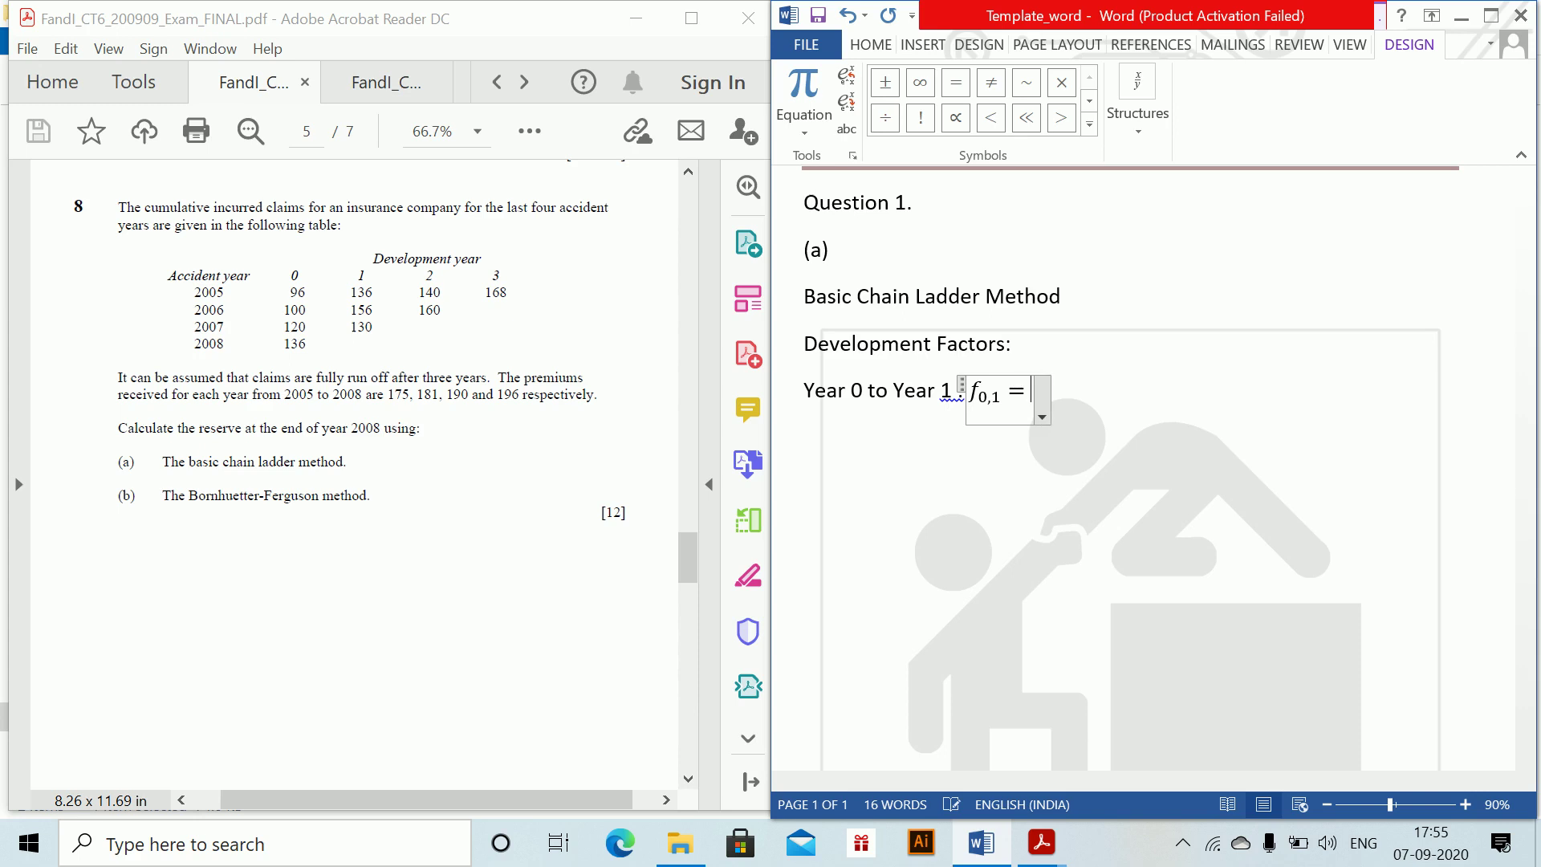
# - Enter the fraction (135 + 156 + 130)/(96 + 100 + 120) in the equation, followed by an equals sign
pyautogui.write('(135')
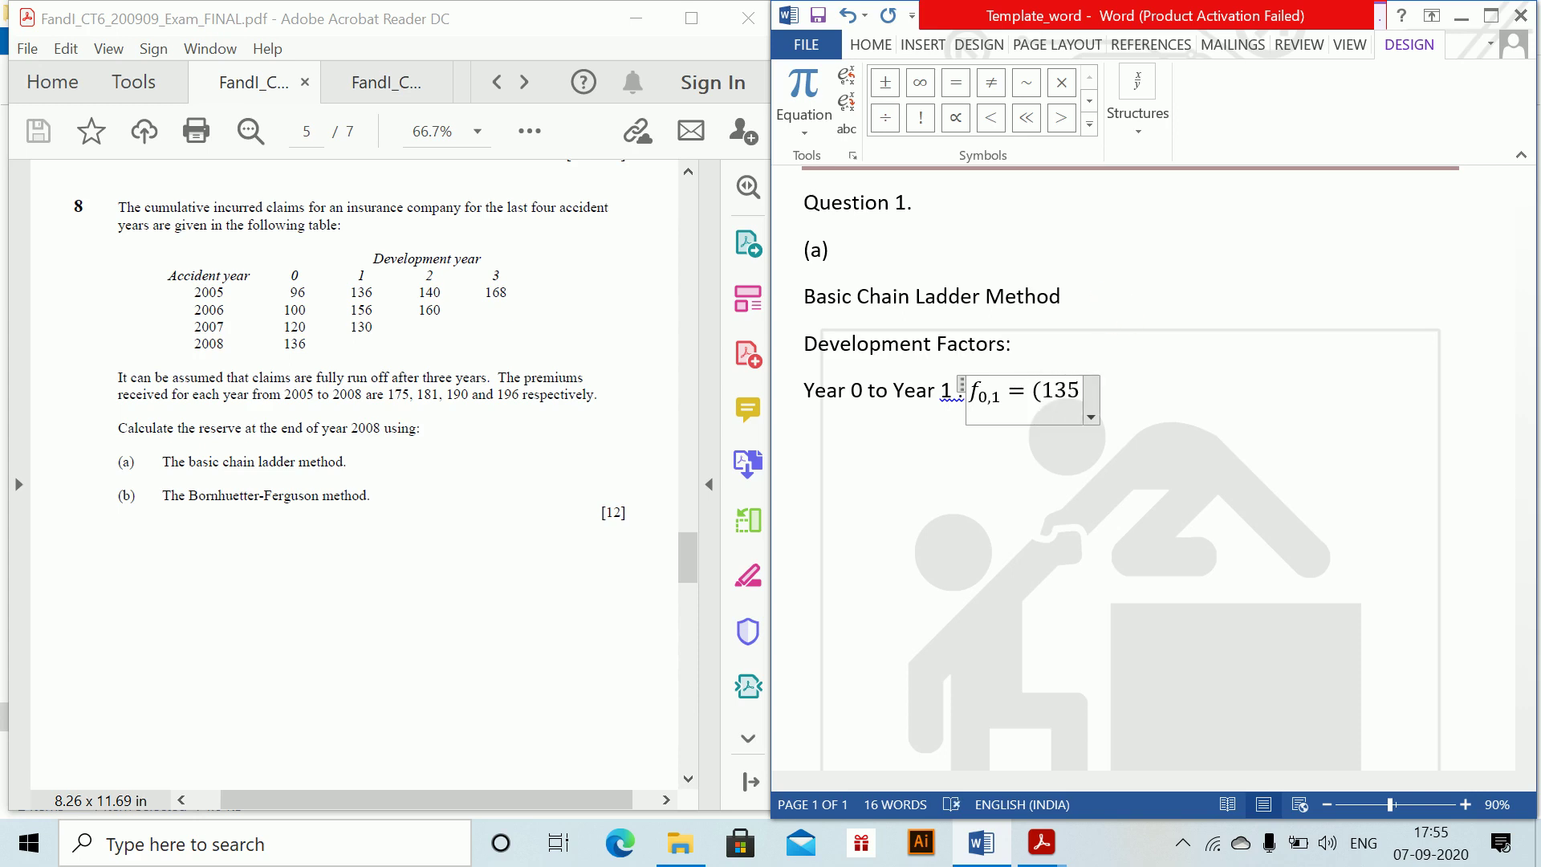
pyautogui.write('+15')
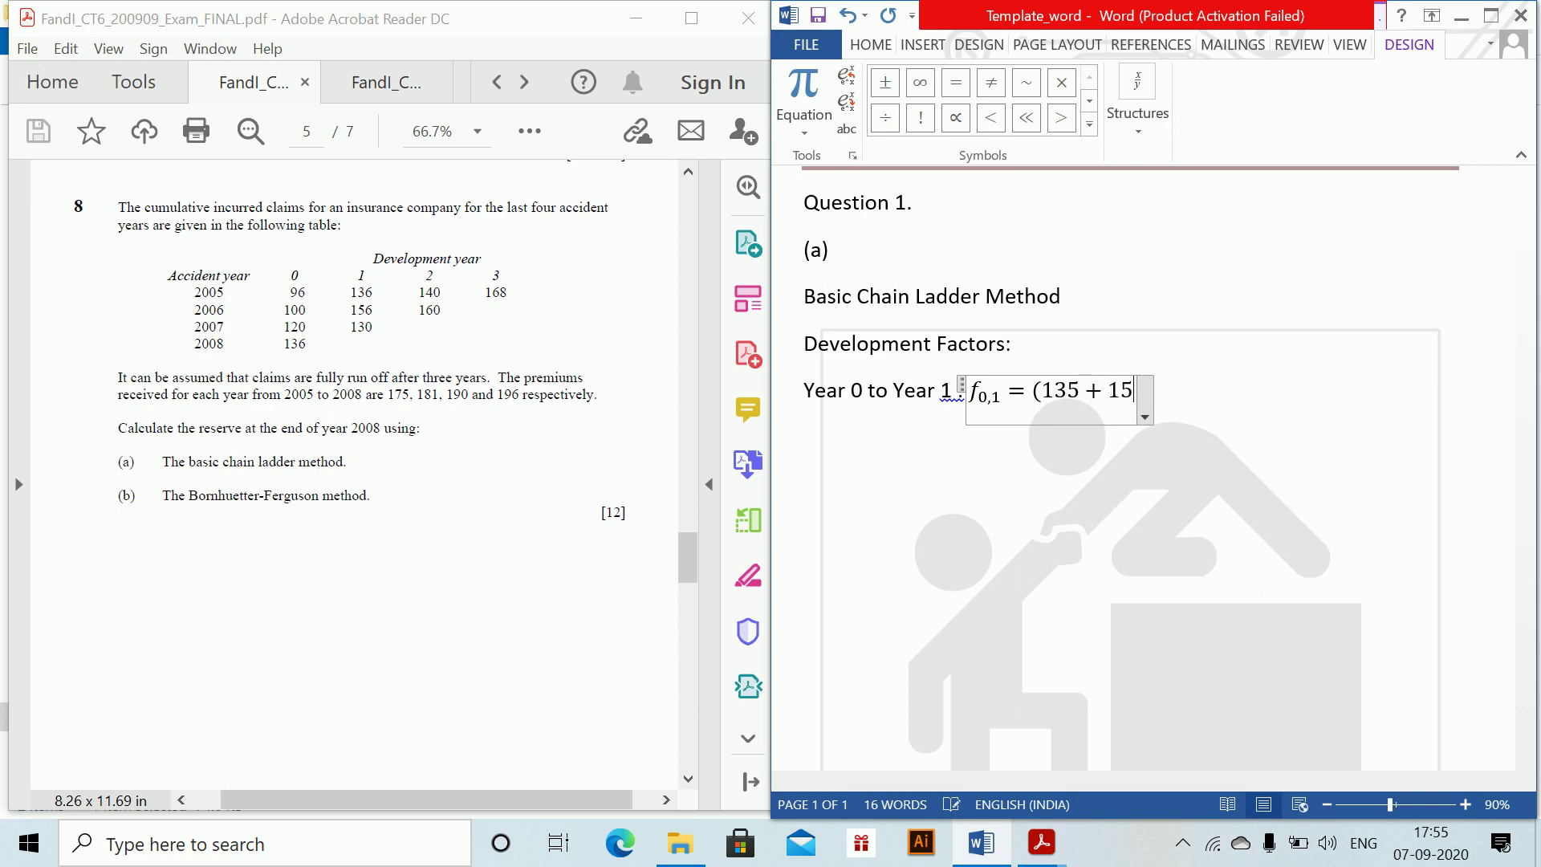
pyautogui.write('6')
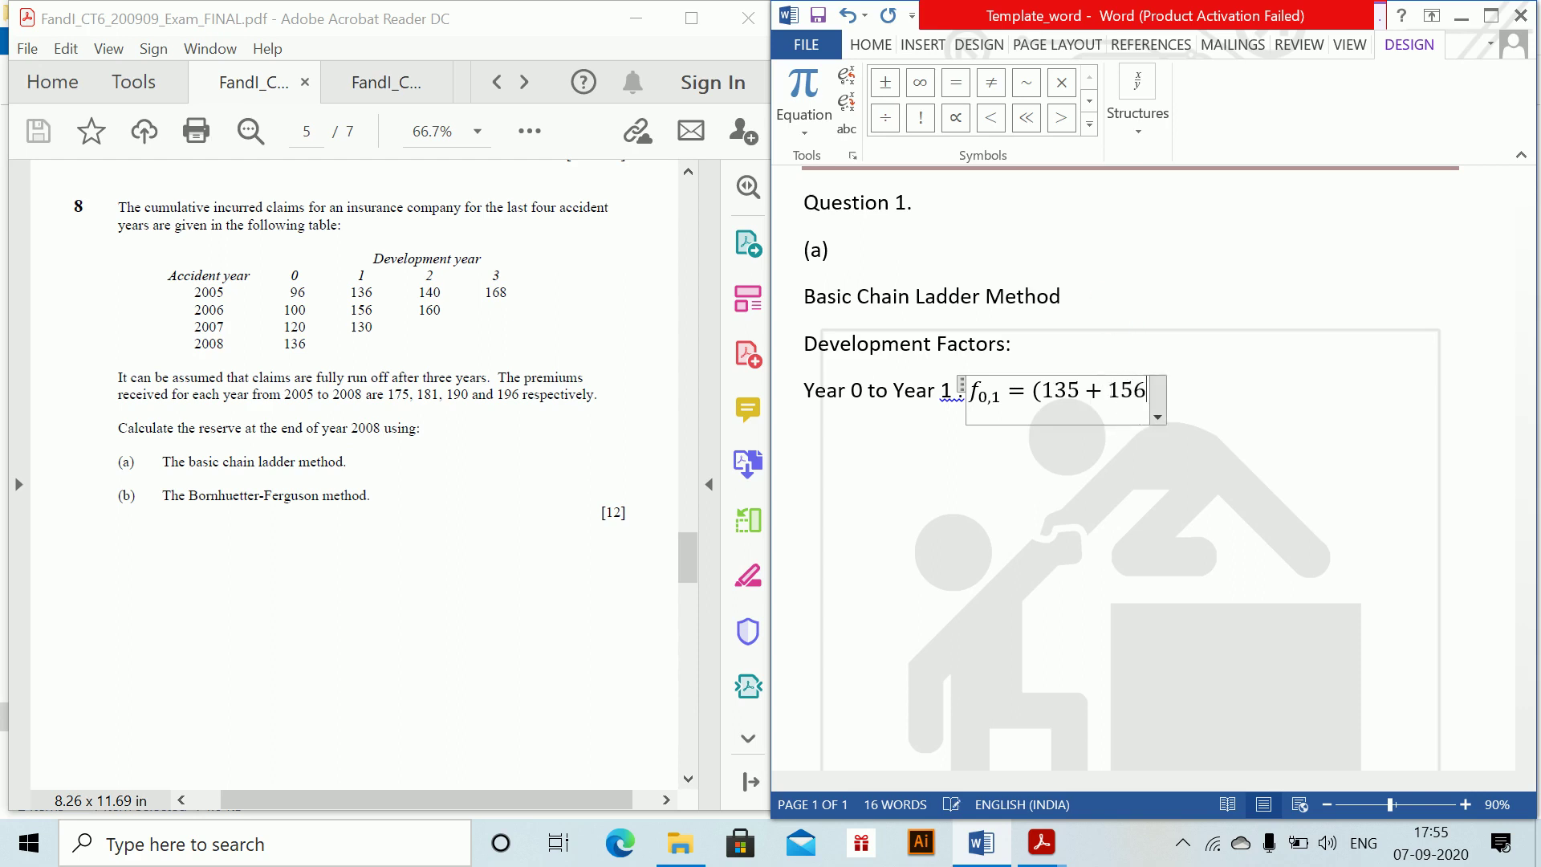
pyautogui.write('+130)')
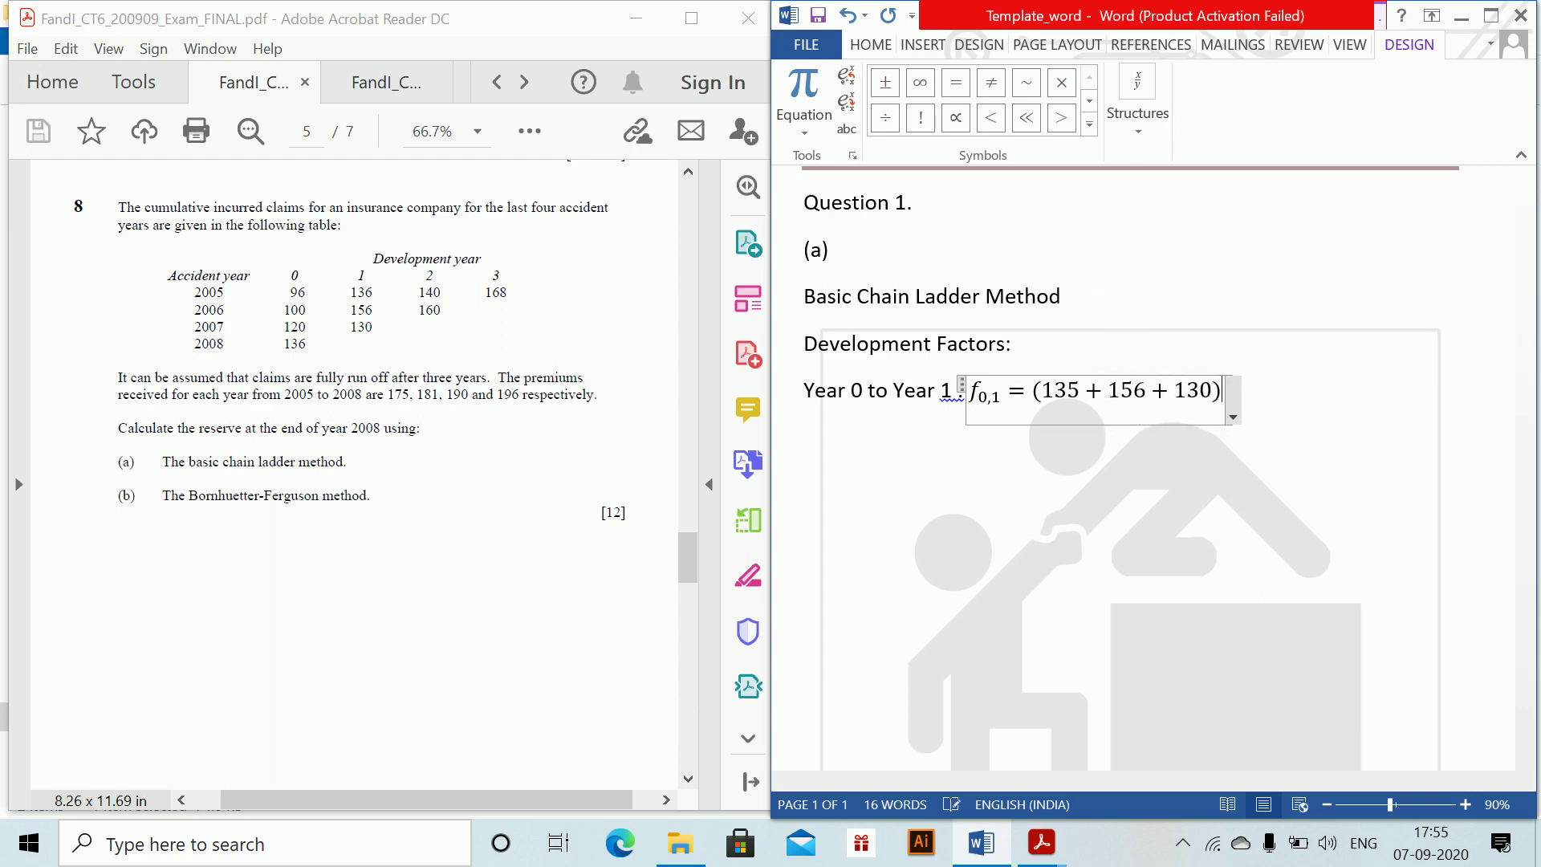
pyautogui.write('/(')
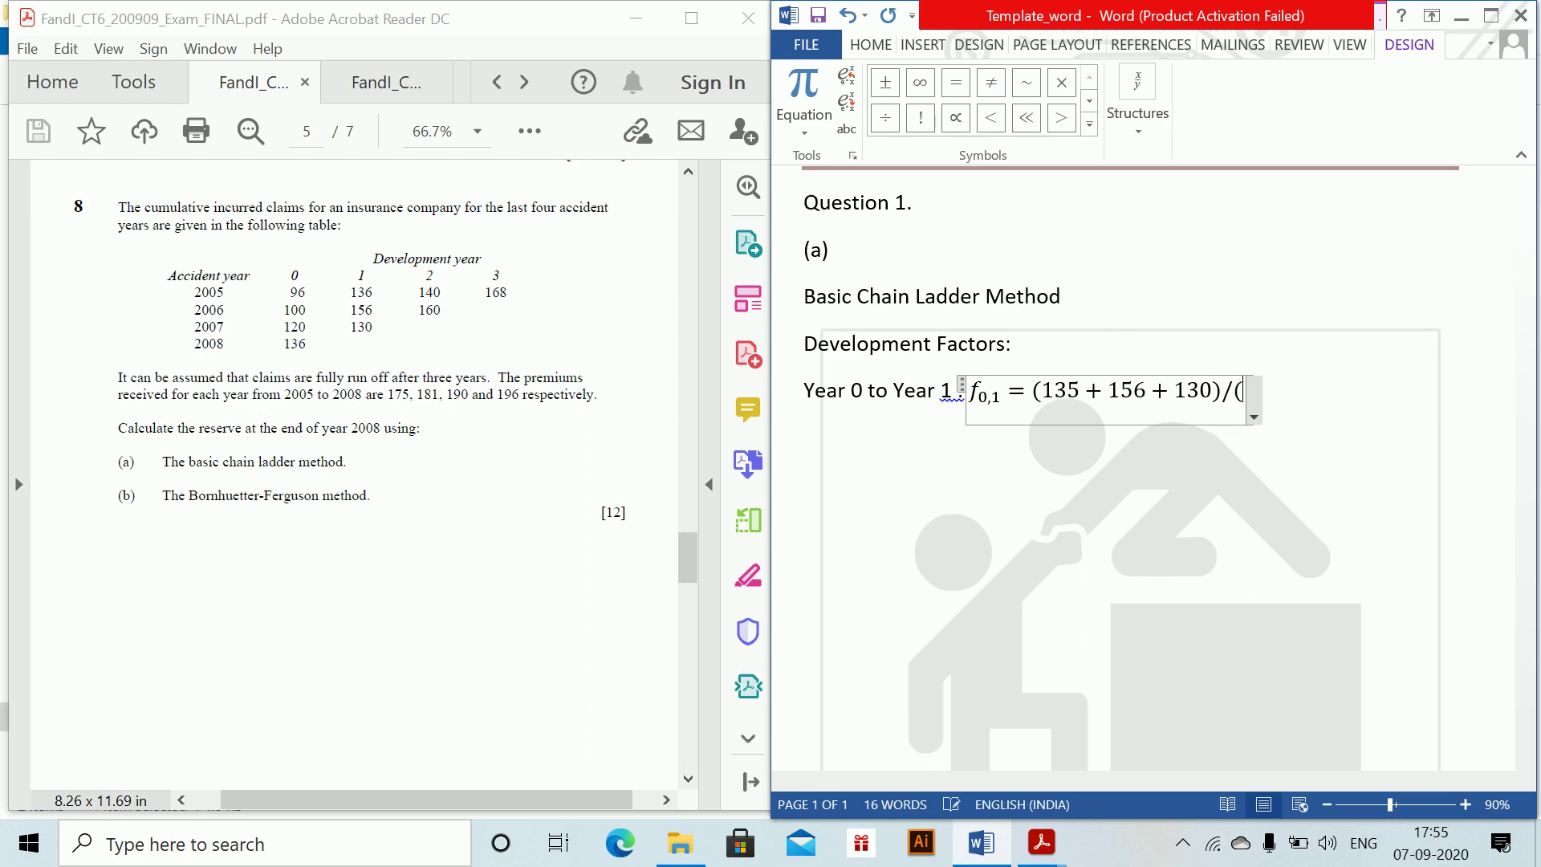
pyautogui.write('96+100')
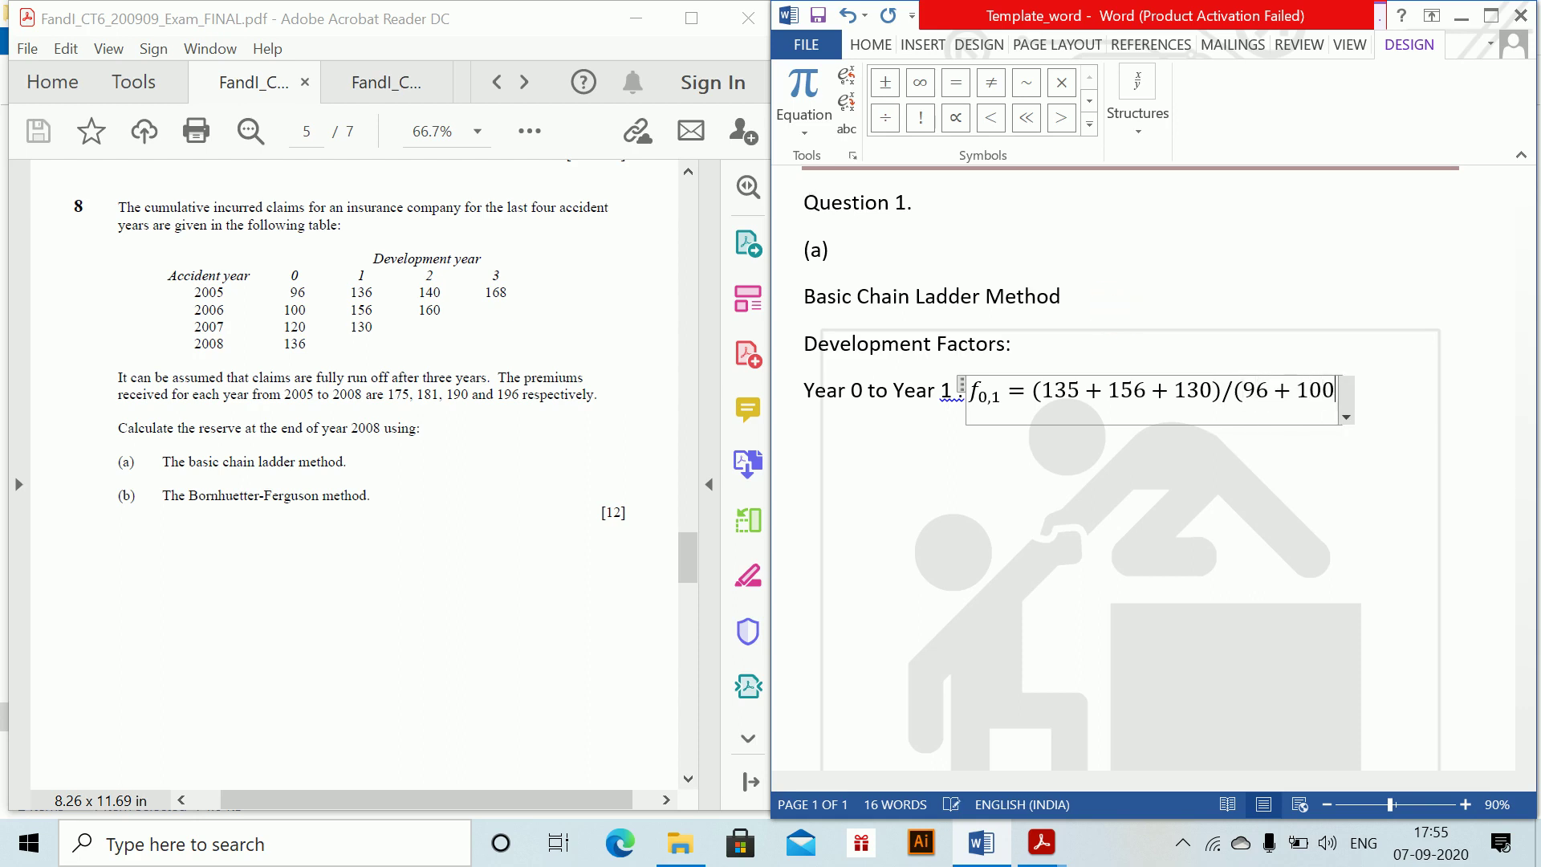
pyautogui.write('20')
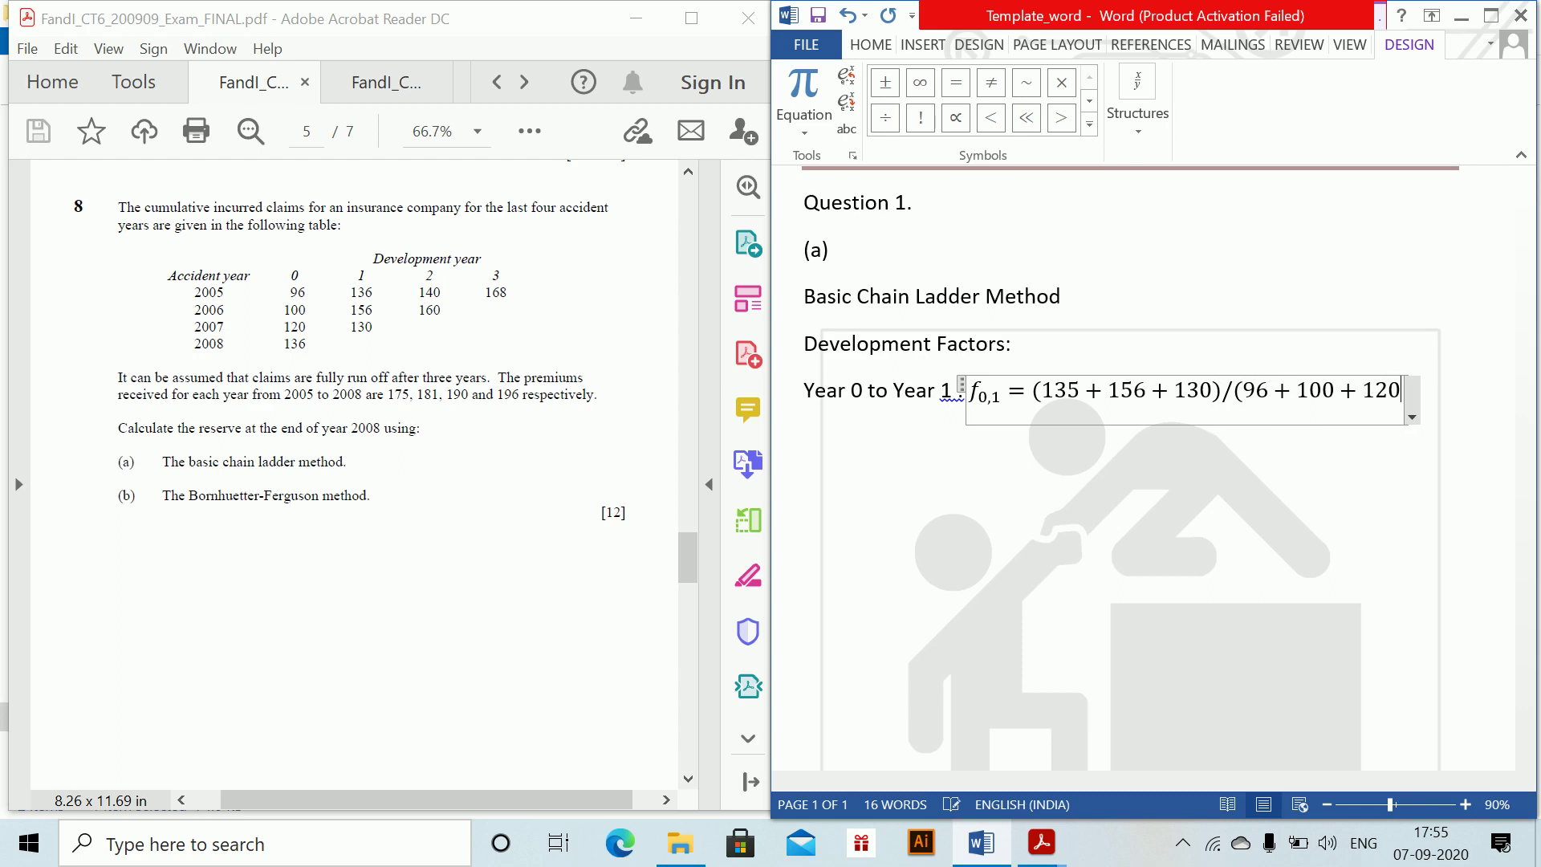
pyautogui.write(') =')
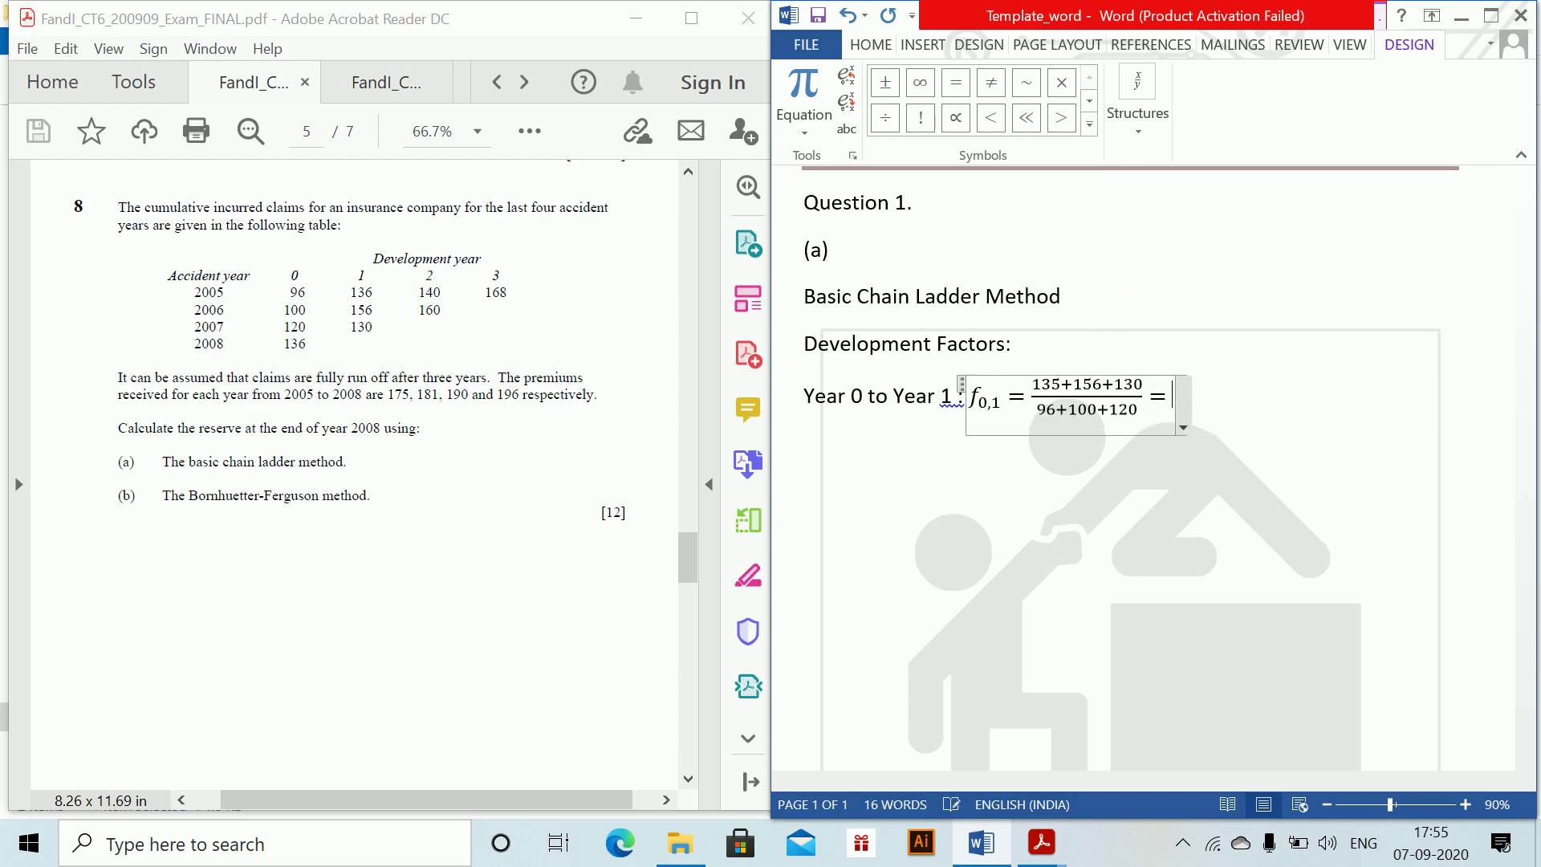
# - Complete the Year 0 to Year 1 equation with the result 1.335443 and leave the equation
pyautogui.write('1.233')
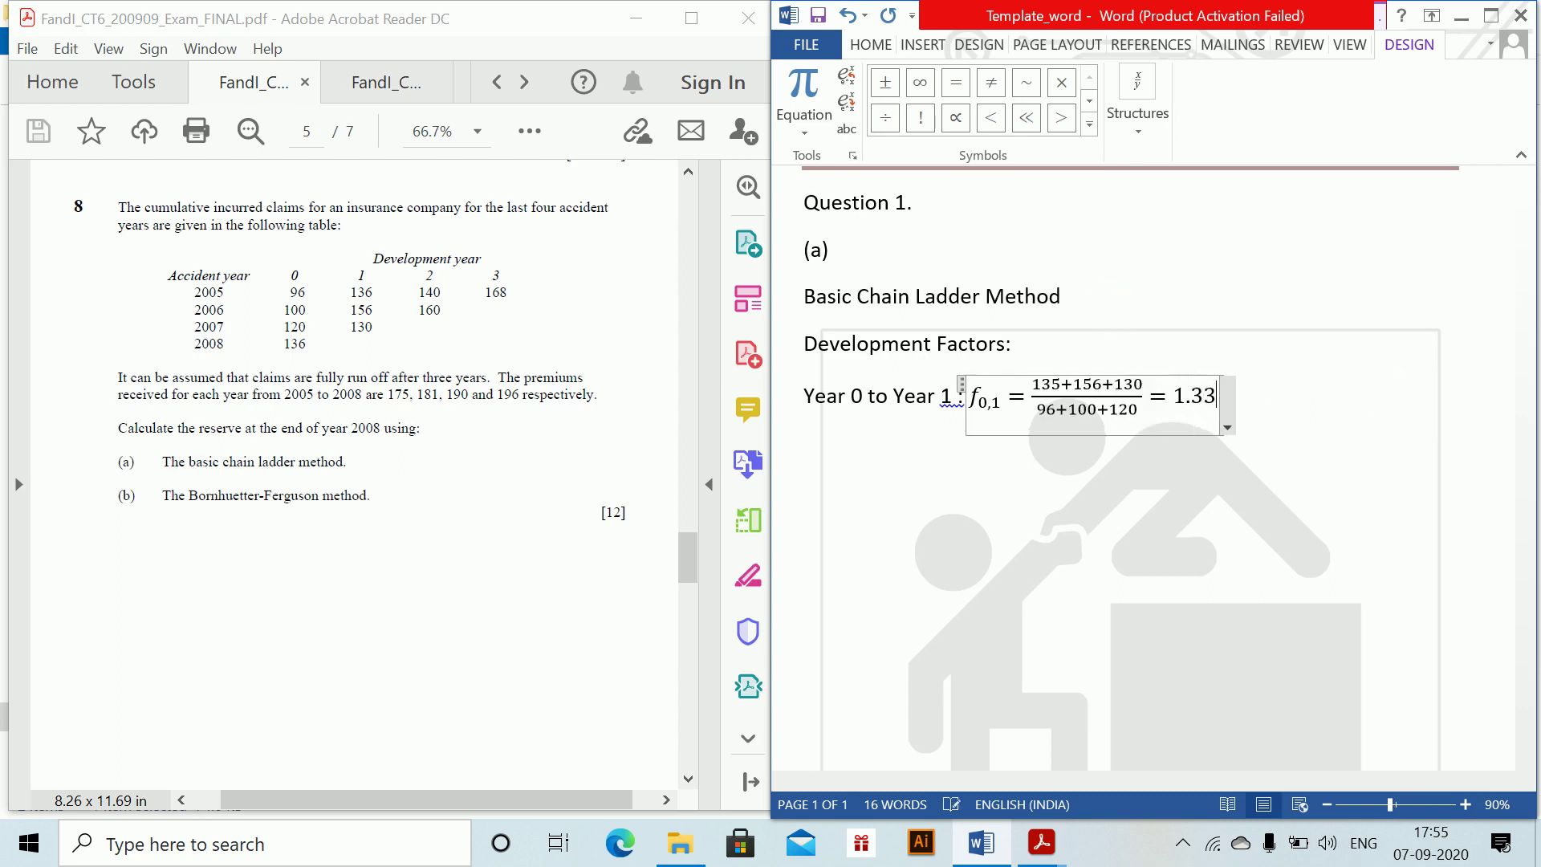
pyautogui.write('5443')
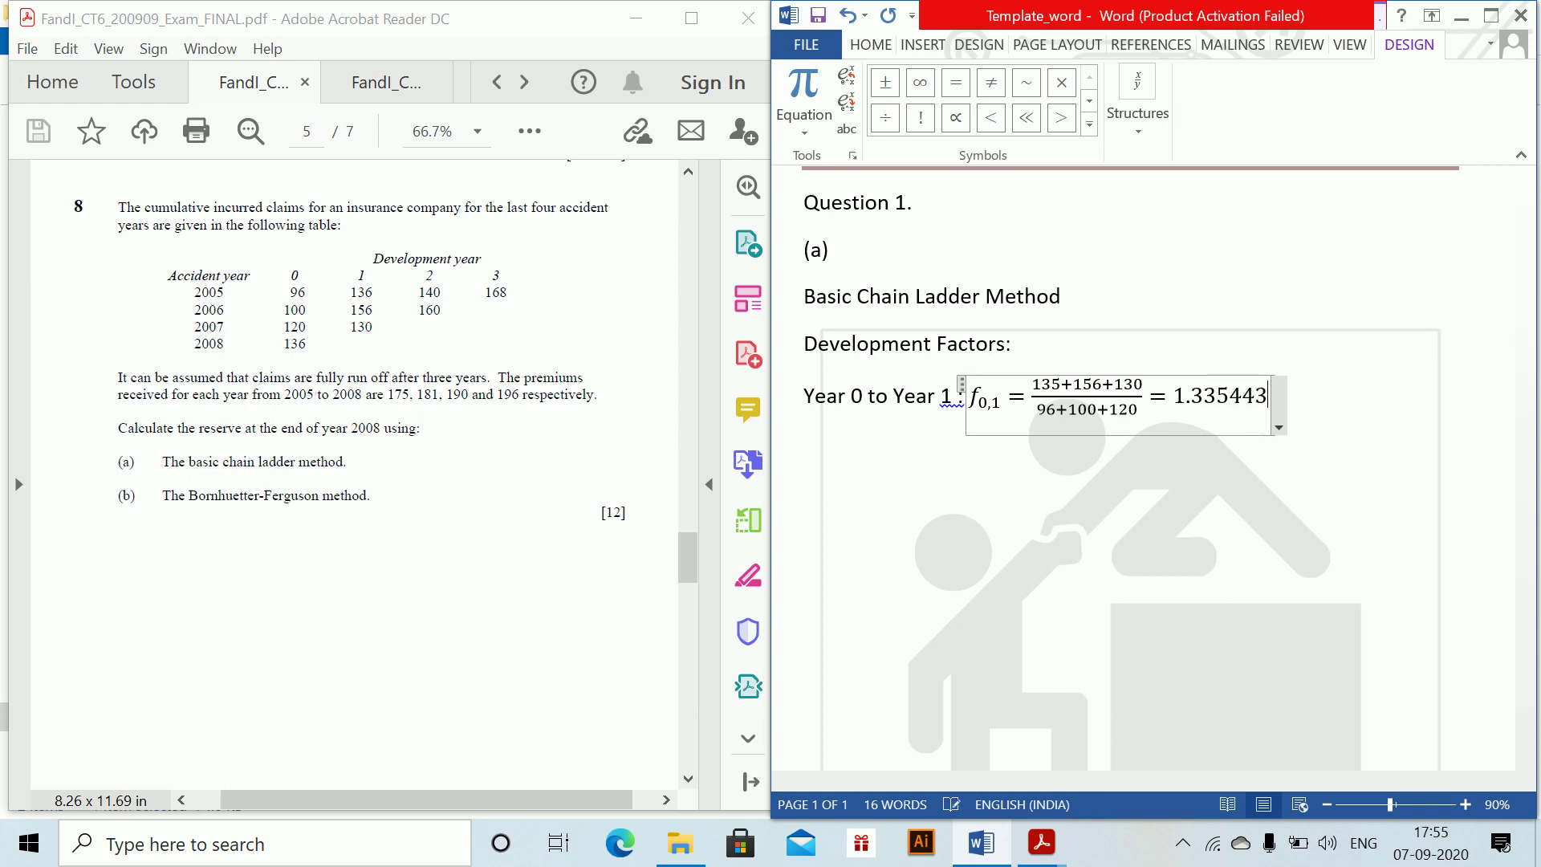
pyautogui.press('Right')
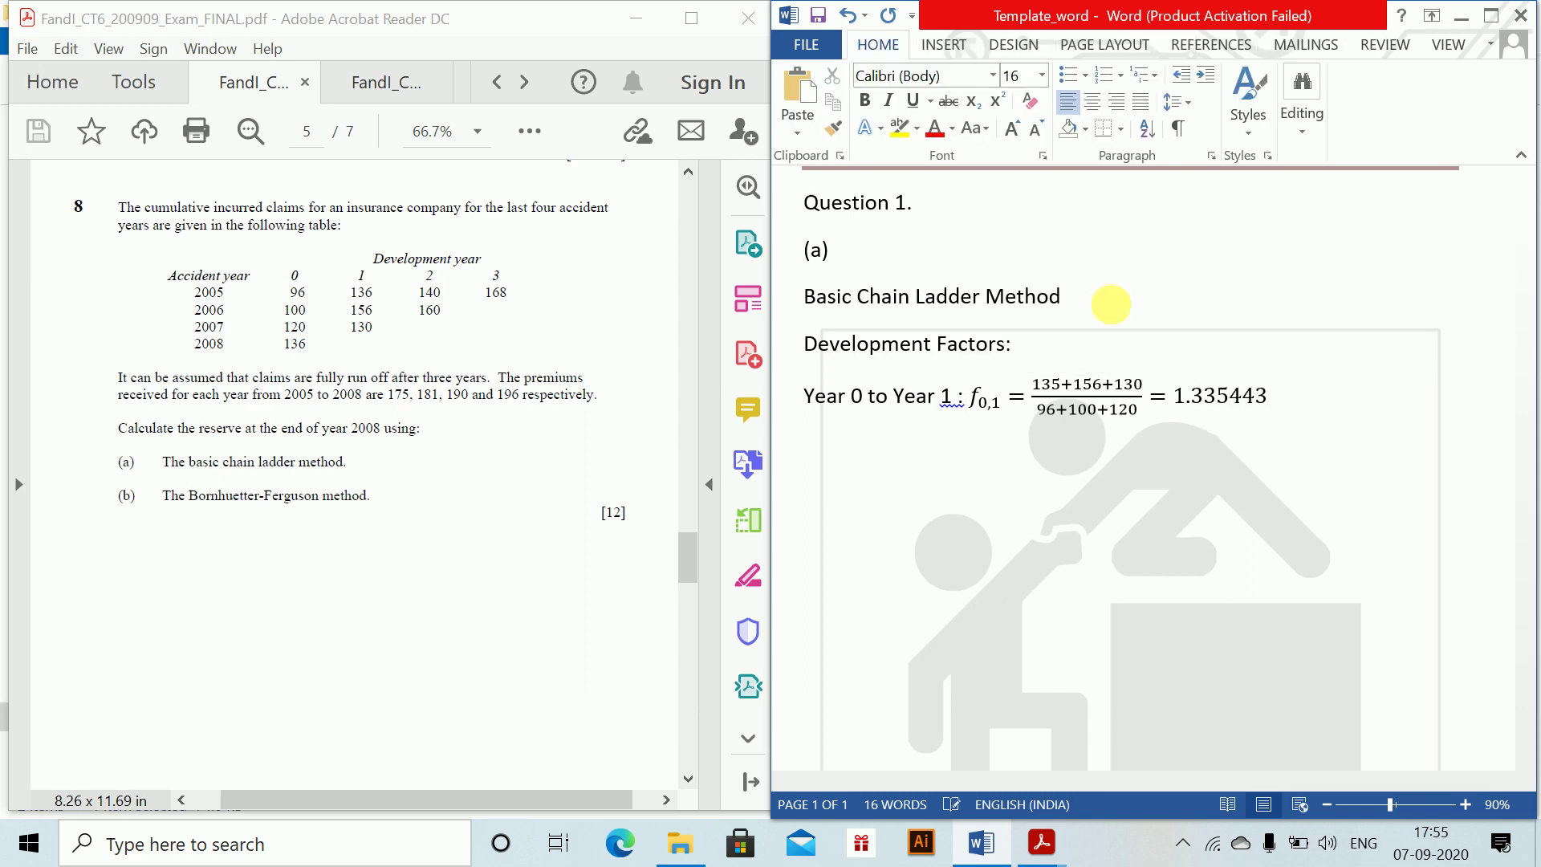
# - Insert an equation on the next line reading f subscript 1,2 = (140 + 160)/(136 + 156) = 1.027397, with the division as a stacked fraction
pyautogui.hotkey('alt', '=')
pyautogui.write('f_(')
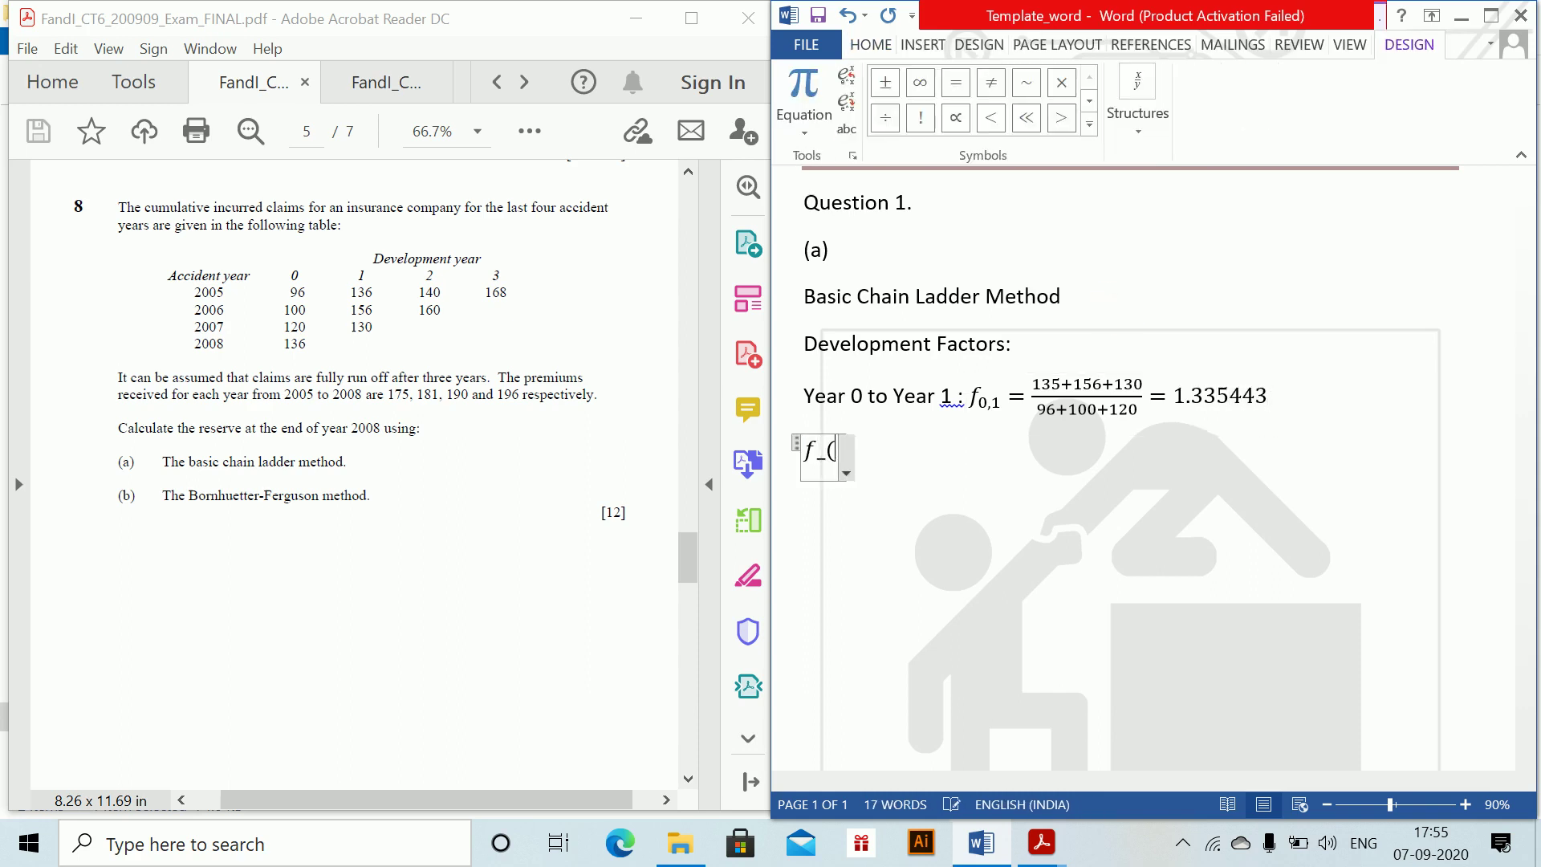
pyautogui.write('1,2) = ')
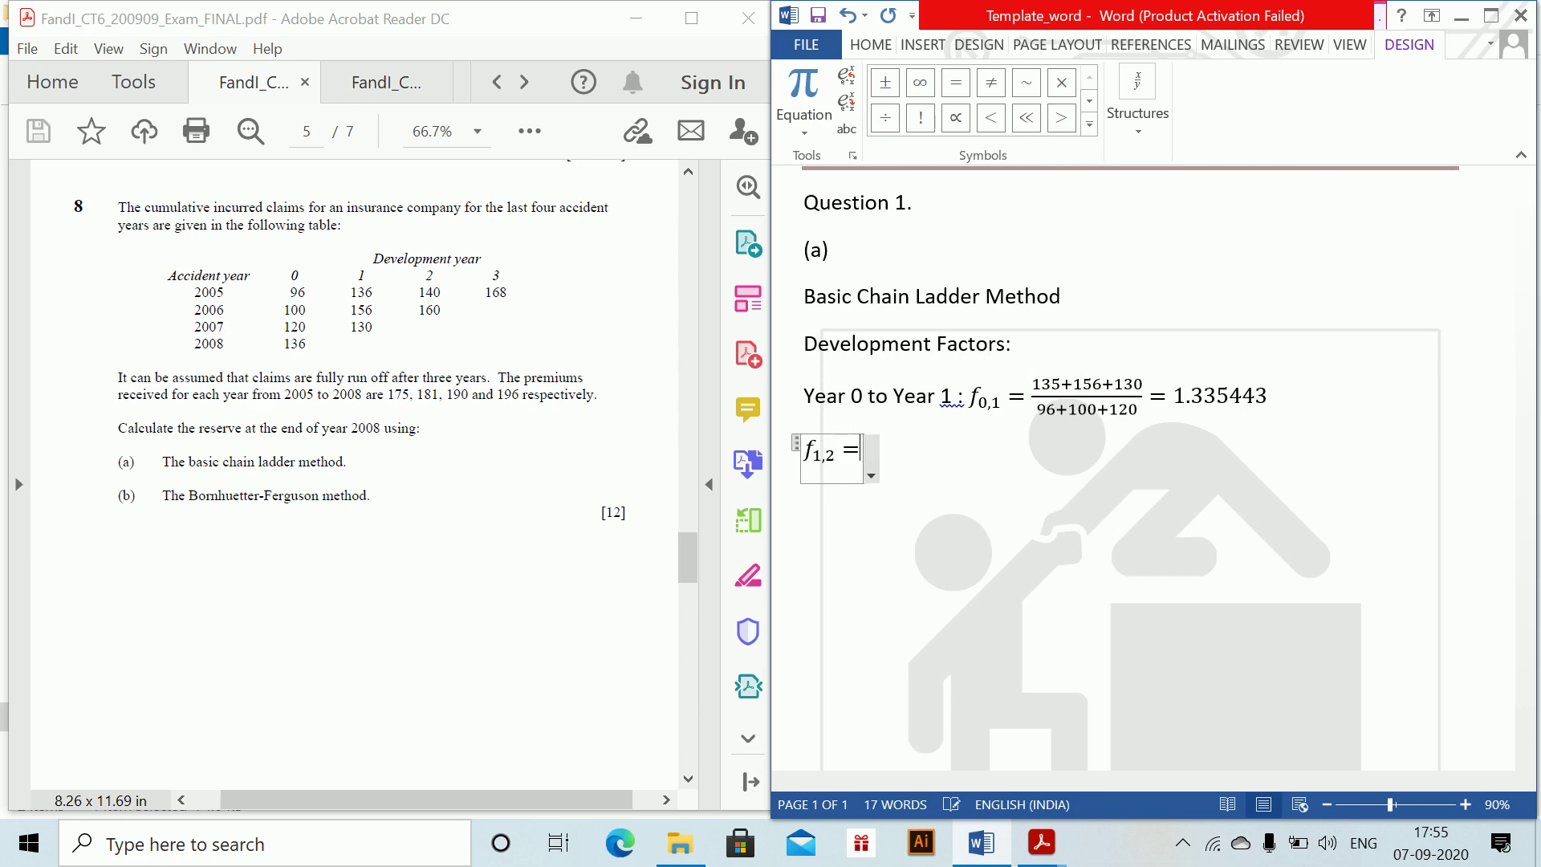
pyautogui.write('(')
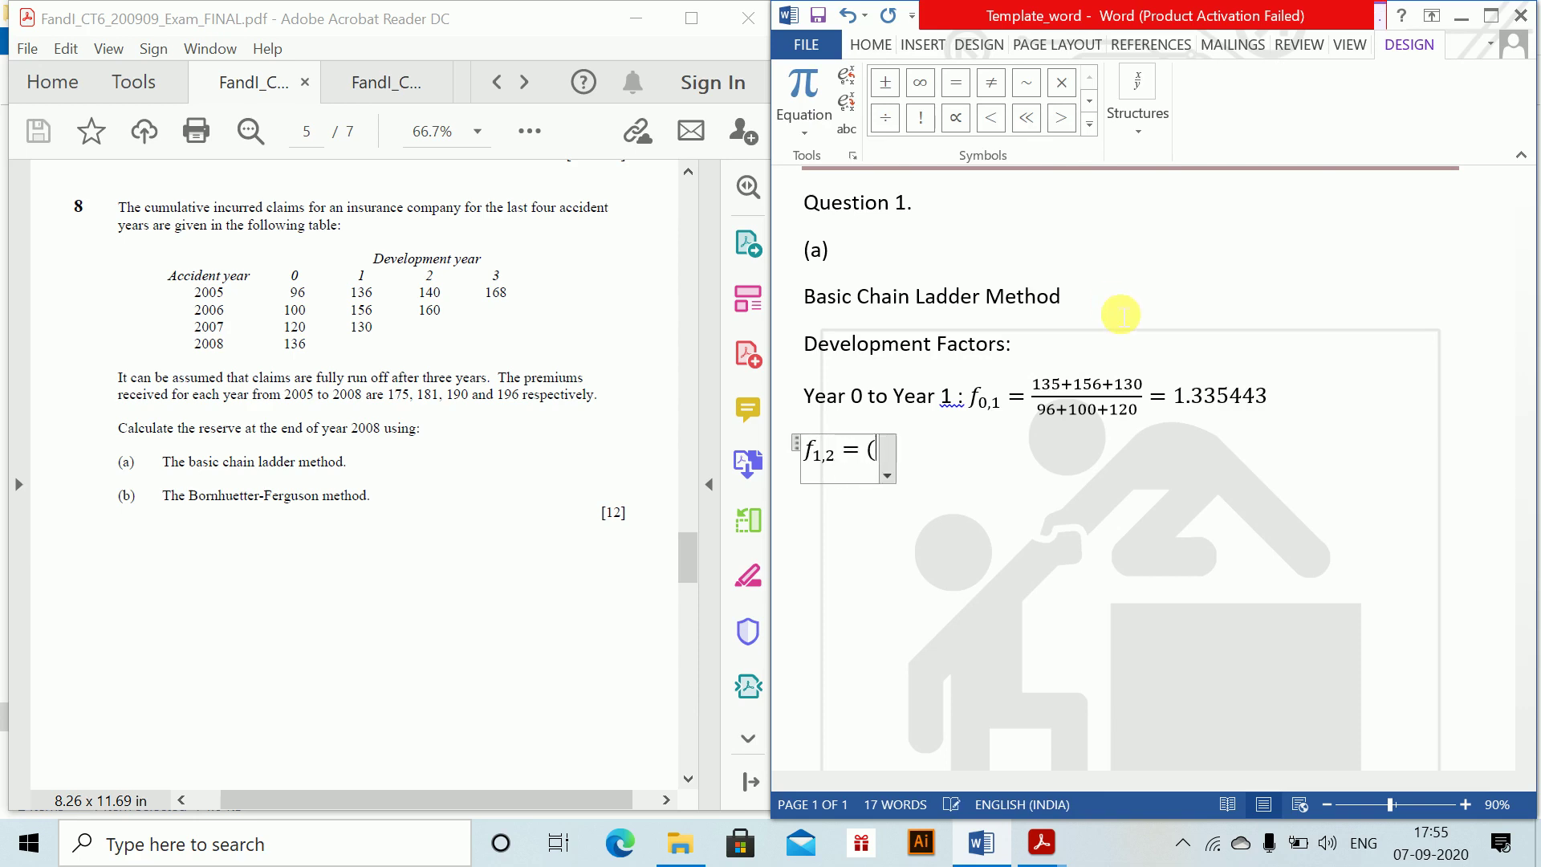
pyautogui.write('140 + 16')
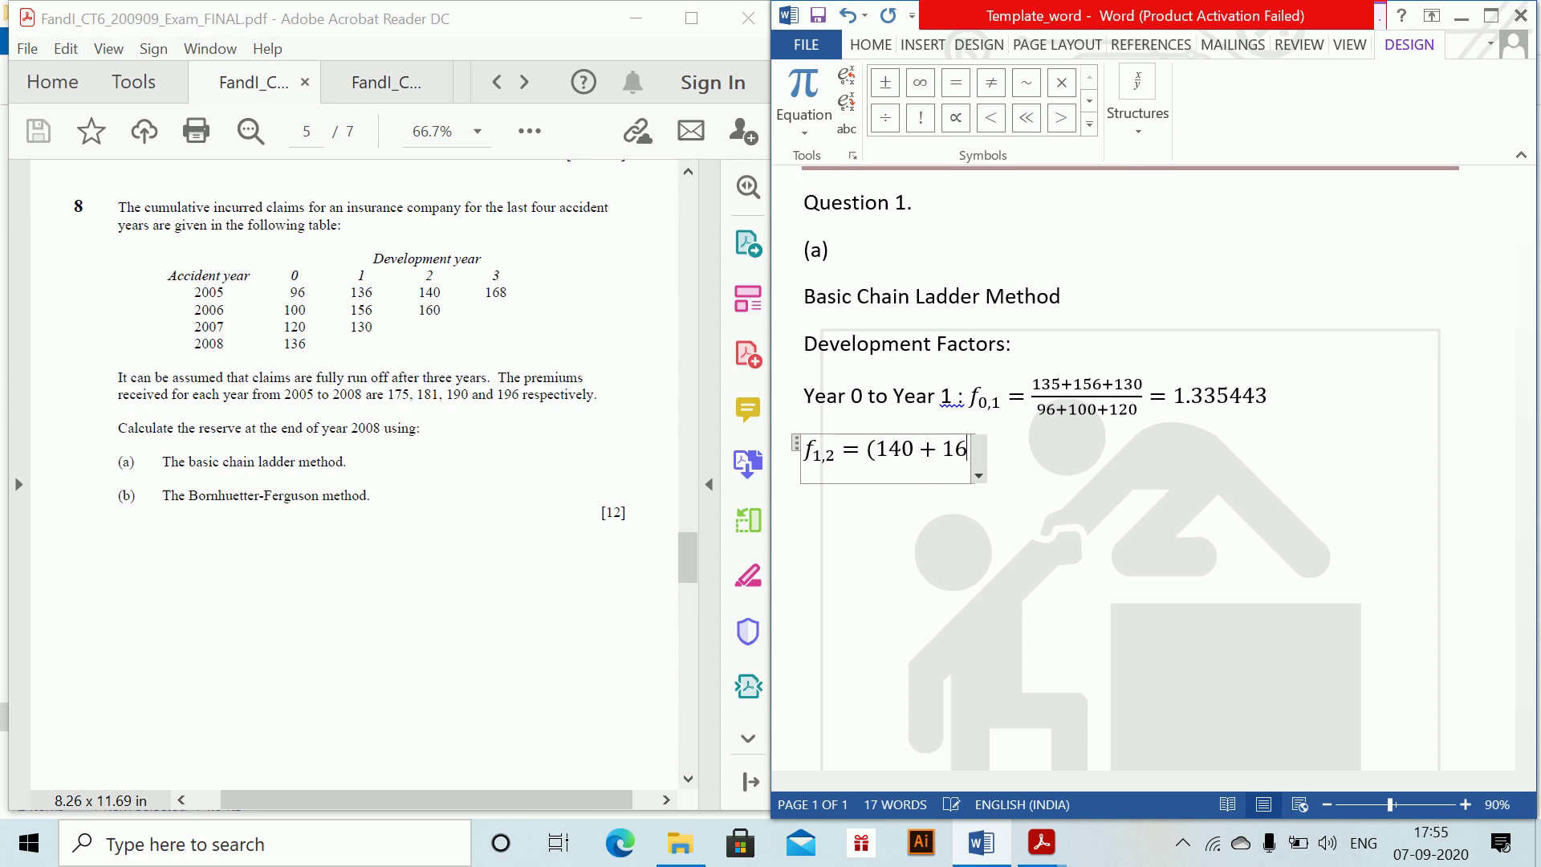
pyautogui.write('0)/(')
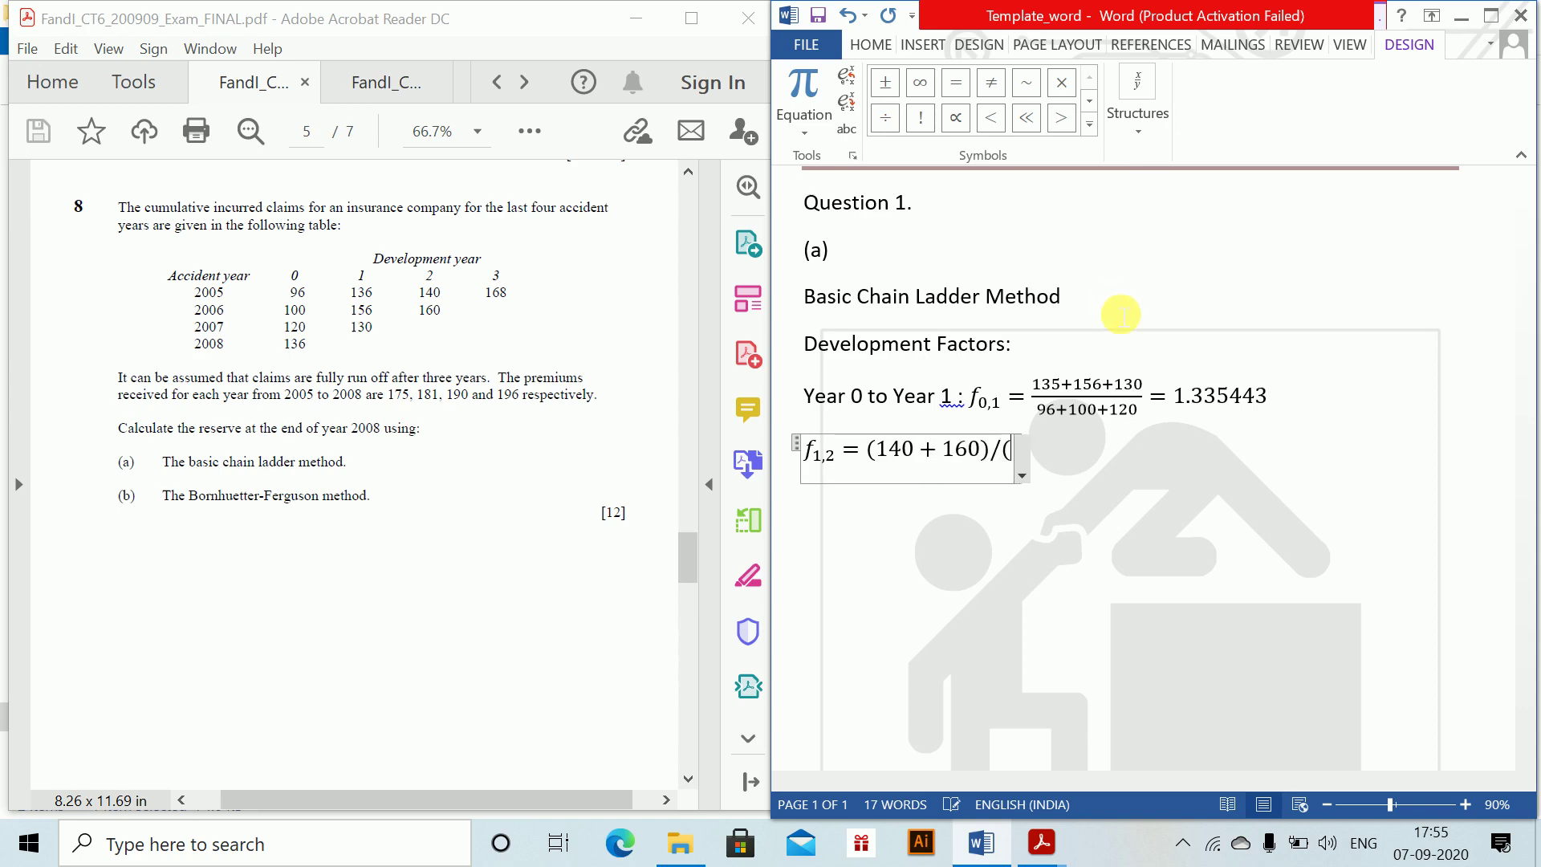
pyautogui.write('136')
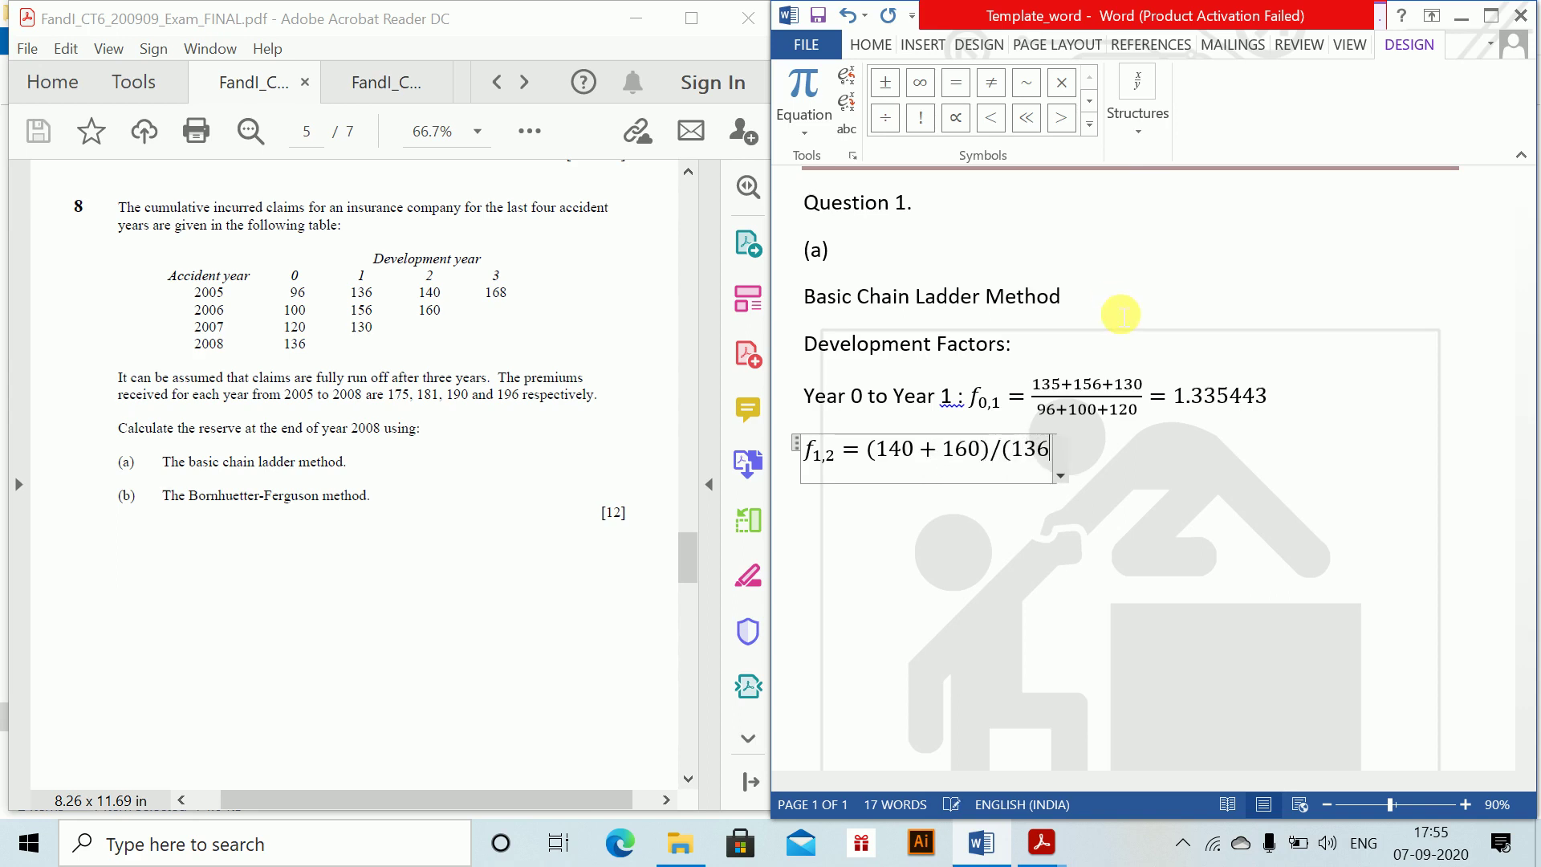
pyautogui.write(' + 156) =')
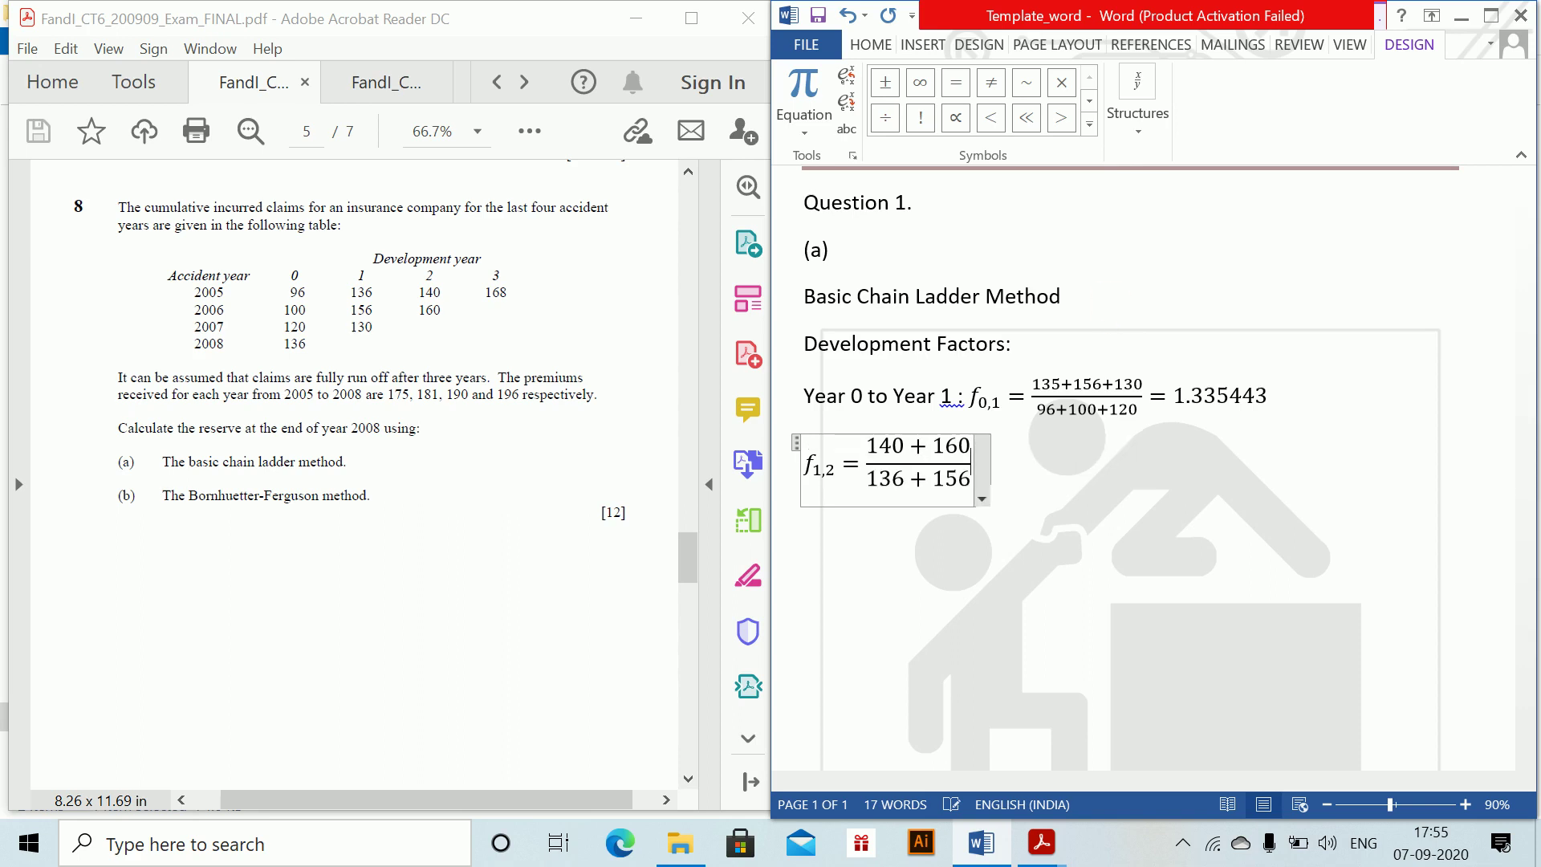
pyautogui.write(' 1.027')
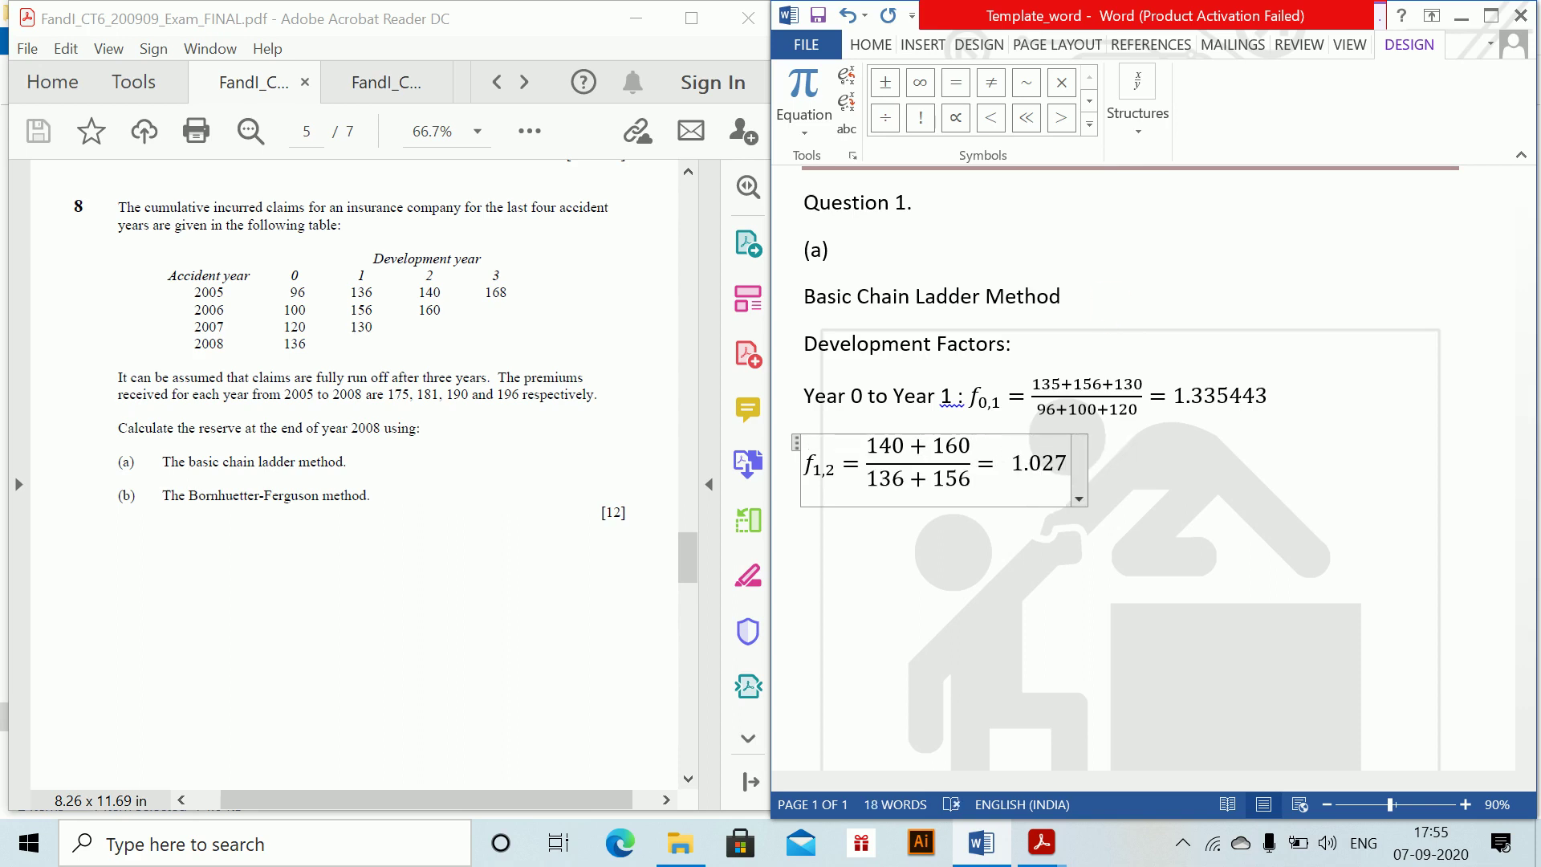
pyautogui.write('397')
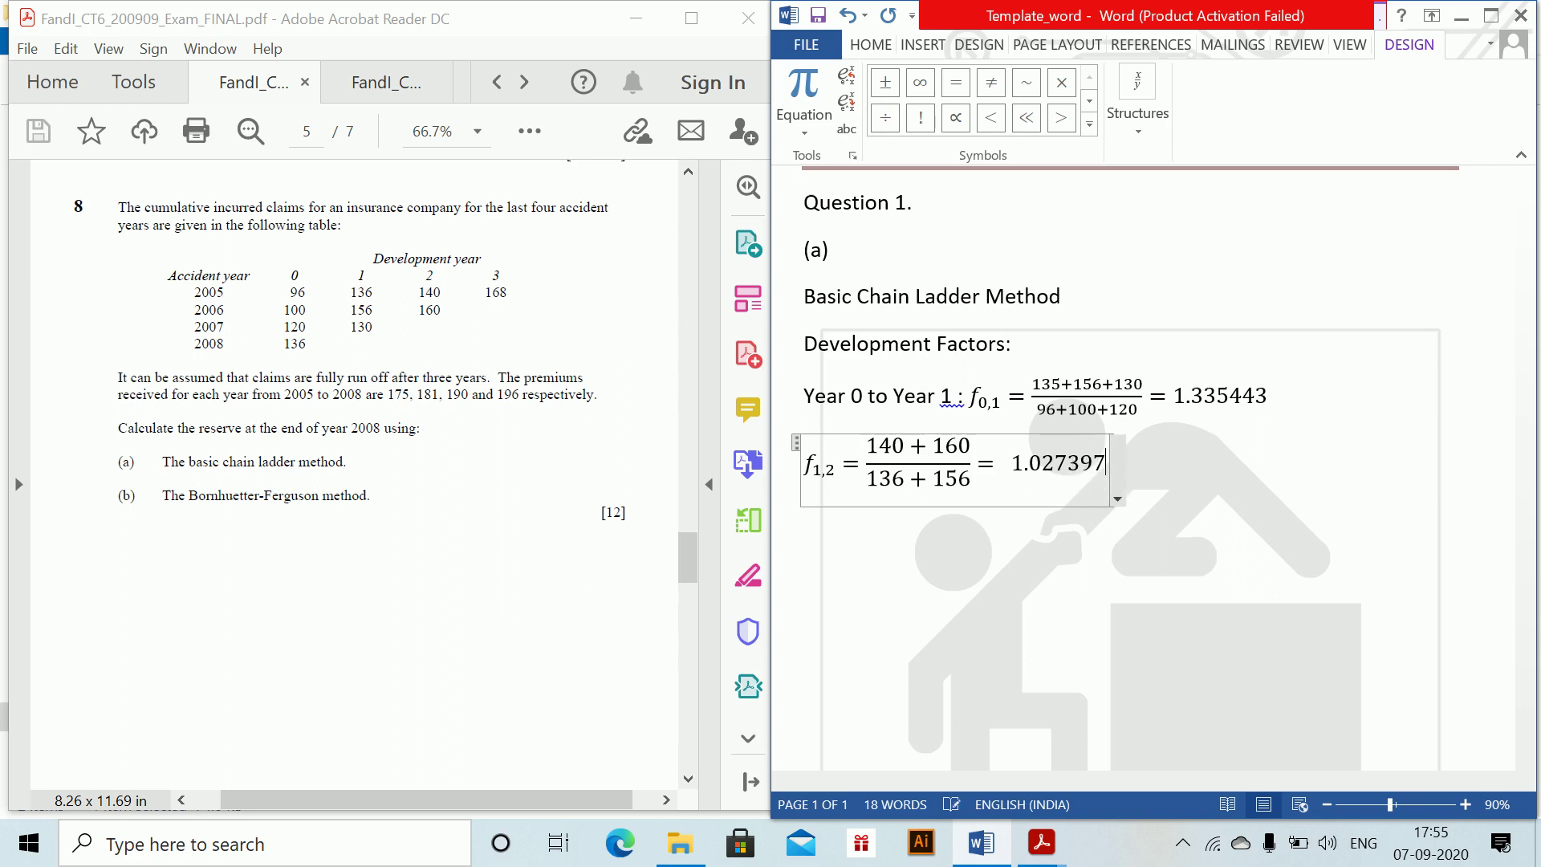
# - Add another equation on a new line reading f subscript 2,3 = 168/140 = 1.2, and leave the equation
pyautogui.press('Return')
pyautogui.hotkey('alt', '=')
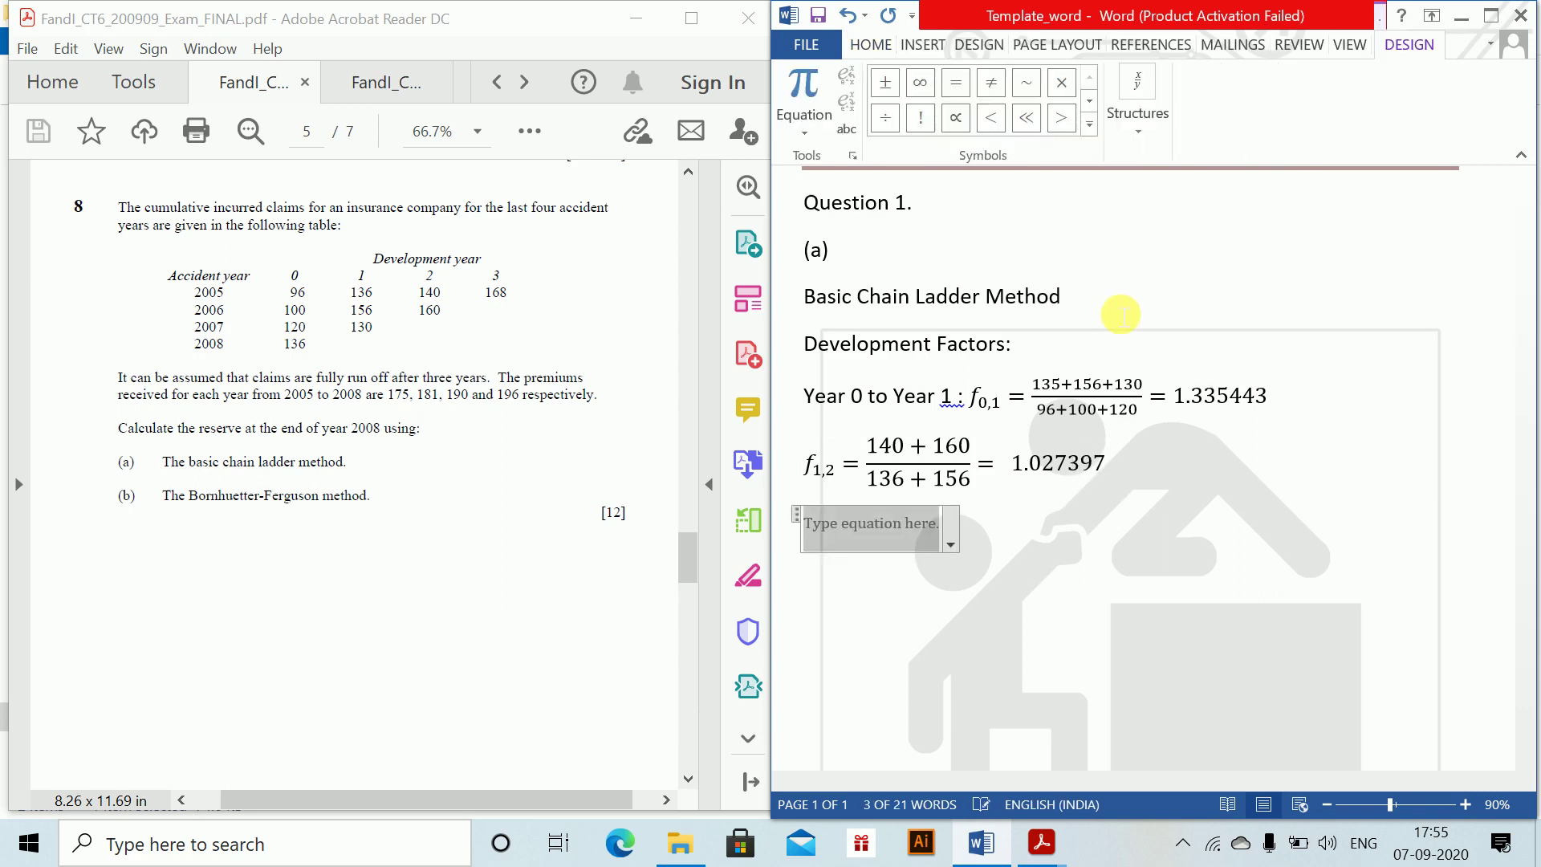
pyautogui.write('f_(2,3')
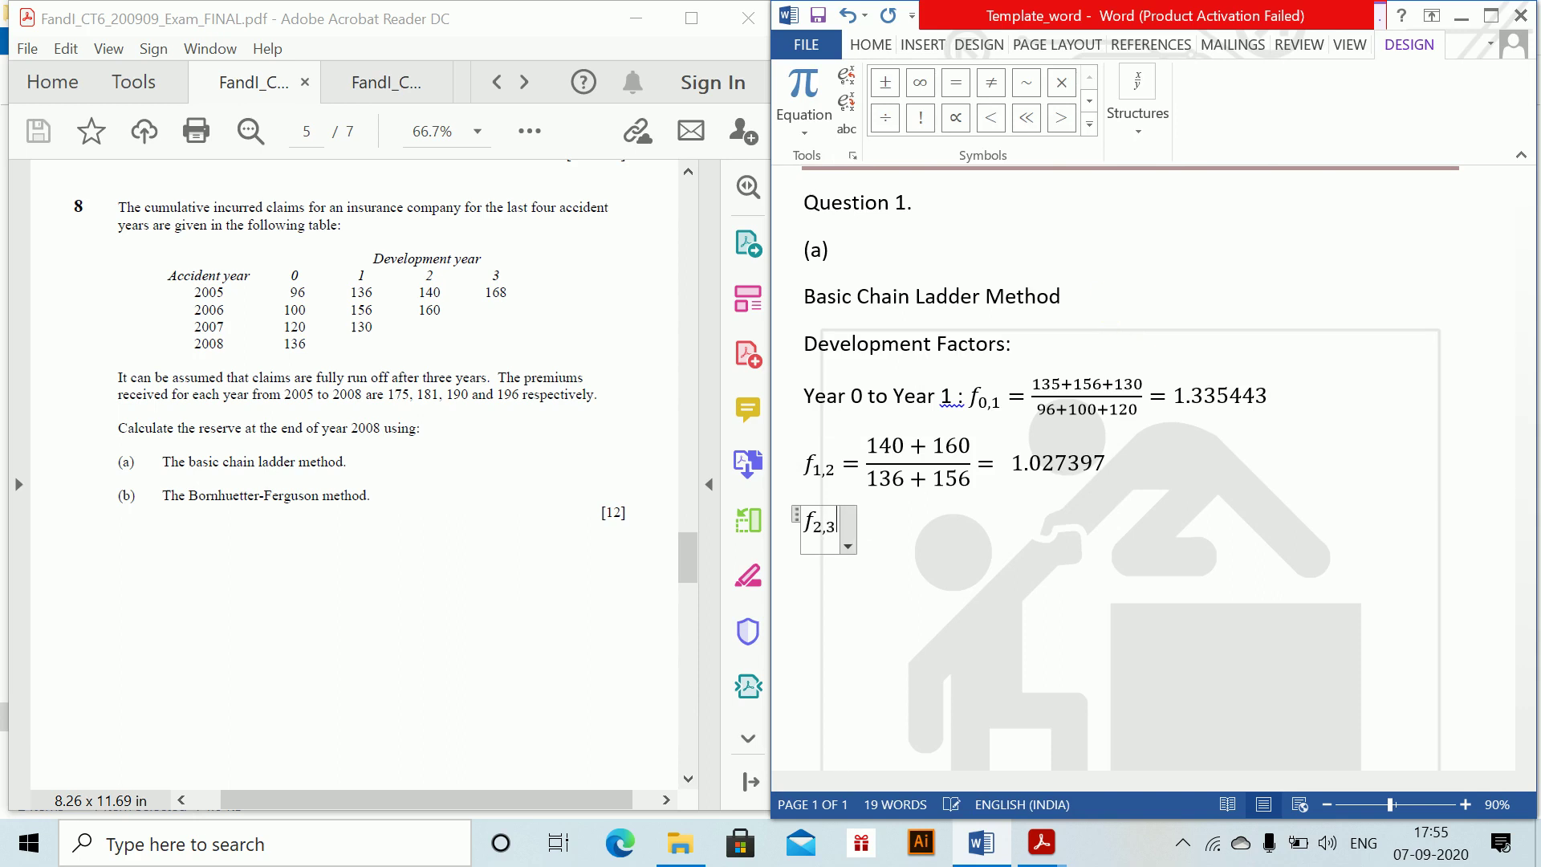
pyautogui.write(') =168/140 ')
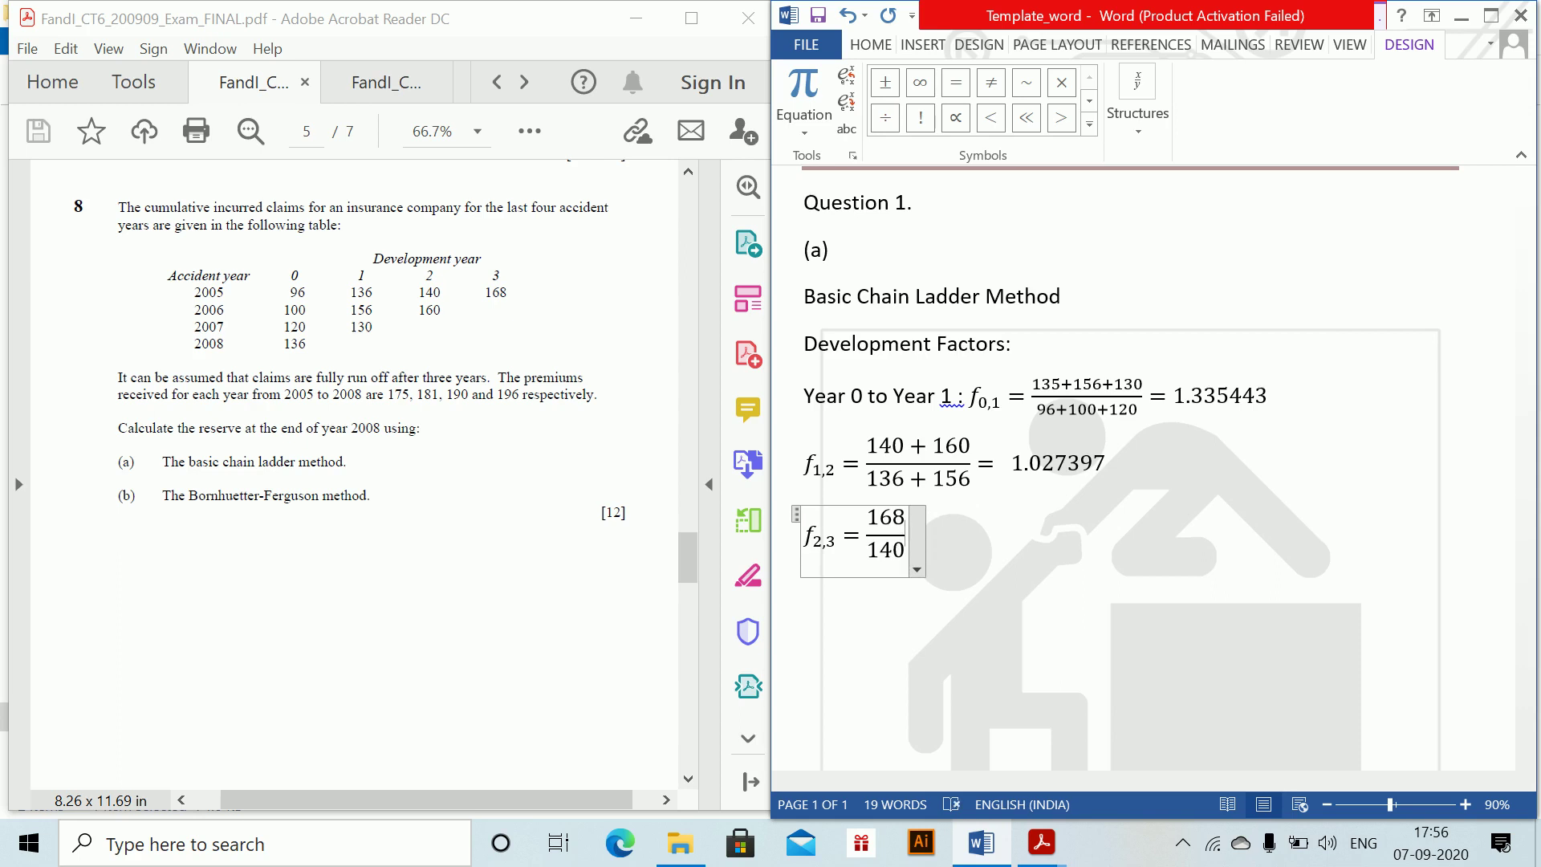
pyautogui.write('=1.2')
pyautogui.press('Right')
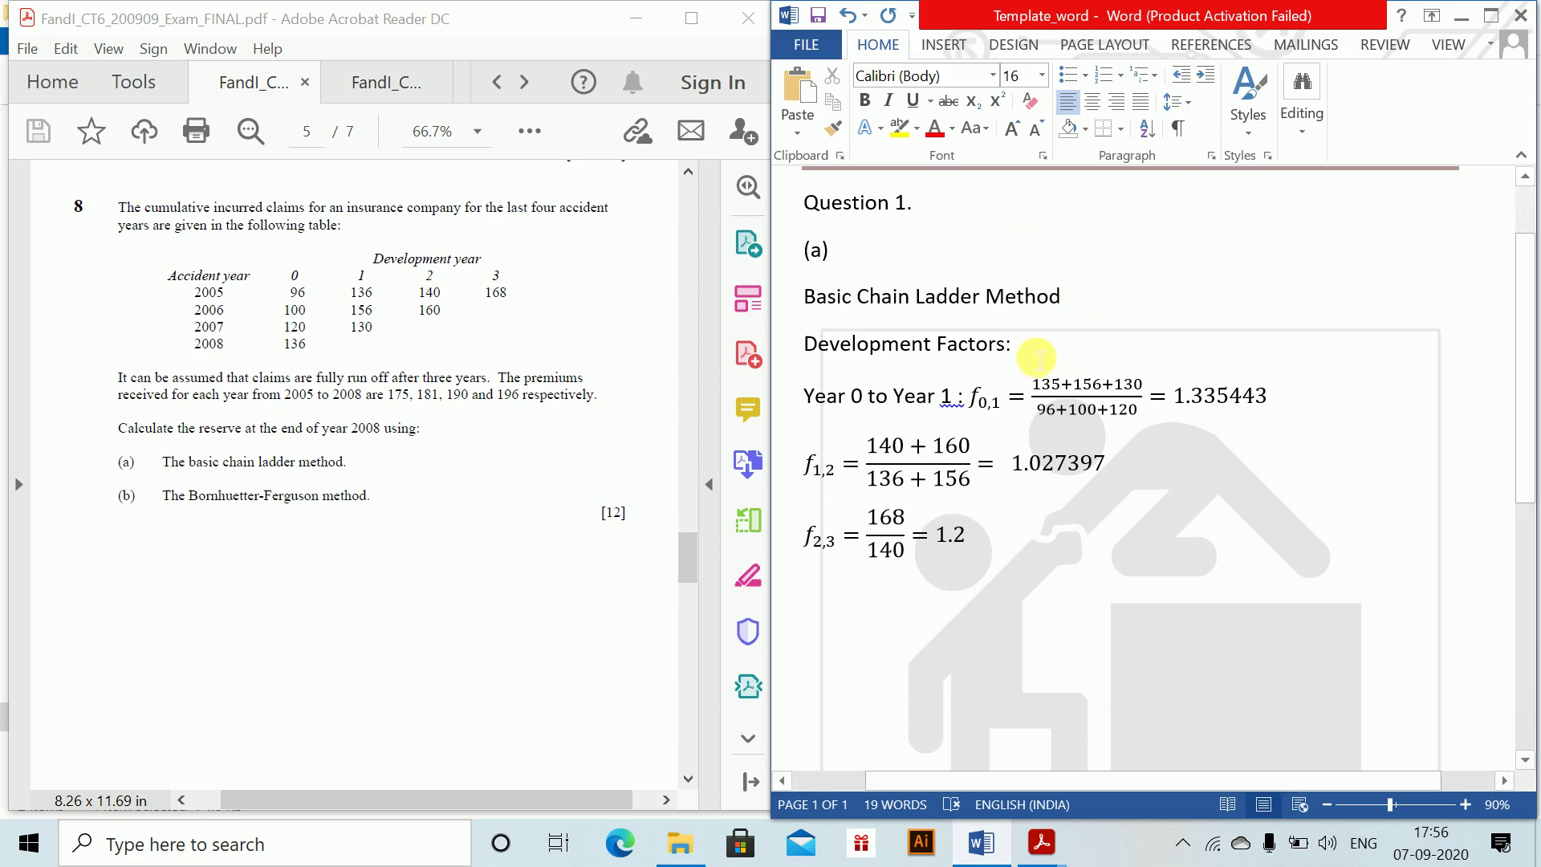
# - Bring up the examiners' report PDF for reference and insert a table of four columns by five rows below the development factors
pyautogui.click(422, 84)
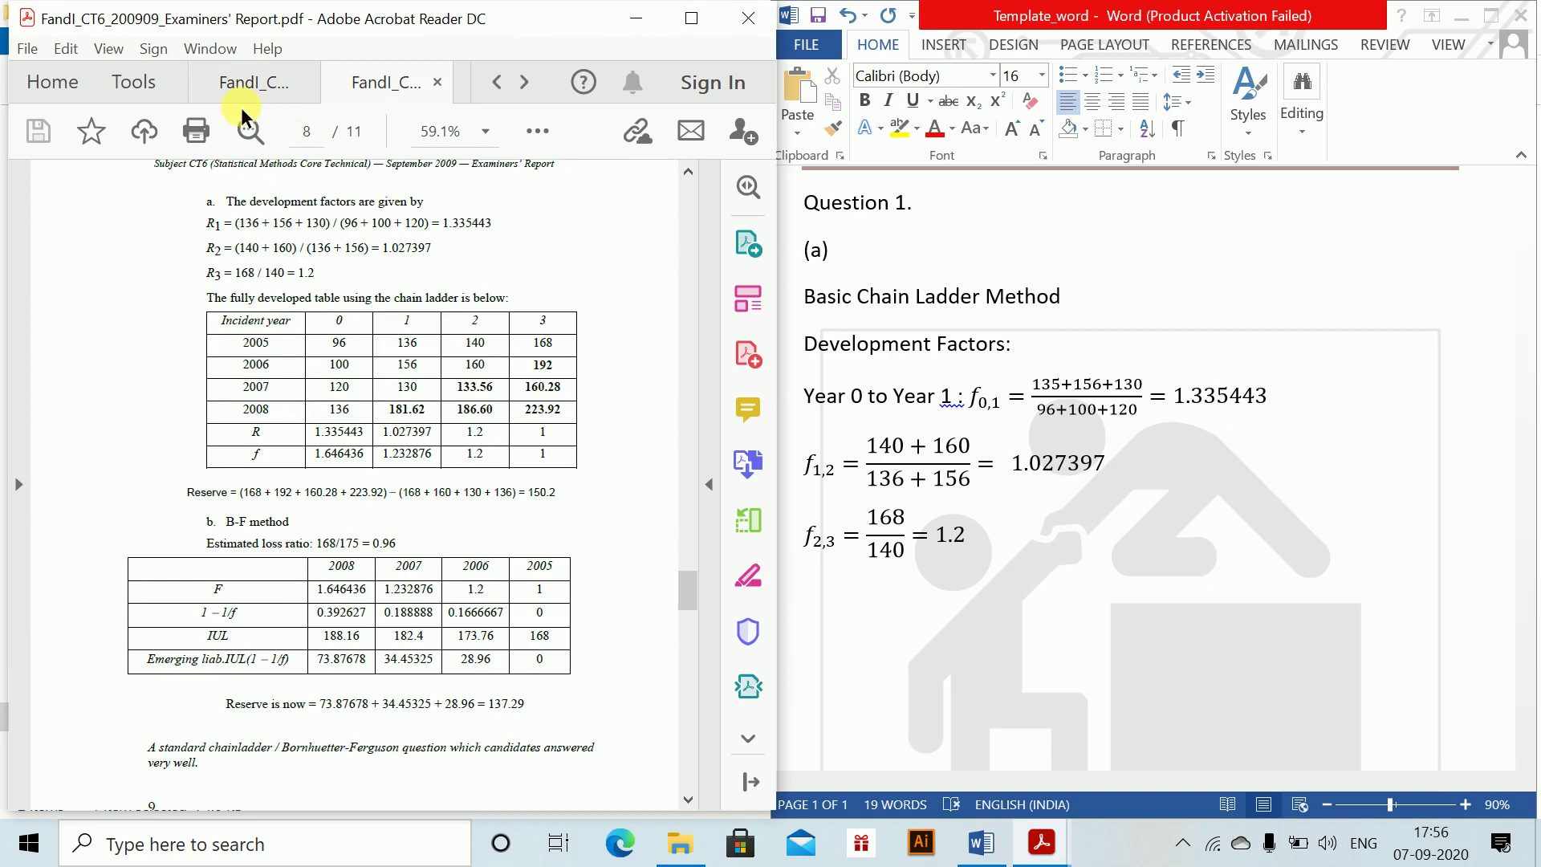
pyautogui.click(932, 55)
pyautogui.click(939, 50)
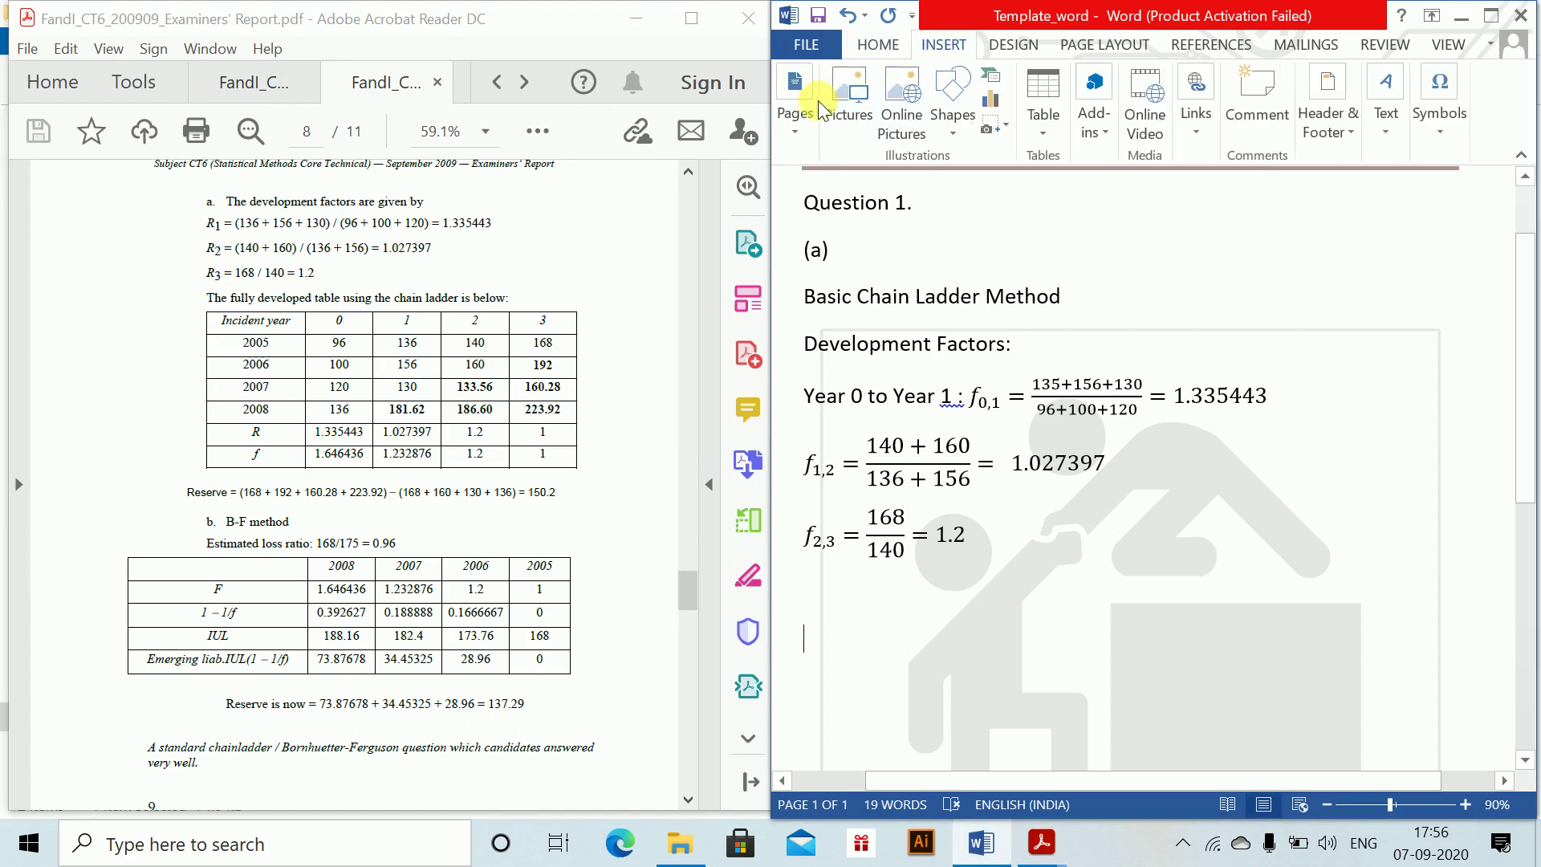
pyautogui.click(1043, 112)
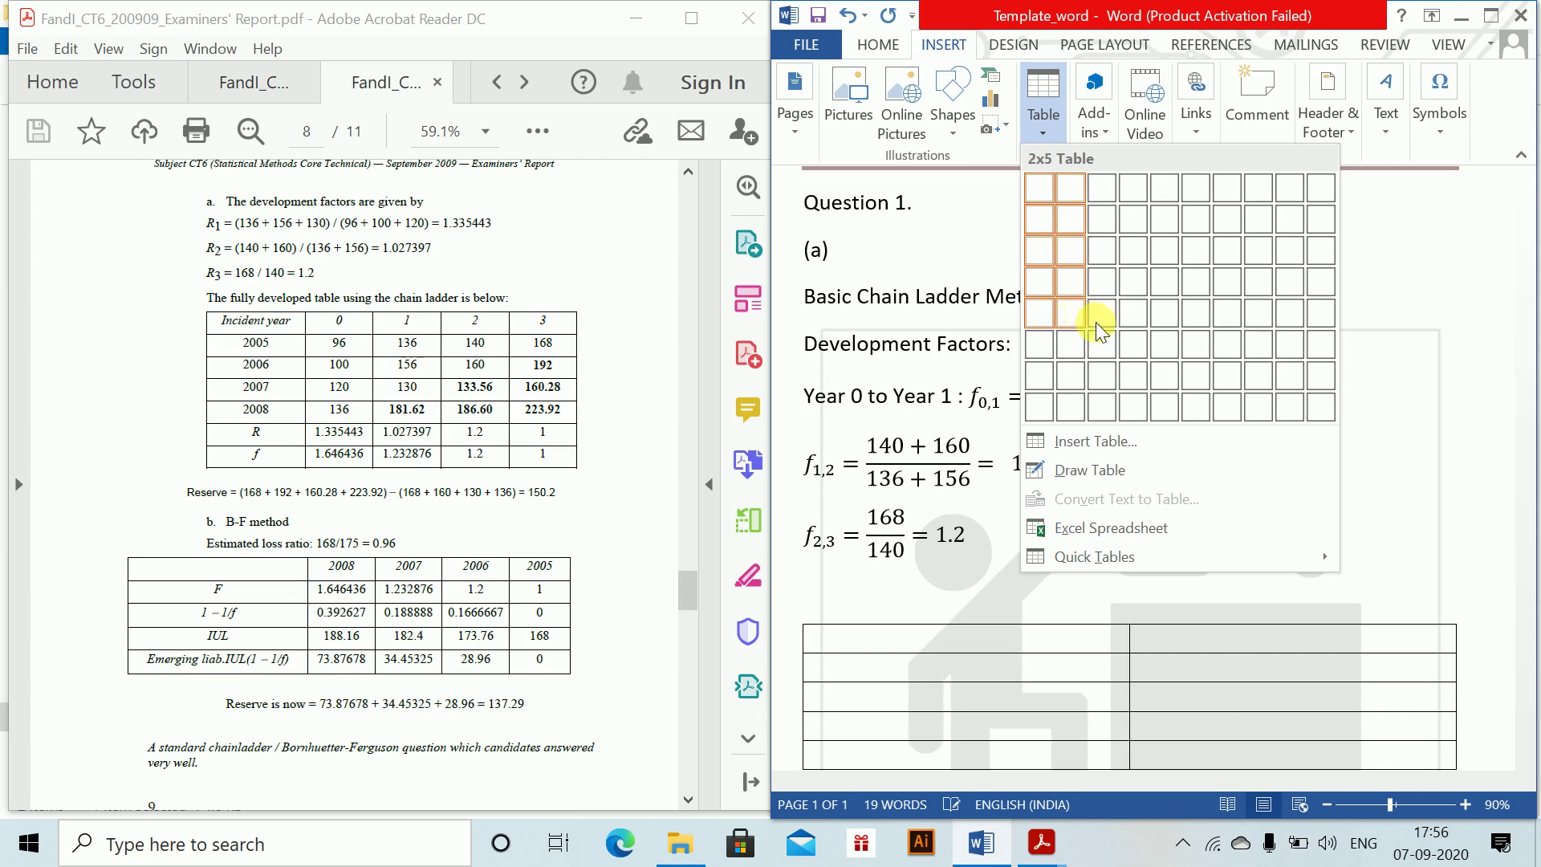
pyautogui.click(1140, 327)
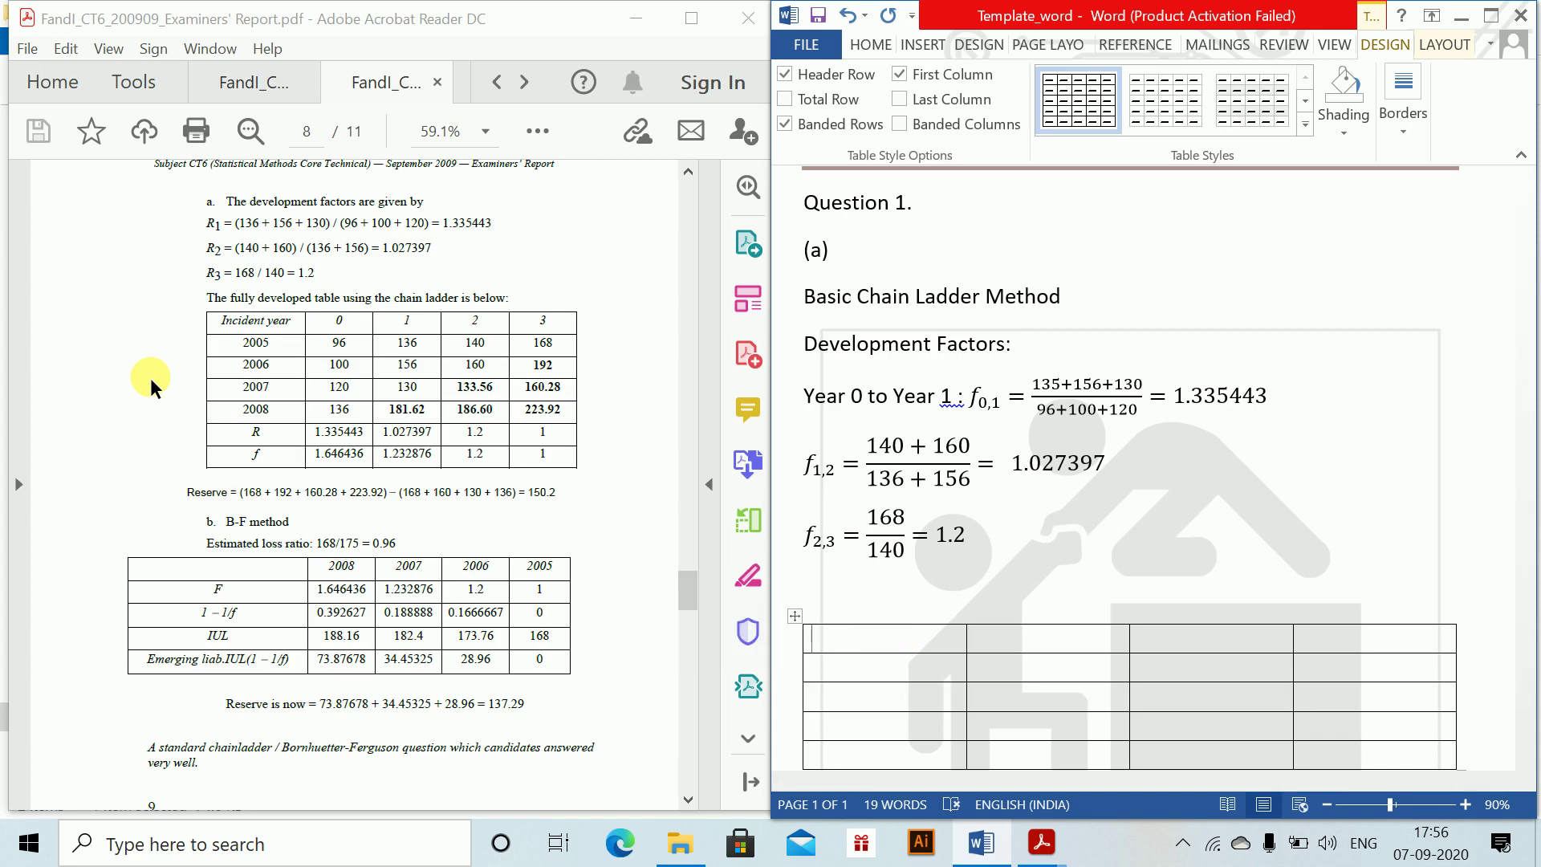
# - Fill the table's first column with the heading Accident Year and the years 2005, 2006, 2007 and 2008
pyautogui.write('Accident Year')
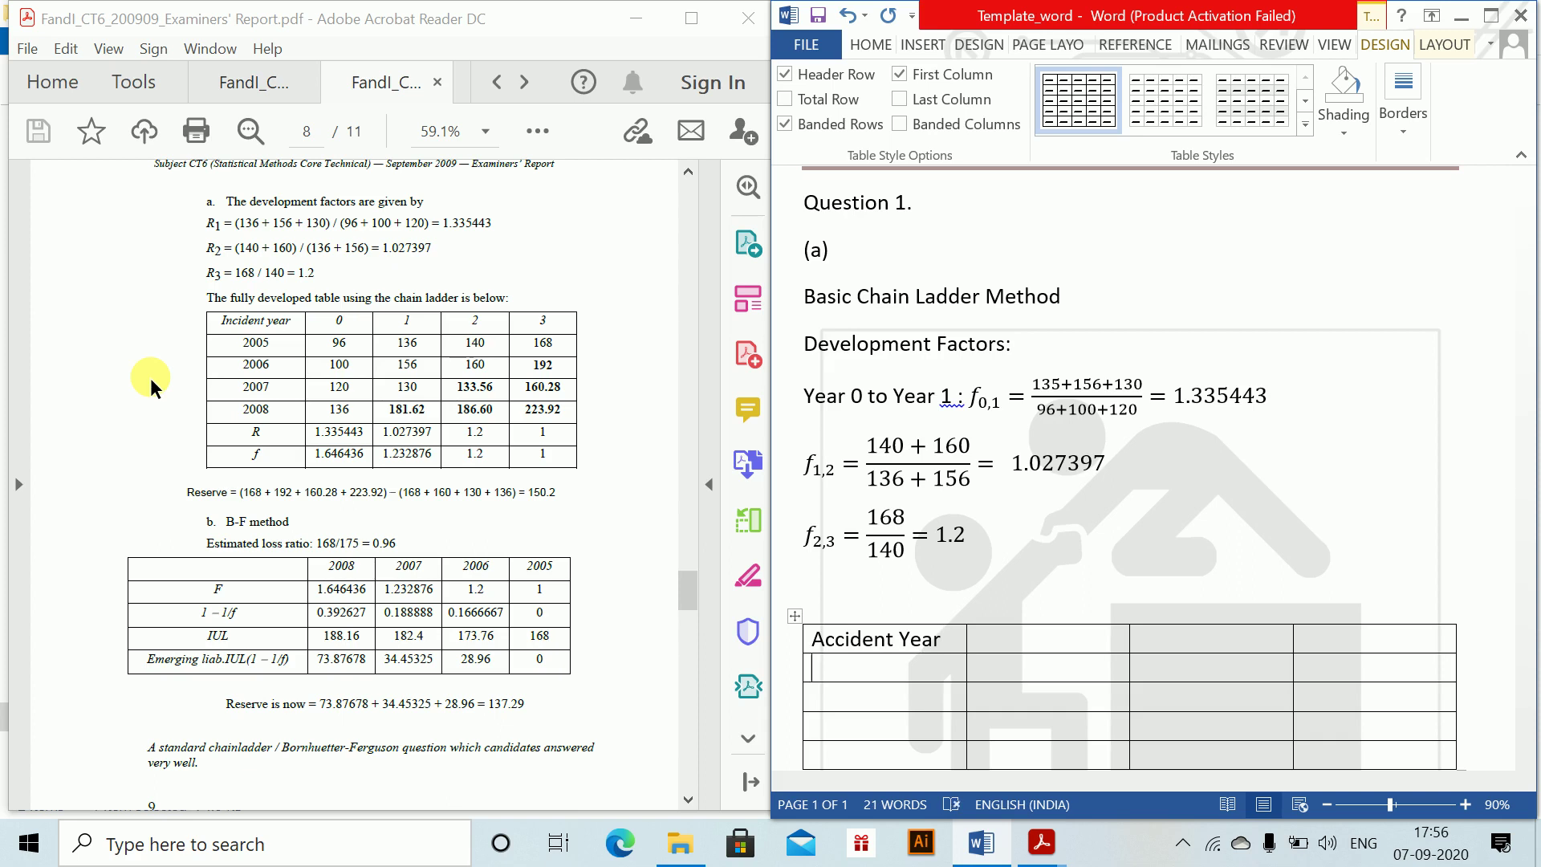
pyautogui.write('2005')
pyautogui.press('Down')
pyautogui.write('2006')
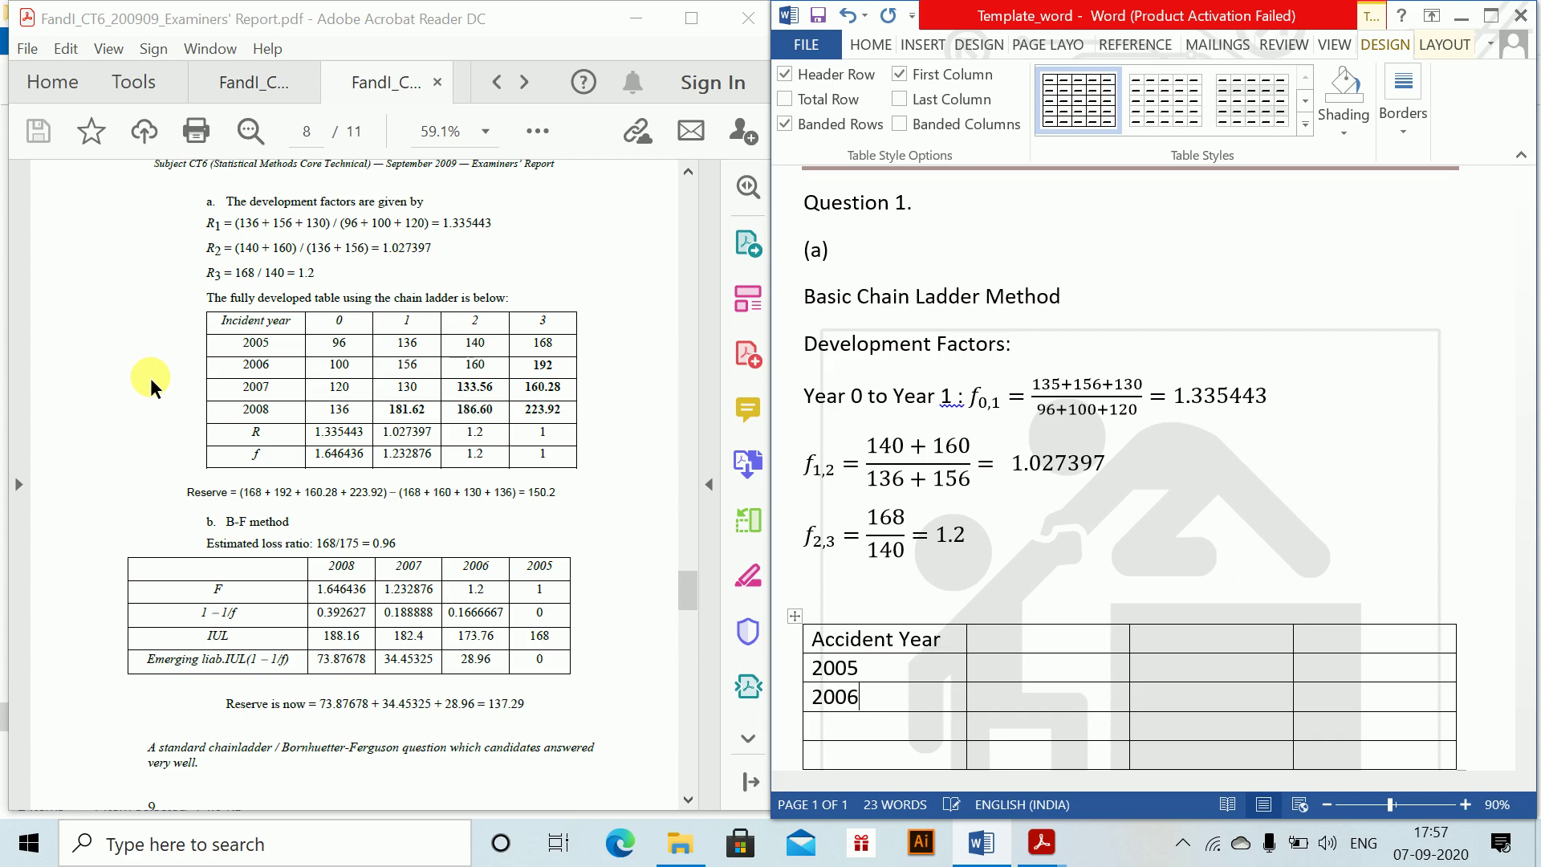
pyautogui.press('Down')
pyautogui.write('2007')
pyautogui.write('2008')
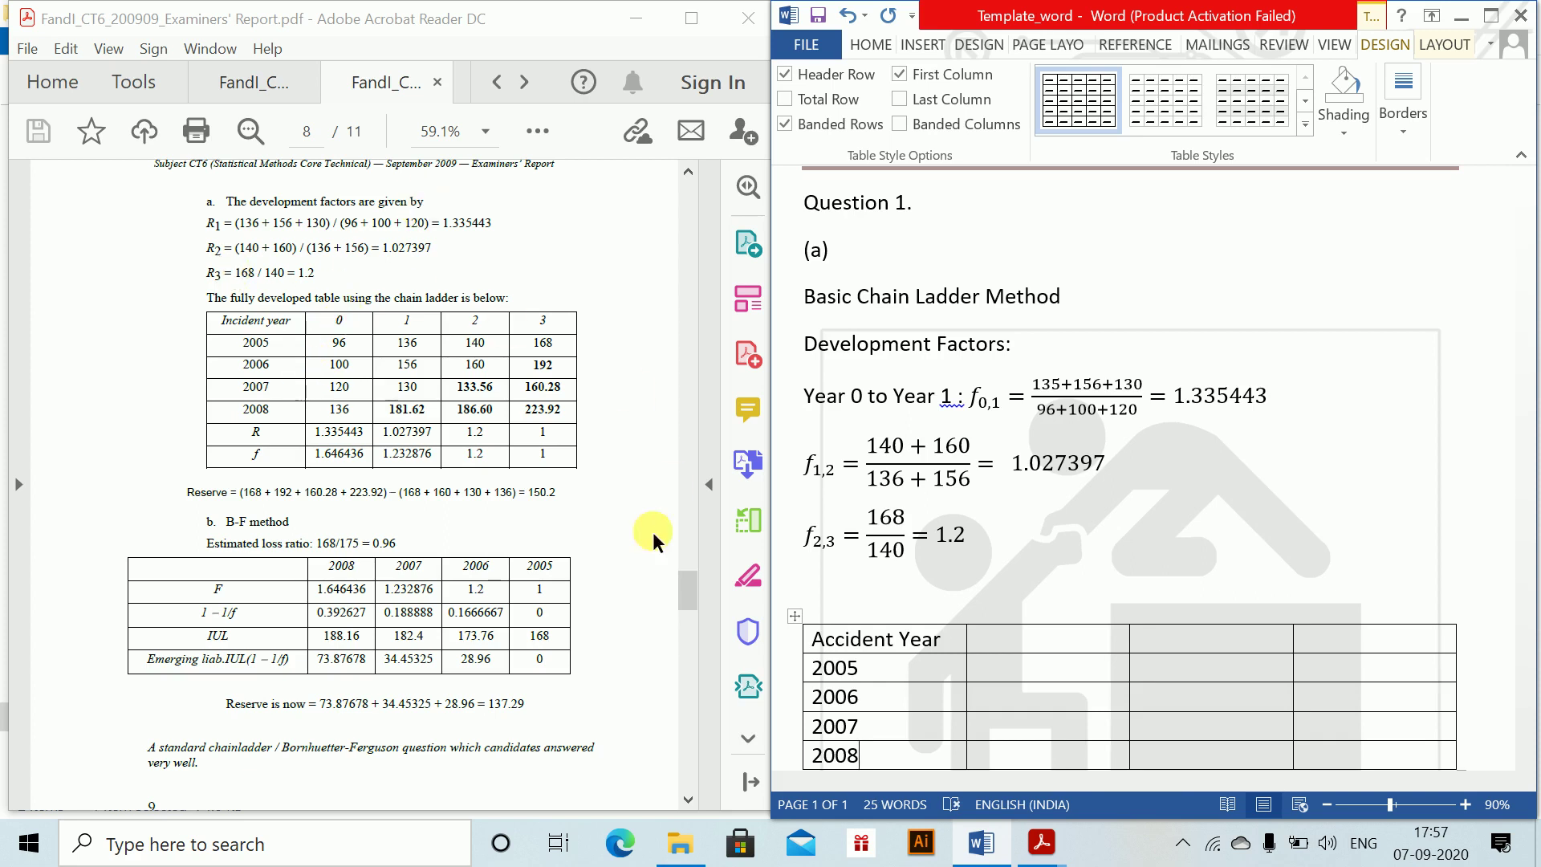
# - Insert an empty row above the table's Accident Year row
pyautogui.click(1011, 648)
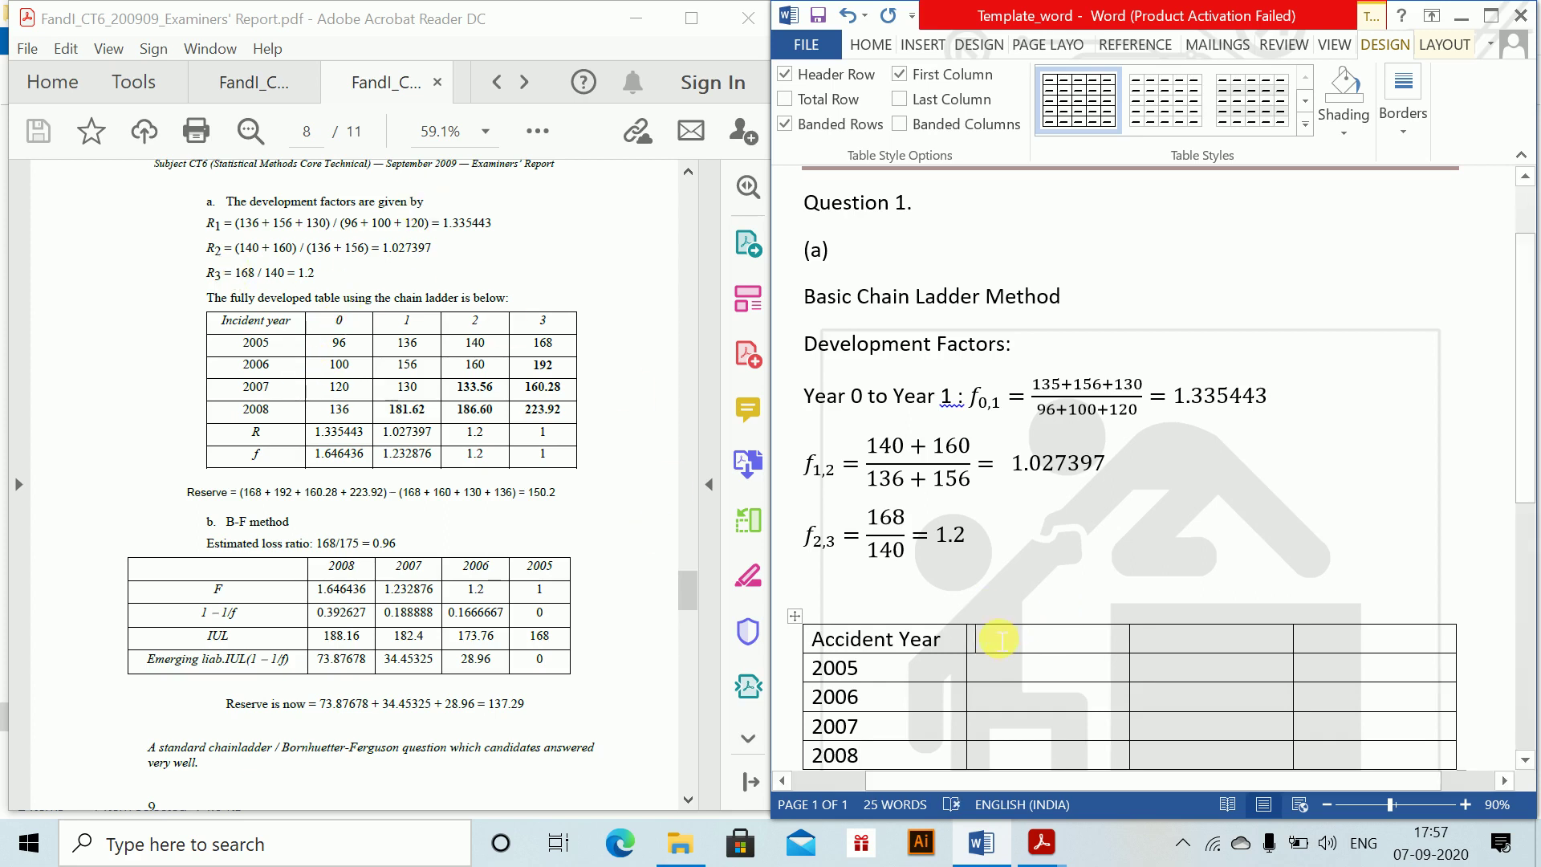
pyautogui.rightClick(1010, 649)
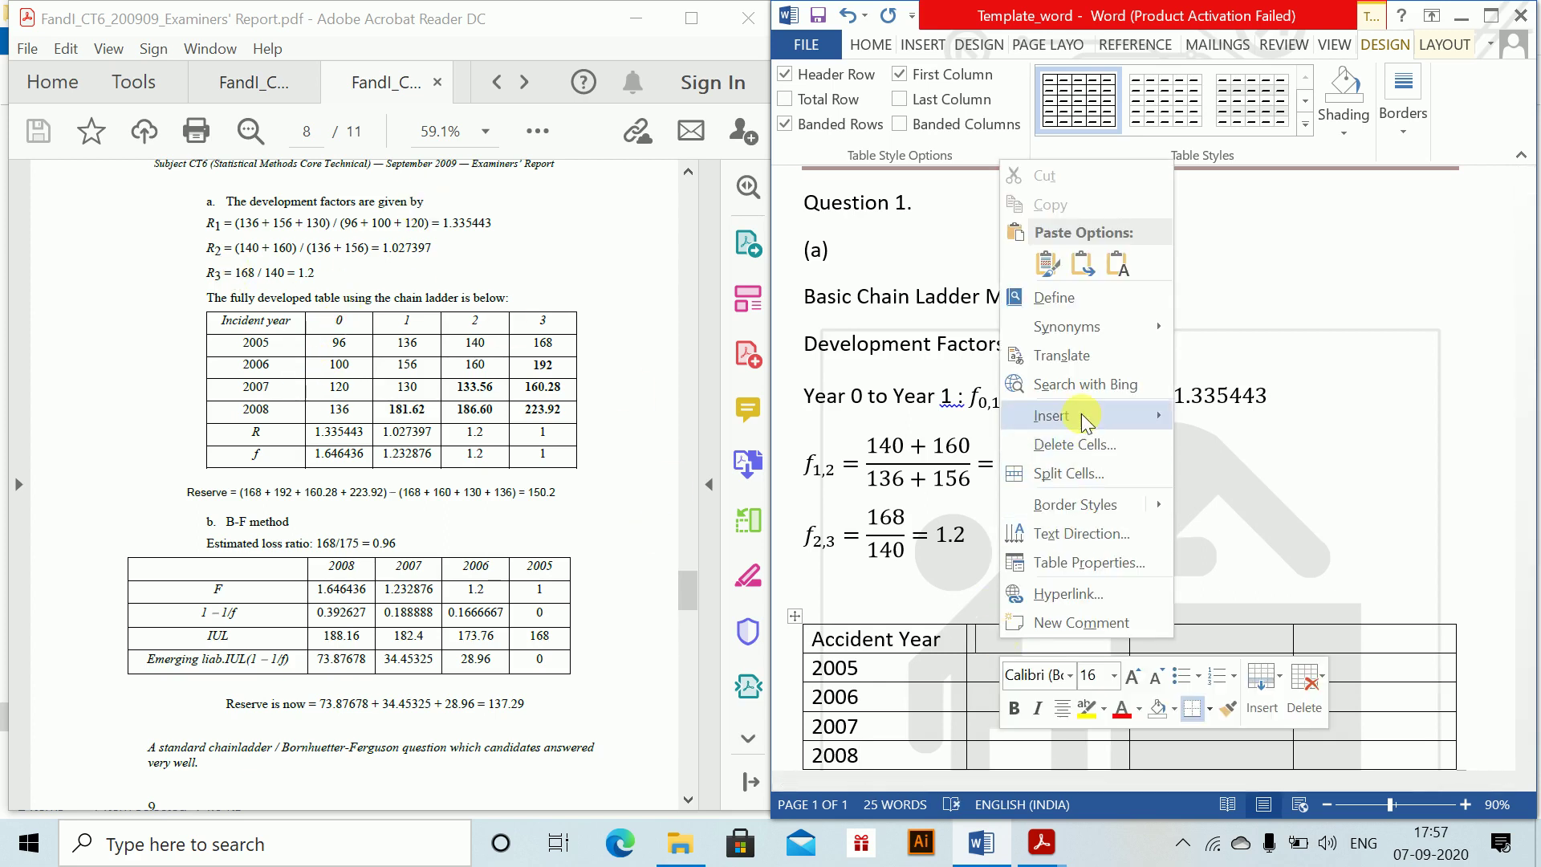
pyautogui.moveTo(1096, 423)
pyautogui.click(1308, 475)
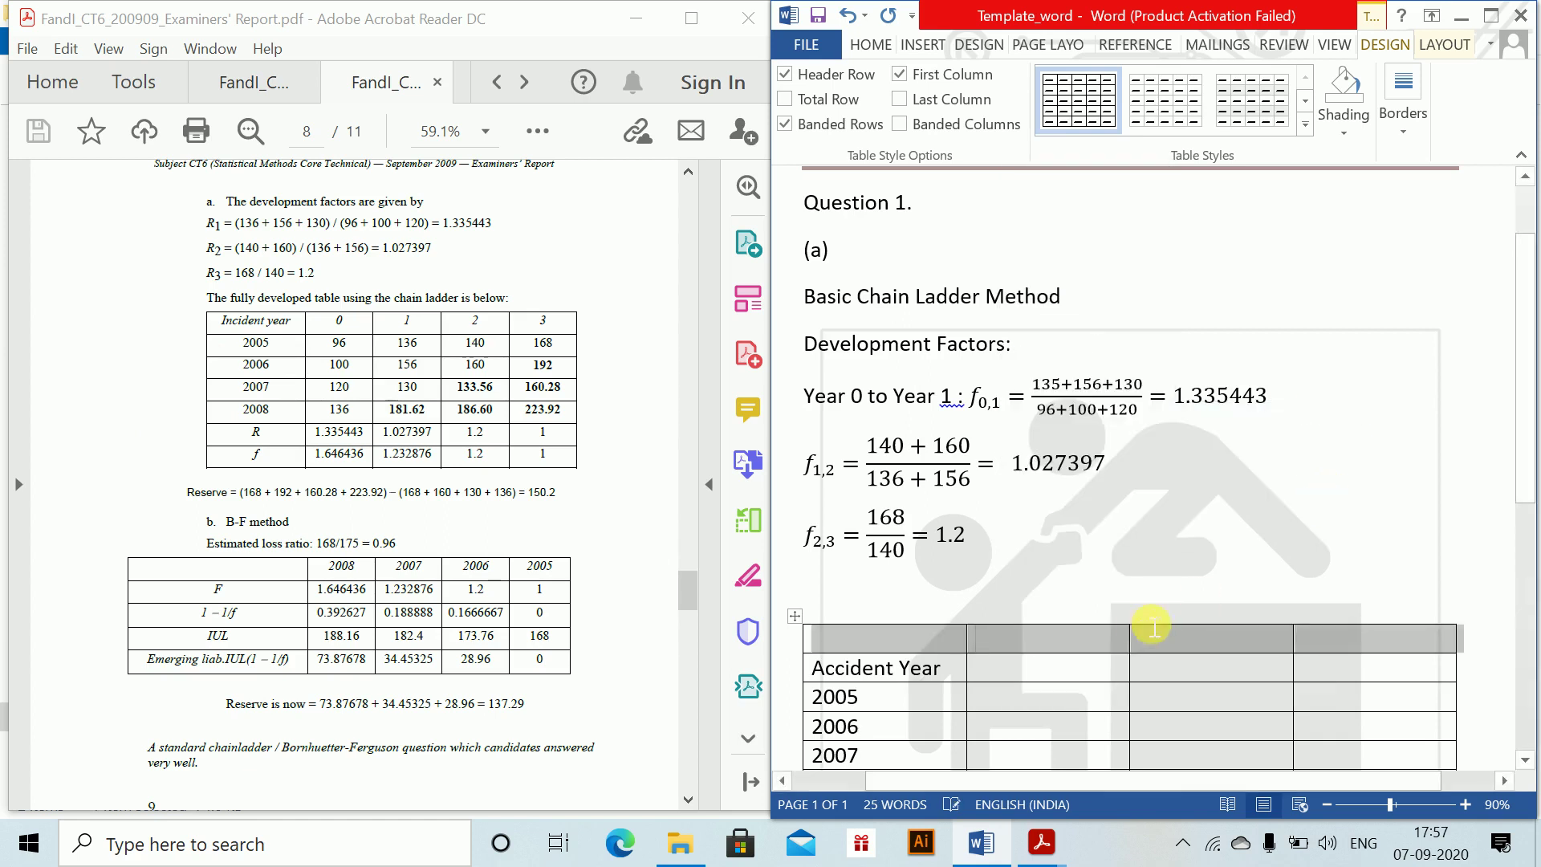
# - Merge the last three cells of the table's new top row and enter the heading Development Years in the merged cell
pyautogui.click(1054, 636)
pyautogui.hotkey('shift', 'Right')
pyautogui.hotkey('shift', 'Right')
pyautogui.hotkey('shift', 'Right')
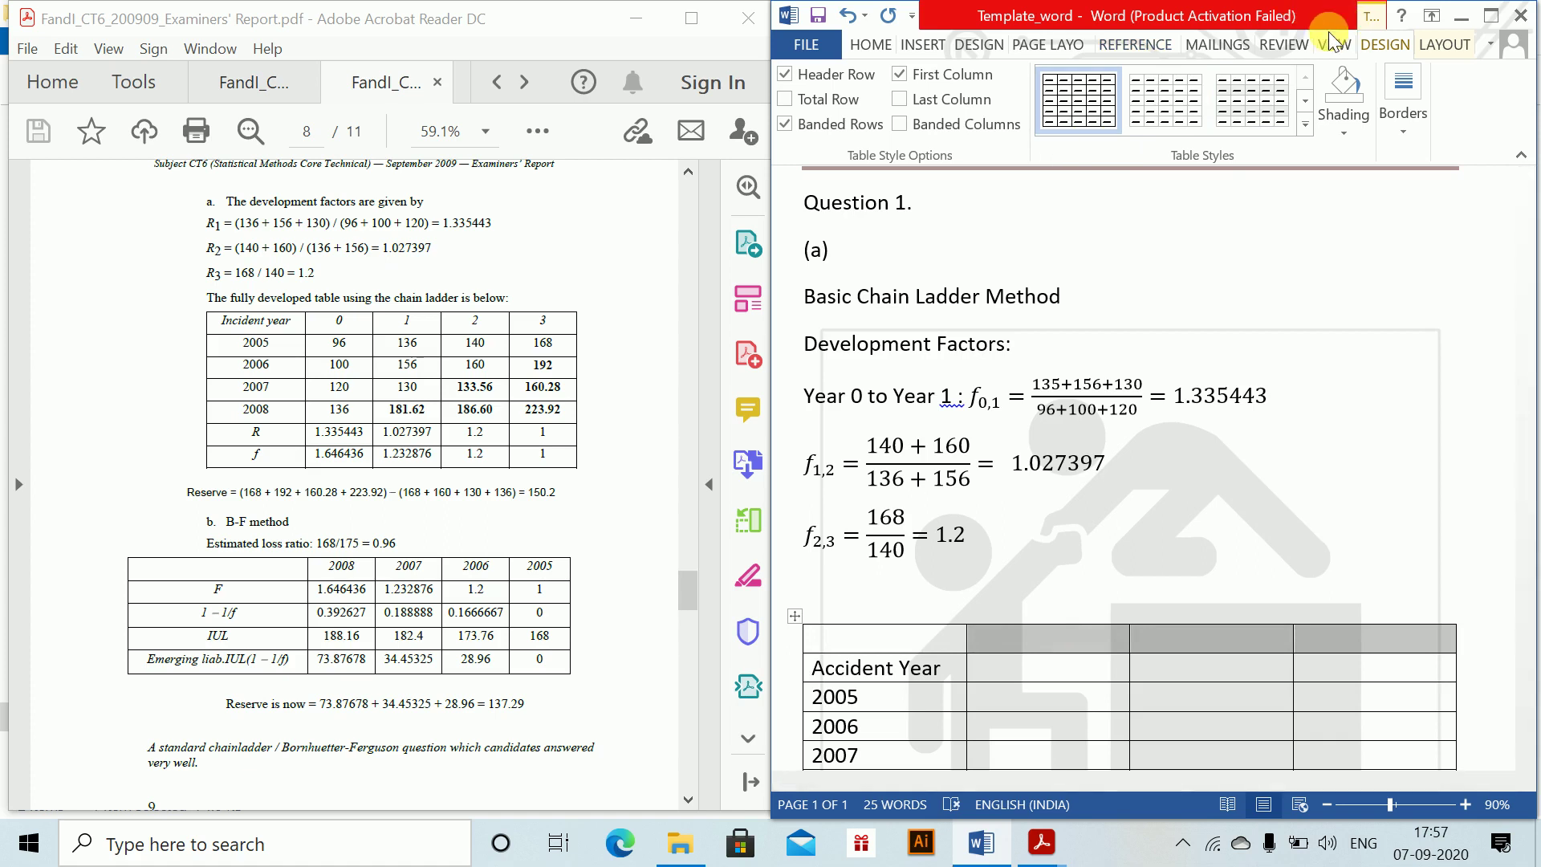
pyautogui.click(1492, 18)
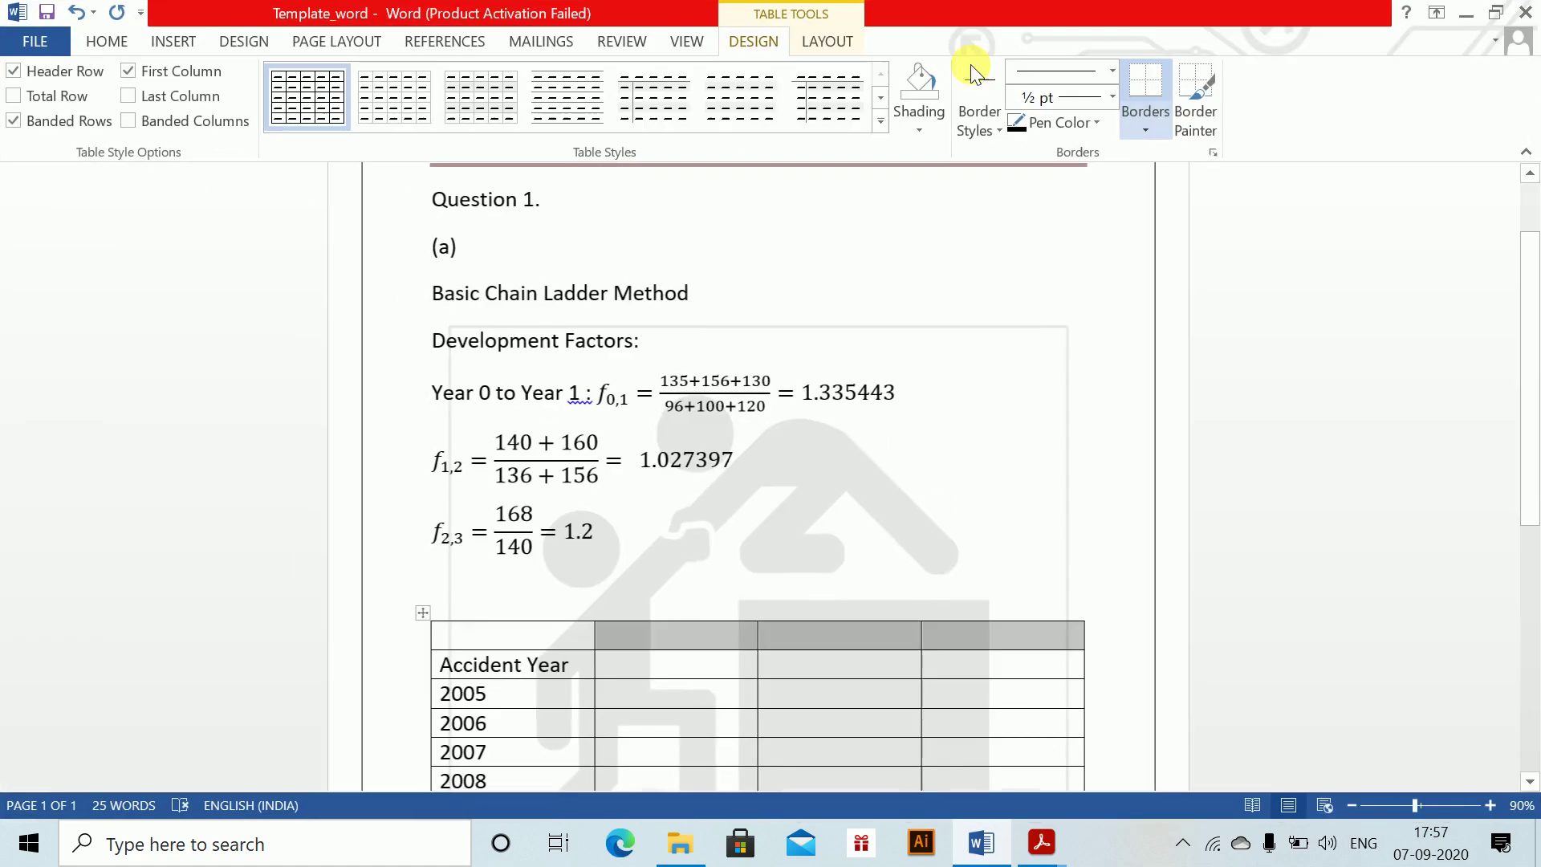
pyautogui.click(831, 44)
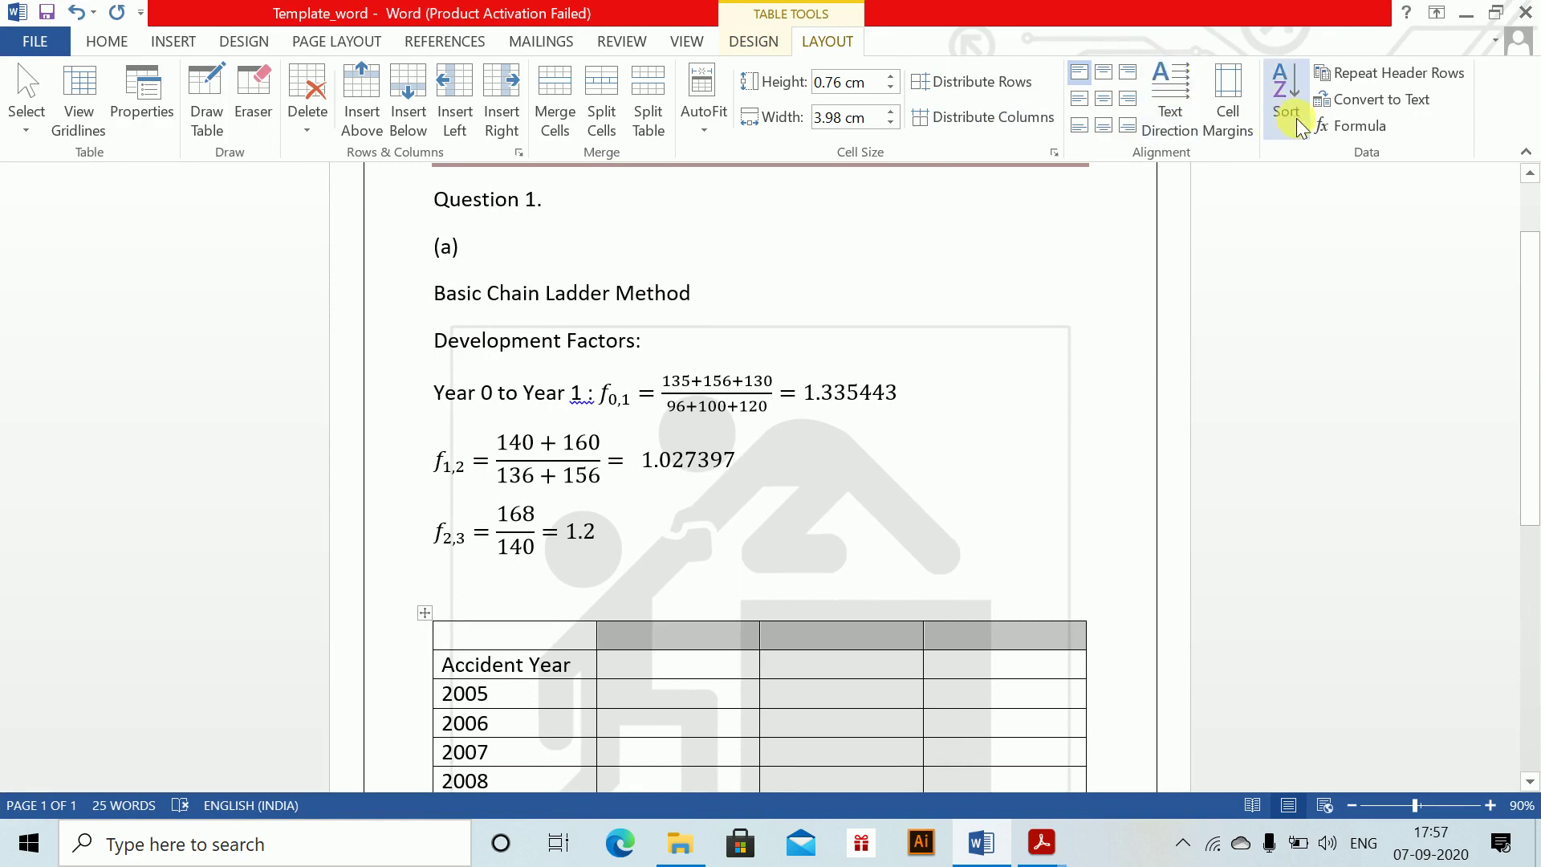
pyautogui.click(559, 132)
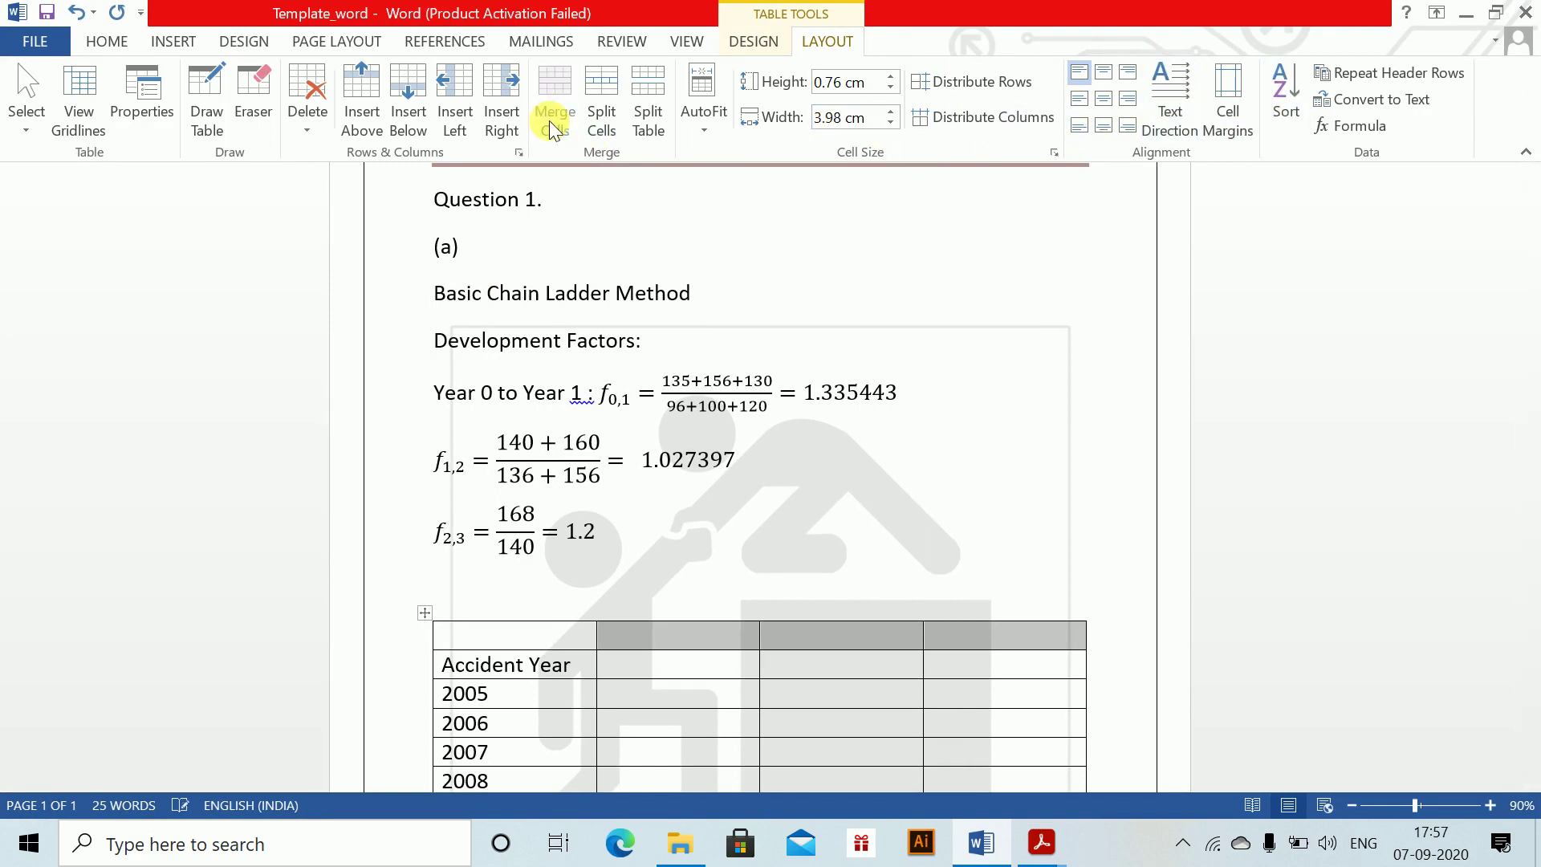
pyautogui.write('Deve')
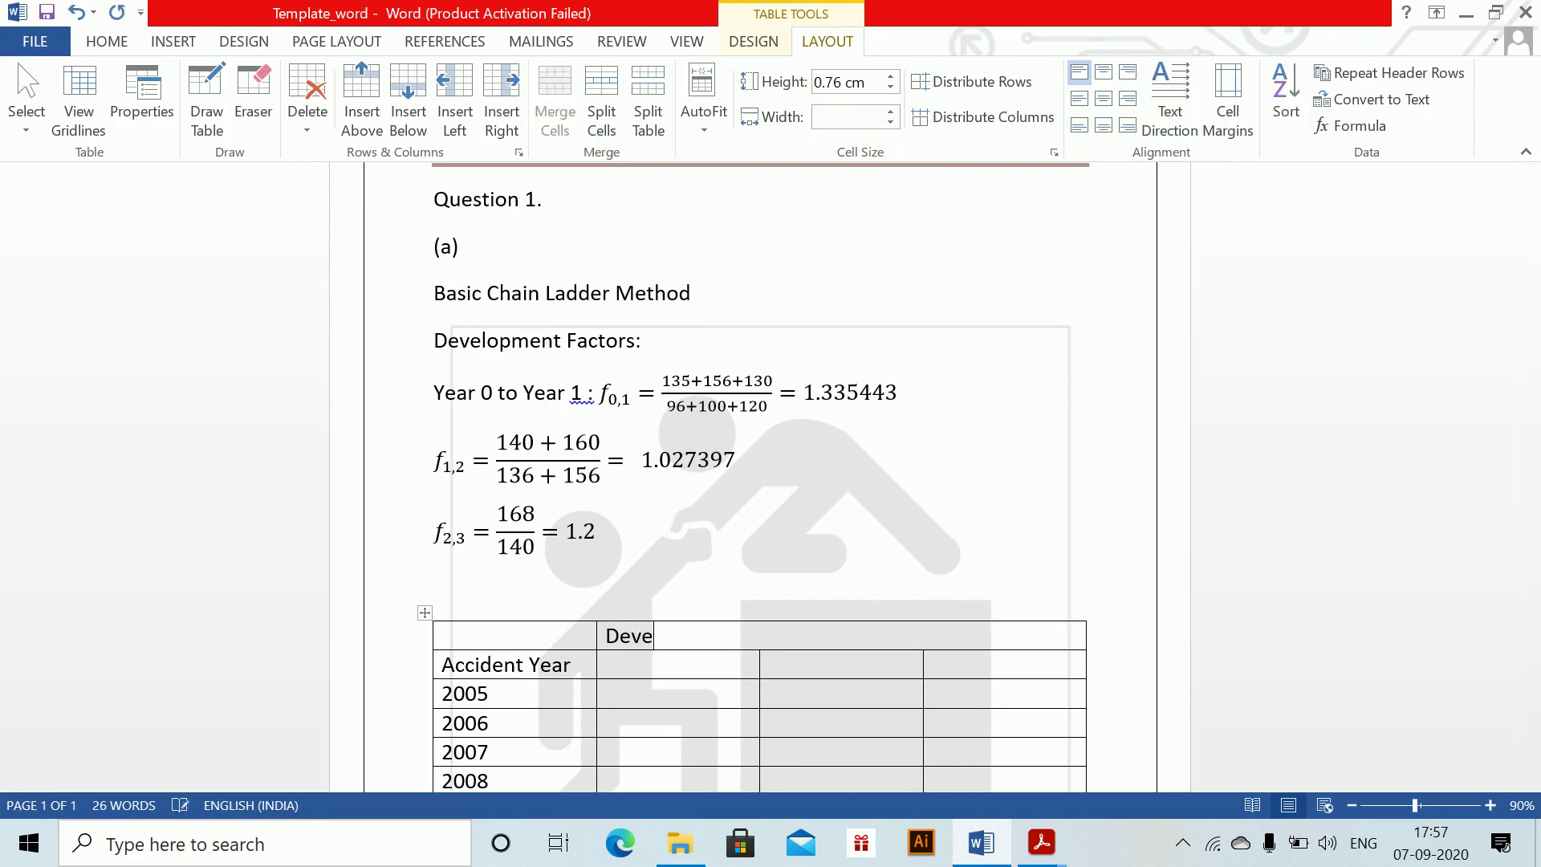
pyautogui.write('lopment Years')
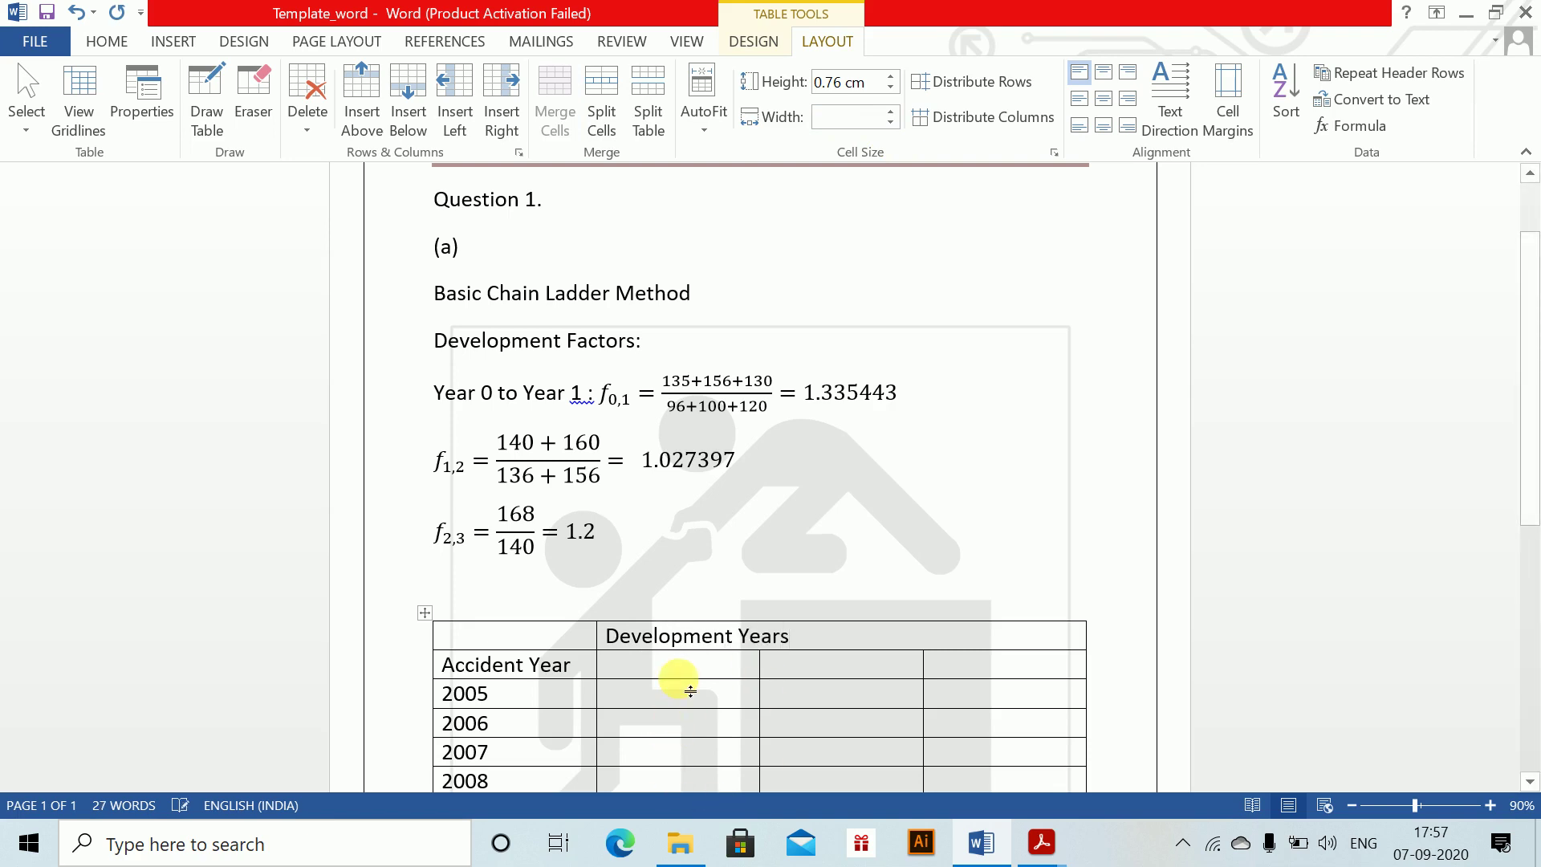
# - Enter the development year numbers 0, 1 and 2 in the cells beside Accident Year
pyautogui.click(681, 666)
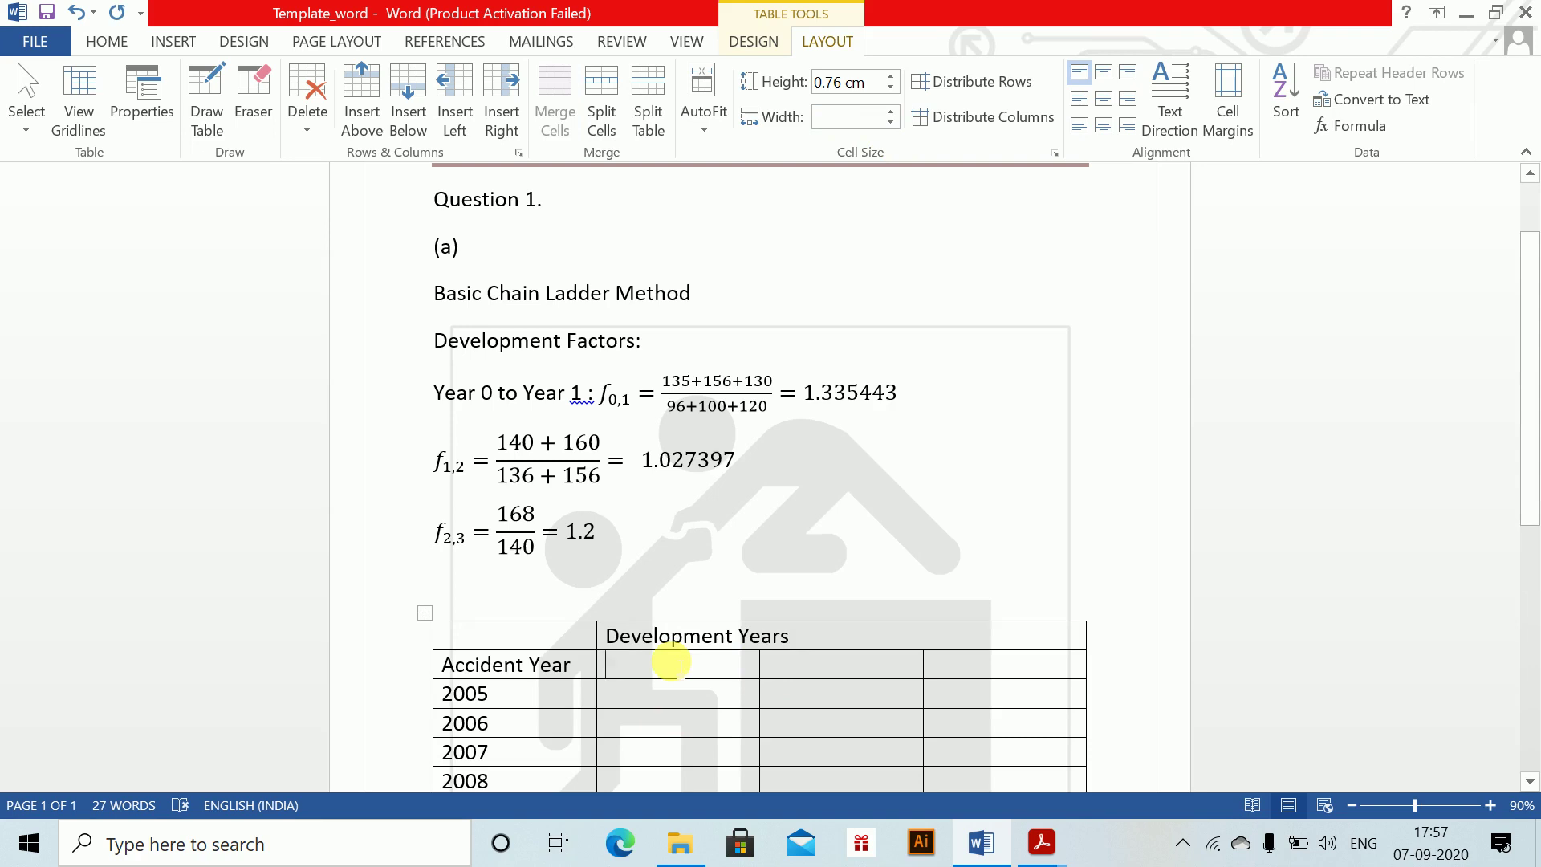
pyautogui.write('0')
pyautogui.press('Tab')
pyautogui.write('12')
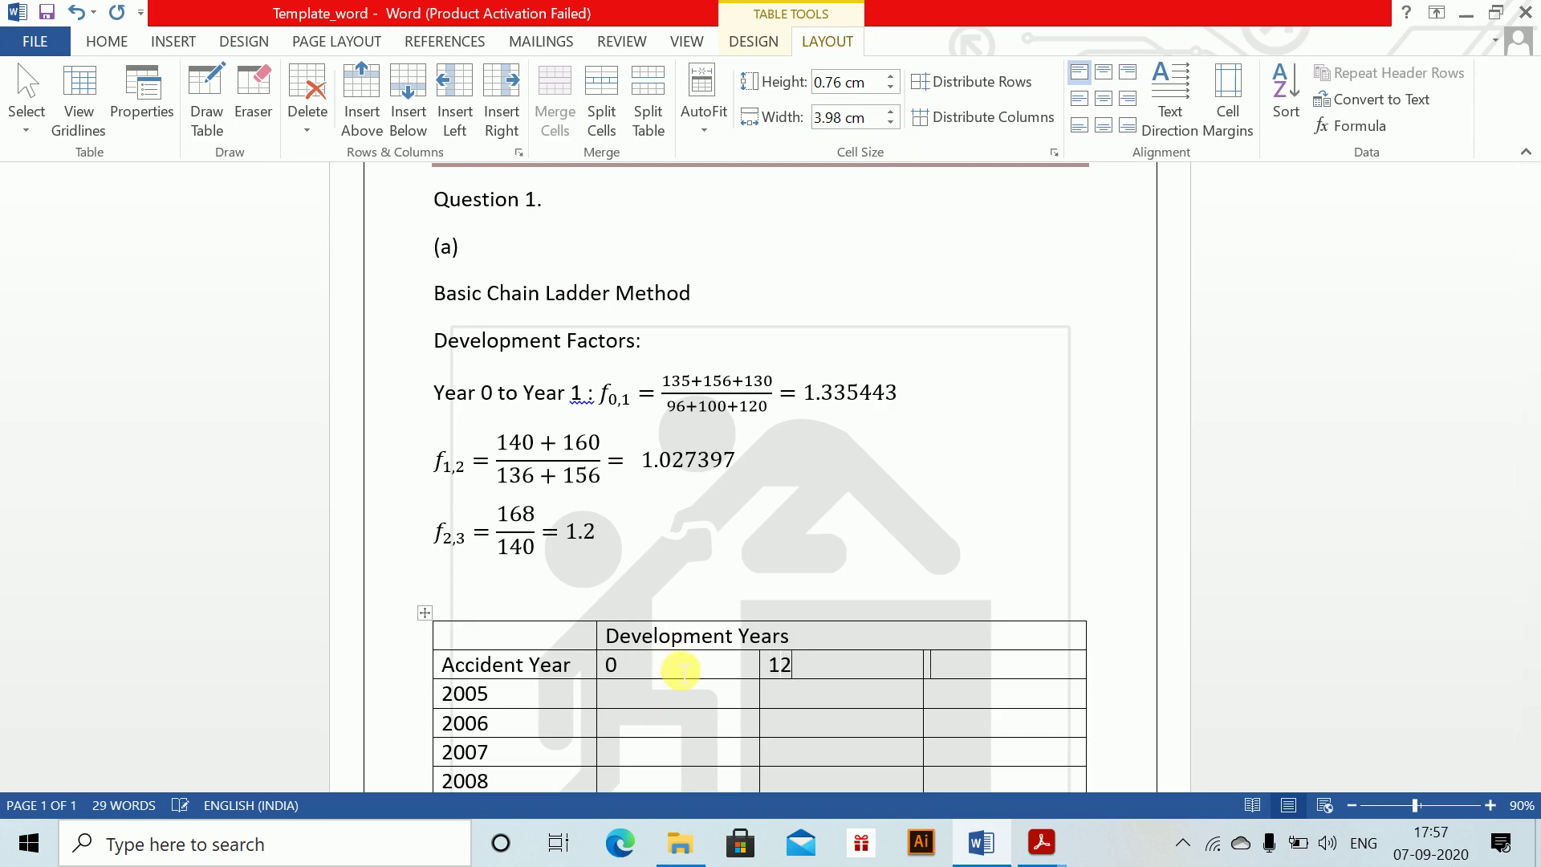
pyautogui.write('2')
pyautogui.press('Tab')
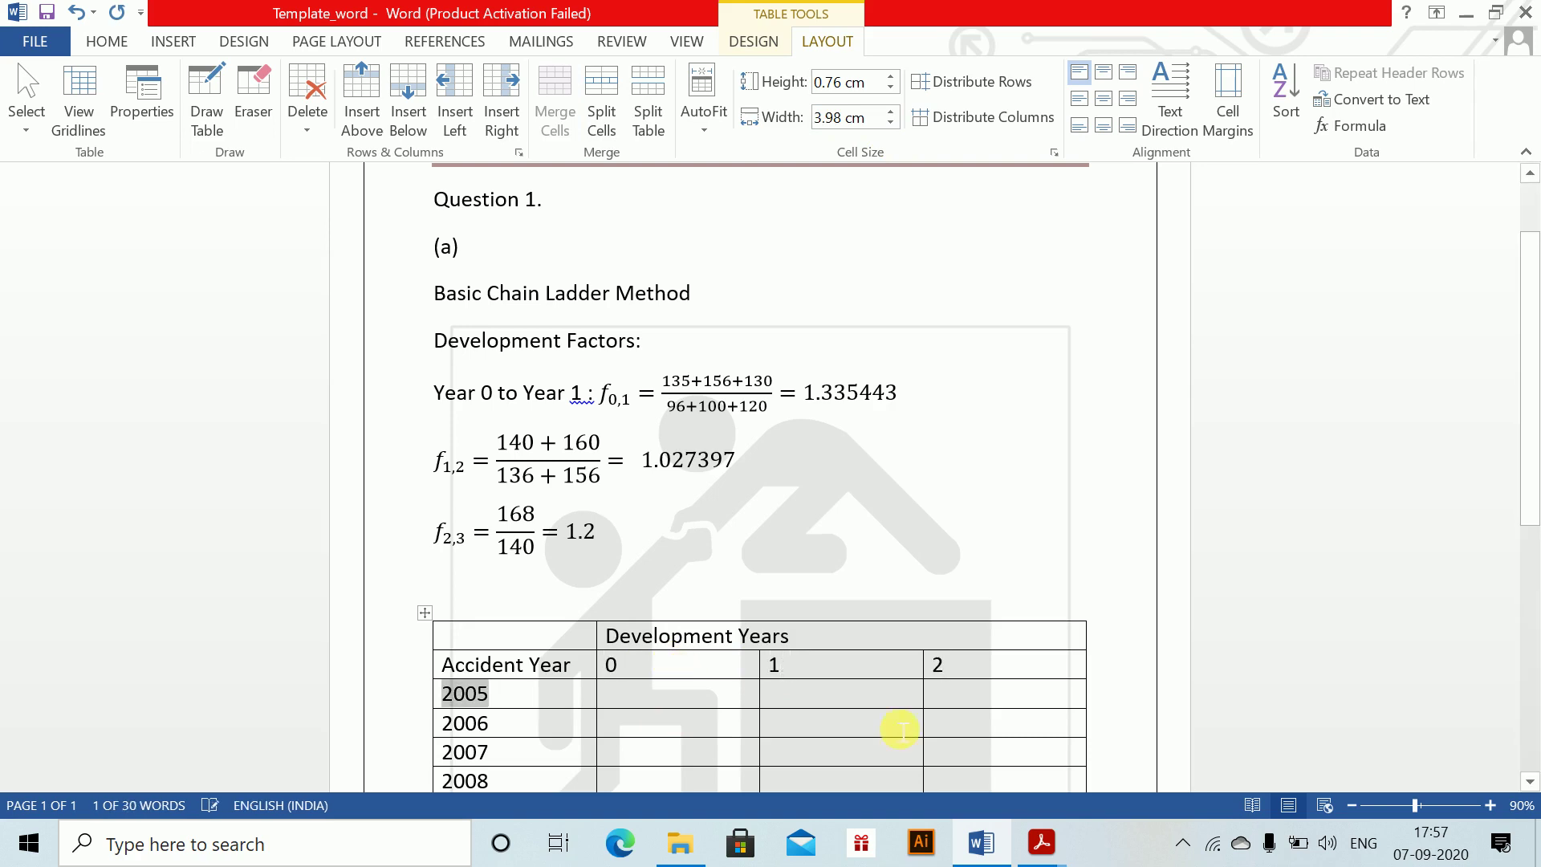
# - Insert a column after development year 2 and enter 3 as its heading in the Accident Year row
pyautogui.rightClick(987, 676)
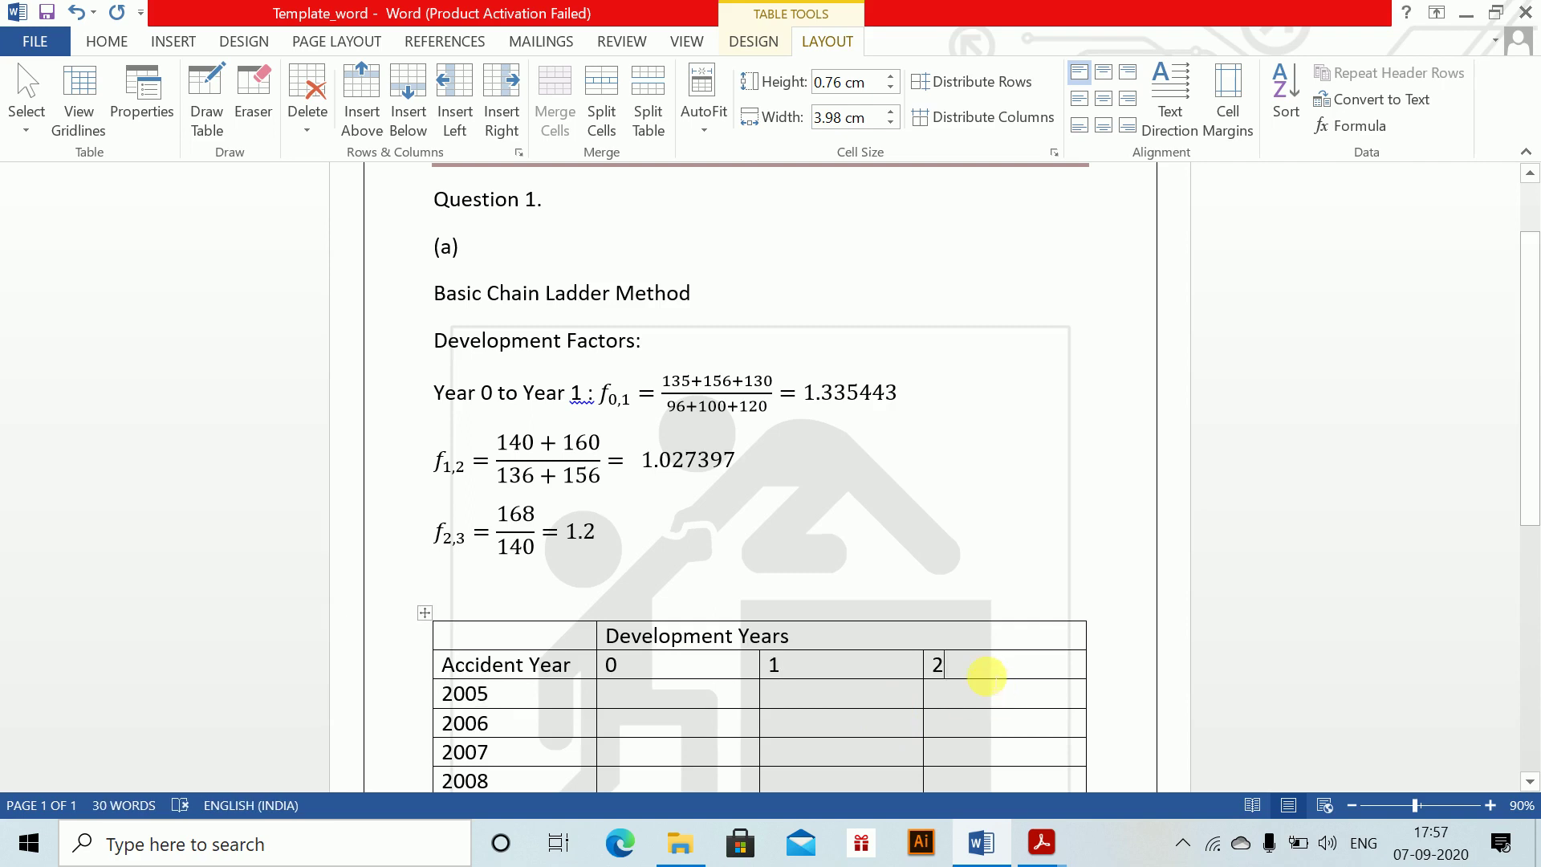
pyautogui.moveTo(1064, 453)
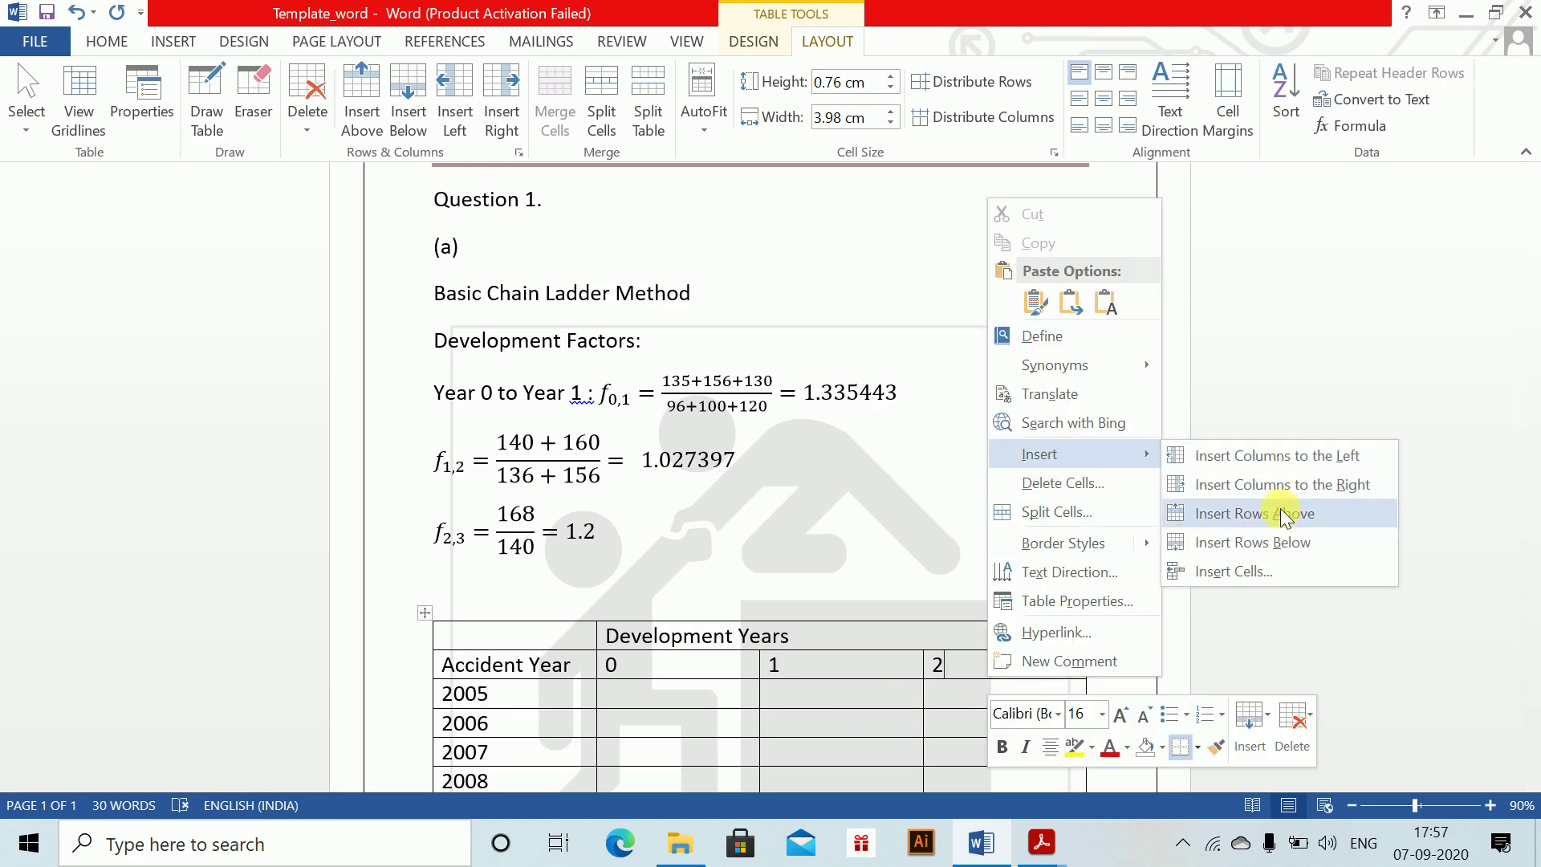
pyautogui.click(1268, 486)
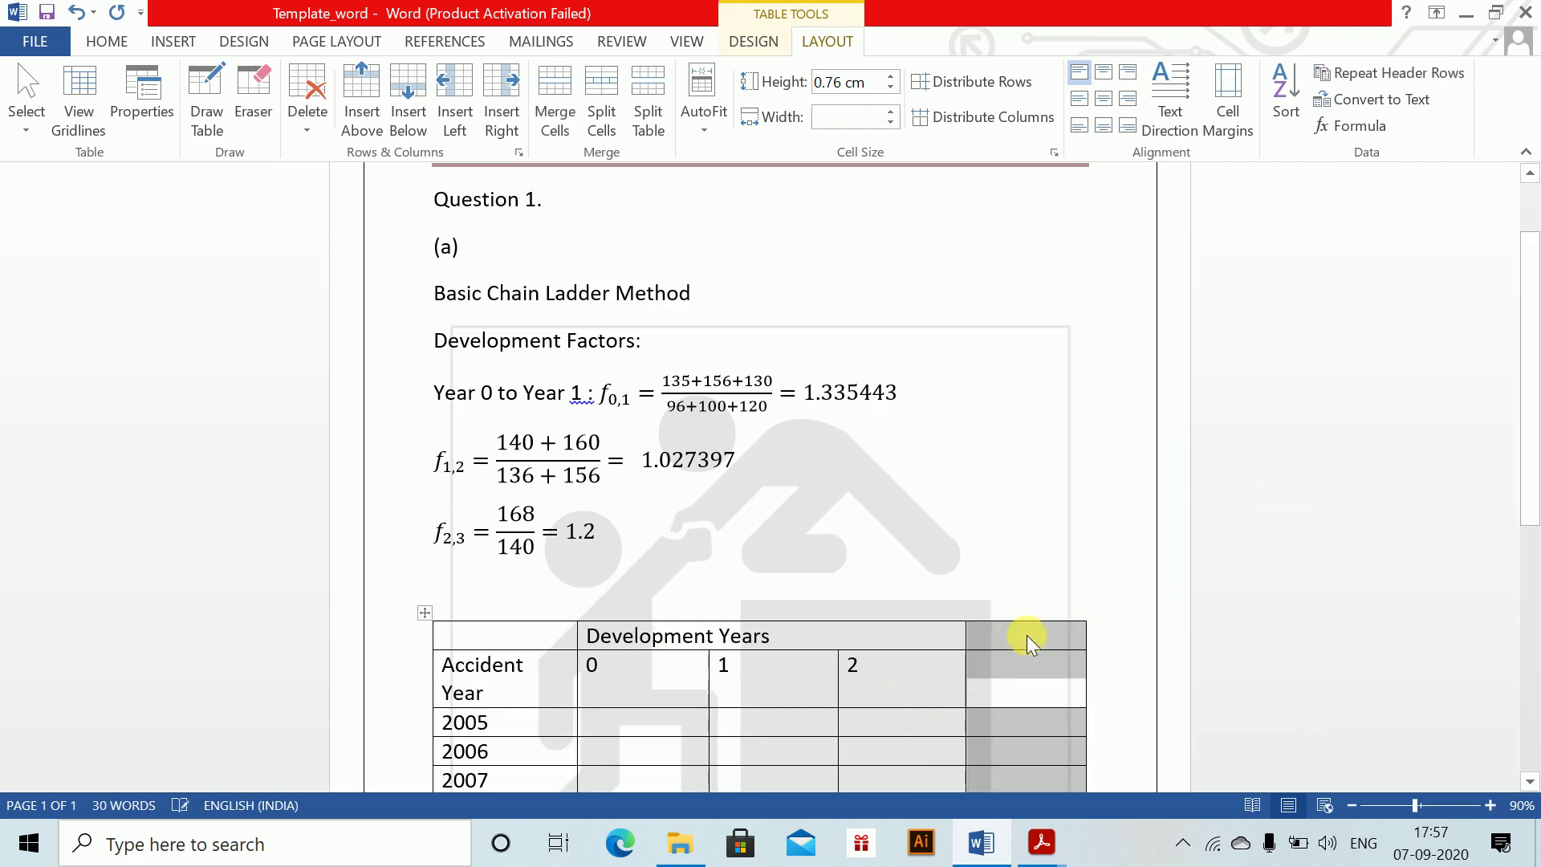
pyautogui.click(1010, 662)
pyautogui.write('3')
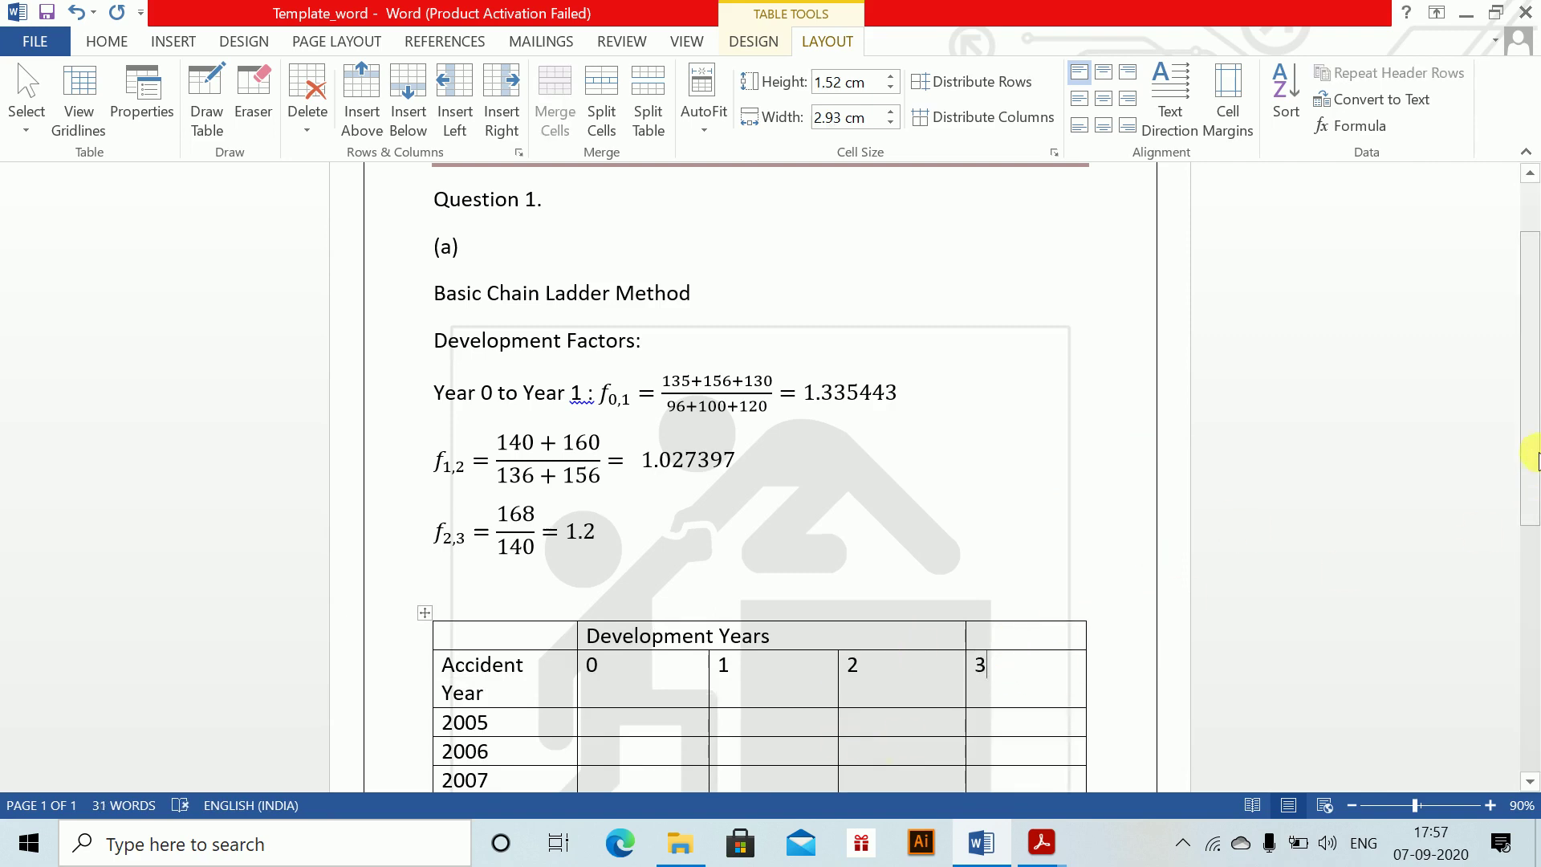
# - Place the cursor in the table cell for accident year 2005 and development year 0
pyautogui.moveTo(1533, 464); pyautogui.dragTo(1534, 530)
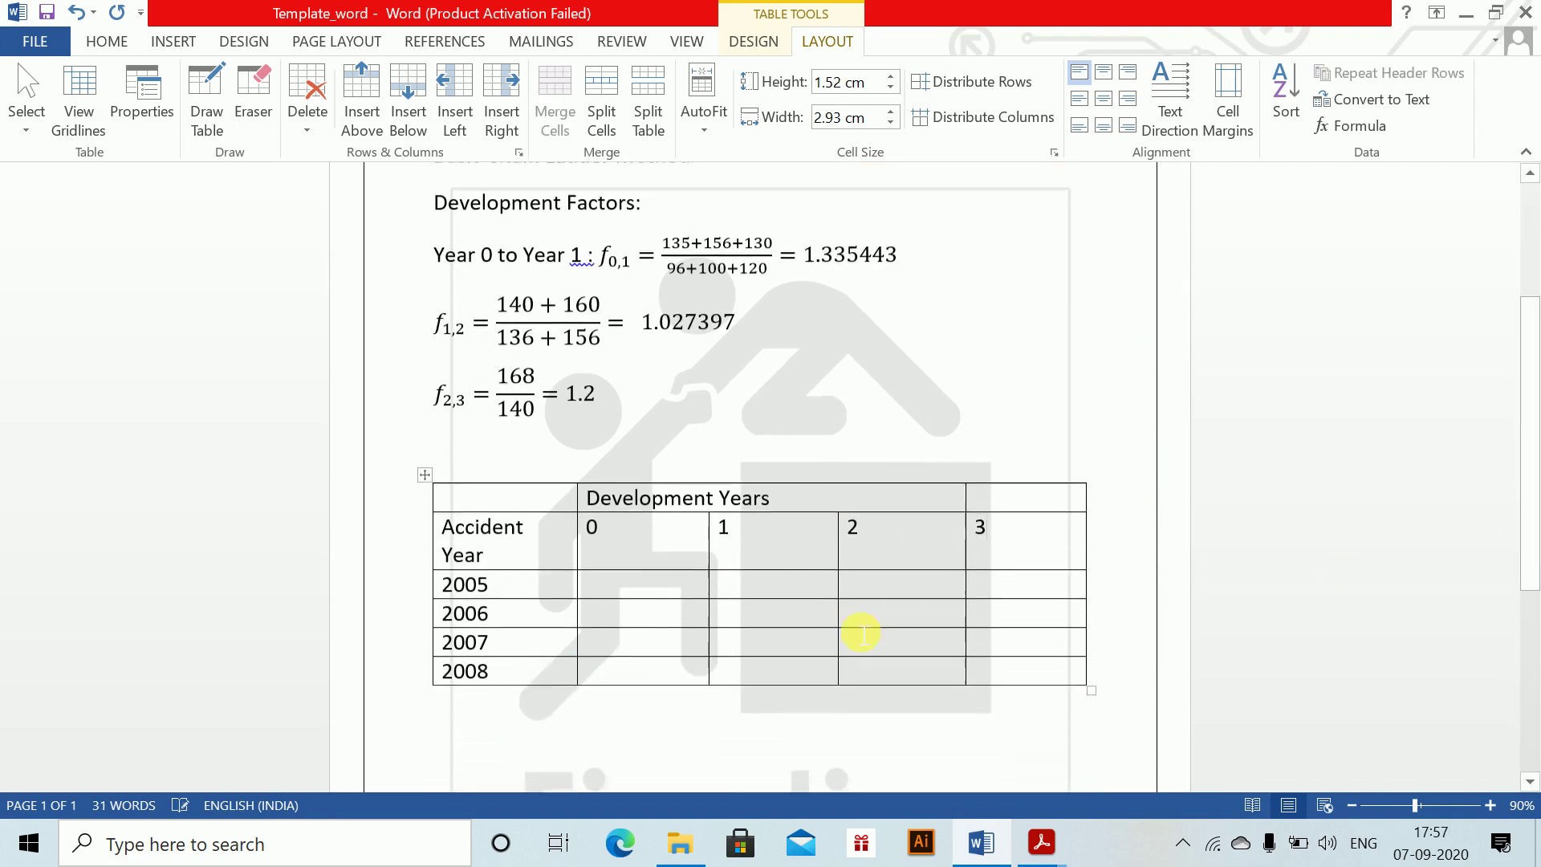
pyautogui.click(613, 592)
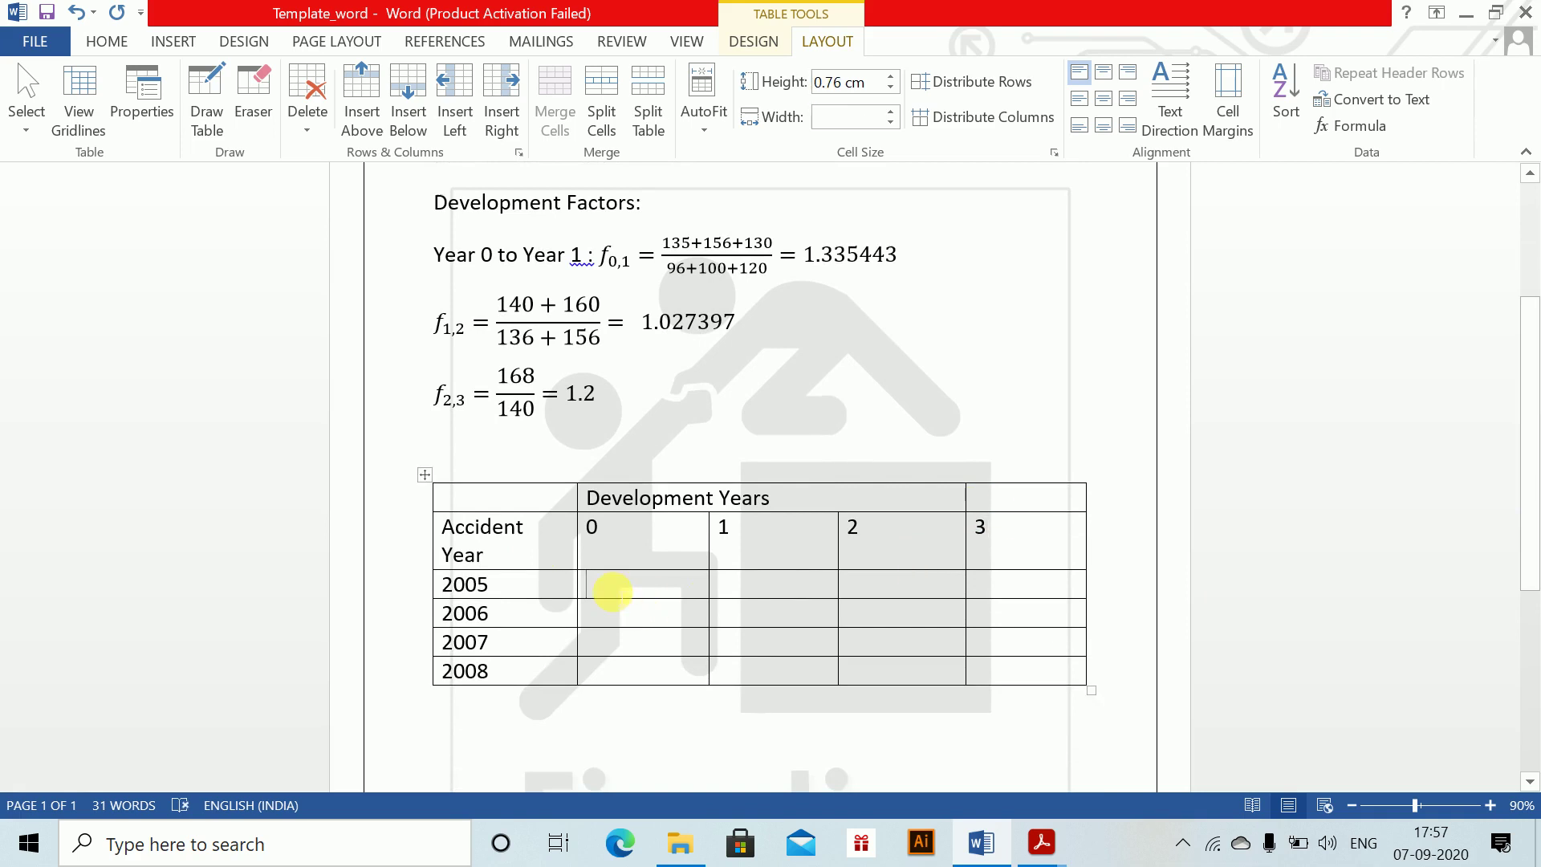
# - Fill the 2005 row of the table with 96, 136 and 140 for development years 0, 1 and 2
pyautogui.write('96')
pyautogui.press('Tab')
pyautogui.write('1')
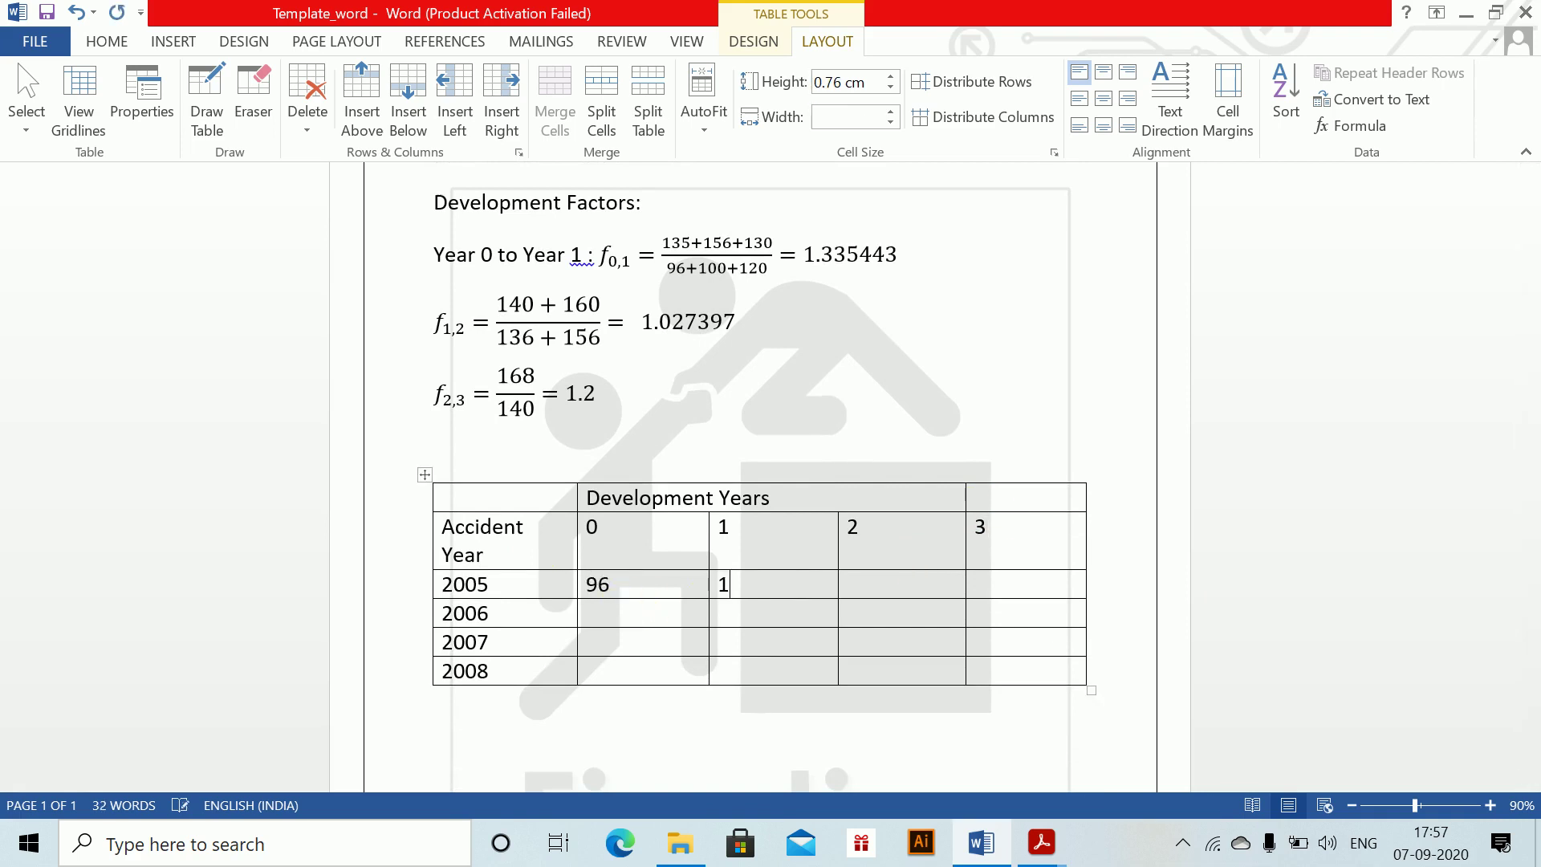
pyautogui.write('36')
pyautogui.press('Tab')
pyautogui.write('140')
# - Fill the 2006 row with 100, 156 and 160 for development years 0, 1 and 2
pyautogui.press('Down')
pyautogui.press('Left')
pyautogui.write('100')
pyautogui.press('Tab')
pyautogui.write('156')
pyautogui.press('Tab')
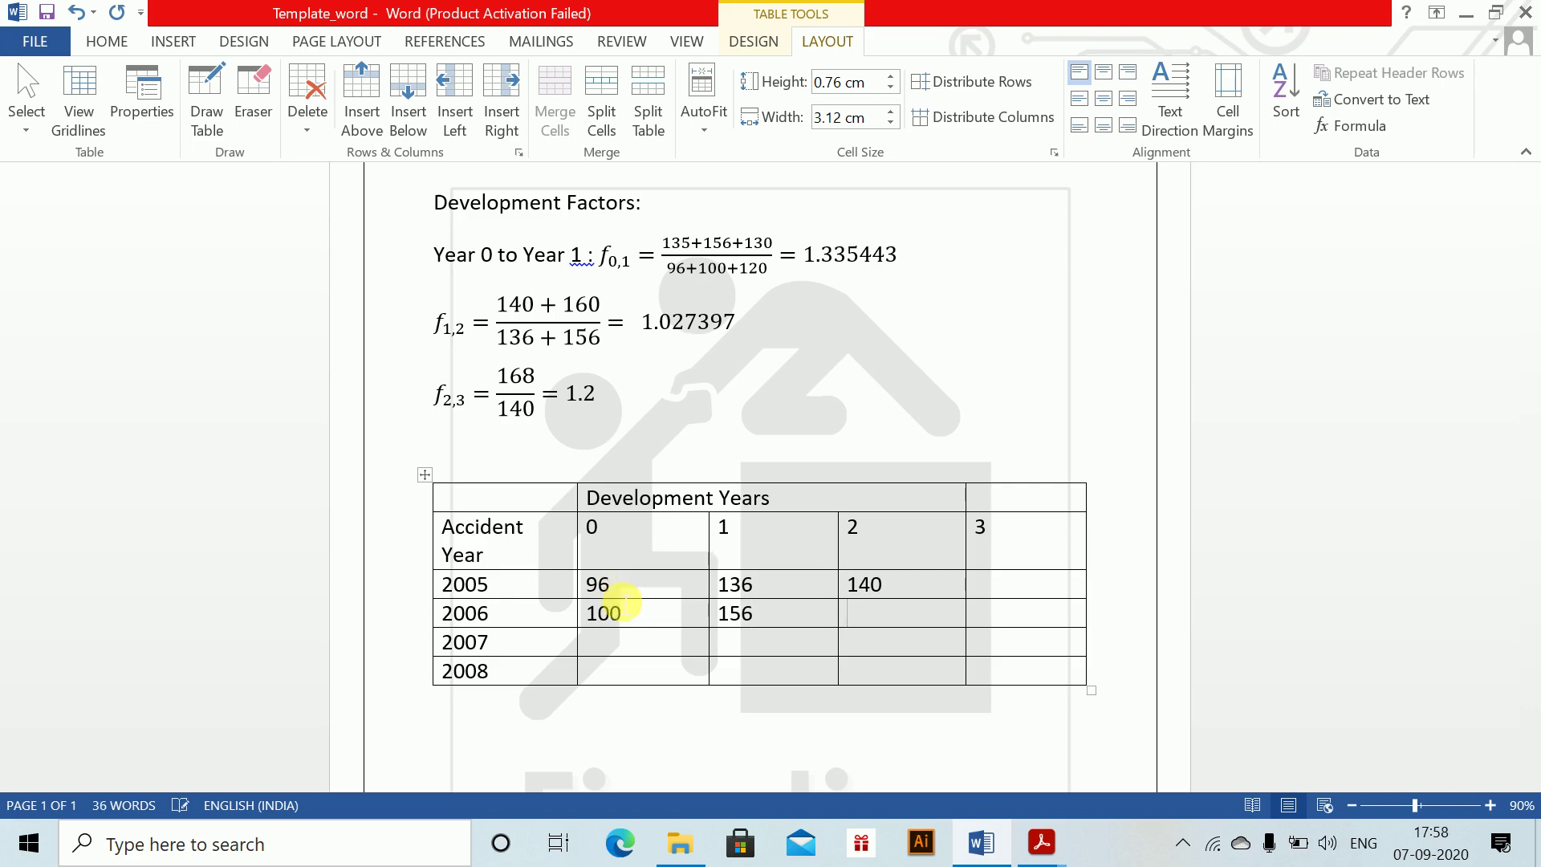
pyautogui.write('160')
# - Enter 120 and 130 in the 2007 row for development years 0 and 1, and 136 for 2008 in year 0
pyautogui.press('Down')
pyautogui.press('Left')
pyautogui.write('120')
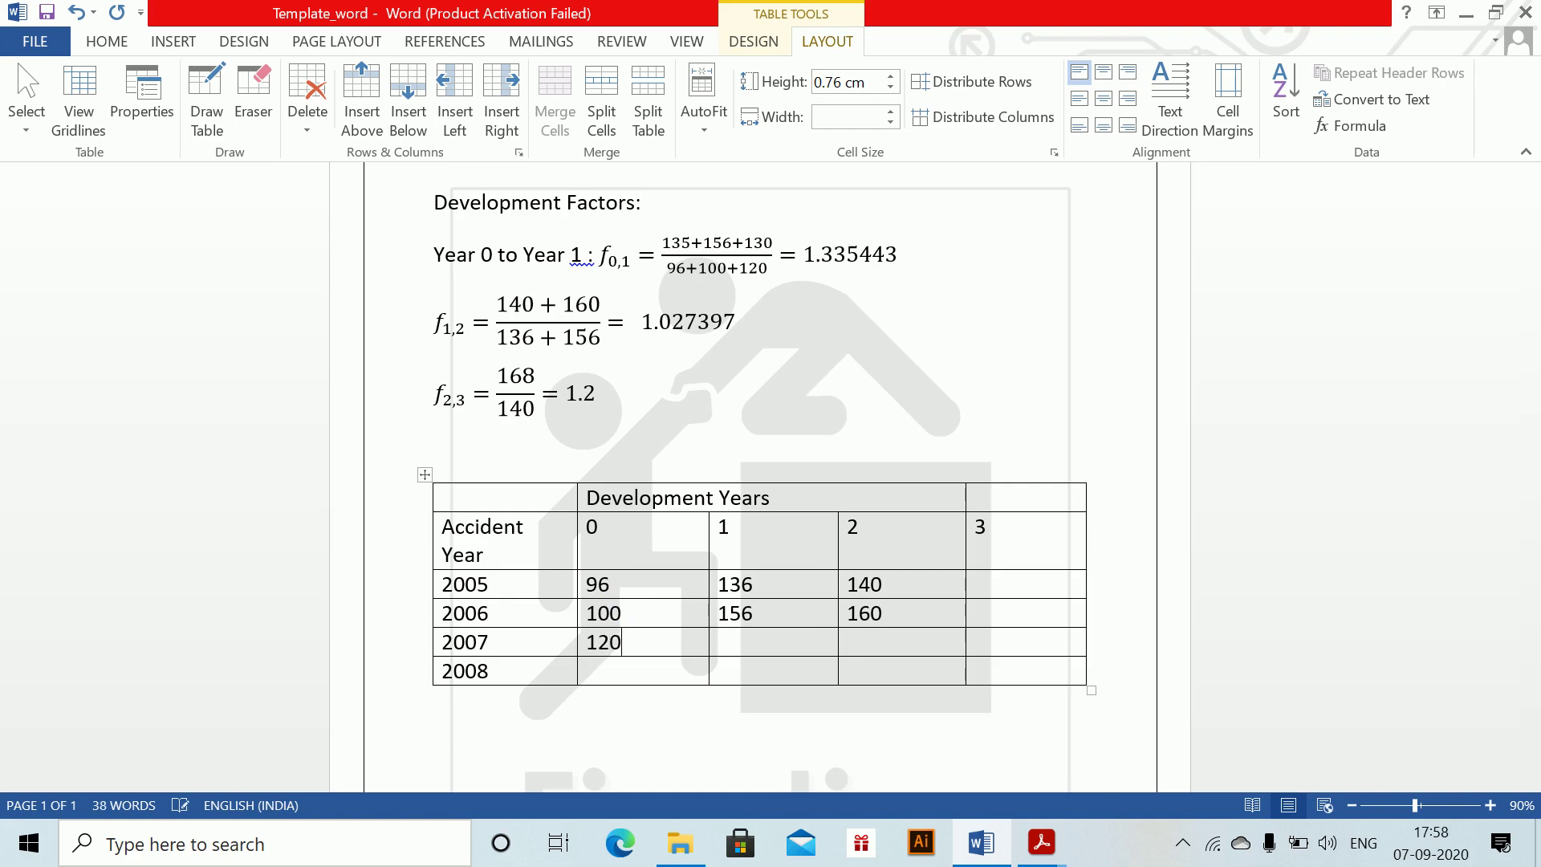
pyautogui.press('Tab')
pyautogui.write('130')
pyautogui.press('Down')
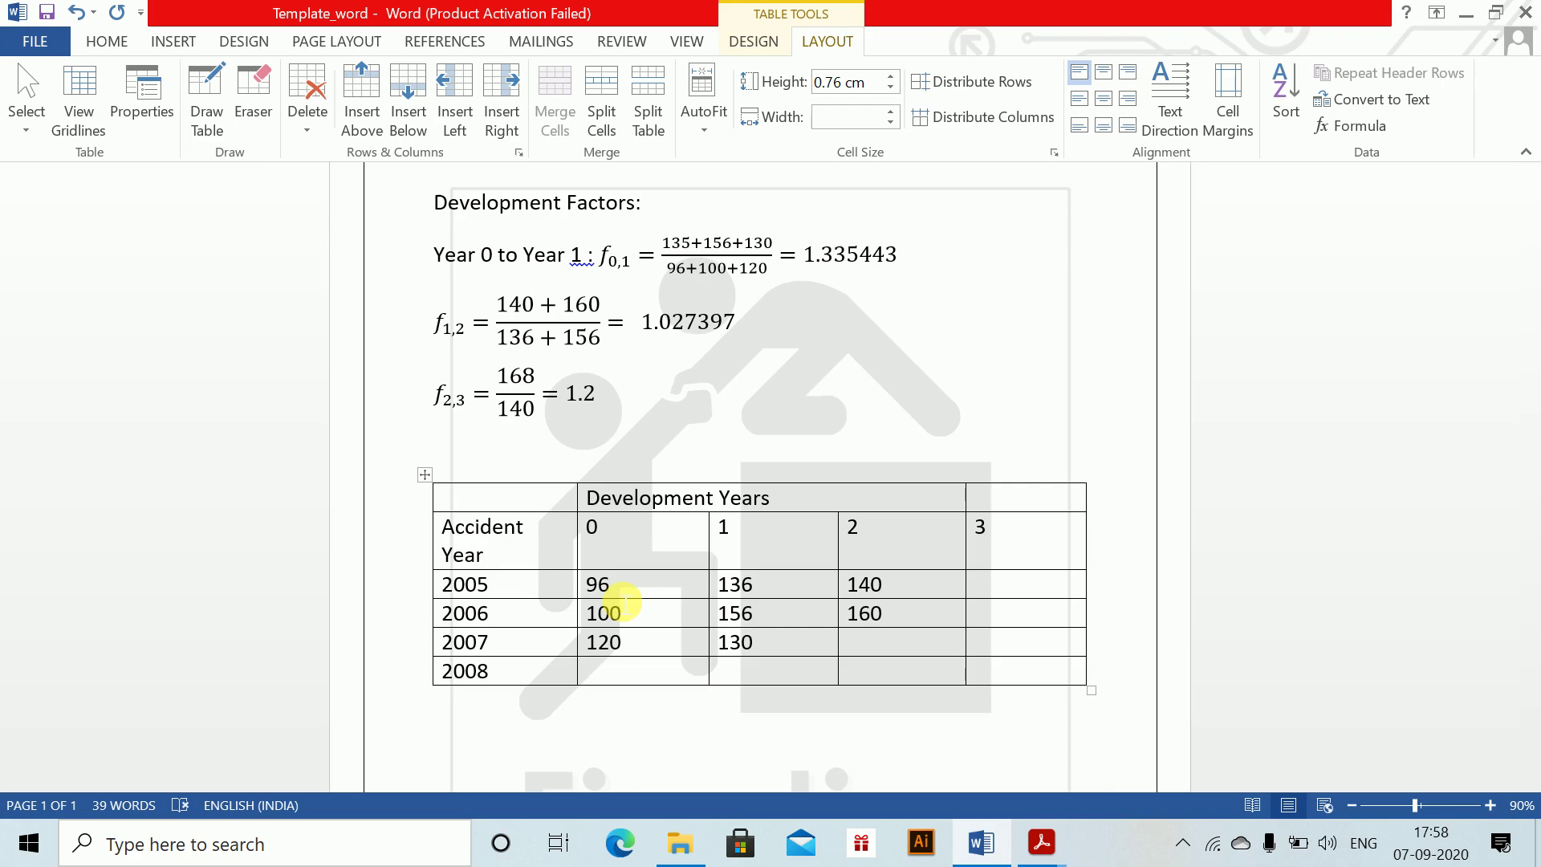
pyautogui.write('136')
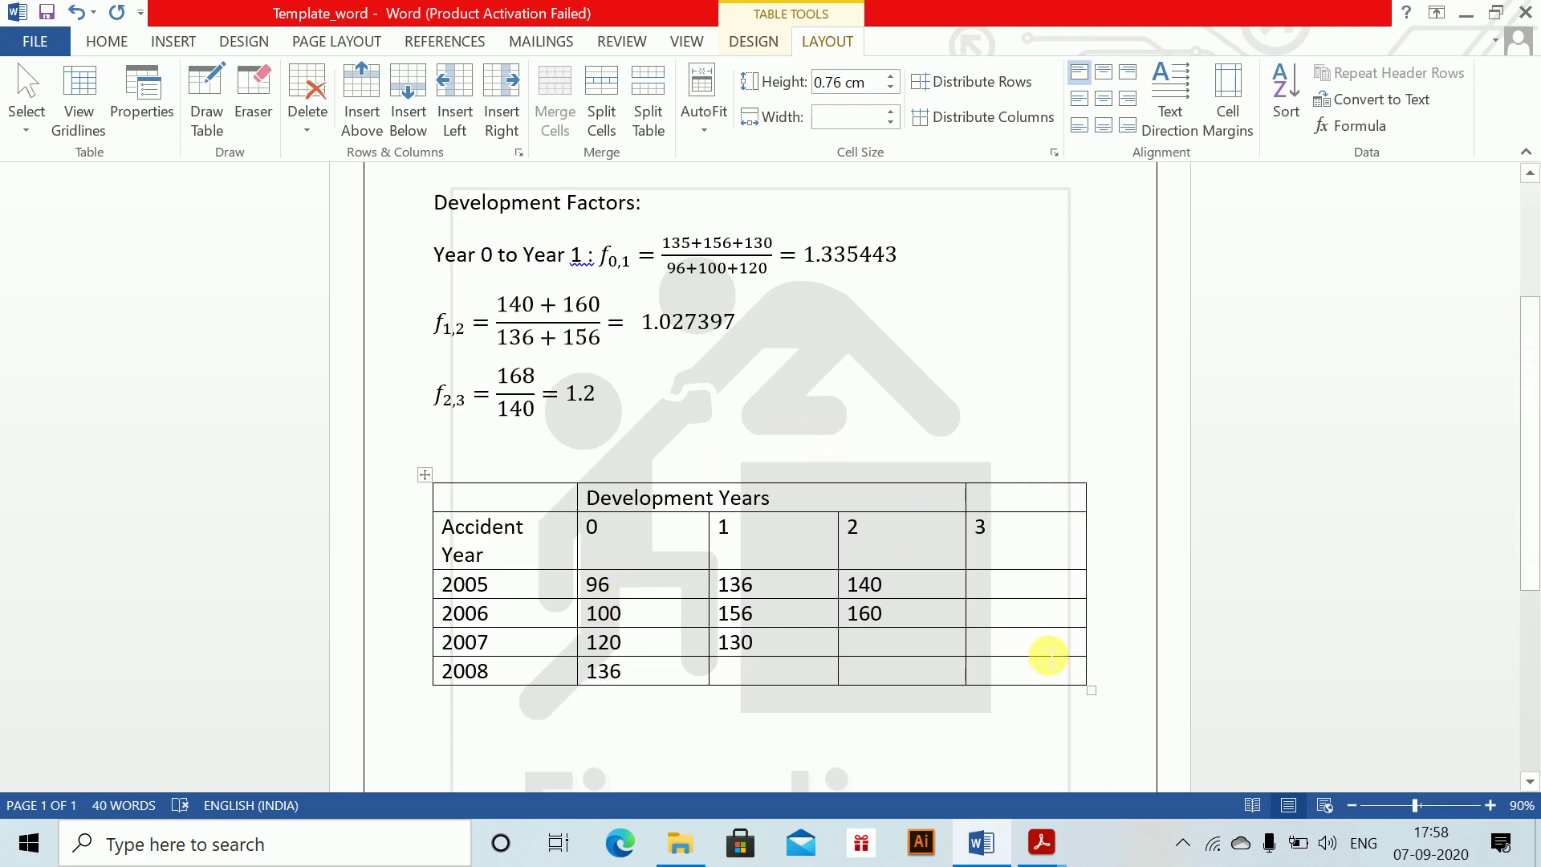
# - Enter 168 in the 2005 row under development year 3
pyautogui.click(1016, 589)
pyautogui.write('15')
pyautogui.press('BackSpace')
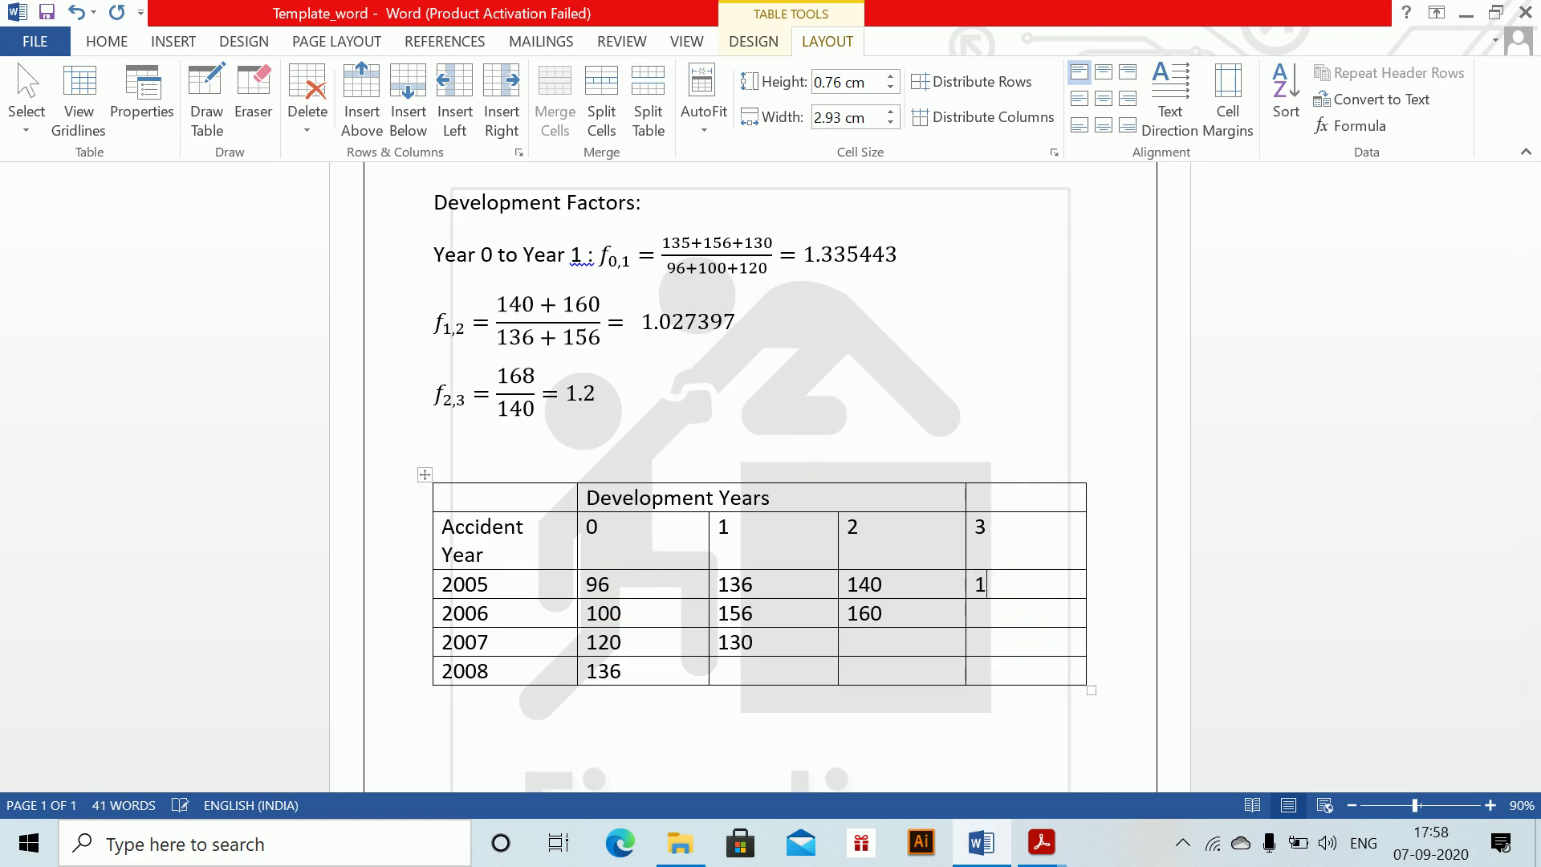
pyautogui.write('68')
# - Enter the projection "160*1.2 = 192" in the 2006 row under development year 3
pyautogui.press('Down')
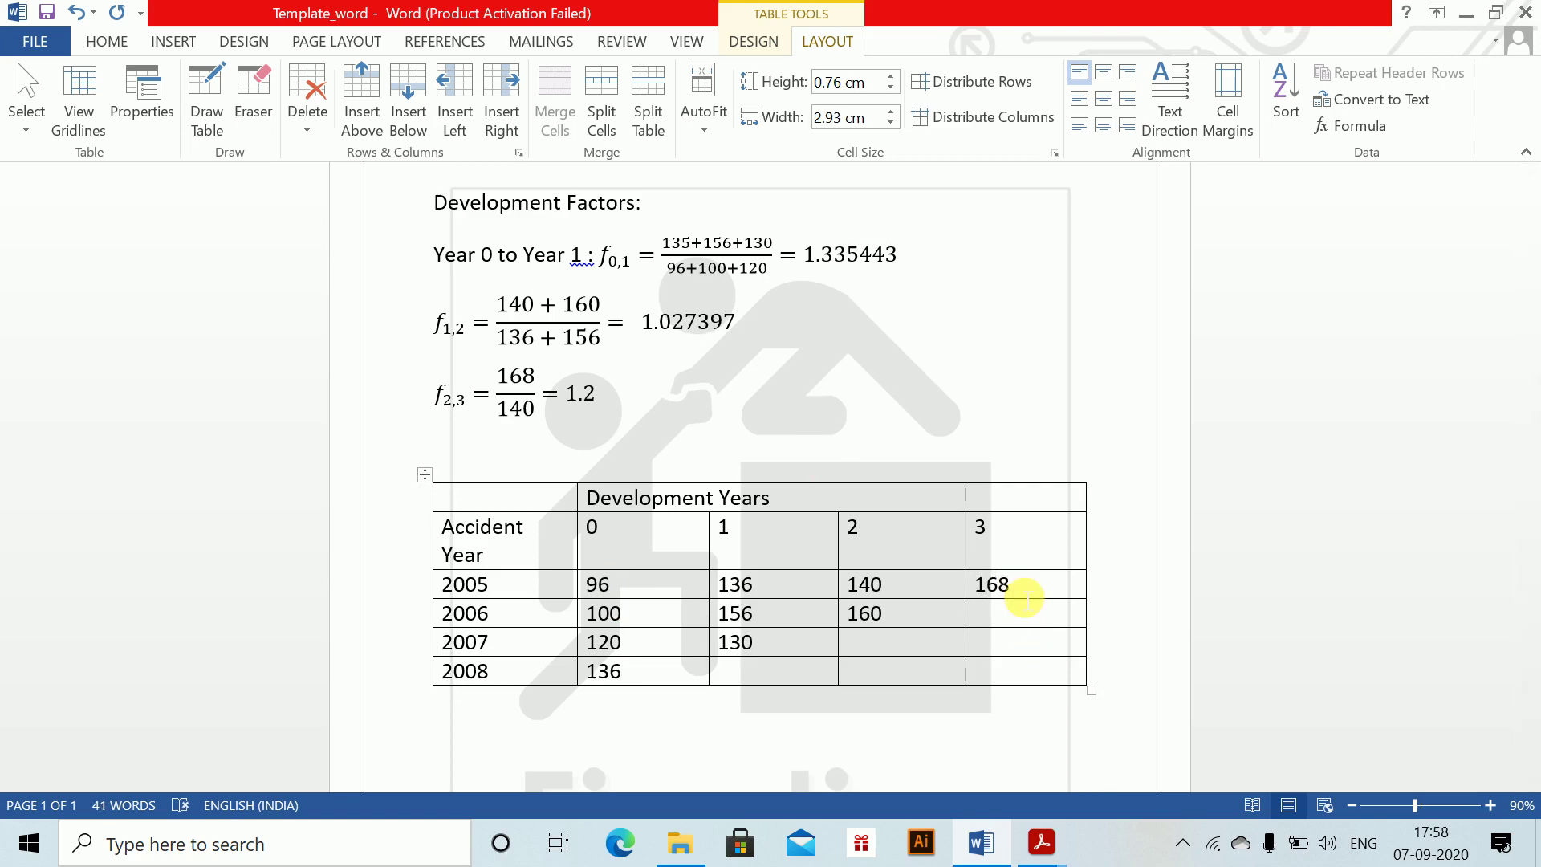
pyautogui.write('=160&')
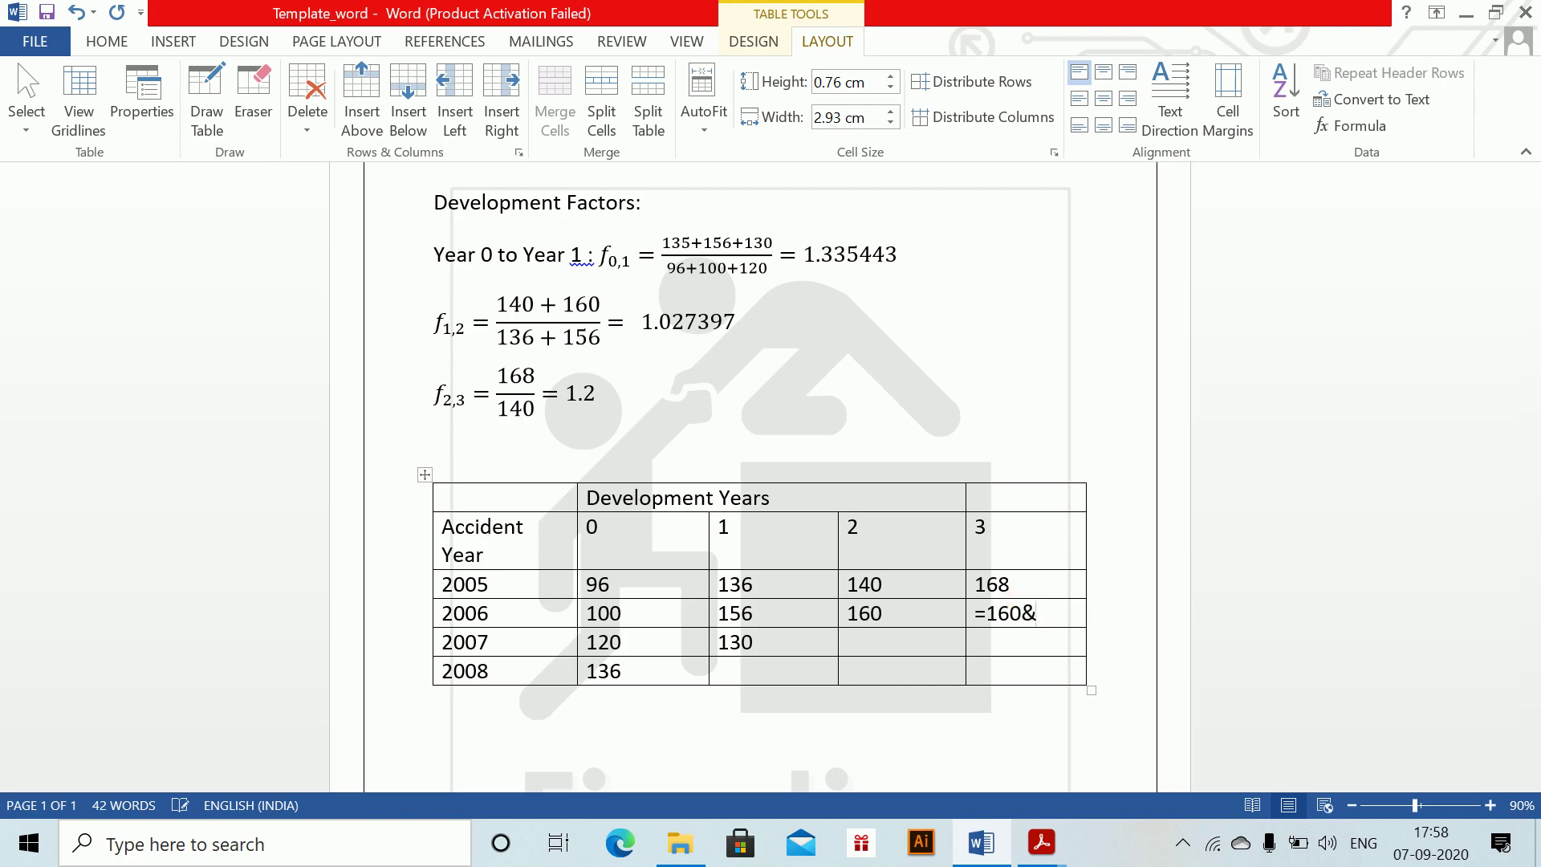
pyautogui.press('BackSpace')
pyautogui.write('*1.2 = 192')
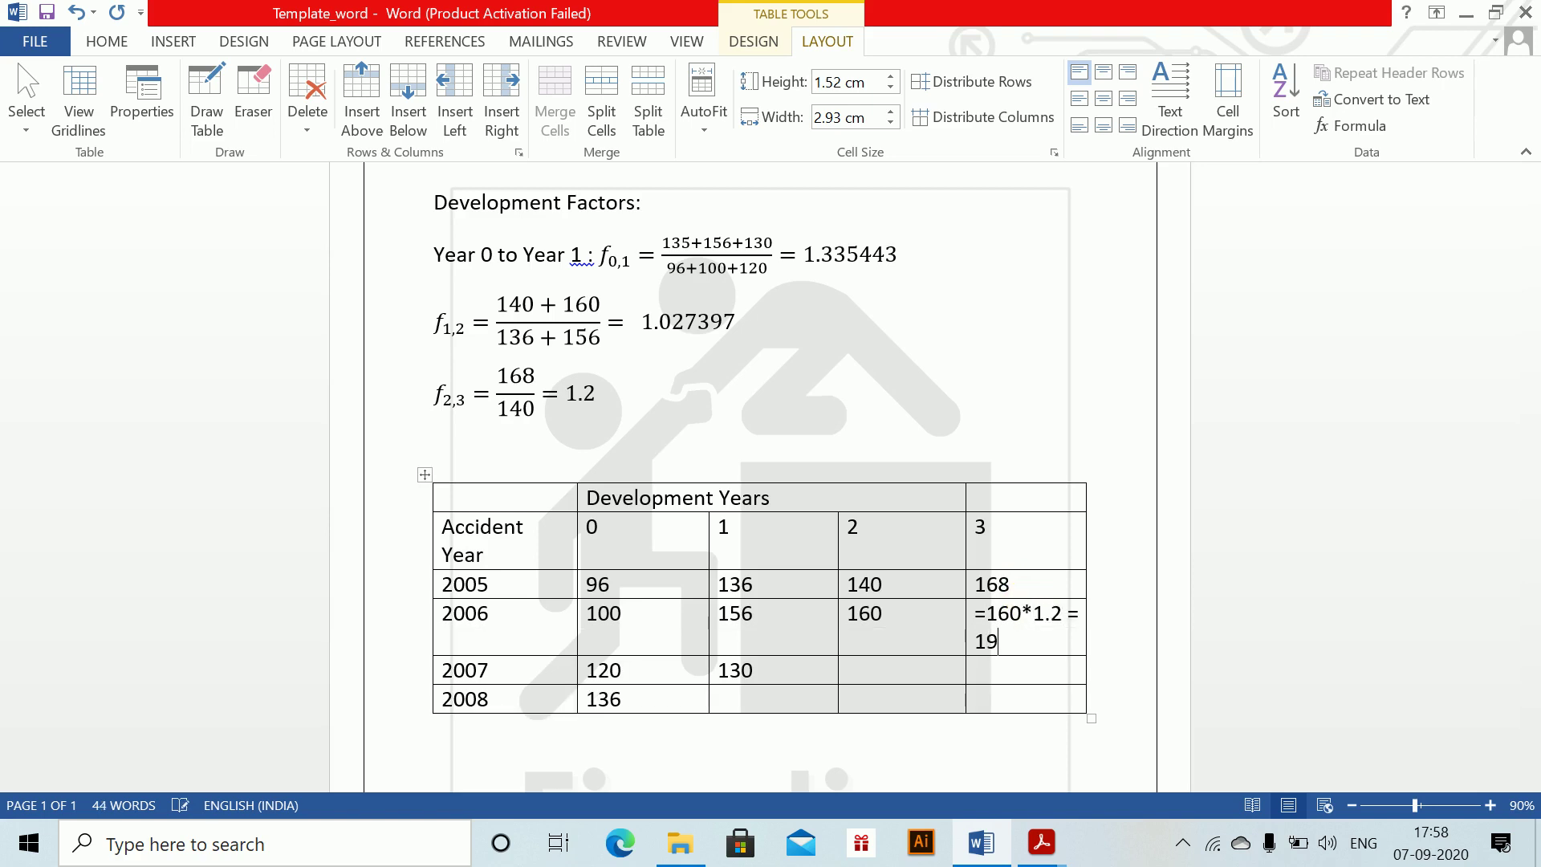
pyautogui.click(992, 616)
pyautogui.press('BackSpace')
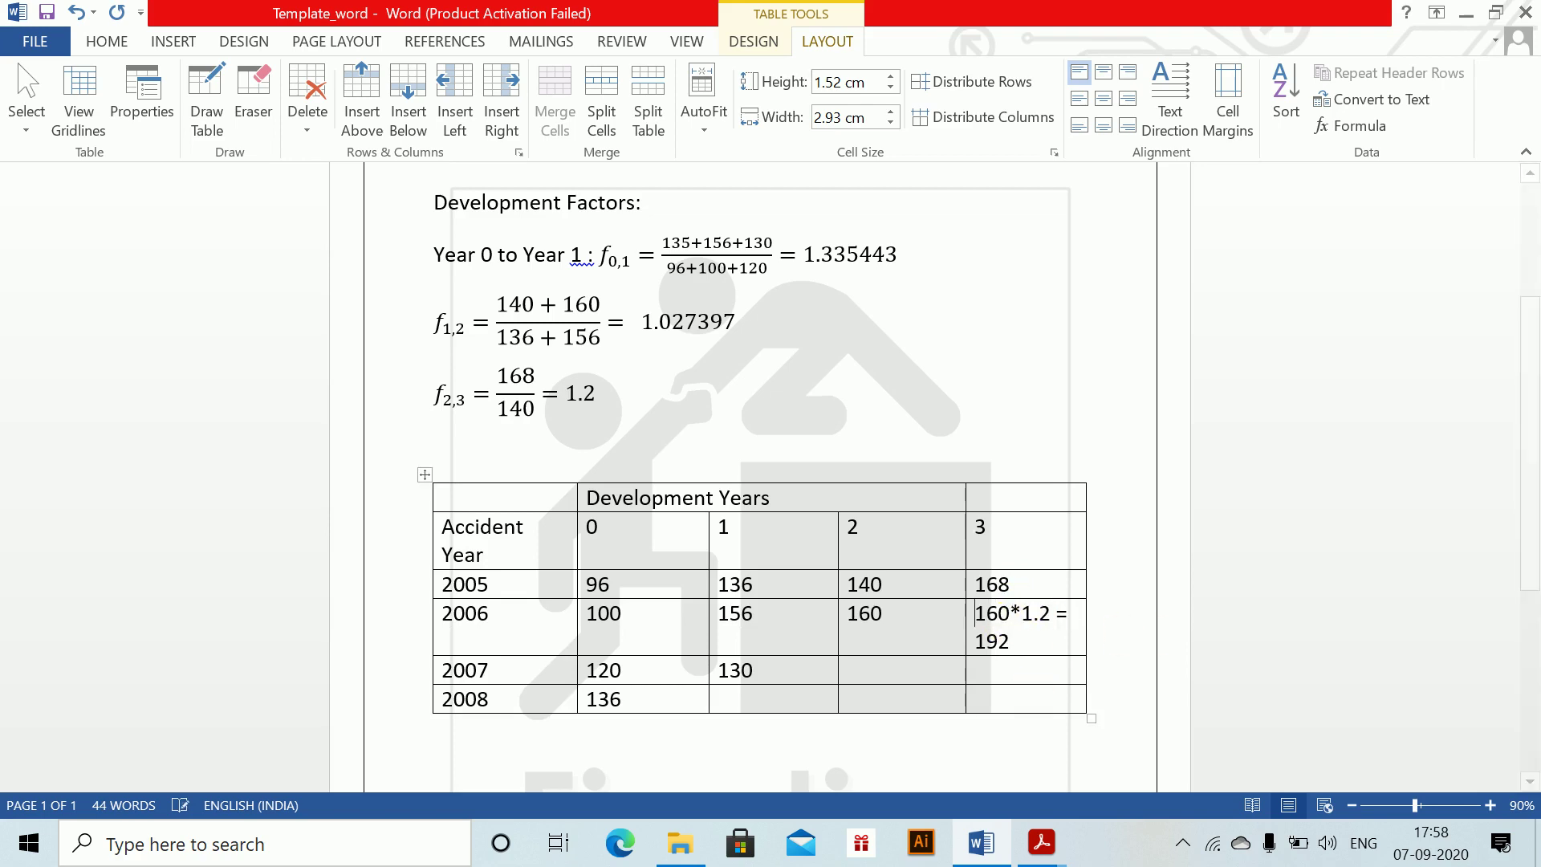
# - Enter the projection "130*1.027397 *1.2 = 160.274" in the 2007 row under development year 3
pyautogui.click(1031, 673)
pyautogui.write('130*')
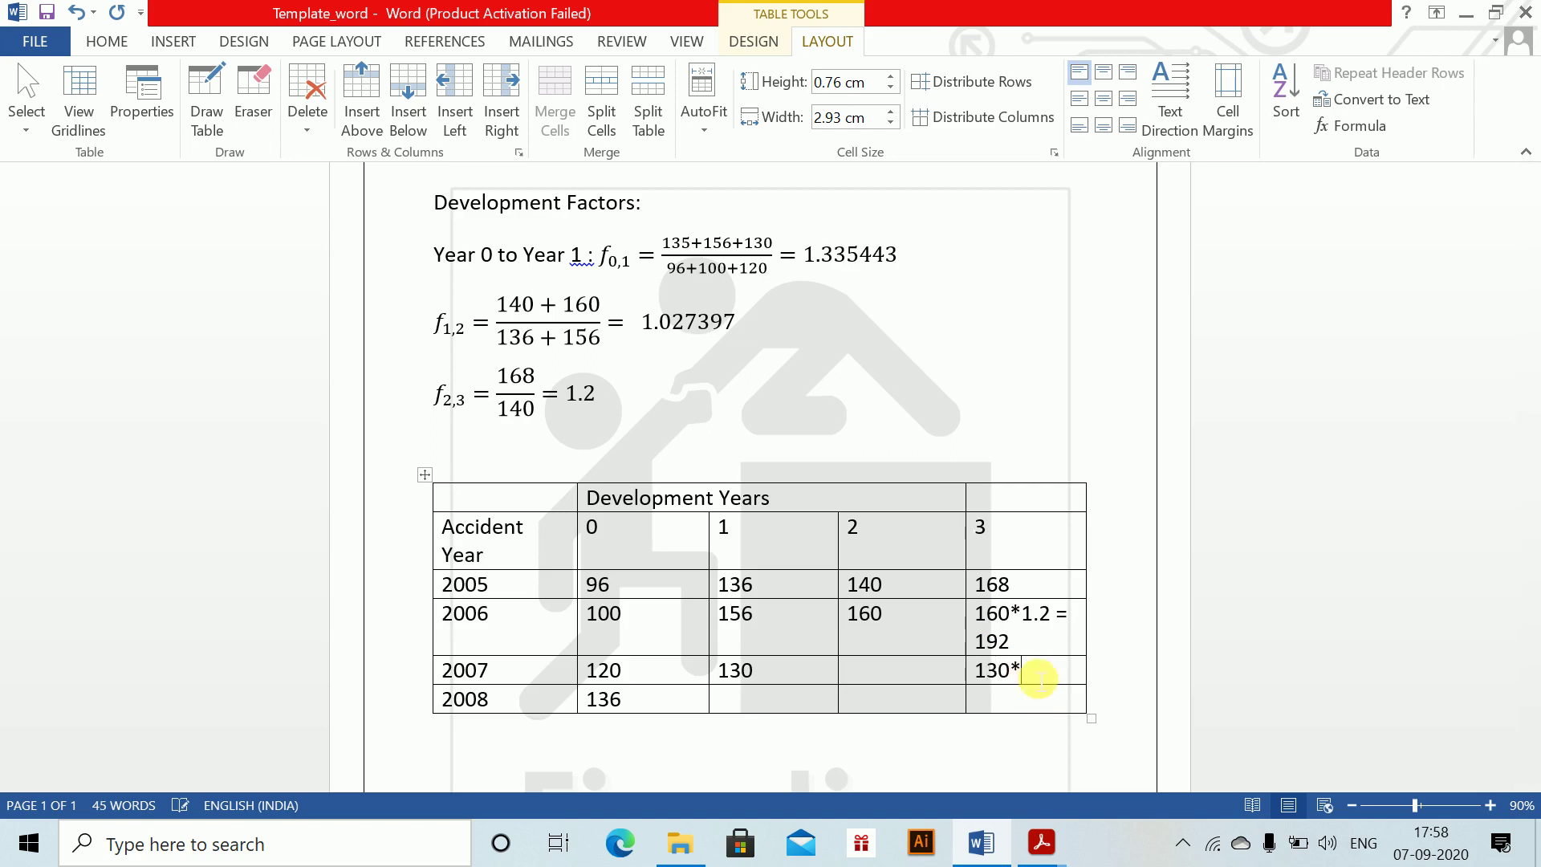
pyautogui.write('1.027397')
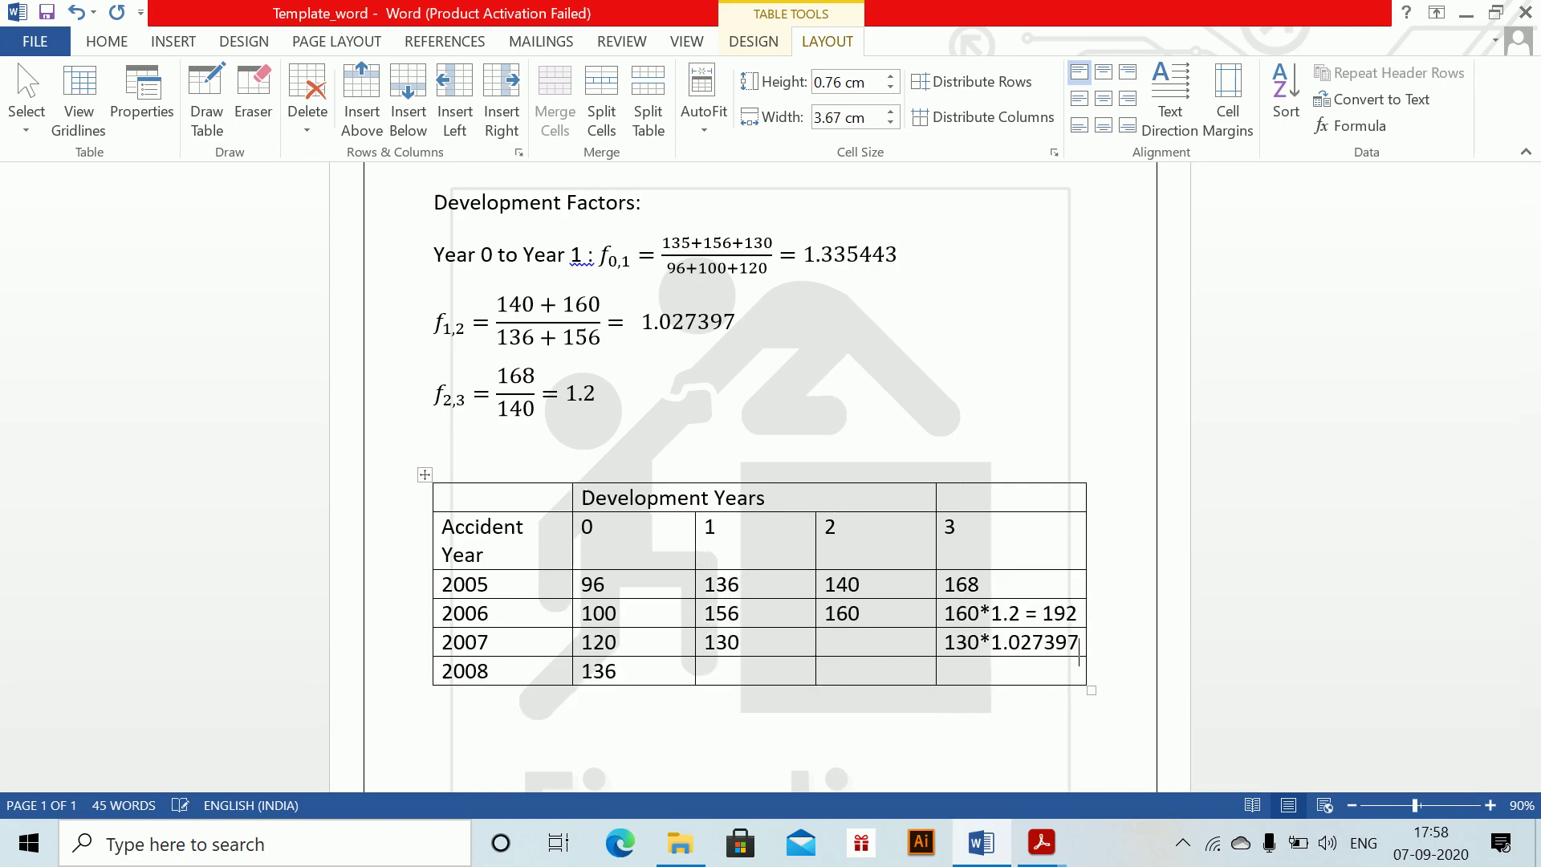
pyautogui.write(' =')
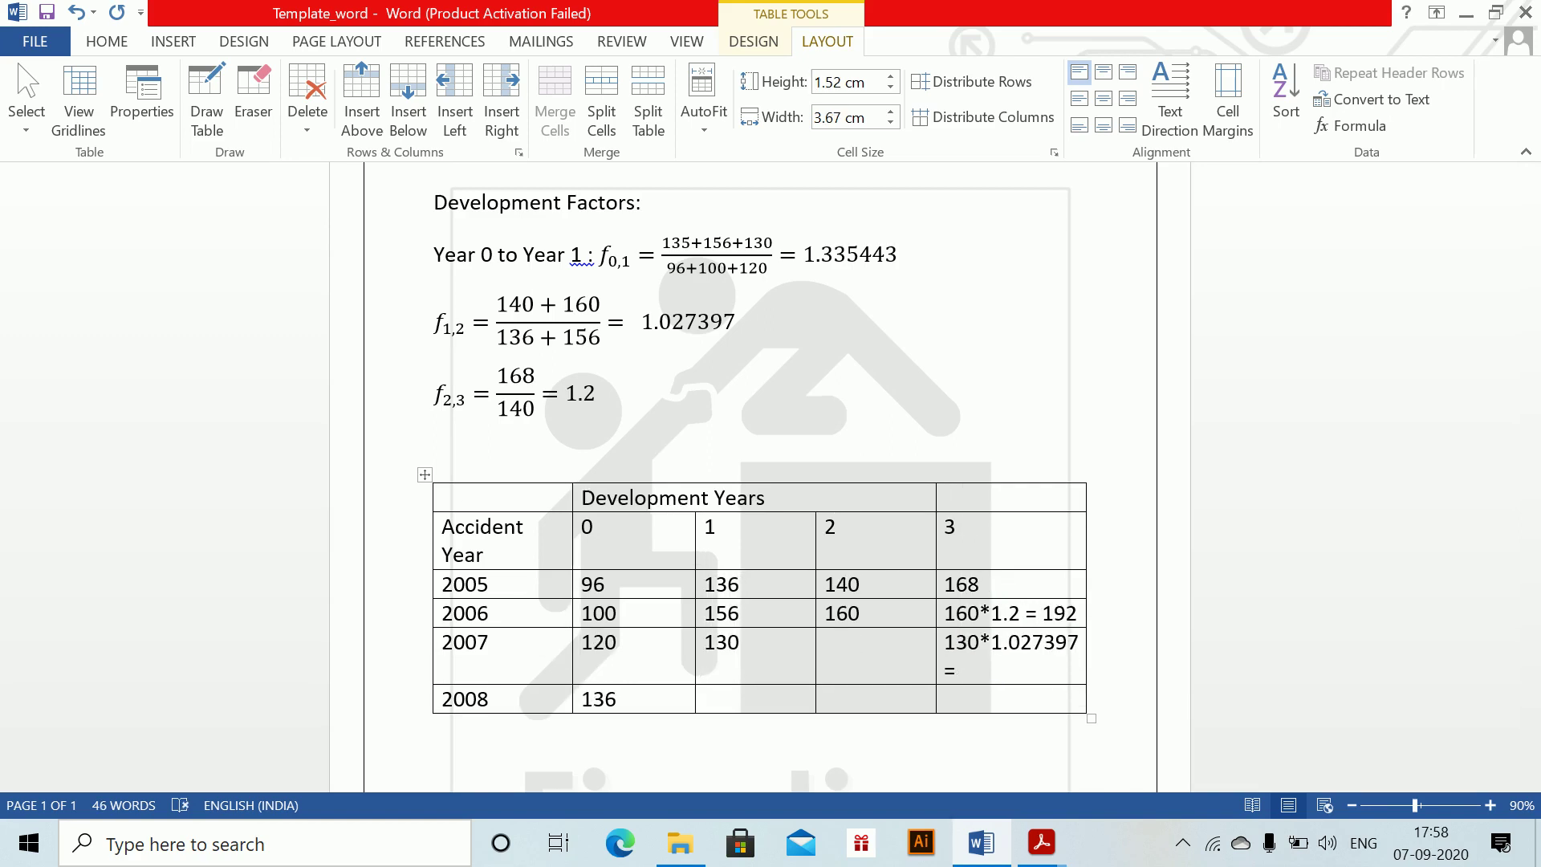
pyautogui.press('BackSpace')
pyautogui.press('BackSpace')
pyautogui.write('*1.2')
pyautogui.write('160.274')
# - Enter the projection "136*1.335443*1.029737*1.2 = 223.915" in the 2008 row under development year 3
pyautogui.press('Down')
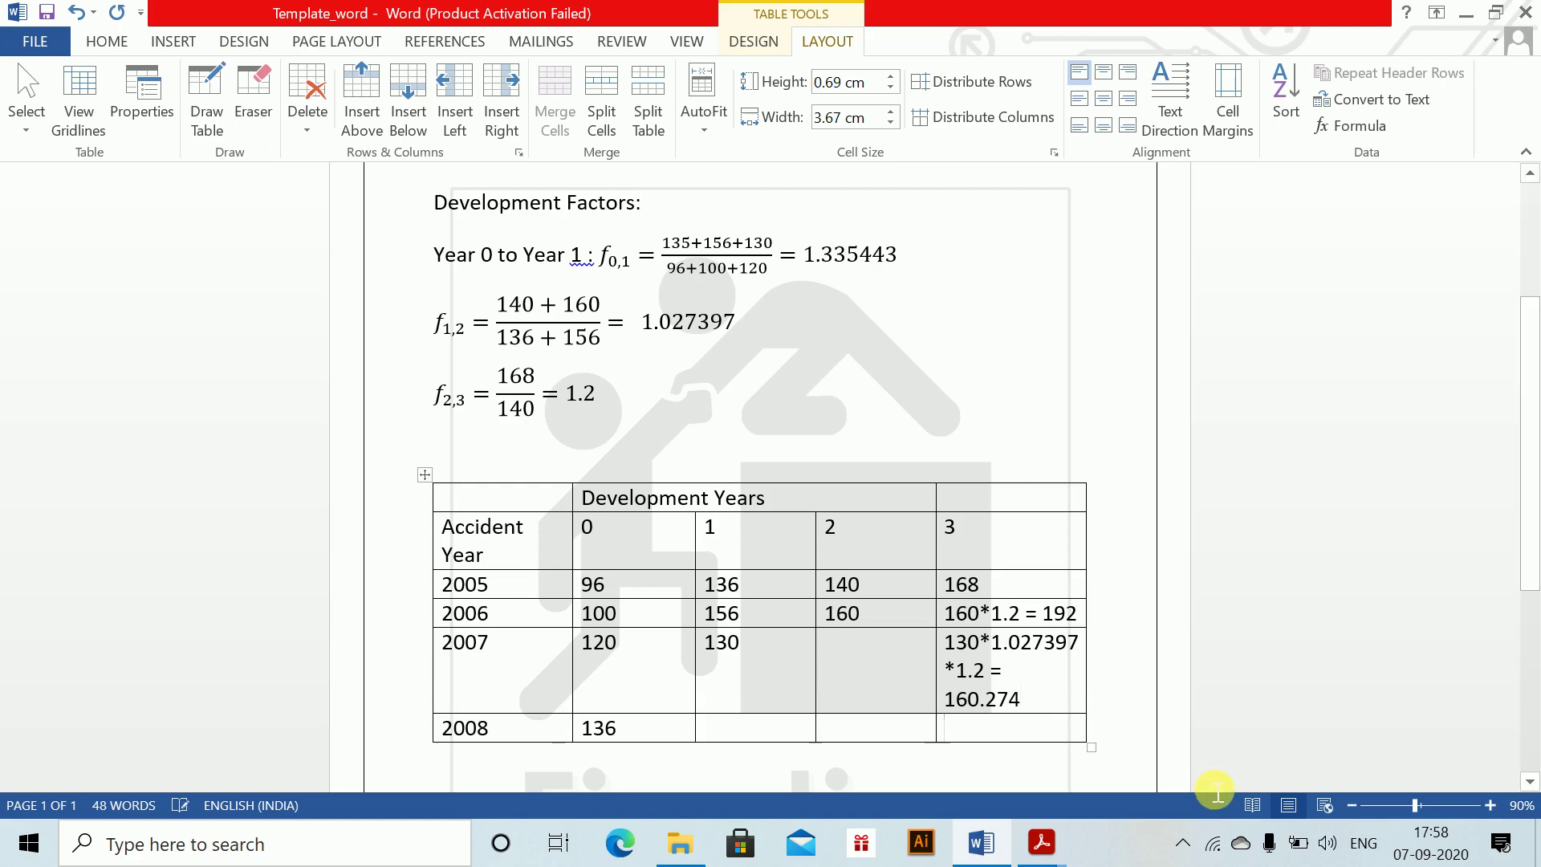
pyautogui.write('136')
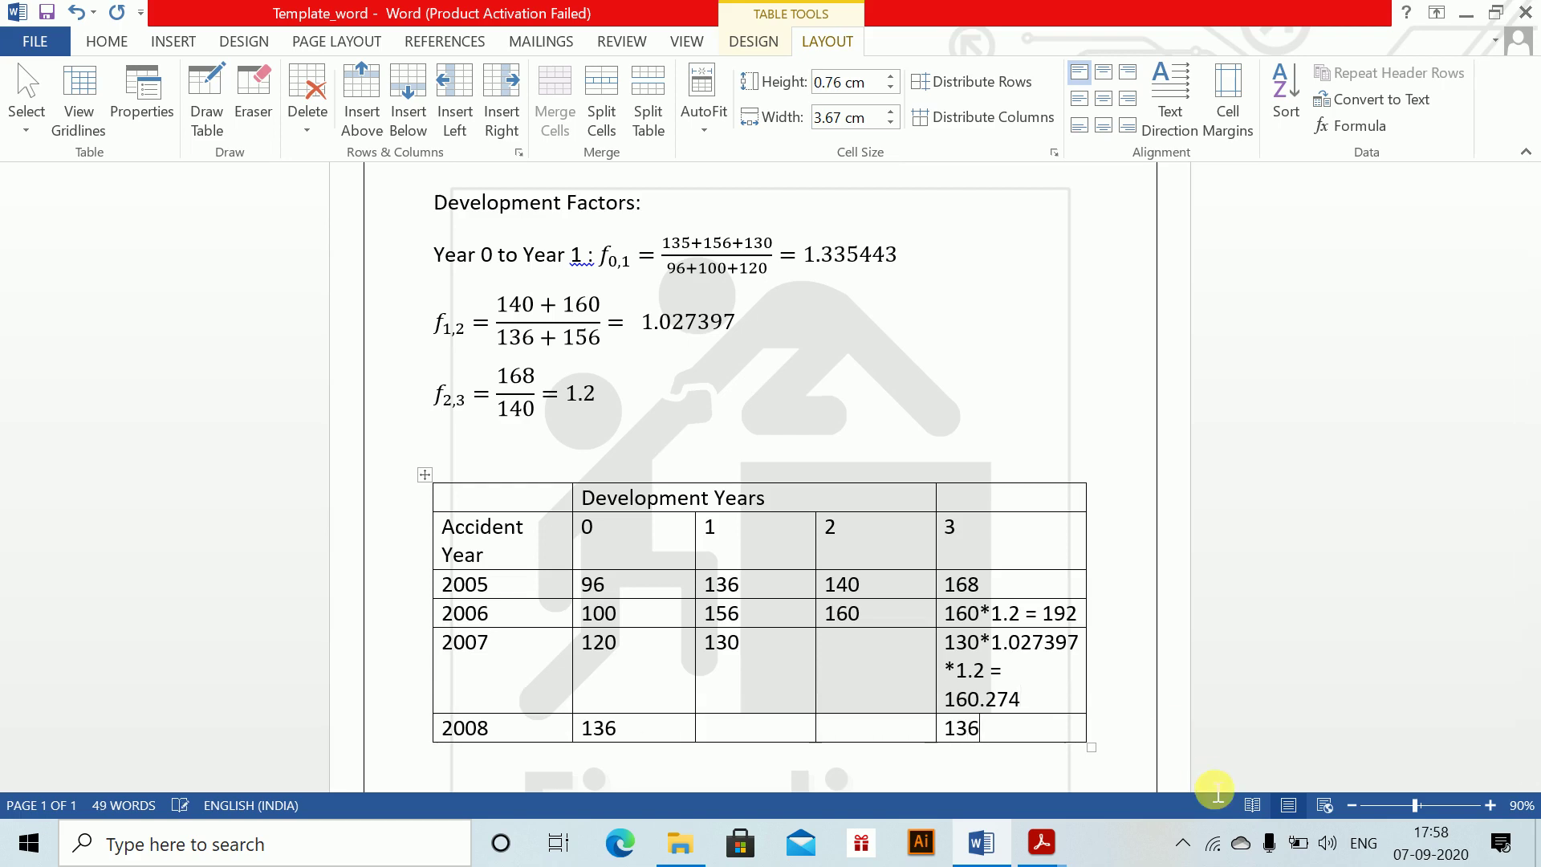
pyautogui.write('*1.33544')
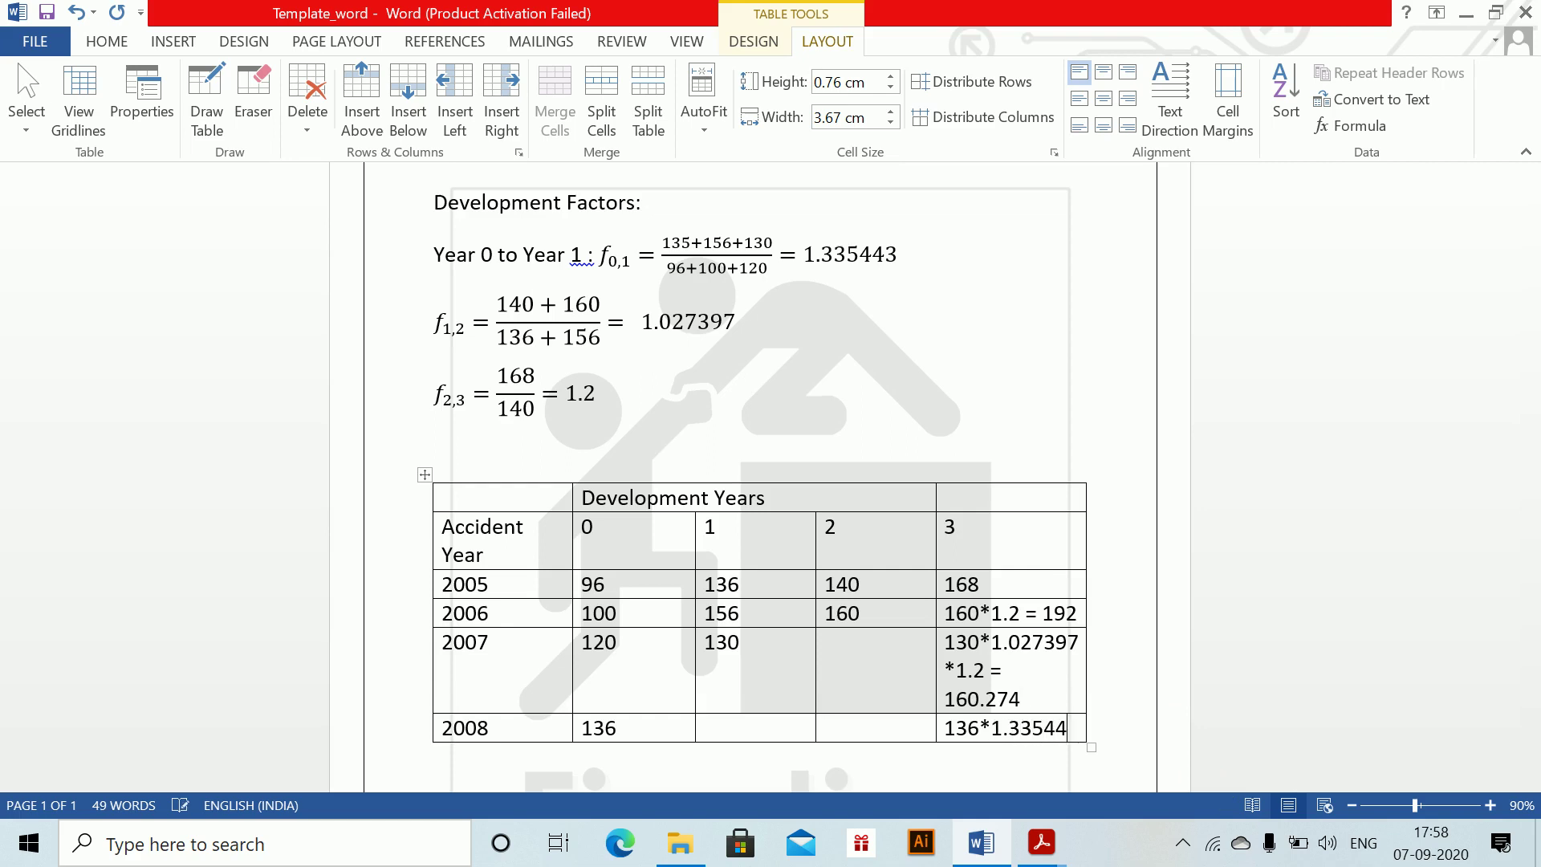
pyautogui.write('3*')
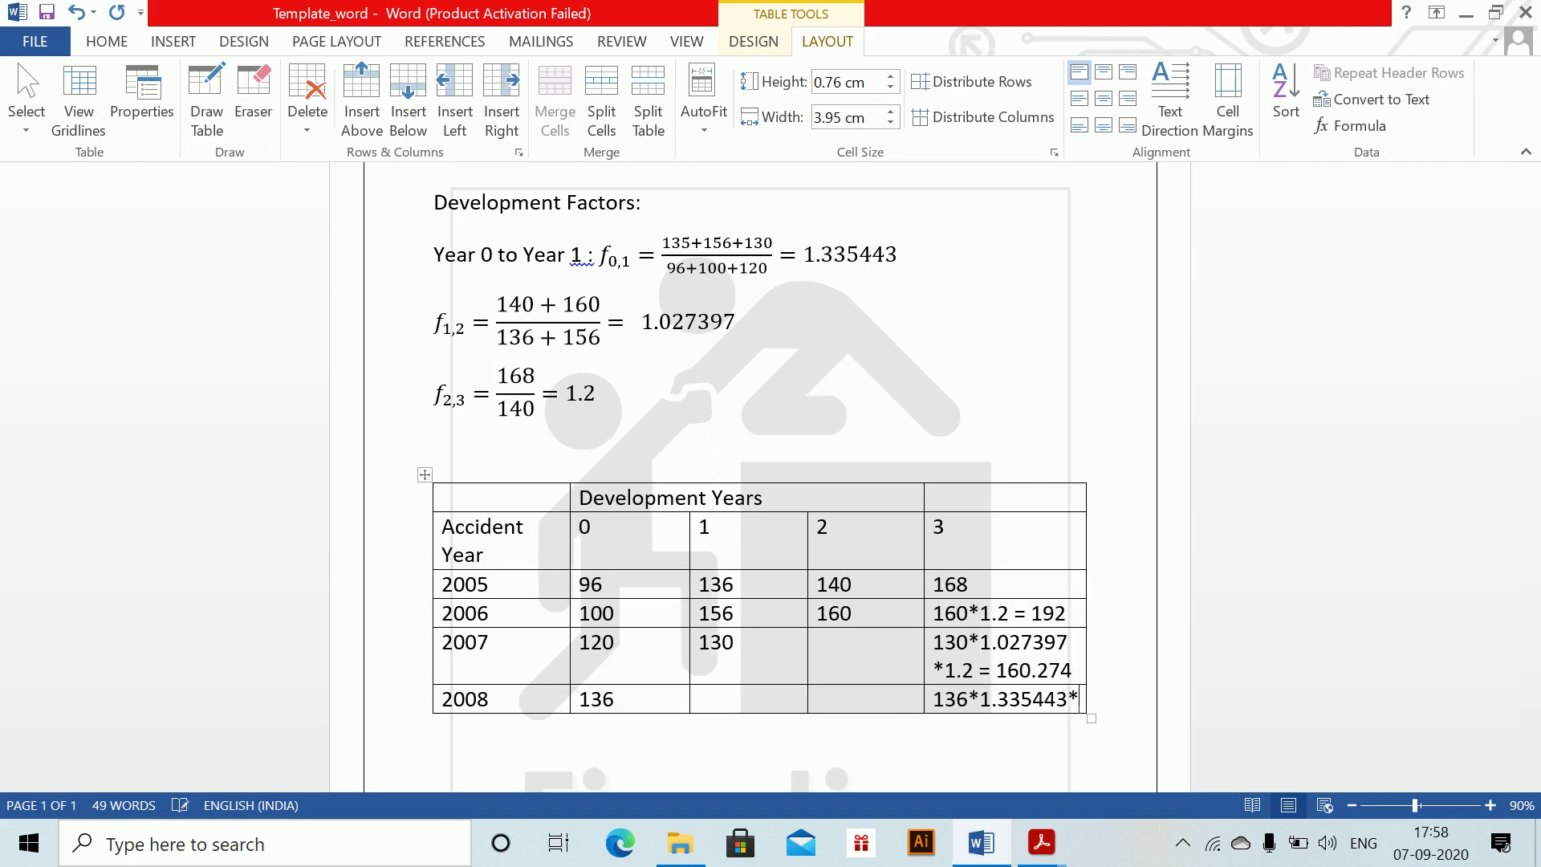
pyautogui.write('1.02')
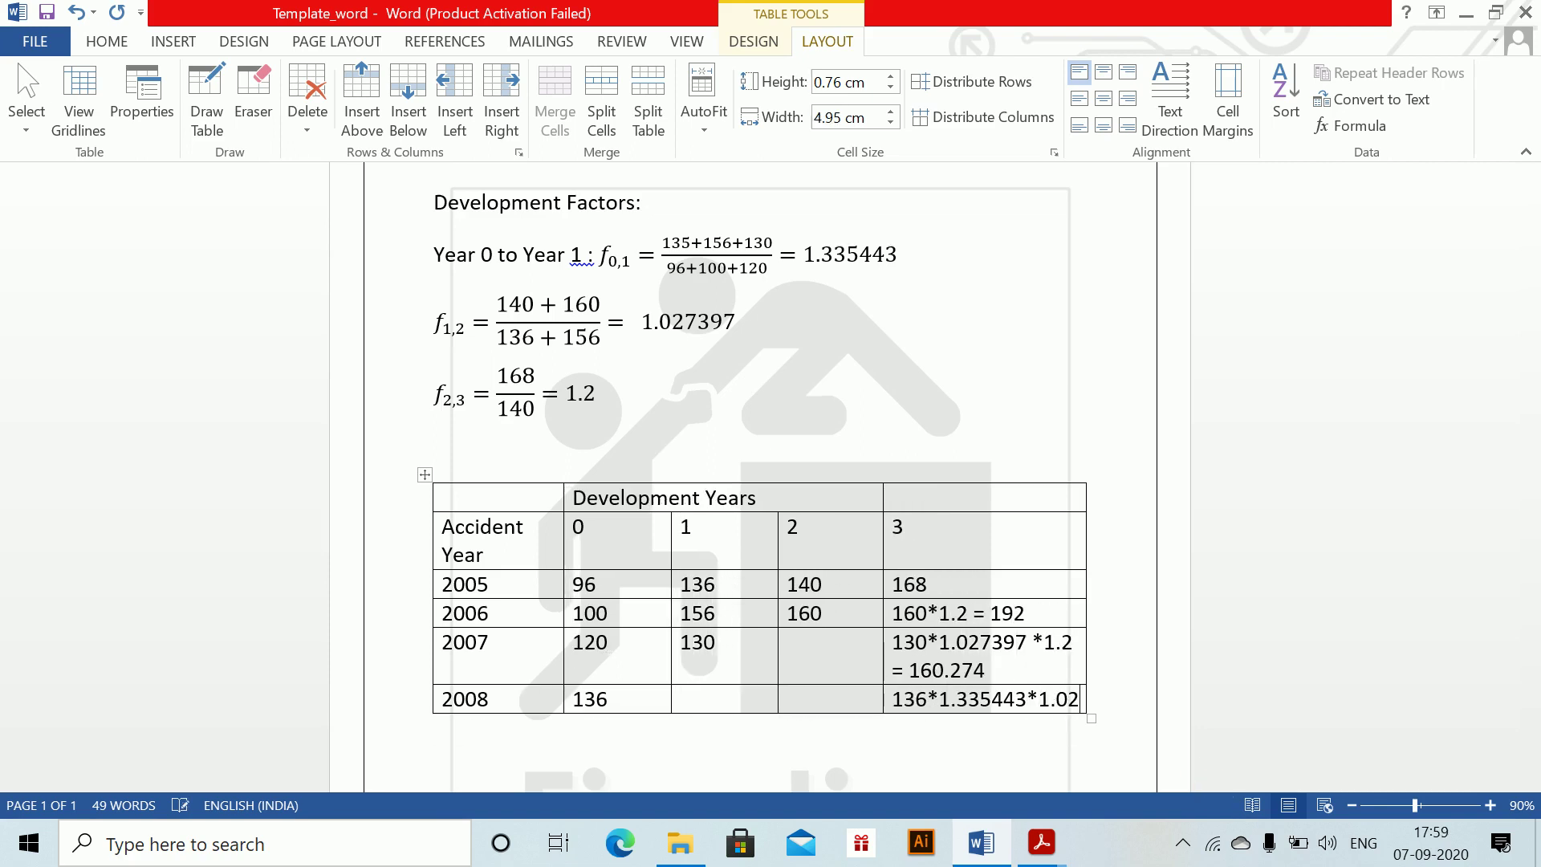
pyautogui.write('97')
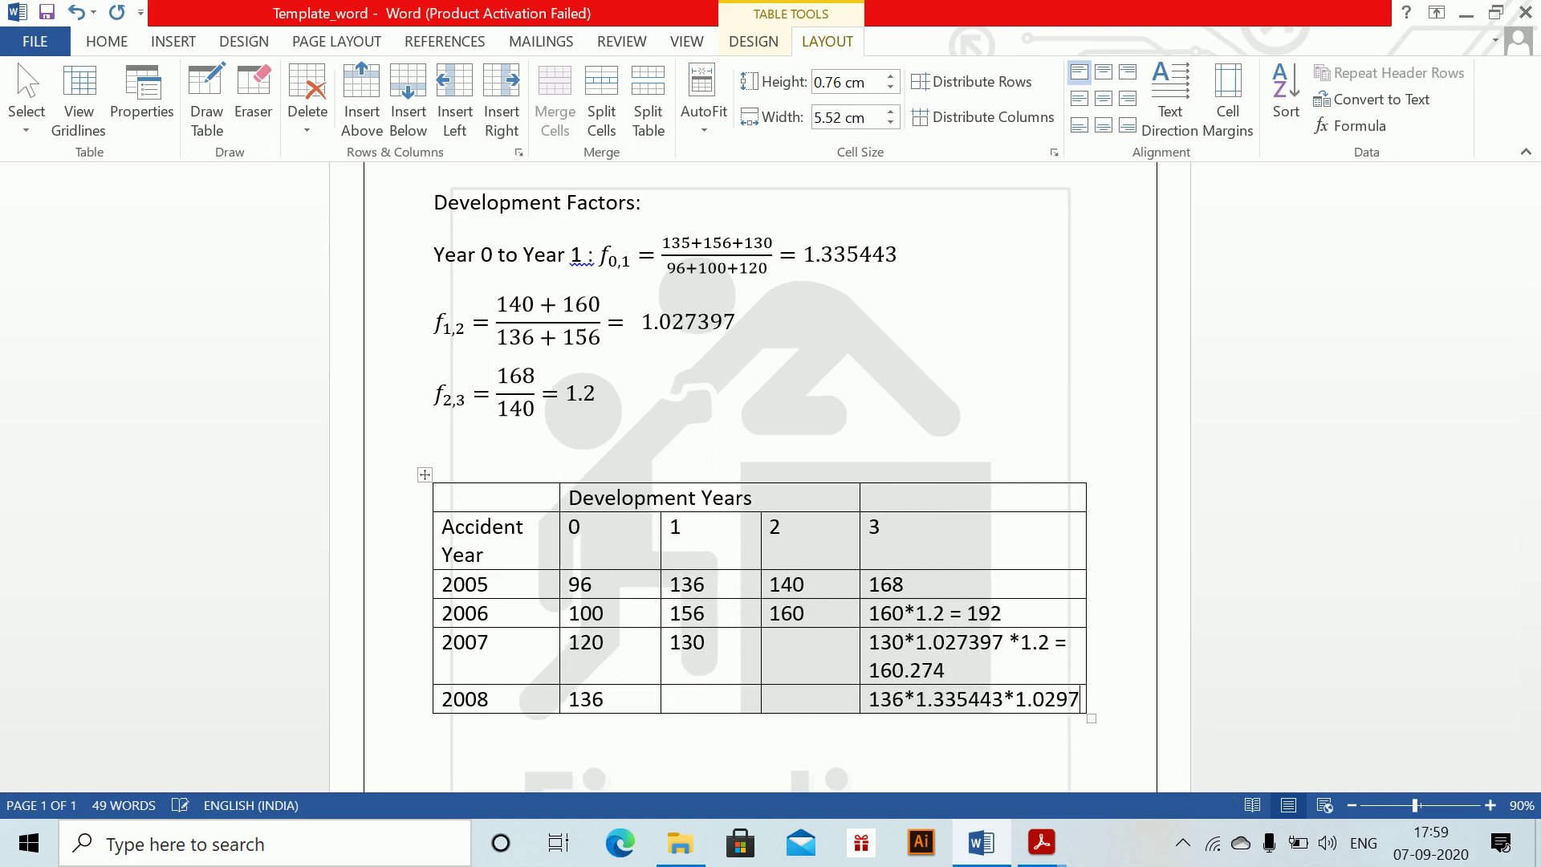
pyautogui.write('37')
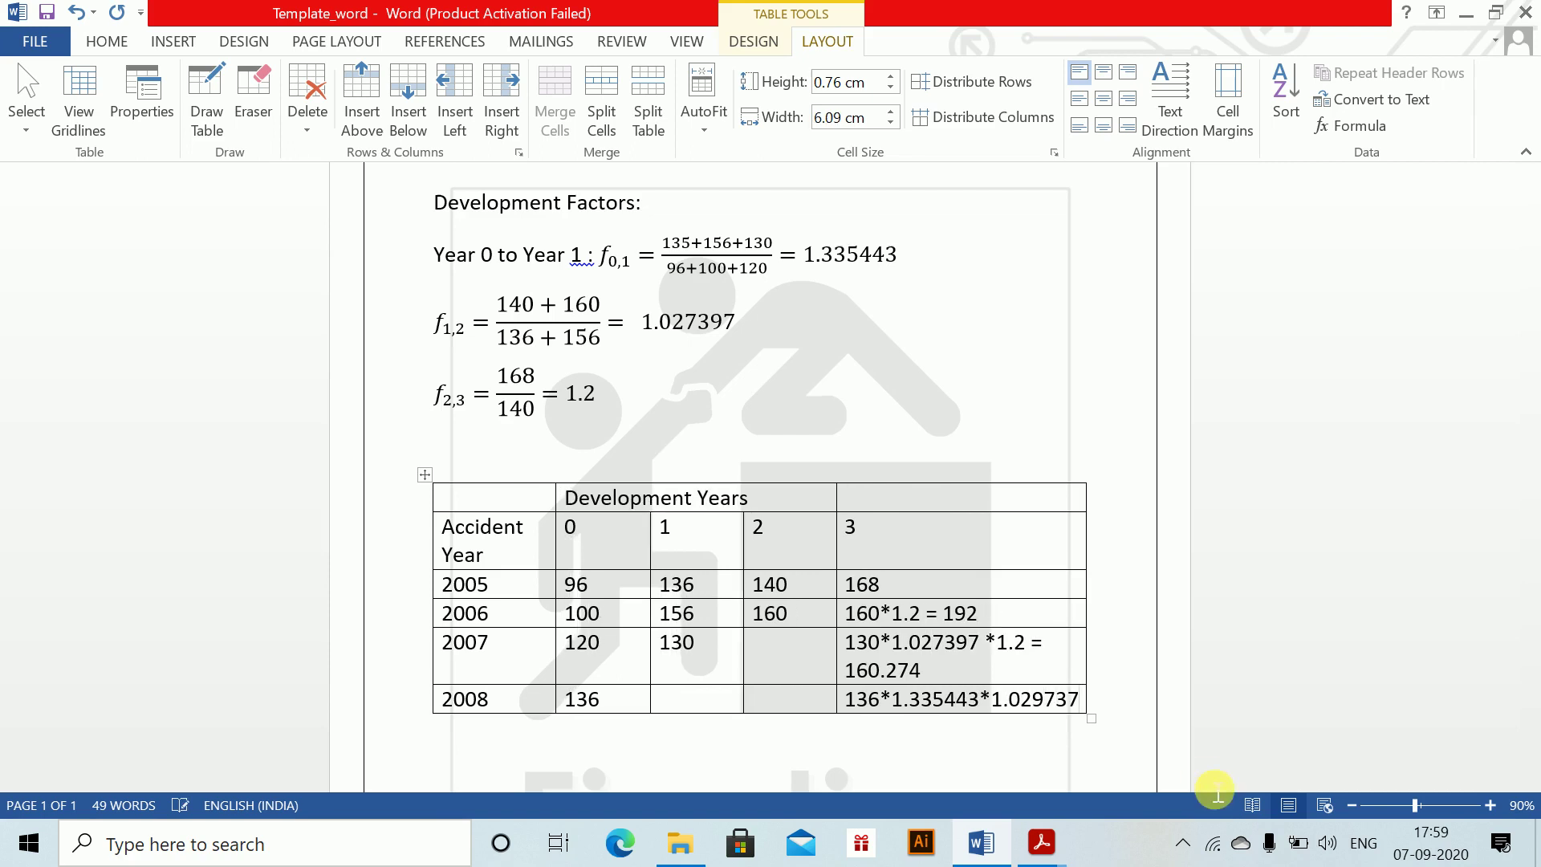
pyautogui.write('*')
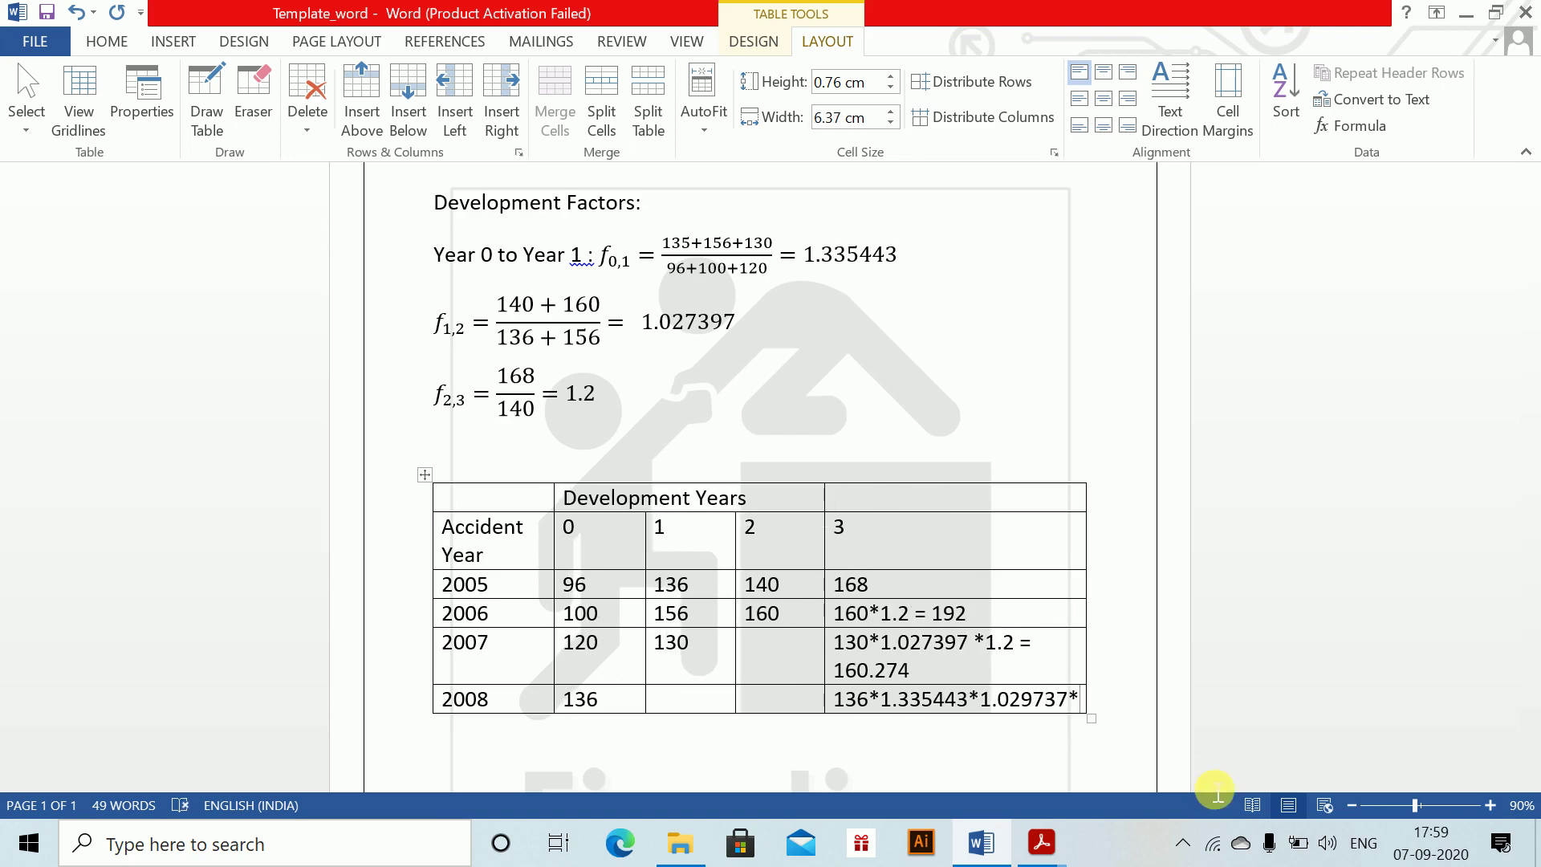
pyautogui.write('1.2')
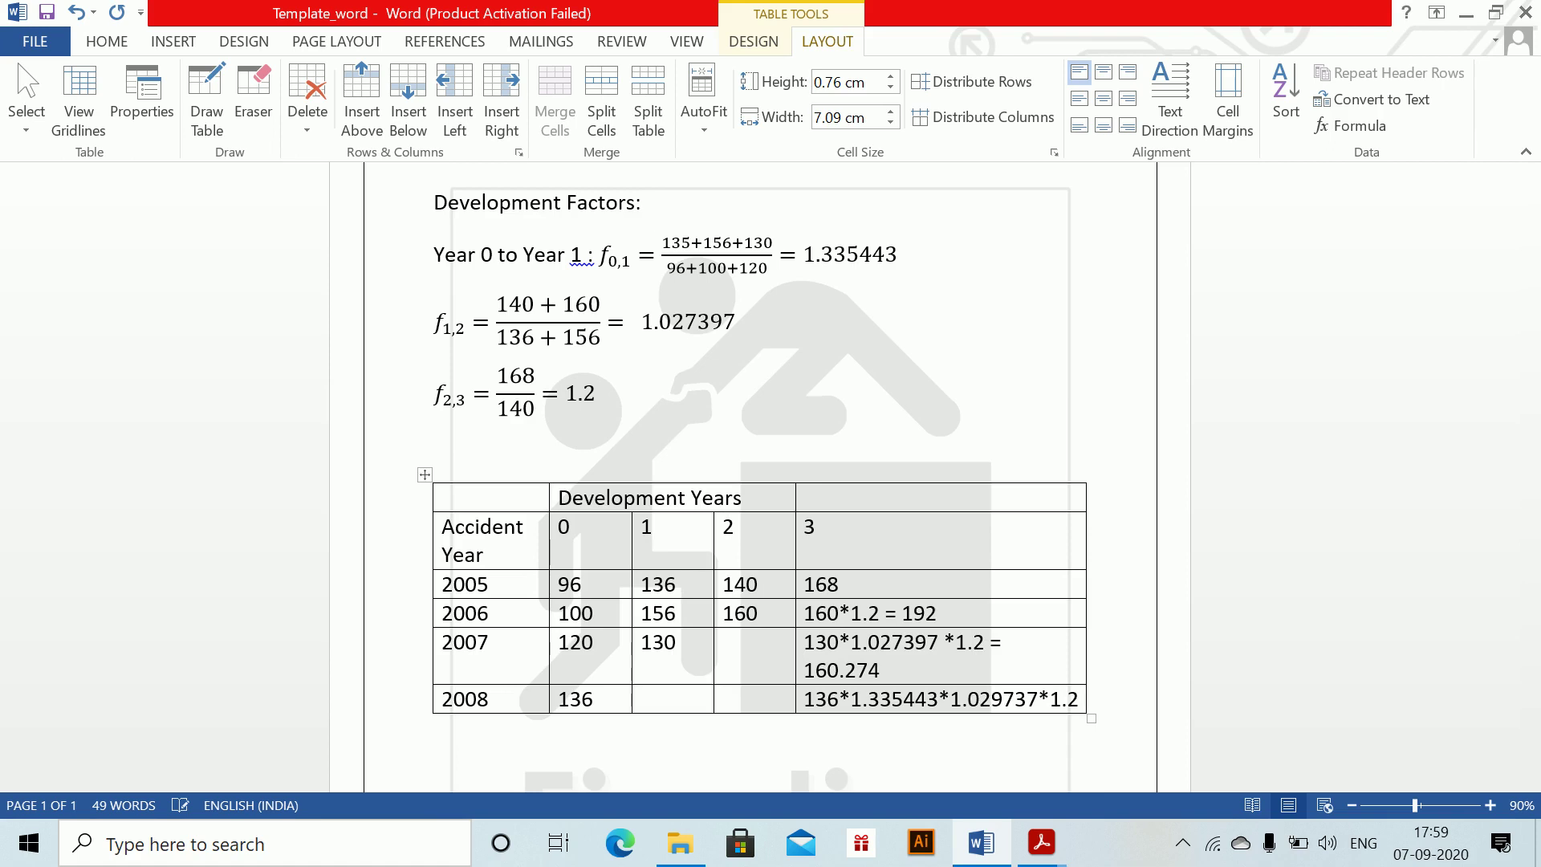
pyautogui.write(' = 223.91')
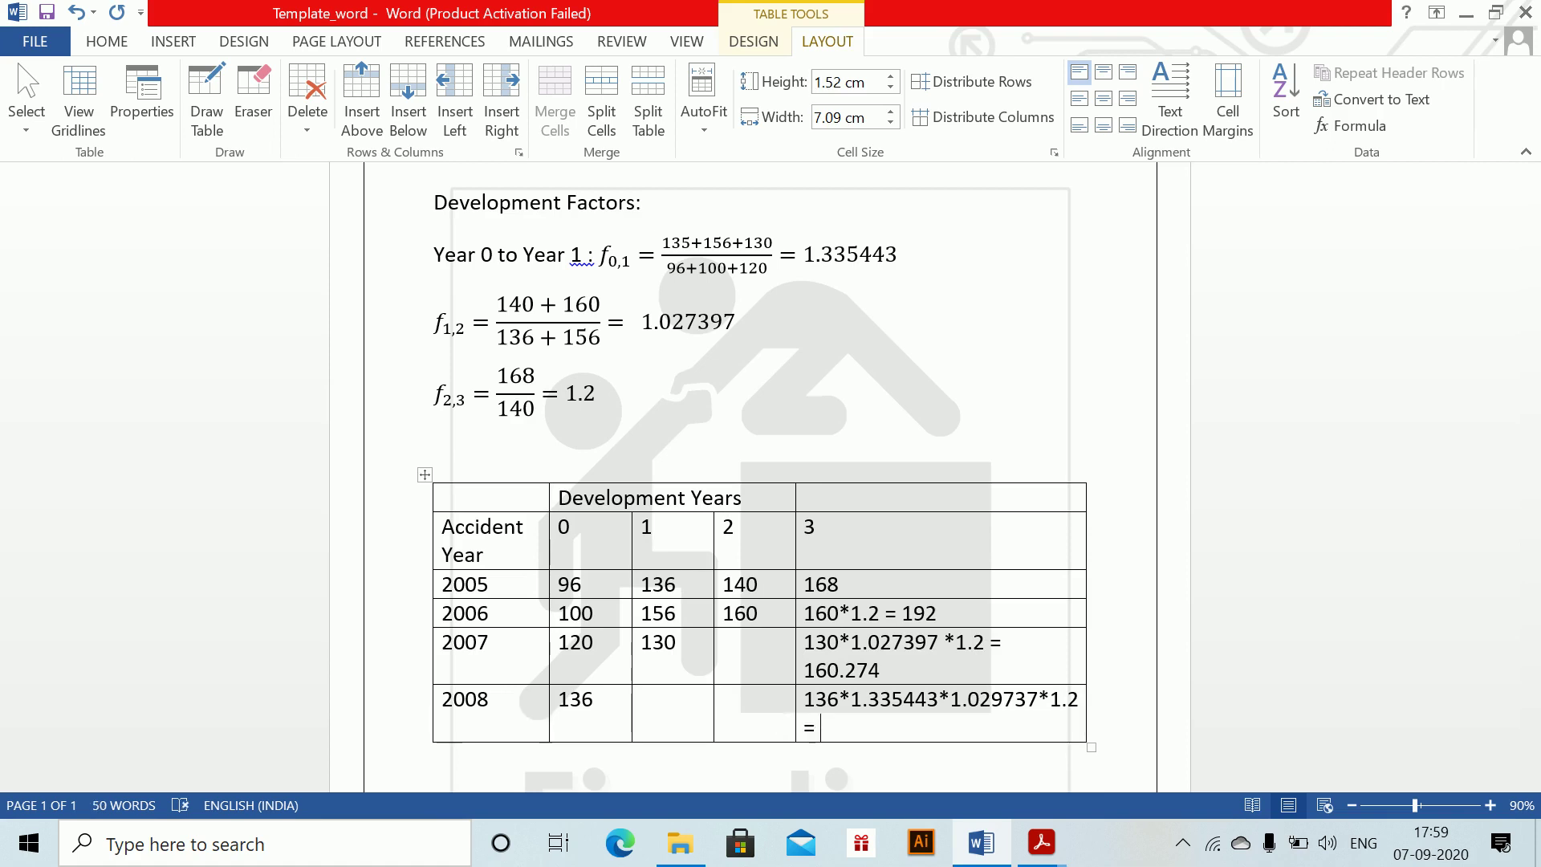
pyautogui.write('5')
# - Below the table, write "The reserve is :" and on the next line "(192-160 + 160.274 -130 + 223.915-136) = 150.189"
pyautogui.click(910, 787)
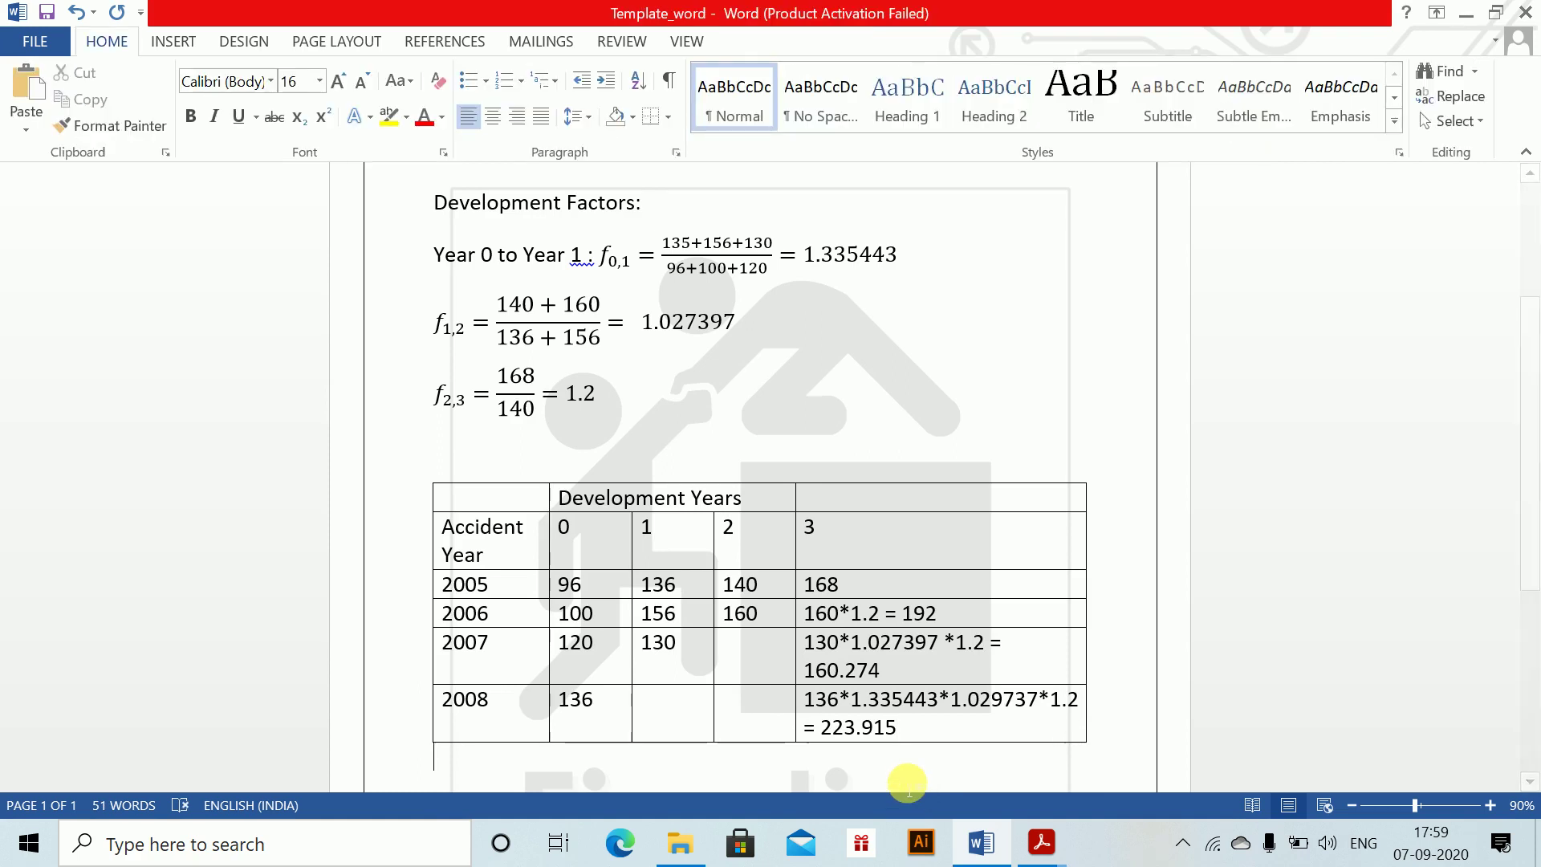
pyautogui.moveTo(1530, 459); pyautogui.dragTo(1531, 544)
pyautogui.write('The reserve ')
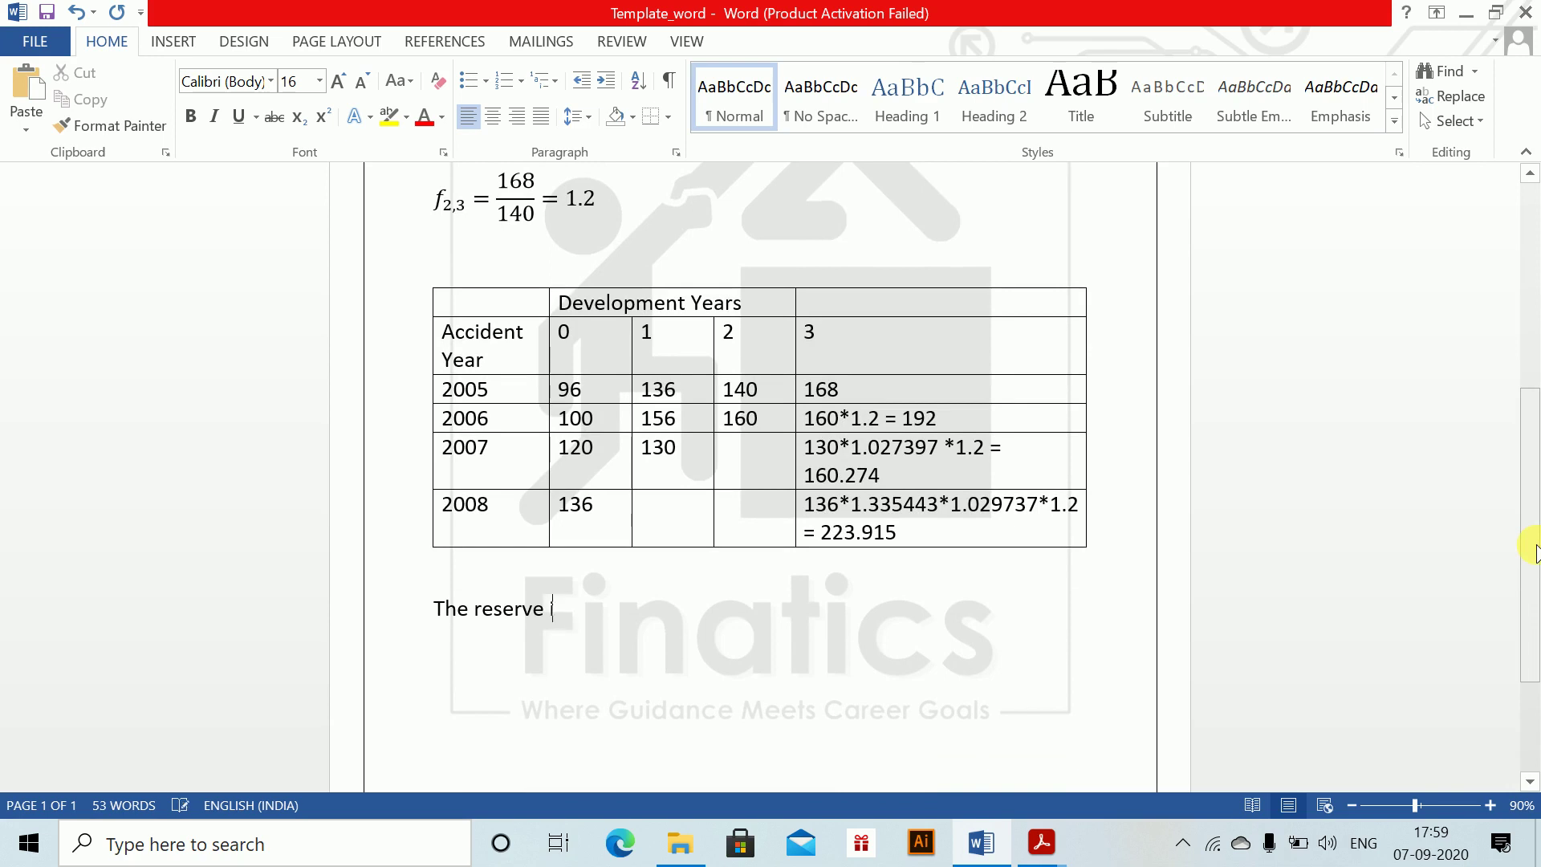
pyautogui.write('is :')
pyautogui.press('Return')
pyautogui.write('(192-160 + ')
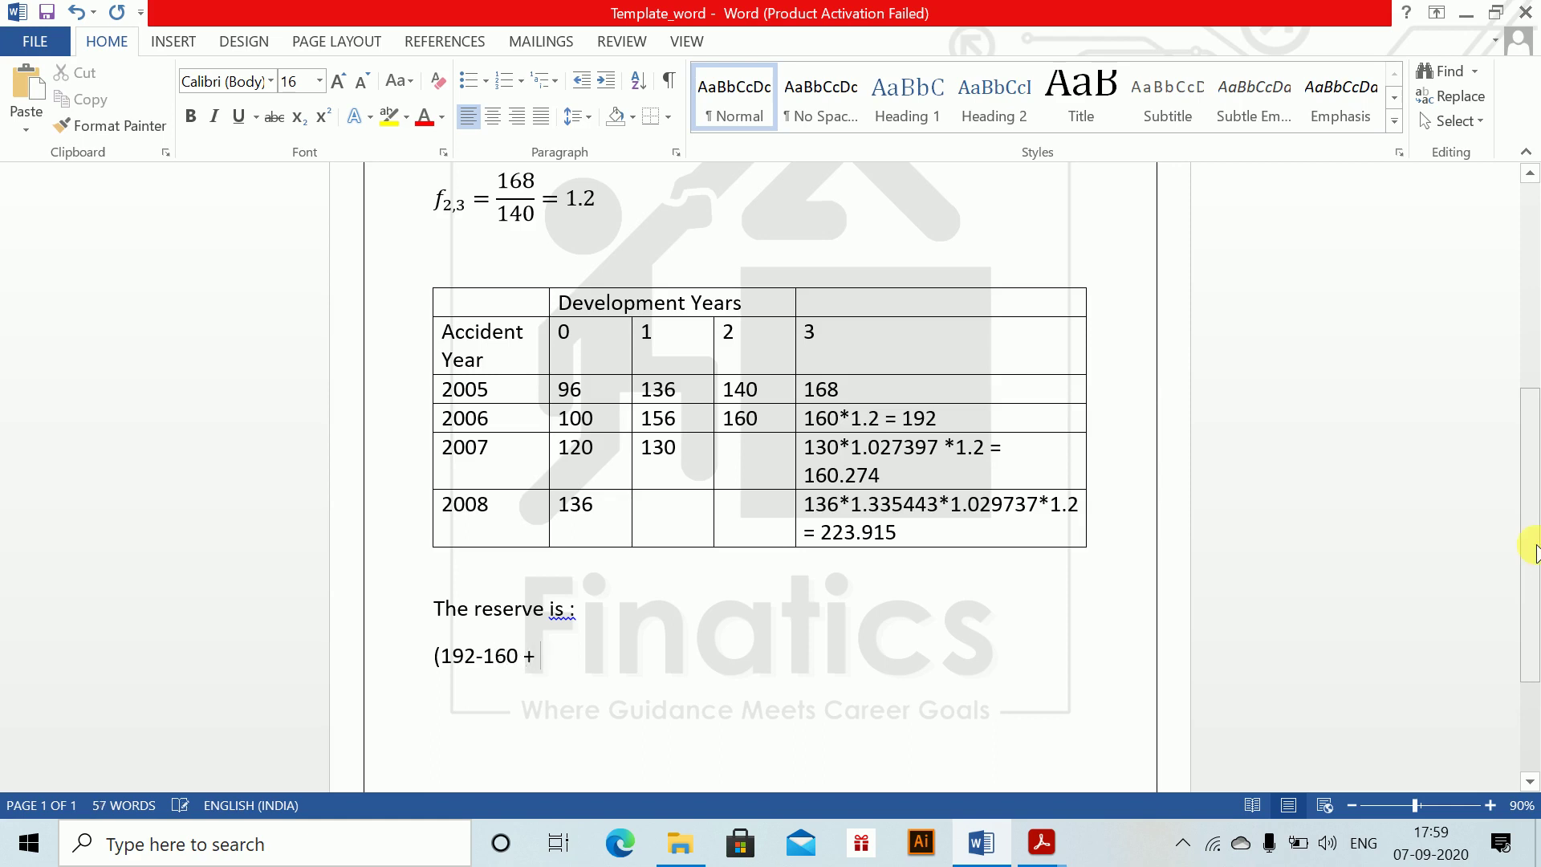
pyautogui.write('160.274 -130 + 223')
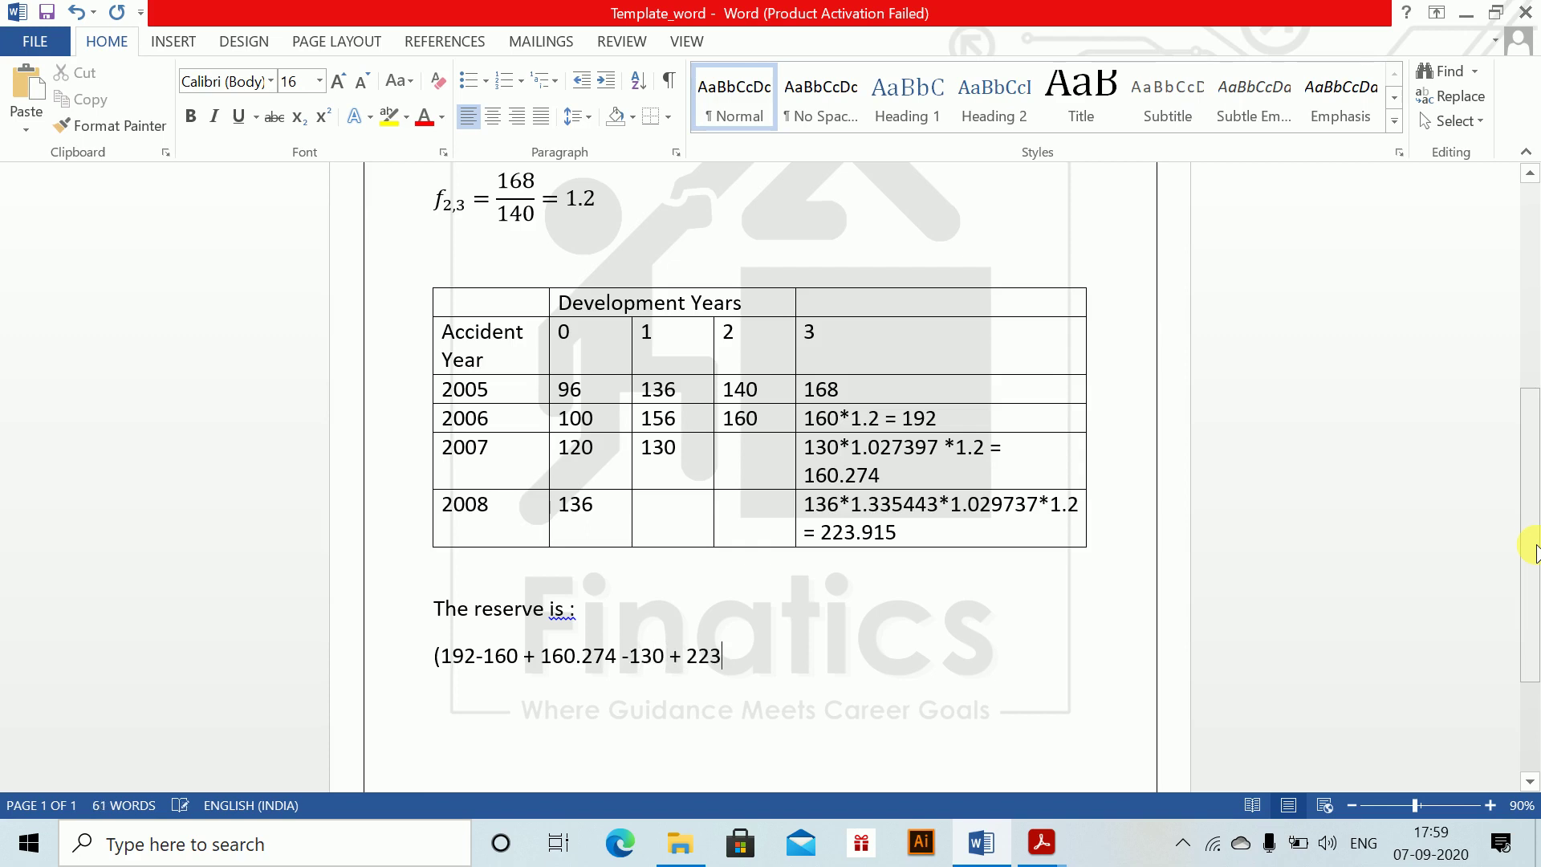
pyautogui.write('.915-136) = 1')
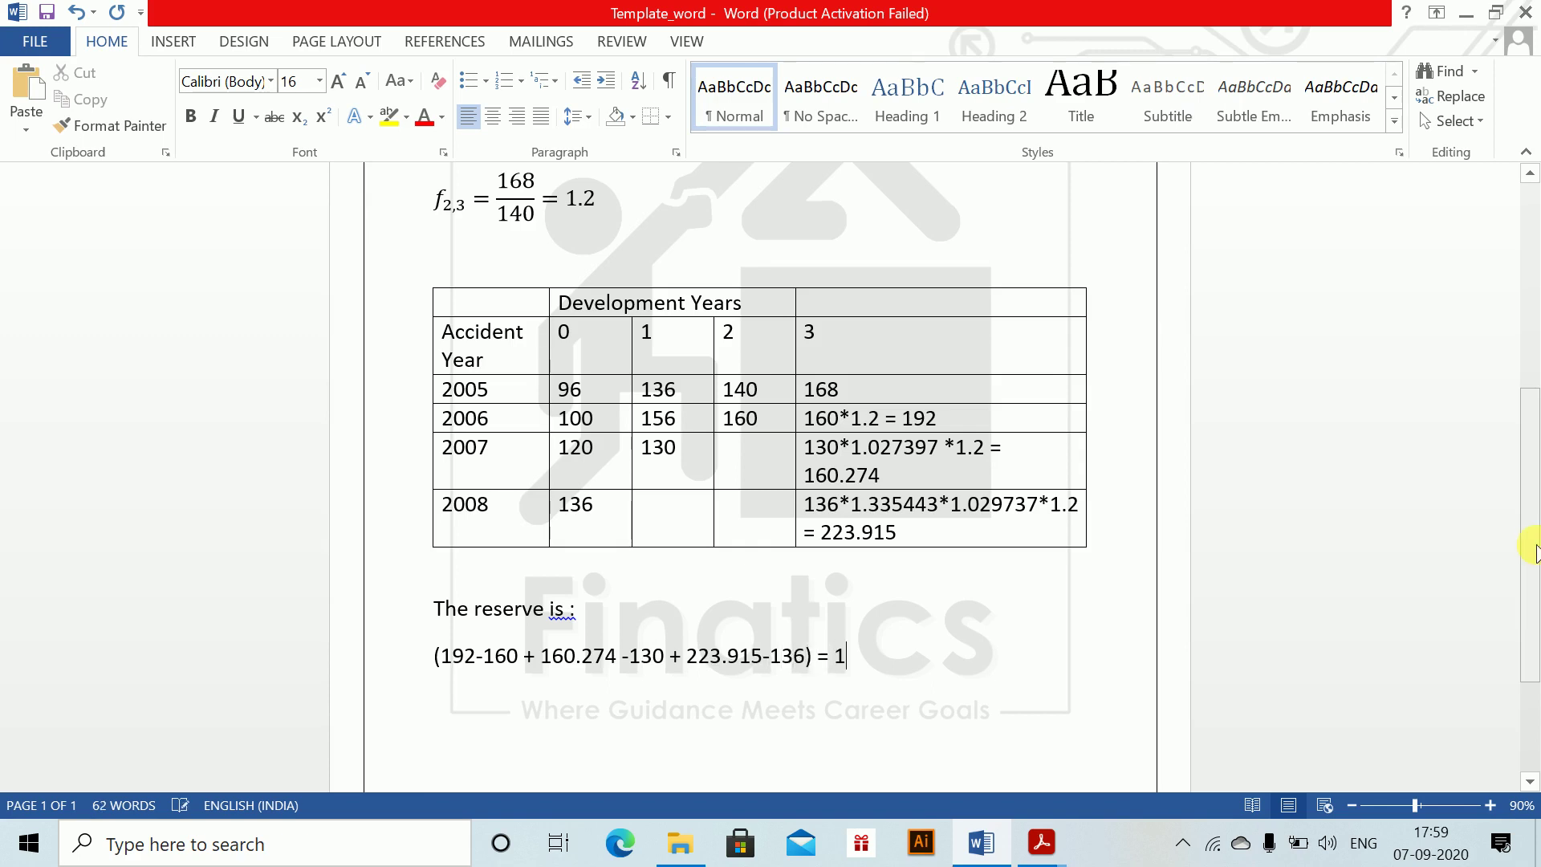
pyautogui.write('50.189')
# - Arrange the Word document and the Examiners' Report PDF in Adobe Acrobat Reader side by side for comparison
pyautogui.hotkey('alt', 'Tab')
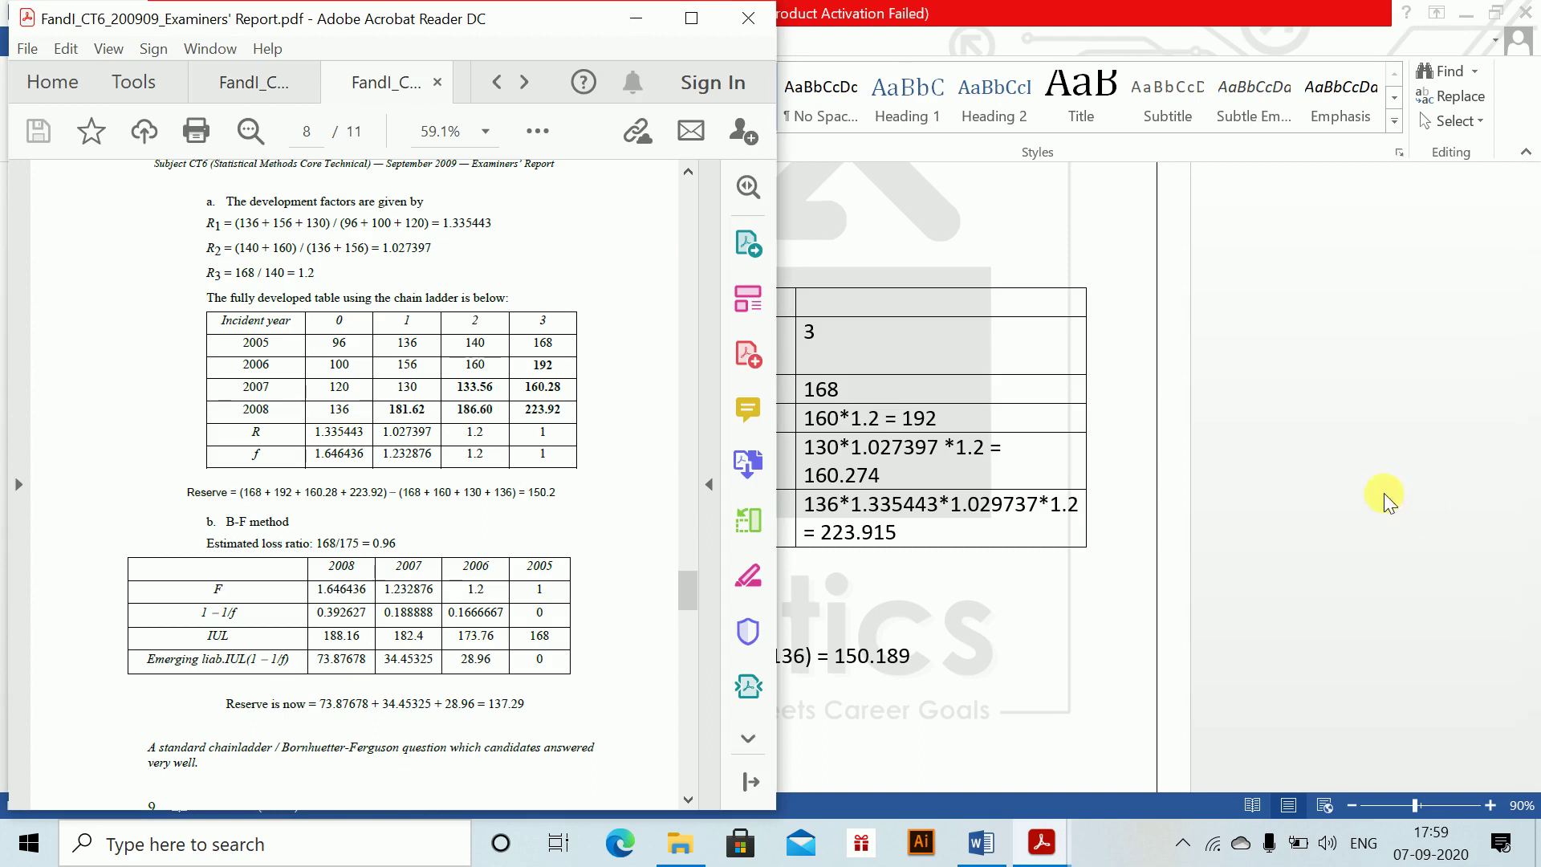
pyautogui.click(1057, 235)
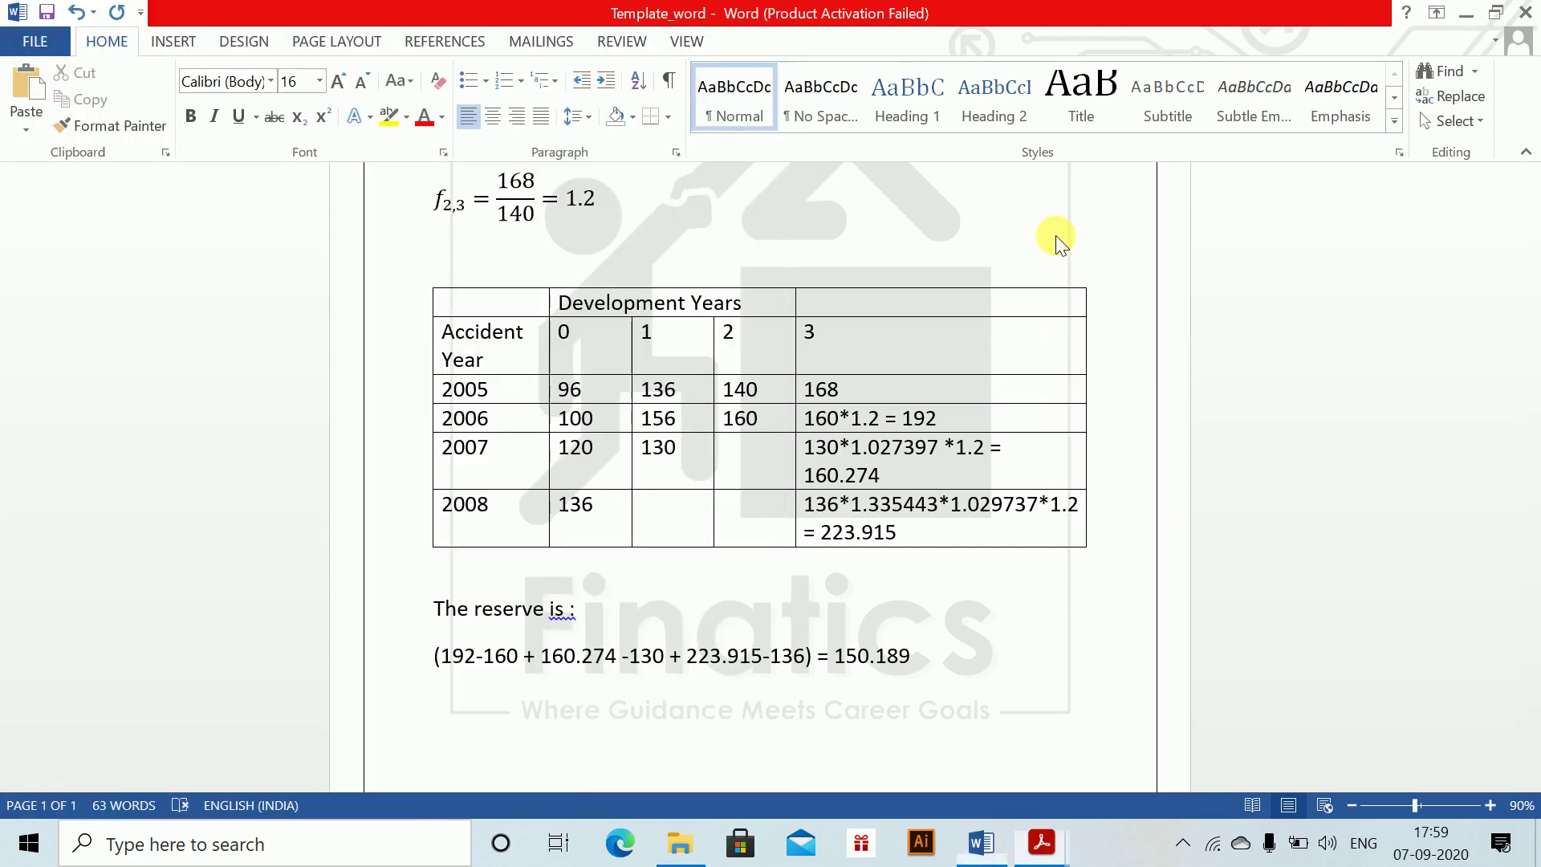
pyautogui.press('super')
pyautogui.press('super')
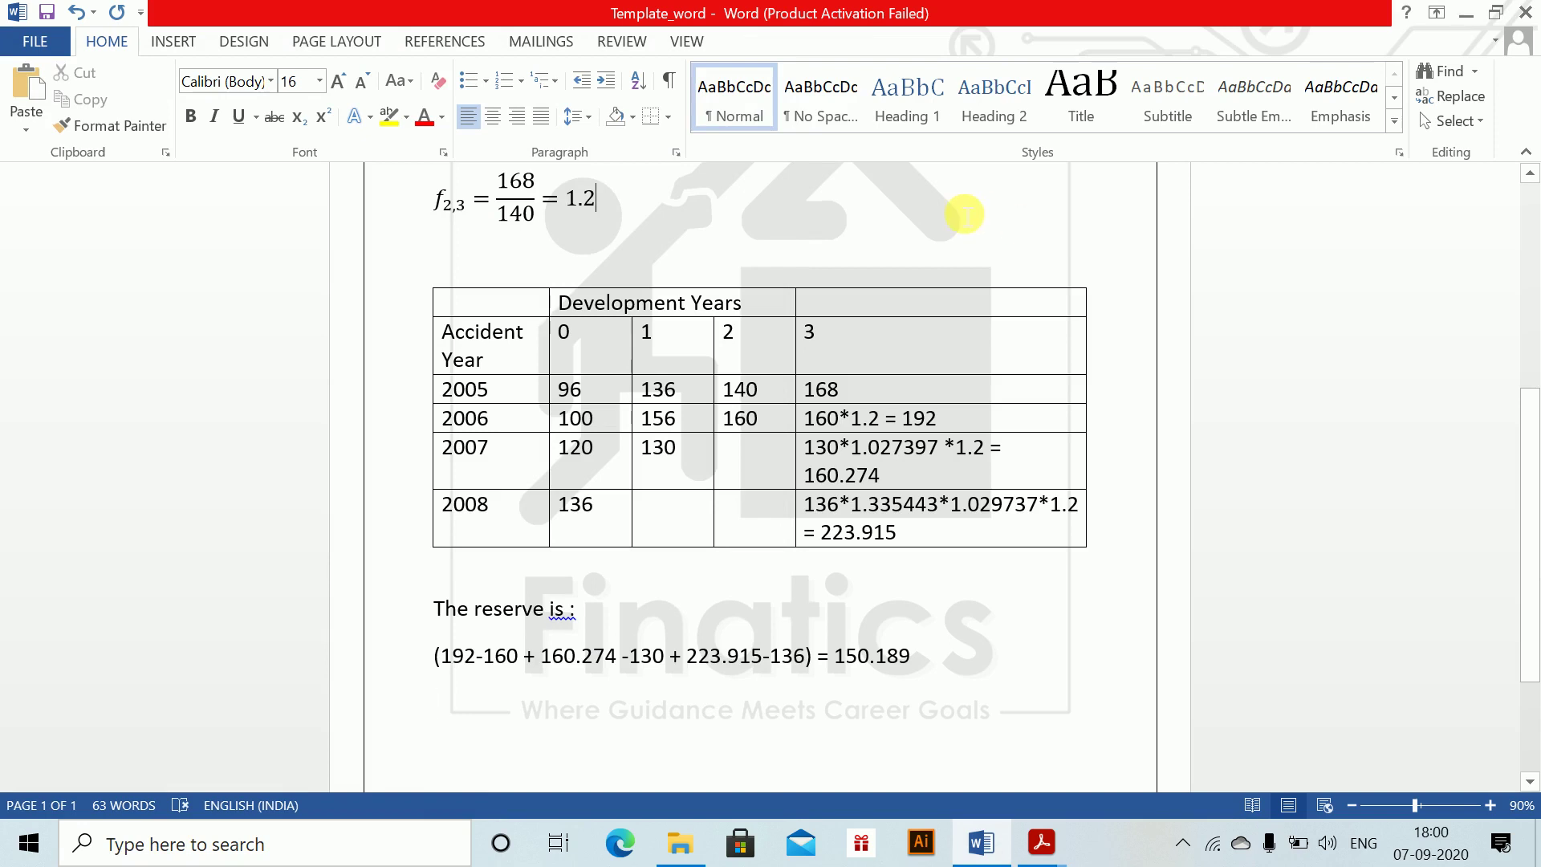
pyautogui.press('super+Right')
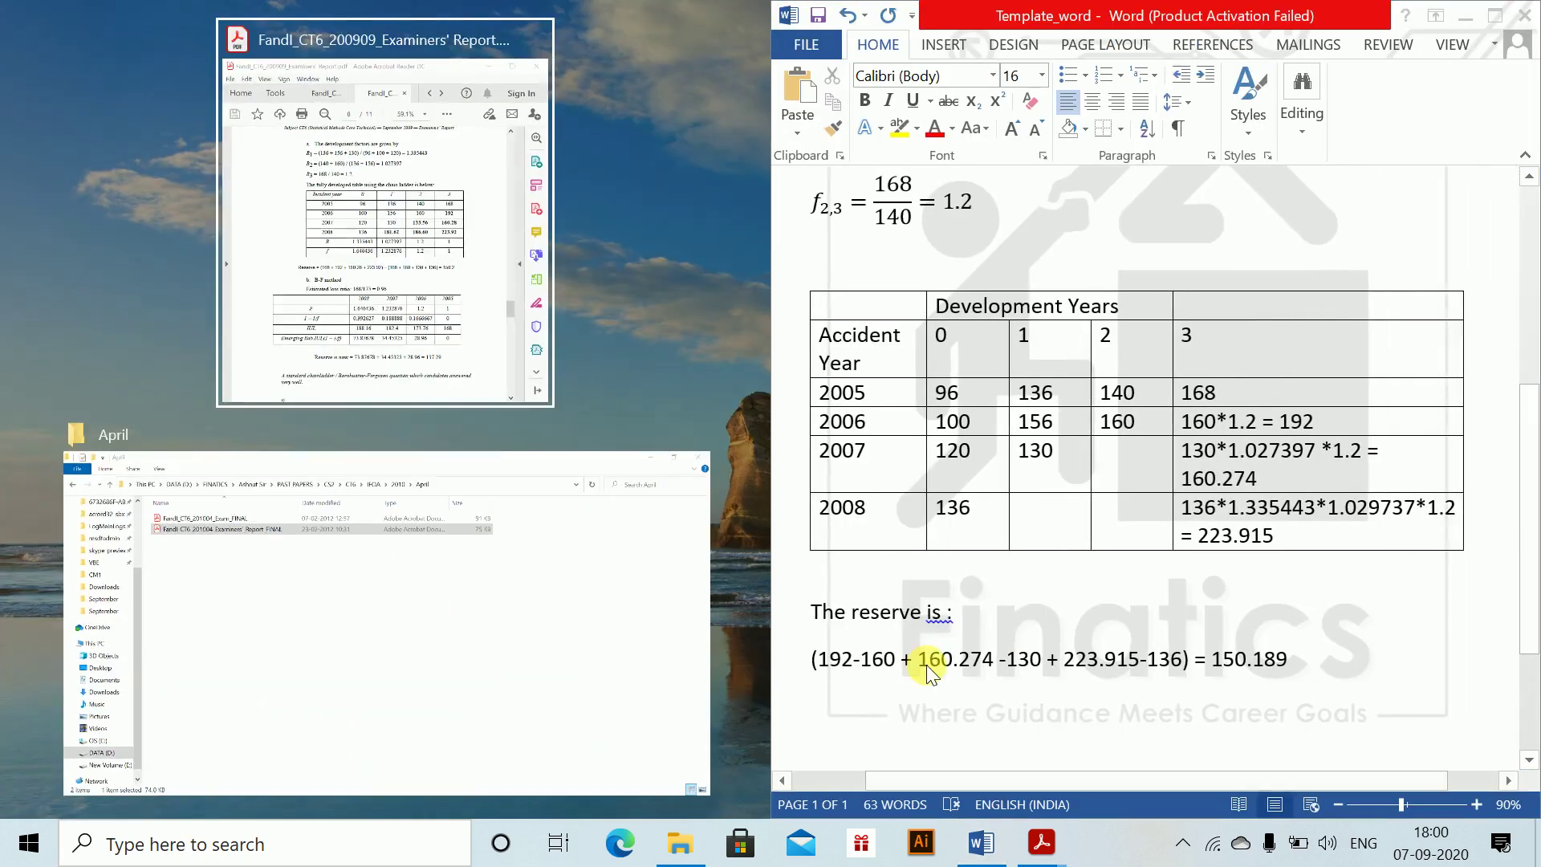
pyautogui.click(258, 321)
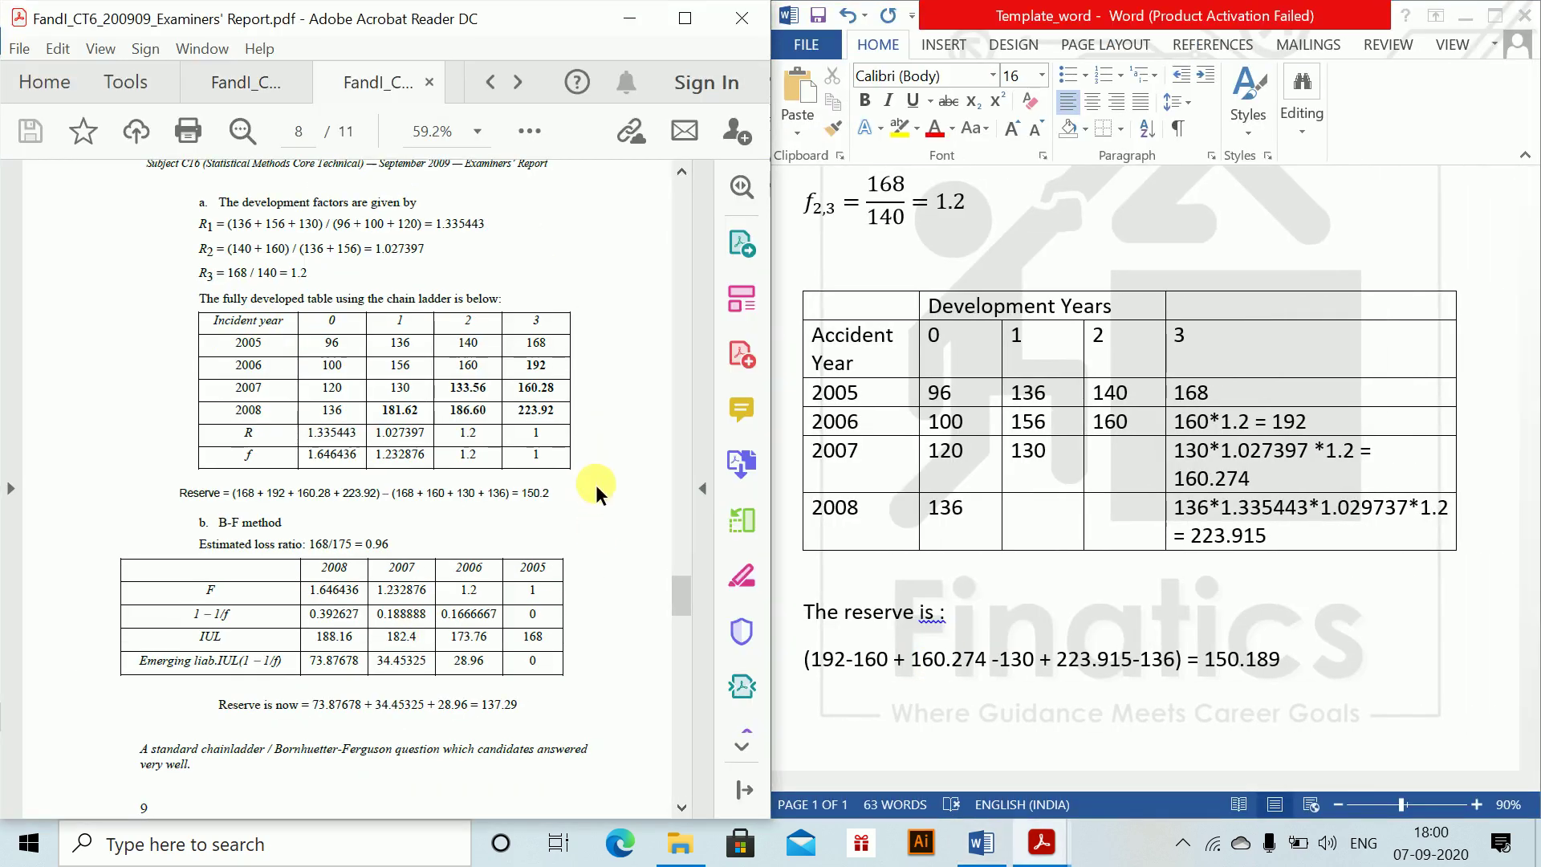
# - Start part "(b)" in the Word document, leaving one blank line below the reserve calculation
pyautogui.click(1319, 655)
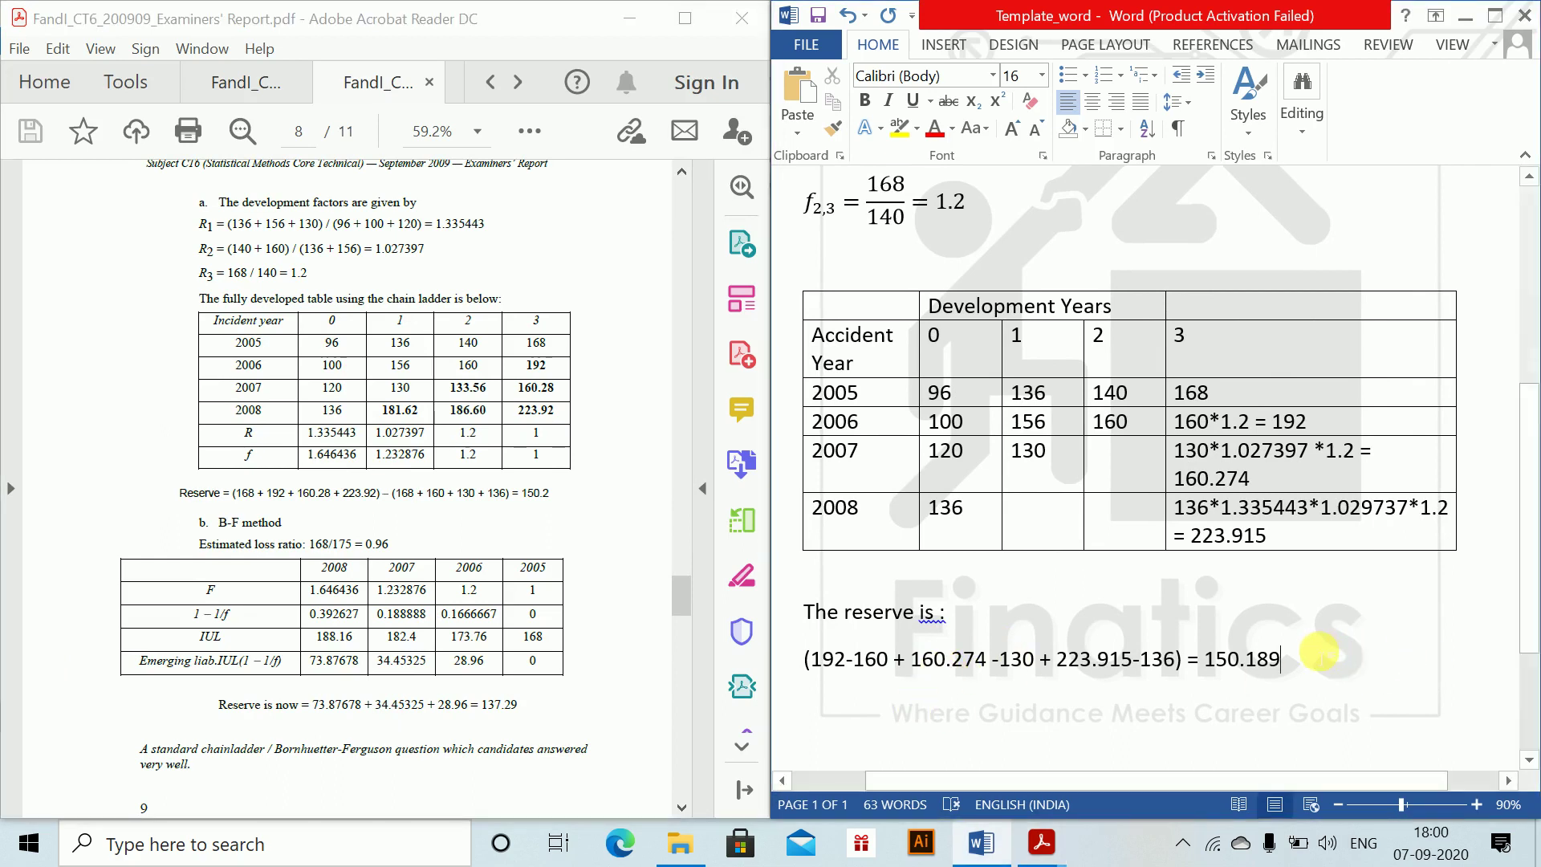
pyautogui.press('Return')
pyautogui.press('Return')
pyautogui.write('(b)')
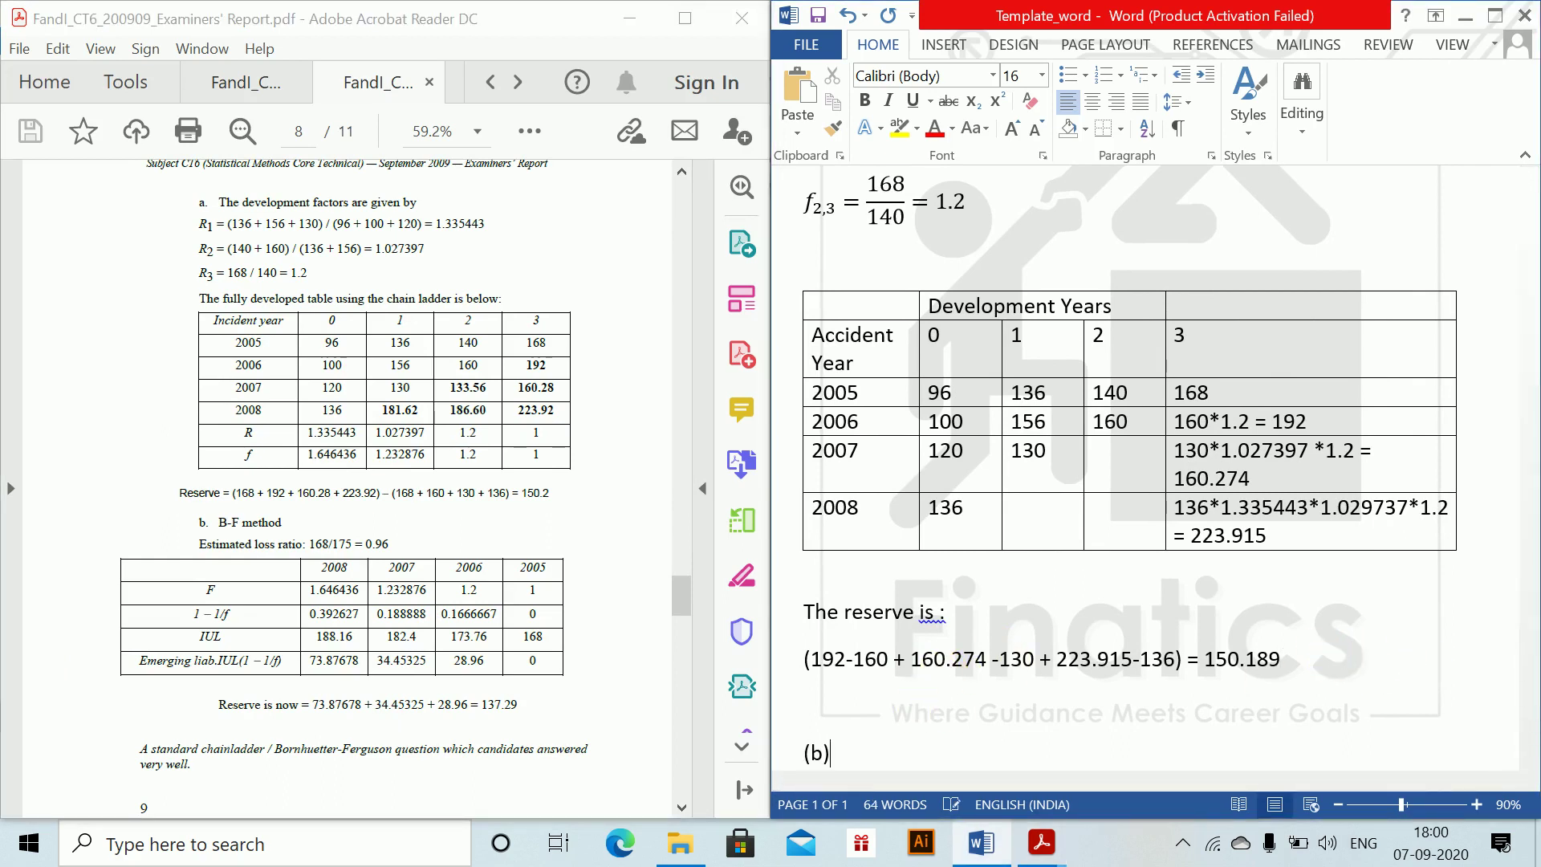
# - Below "(b)", add the line "B_F Method" and start a new line under it
pyautogui.press('Return')
pyautogui.write('B_F ')
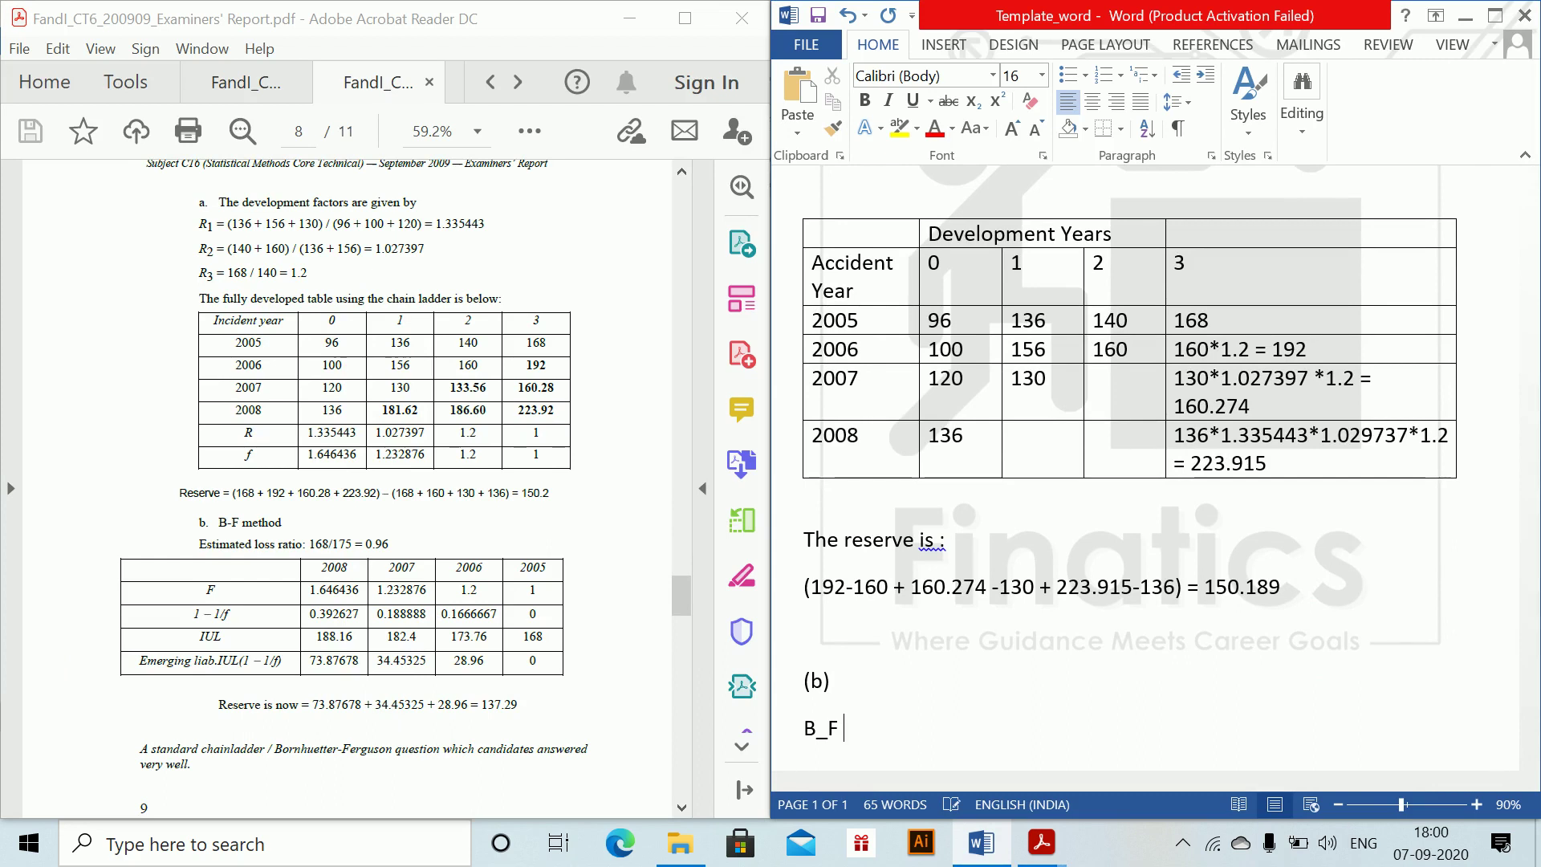
pyautogui.write('Method')
pyautogui.press('Return')
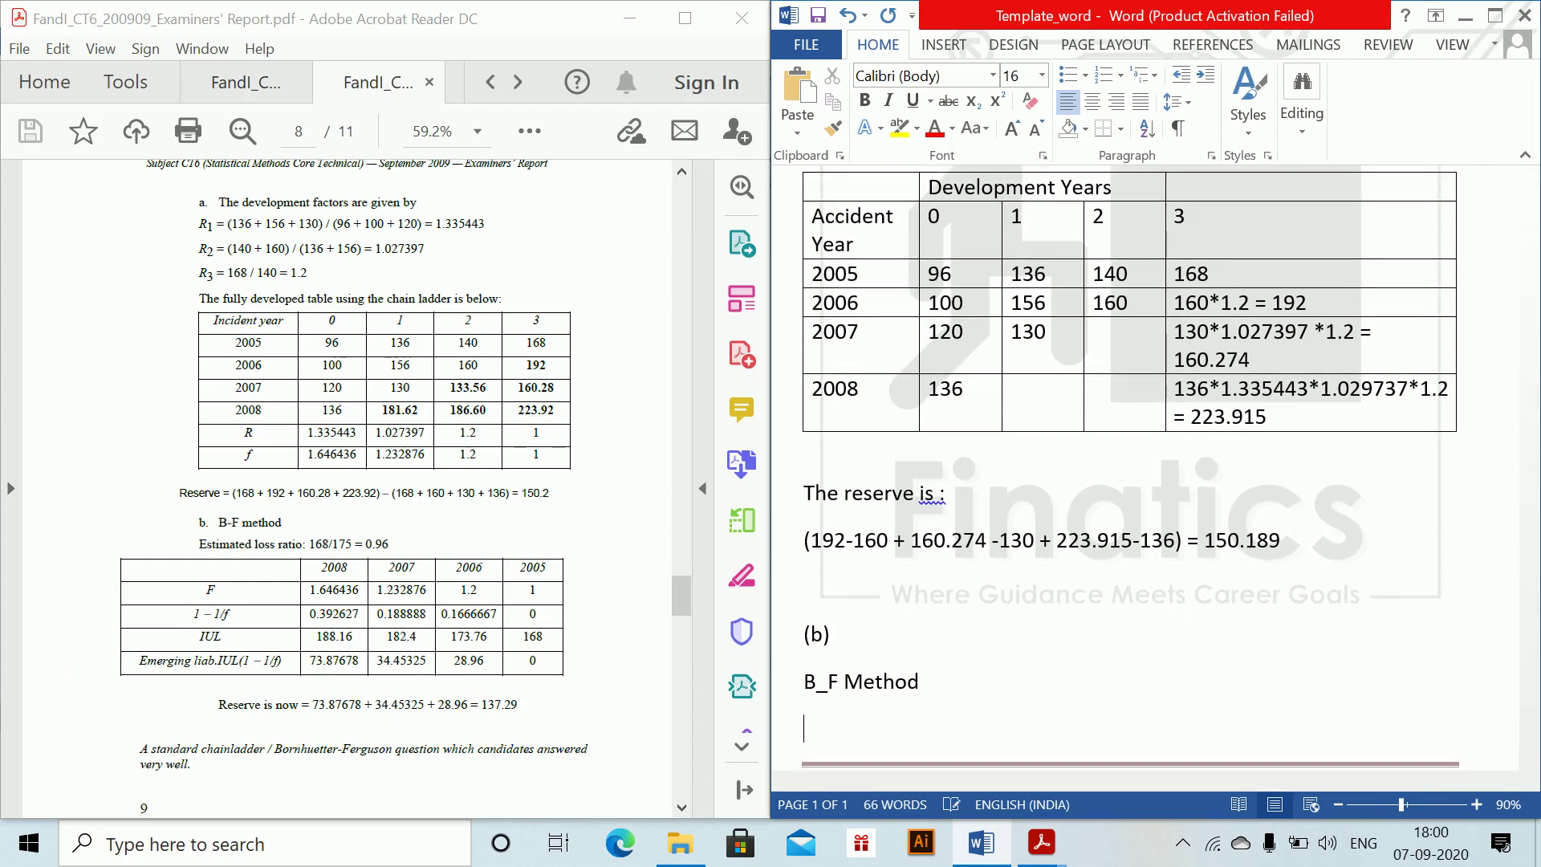
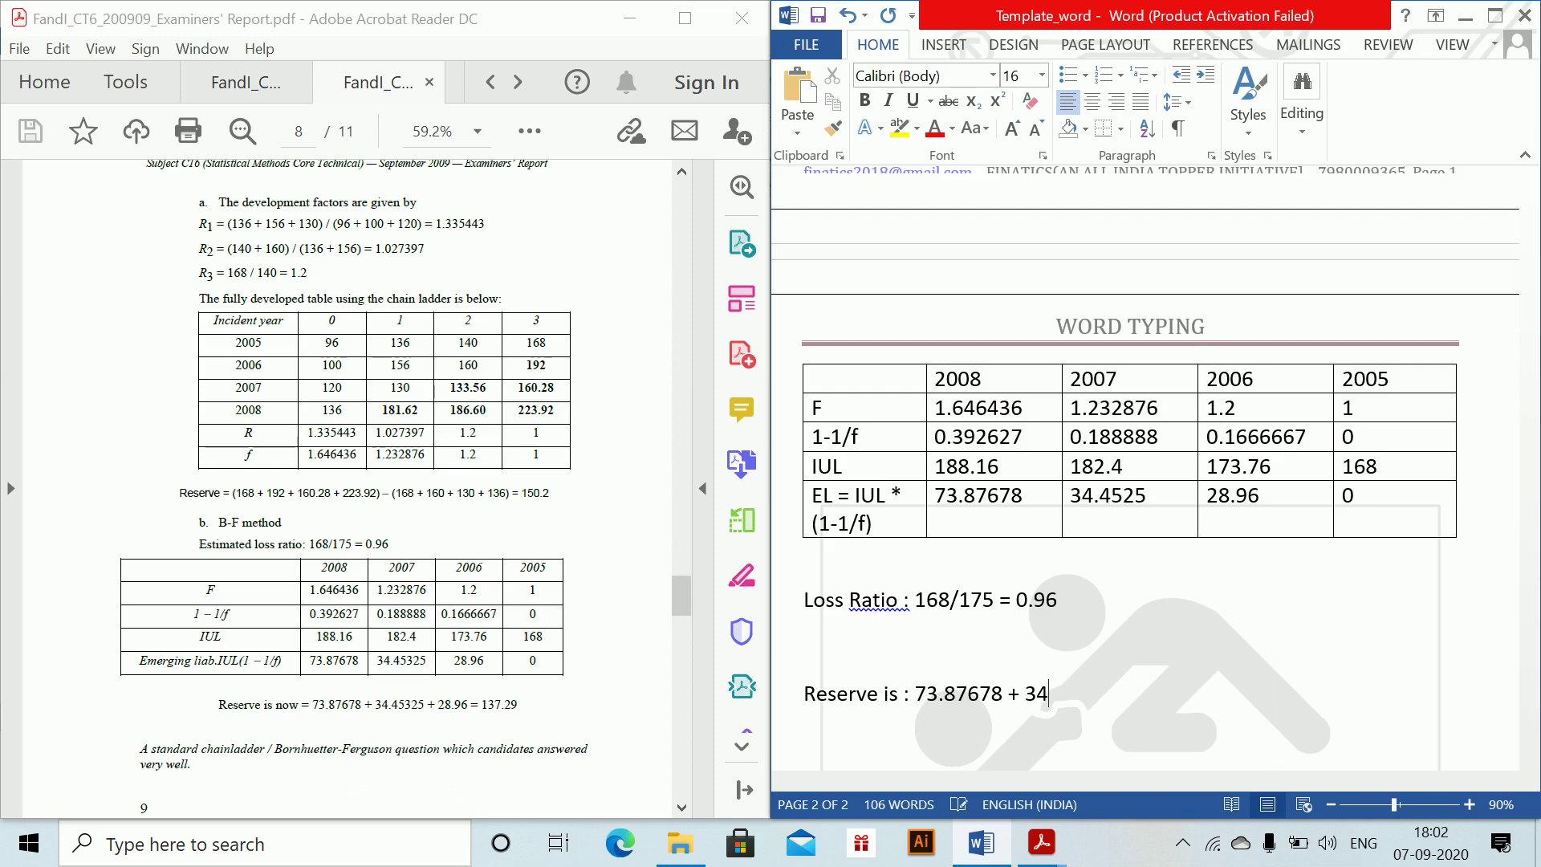
# - Complete the reserve line so that it reads "Reserve is : 73.87678 + 34.4525 + 28.96 = 137.29"
pyautogui.write('4525')
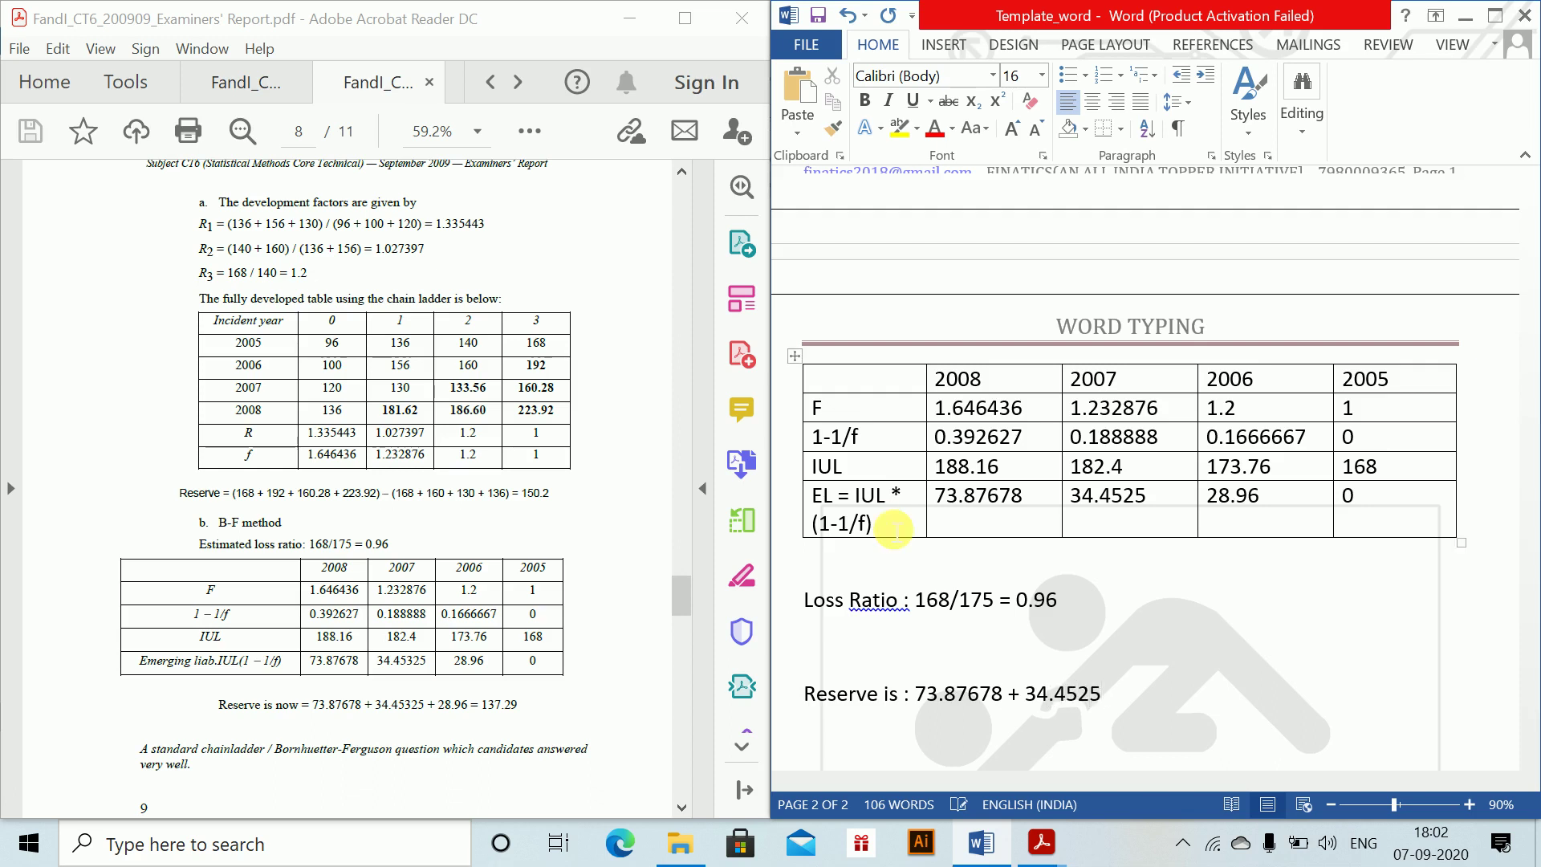
pyautogui.write(' + 289')
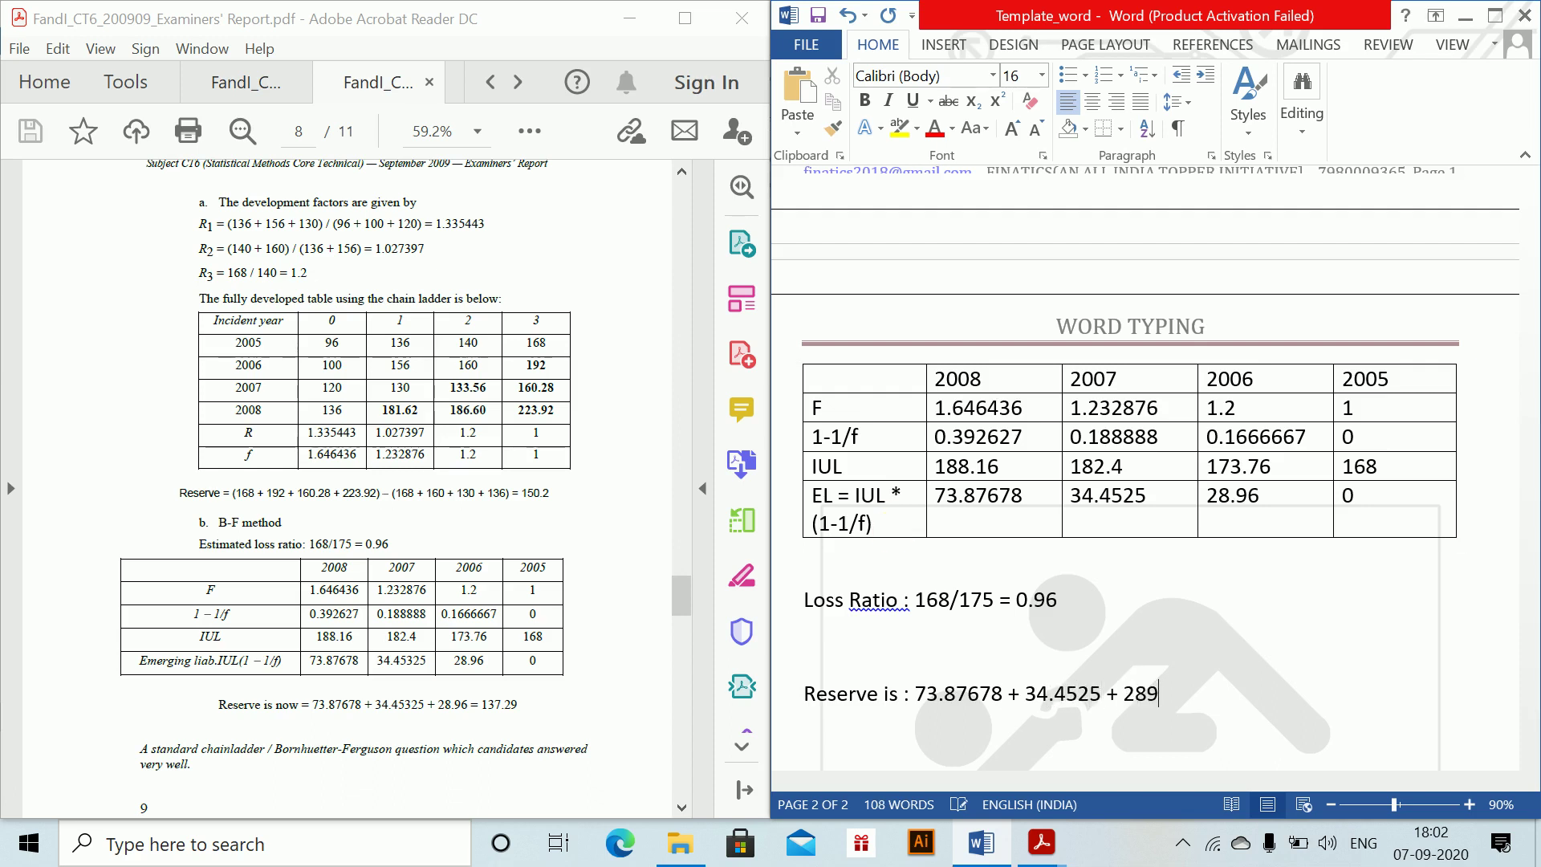
pyautogui.press('BackSpace')
pyautogui.write('.96 = 137.29')
pyautogui.press('Return')
# - In Adobe Acrobat Reader, switch from the Examiners' Report to FandI_CT6_201004_Exam_FINAL.pdf and show question 8 on page 5
pyautogui.click(600, 372)
pyautogui.scroll(-1, 600, 373)
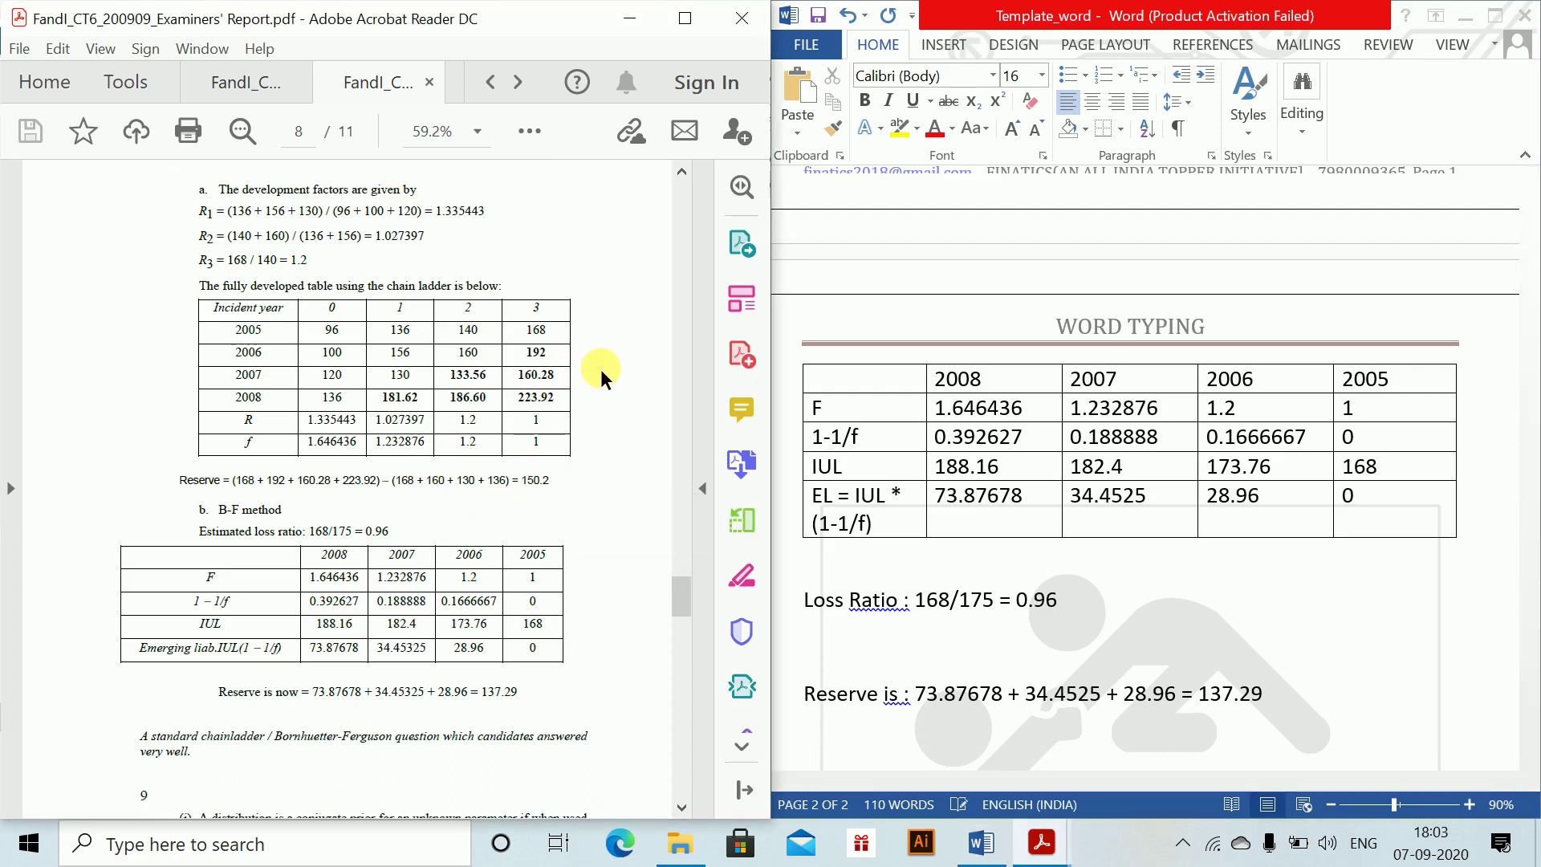
pyautogui.scroll(-5, 600, 369)
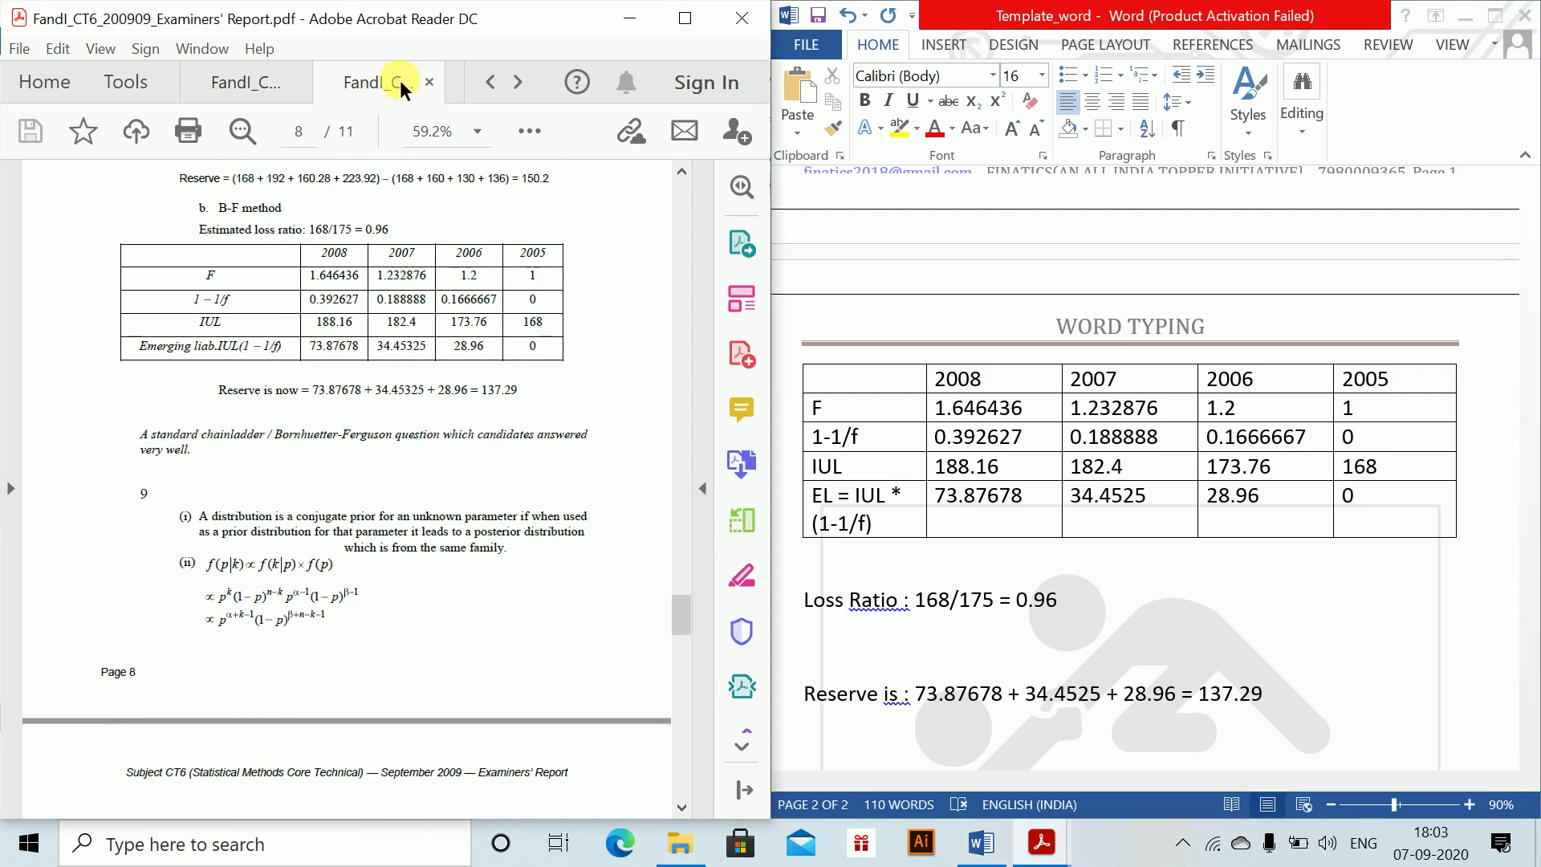
pyautogui.click(519, 84)
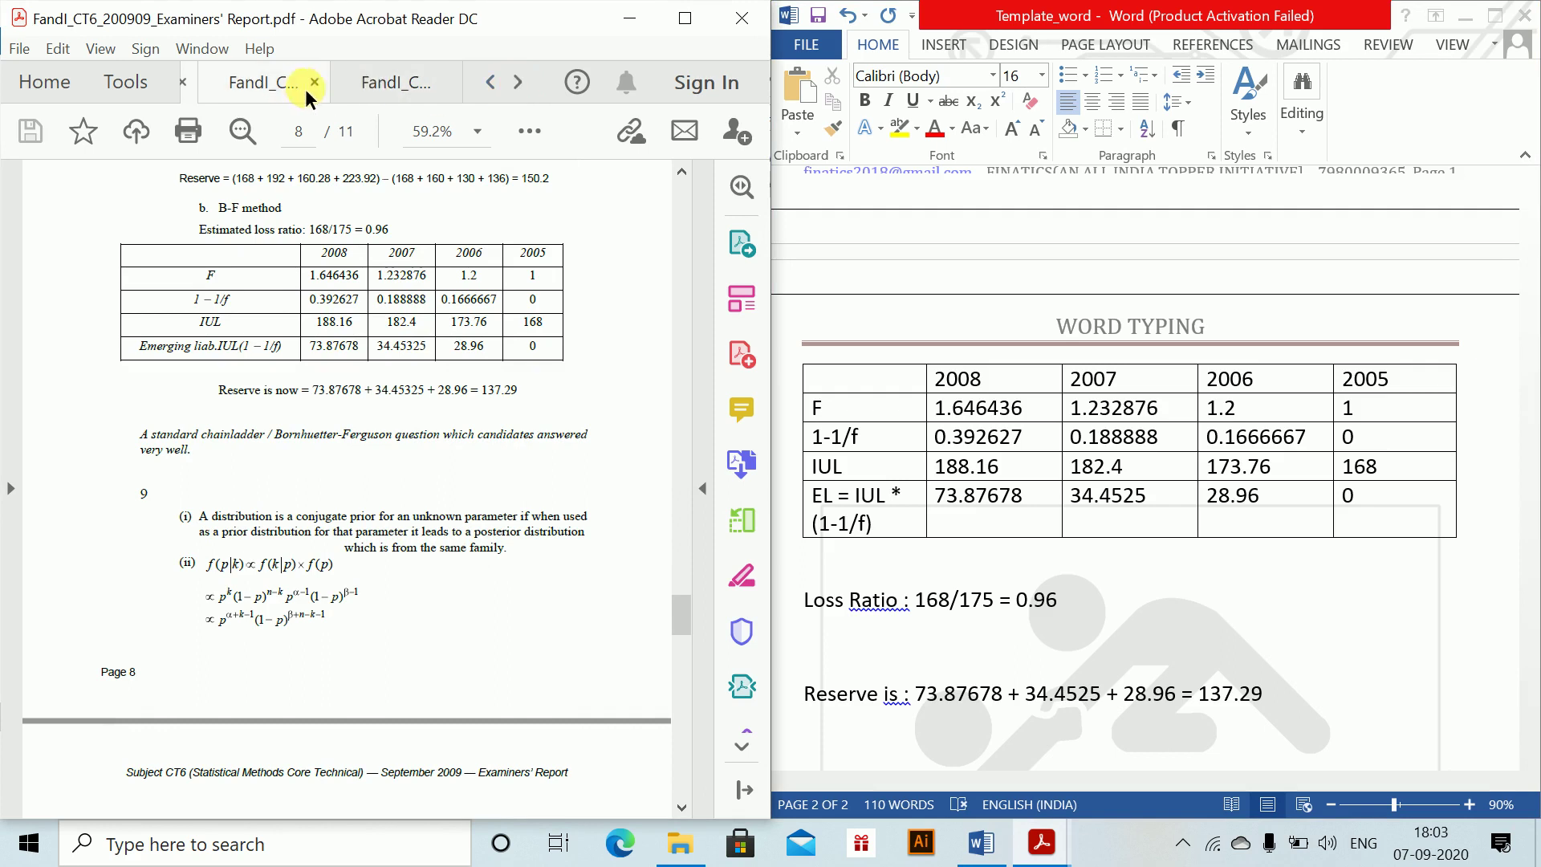
pyautogui.click(255, 83)
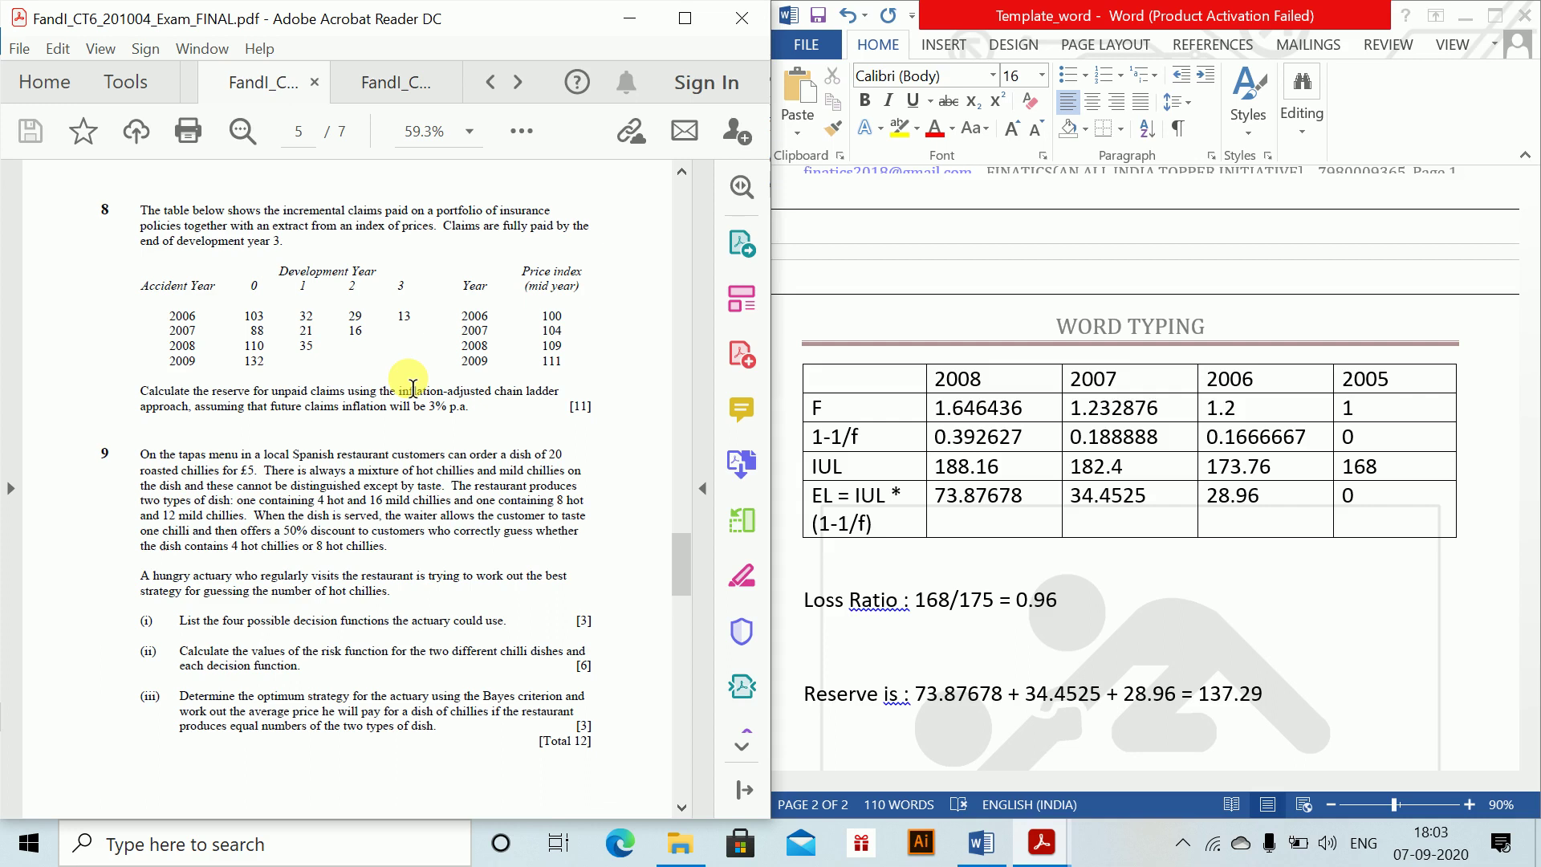
# - In the Word document, start a new page after the reserve line and head it "Question 2."
pyautogui.click(860, 742)
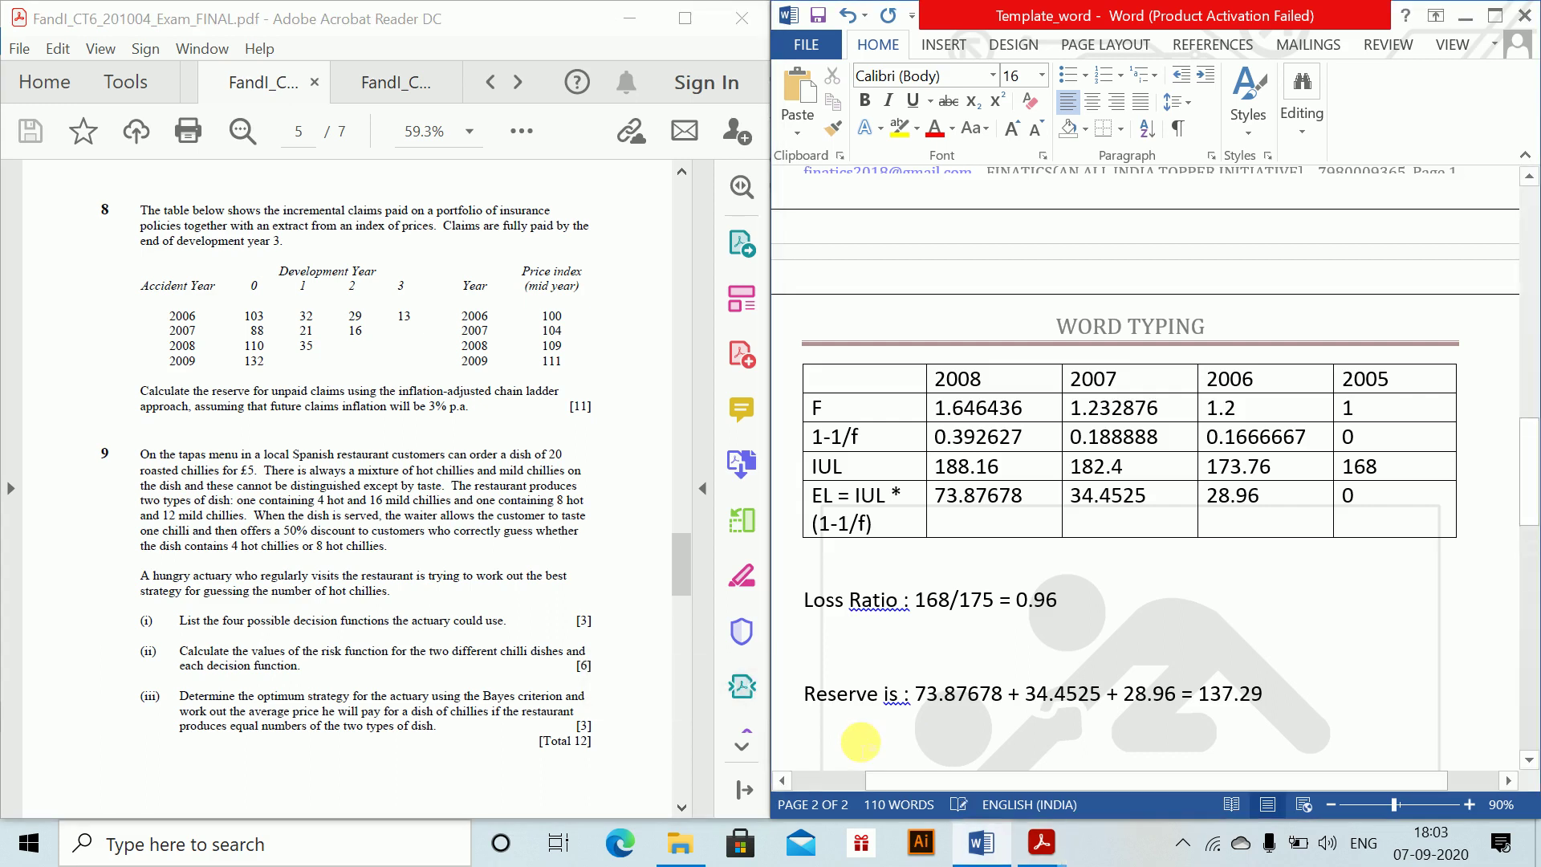
pyautogui.hotkey('ctrl', 'Return')
pyautogui.write('Quest')
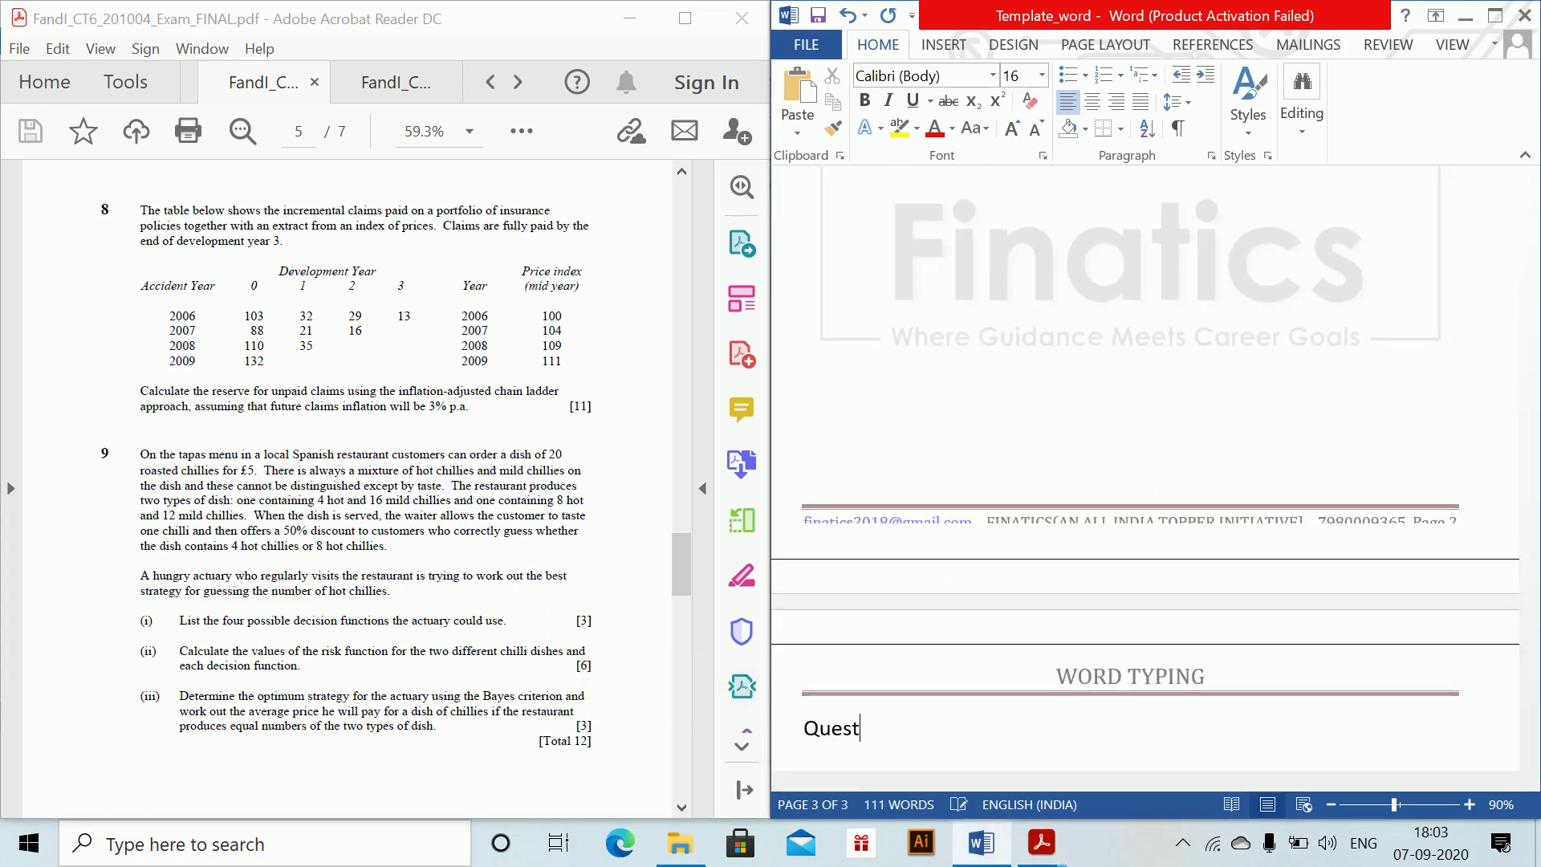
pyautogui.write('ion 2.')
pyautogui.press('Return')
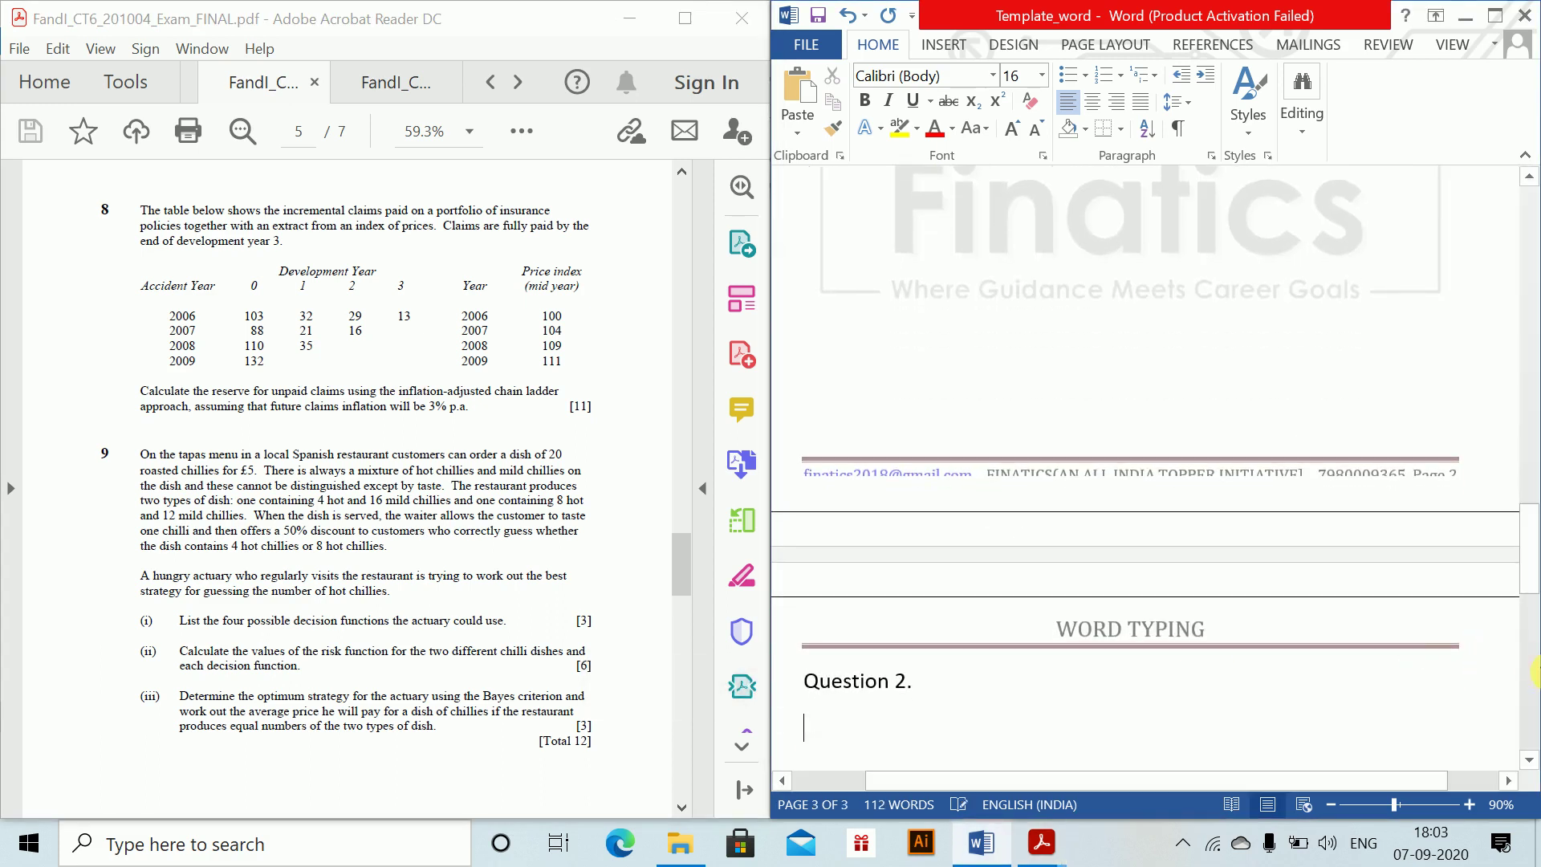
pyautogui.moveTo(1528, 523); pyautogui.dragTo(1529, 580)
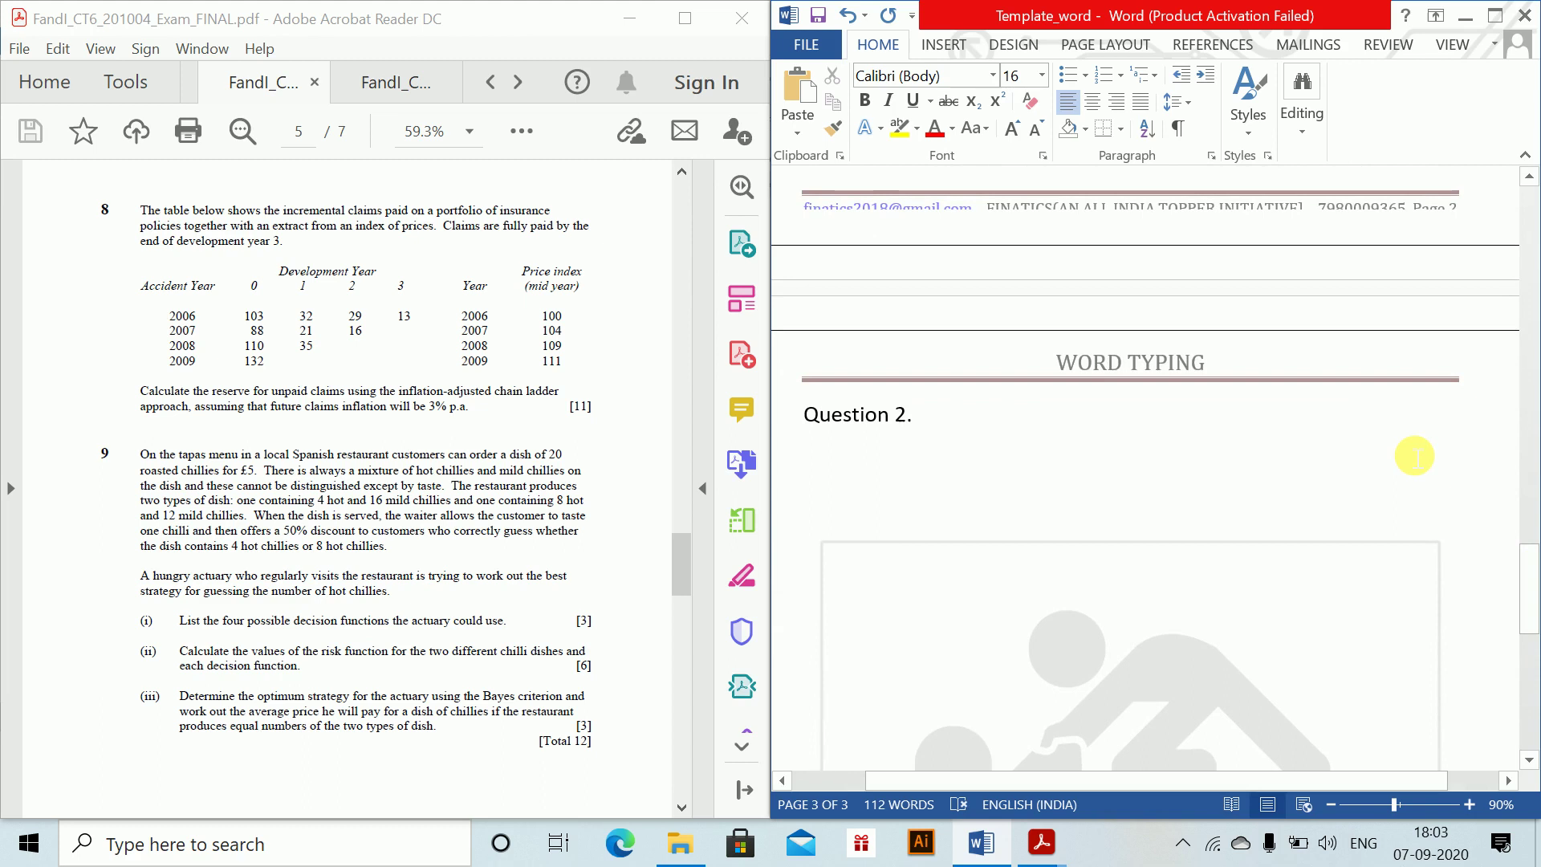
# - Below the heading, write "Adjsuting the incremental data for past inflation to obtain the the figures in 2009."
pyautogui.write('Ad')
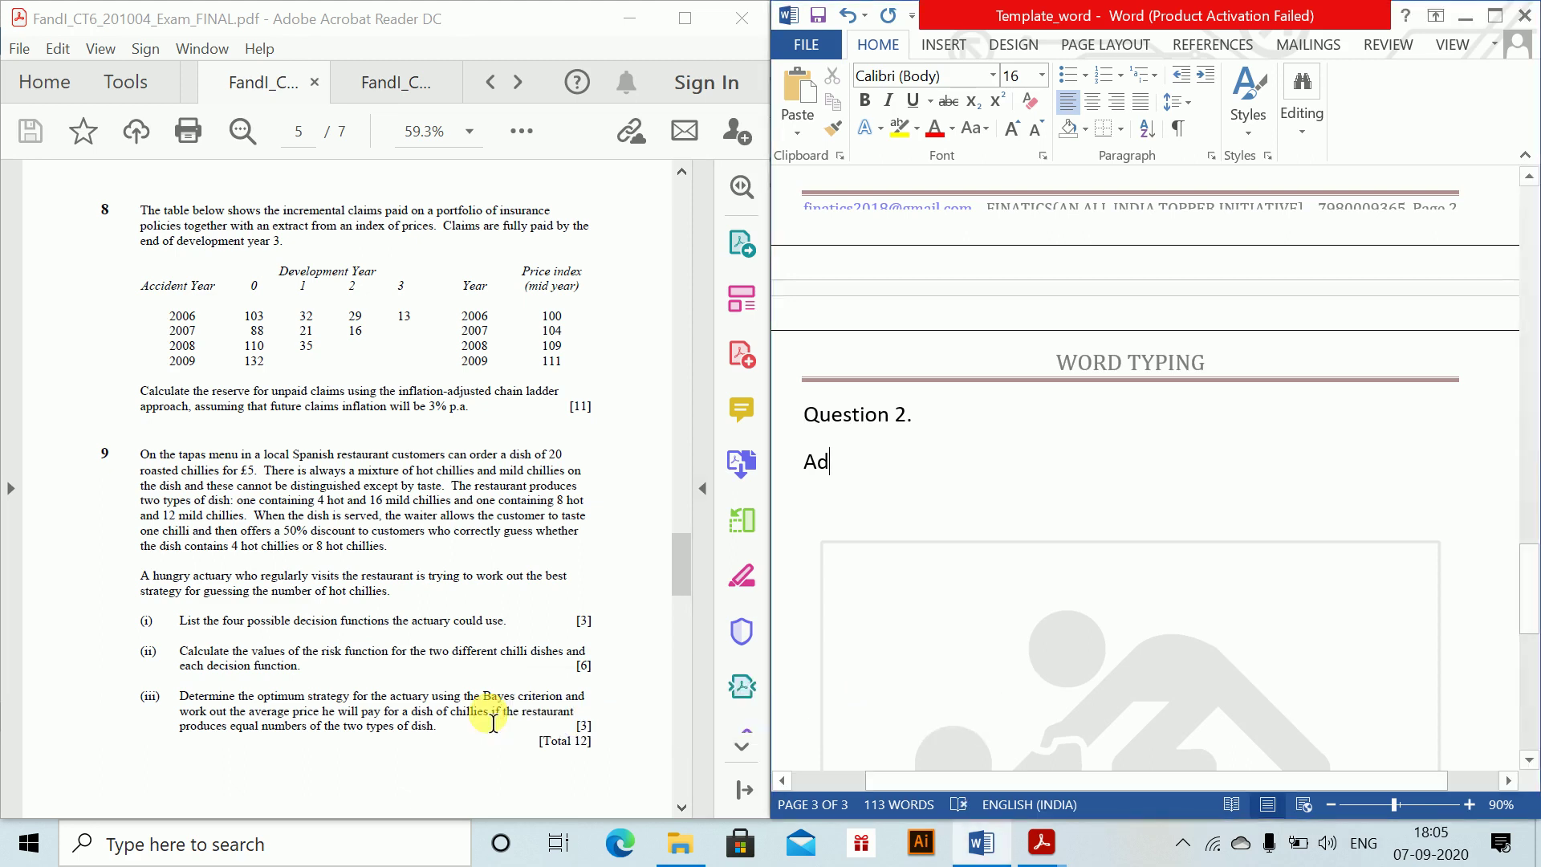
pyautogui.write('jsuting ')
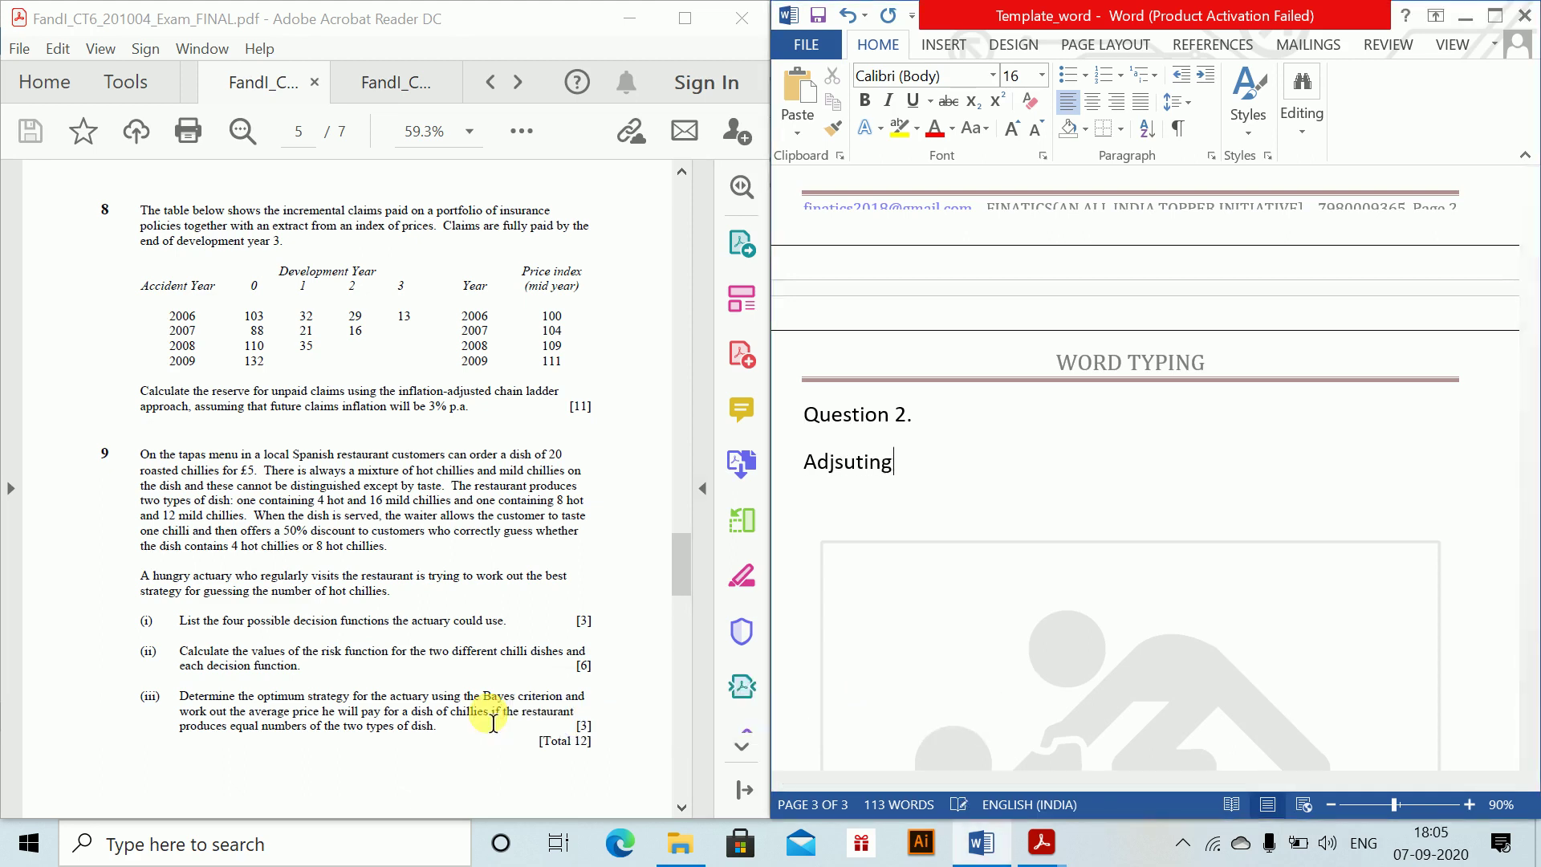
pyautogui.write('the incrementa')
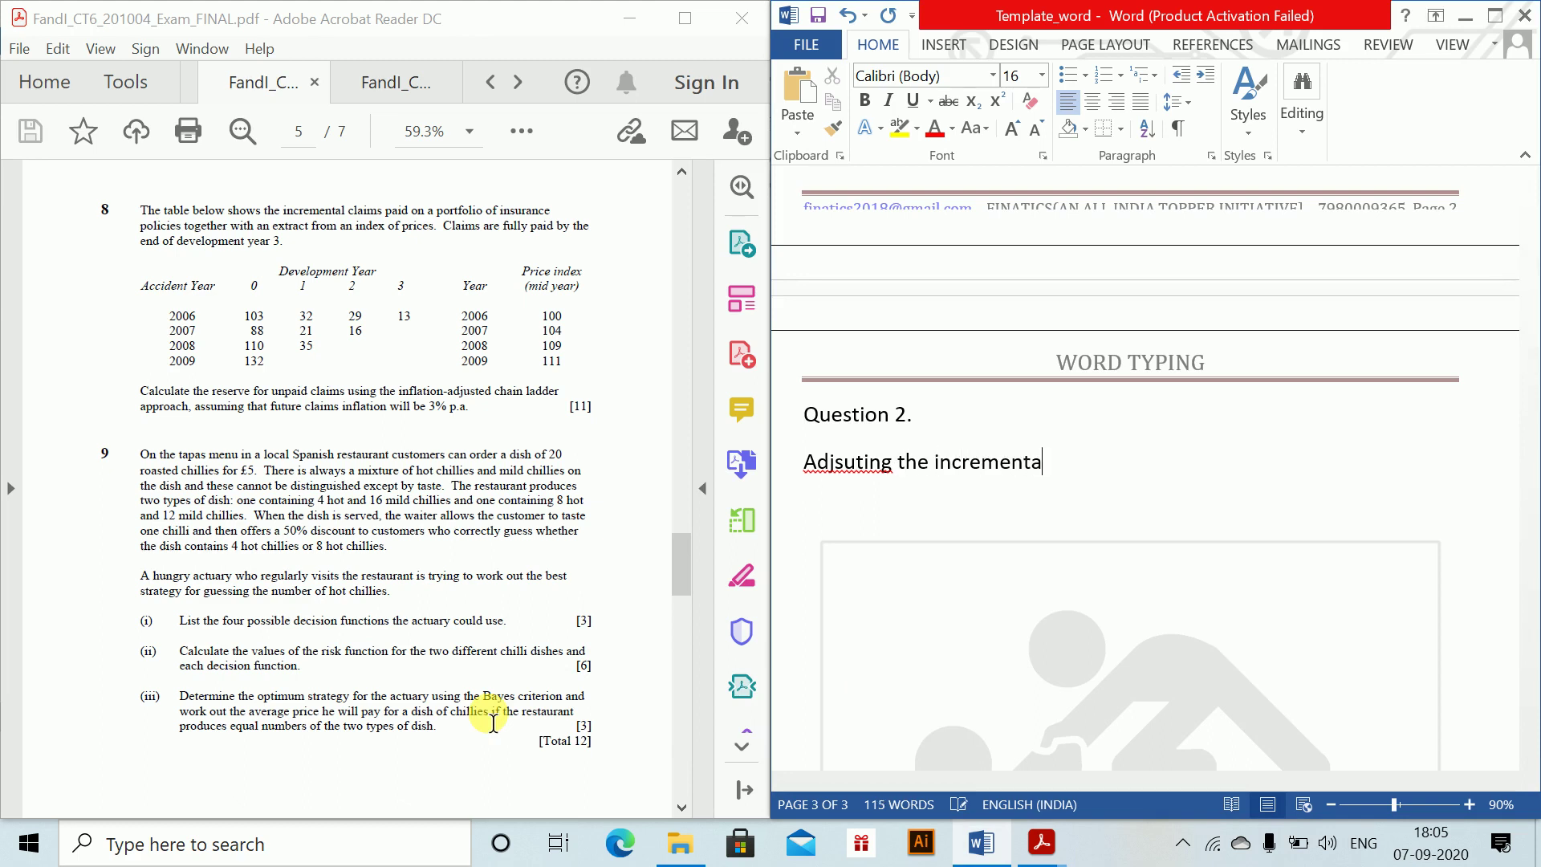
pyautogui.write('l data for past infat')
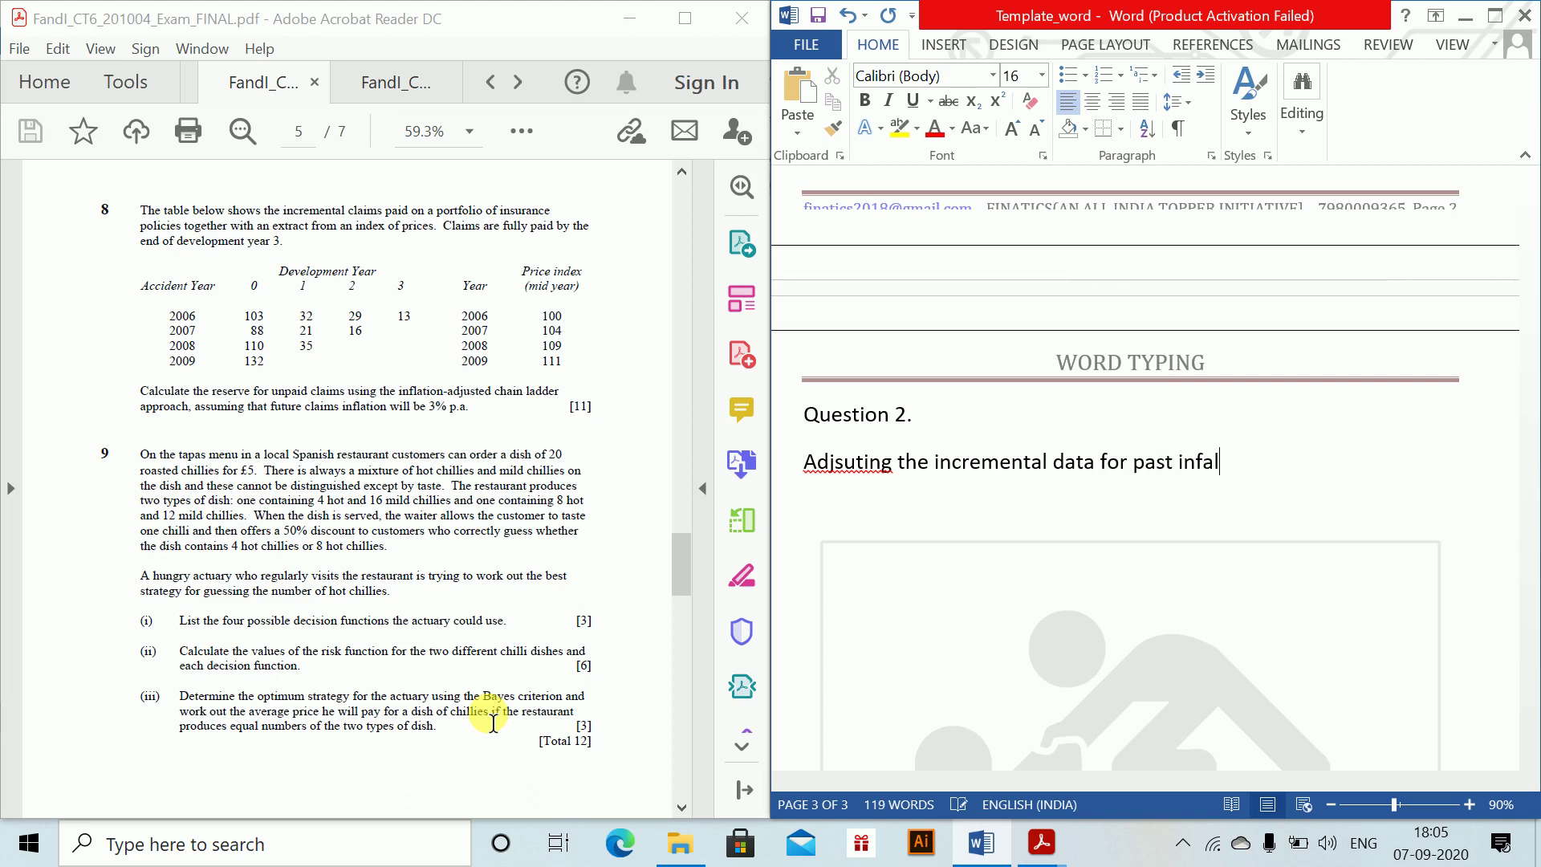
pyautogui.press('BackSpace')
pyautogui.press('BackSpace')
pyautogui.write('lation to obtain ')
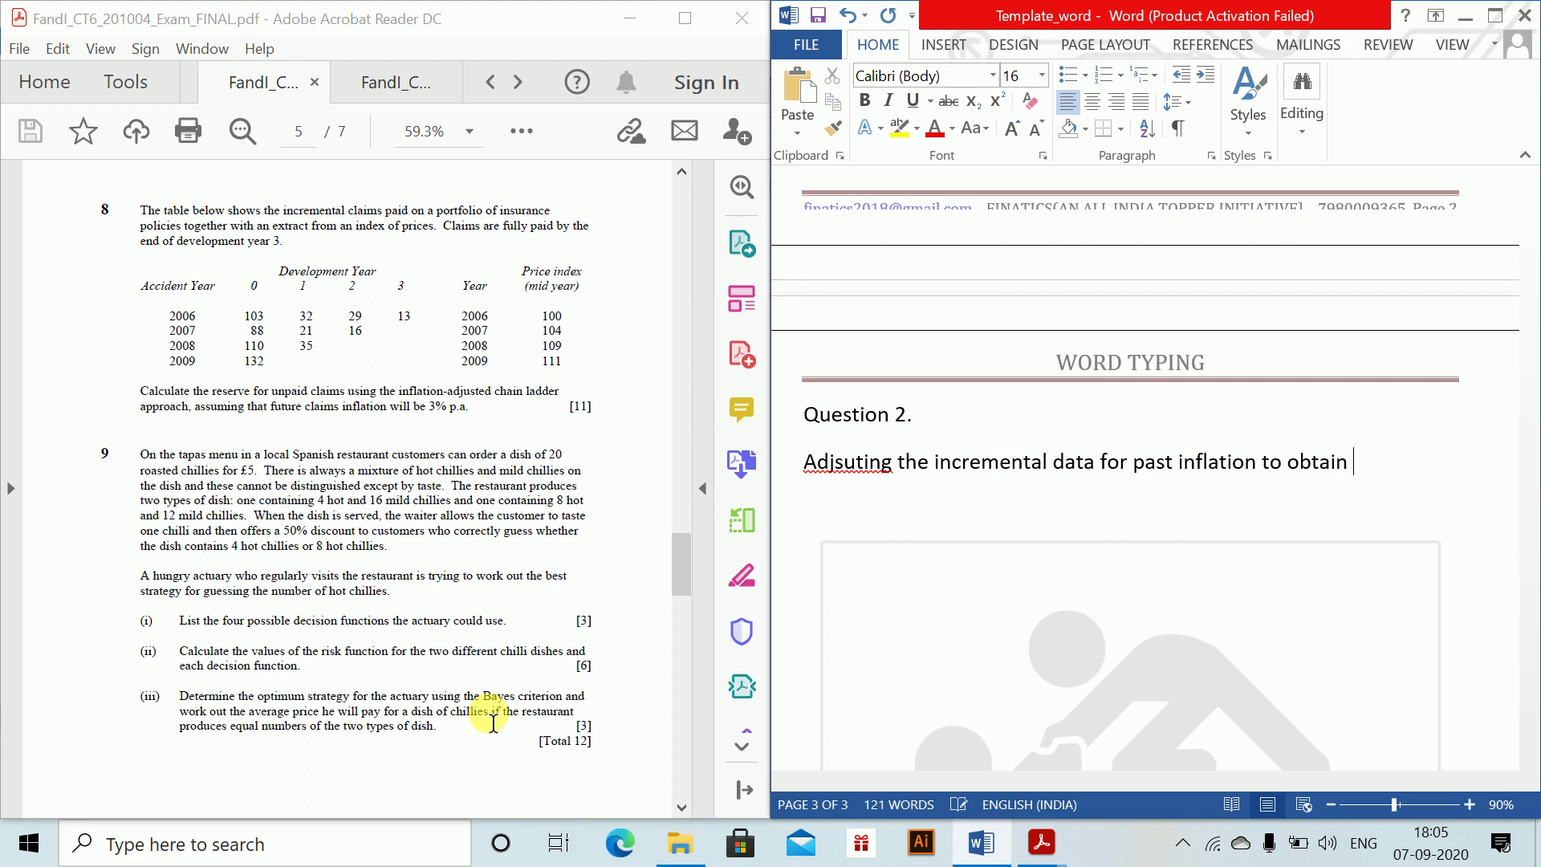
pyautogui.write('the thef')
pyautogui.press('BackSpace')
pyautogui.write('figi')
pyautogui.press('BackSpace')
pyautogui.write('u')
pyautogui.press('BackSpace')
pyautogui.write('res in 2009.')
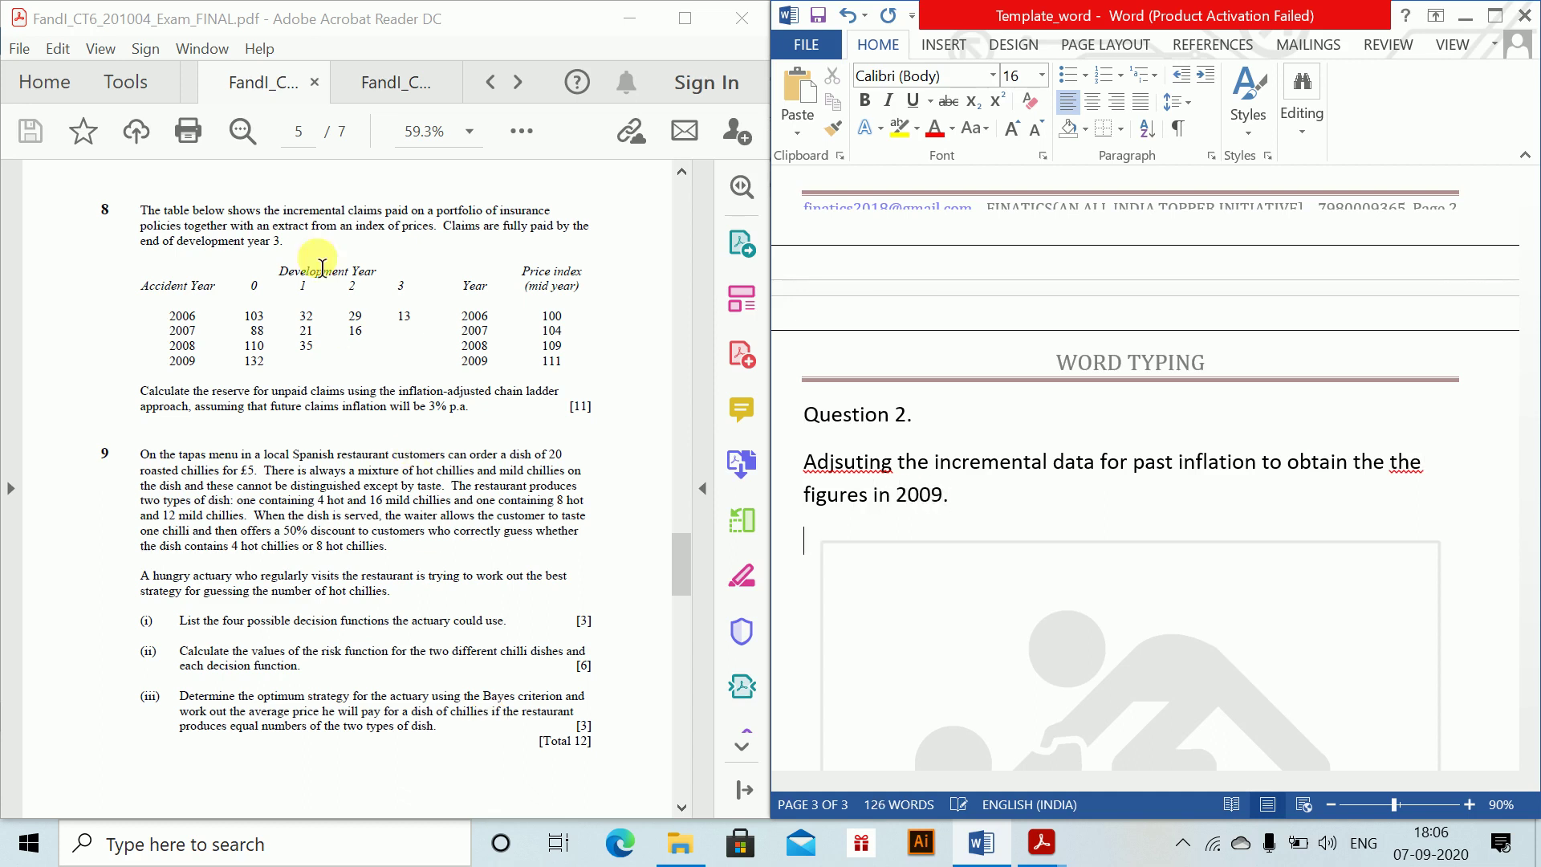
# - Insert a table with six columns and five rows below the sentence
pyautogui.click(944, 44)
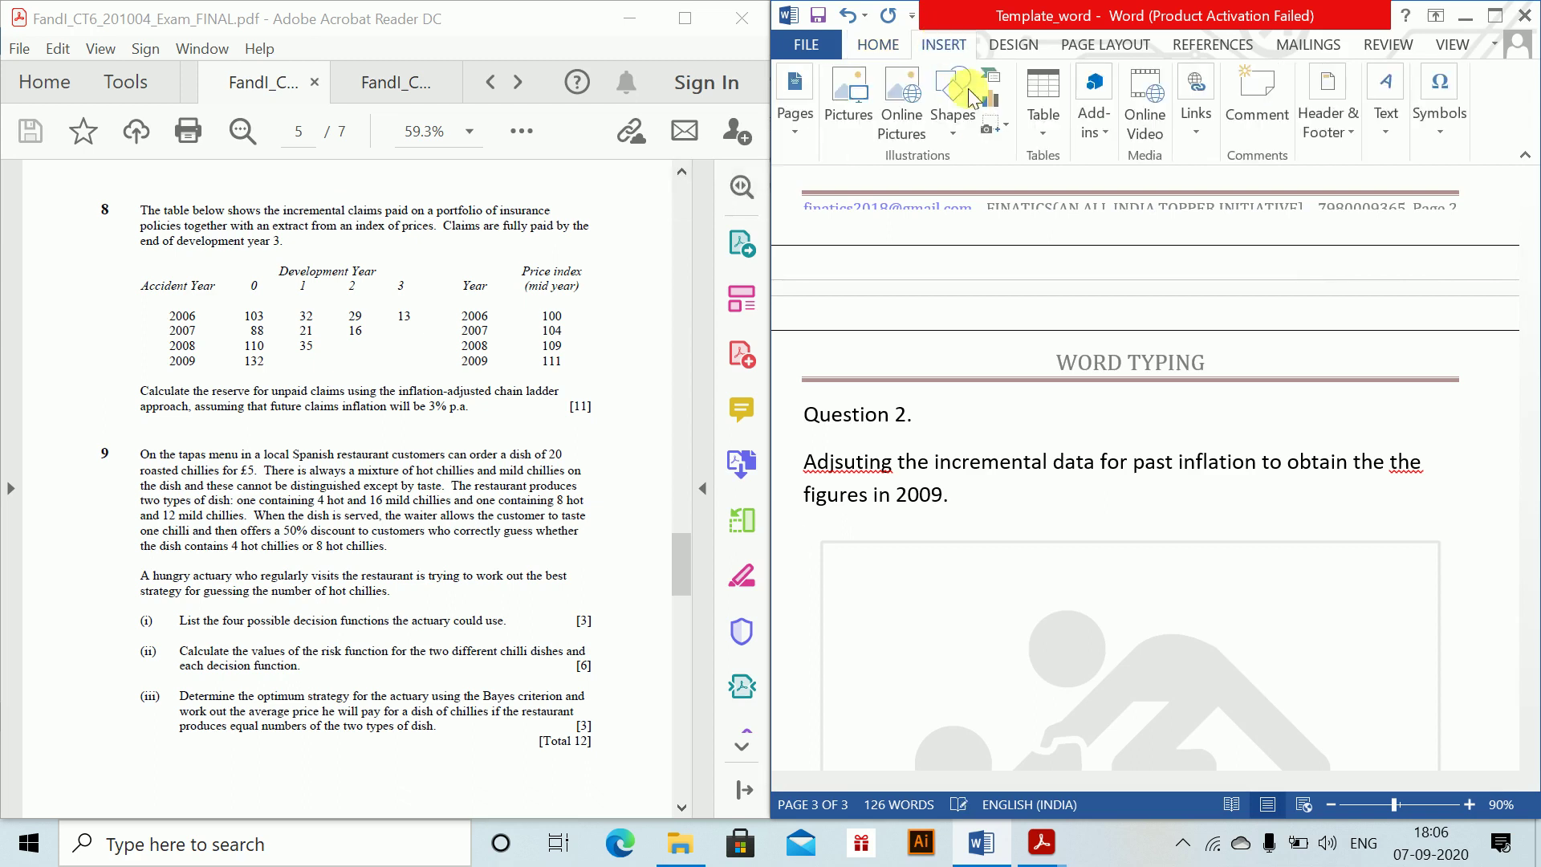
pyautogui.click(1038, 100)
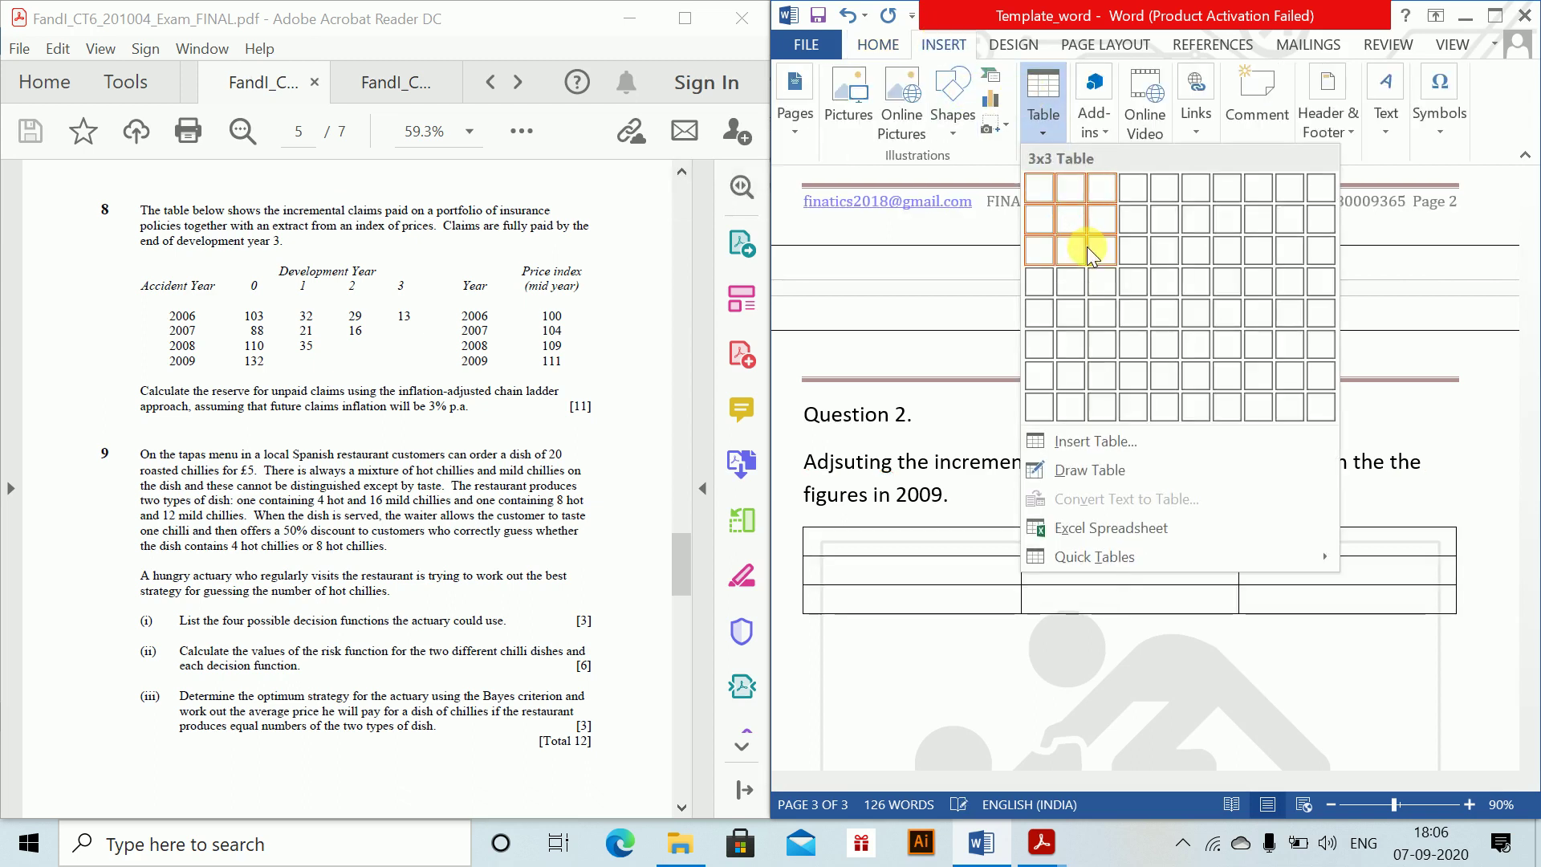
pyautogui.click(1197, 326)
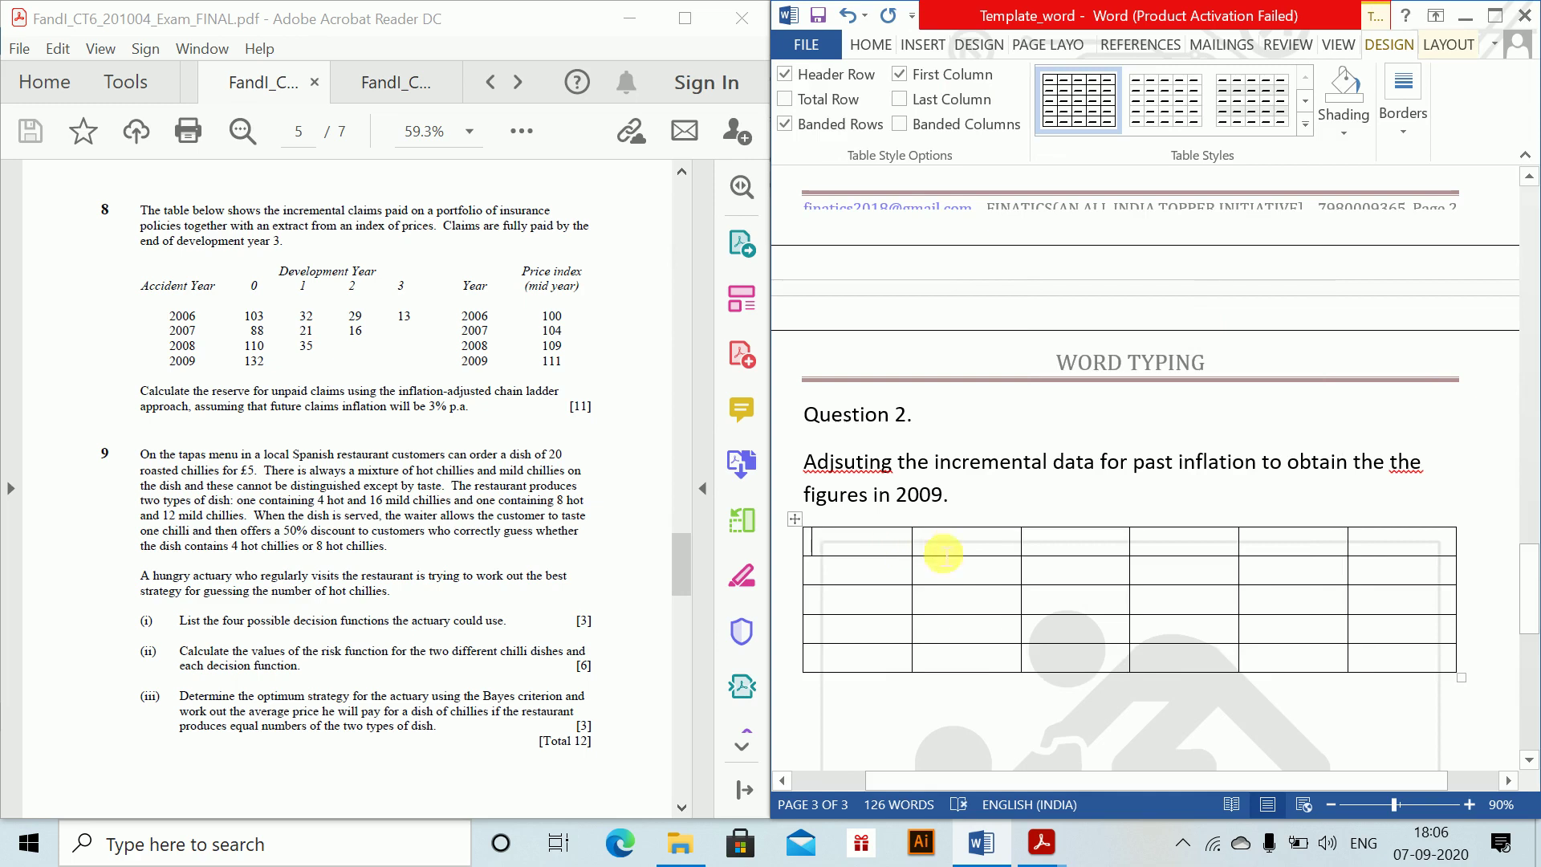
# - Merge the second to sixth cells of the table's first row into one cell
pyautogui.click(972, 555)
pyautogui.hotkey('shift', 'Right')
pyautogui.hotkey('shift', 'Right')
pyautogui.hotkey('shift', 'Right')
pyautogui.hotkey('shift', 'Right')
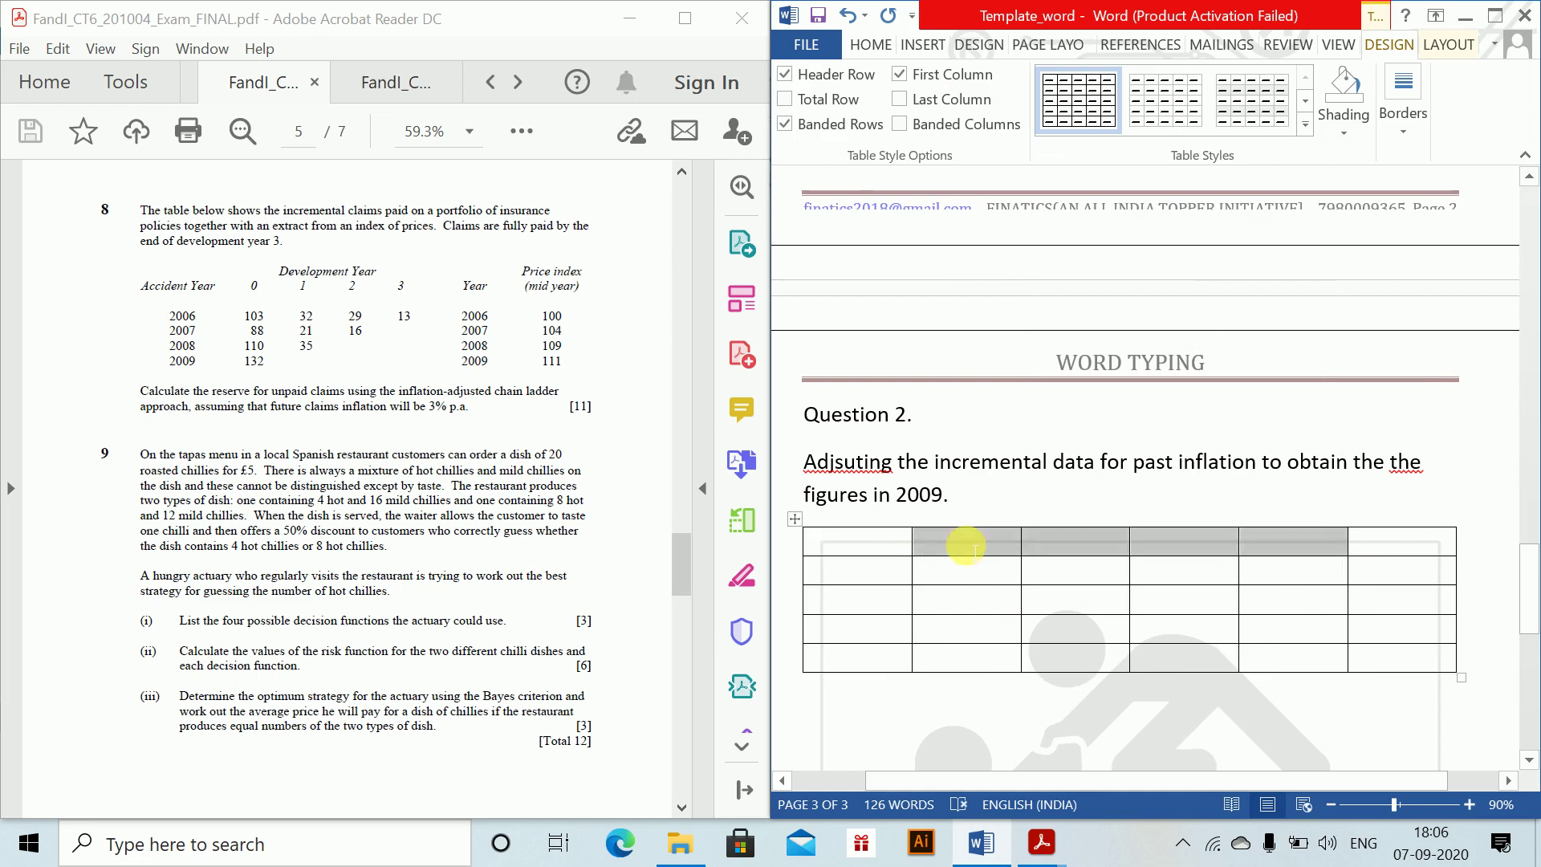
pyautogui.hotkey('shift', 'Right')
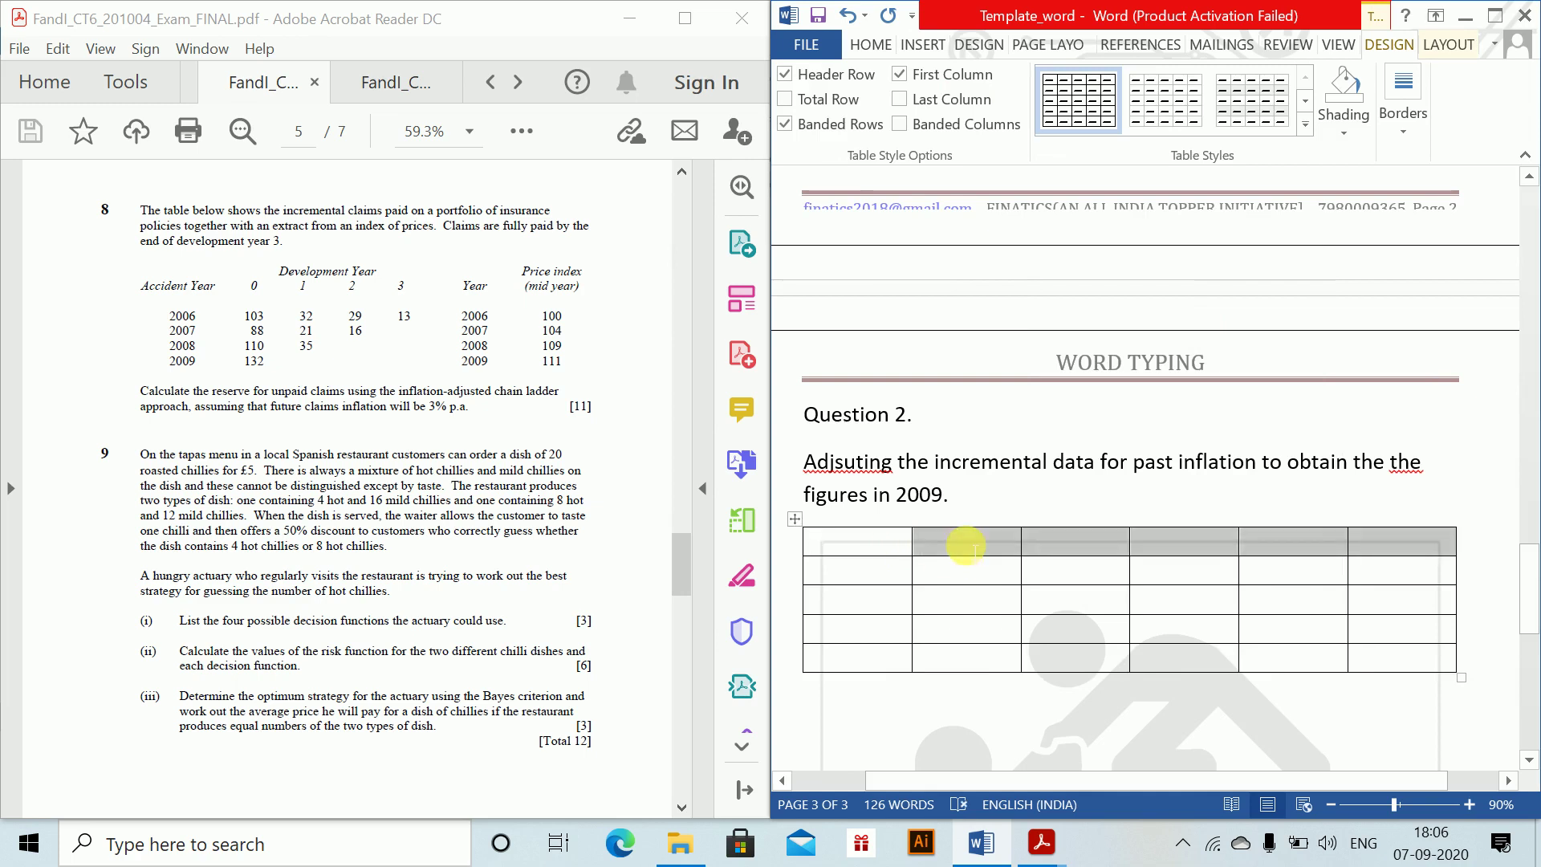
pyautogui.click(1446, 46)
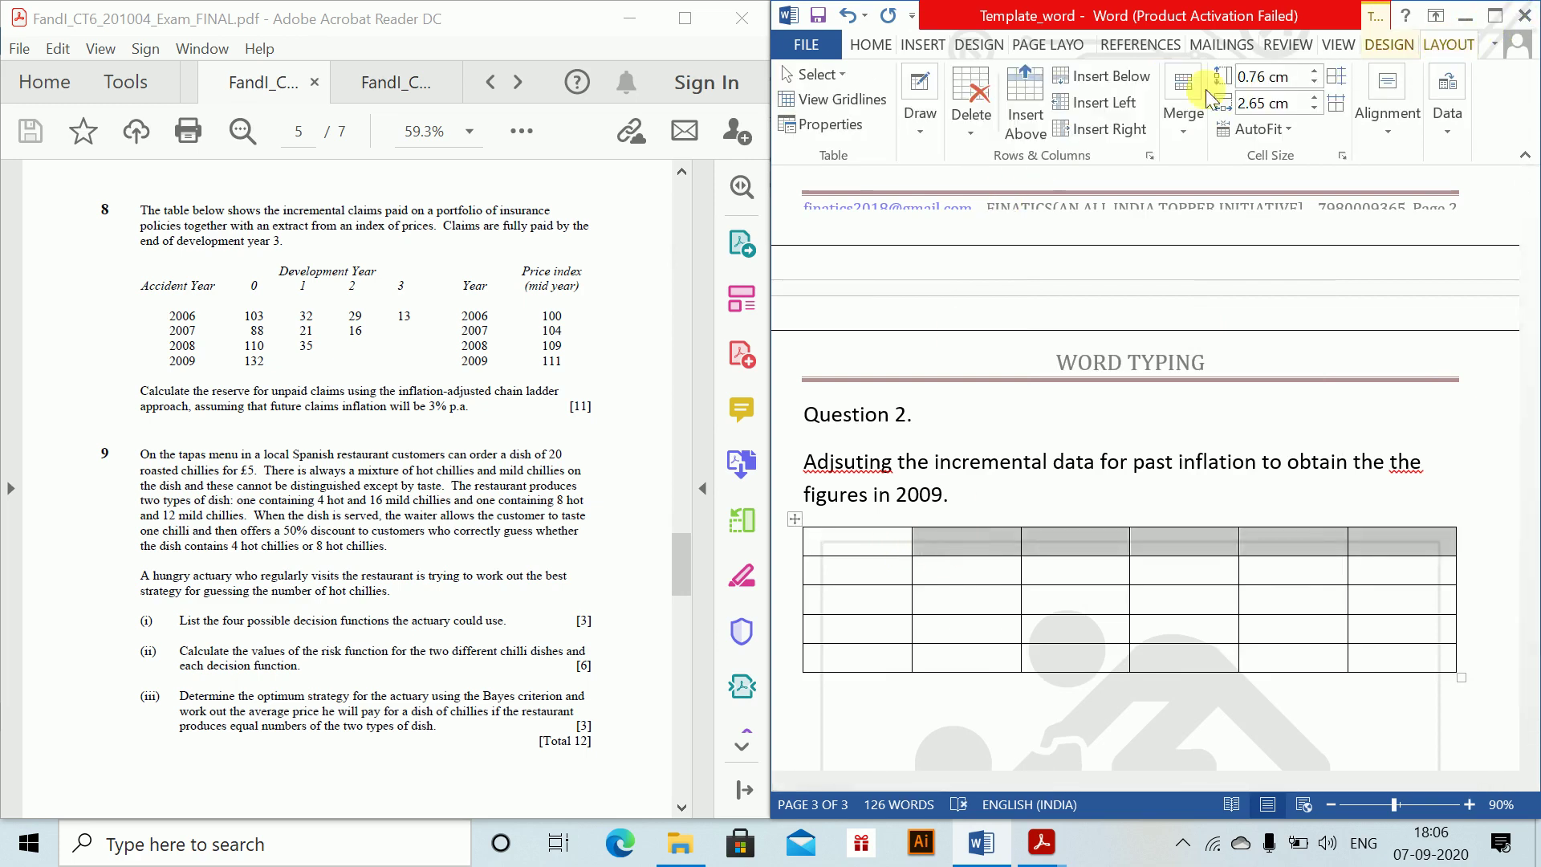
pyautogui.click(1185, 127)
pyautogui.click(1185, 225)
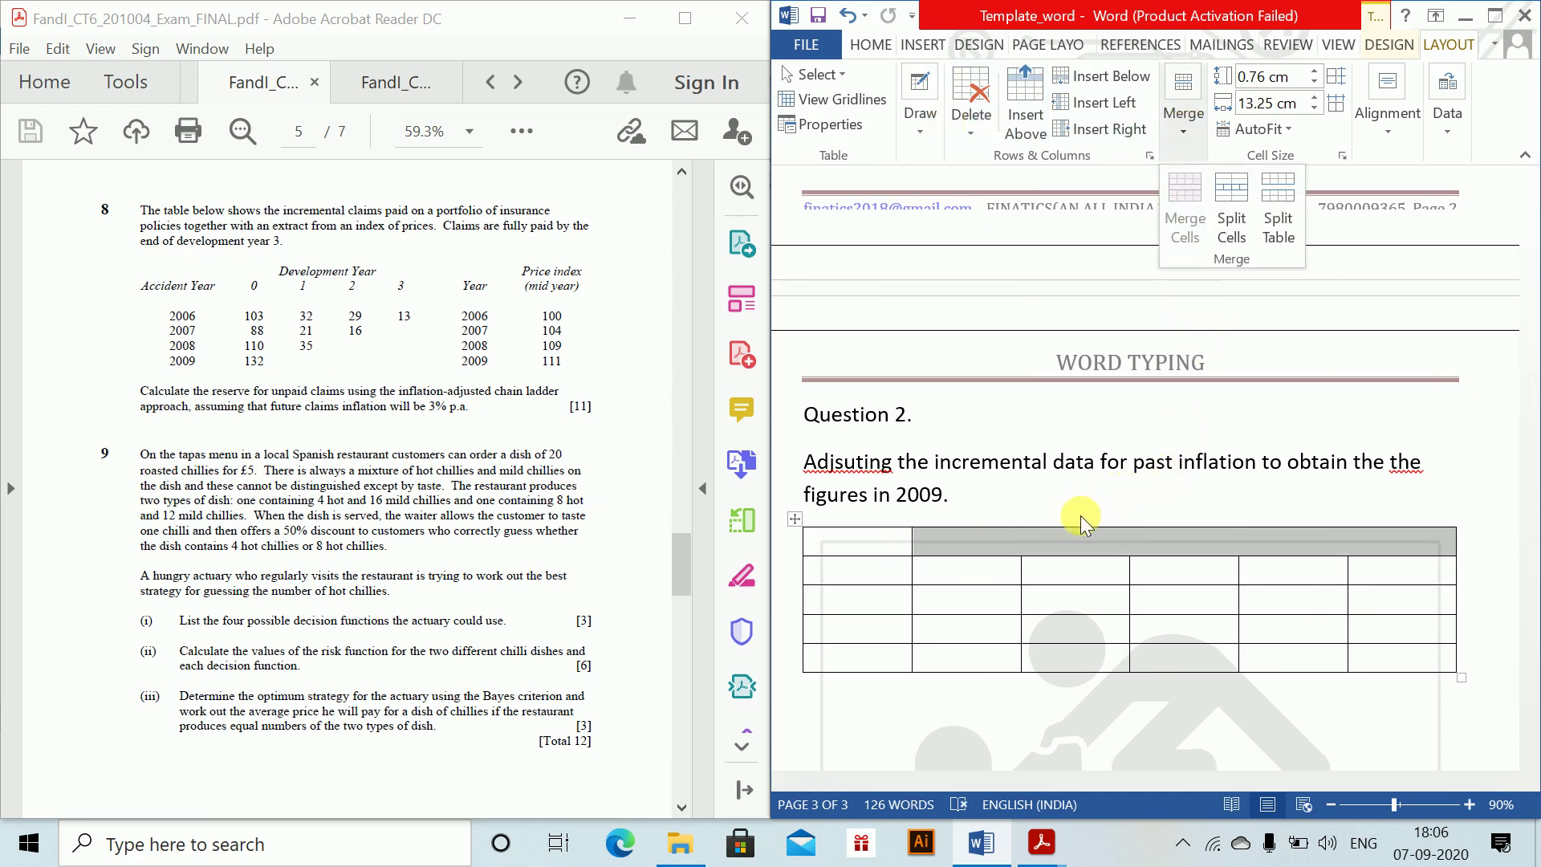
# - Label the merged cell "Development Year" and the first cell of the second row "Accident Year"
pyautogui.click(1081, 552)
pyautogui.write('De')
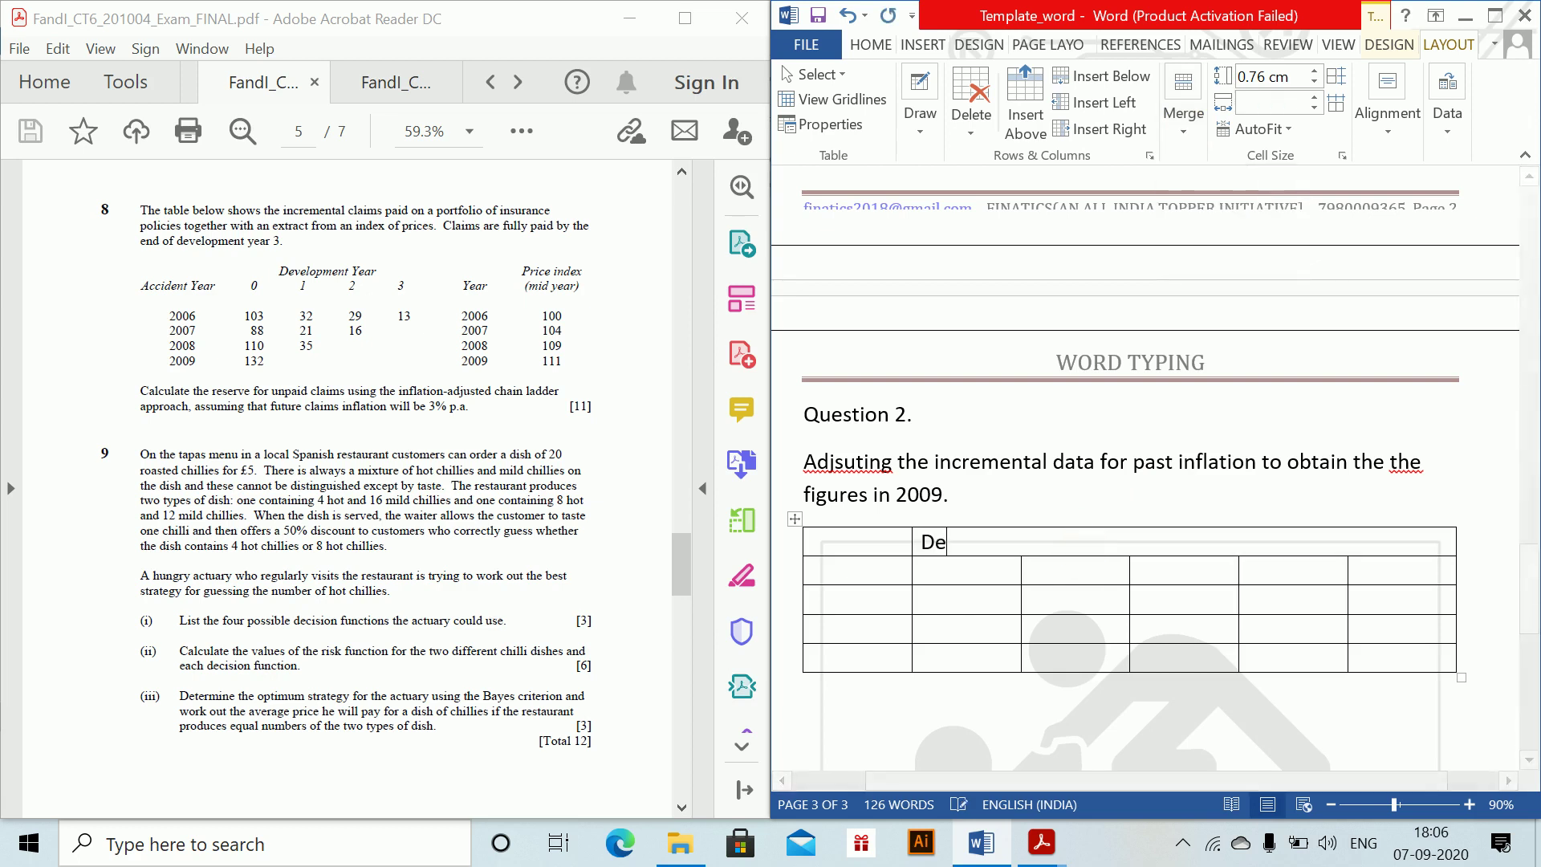
pyautogui.write('velopment Yr')
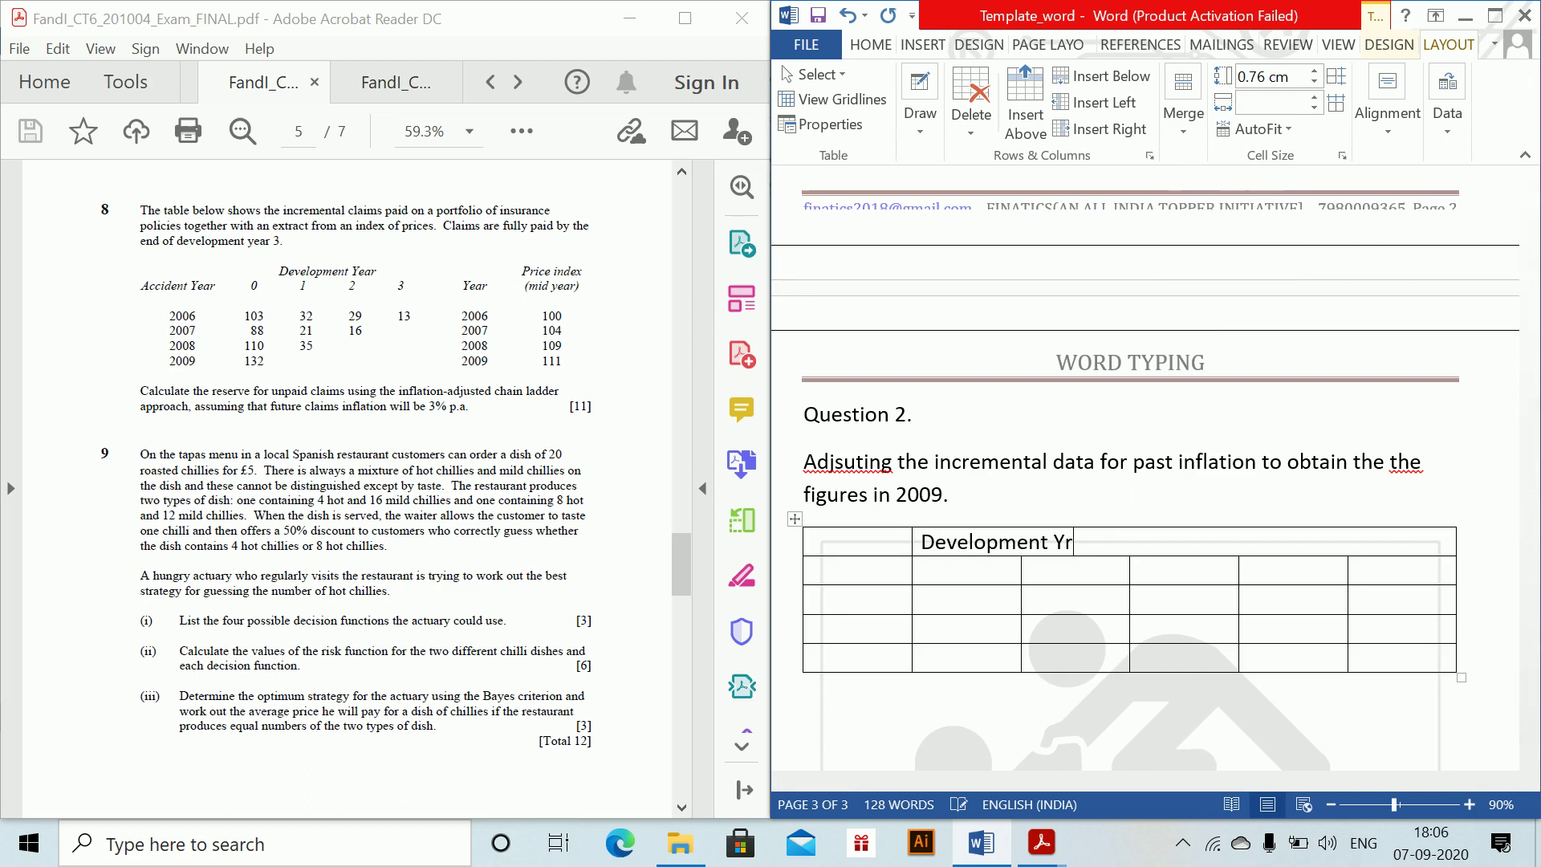
pyautogui.press('BackSpace')
pyautogui.write('ear')
pyautogui.click(832, 574)
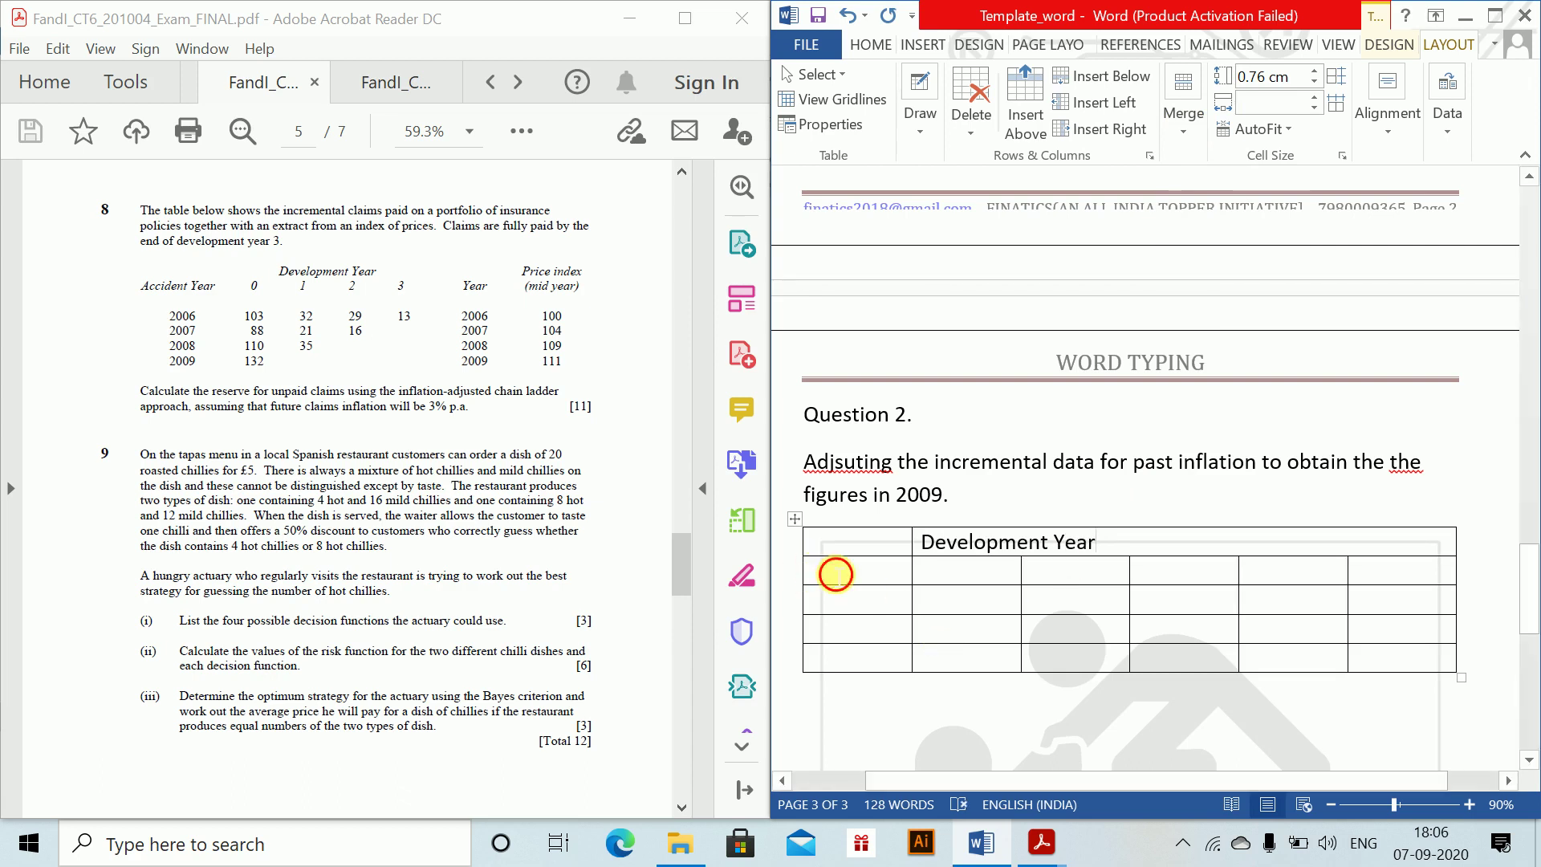
pyautogui.write('Accident Year')
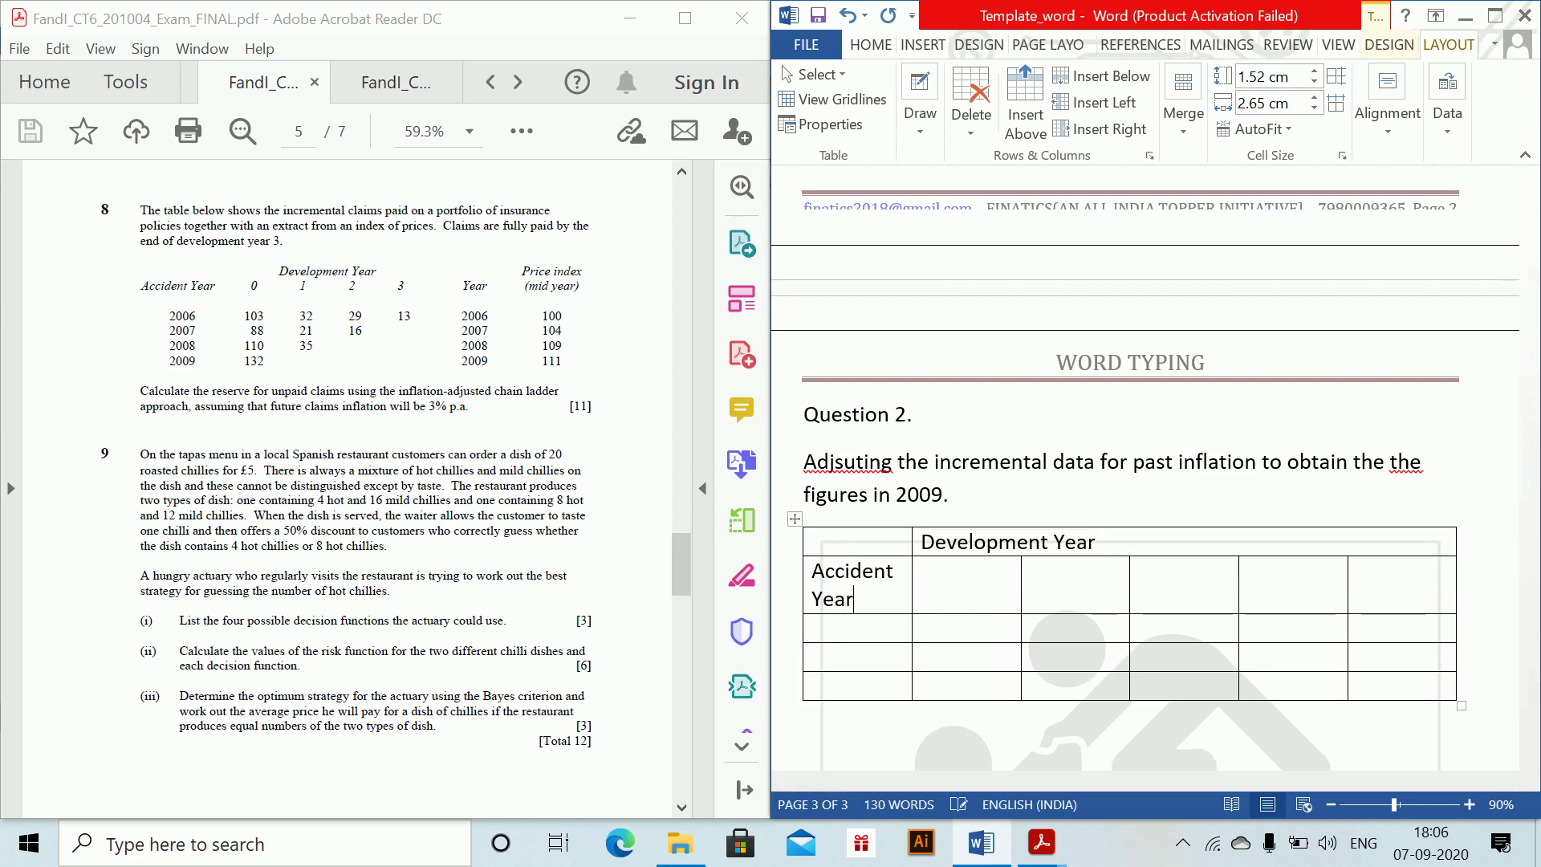
# - Fill the first column under "Accident Year" with 2006, 2007, 2008 and 2009, adding an extra row for 2009
pyautogui.click(840, 632)
pyautogui.write('200')
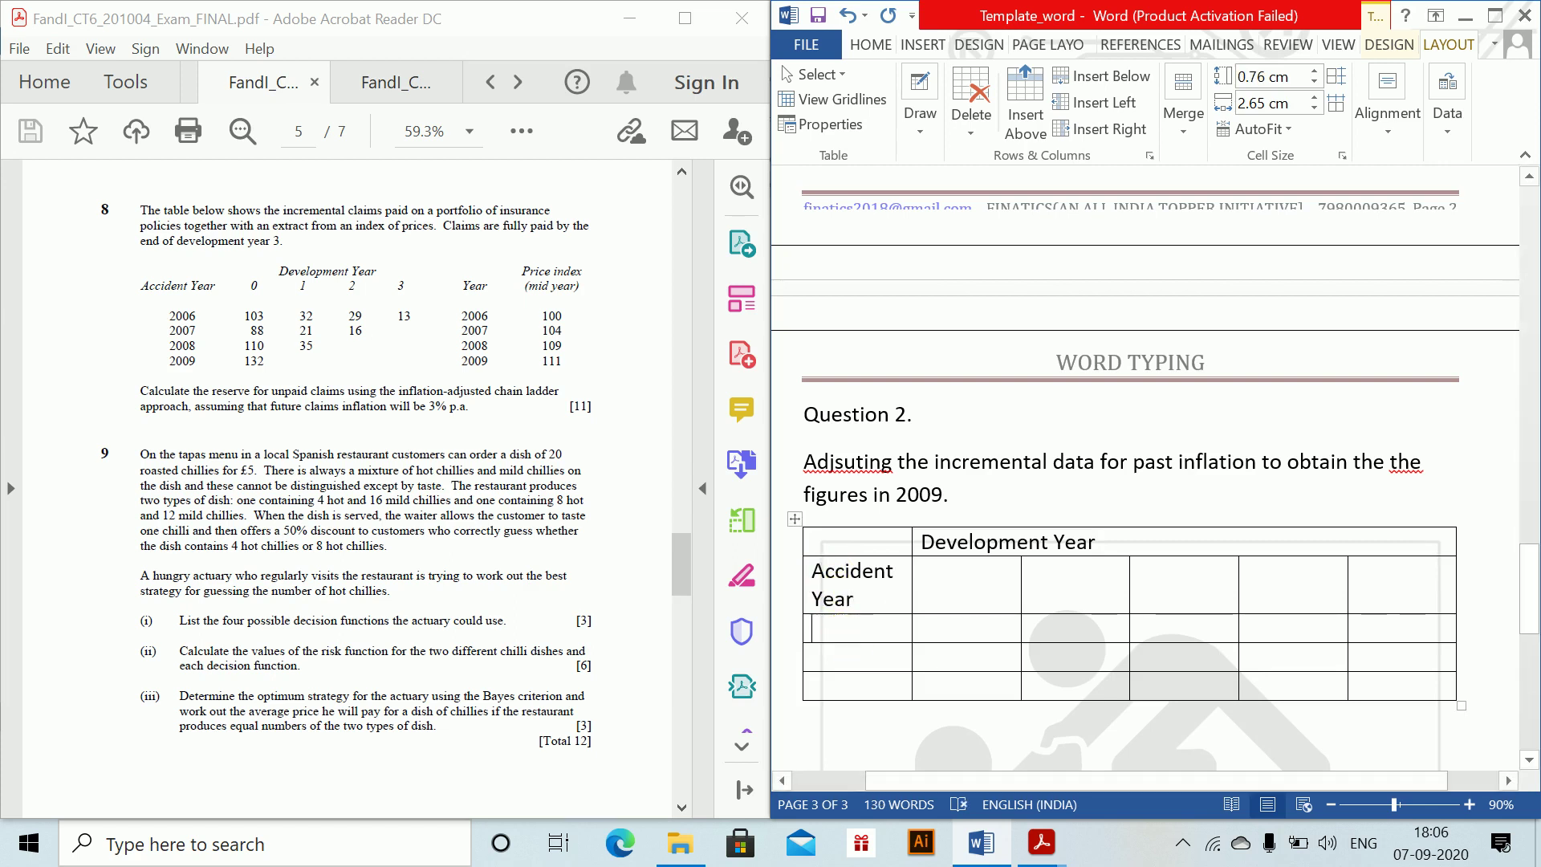
pyautogui.write('6')
pyautogui.press('Down')
pyautogui.write('2007')
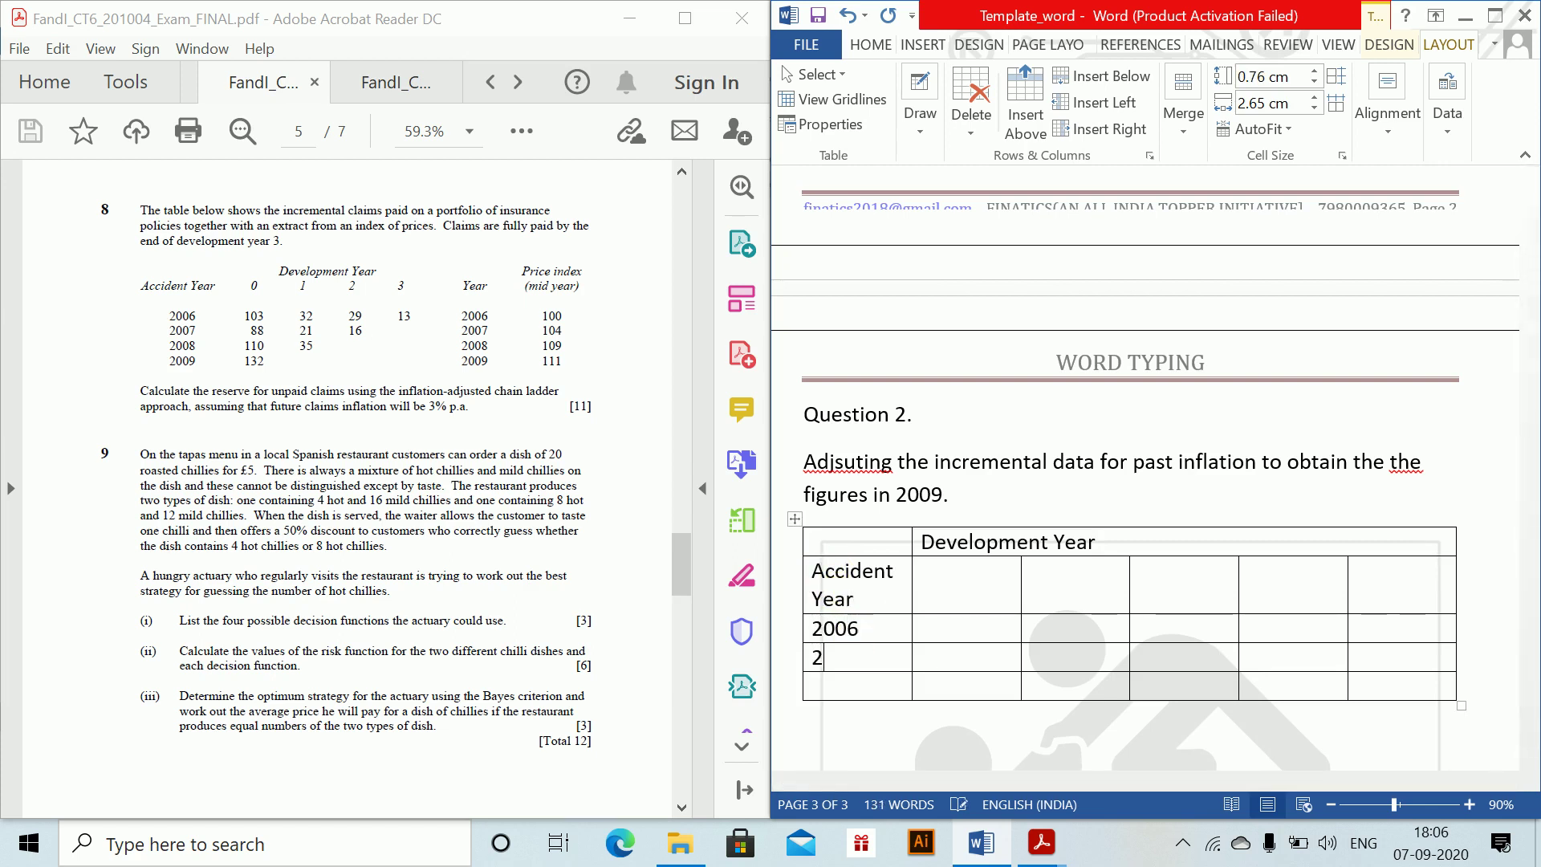
pyautogui.press('Down')
pyautogui.write('2008')
pyautogui.press('Tab')
pyautogui.press('Tab')
pyautogui.press('Tab')
pyautogui.press('Tab')
pyautogui.press('Tab')
pyautogui.press('Tab')
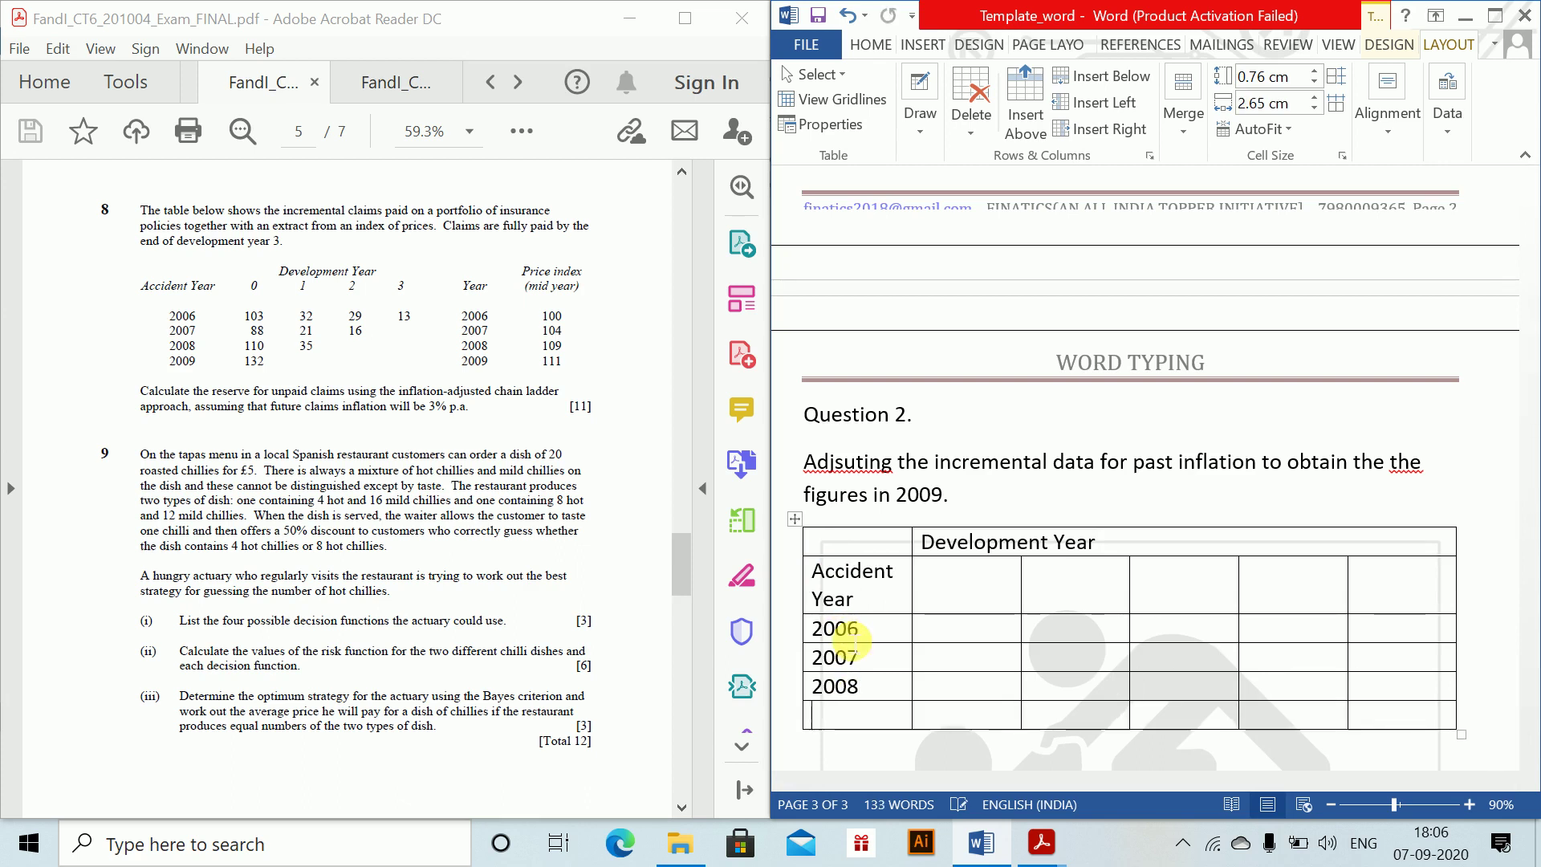
pyautogui.write('2009')
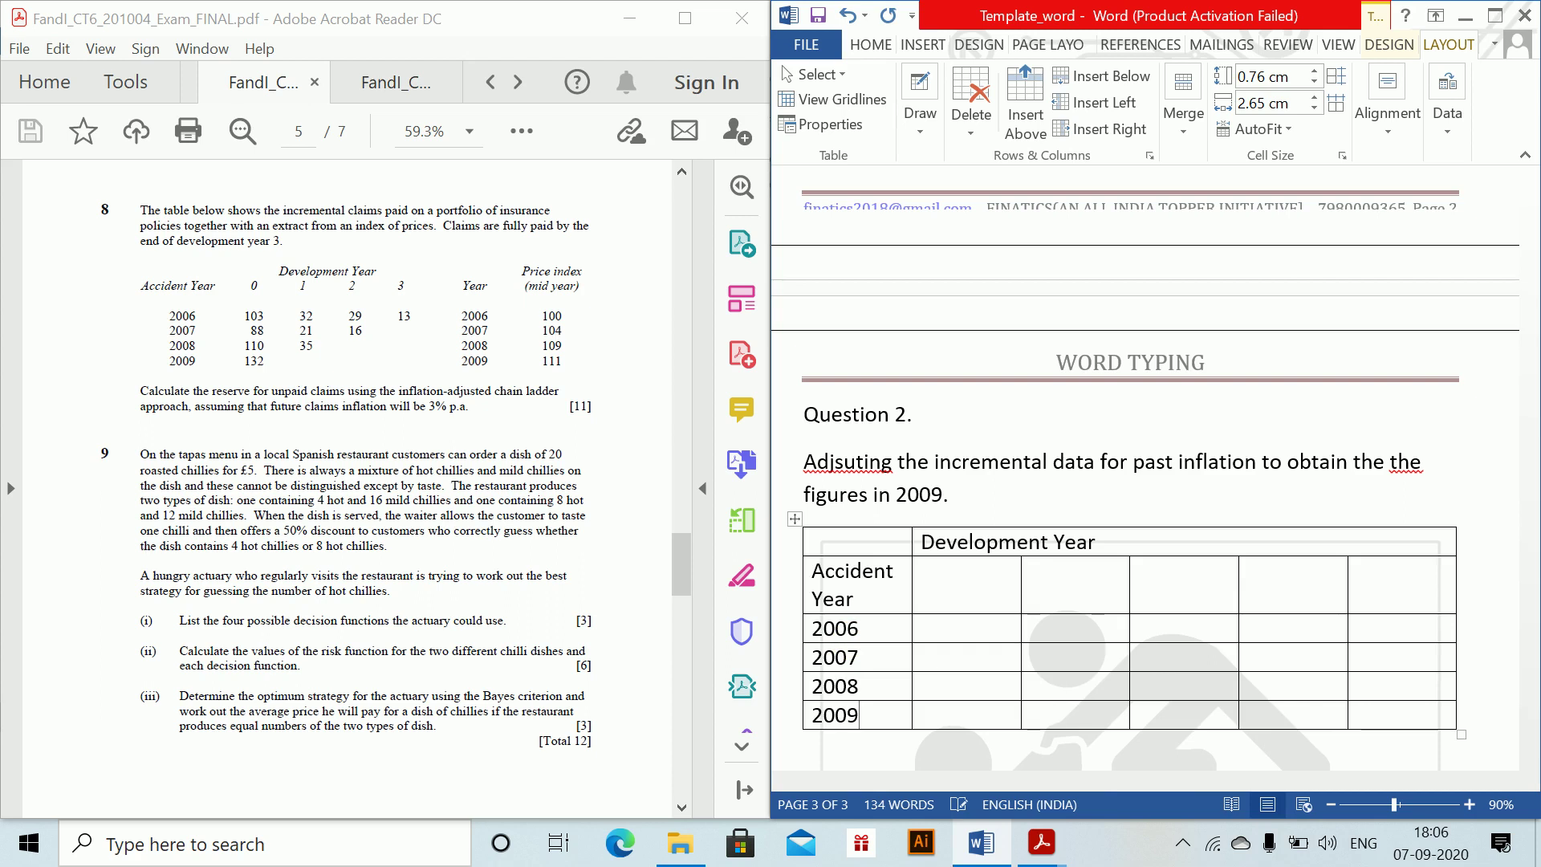
# - Fill the development year headings 0, 1, 2 and 3 in the cells after "Accident Year"
pyautogui.click(941, 585)
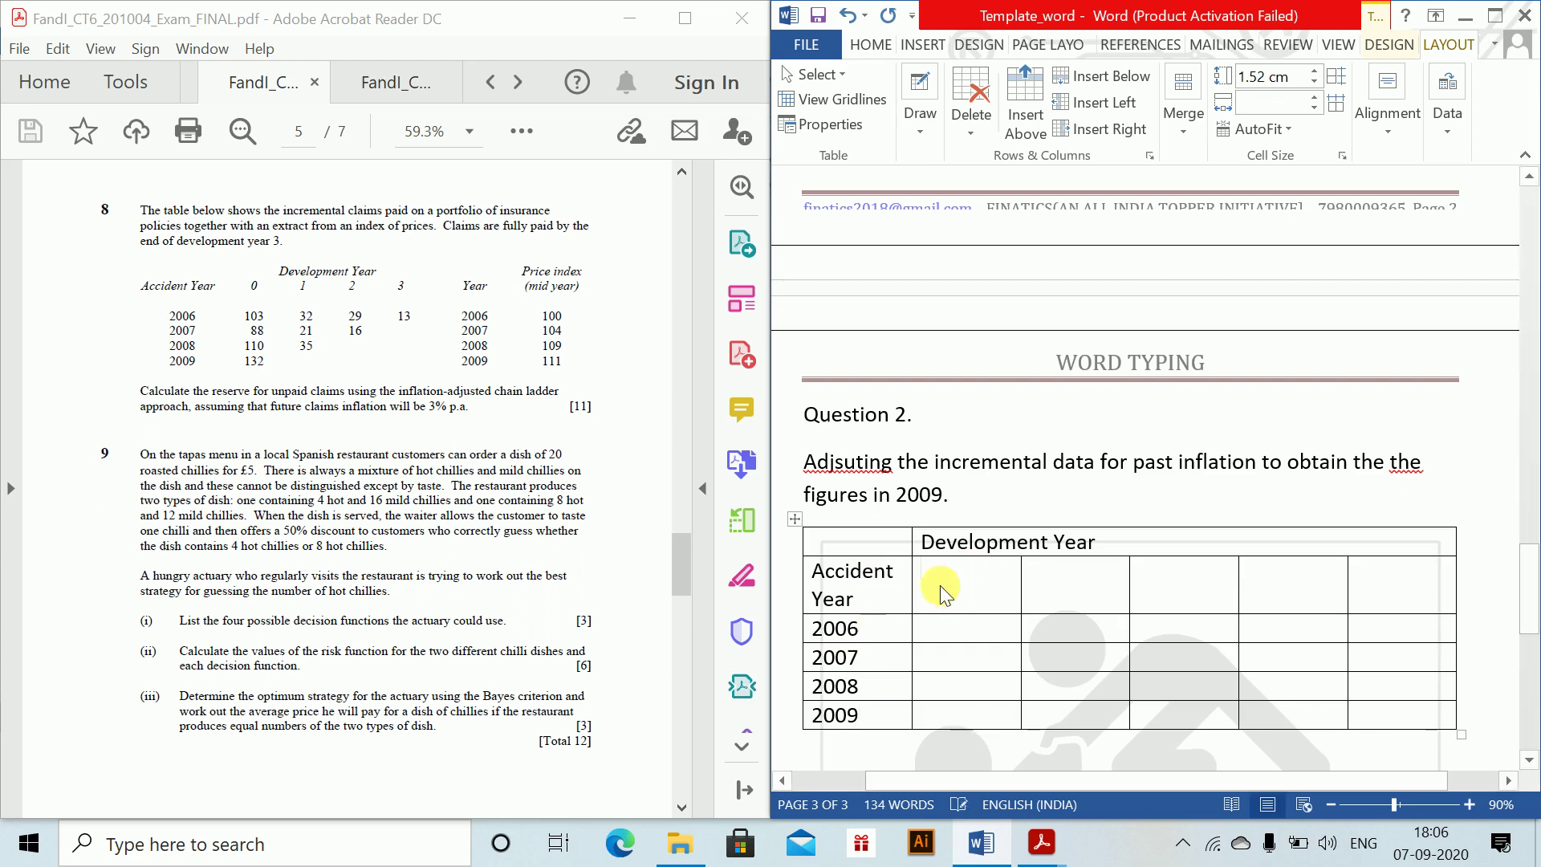
pyautogui.write('0')
pyautogui.press('Tab')
pyautogui.write('1')
pyautogui.press('Tab')
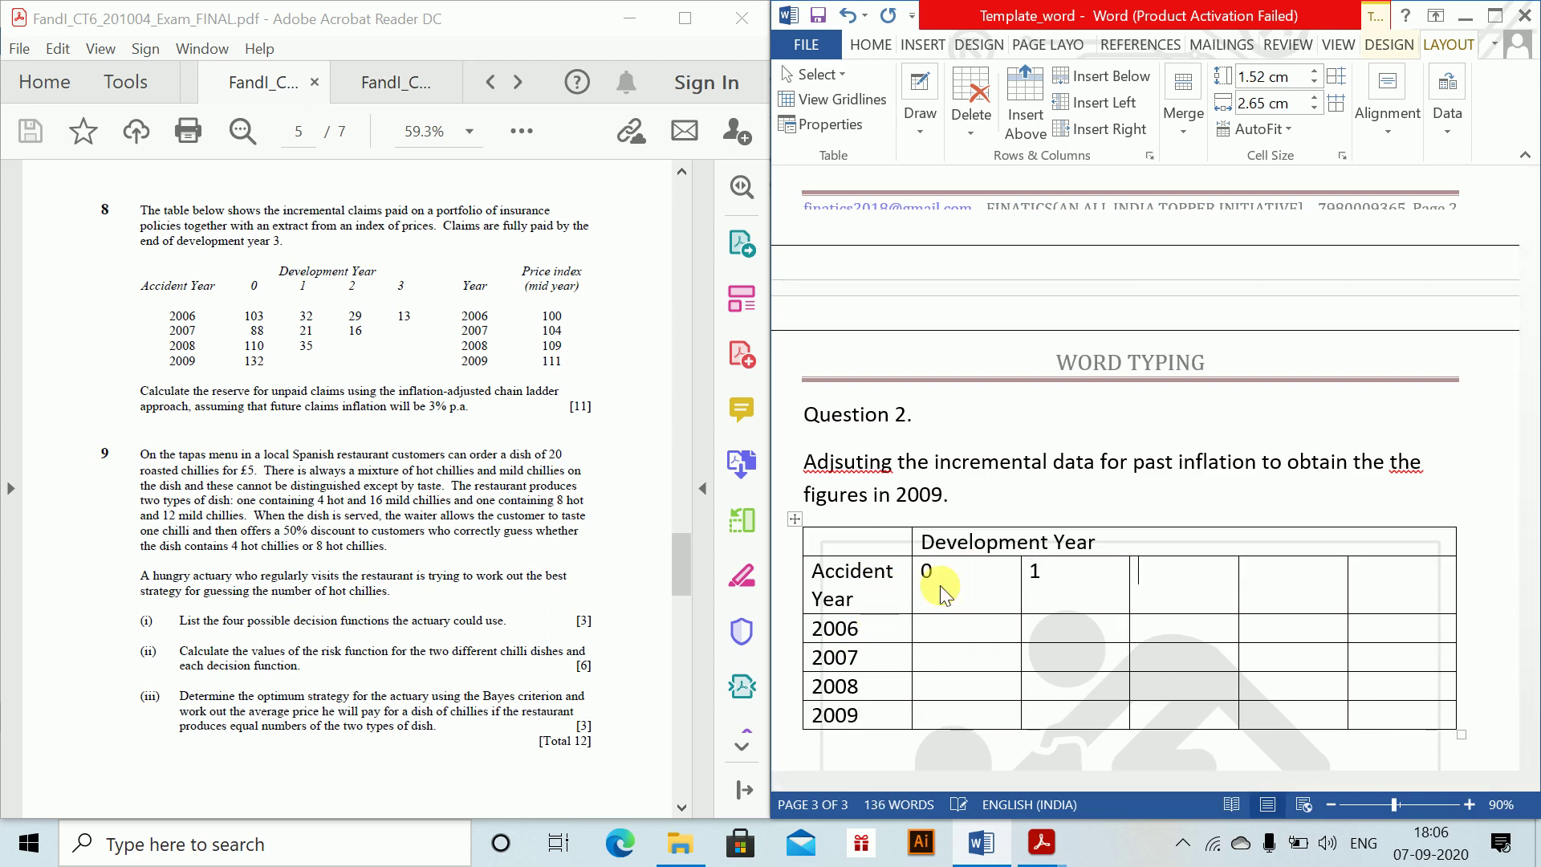
pyautogui.write('2')
pyautogui.press('Tab')
pyautogui.write('3')
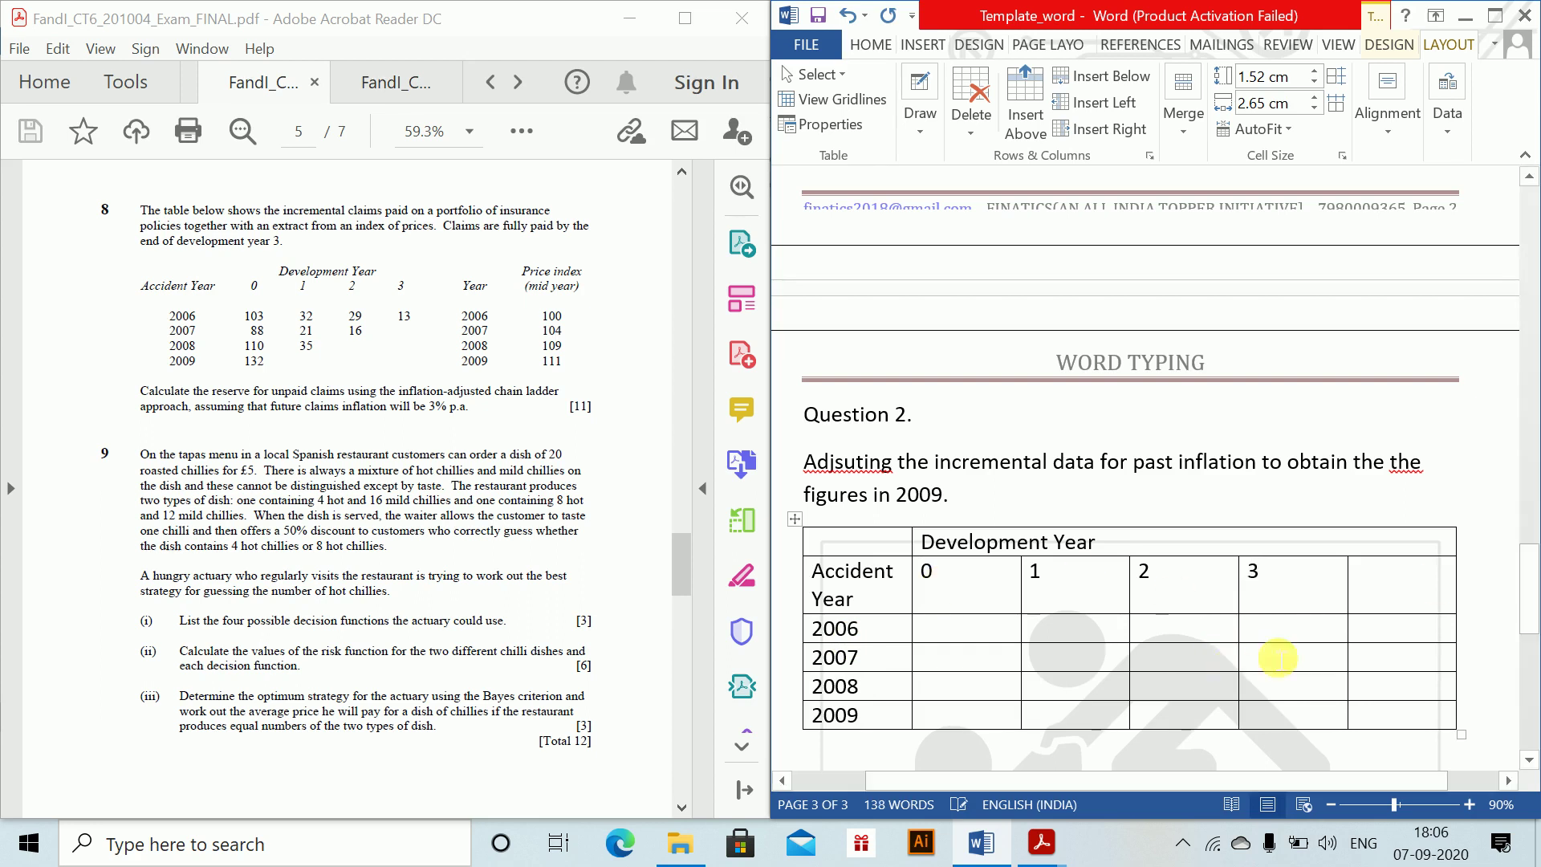
pyautogui.rightClick(1419, 575)
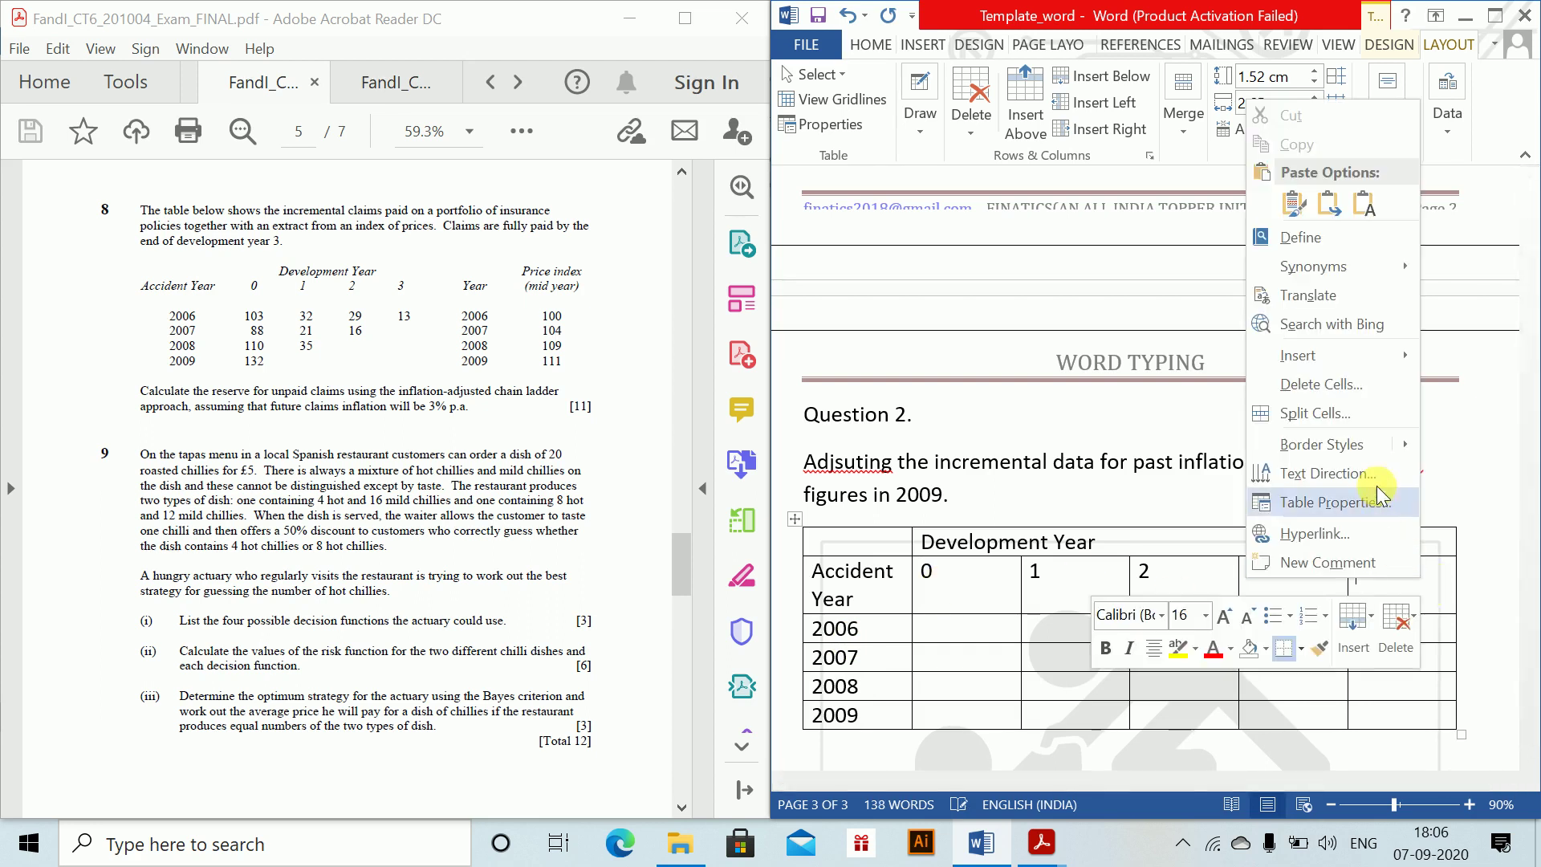
pyautogui.click(1356, 385)
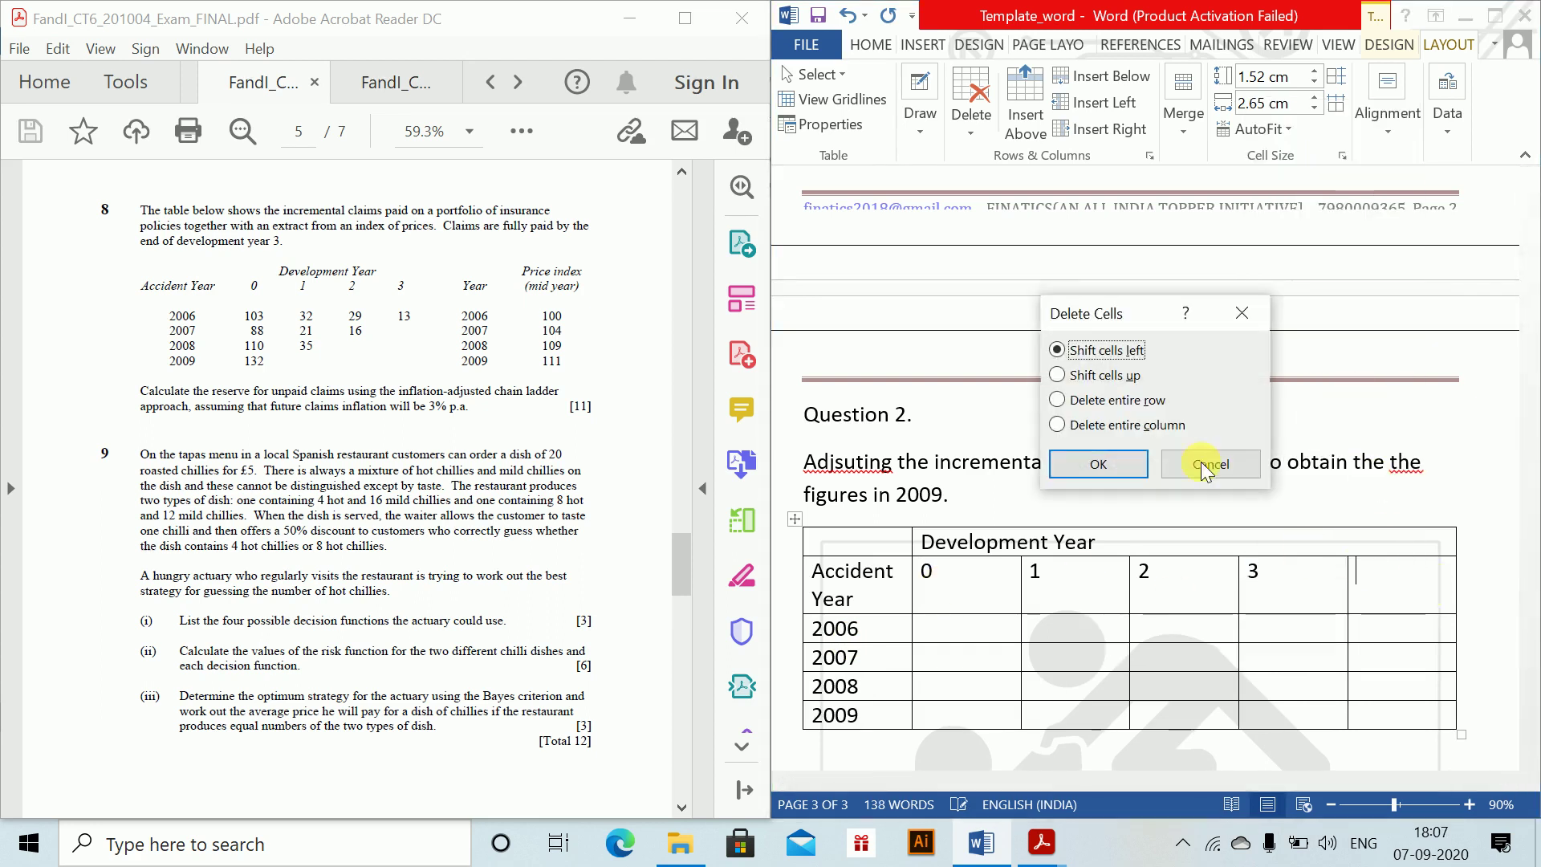
pyautogui.press('Escape')
# - Delete the empty last-column cells from the heading row down to the 2009 row, shifting cells left
pyautogui.moveTo(1353, 605); pyautogui.dragTo(1400, 607)
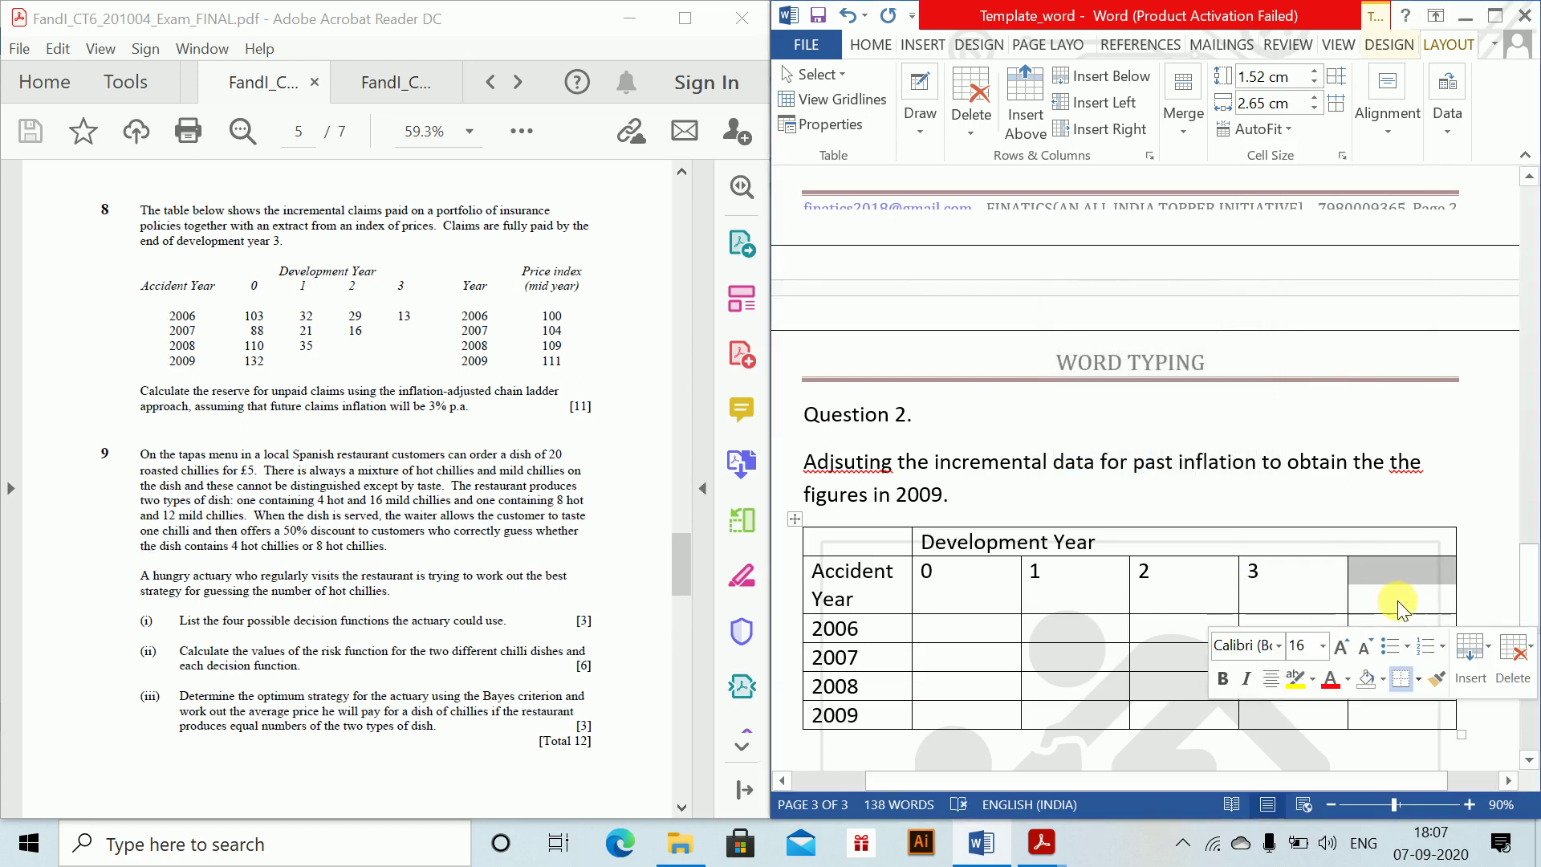
pyautogui.hotkey('shift', 'Down')
pyautogui.hotkey('shift', 'Down')
pyautogui.hotkey('shift', 'Down')
pyautogui.hotkey('shift', 'Down')
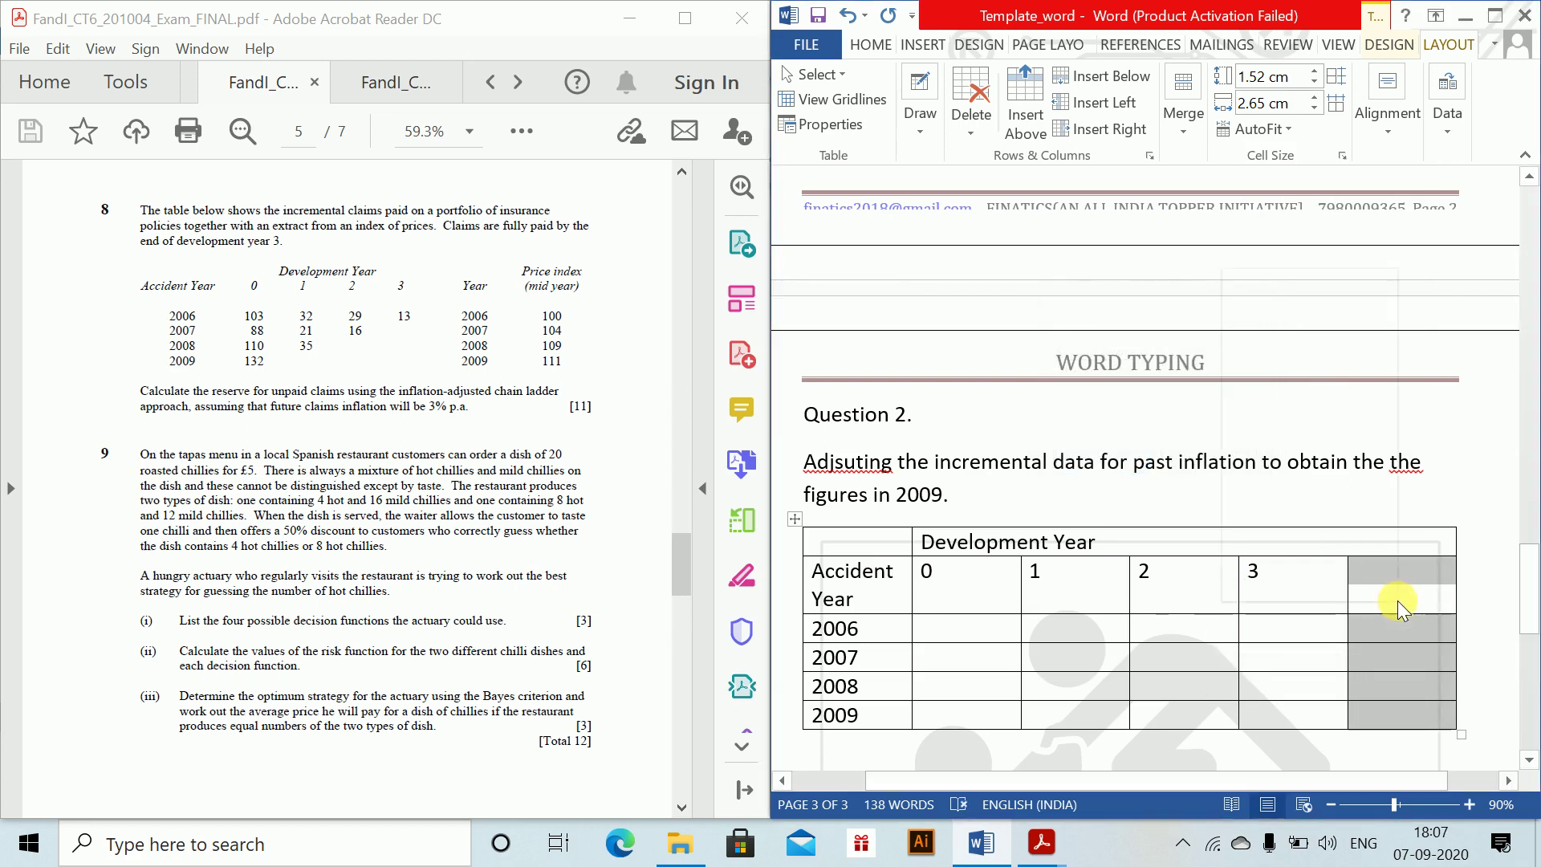
pyautogui.rightClick(1398, 600)
pyautogui.click(1346, 427)
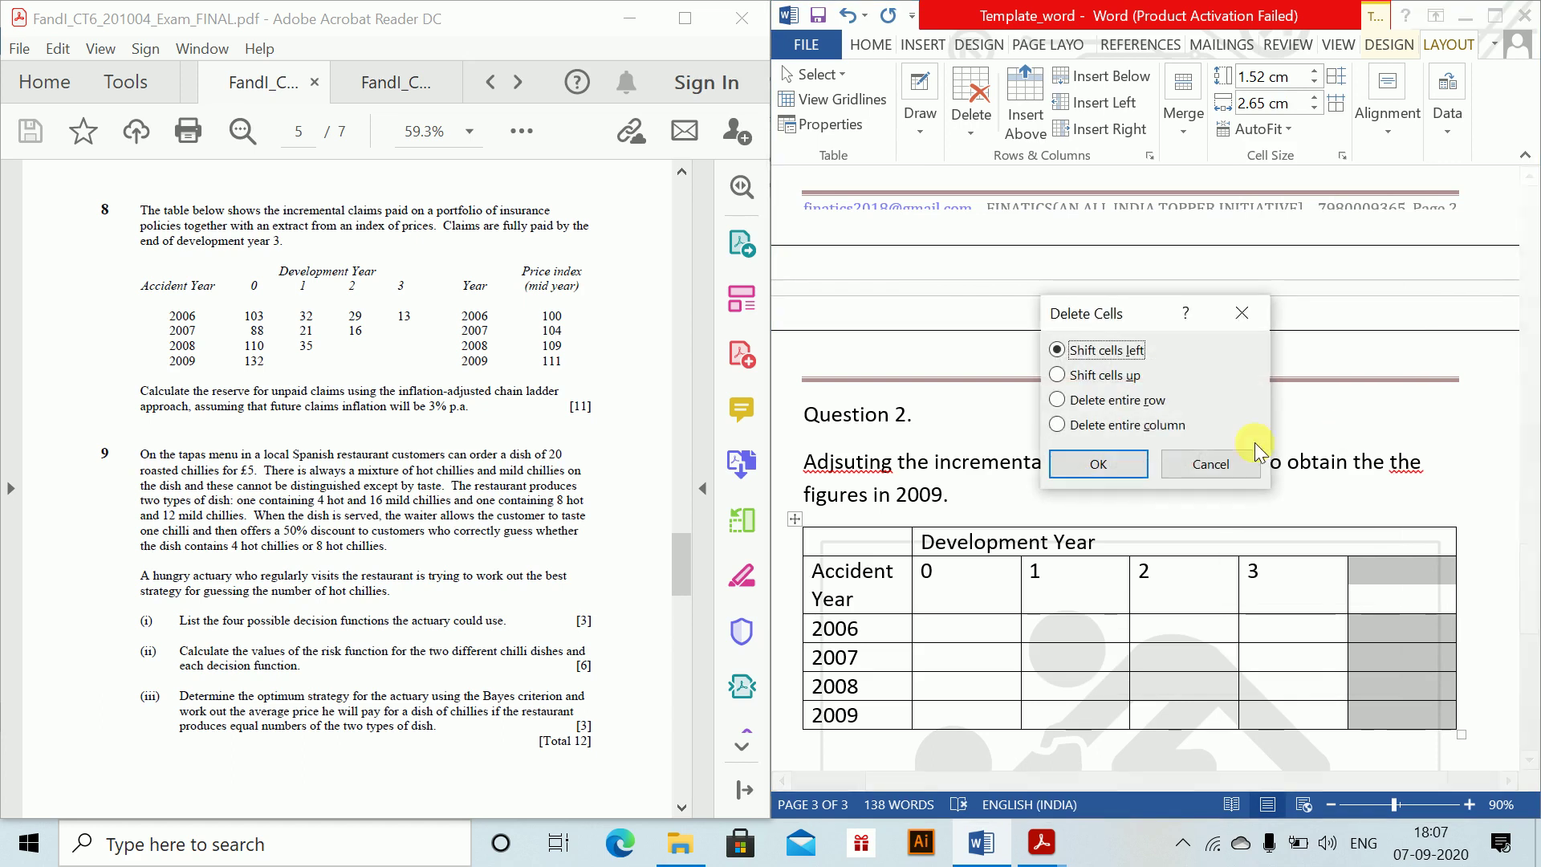
pyautogui.click(1126, 465)
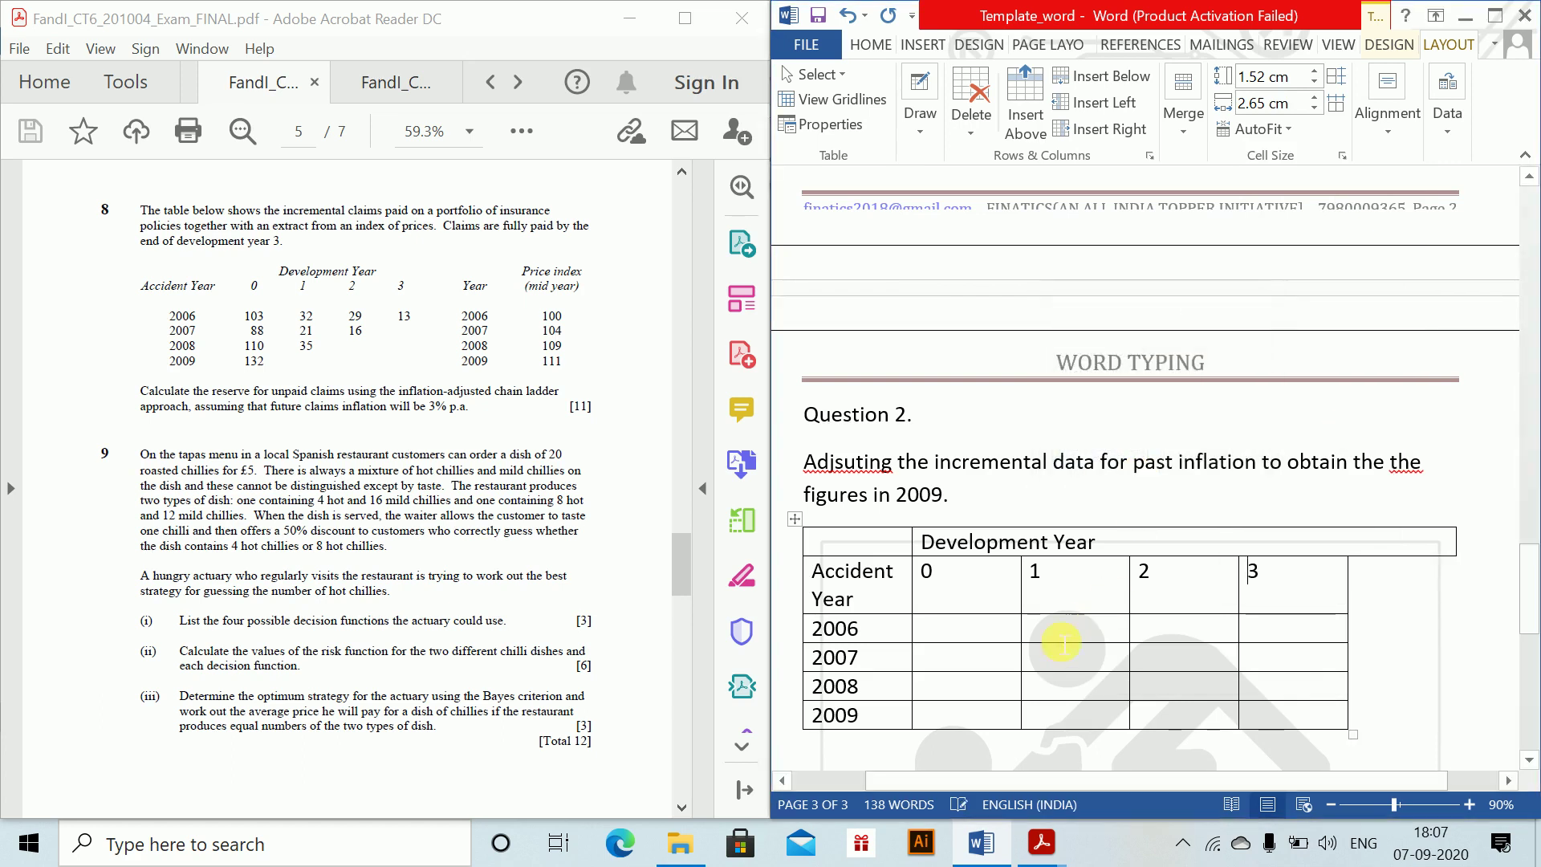
pyautogui.moveTo(1066, 605); pyautogui.dragTo(1421, 562)
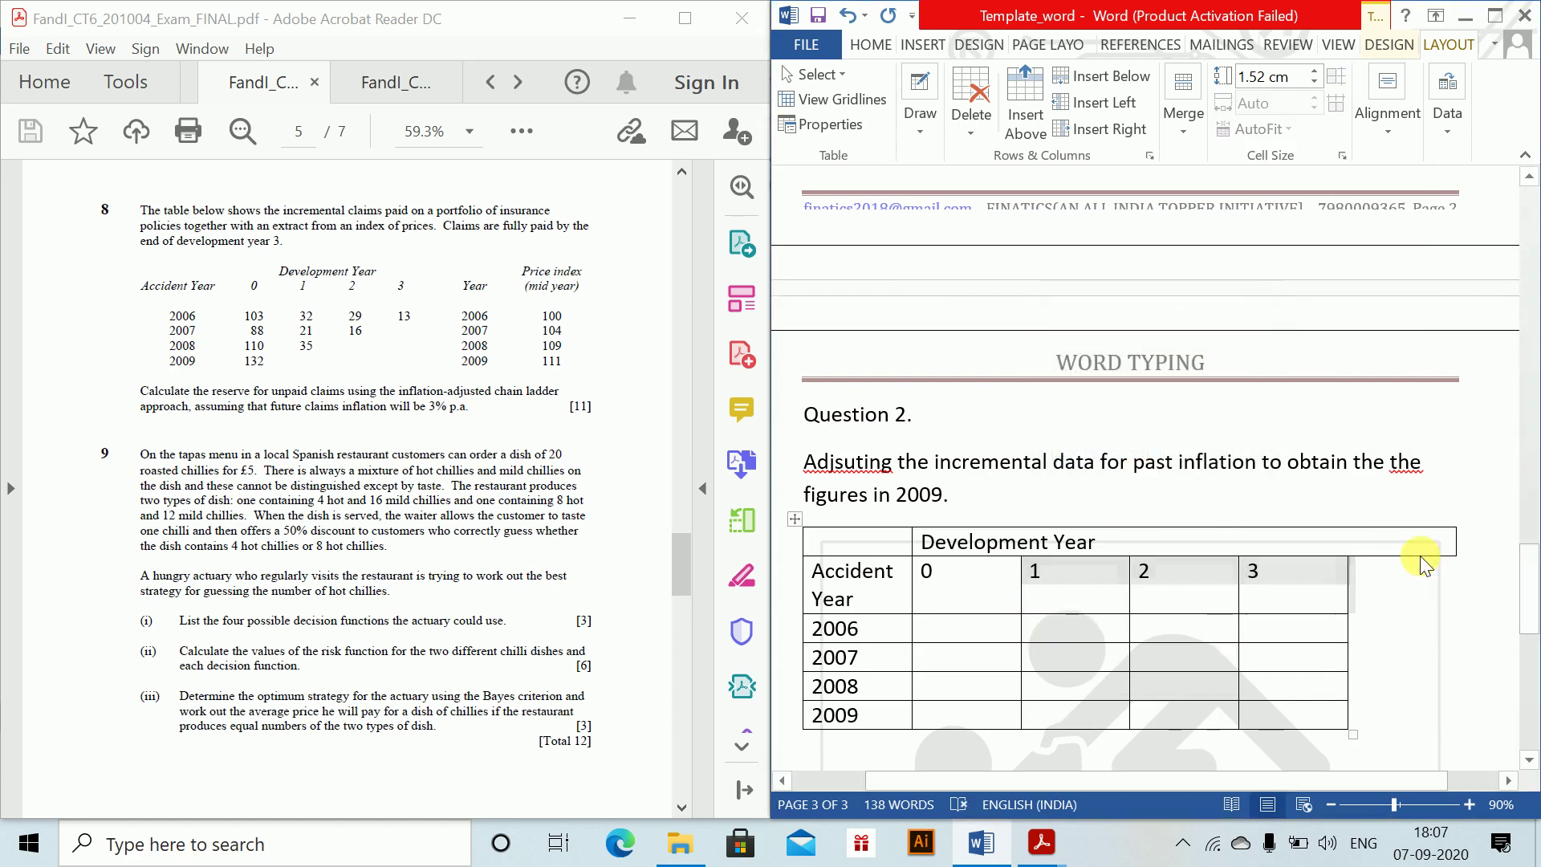
pyautogui.click(1421, 561)
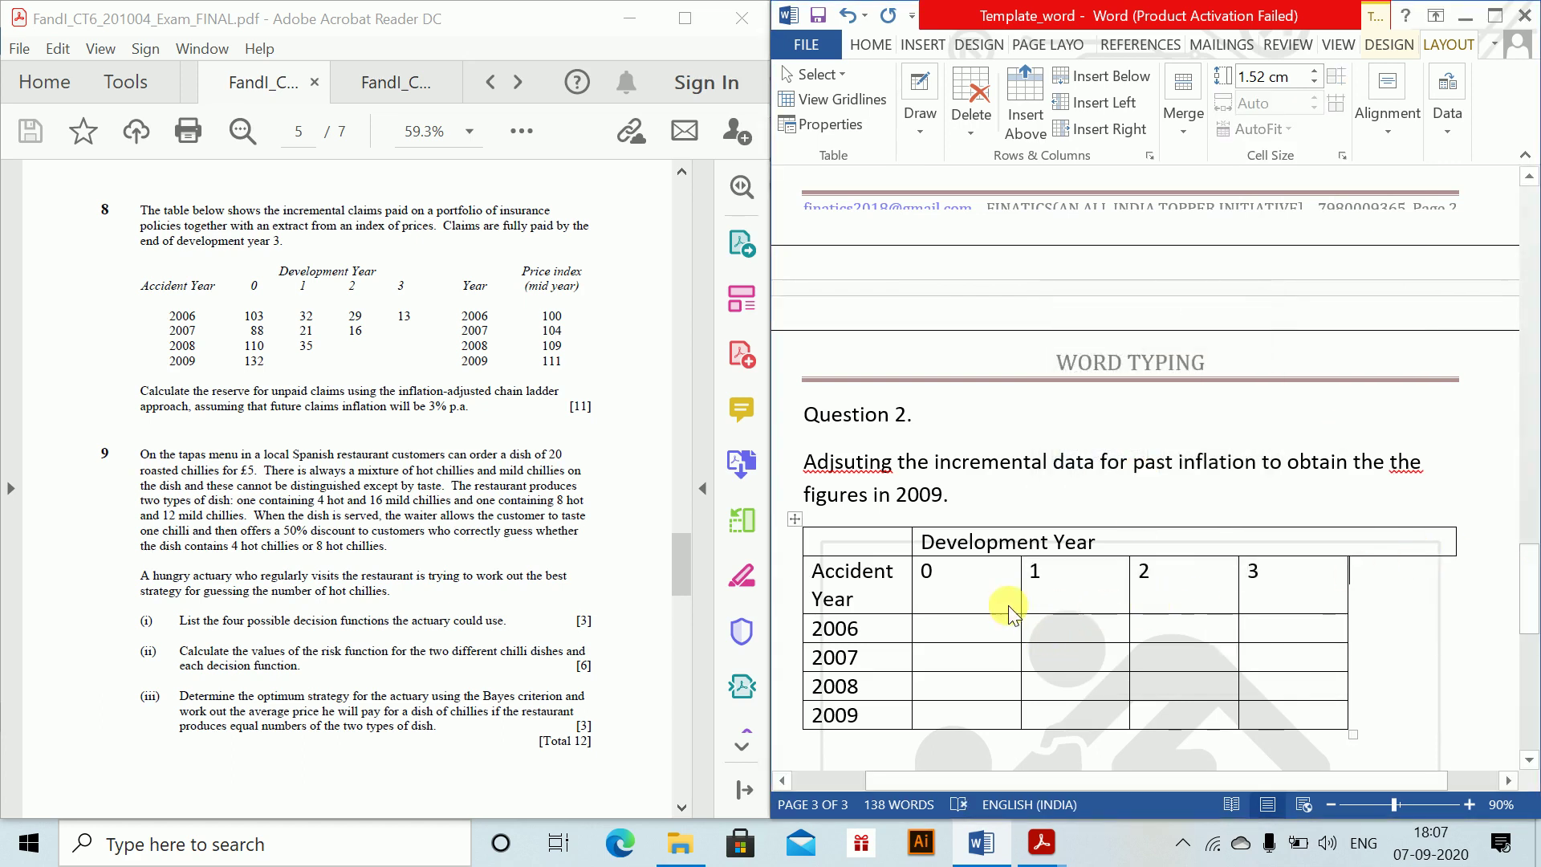
pyautogui.click(1407, 551)
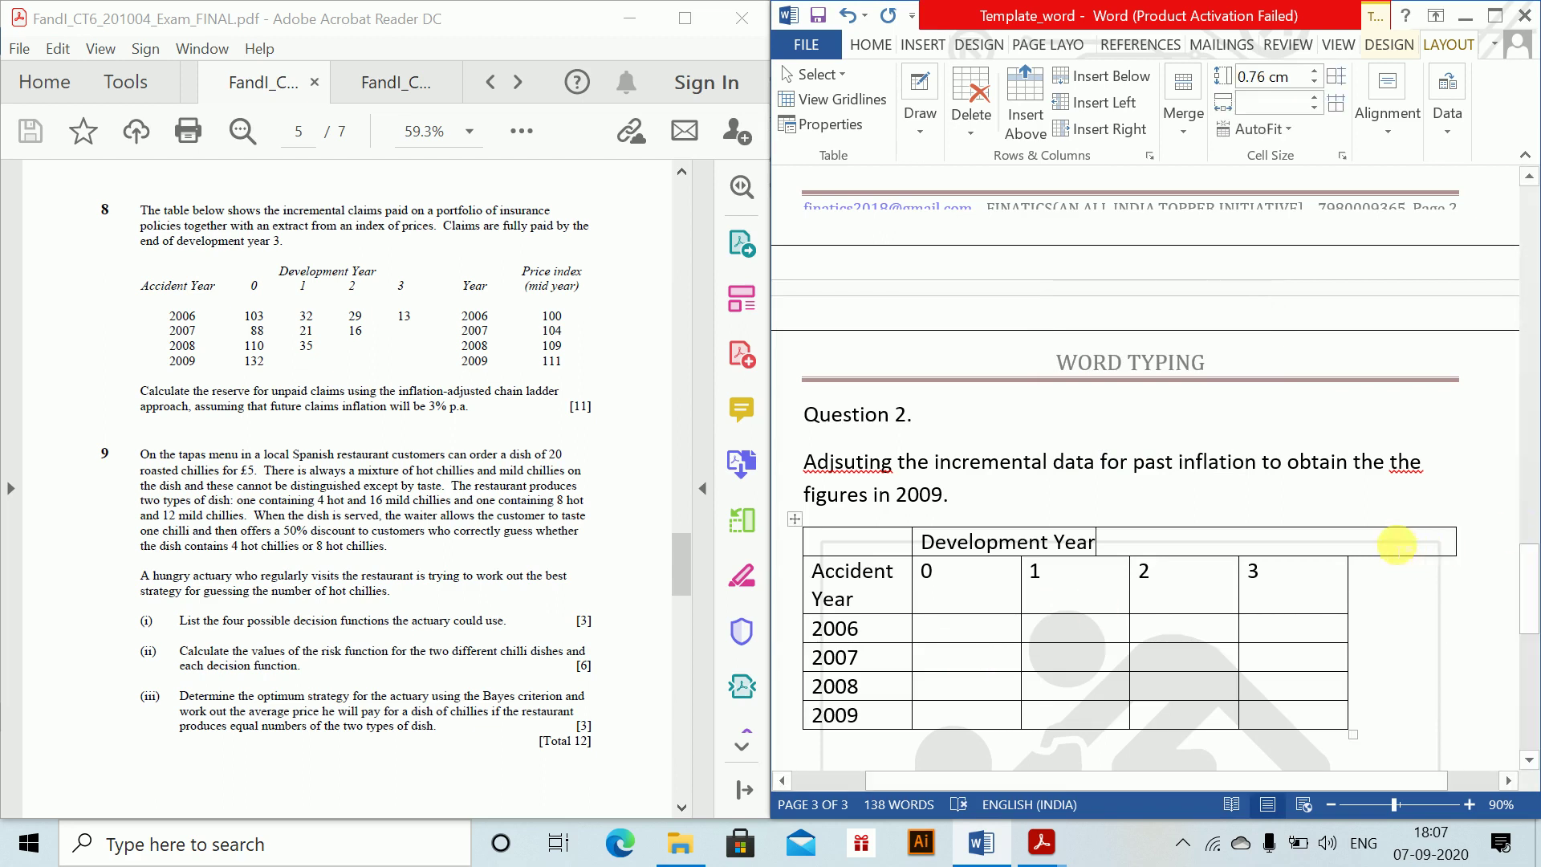
pyautogui.click(986, 615)
pyautogui.click(977, 638)
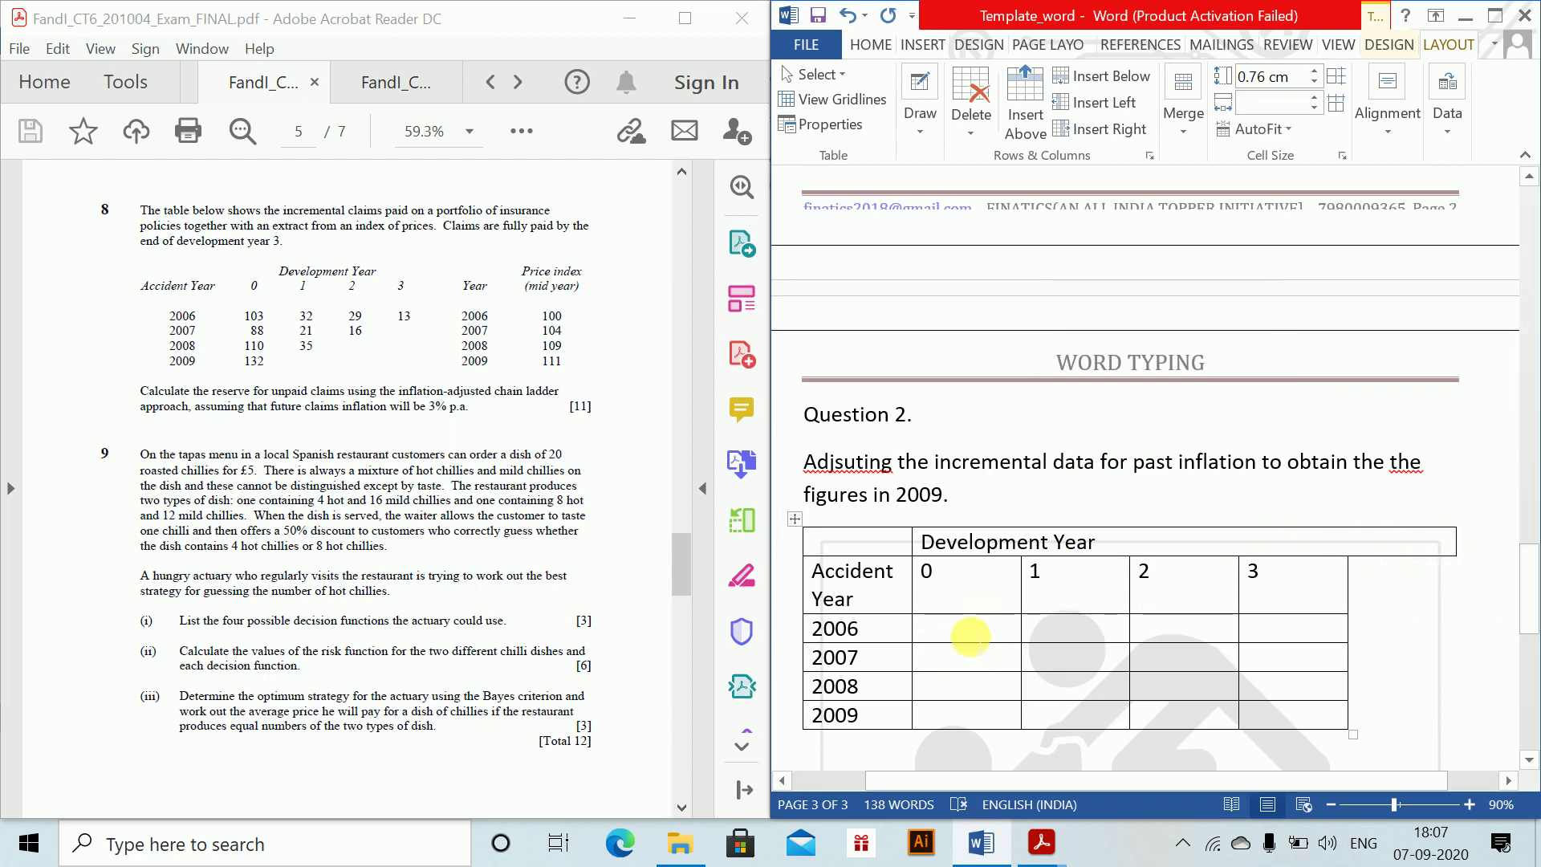
pyautogui.write('103*')
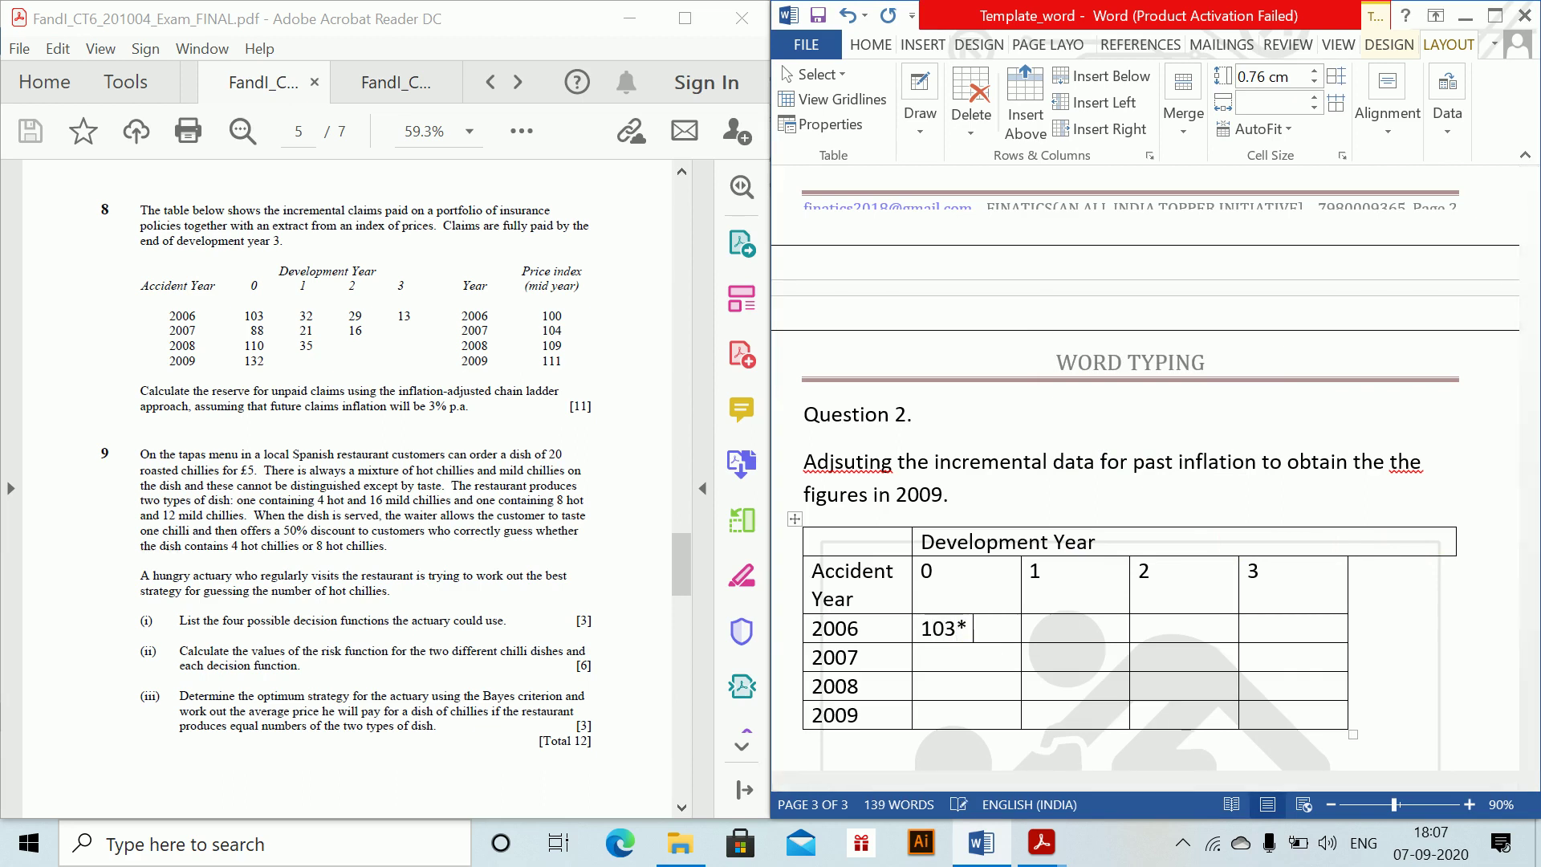
pyautogui.press('BackSpace')
pyautogui.press('BackSpace')
pyautogui.press('BackSpace')
pyautogui.press('BackSpace')
pyautogui.press('BackSpace')
# - Enter the equation 103 * 111/100 = 114.33 with a stacked fraction for accident year 2006, development year 0
pyautogui.hotkey('alt', '=')
pyautogui.write('10')
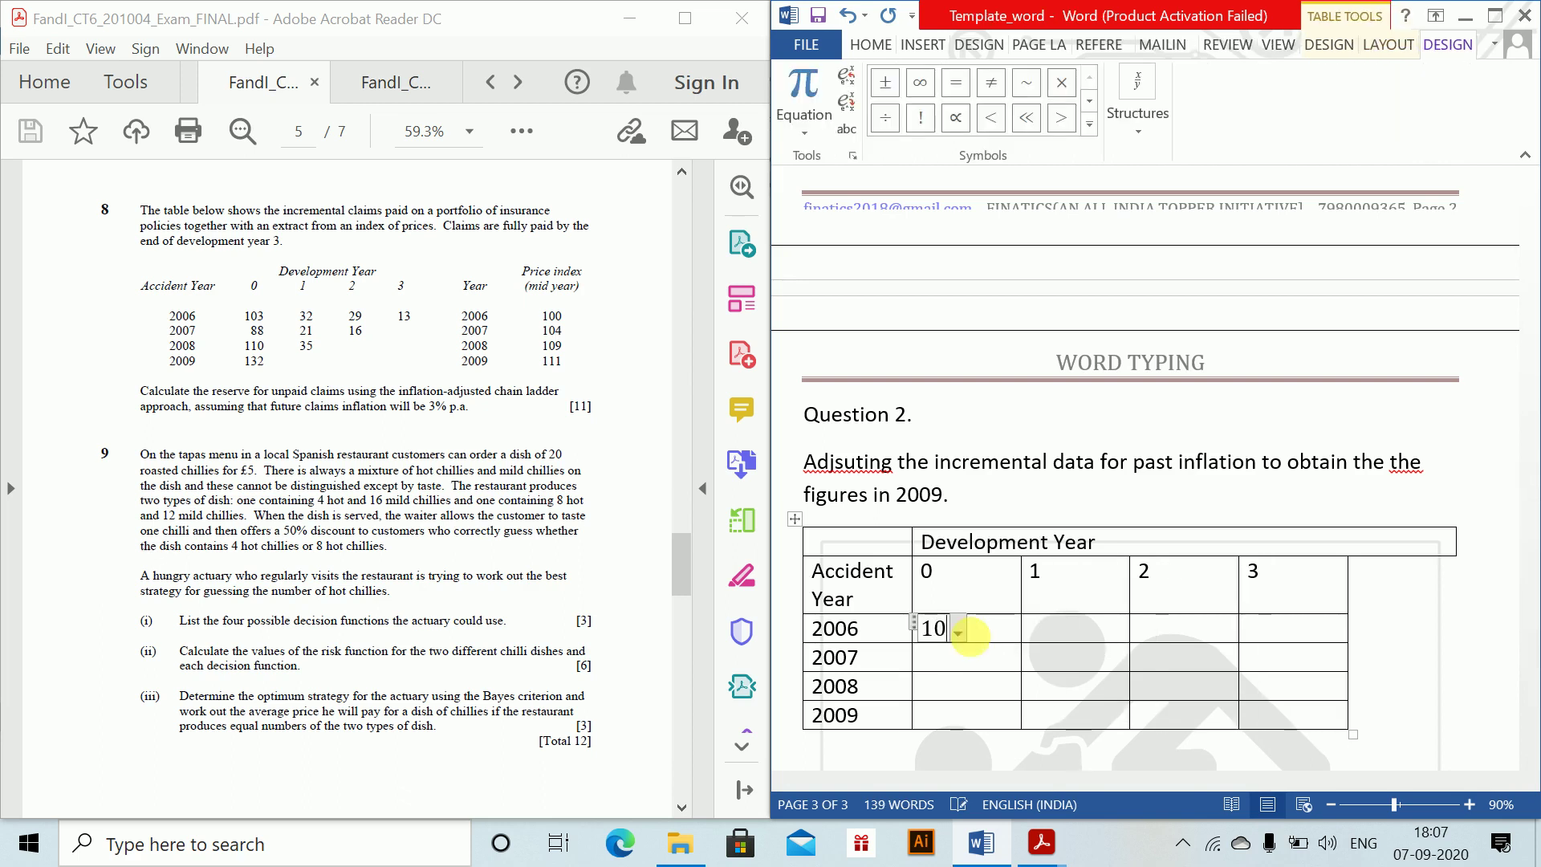
pyautogui.write('3*111')
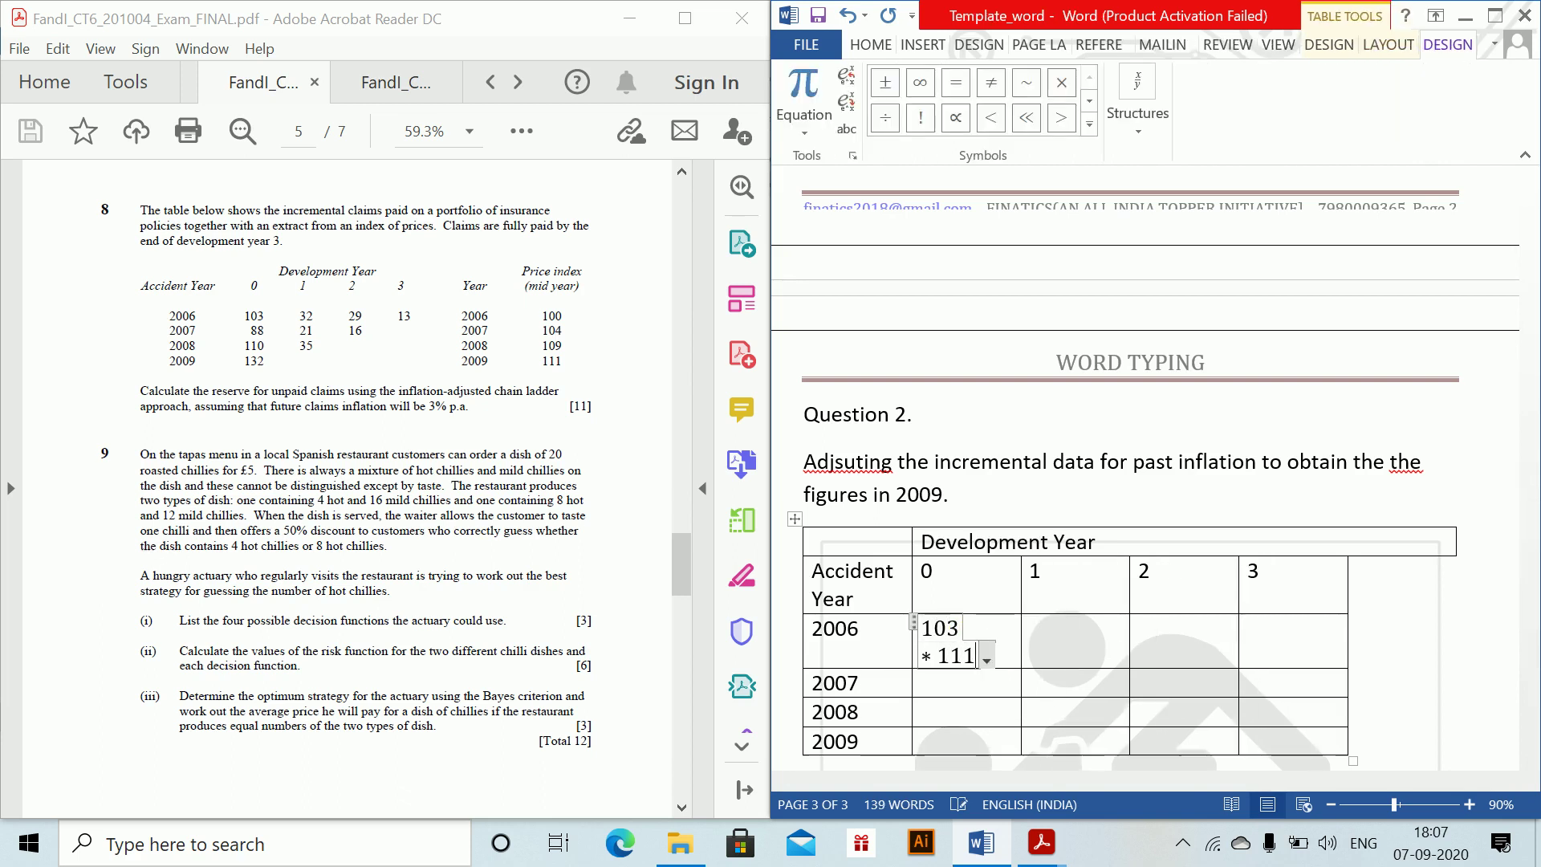
pyautogui.write('/100 ')
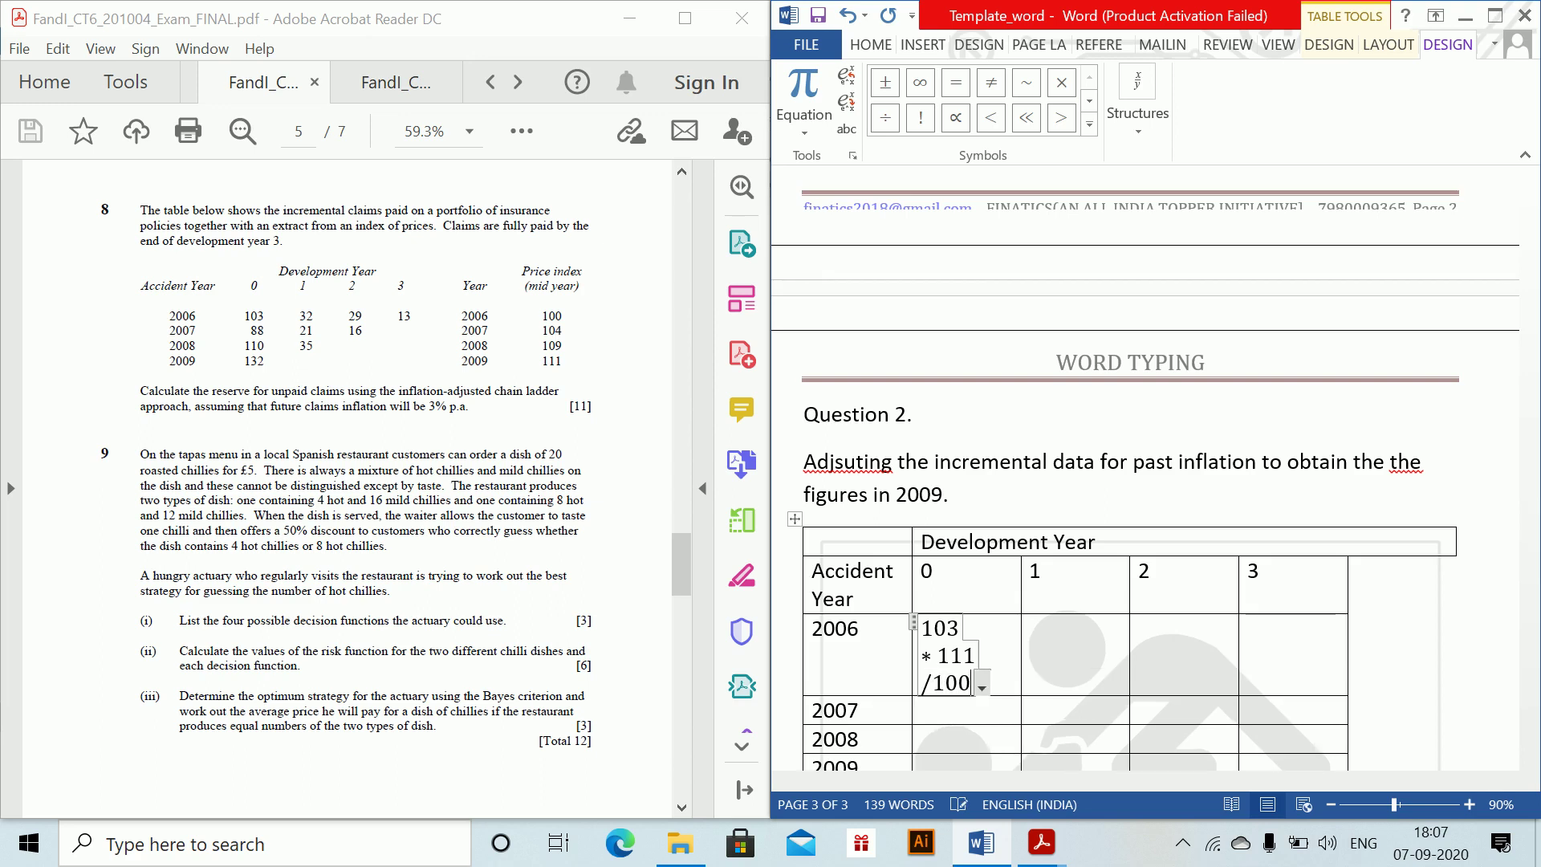
pyautogui.write('=')
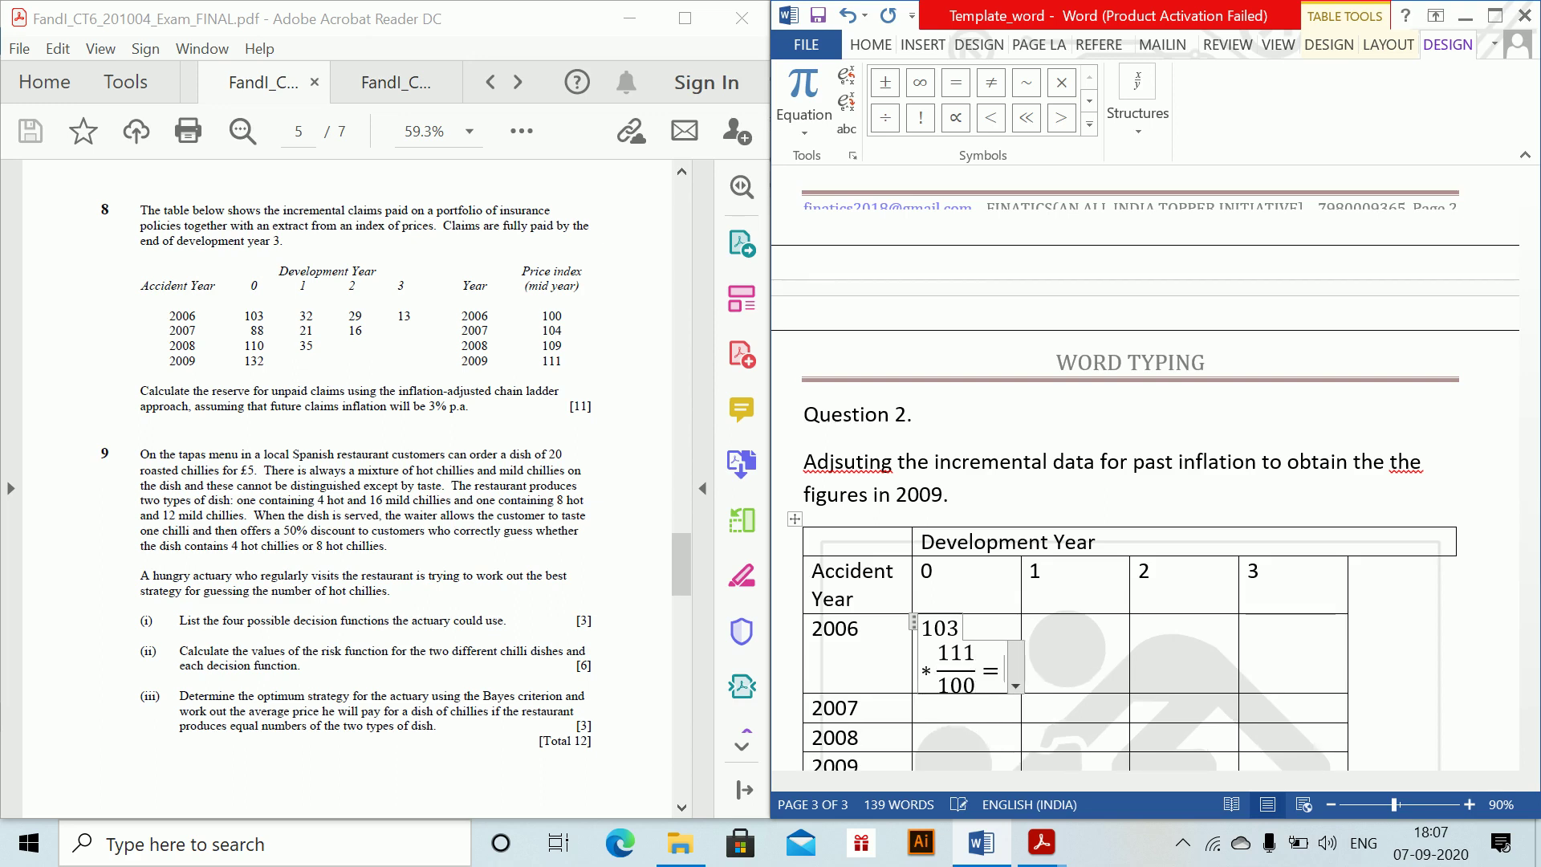
pyautogui.write('114')
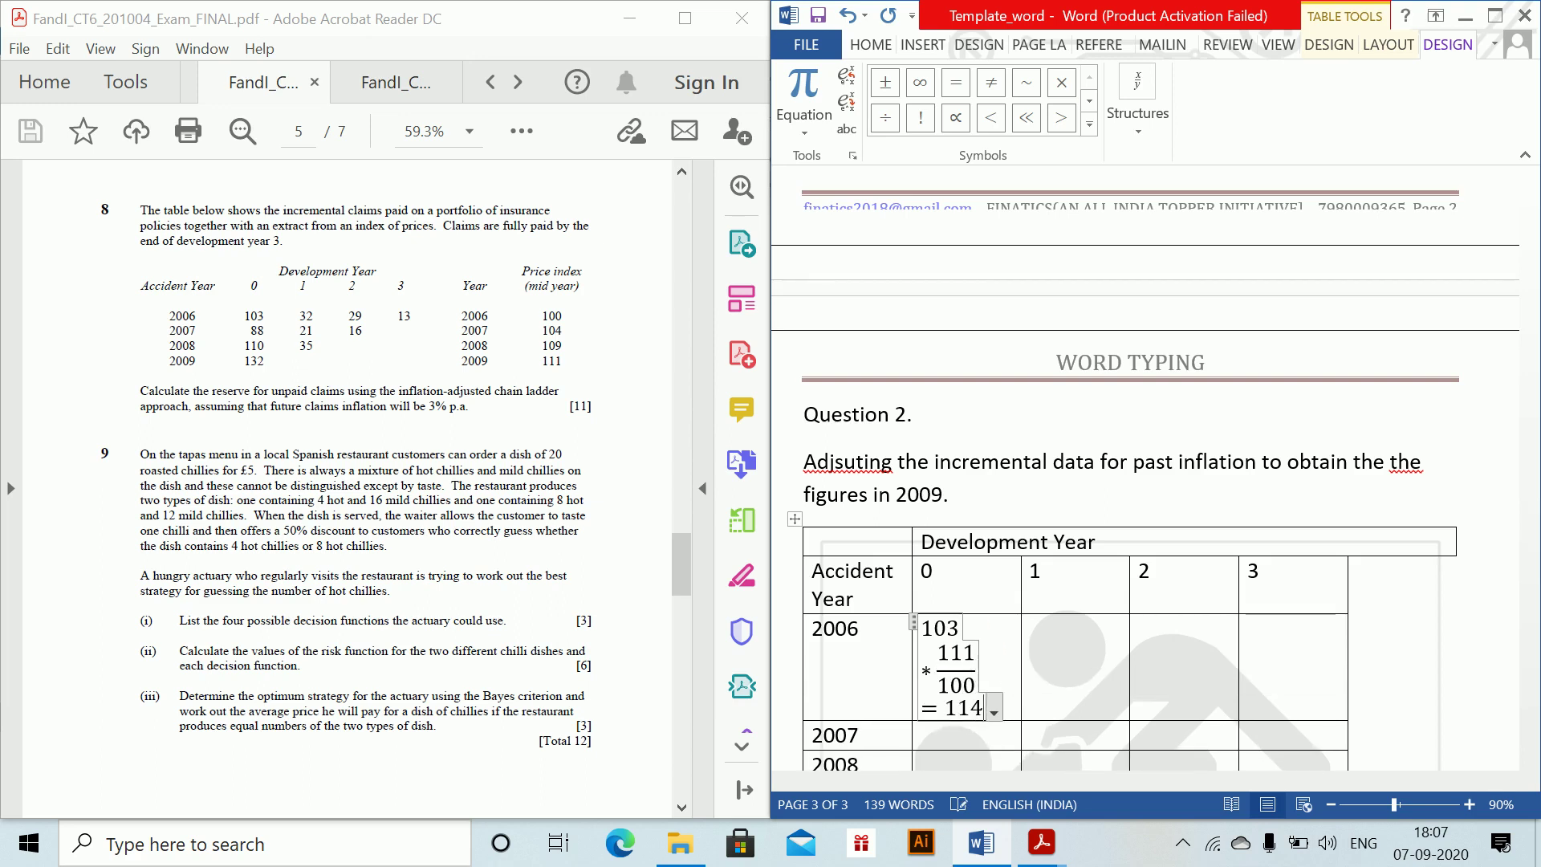
pyautogui.write('.33')
# - Enter the equation 32 * 111/104 = 34.154 with a stacked fraction for accident year 2006, development year 1
pyautogui.click(1078, 657)
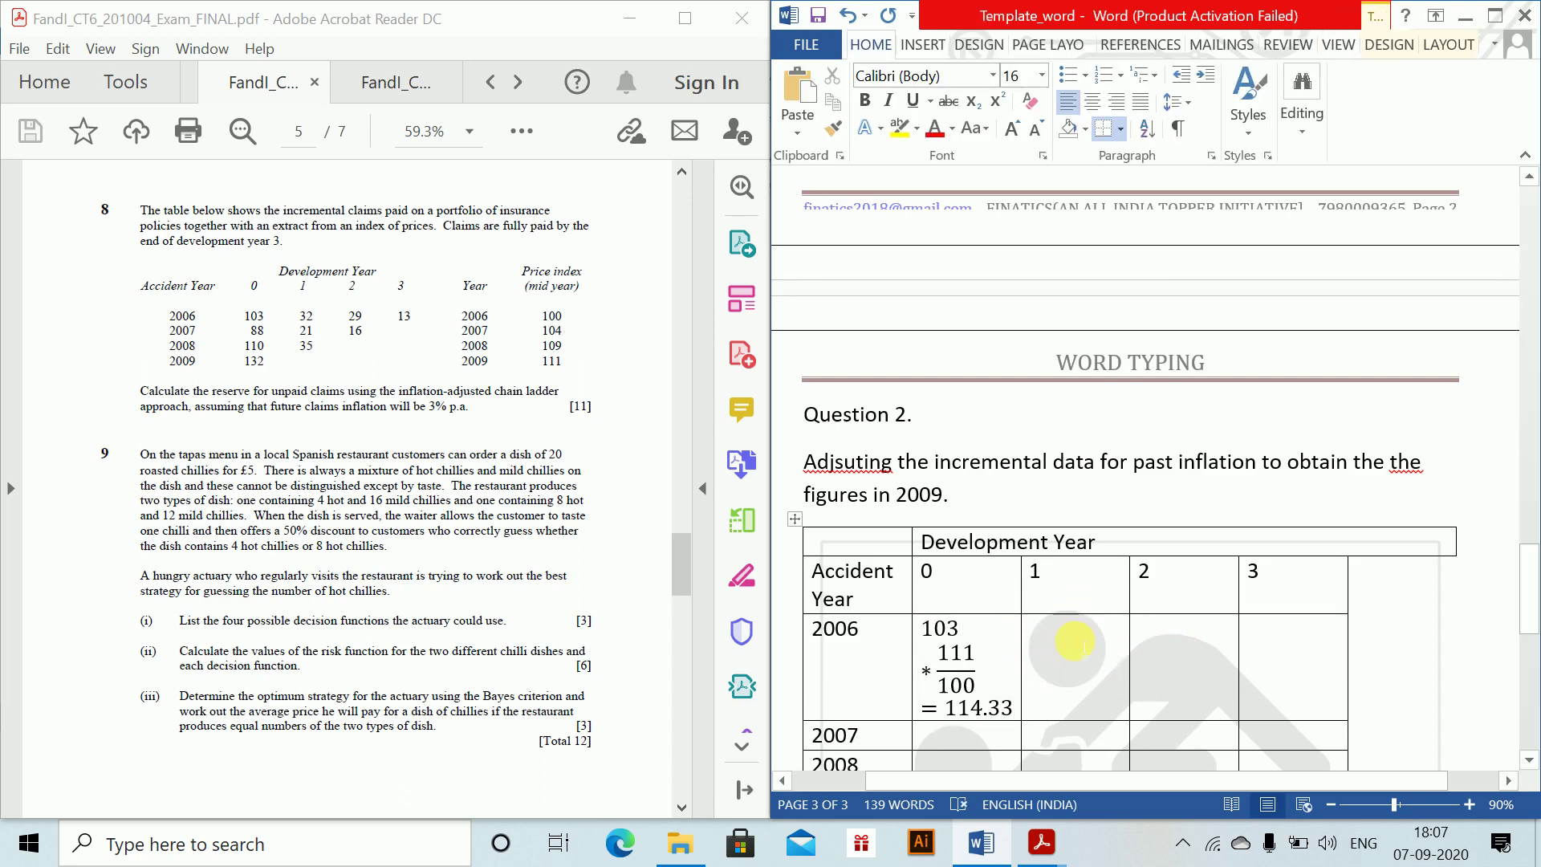
pyautogui.hotkey('alt', '=')
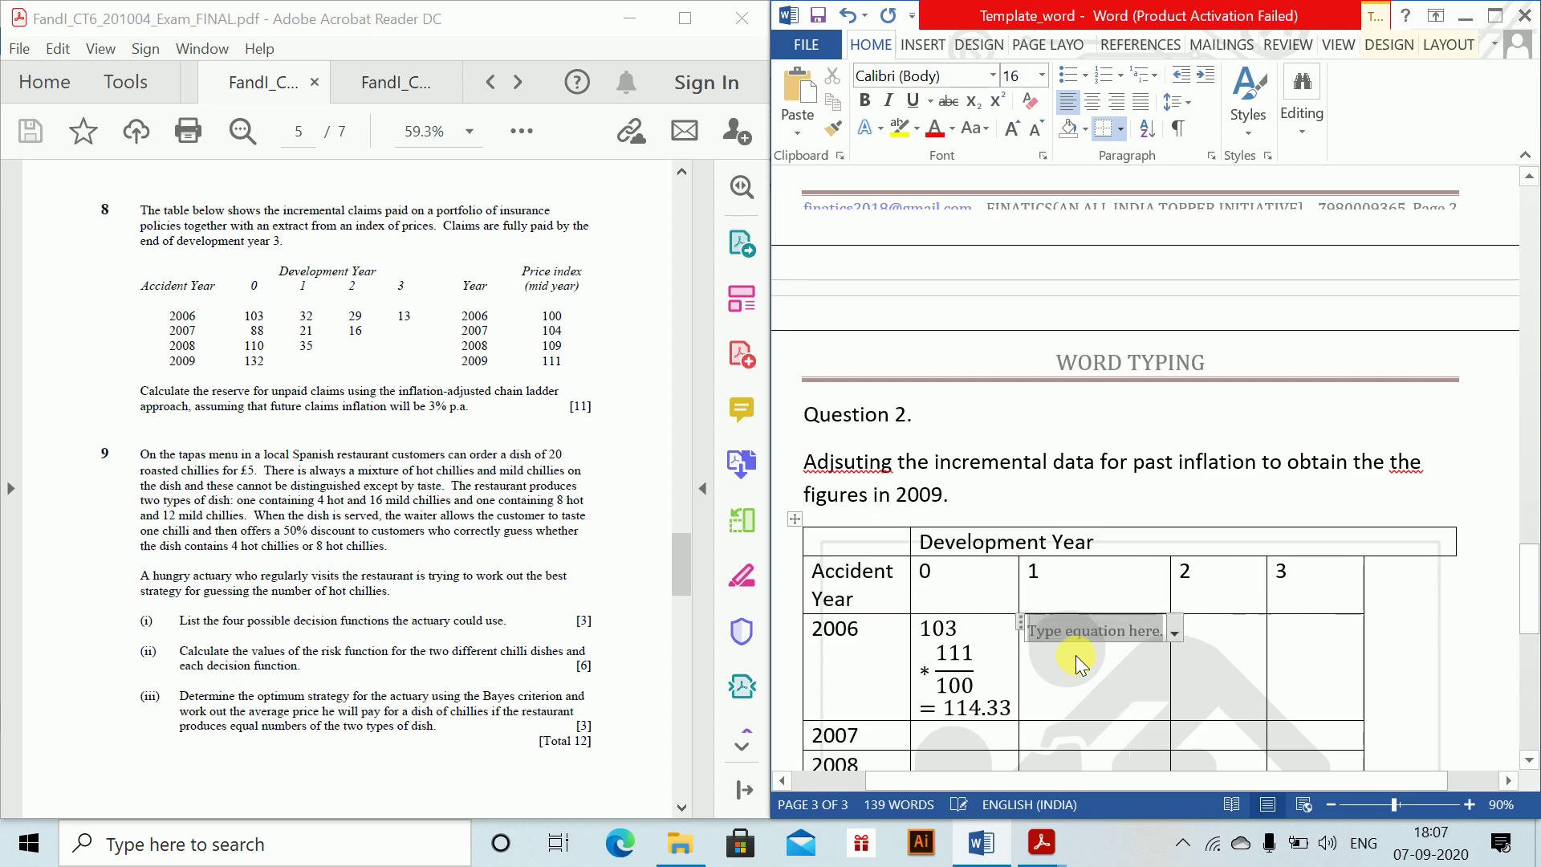
pyautogui.write('32 ')
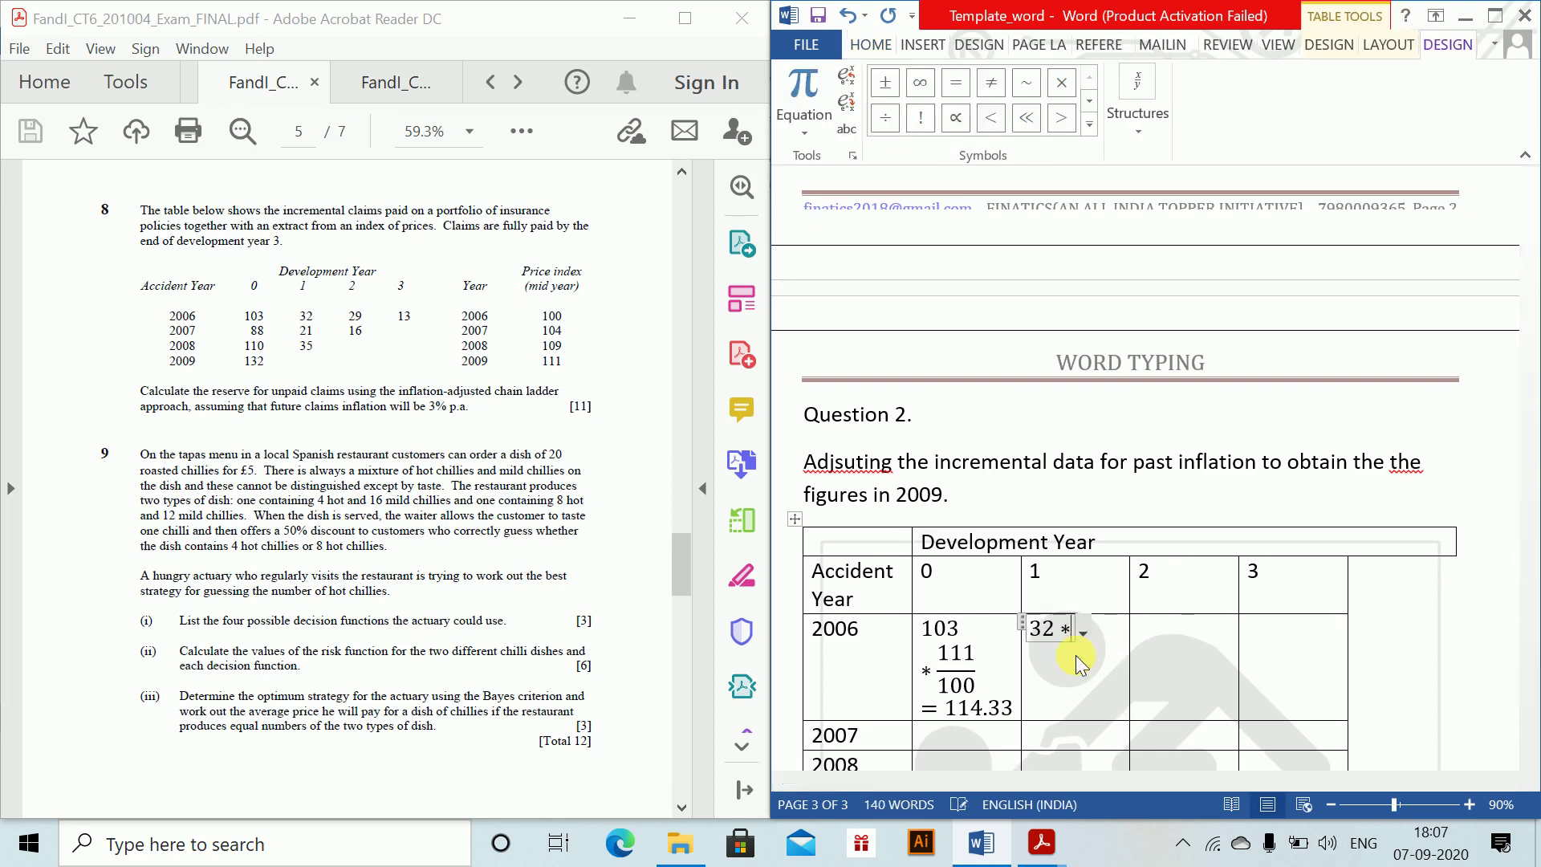
pyautogui.write('* 111/104 =')
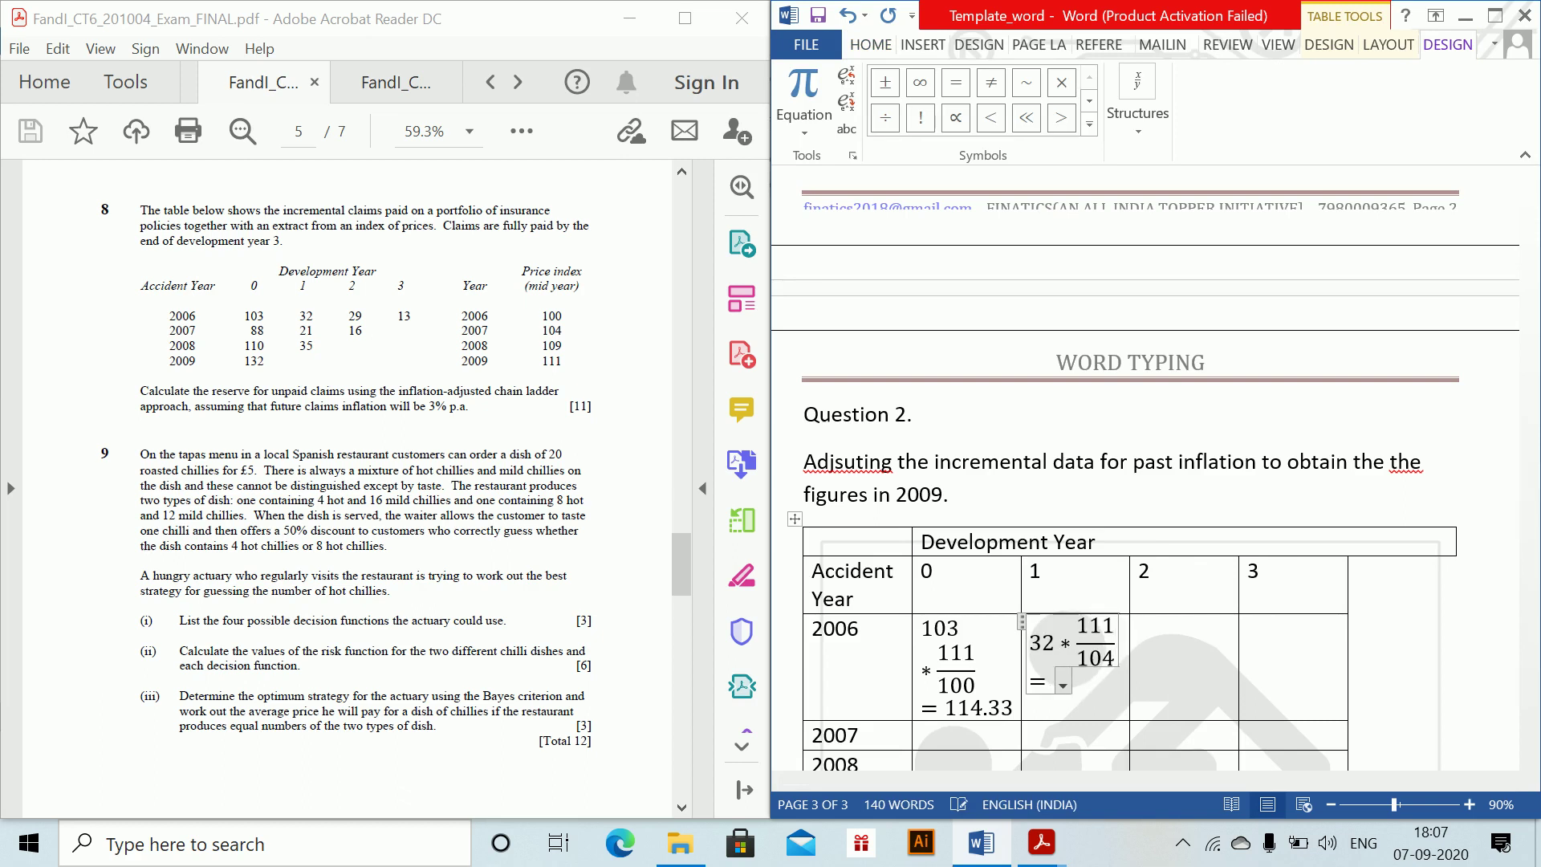
pyautogui.write('34.154')
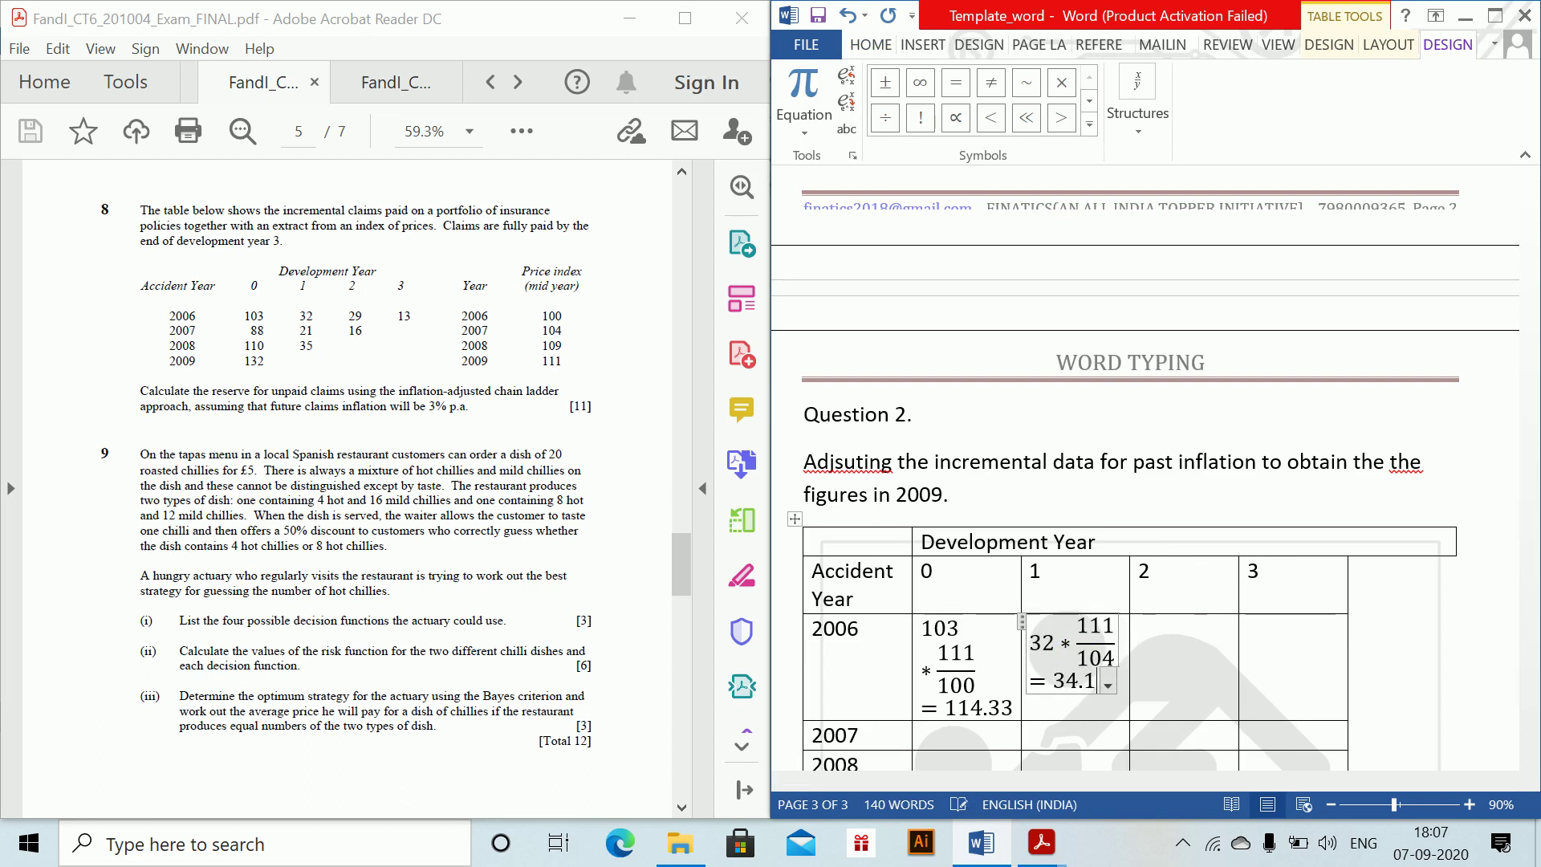
# - Complete the 2006 row with the stacked-fraction equation 29 * 111/109 = 29.532 for development year 2 and 13 for year 3
pyautogui.click(1205, 634)
pyautogui.hotkey('alt', '=')
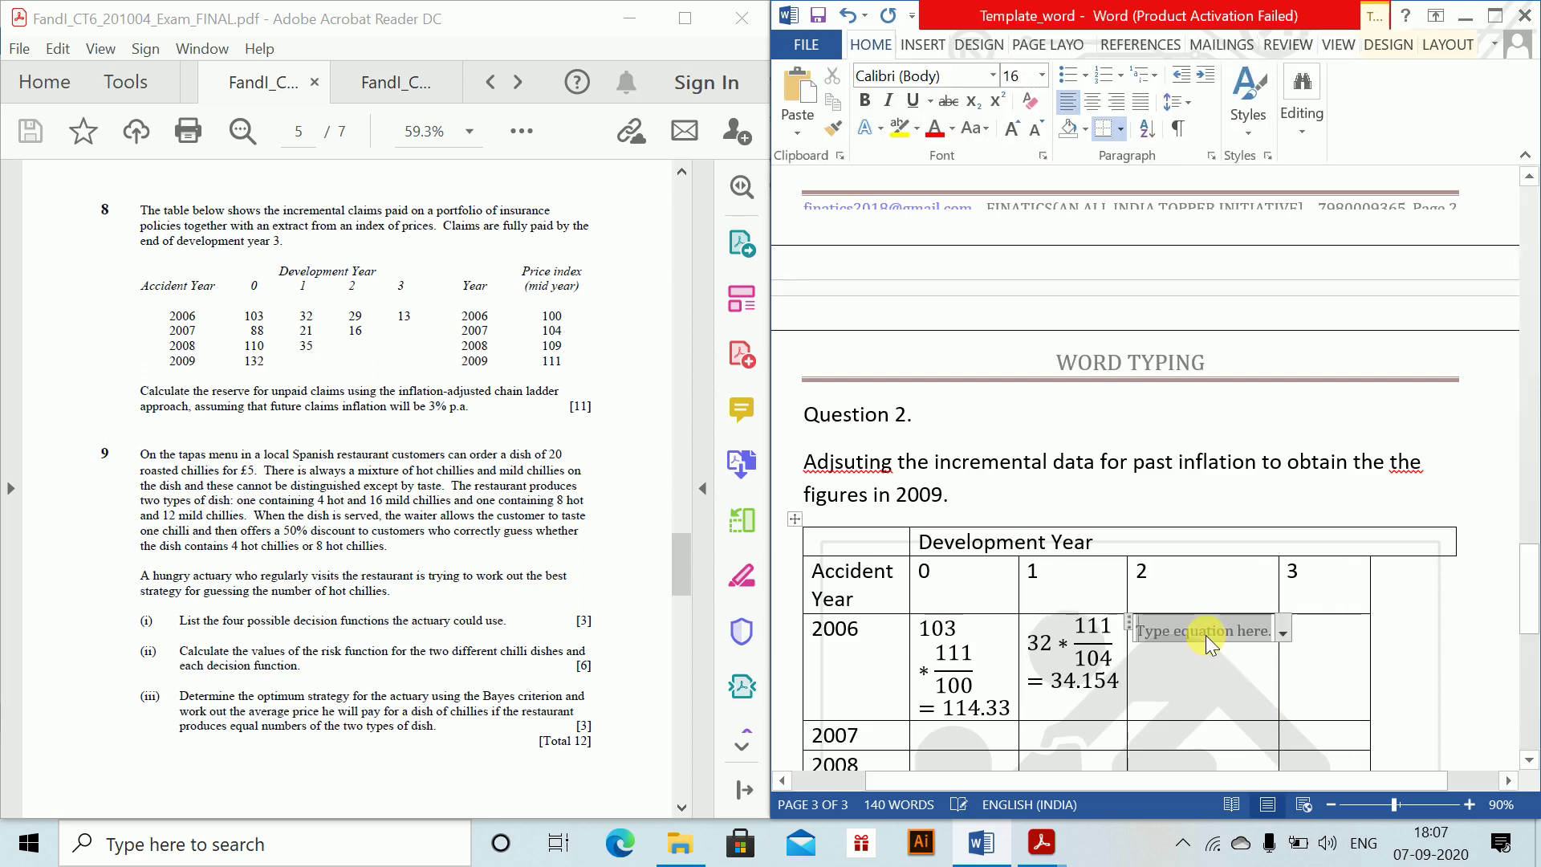
pyautogui.write('29*1111')
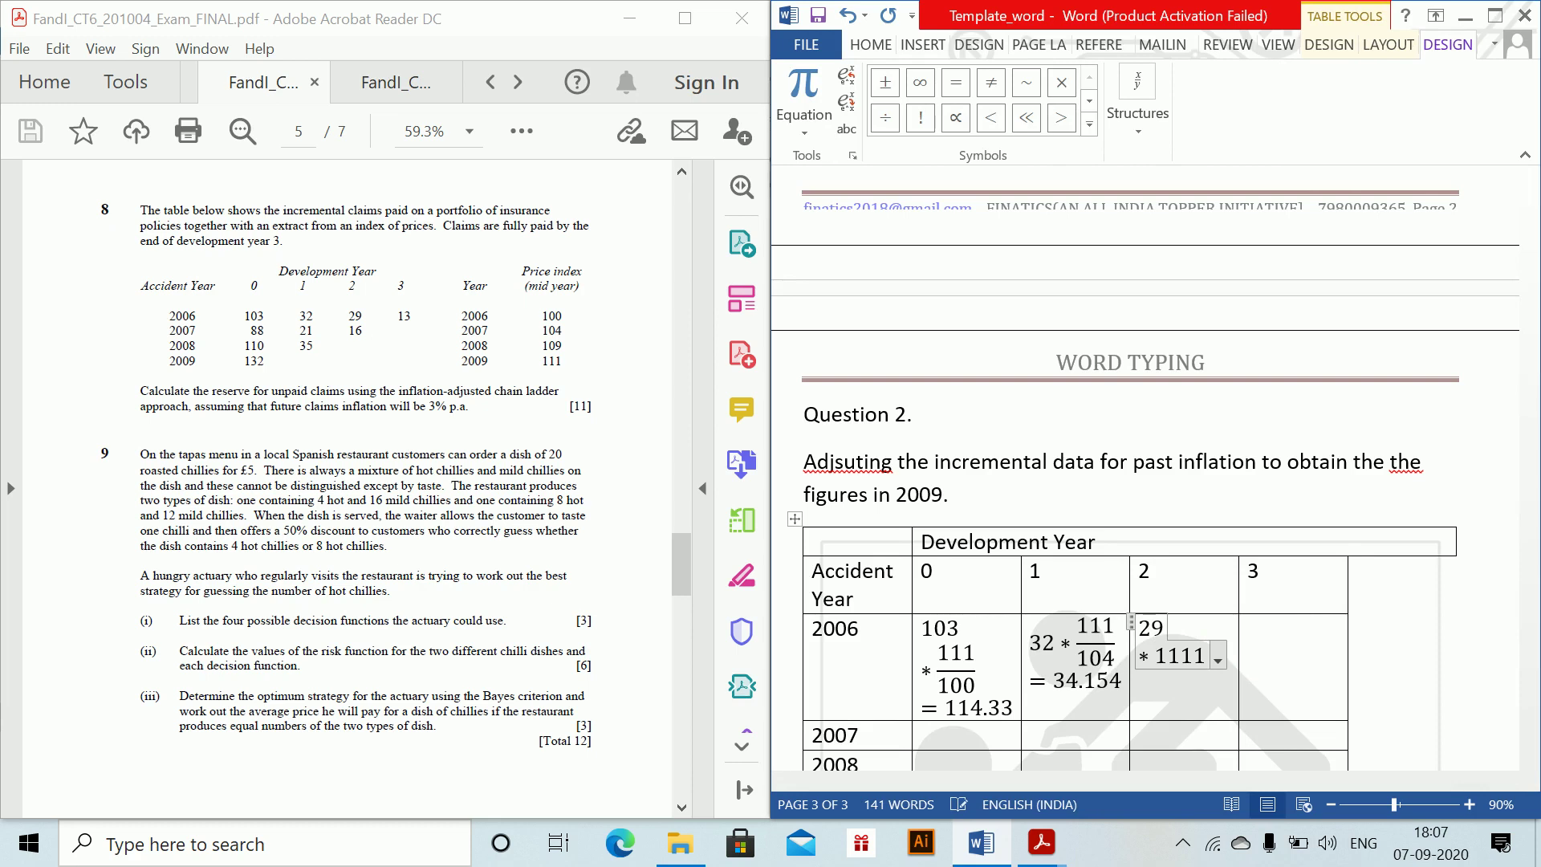
pyautogui.press('BackSpace')
pyautogui.write('/109 = ')
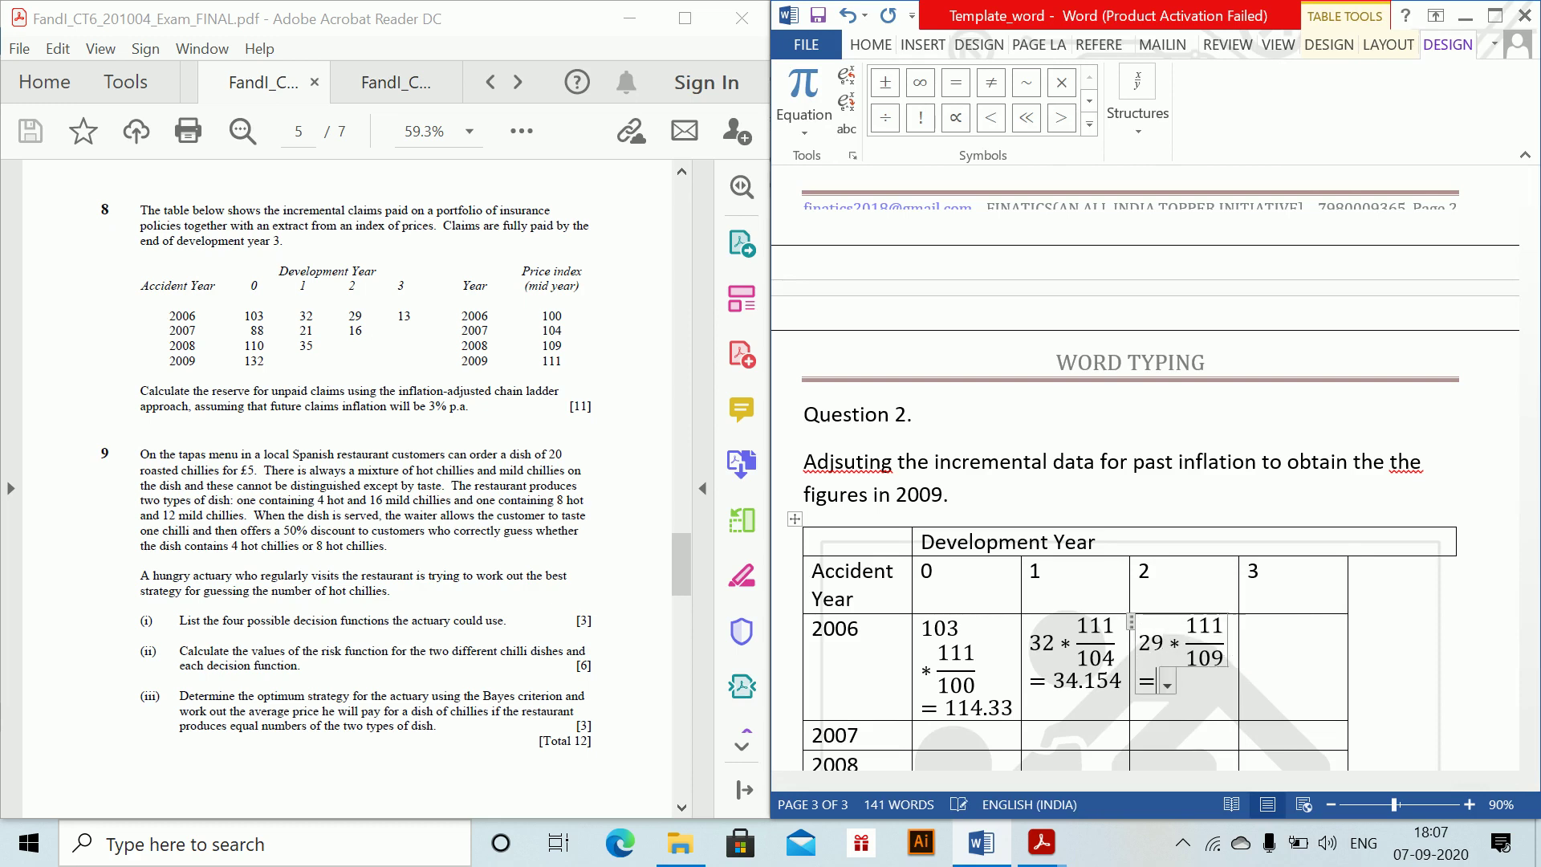
pyautogui.write('29.532')
pyautogui.click(1313, 631)
pyautogui.write('13')
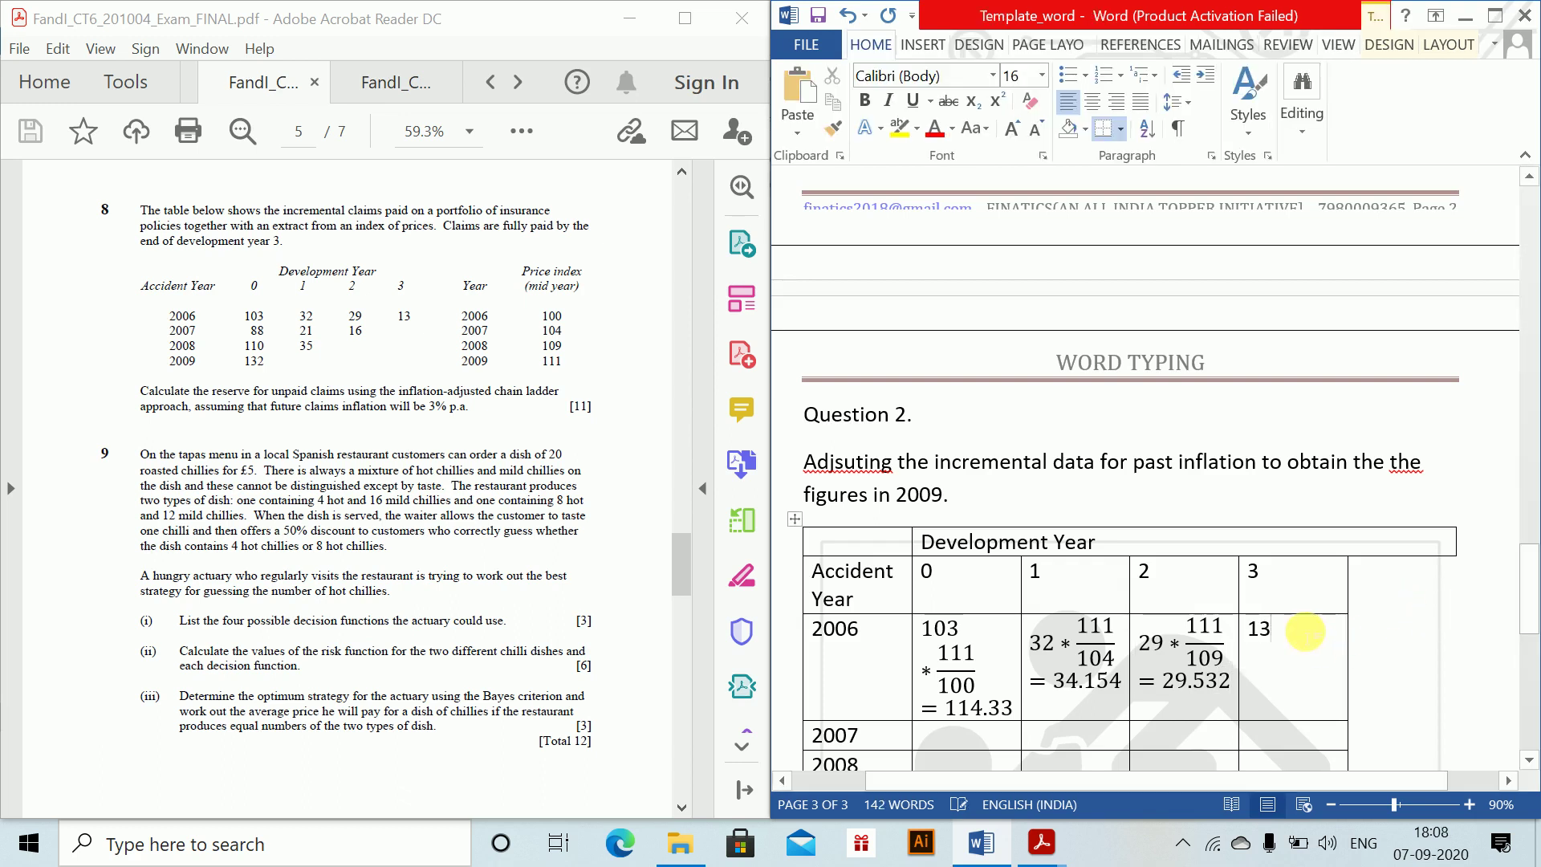
# - Widen the development year columns so each equation's product fits on one line and the table nearly reaches the merged header's edge
pyautogui.moveTo(1529, 606); pyautogui.dragTo(1525, 634)
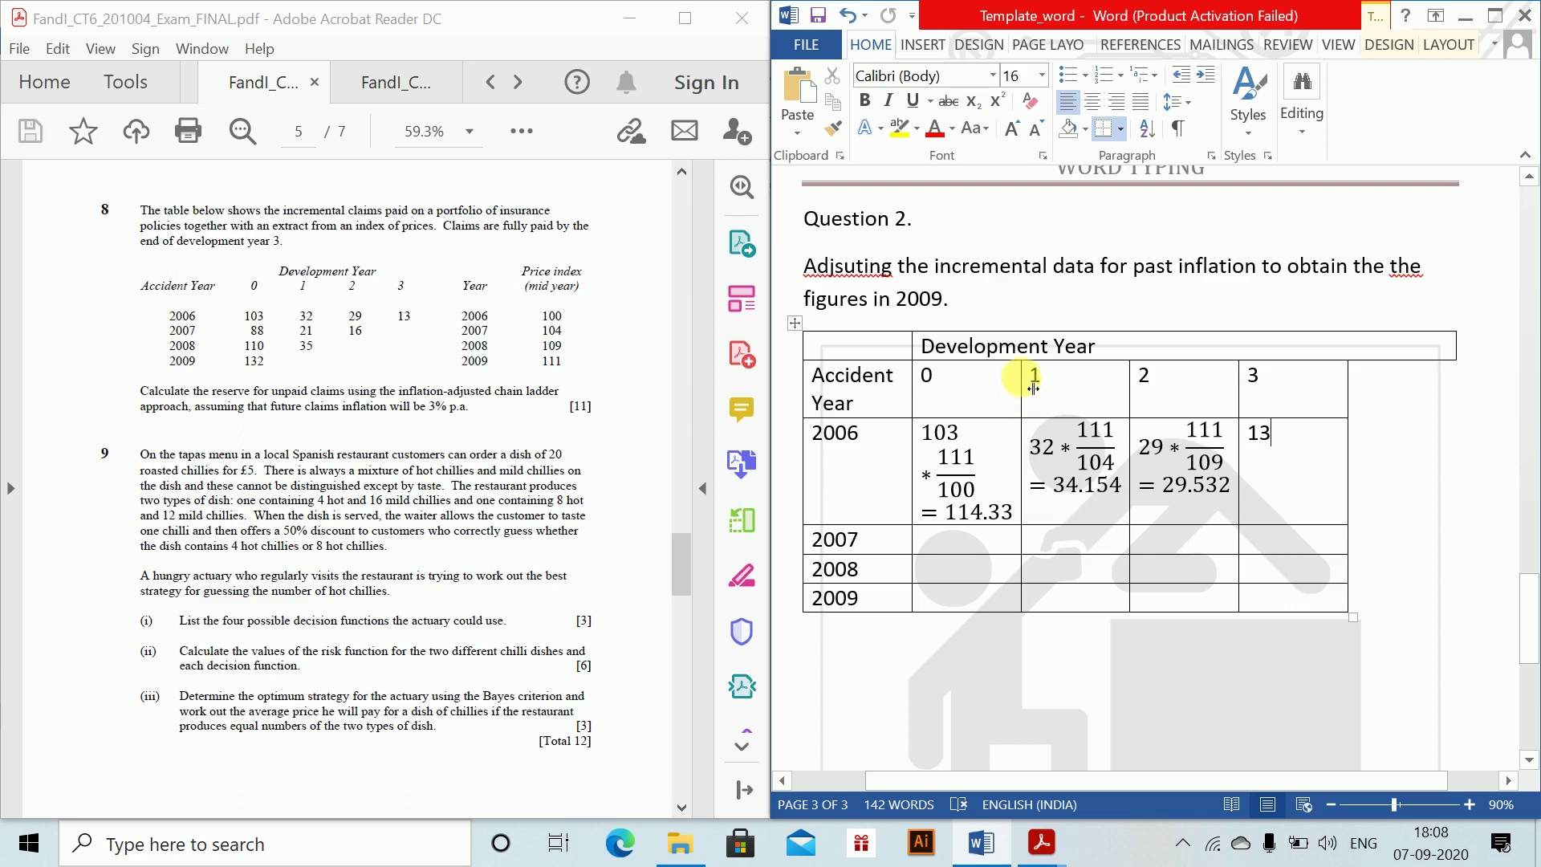
pyautogui.moveTo(1033, 388); pyautogui.dragTo(1070, 387)
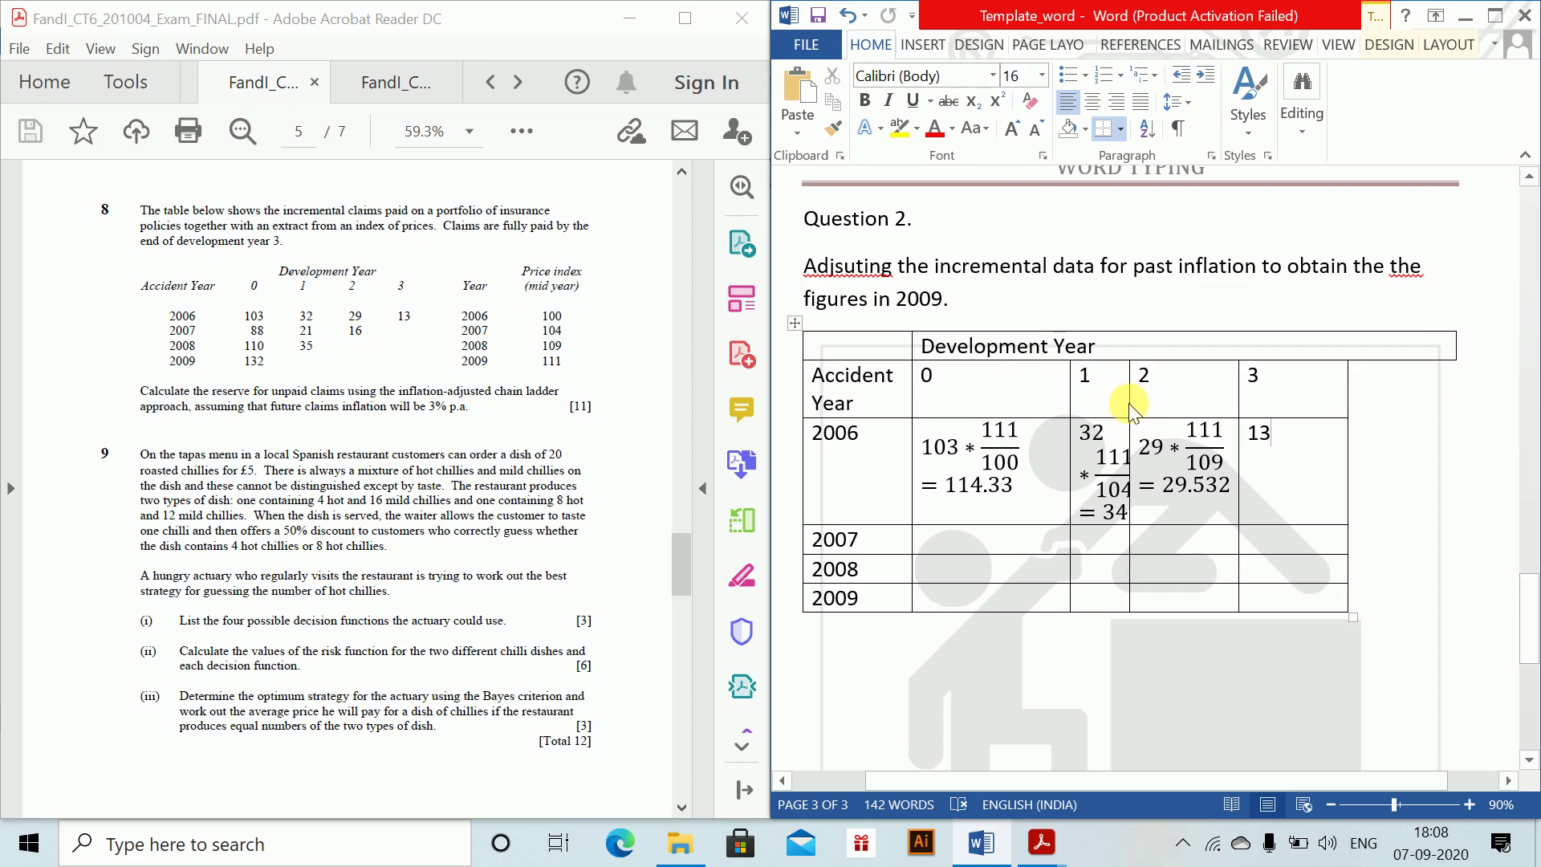
pyautogui.moveTo(1130, 405); pyautogui.dragTo(1236, 433)
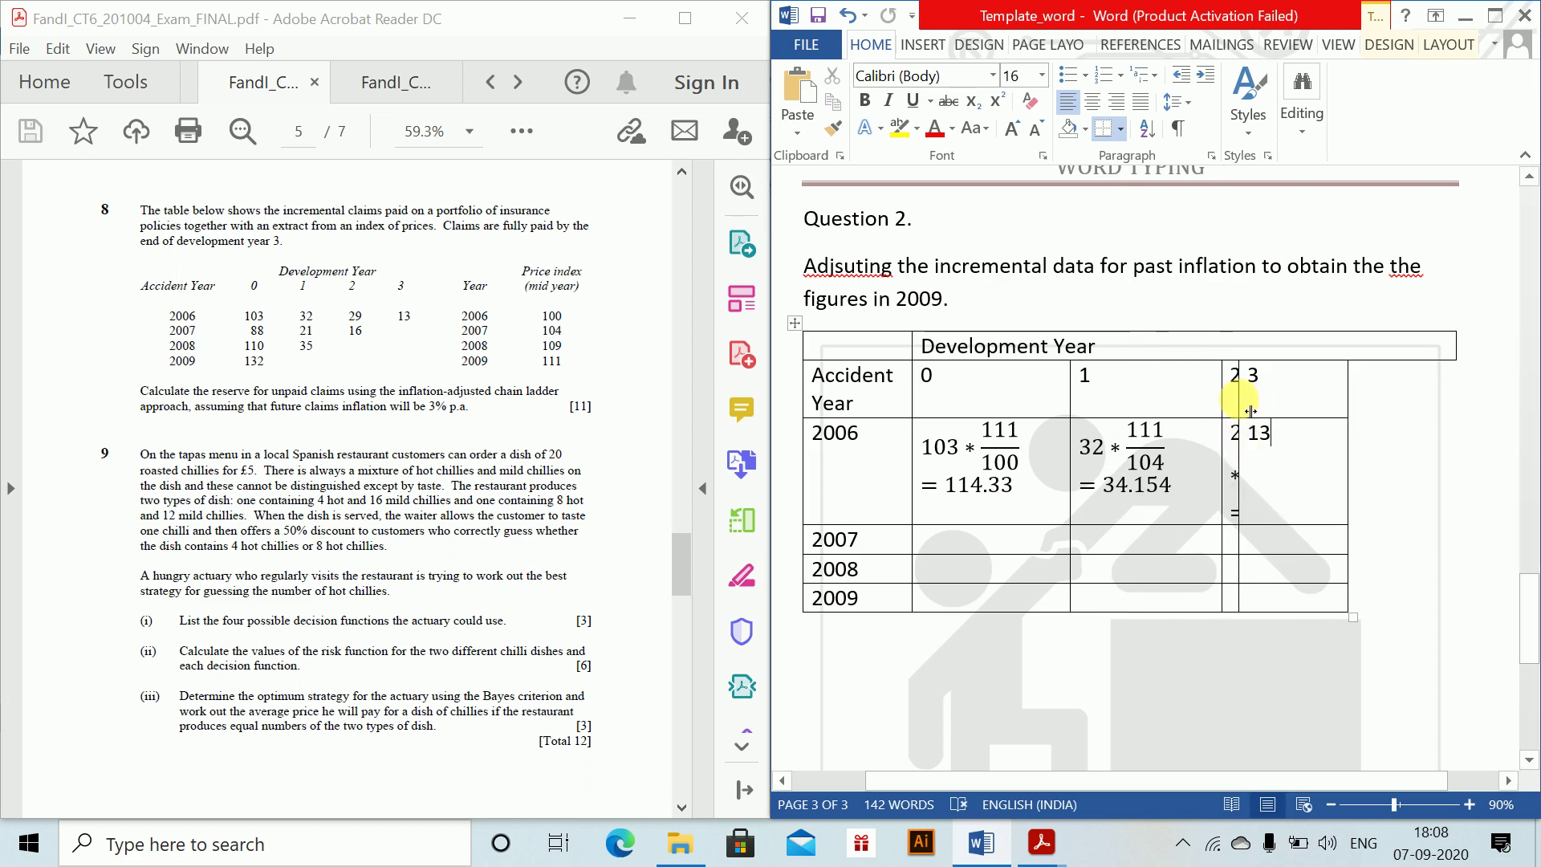
pyautogui.moveTo(1240, 399); pyautogui.dragTo(1316, 417)
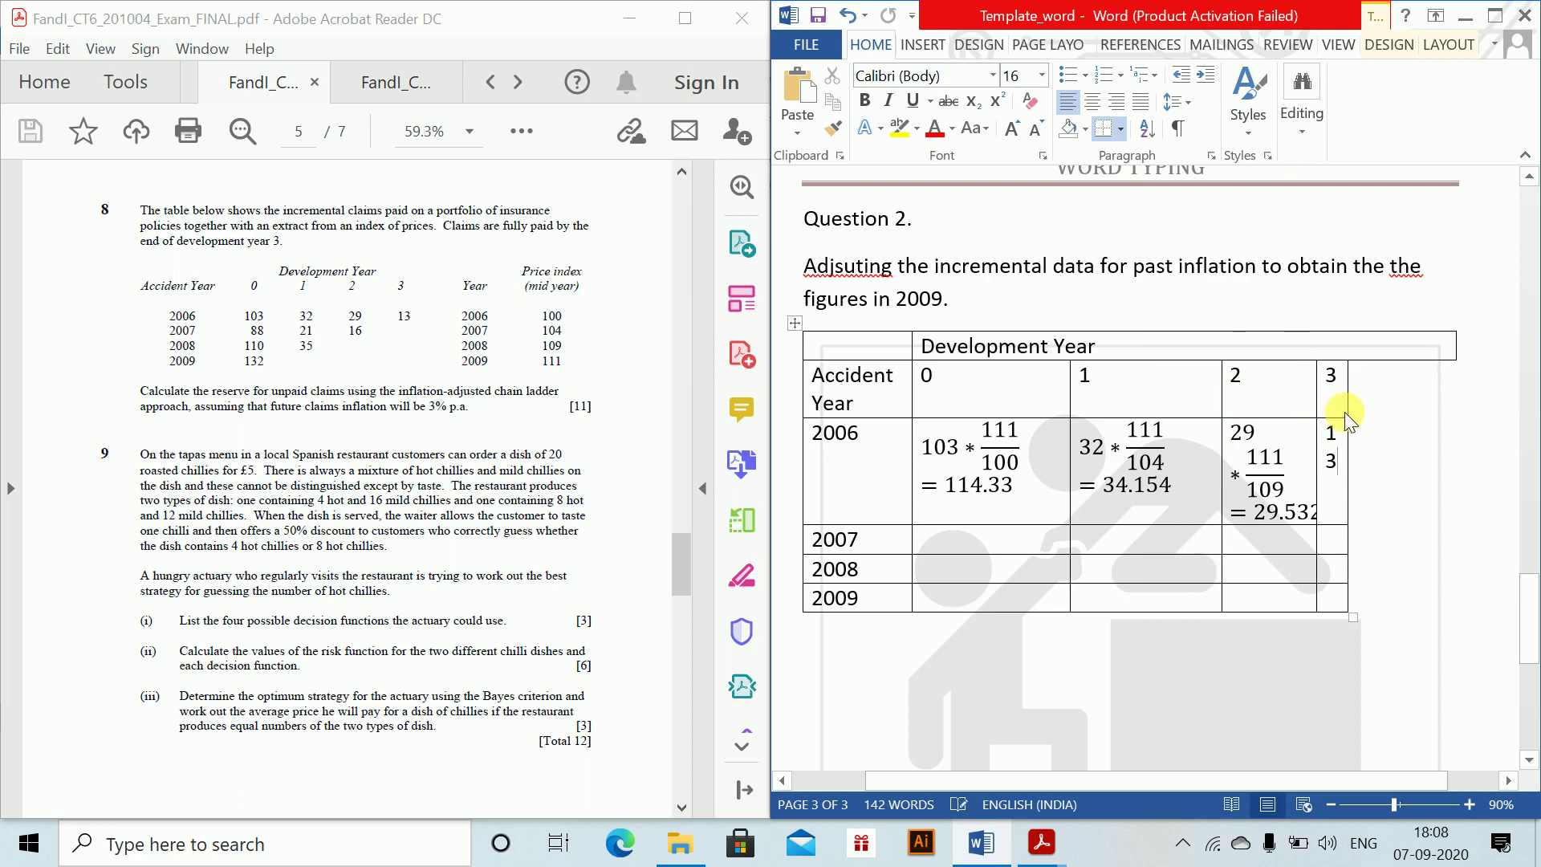
pyautogui.click(1350, 401)
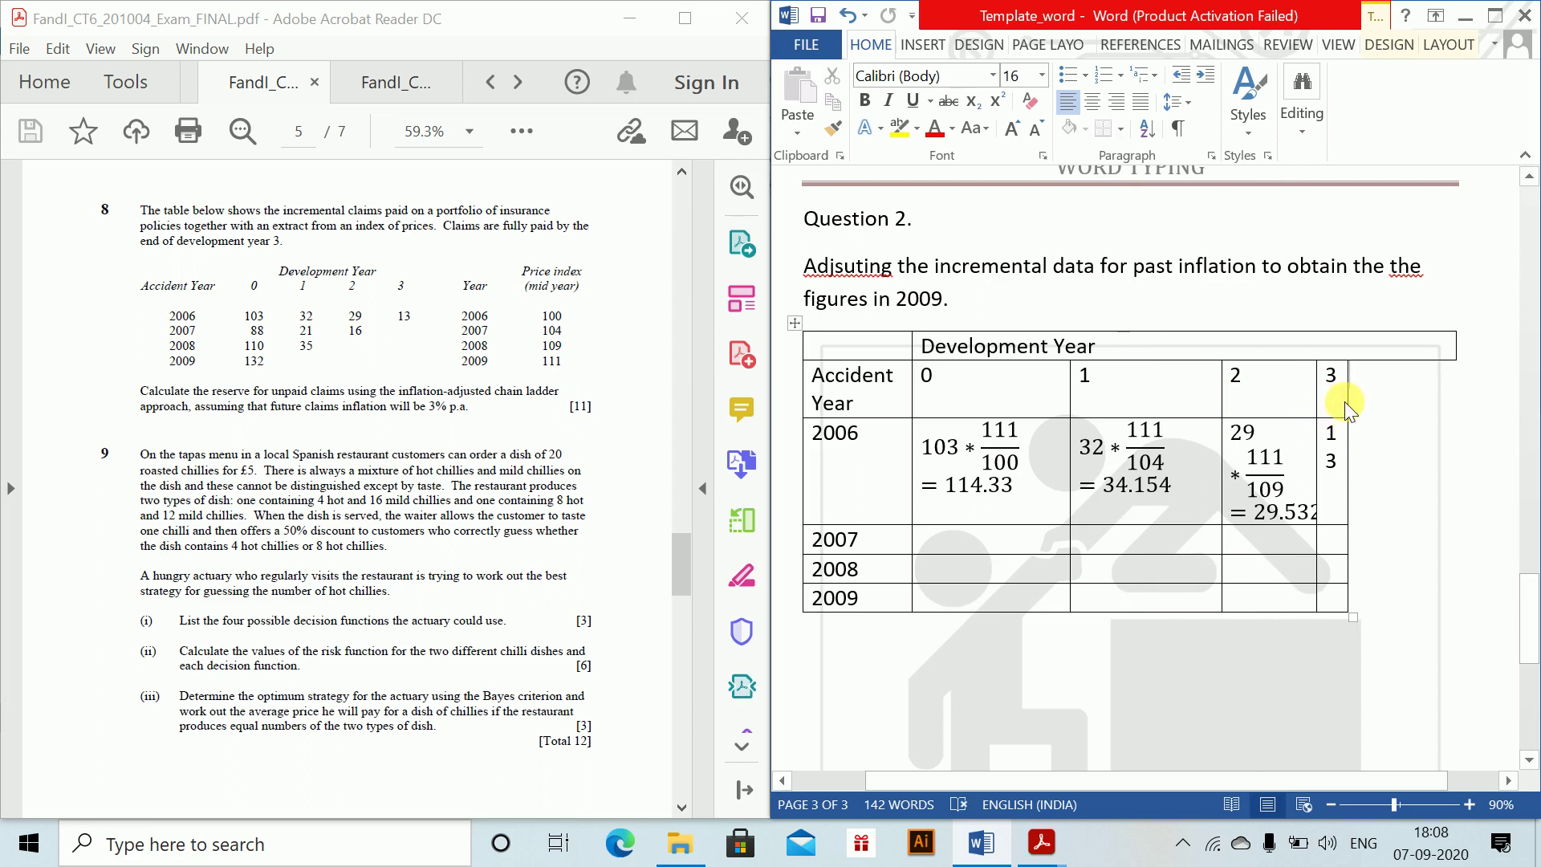
pyautogui.moveTo(1349, 385); pyautogui.dragTo(1451, 385)
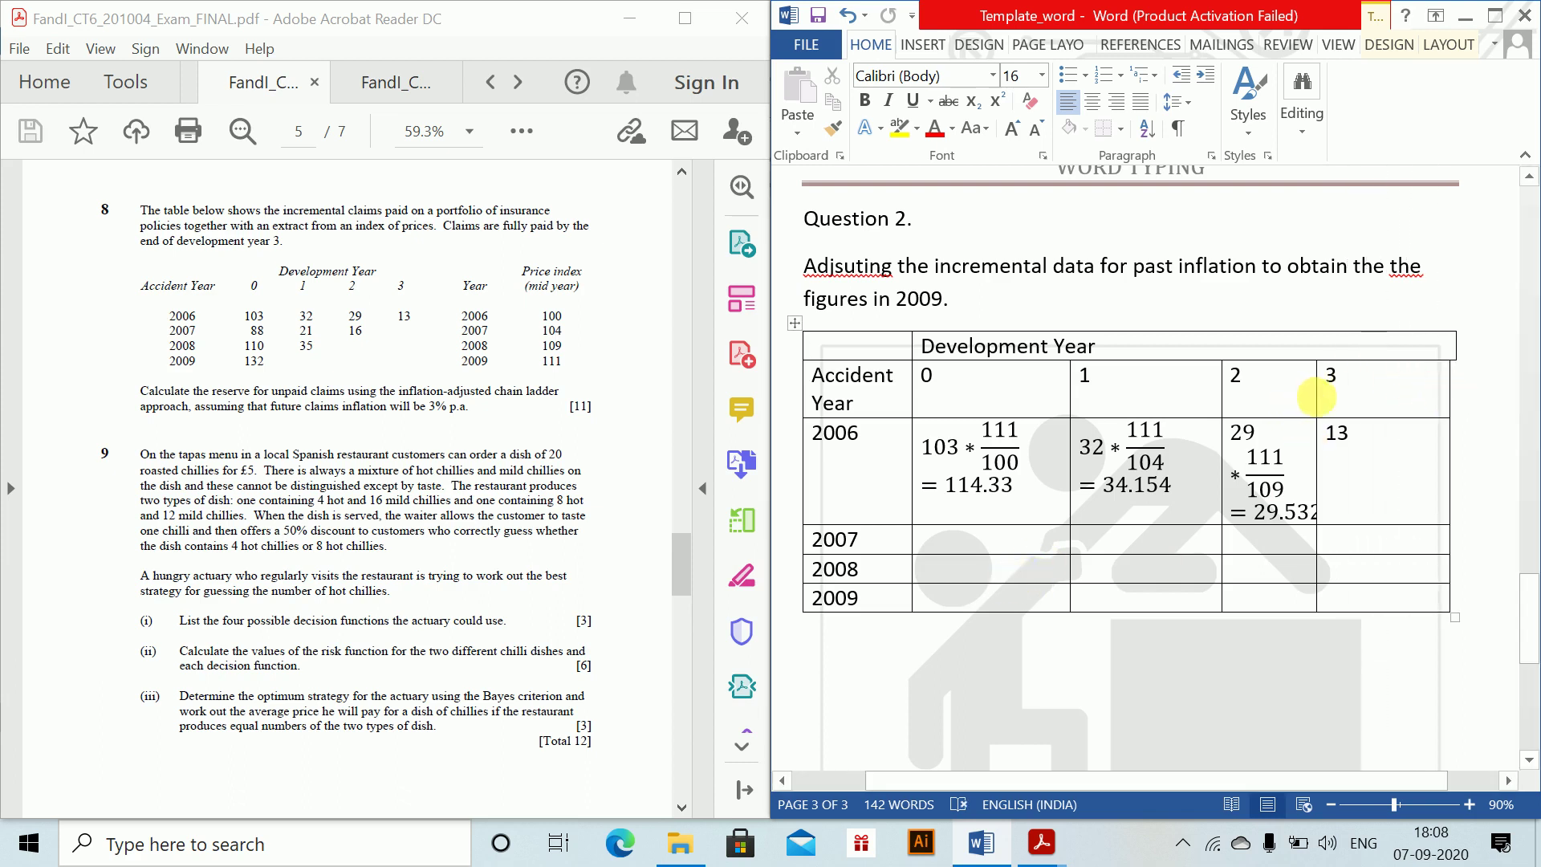
pyautogui.moveTo(1317, 397); pyautogui.dragTo(1347, 397)
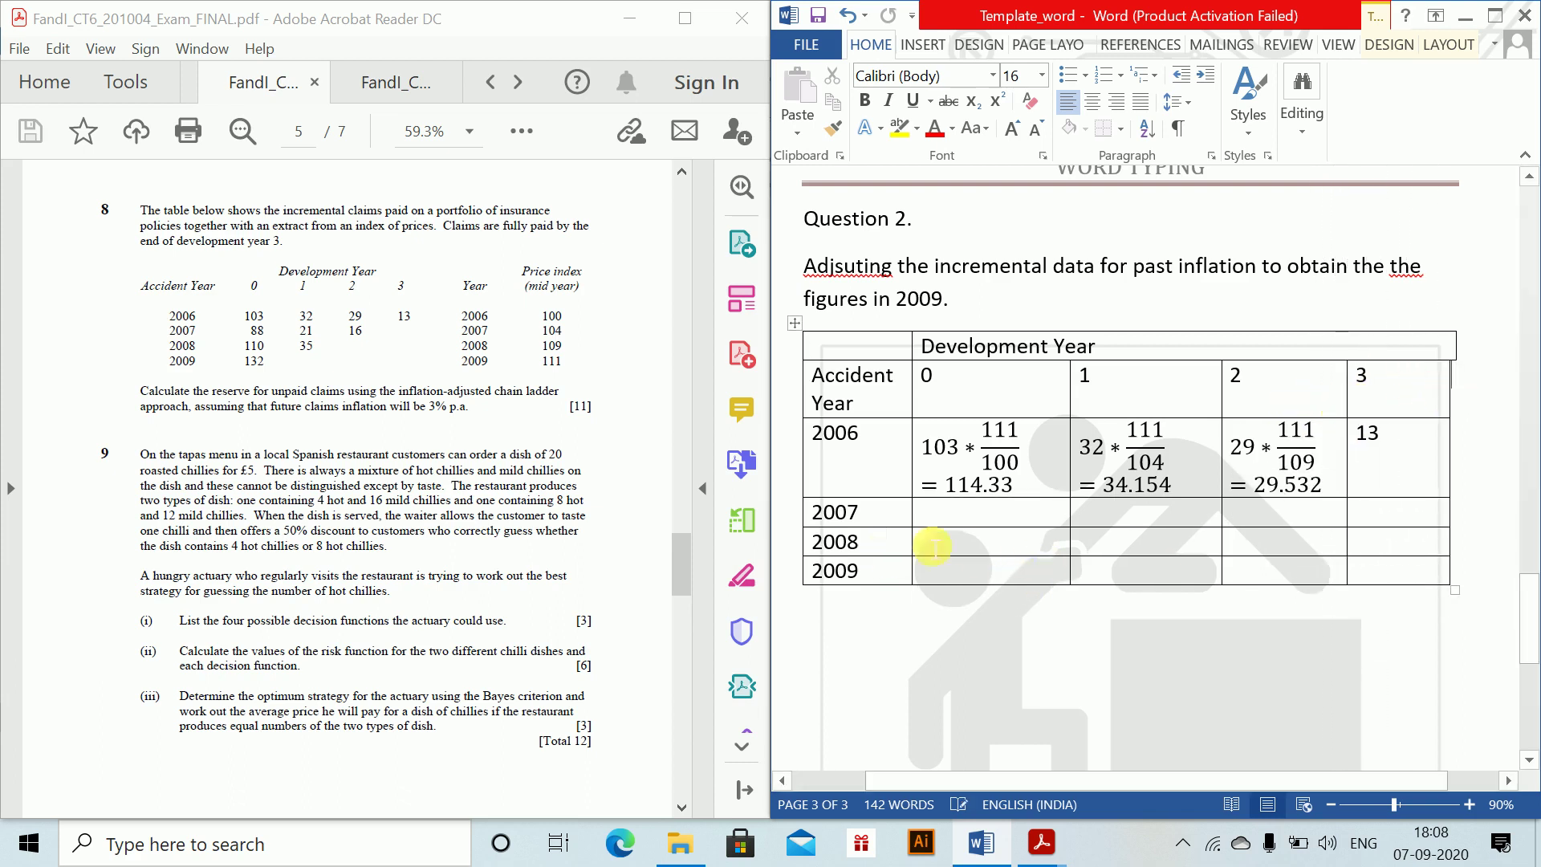
# - Enter the equation 88 * 111/104 = 93.923 with a stacked fraction for accident year 2007, development year 0
pyautogui.click(966, 523)
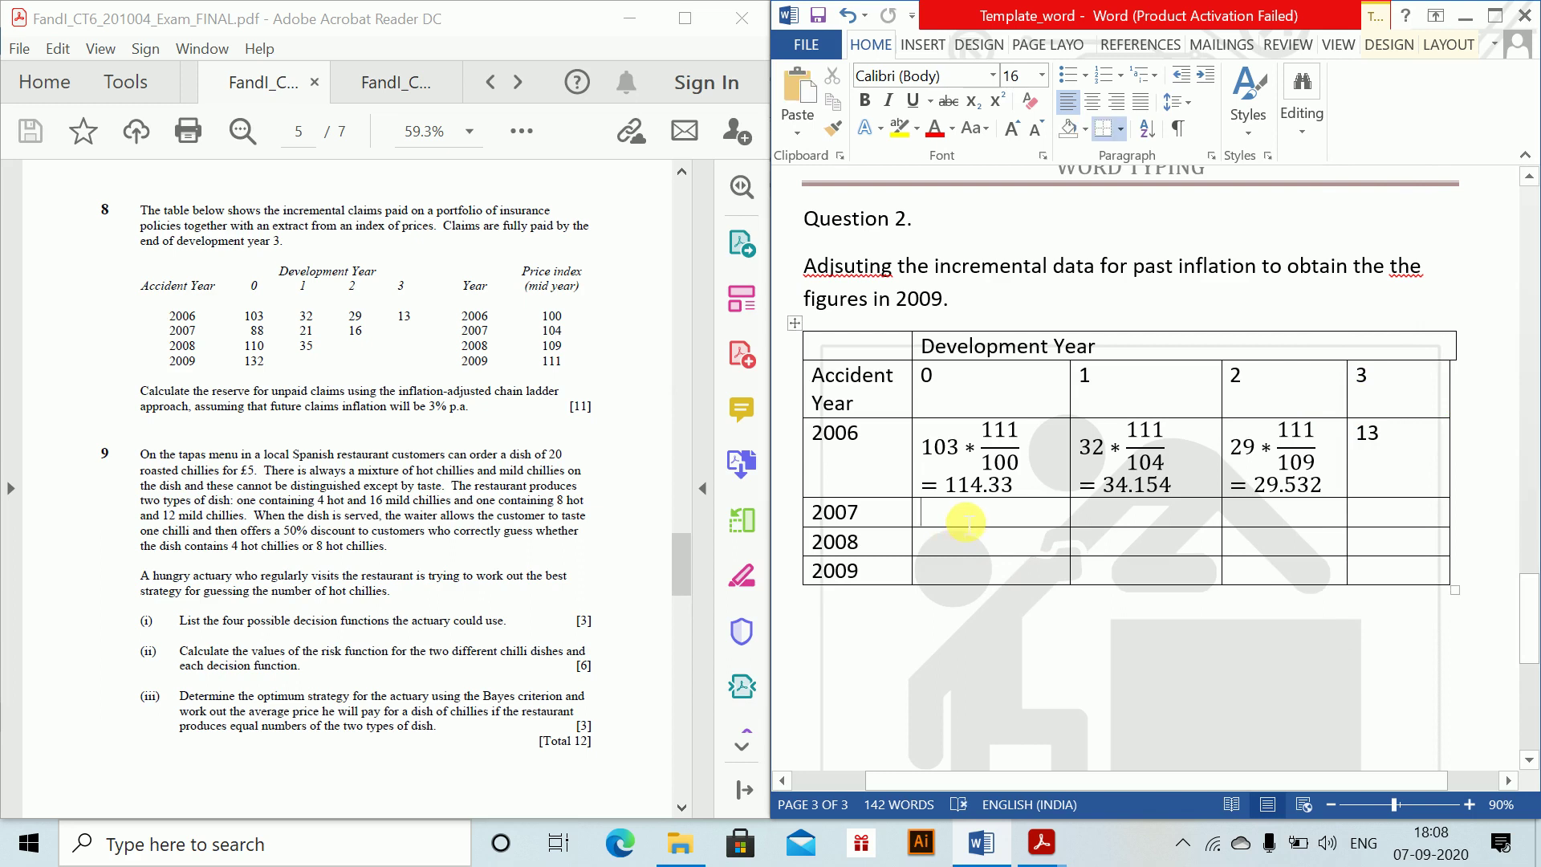
pyautogui.hotkey('alt', '=')
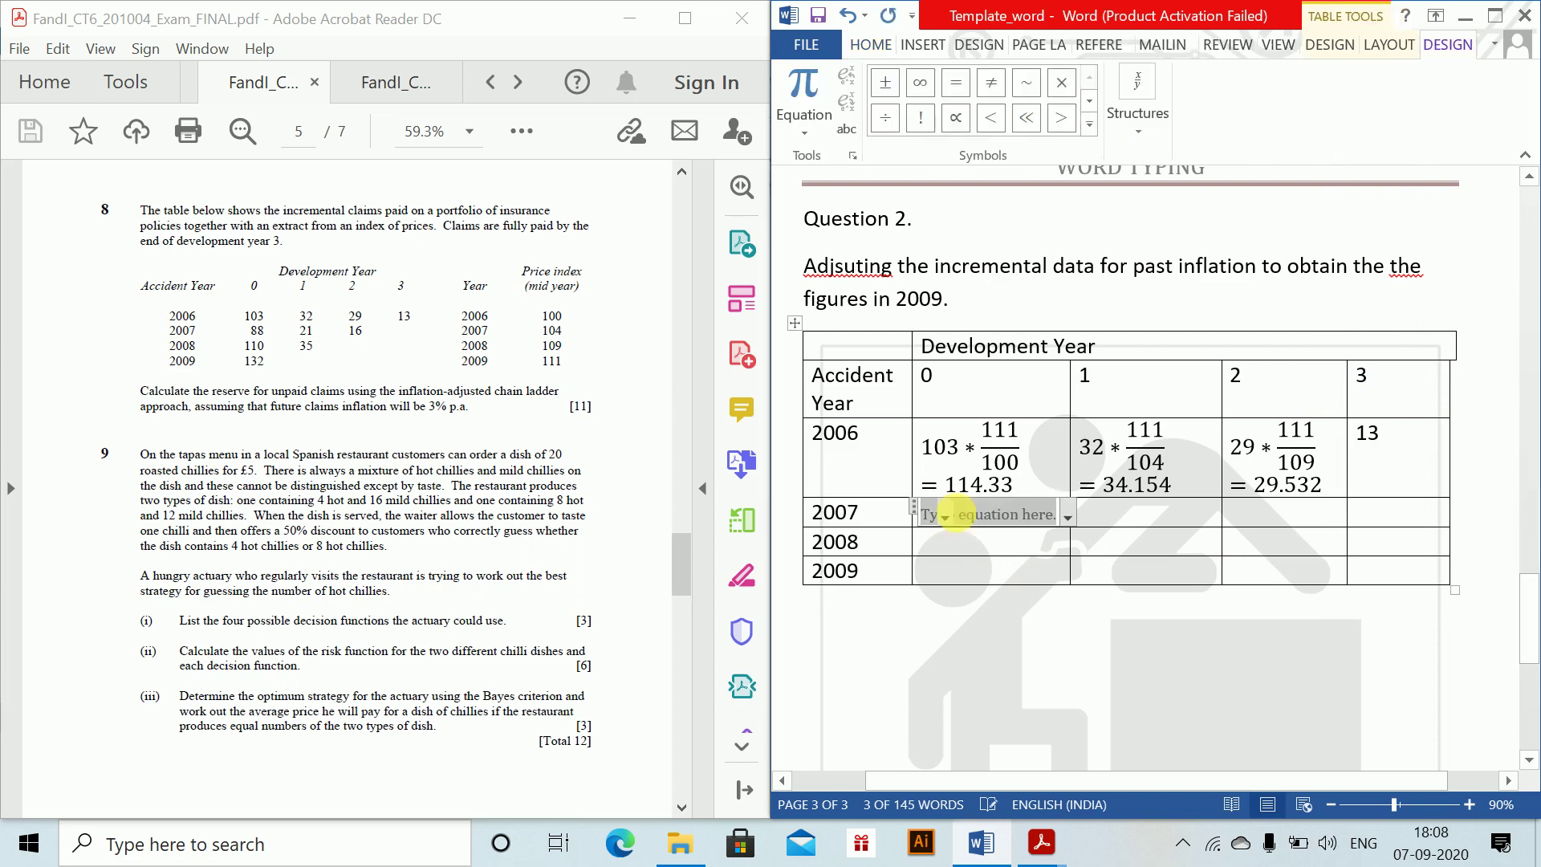
pyautogui.write('88 * 111')
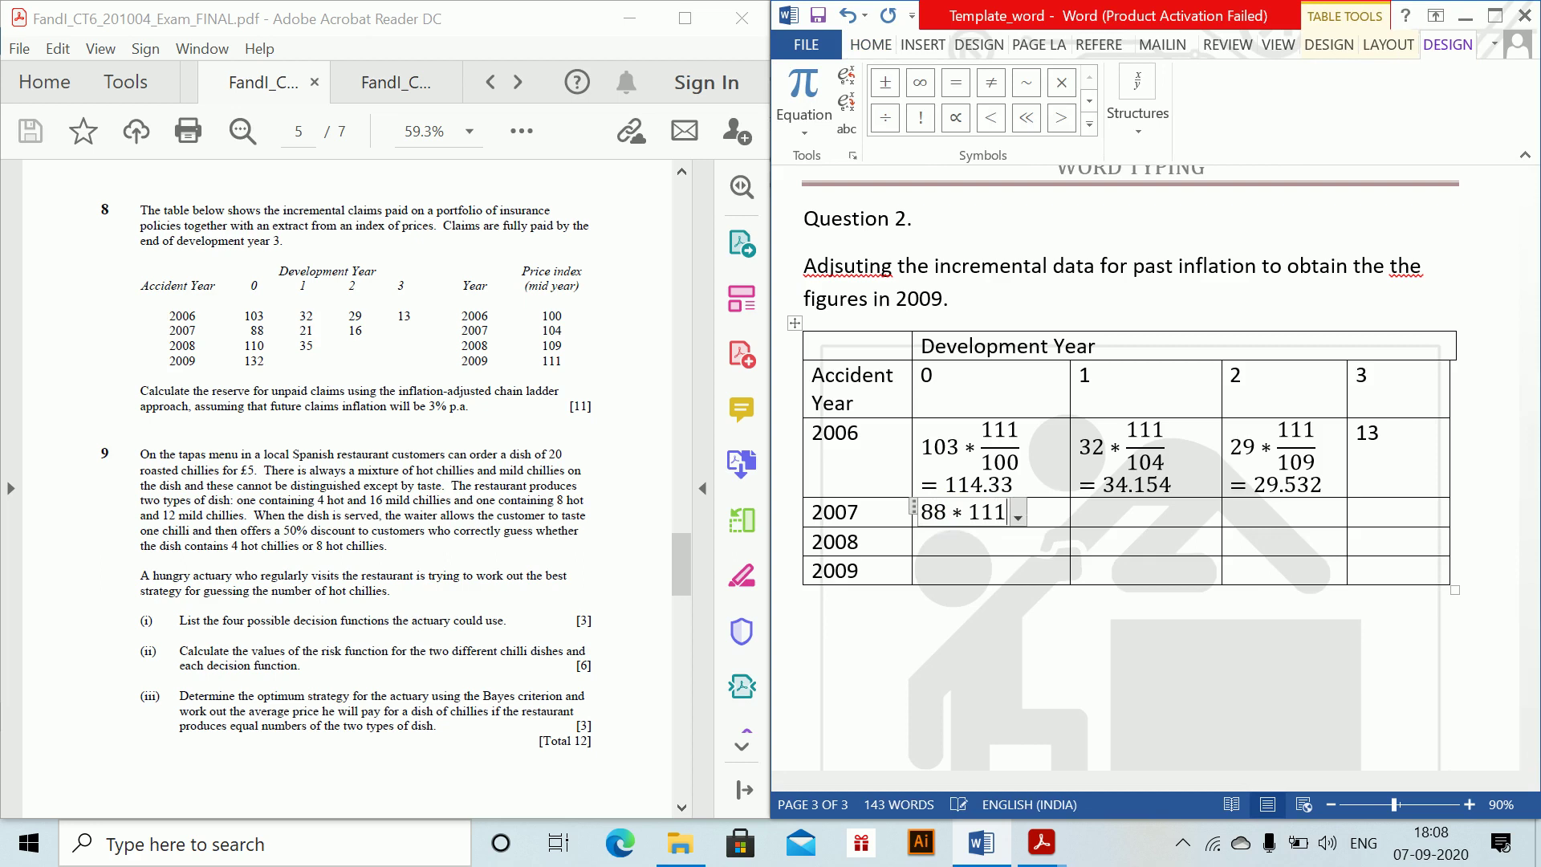
pyautogui.write('/10')
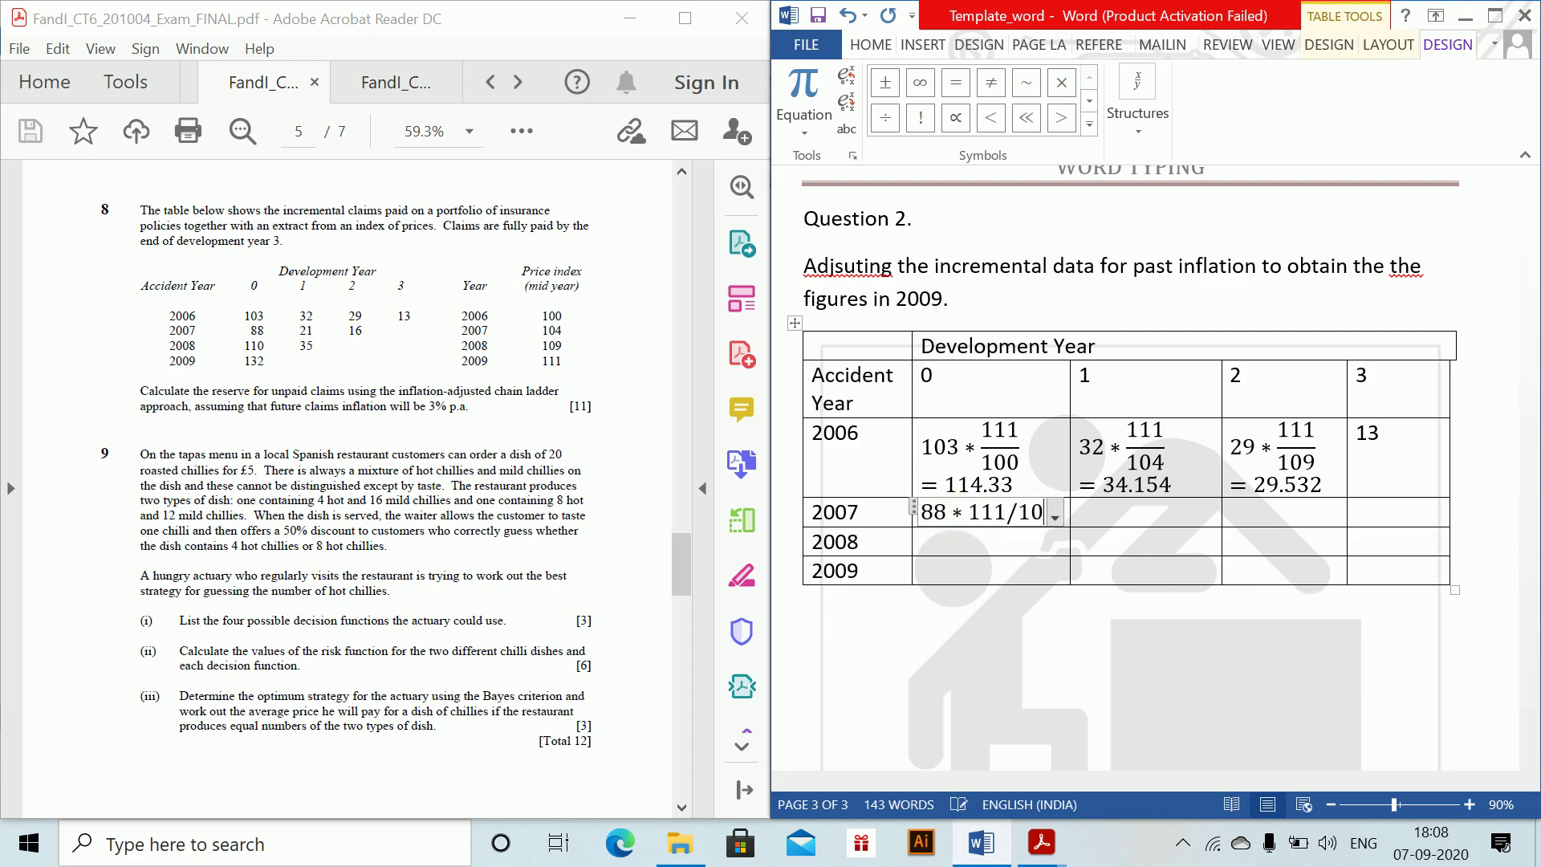
pyautogui.write('4 = ')
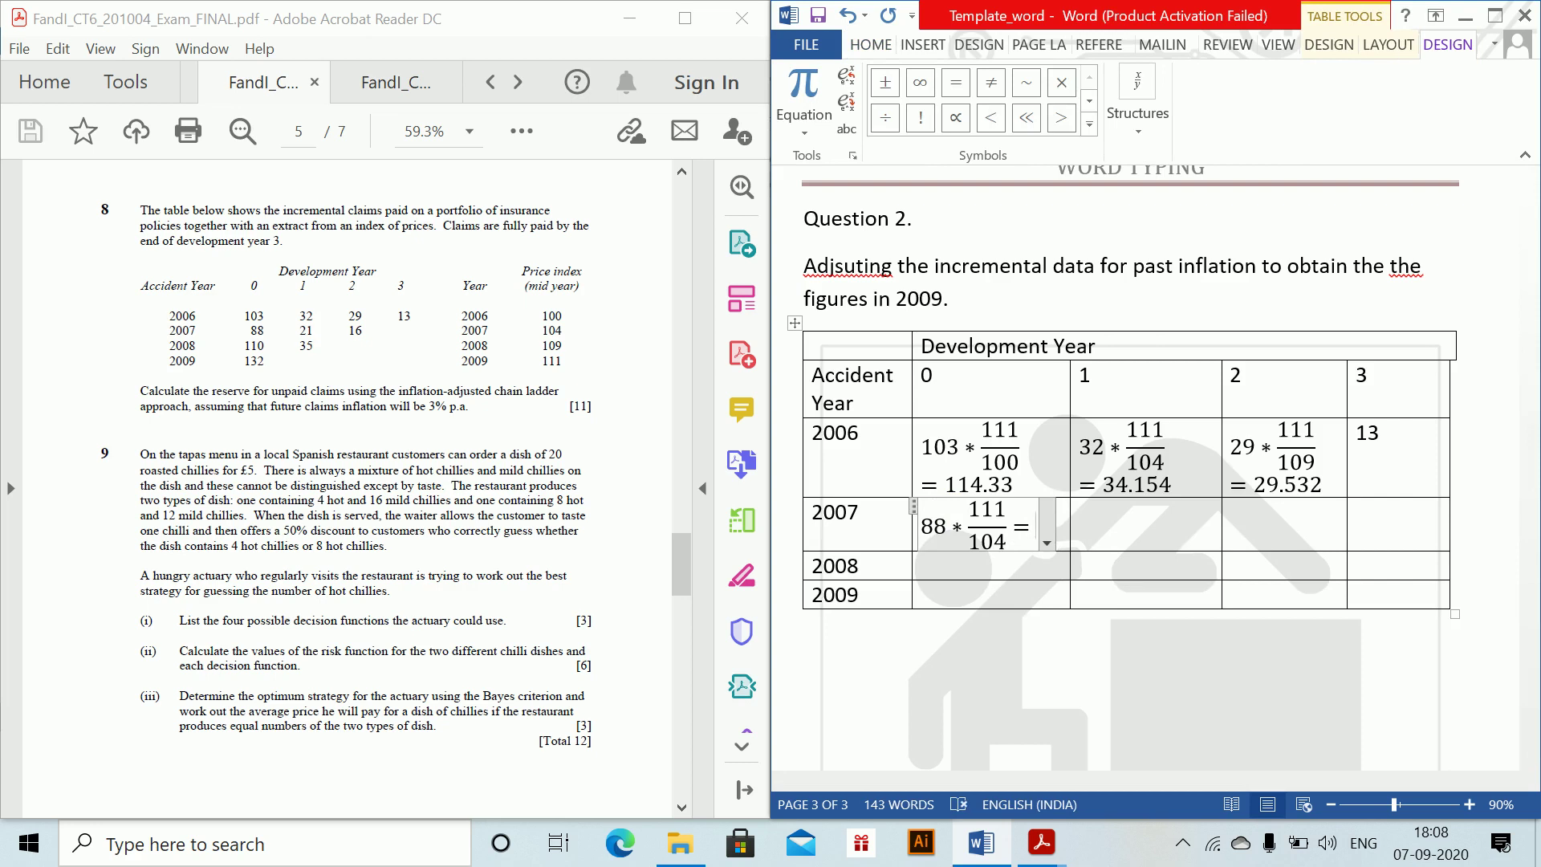
pyautogui.write('93.923')
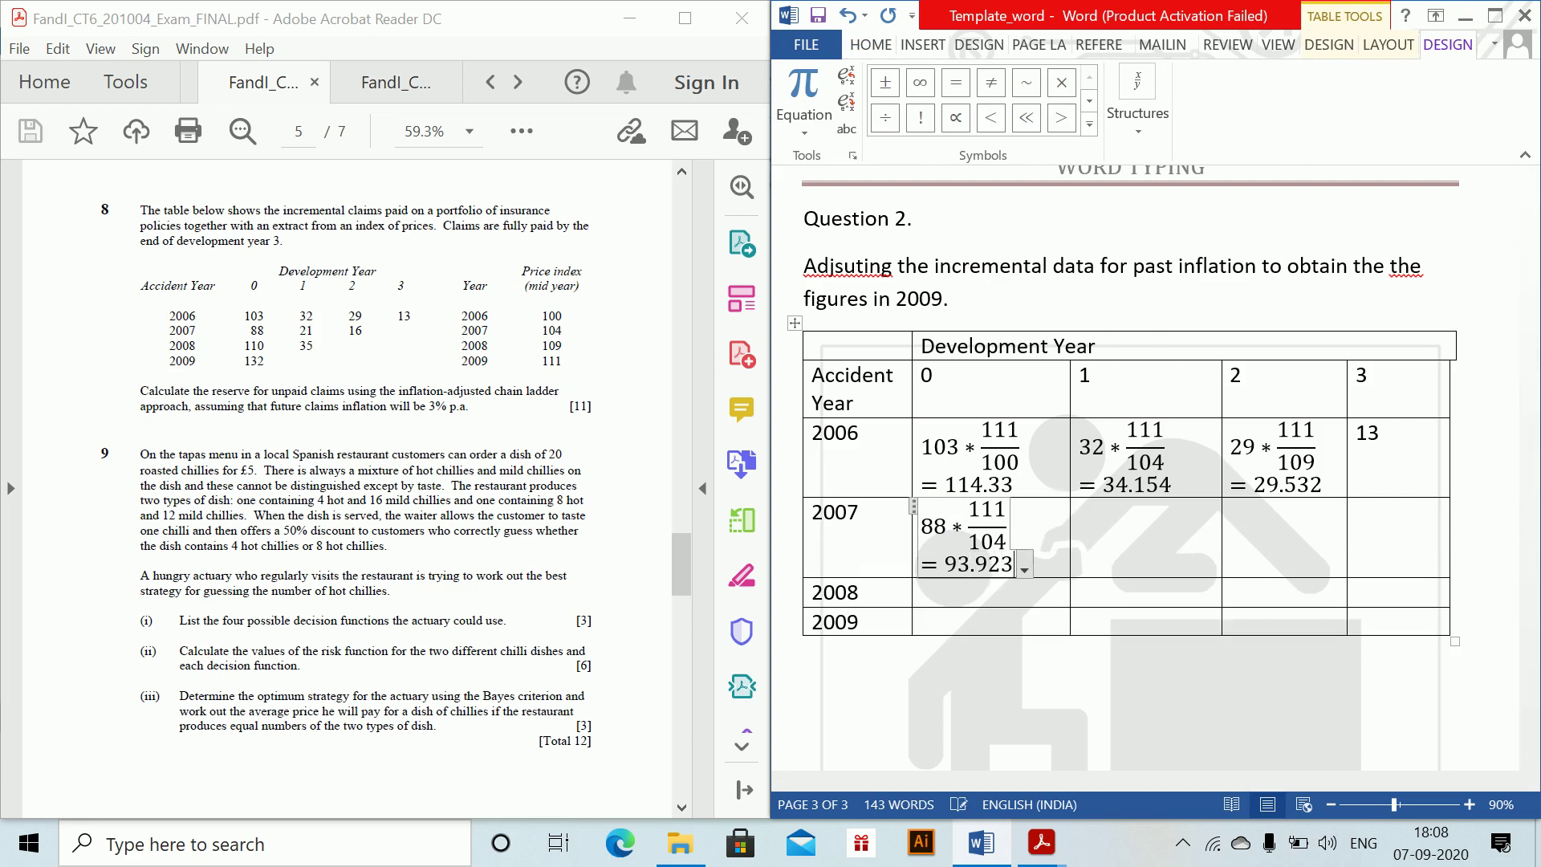
# - Enter the equation 22 * 111/109 = 21.385 with a stacked fraction for accident year 2007, development year 1
pyautogui.click(1158, 507)
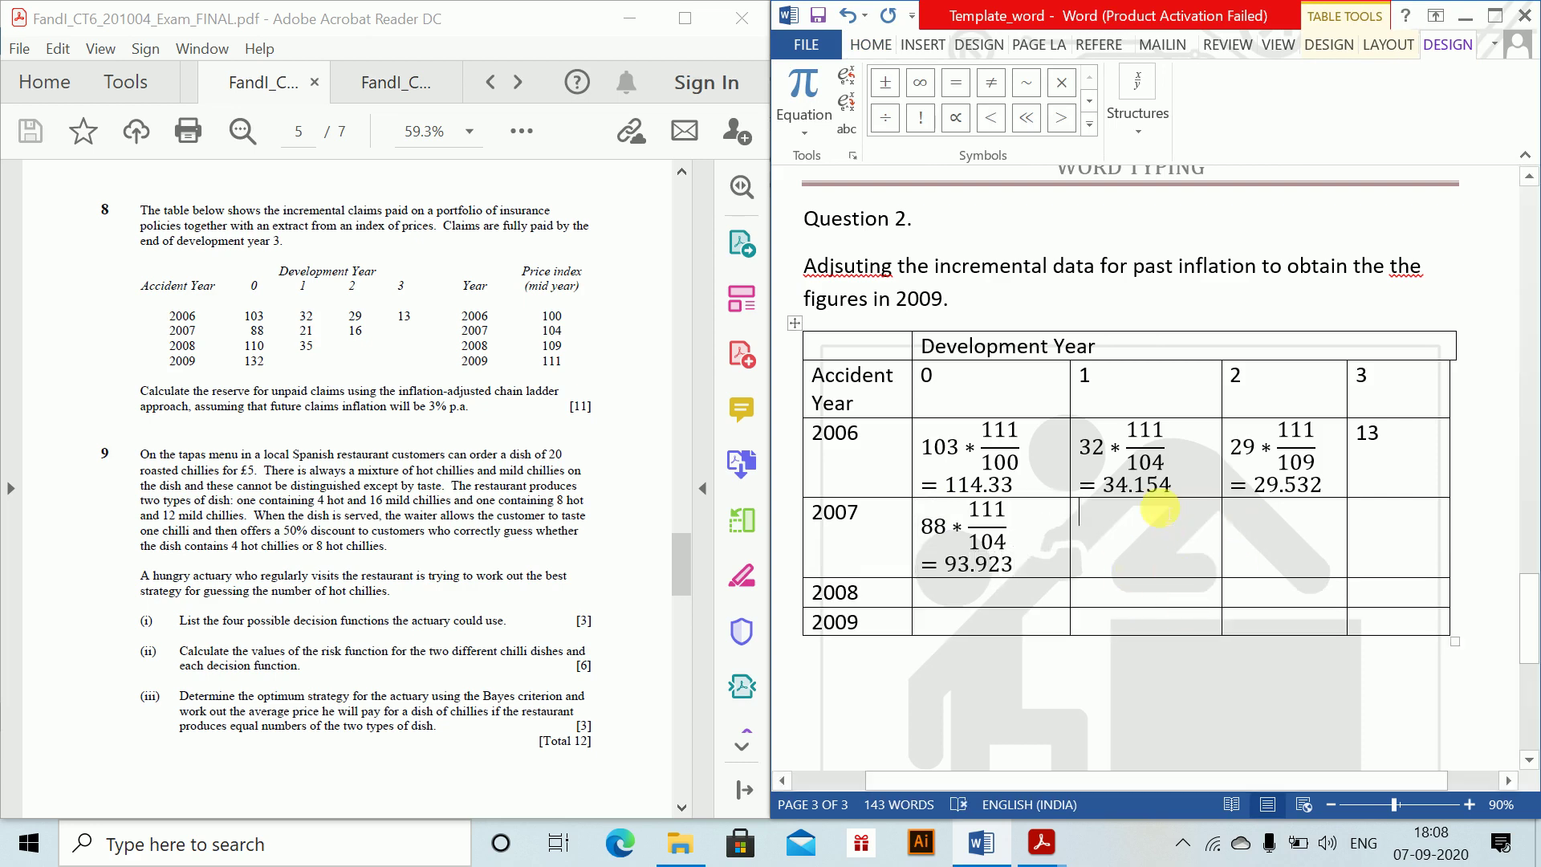
pyautogui.hotkey('alt', '=')
pyautogui.write('22 ')
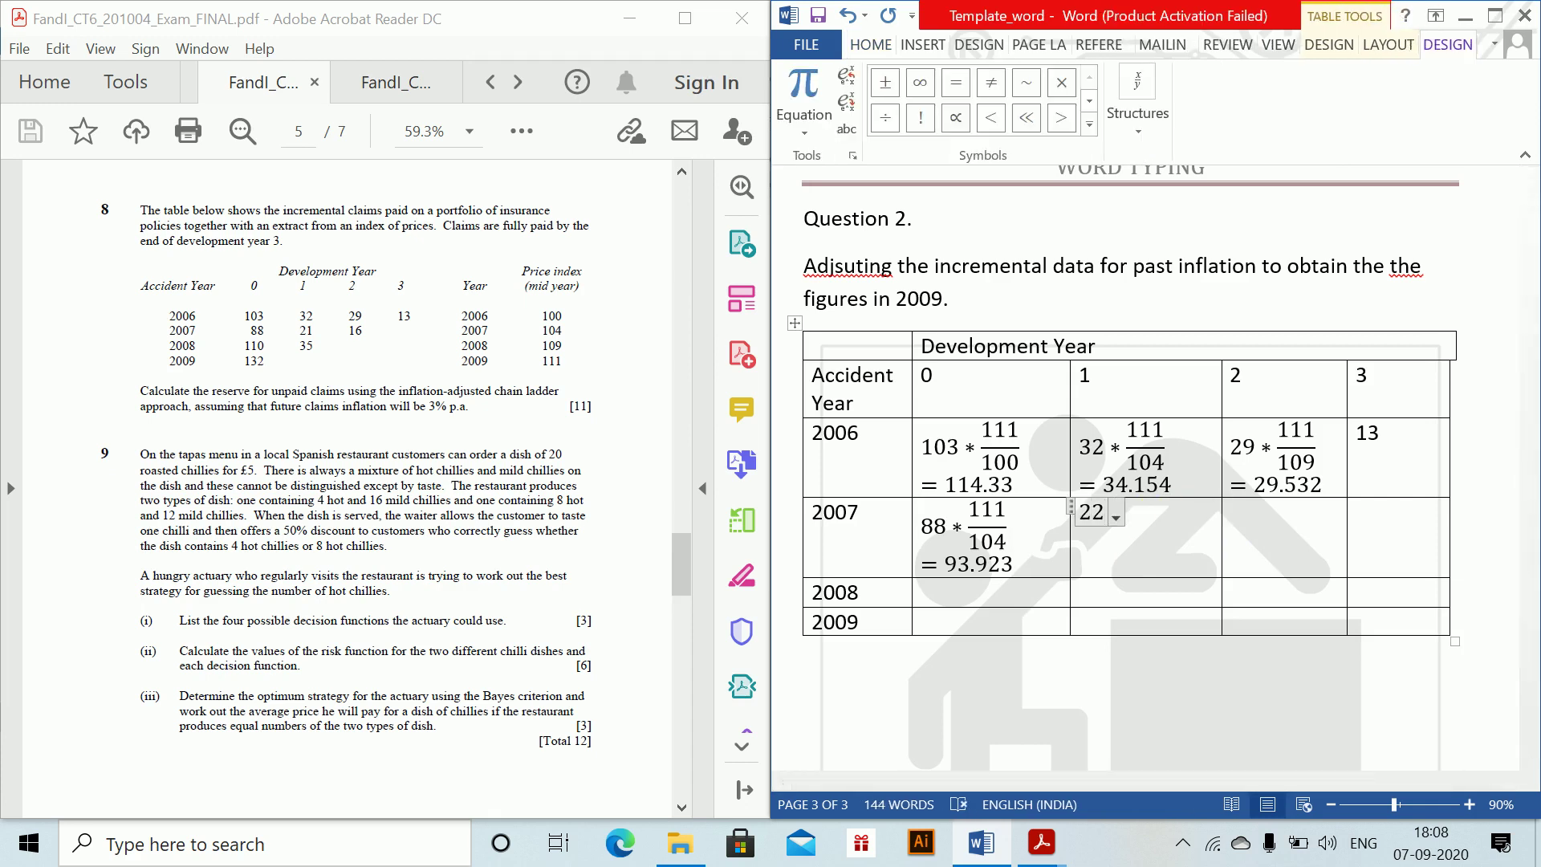
pyautogui.write('* 111/109')
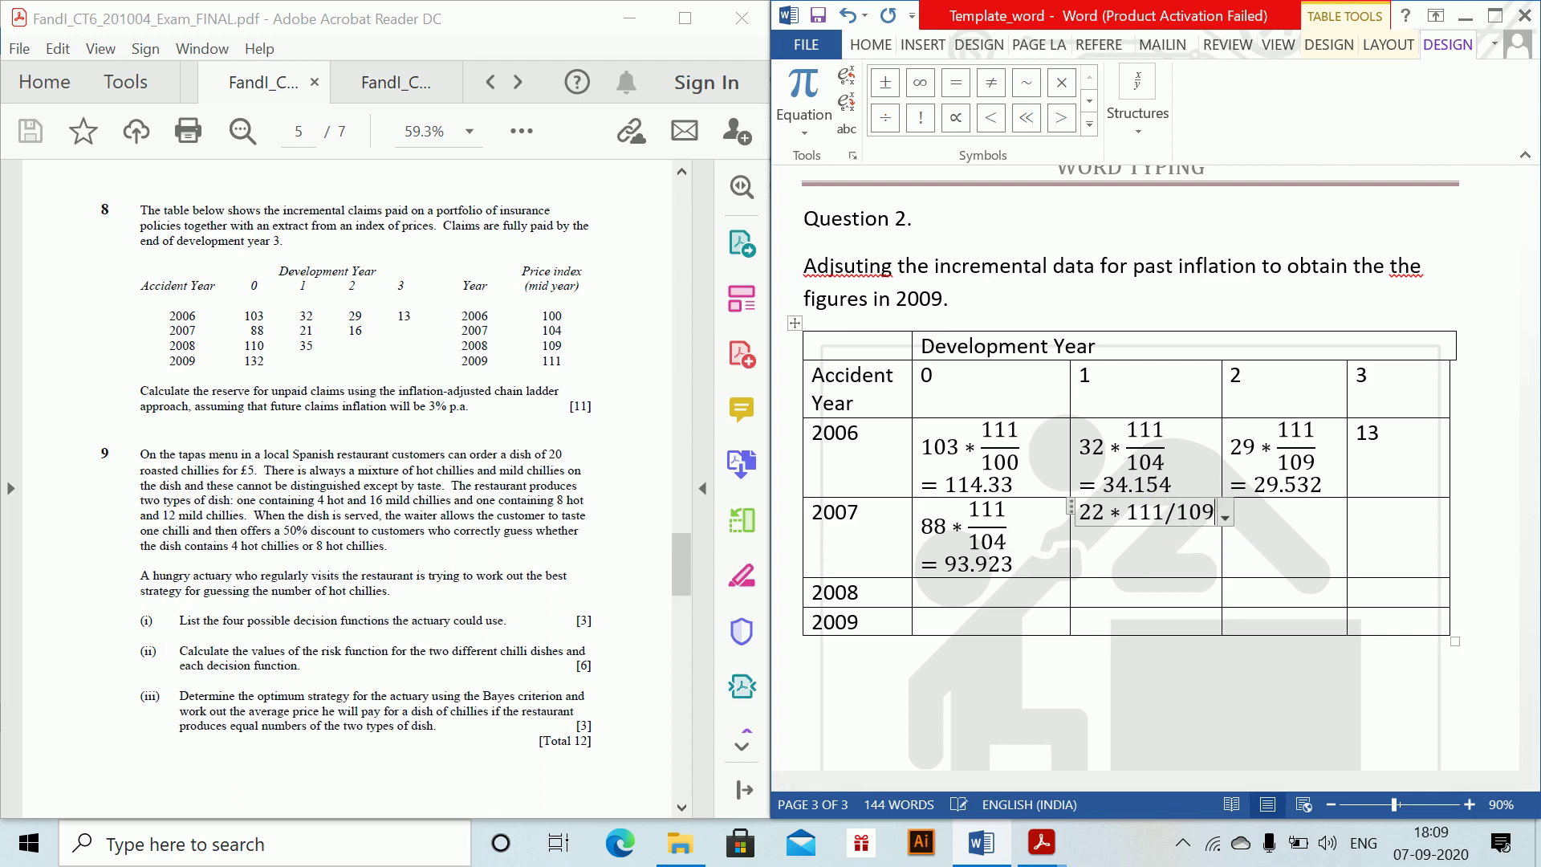
pyautogui.write(' = 21')
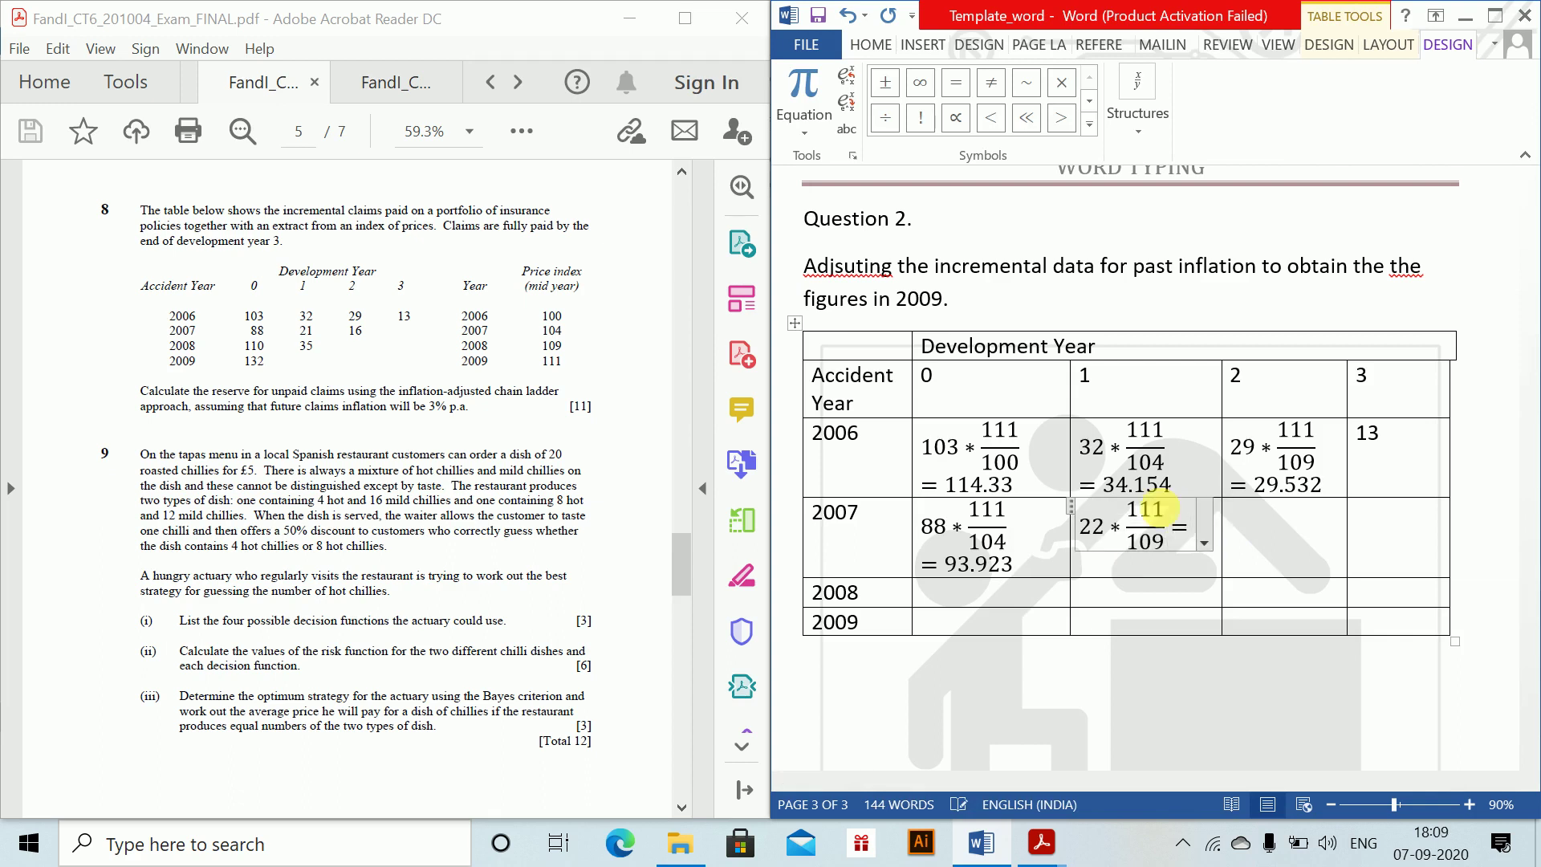
pyautogui.write('.385')
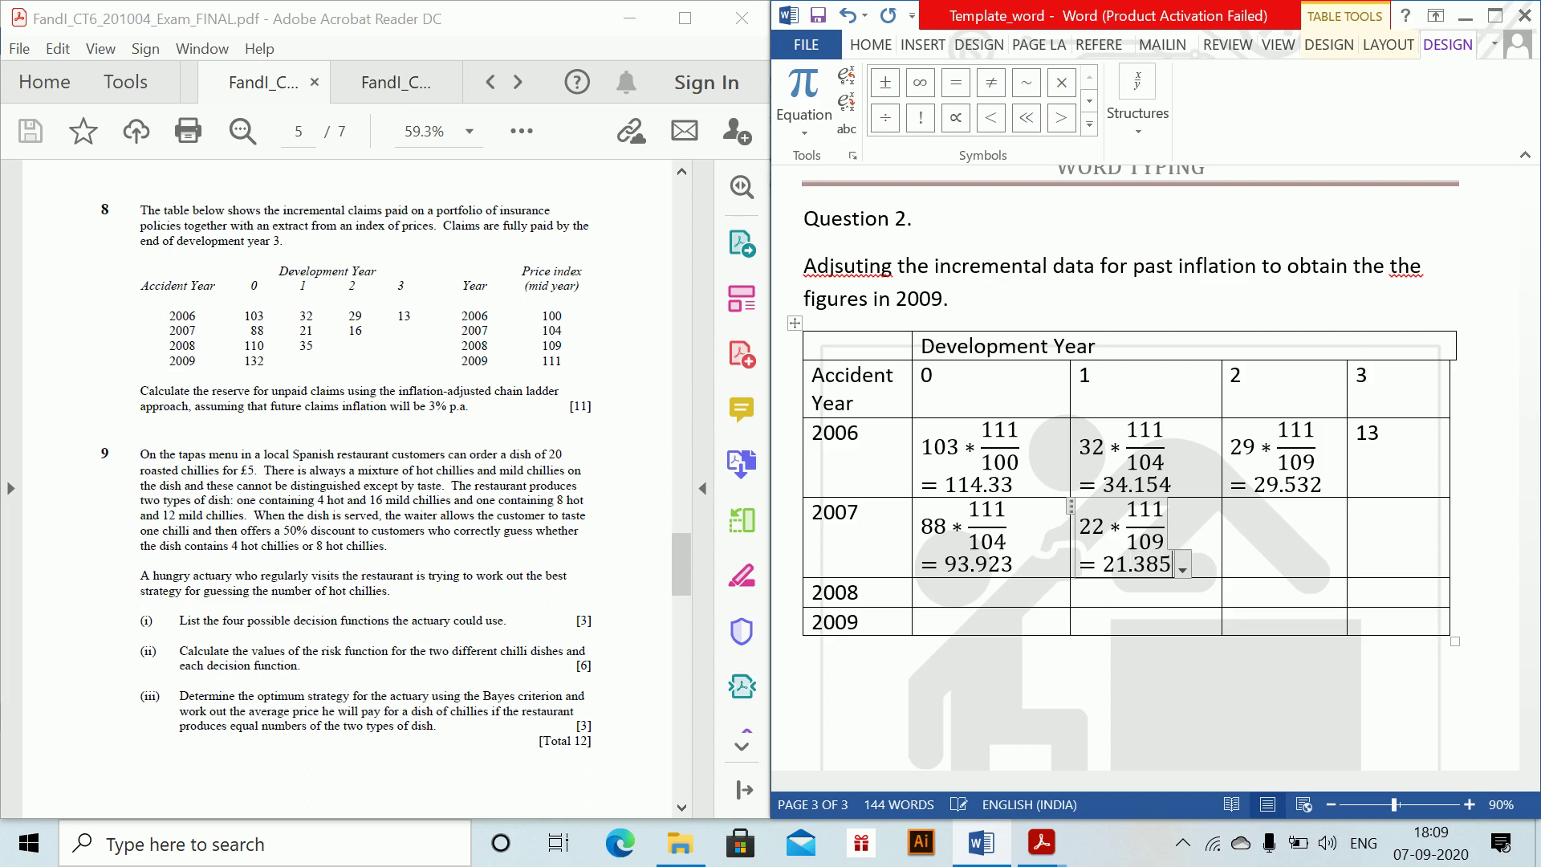
# - Enter 16 as plain text for accident year 2007, development year 2
pyautogui.click(1259, 530)
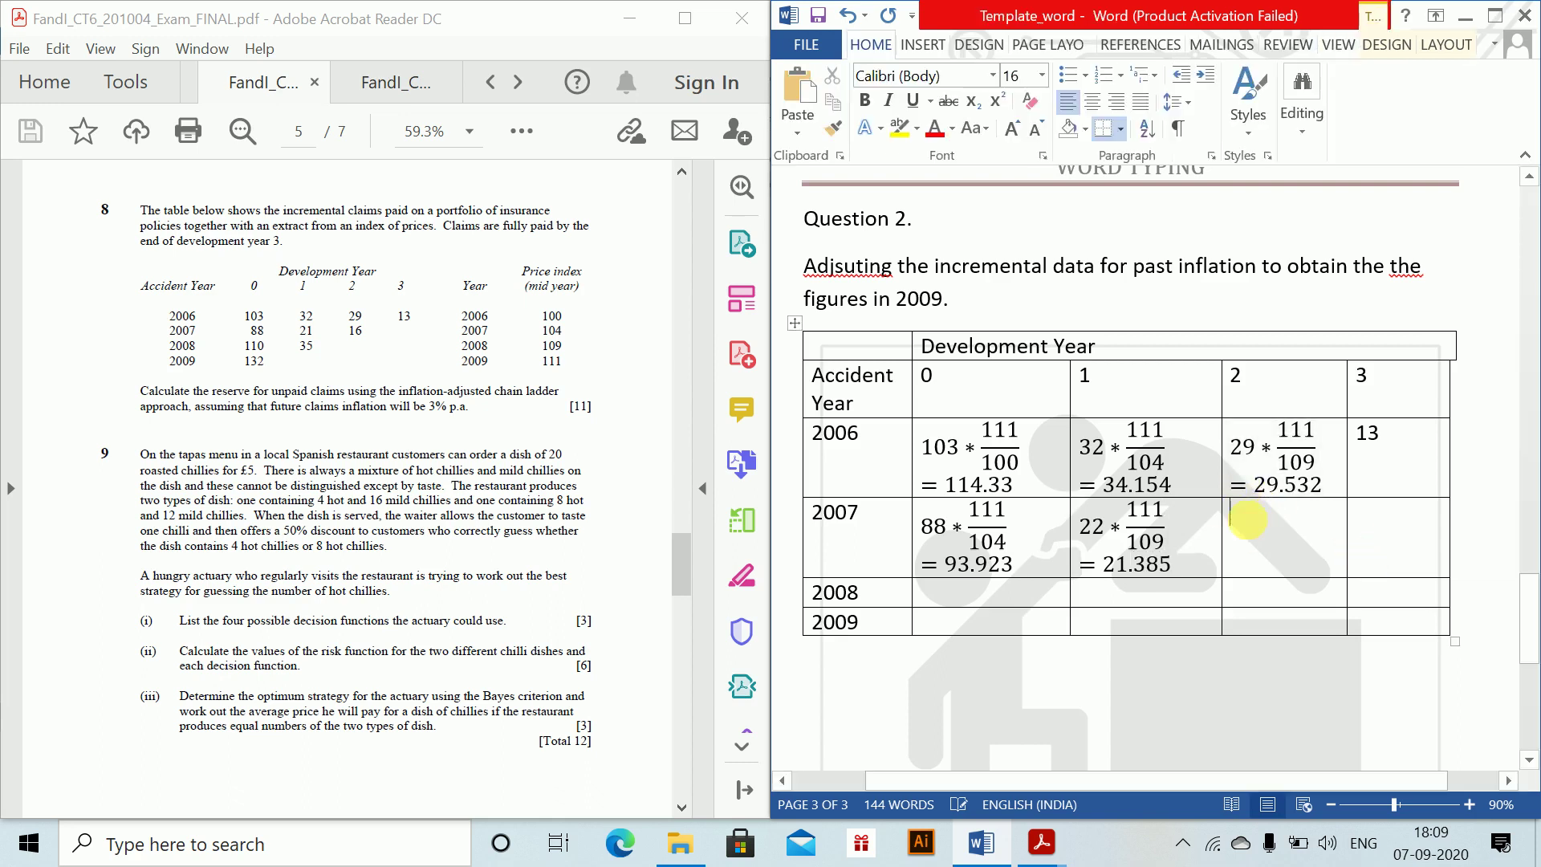
pyautogui.hotkey('alt', '=')
pyautogui.write('=')
pyautogui.press('BackSpace')
pyautogui.press('BackSpace')
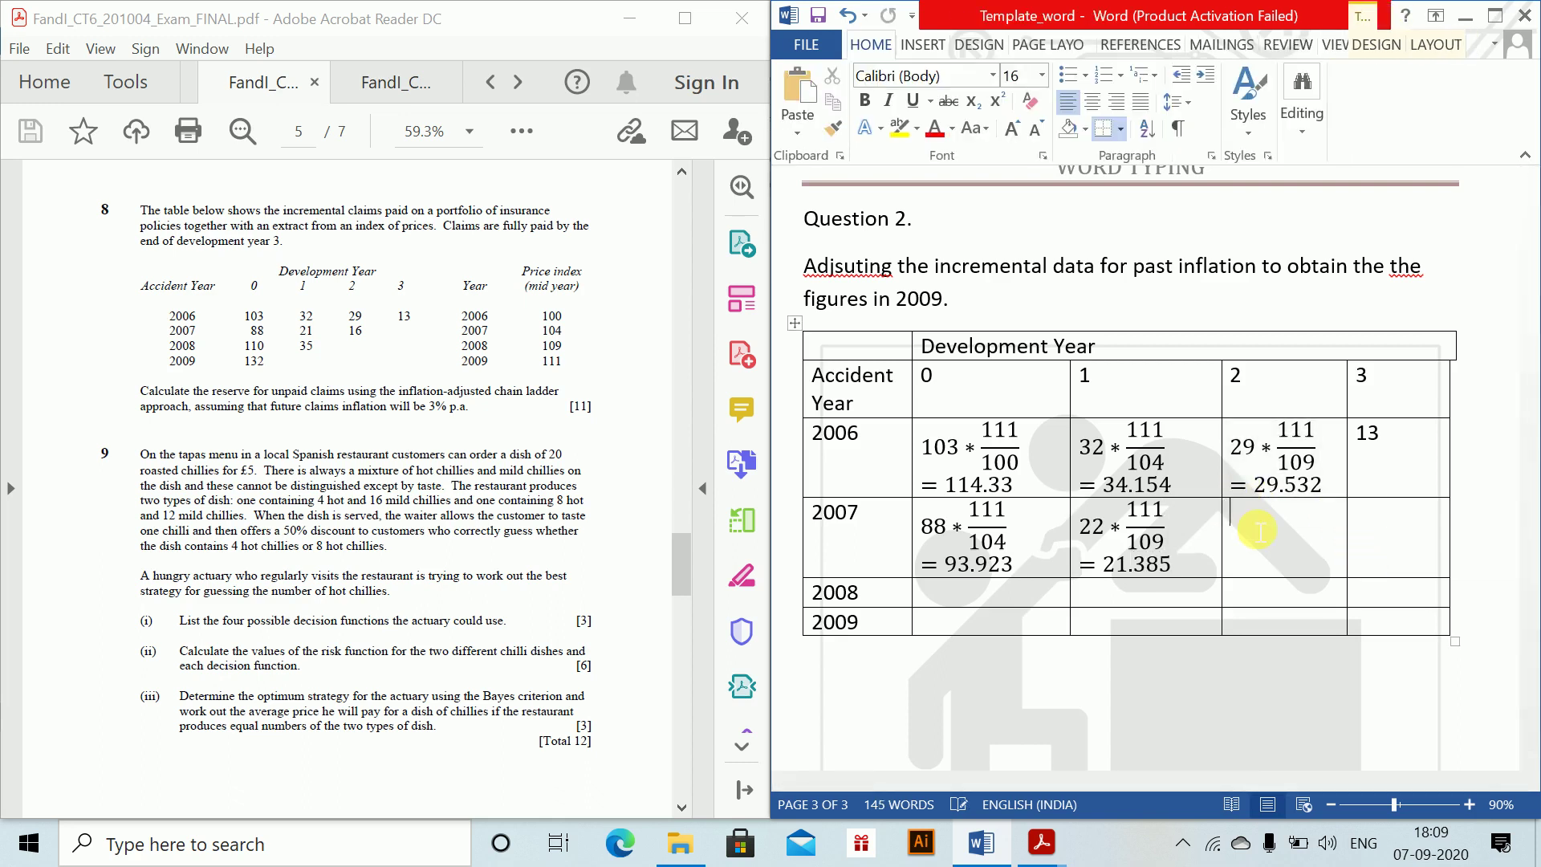
pyautogui.write('16')
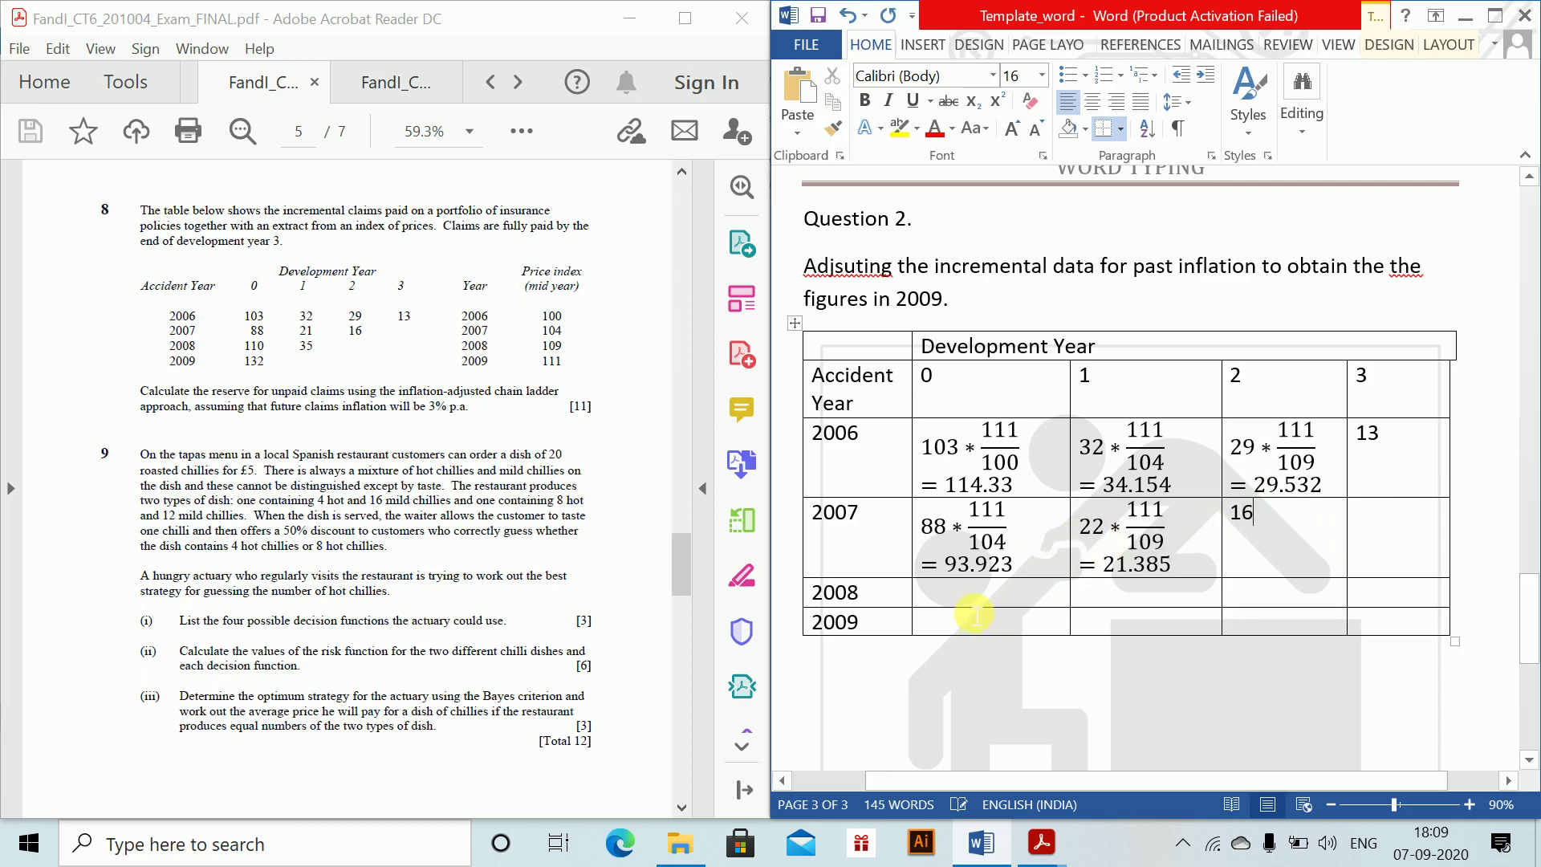
# - Enter the equation 110 * 111/109 = 112.018 with a stacked fraction for accident year 2008, development year 0
pyautogui.hotkey('alt', '=')
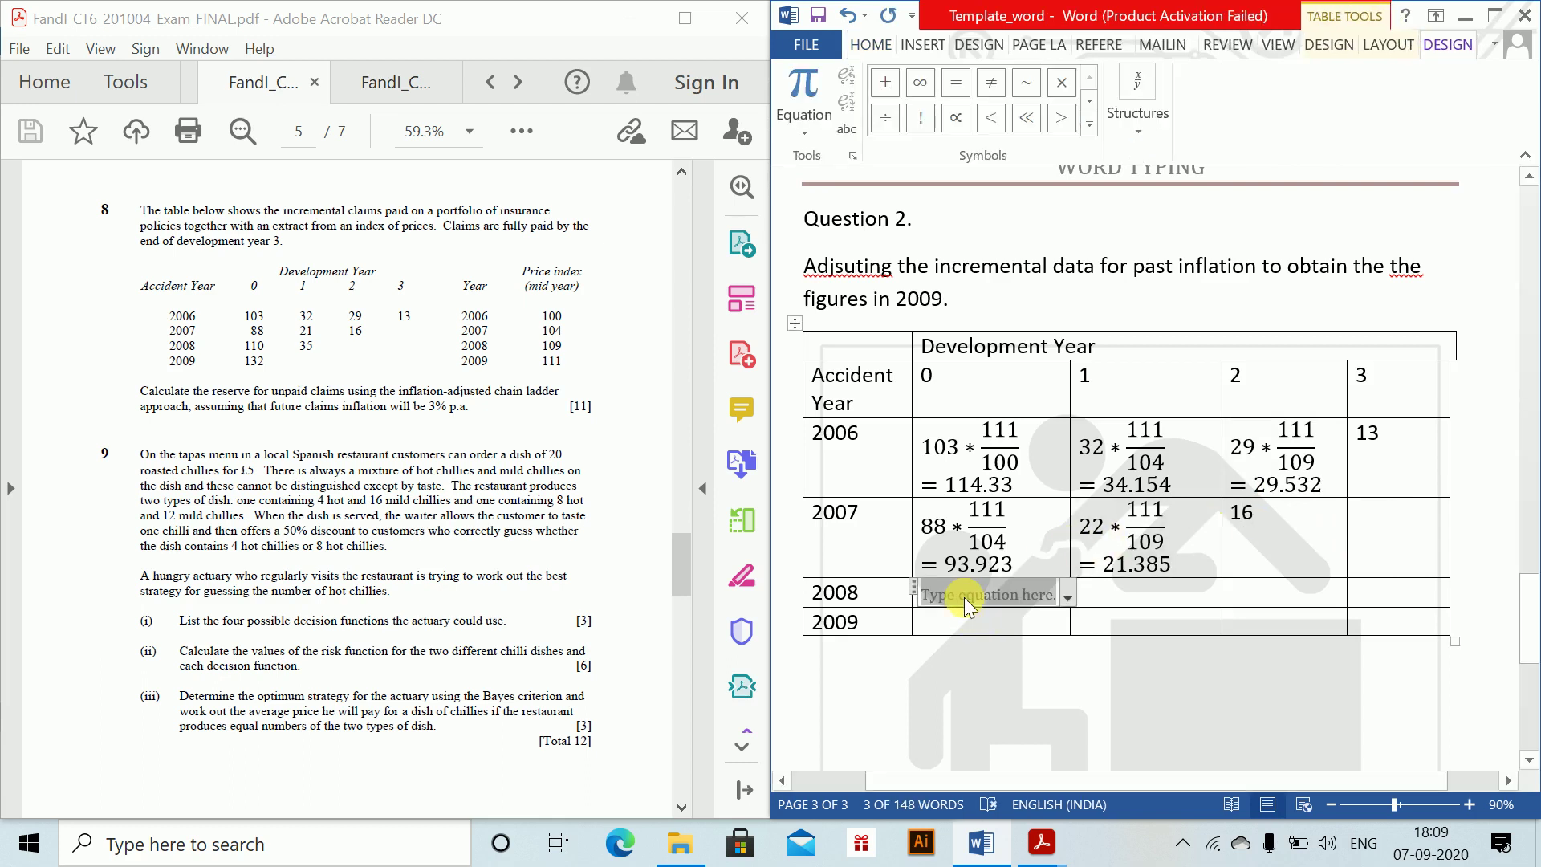
pyautogui.write('110 * 11')
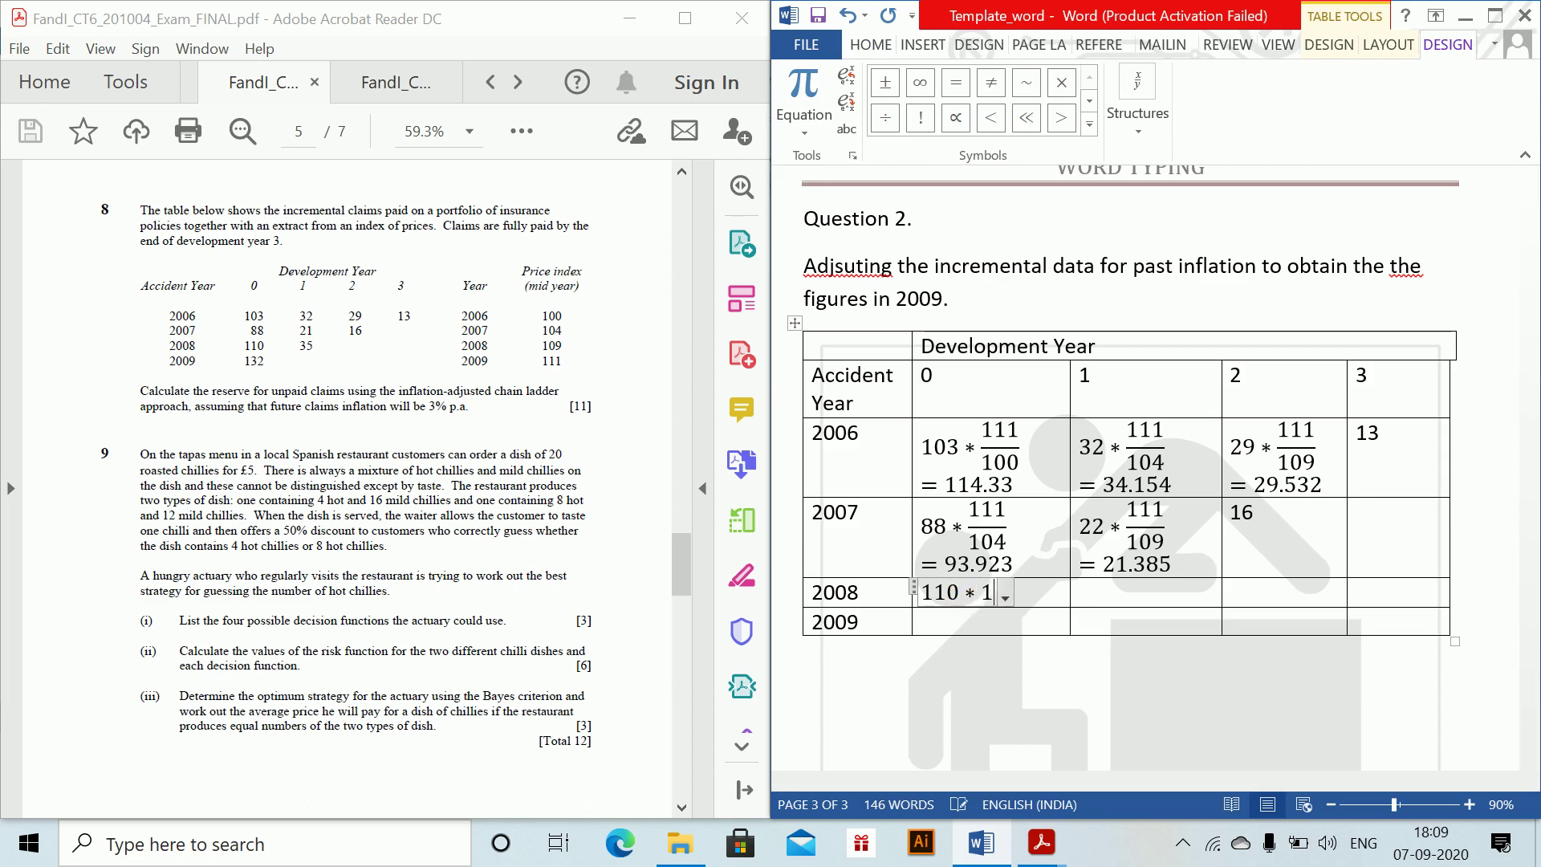
pyautogui.write('1/109')
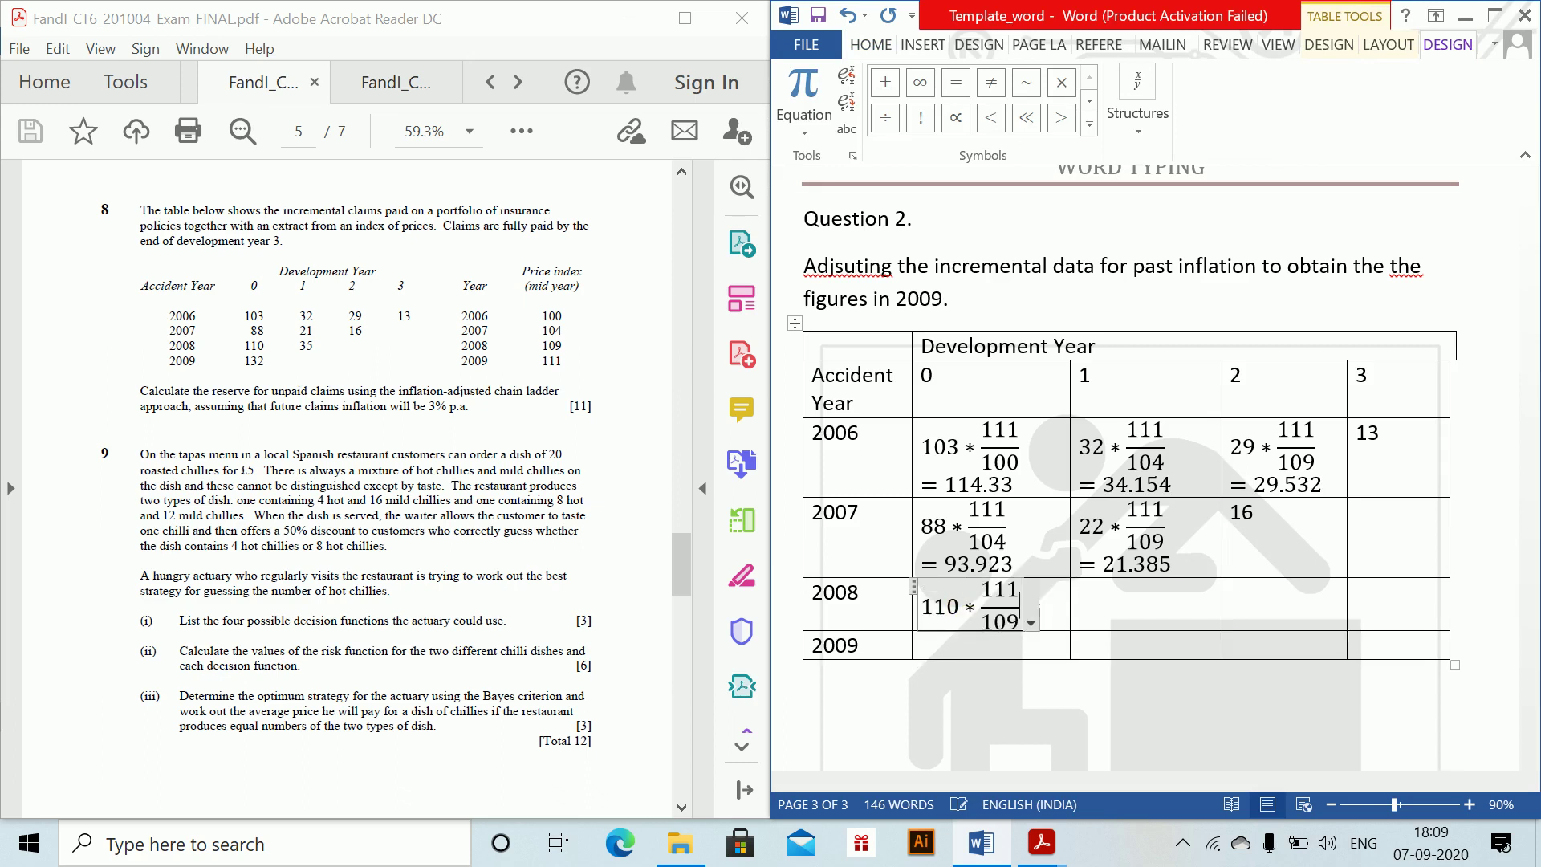
pyautogui.write(' = 11')
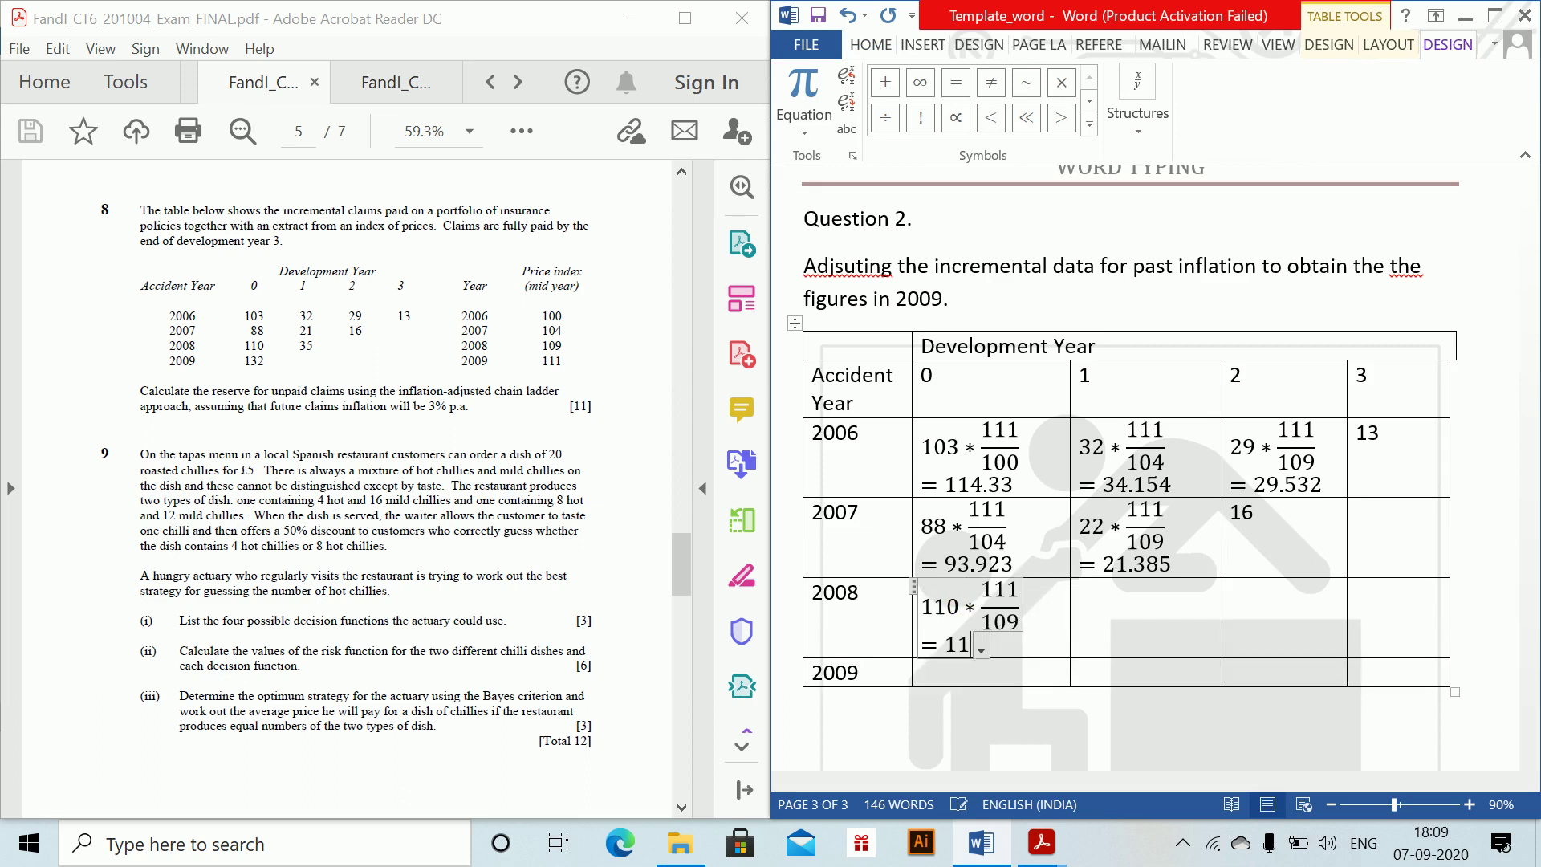
pyautogui.write('2.018')
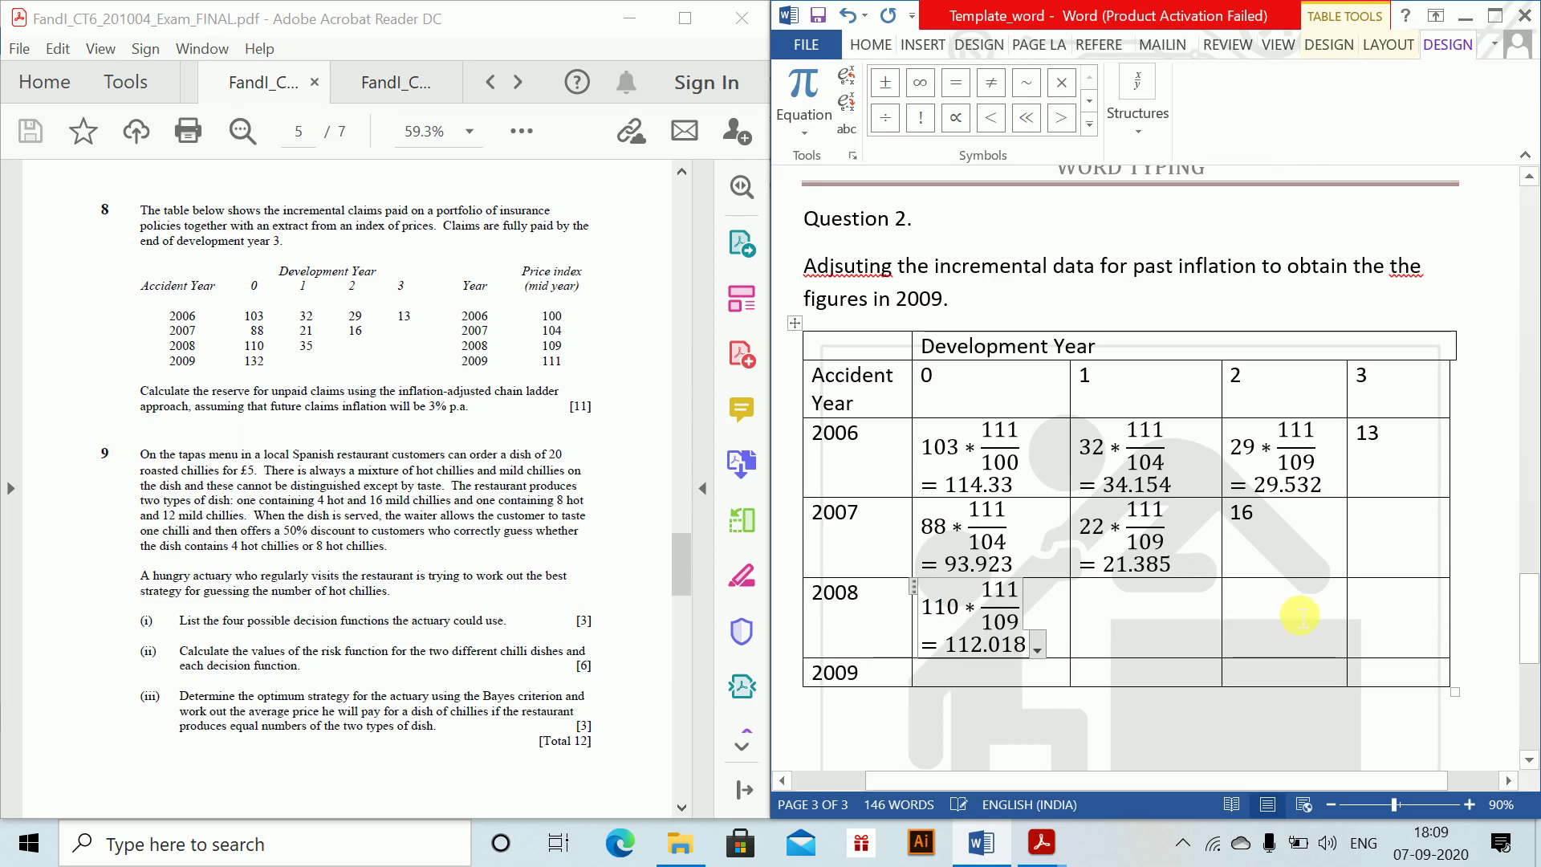
# - Enter 35 for accident year 2008, development year 1, and 132 for accident year 2009, development year 0
pyautogui.click(1134, 608)
pyautogui.hotkey('alt', '=')
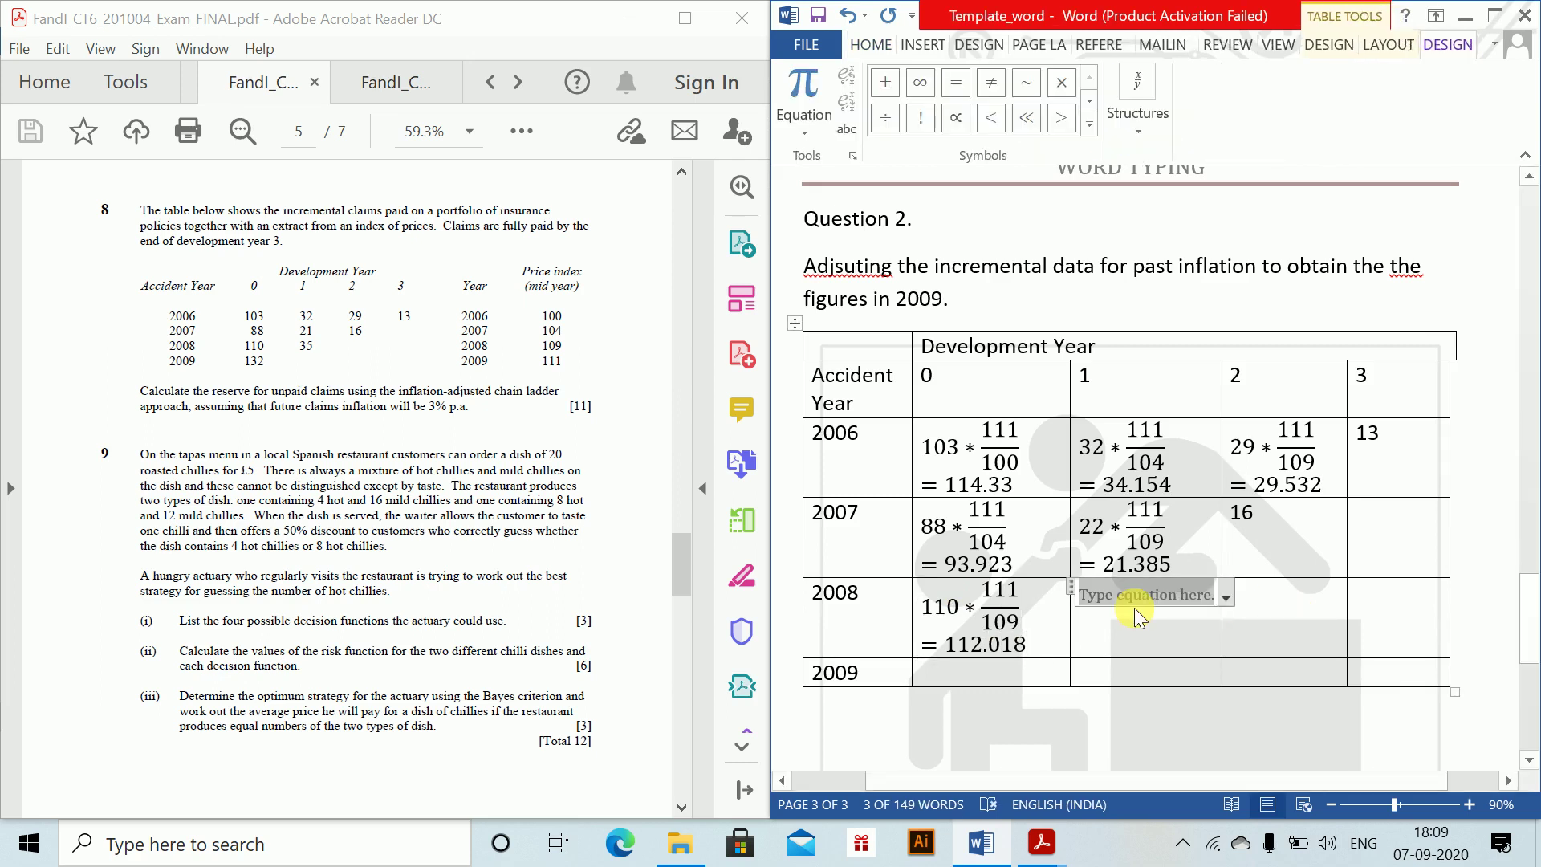
pyautogui.write('35')
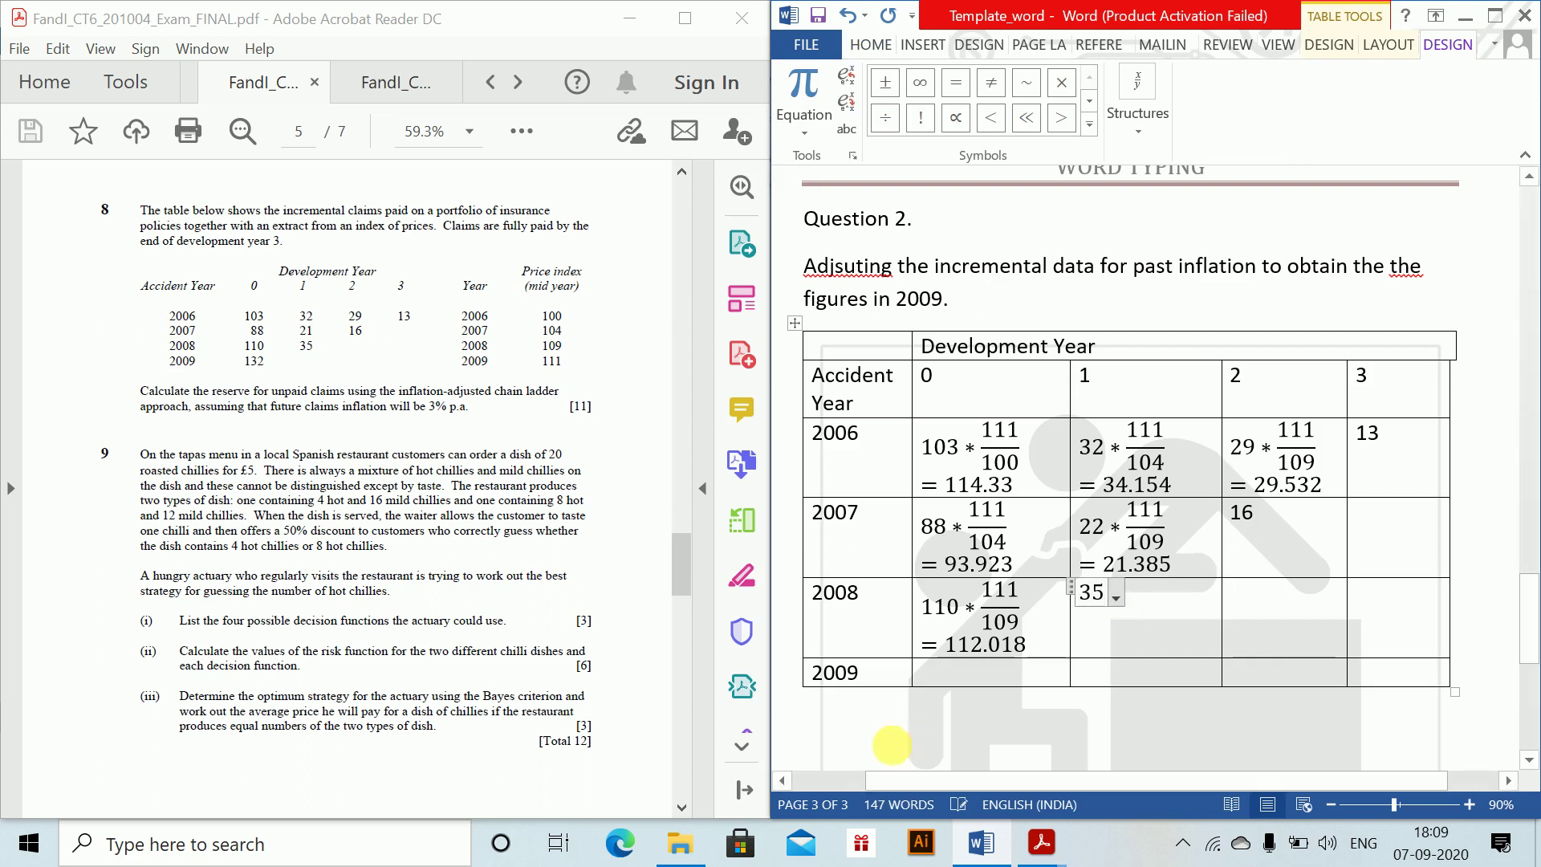
pyautogui.click(961, 686)
pyautogui.write('1')
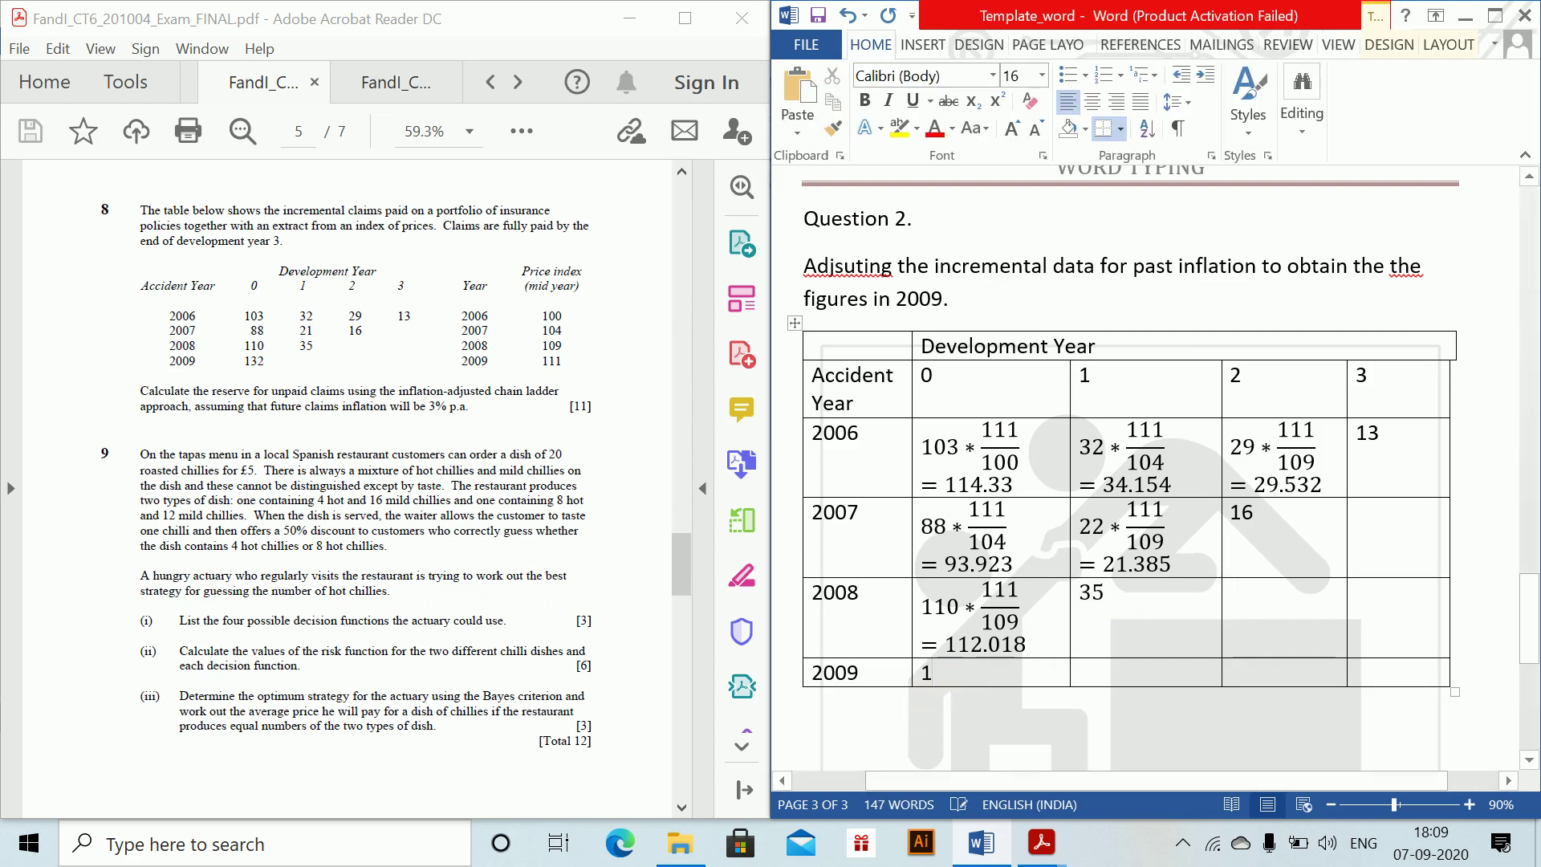
pyautogui.write('32')
pyautogui.press('Down')
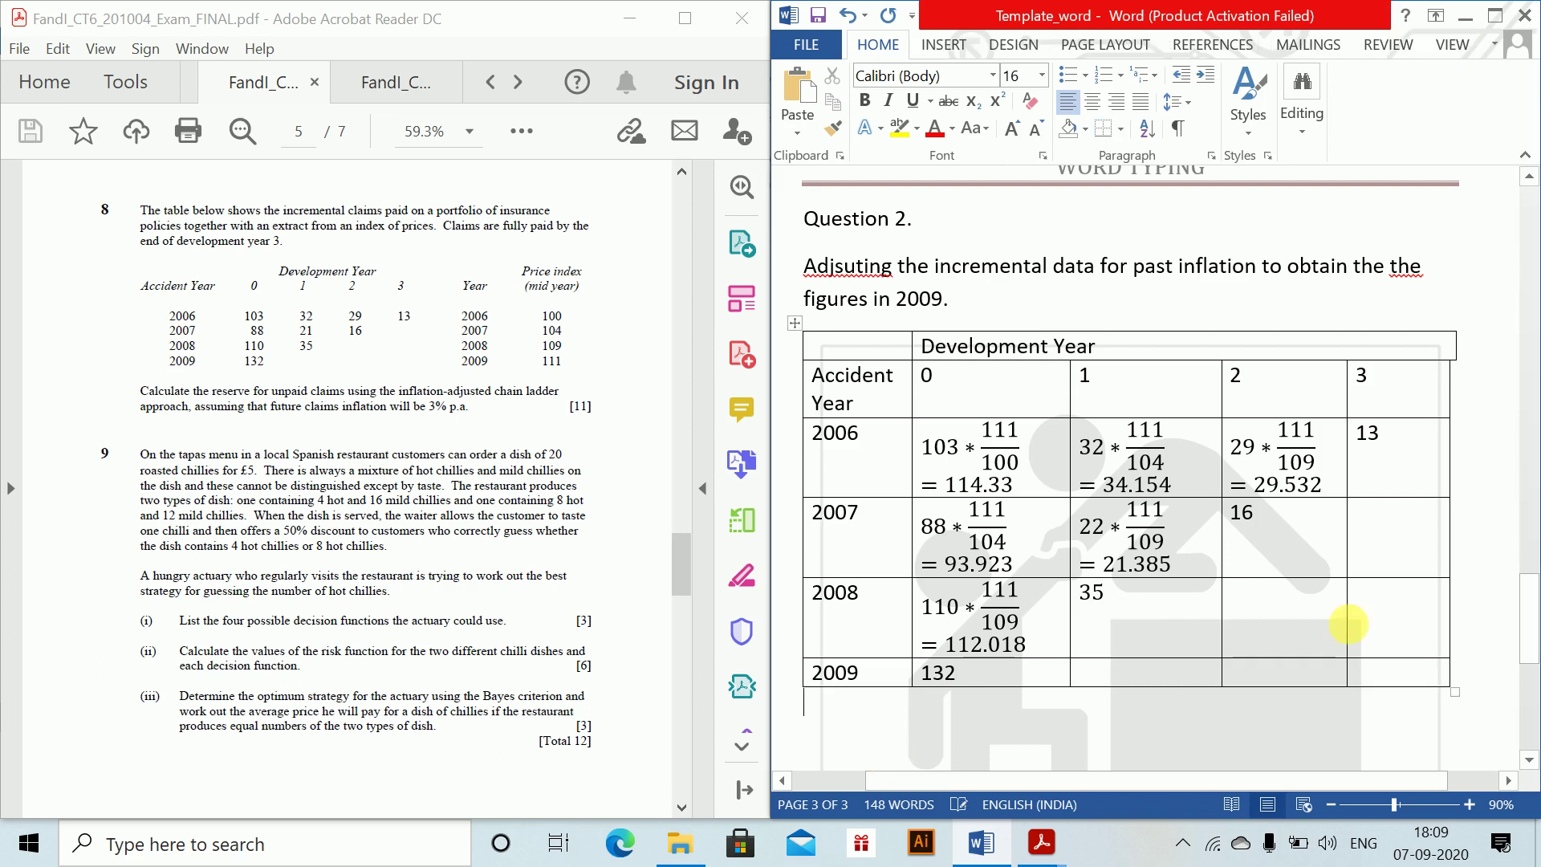
# - Add the line "The cumulative figures at 2009 prices are:" below the table, followed by an empty paragraph
pyautogui.moveTo(1532, 630); pyautogui.dragTo(1534, 658)
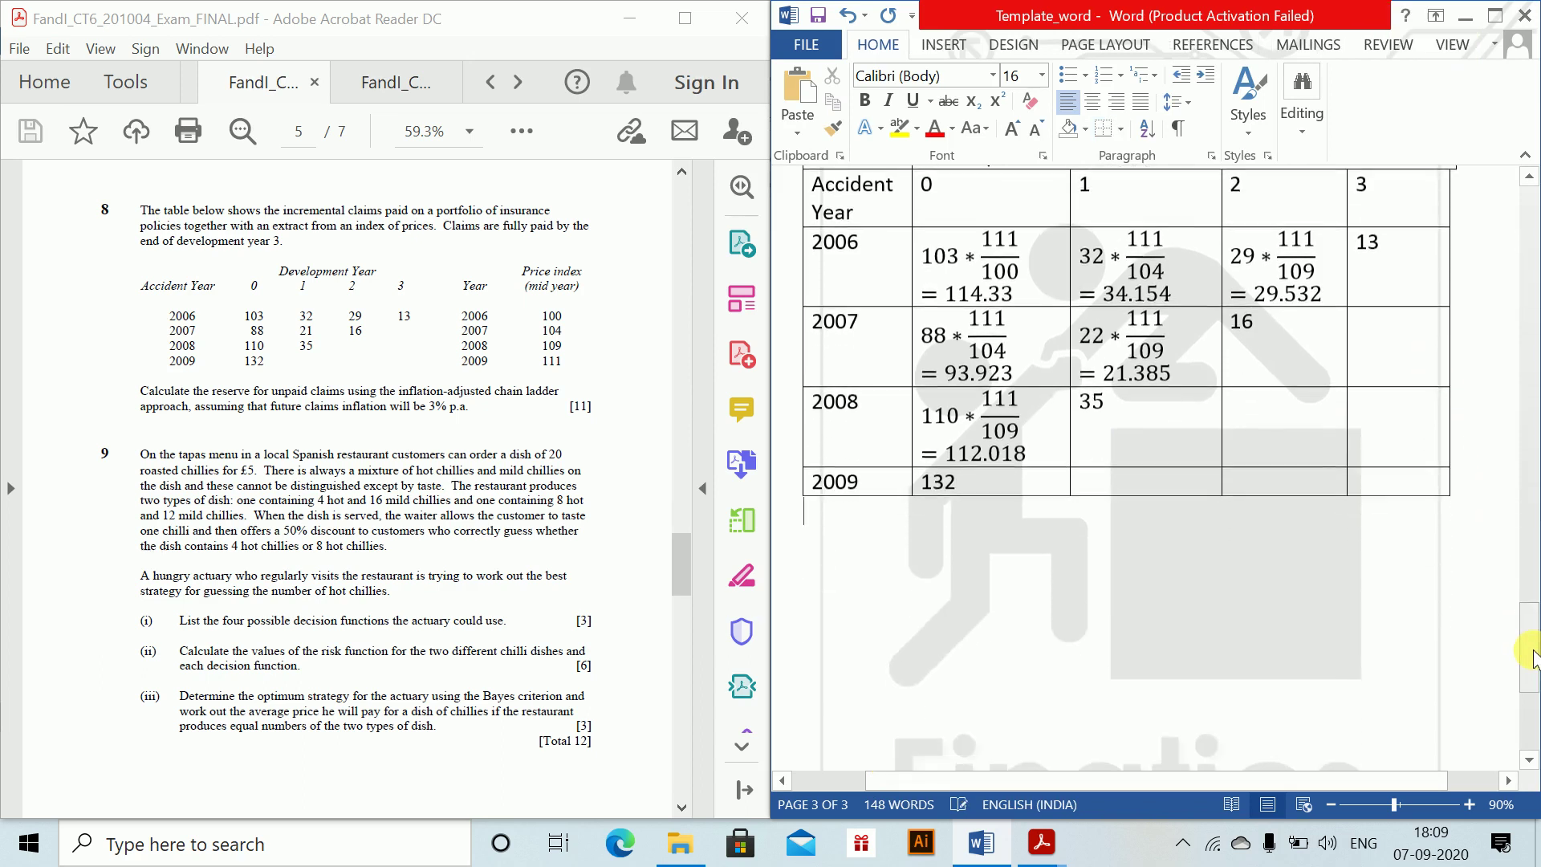
pyautogui.press('Return')
pyautogui.write('T')
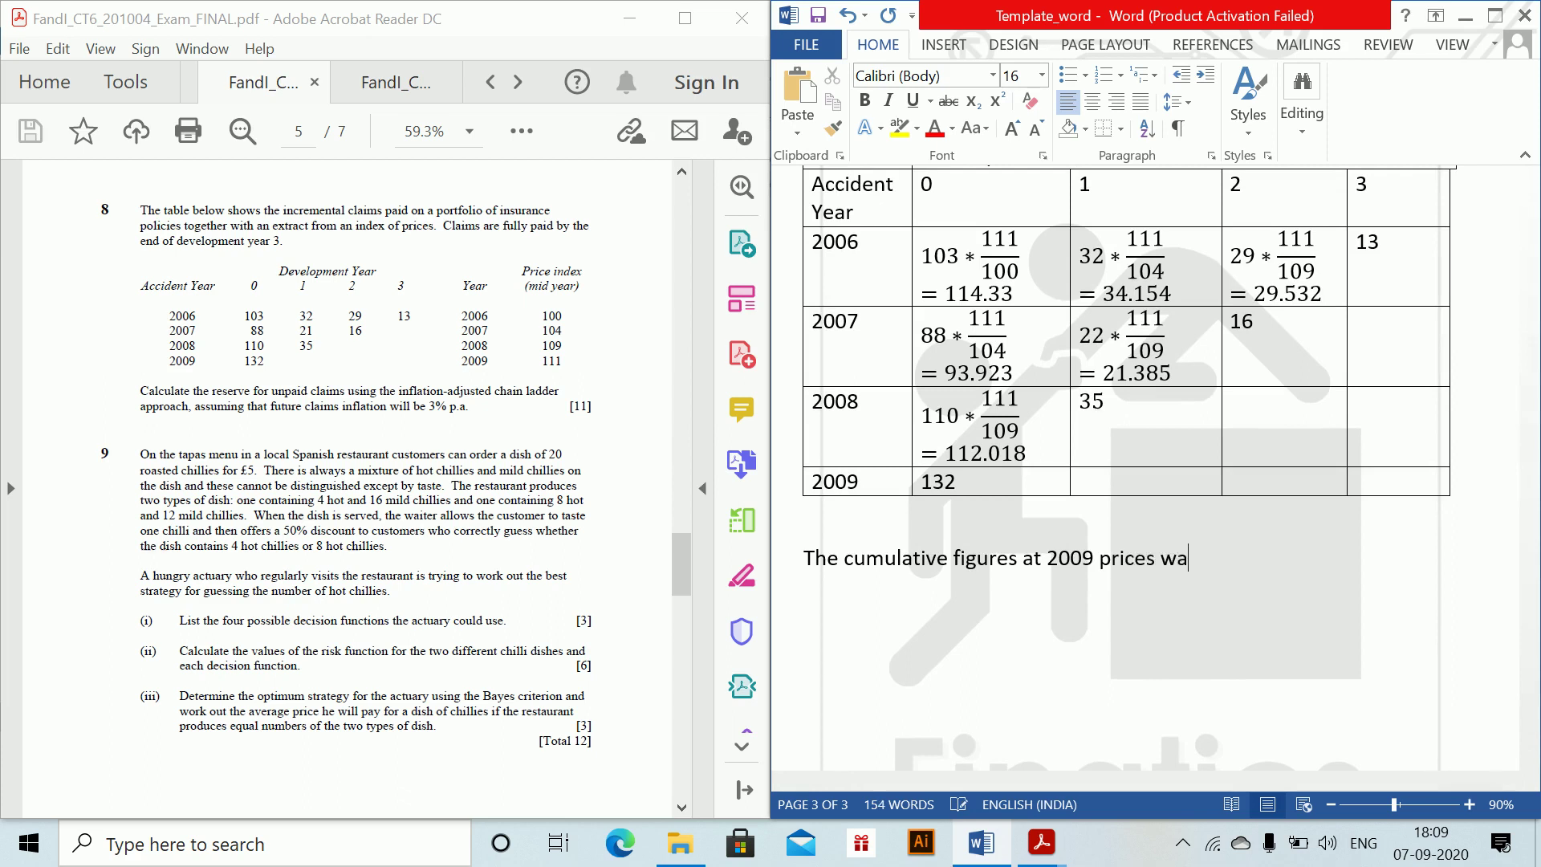
pyautogui.write('s:e:')
pyautogui.press('Return')
pyautogui.hotkey('alt', '=')
pyautogui.press('BackSpace')
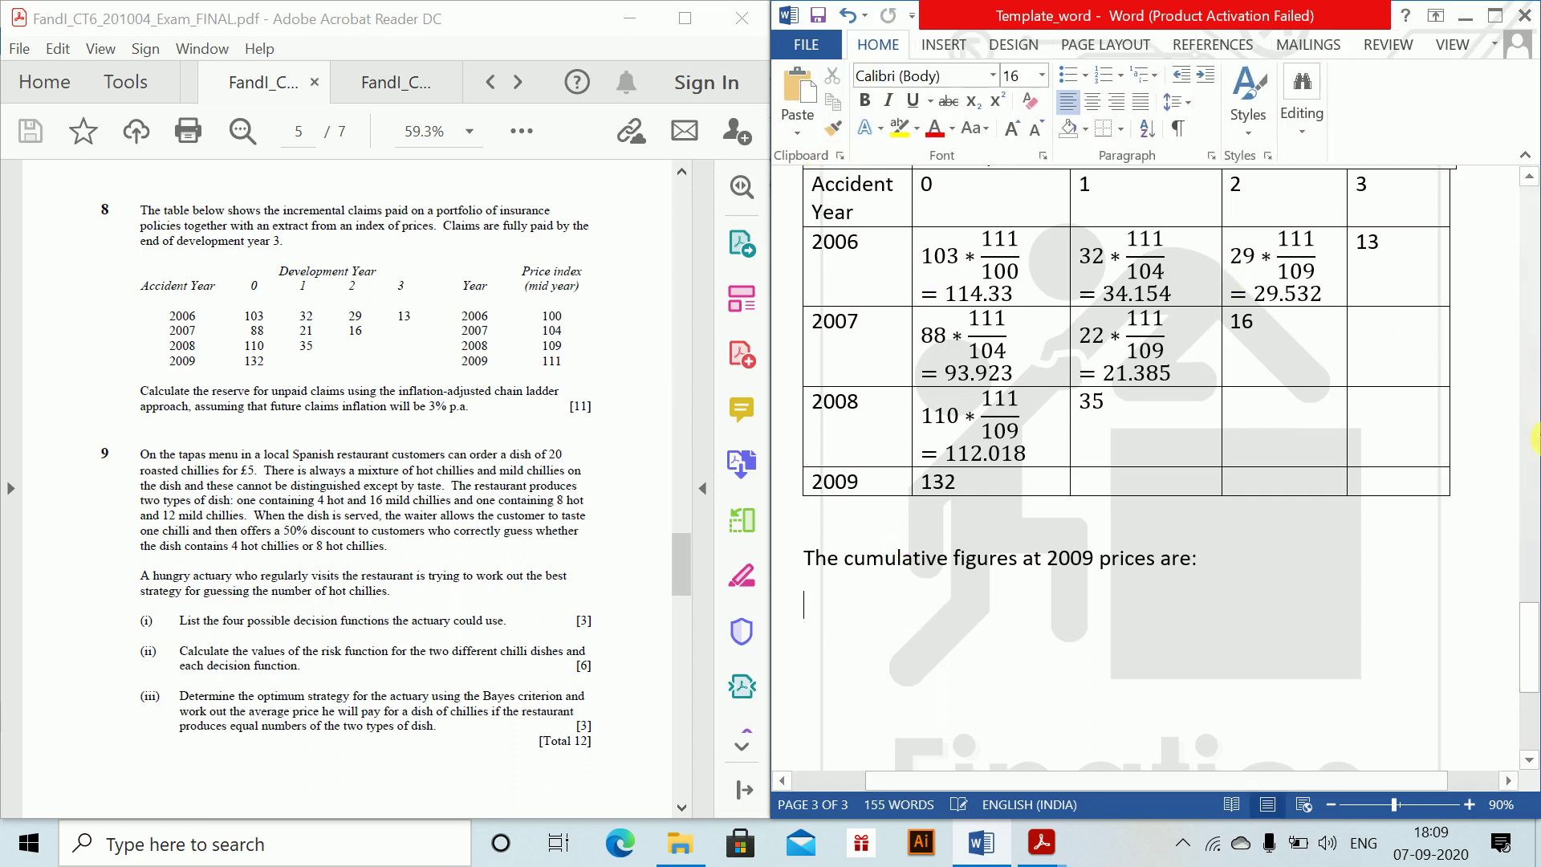
pyautogui.moveTo(1529, 678); pyautogui.dragTo(1530, 650)
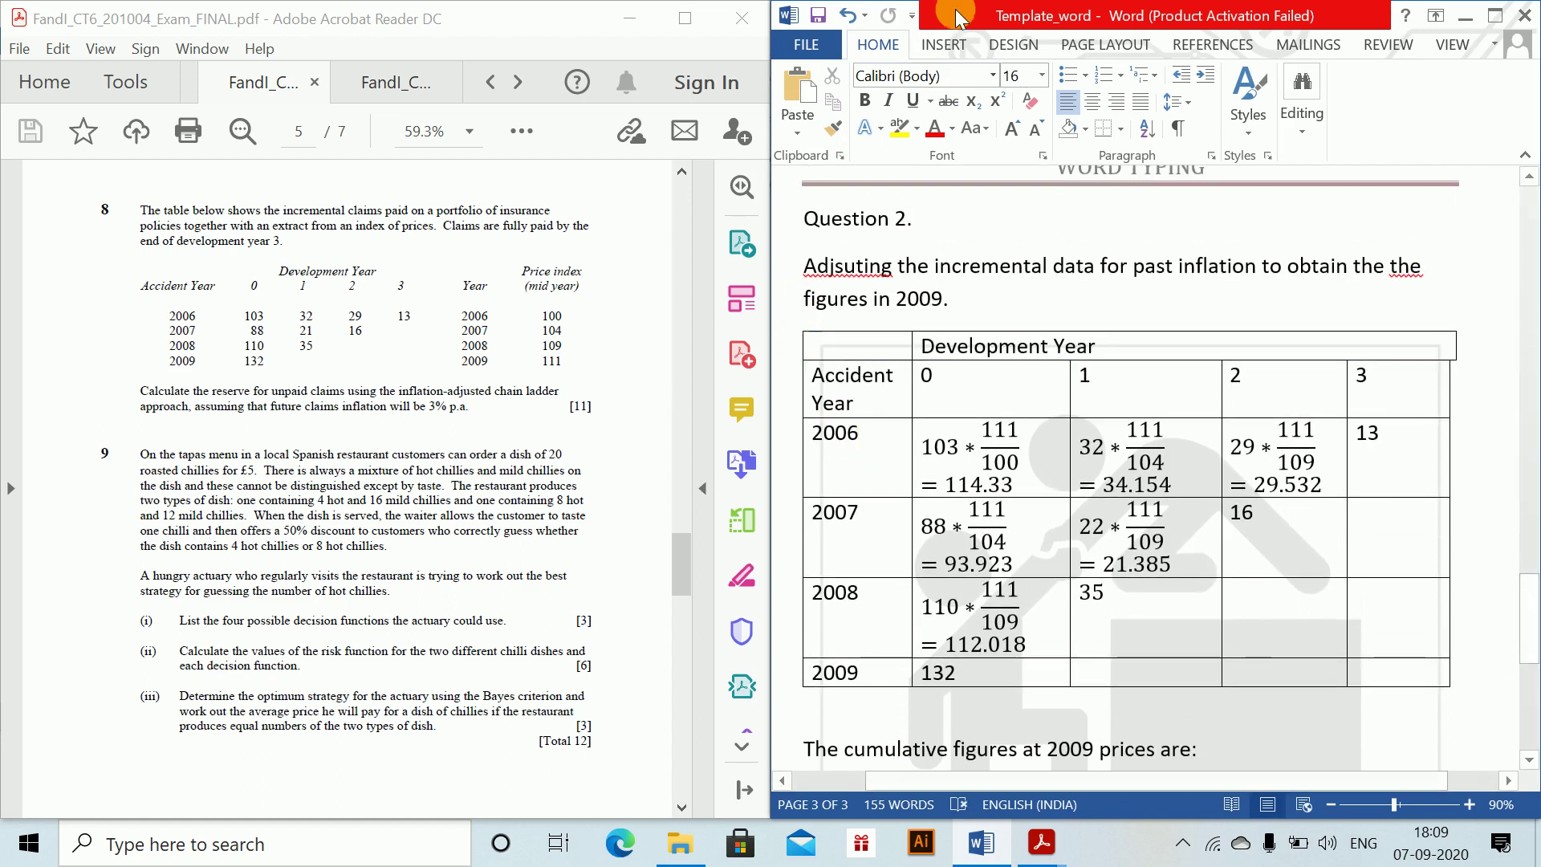
pyautogui.click(941, 45)
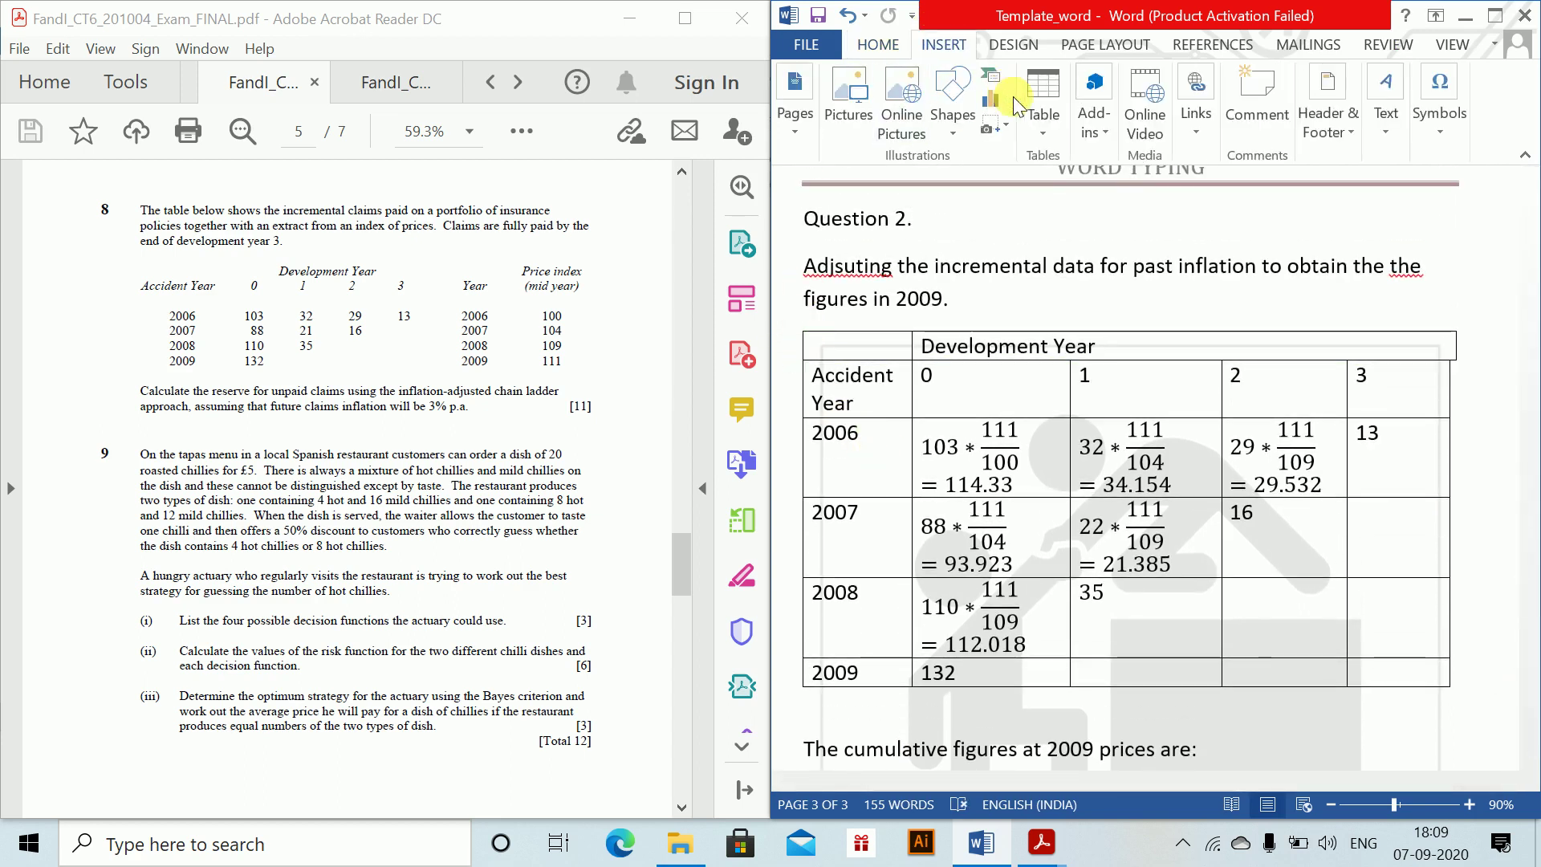
pyautogui.click(1044, 108)
pyautogui.click(903, 229)
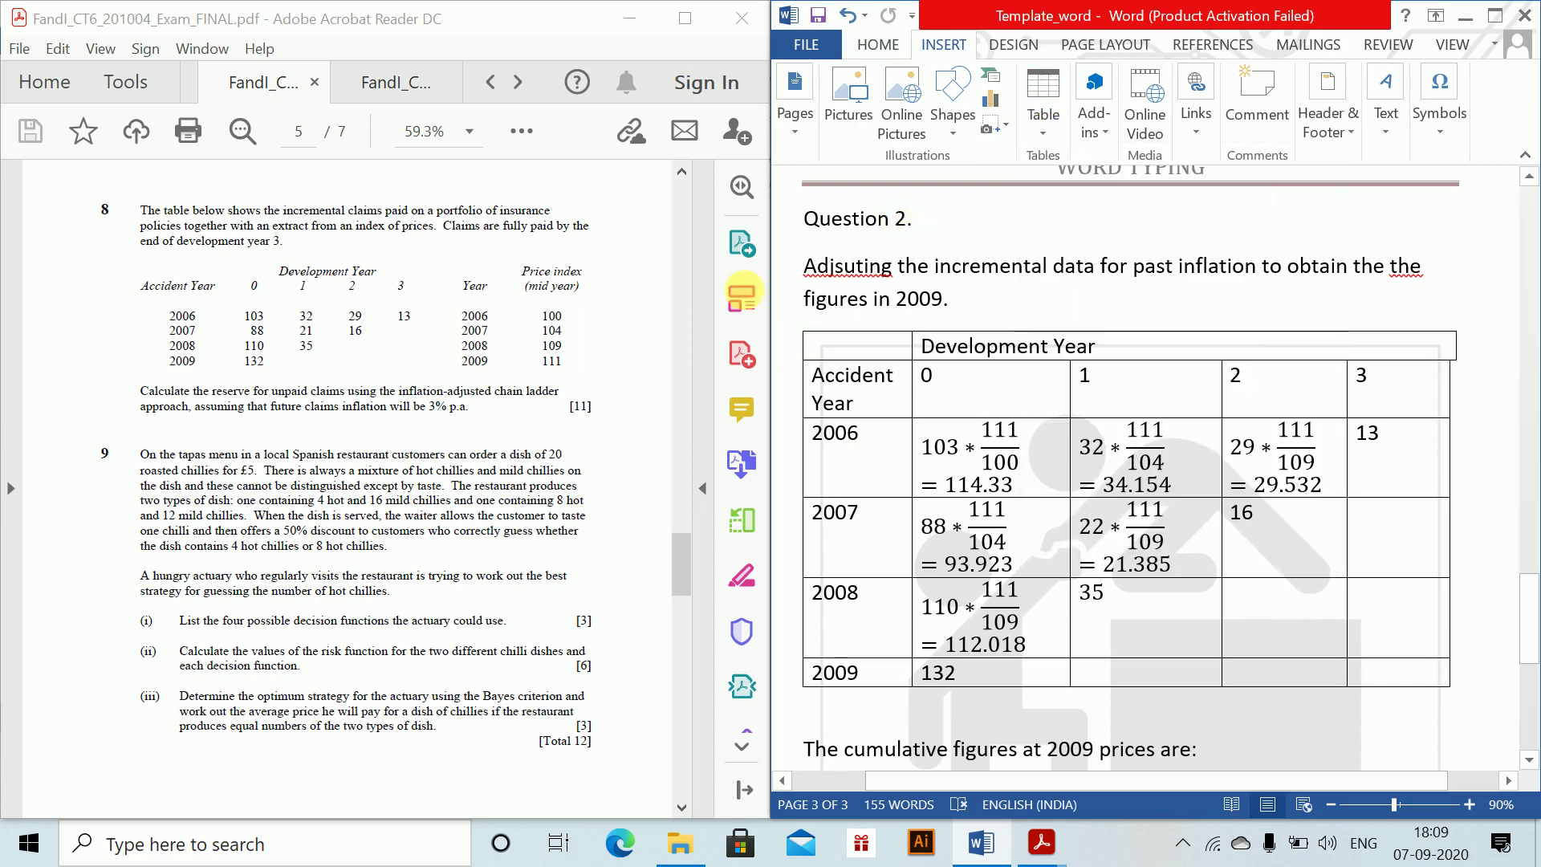
# - Copy the whole inflation-adjusted table and paste it below the cumulative figures line
pyautogui.click(794, 324)
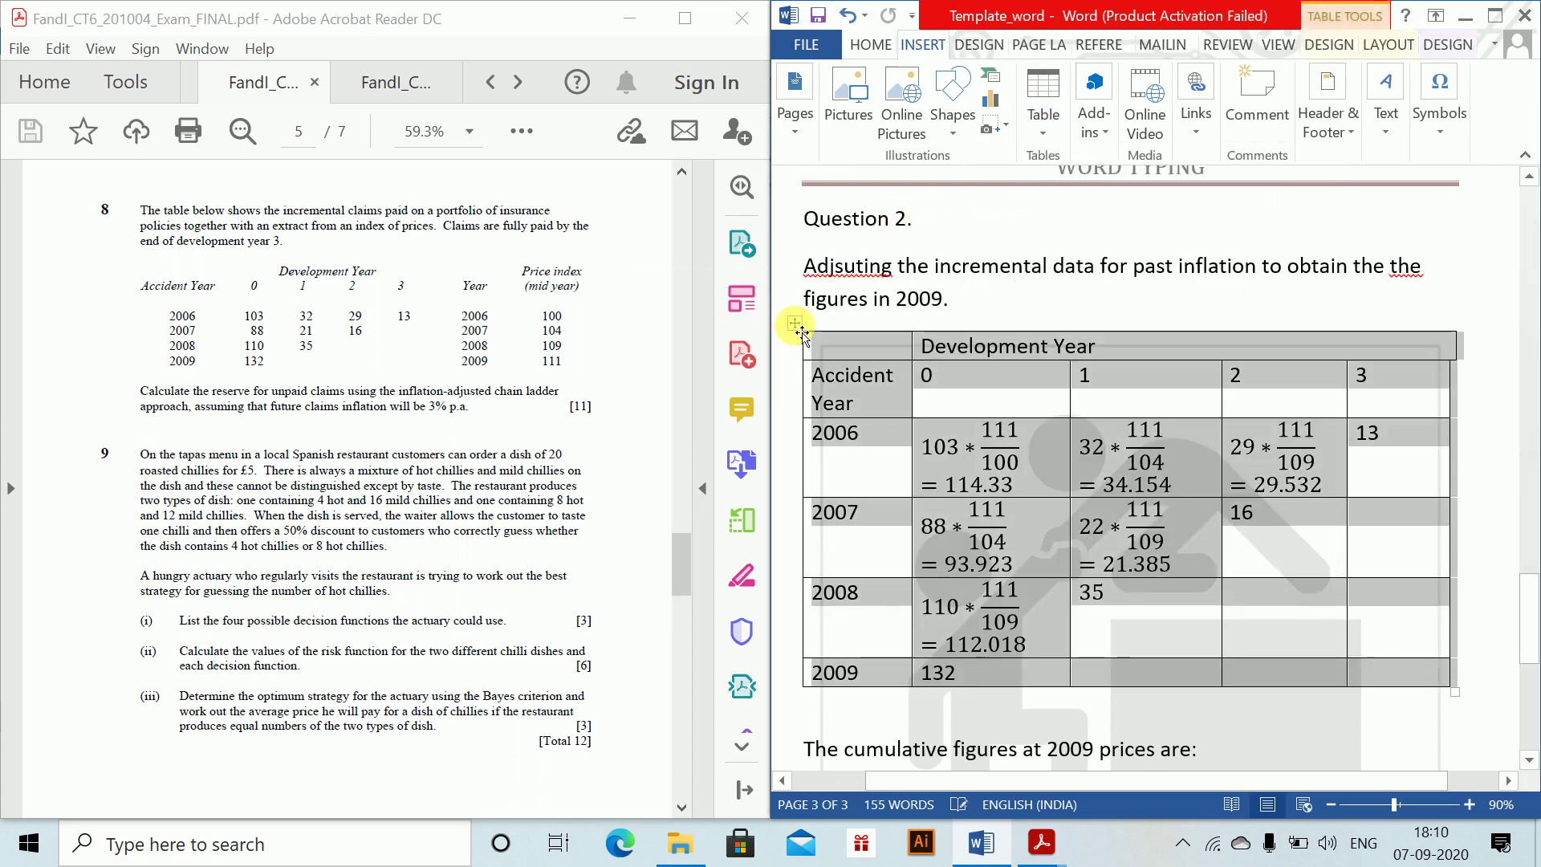
pyautogui.moveTo(1525, 614); pyautogui.dragTo(1525, 698)
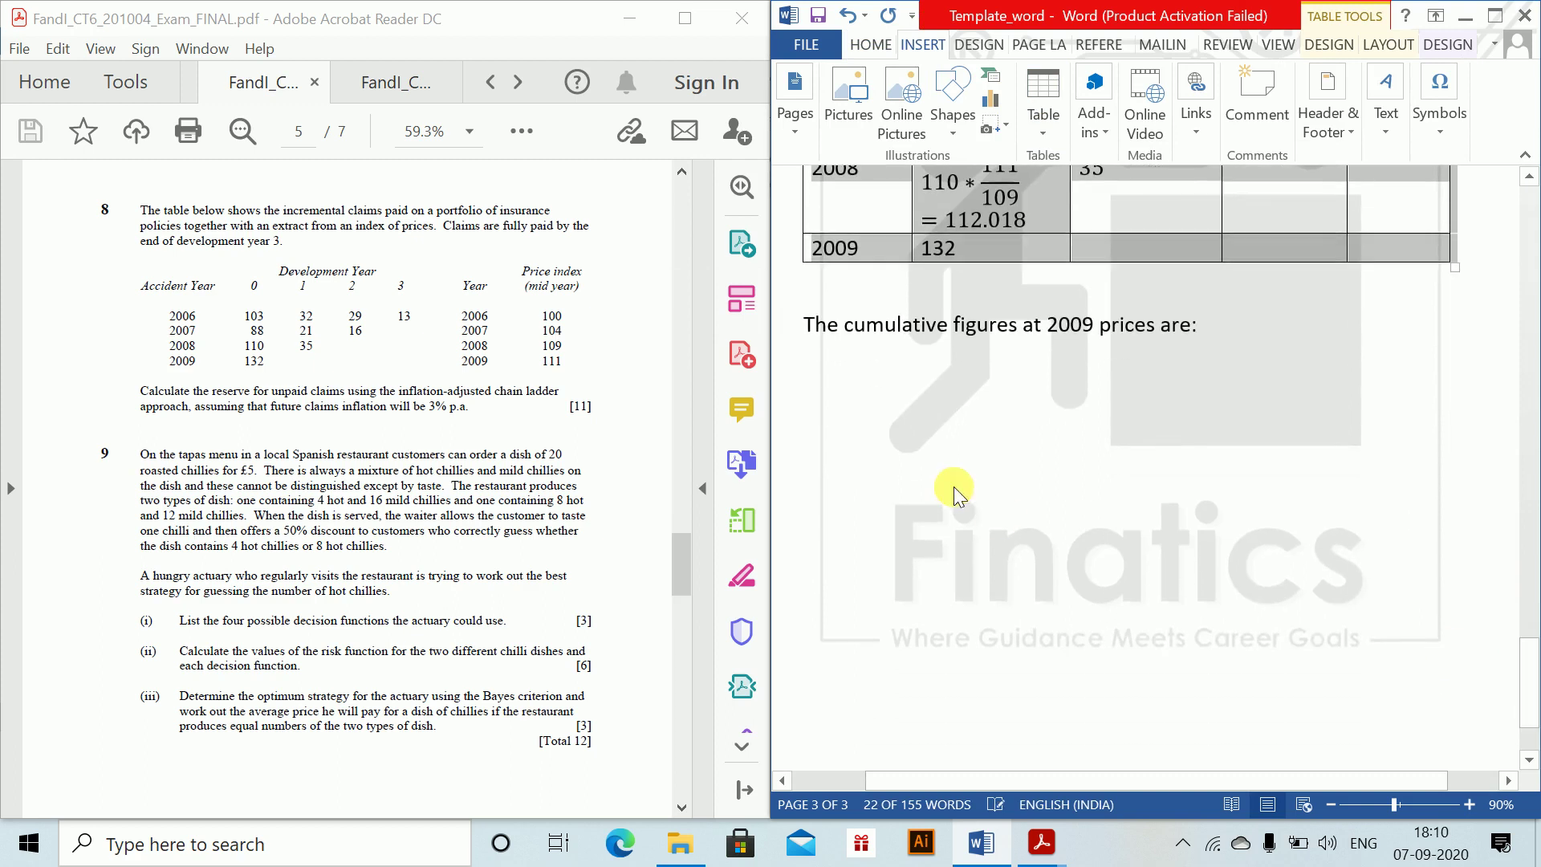
pyautogui.click(908, 398)
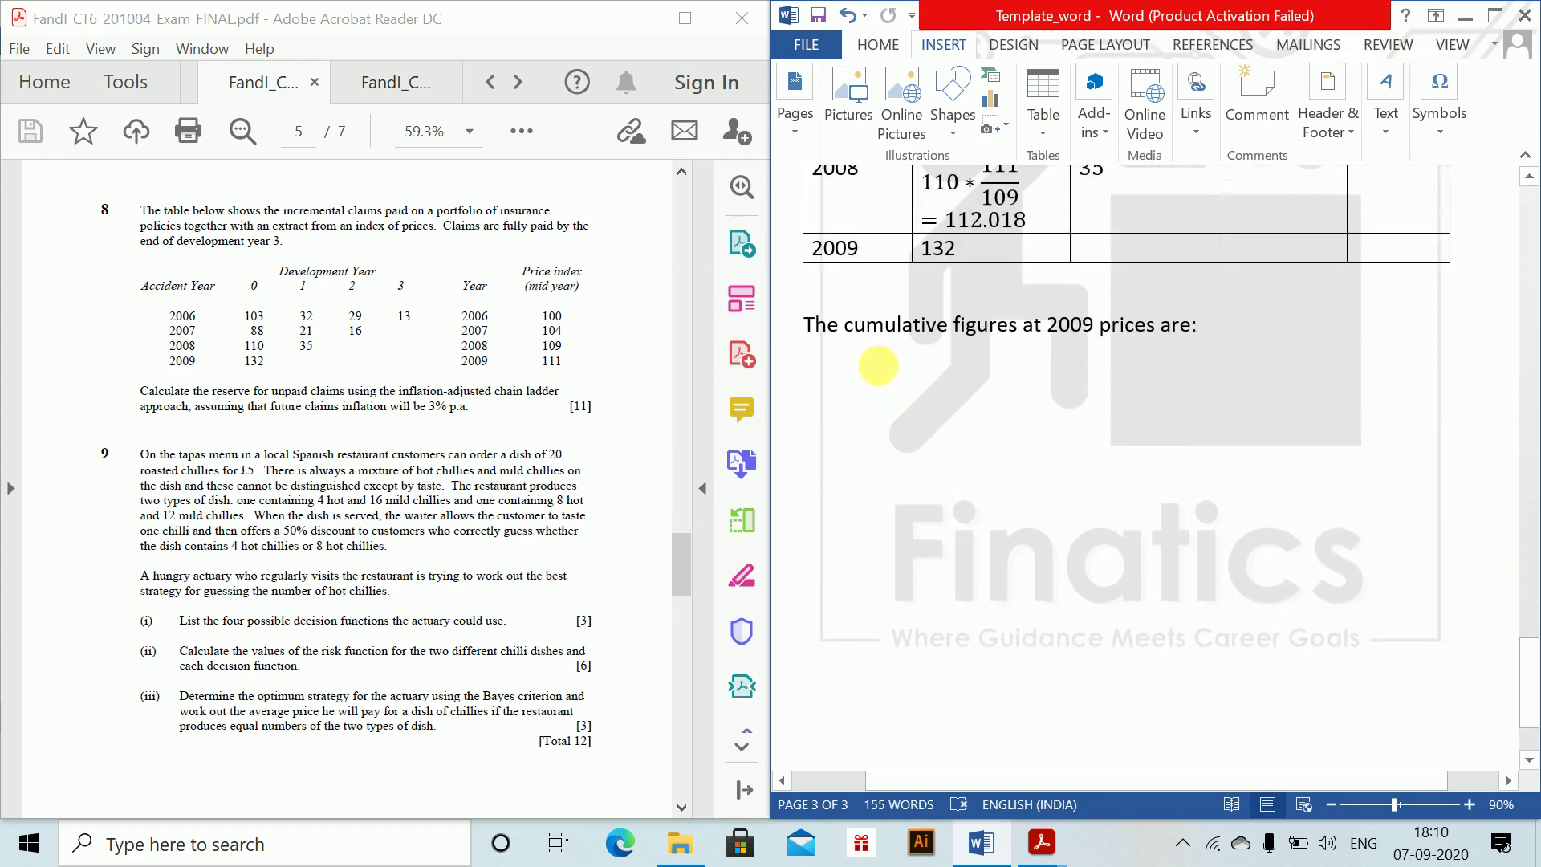
pyautogui.hotkey('ctrl', 'v')
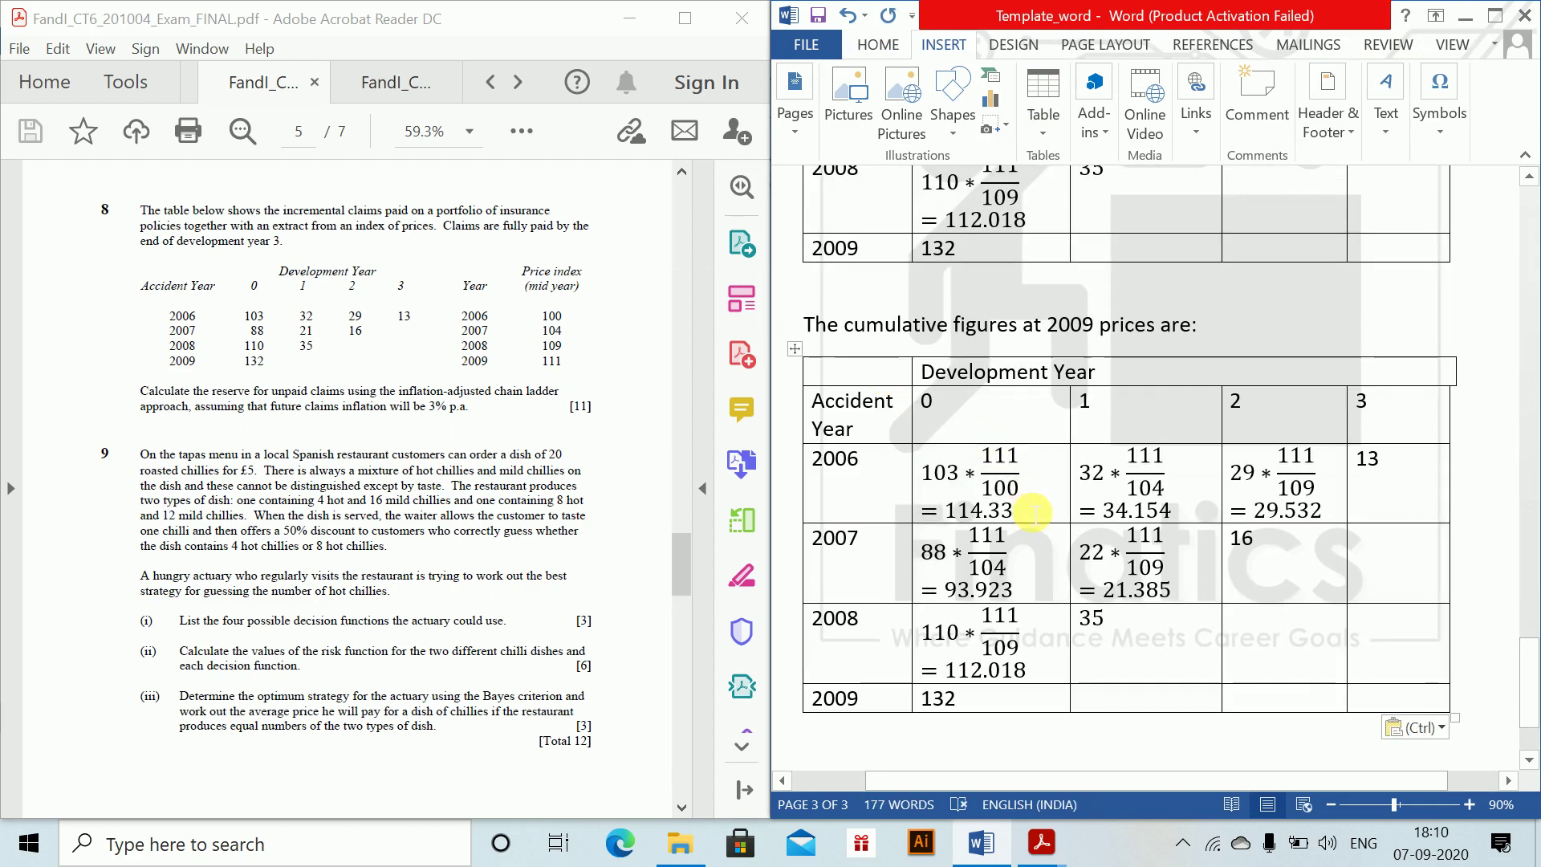
pyautogui.moveTo(1022, 487); pyautogui.dragTo(947, 485)
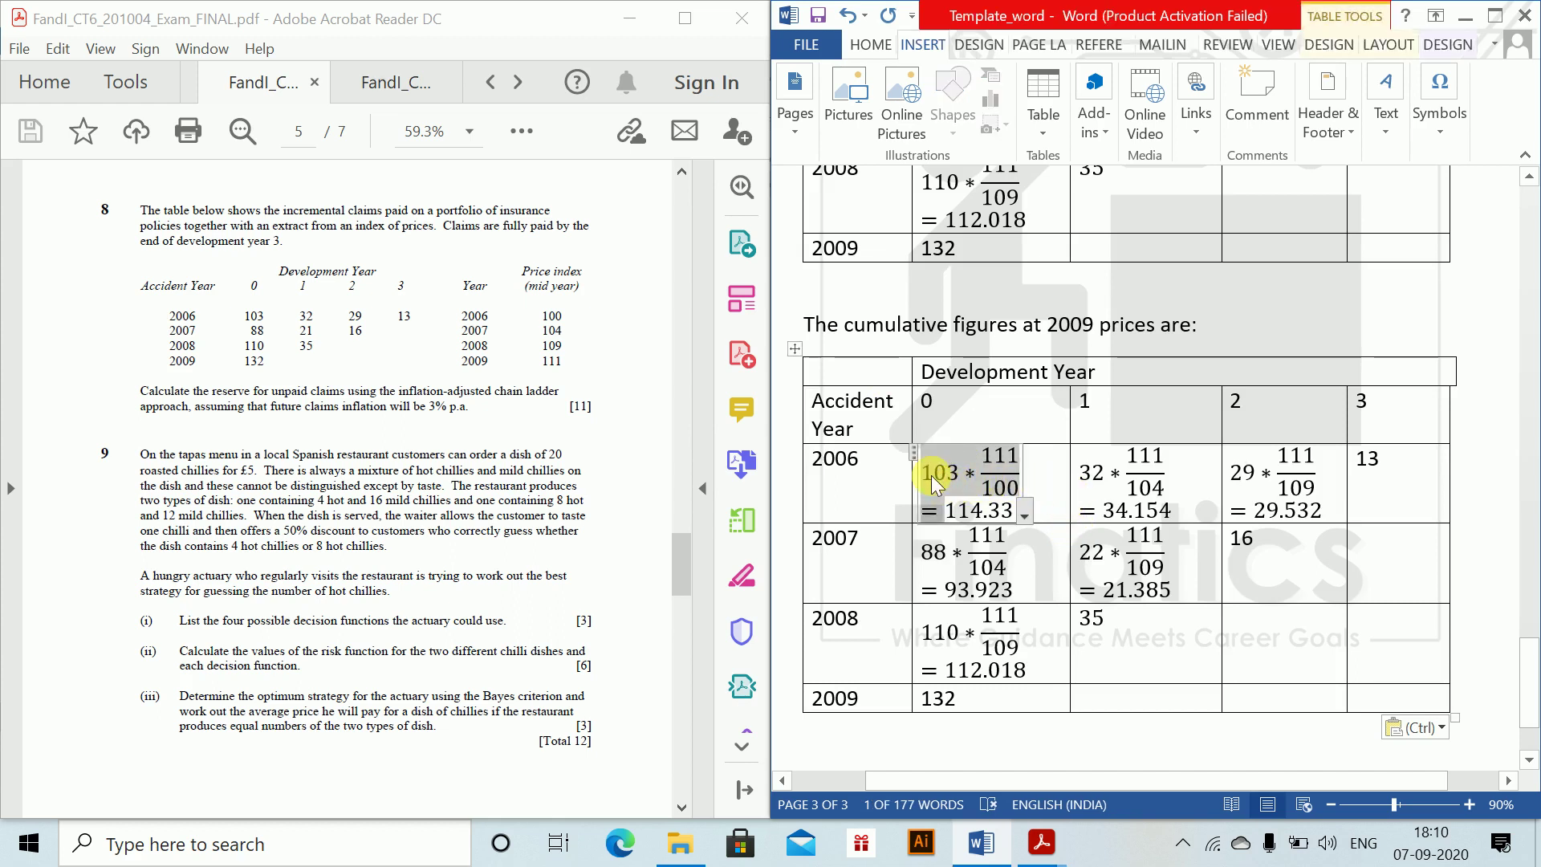
pyautogui.click(933, 475)
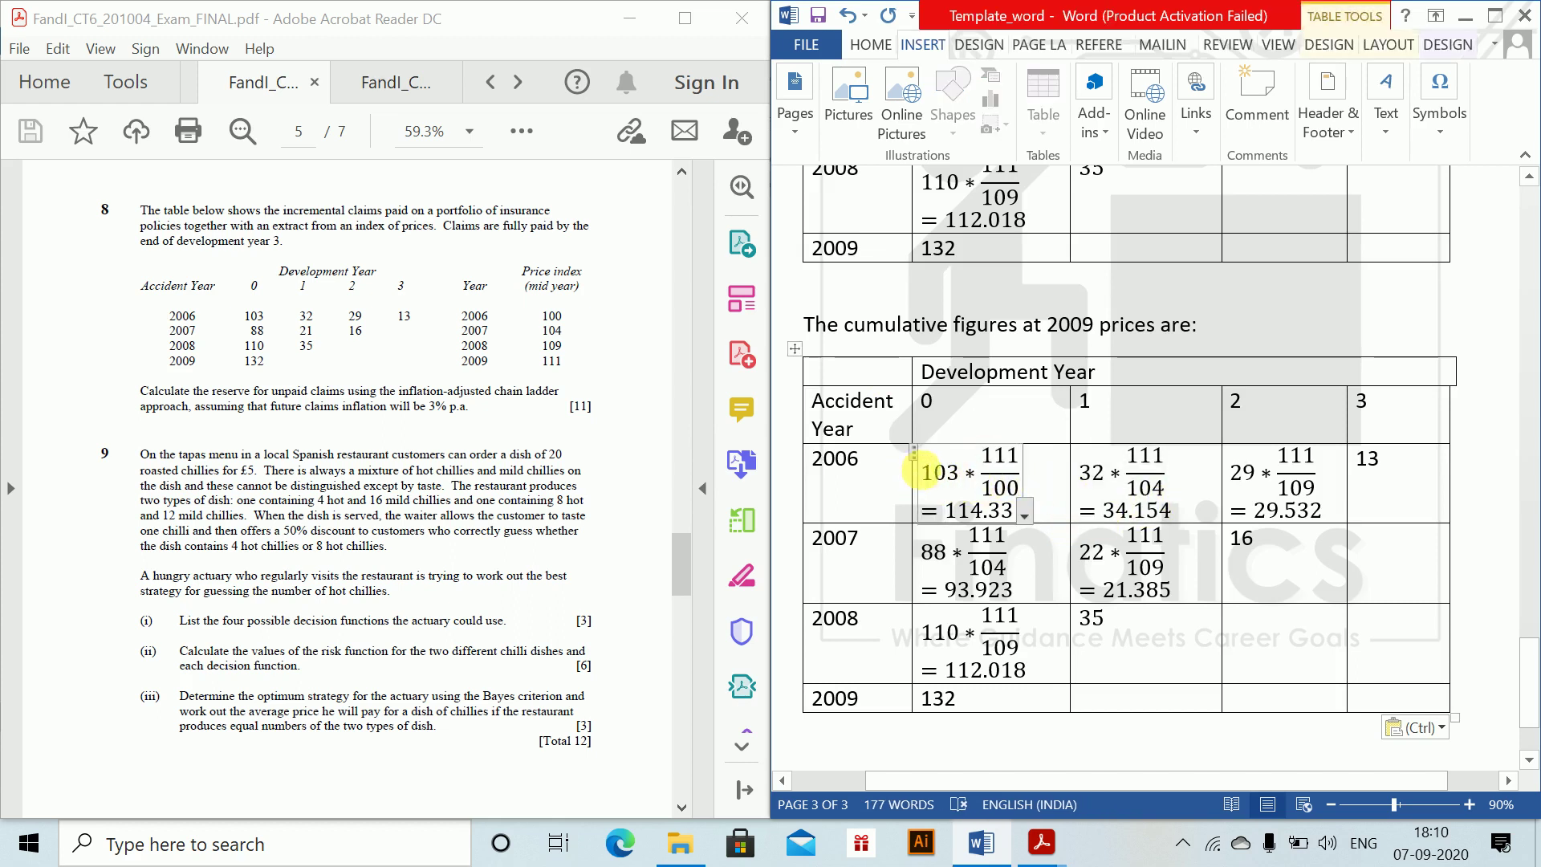
pyautogui.moveTo(921, 474); pyautogui.dragTo(1239, 656)
pyautogui.press('BackSpace')
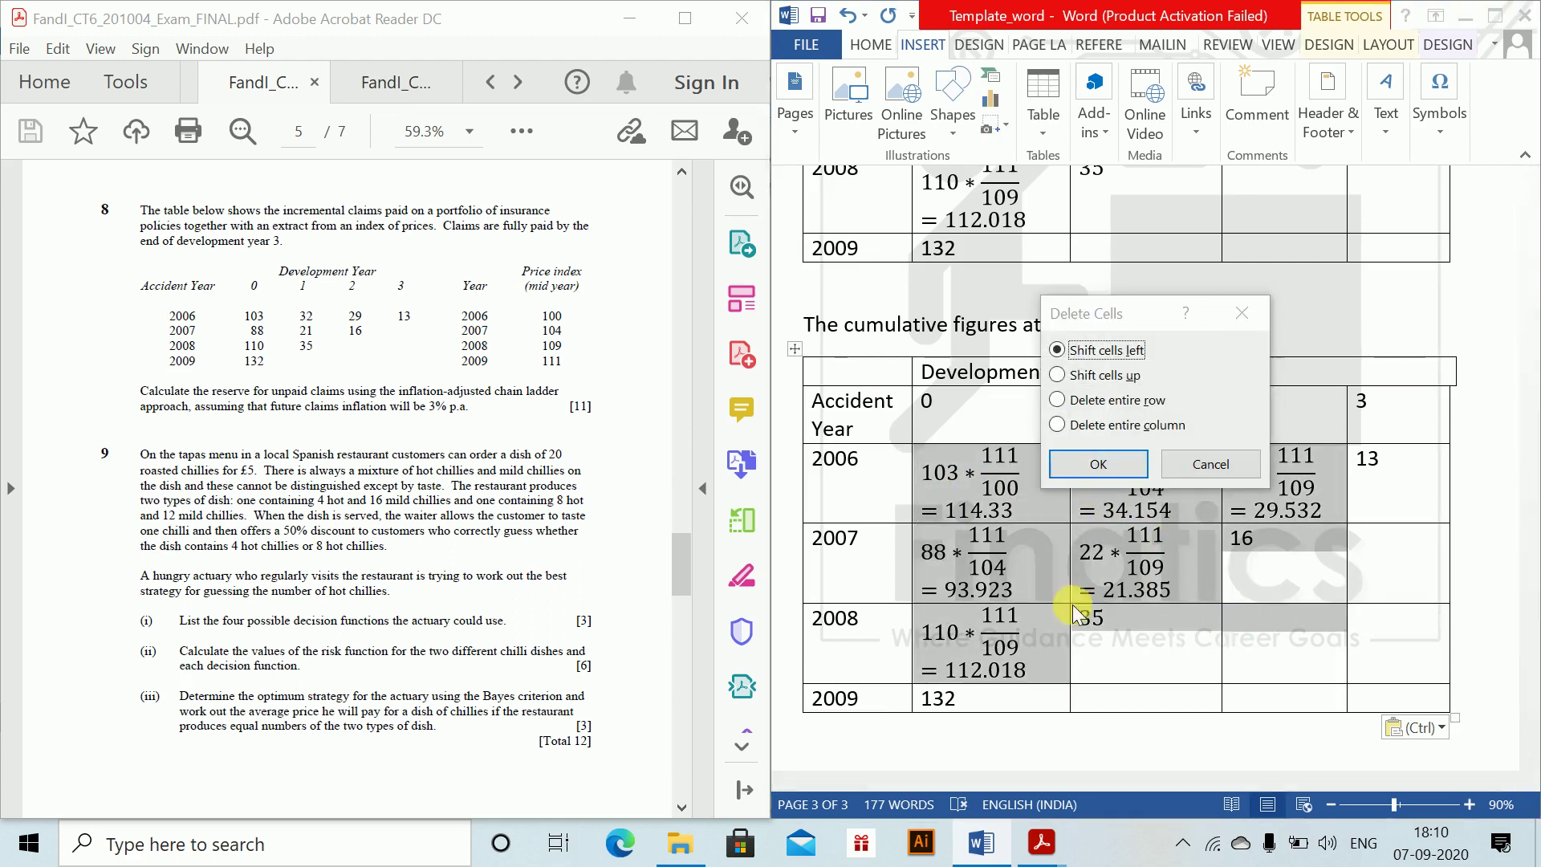
pyautogui.click(1219, 463)
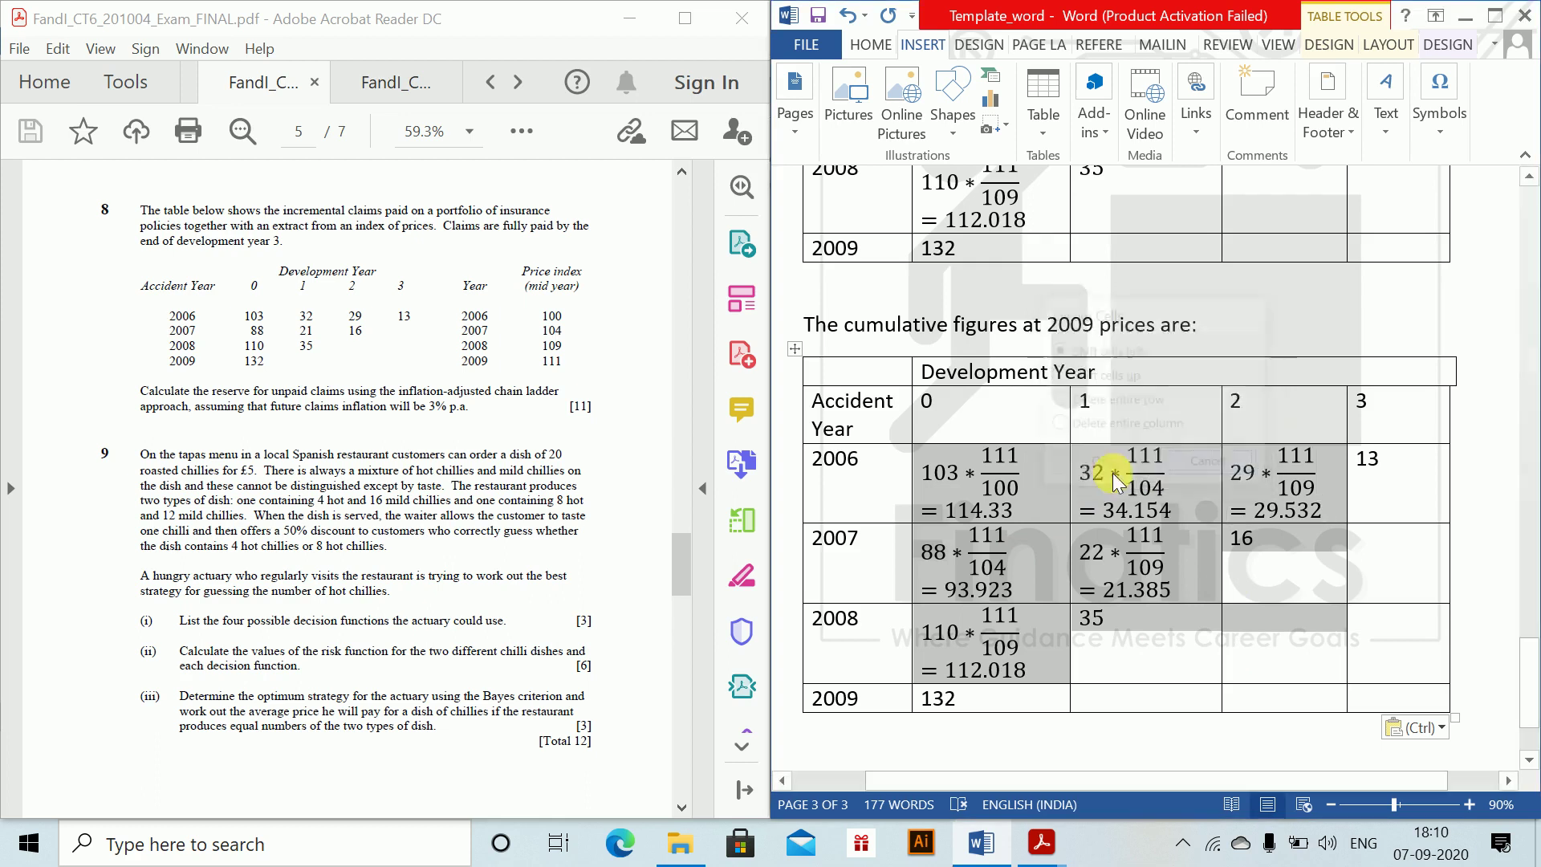
# - Clear all figures and equations for accident years 2006 to 2009 in the pasted table, keeping its headings and year labels
pyautogui.click(922, 480)
pyautogui.moveTo(932, 474); pyautogui.dragTo(1409, 706)
pyautogui.press('Delete')
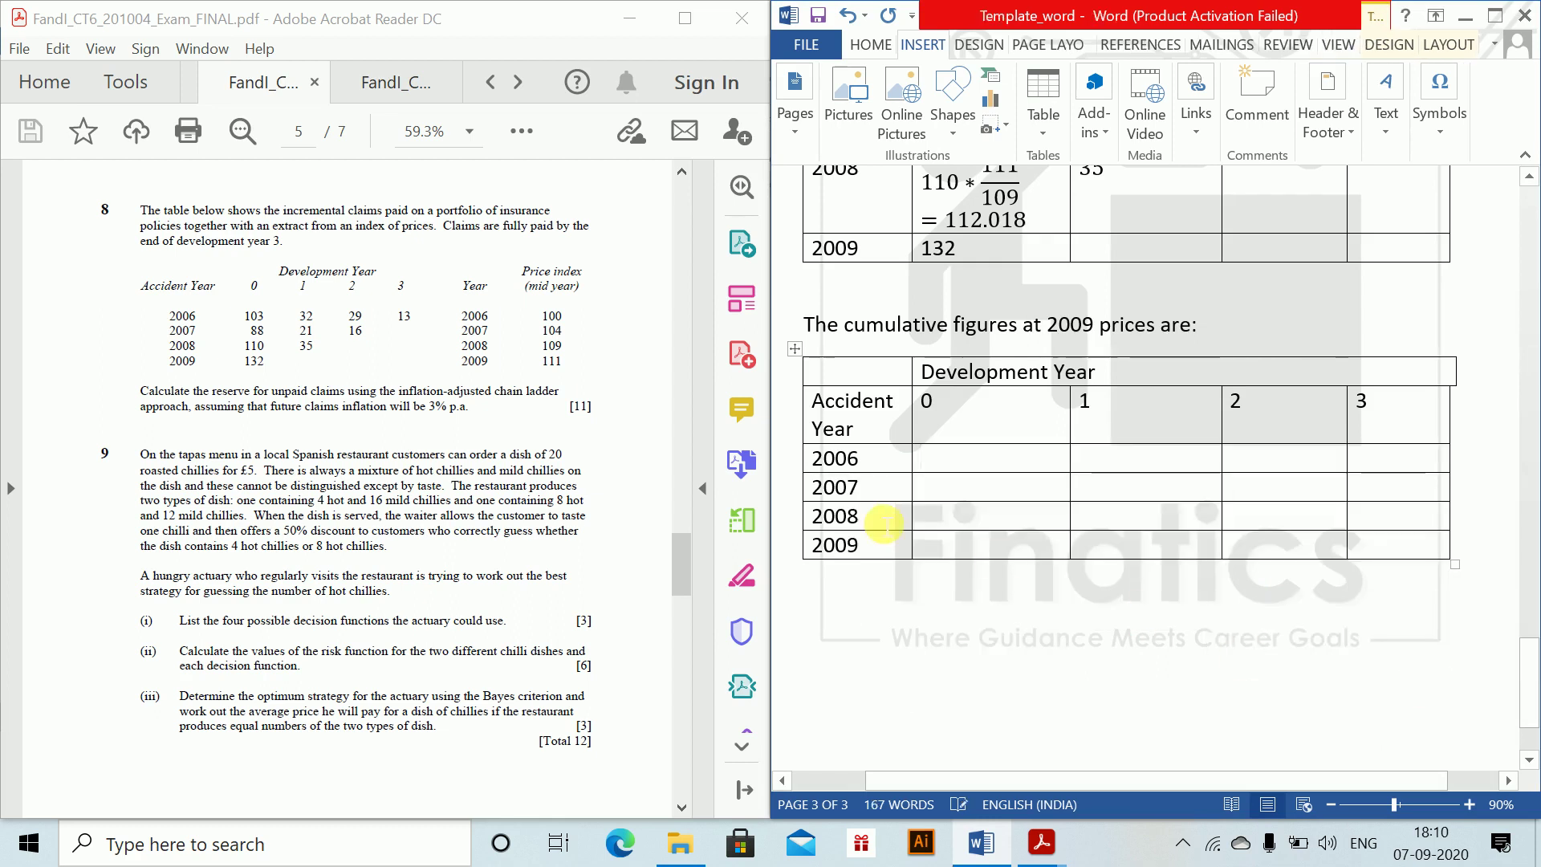
# - Enter the cumulative figures 114.33, 148.484, 178.016 and 191.016 for accident year 2006, development years 0 to 3
pyautogui.write('114')
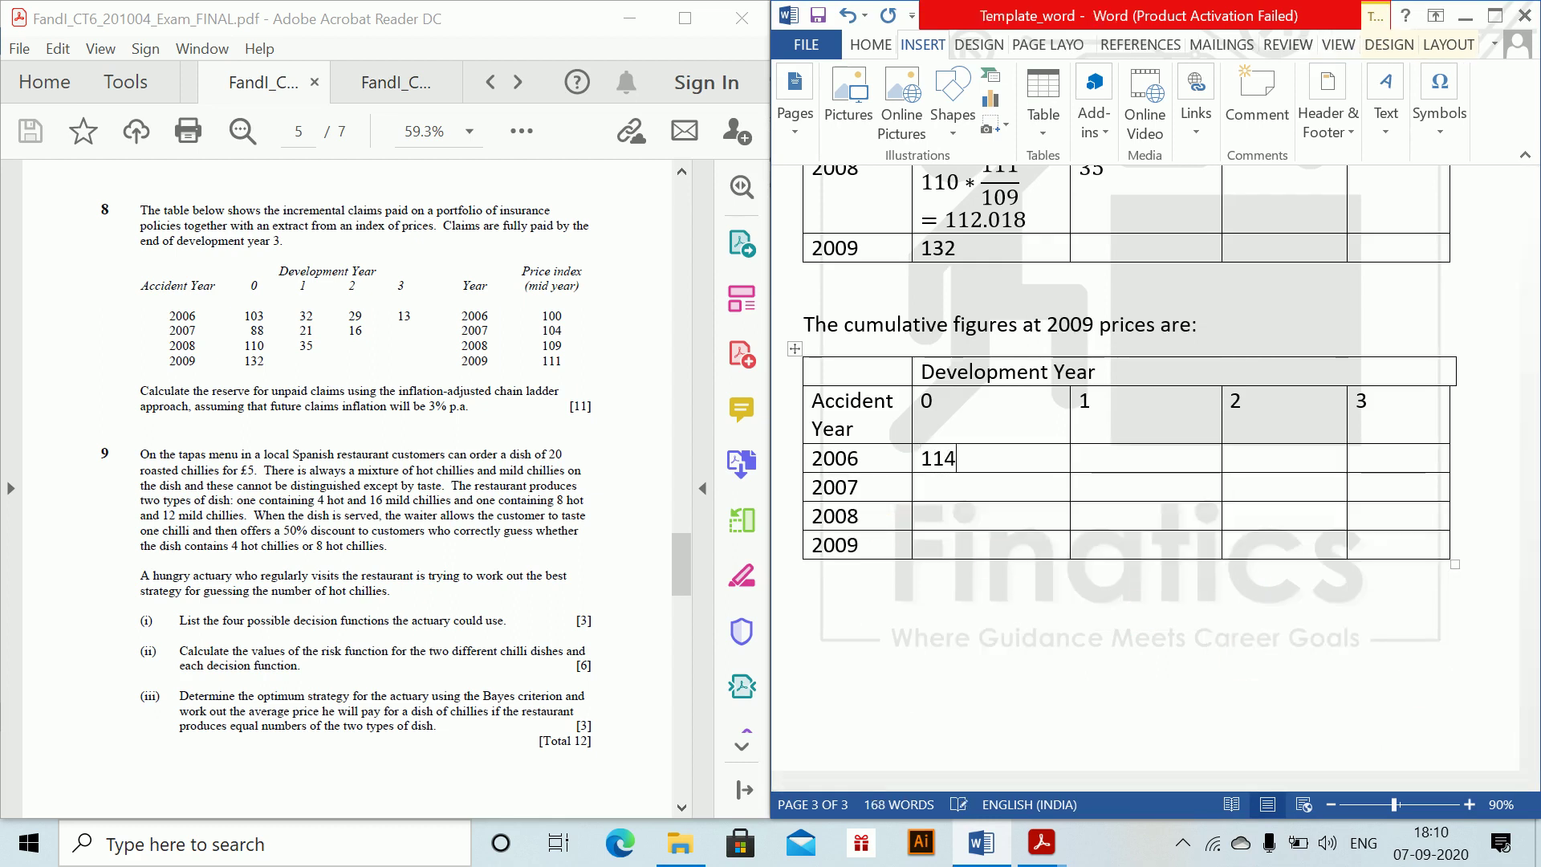
pyautogui.write('.33')
pyautogui.press('Tab')
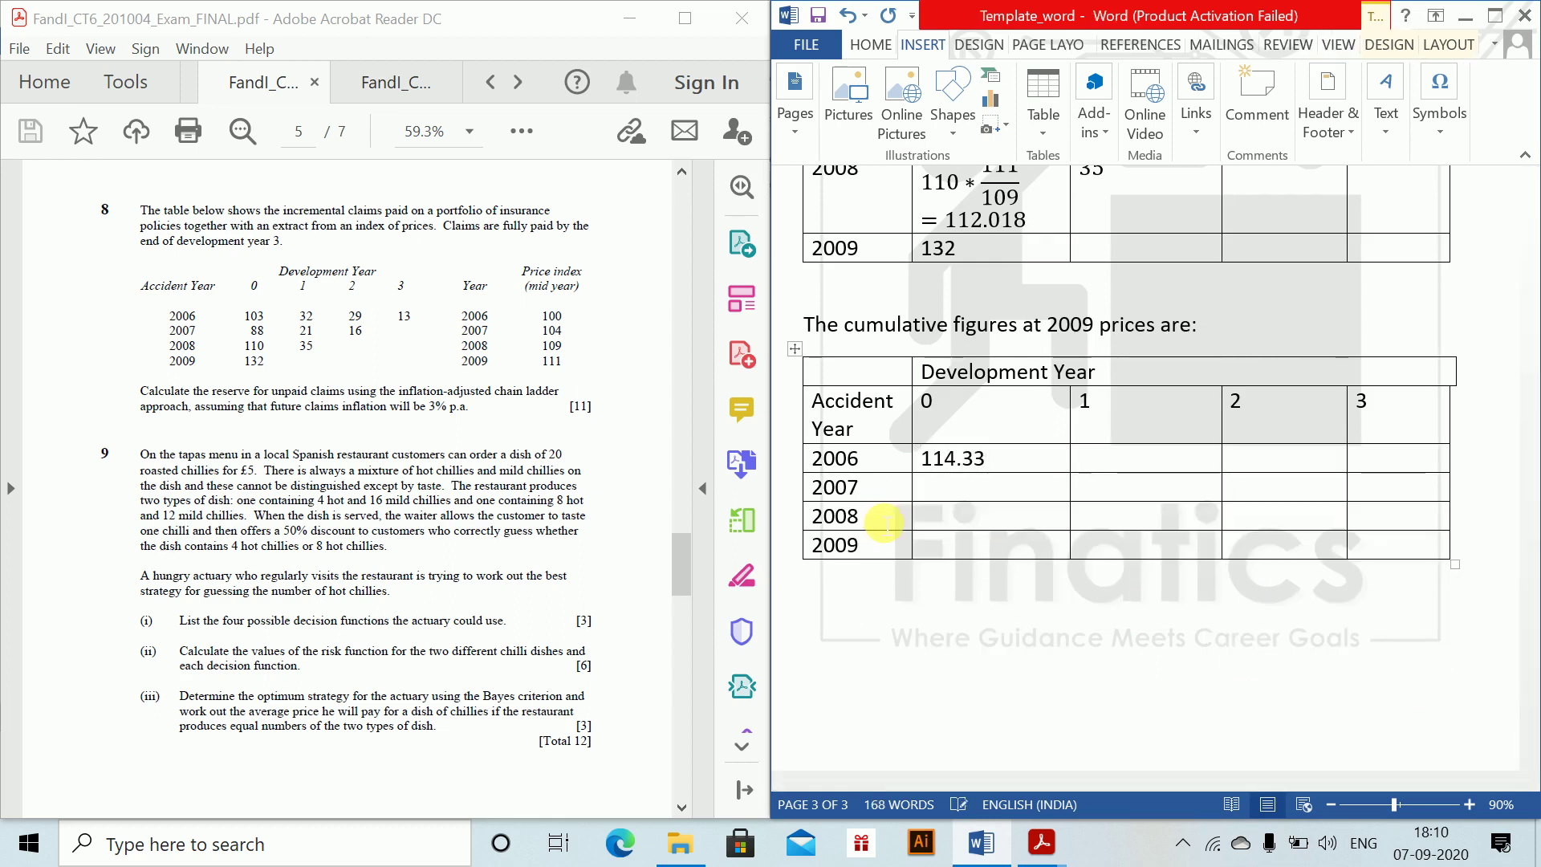
pyautogui.write('1')
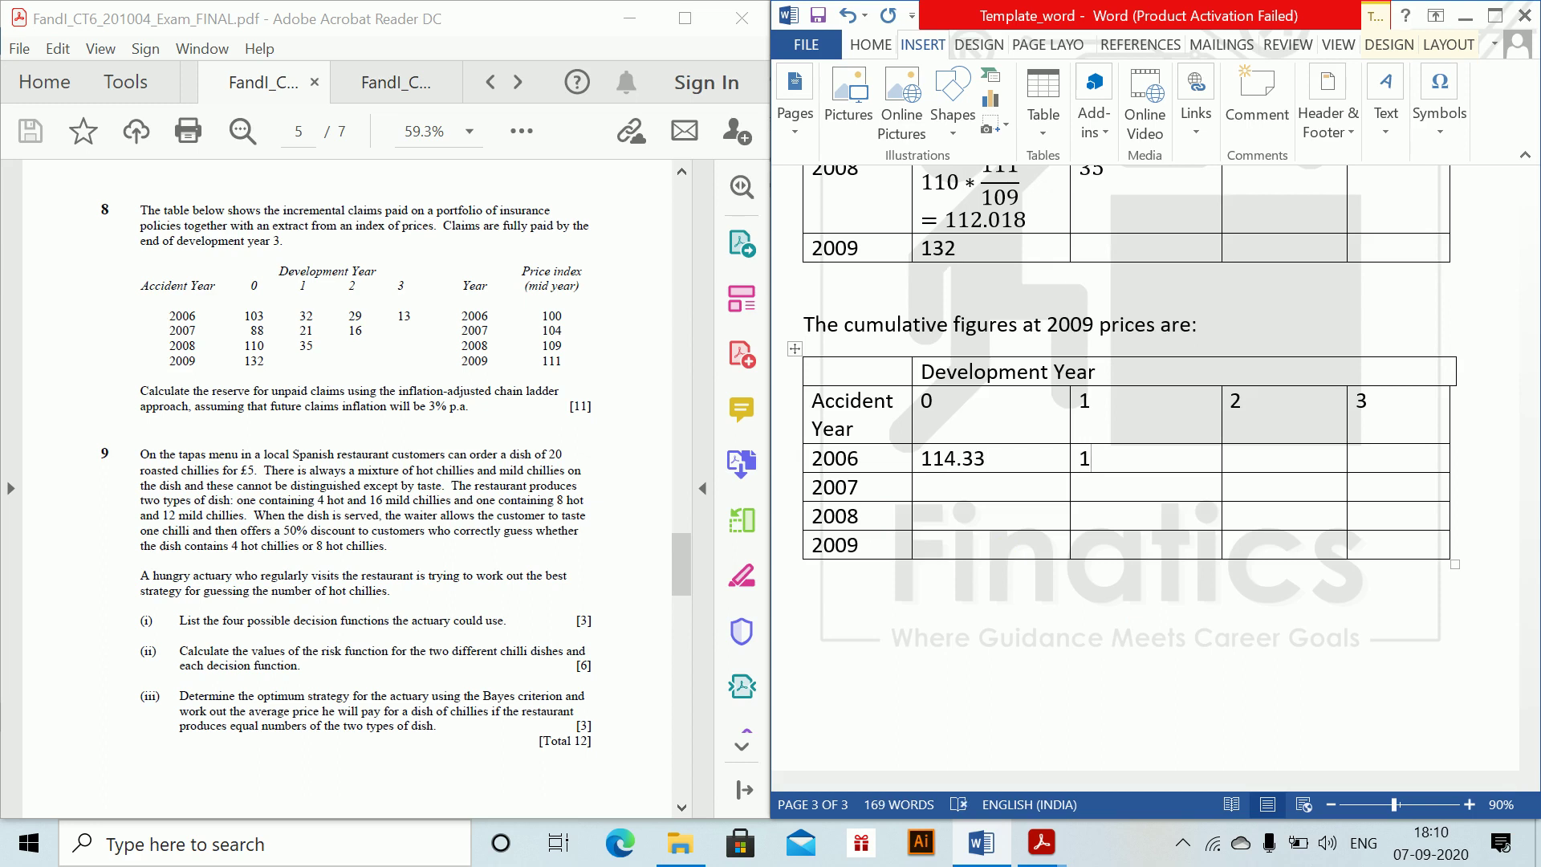
pyautogui.write('48.484')
pyautogui.press('Tab')
pyautogui.write('178.016')
pyautogui.press('Tab')
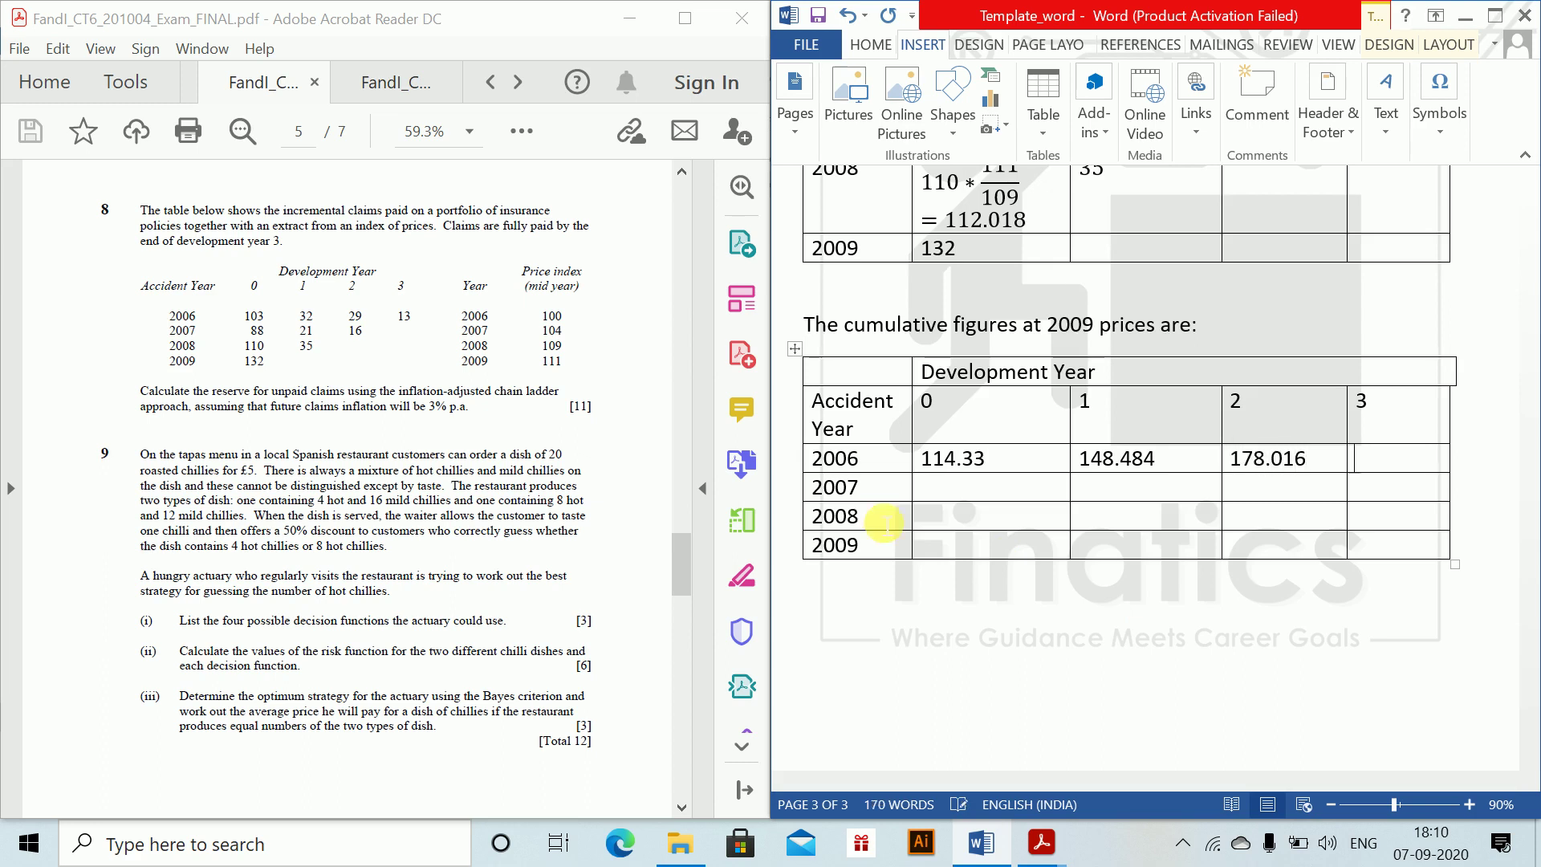
pyautogui.write('191.016')
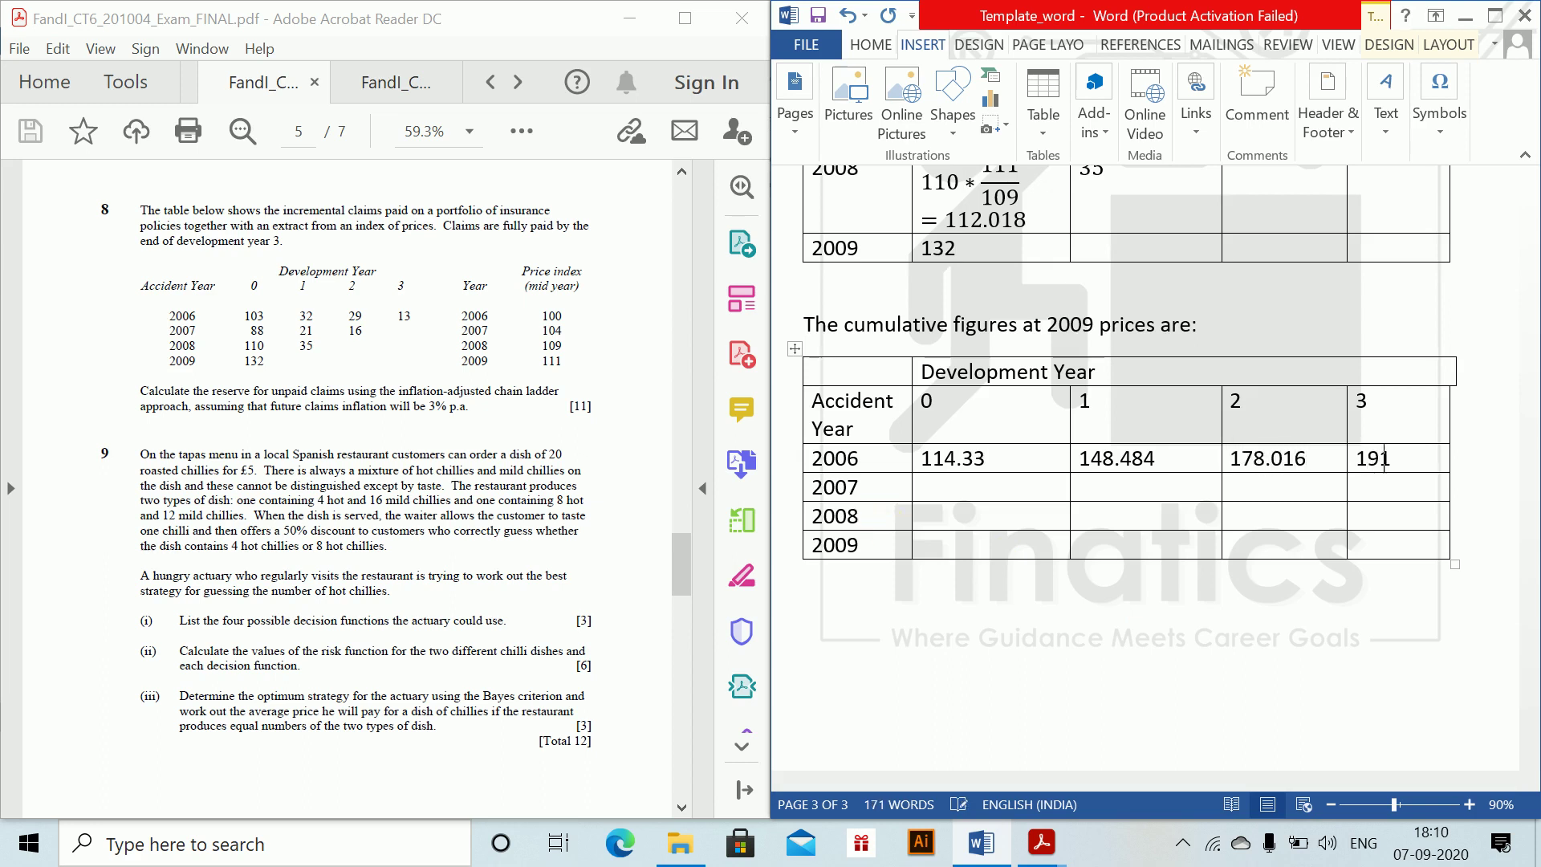
# - Enter the cumulative figures 93.923, 115.308 and 131.308 for accident year 2007, development years 0 to 2
pyautogui.click(947, 462)
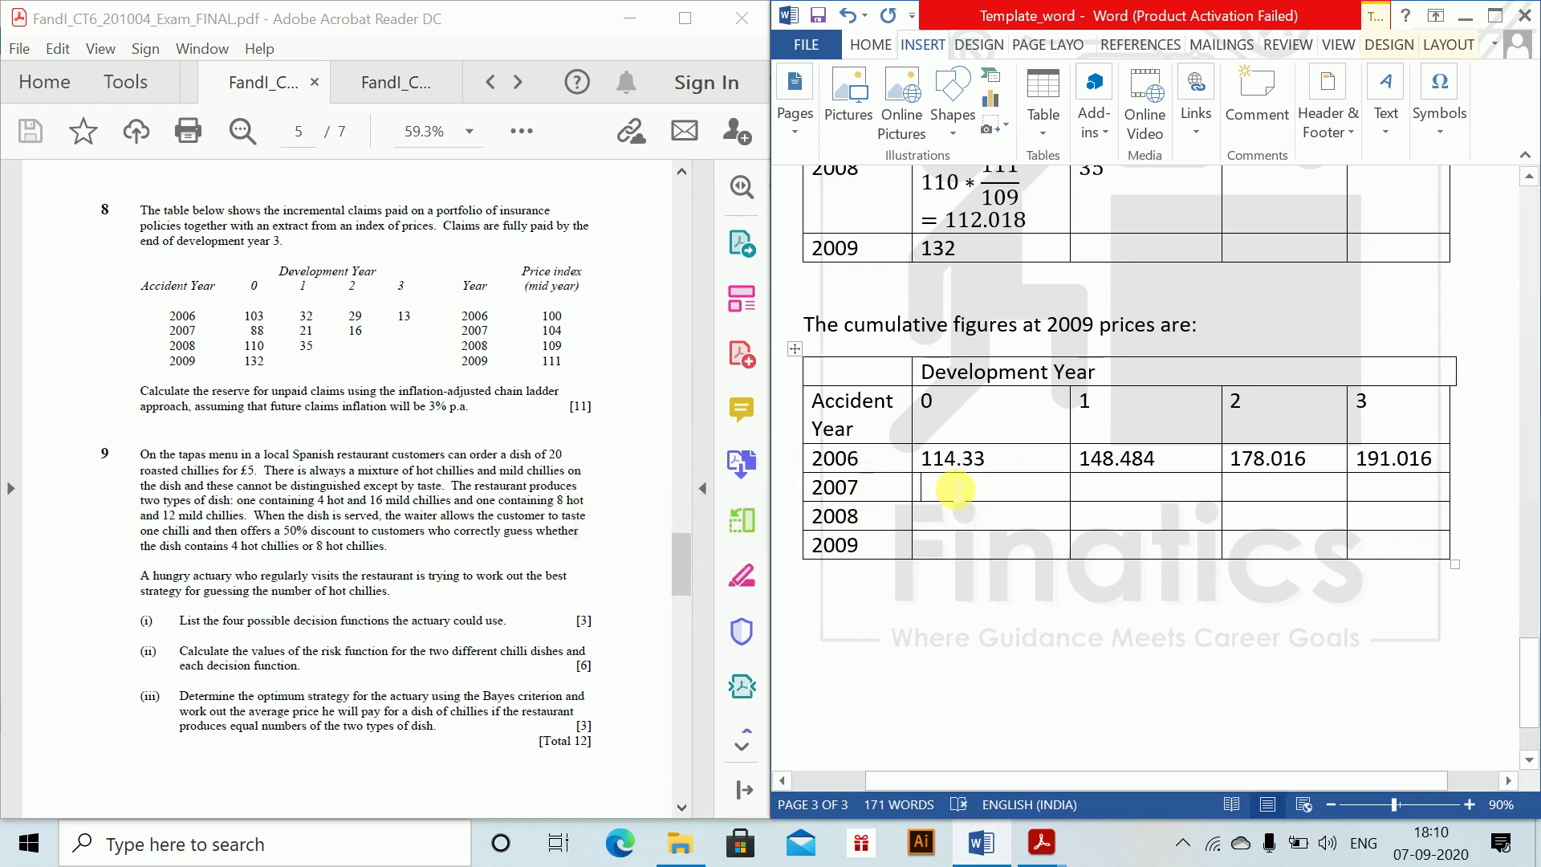
pyautogui.click(955, 490)
pyautogui.write('93.')
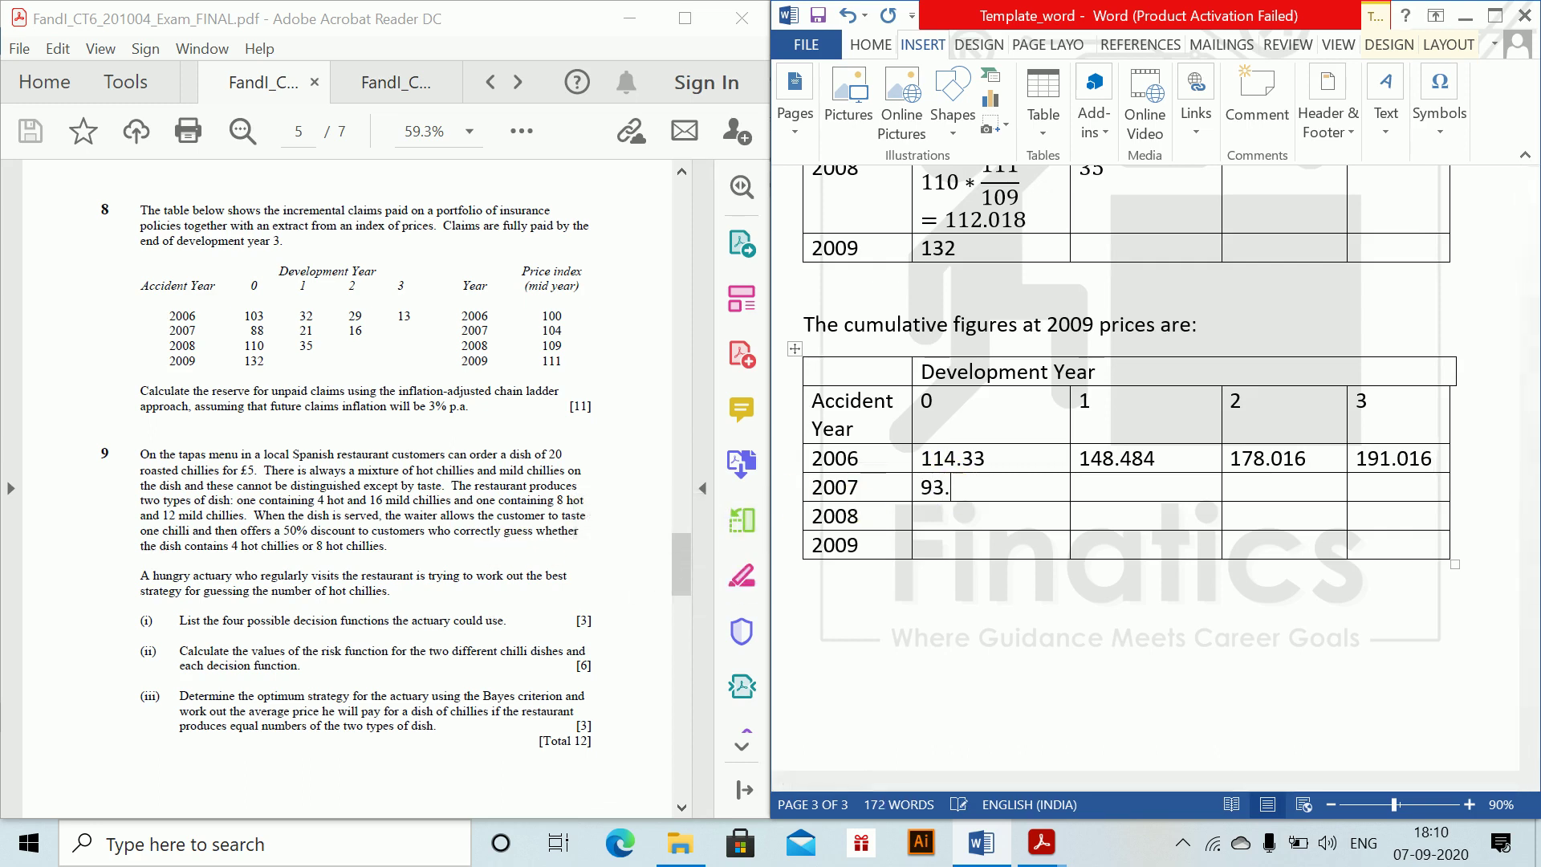
pyautogui.write('923')
pyautogui.press('Tab')
pyautogui.write('115.308')
pyautogui.press('Tab')
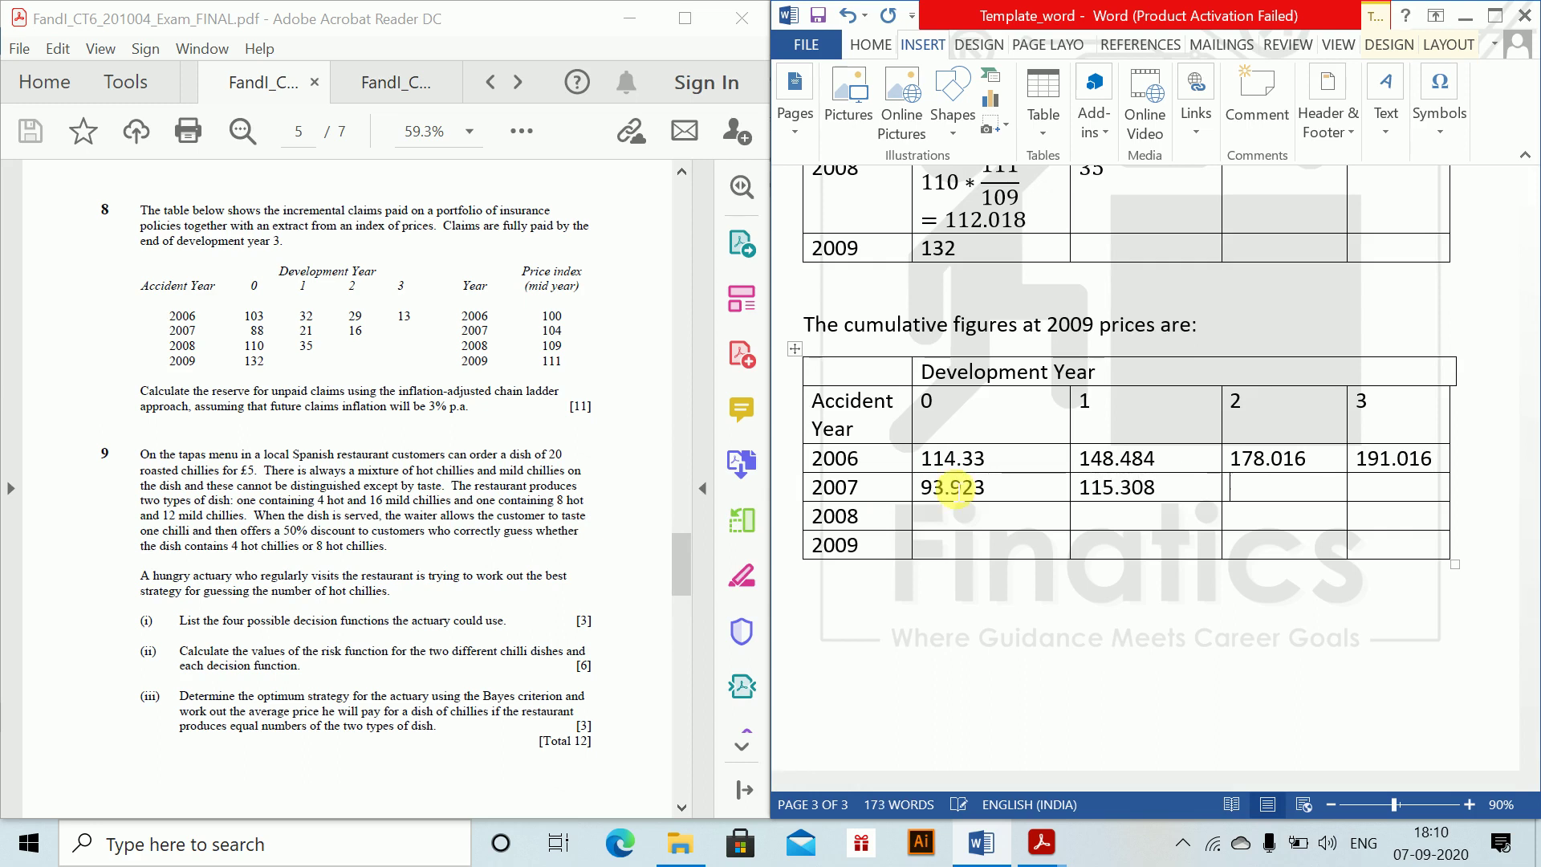
pyautogui.write('131.308')
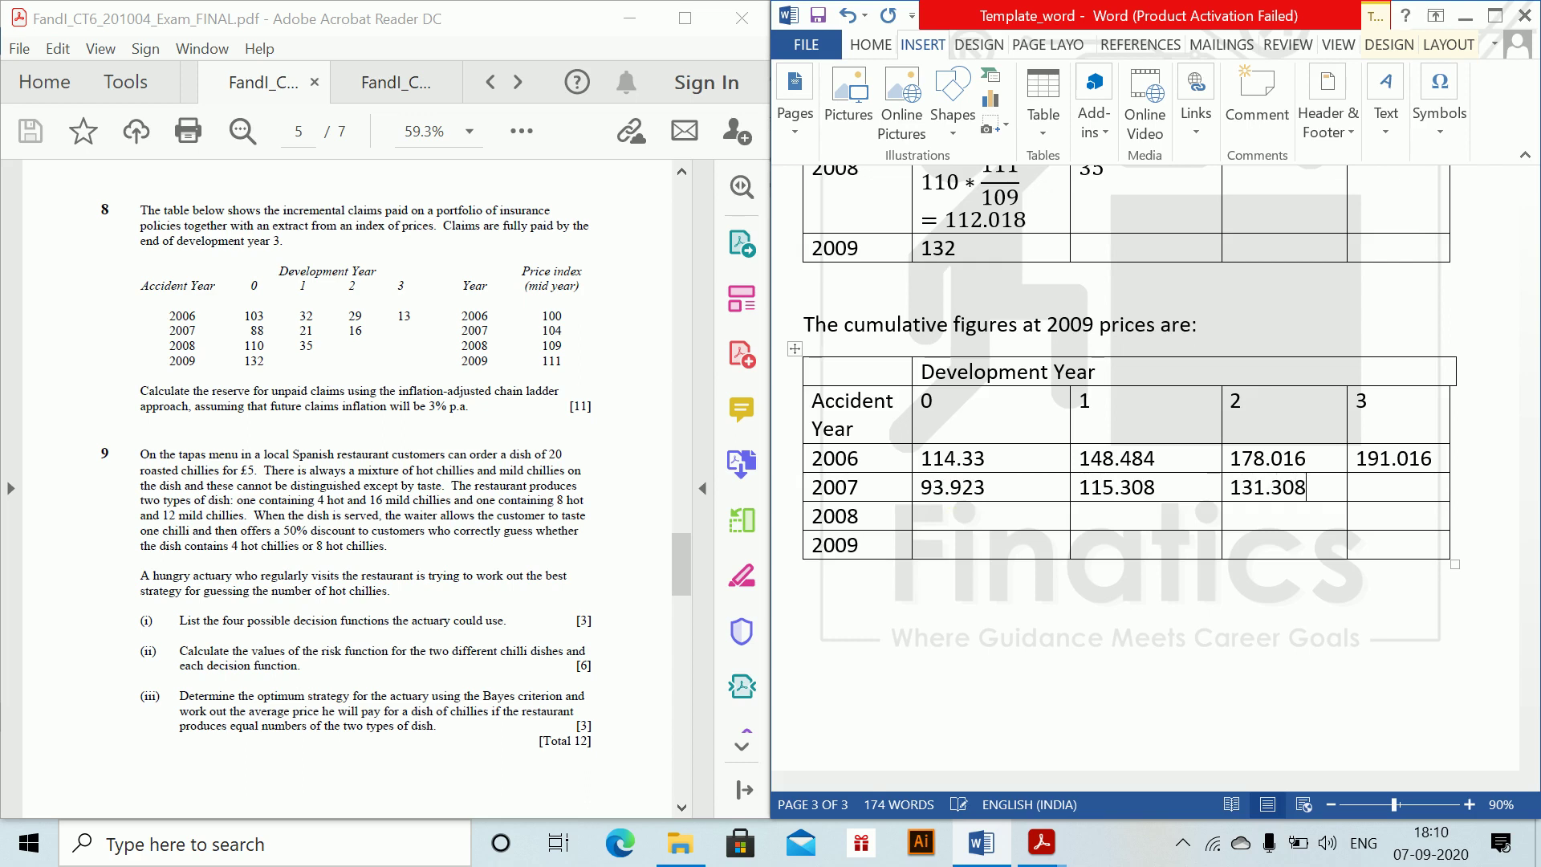
# - Enter the cumulative figures 112.018 and 147.018 for accident year 2008 and 132 for accident year 2009, starting at development year 0
pyautogui.press('Down')
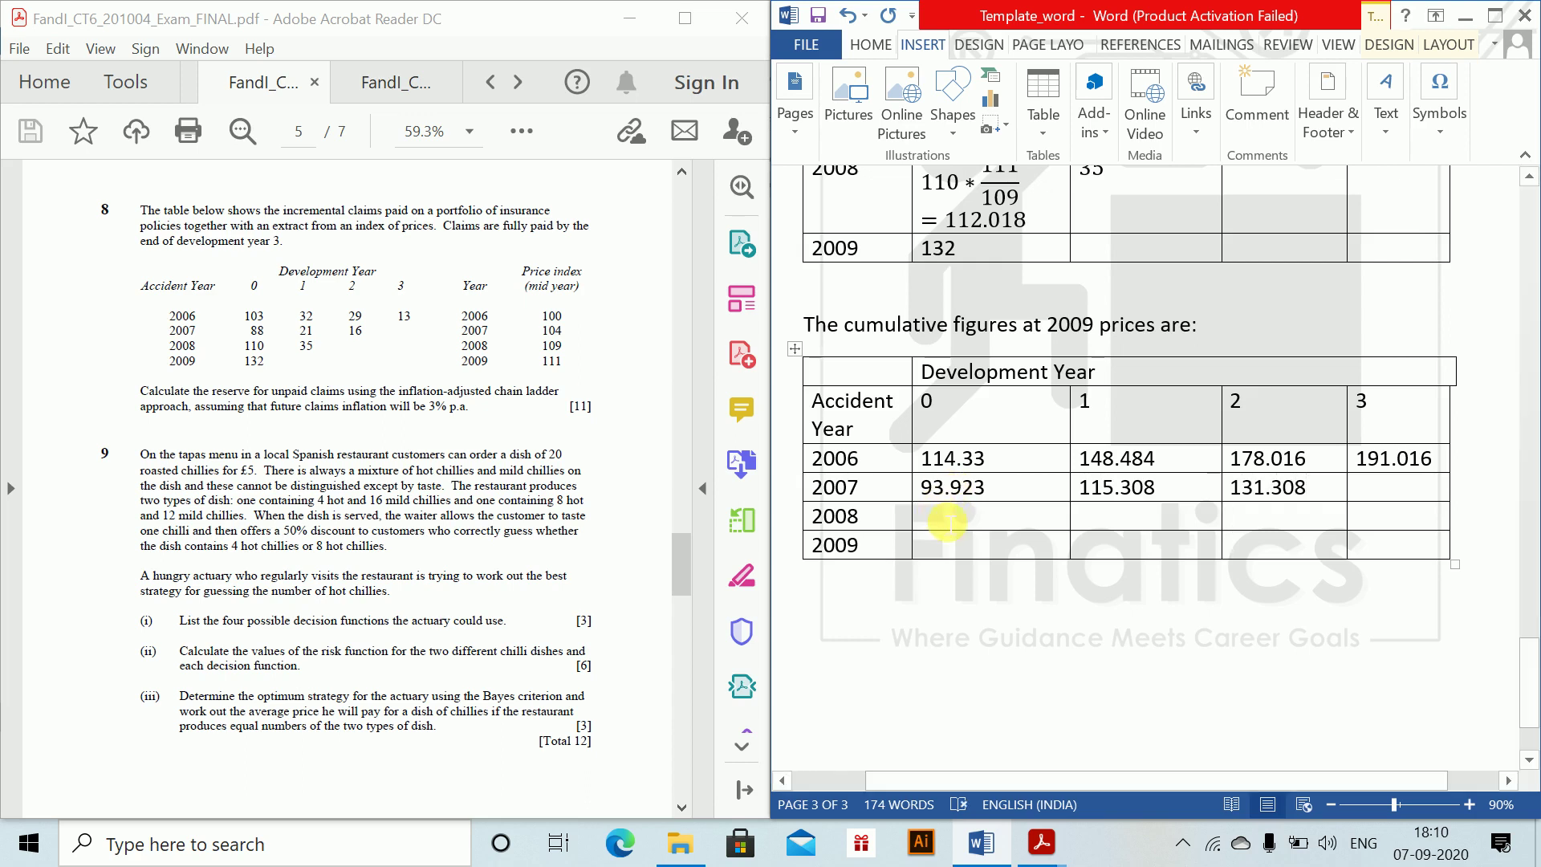
pyautogui.click(948, 522)
pyautogui.write('112')
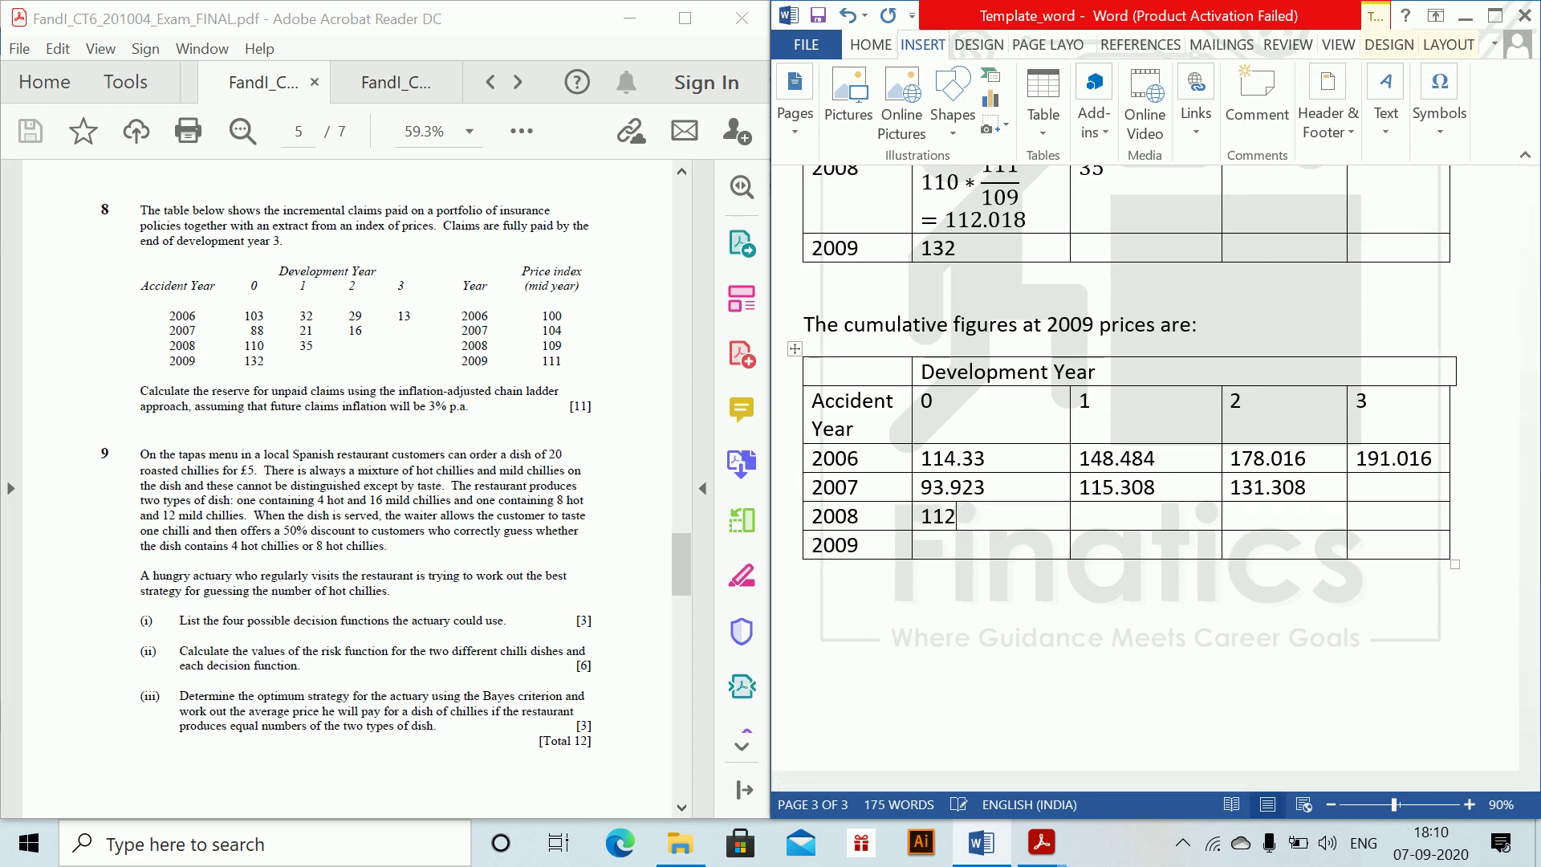
pyautogui.write('.018')
pyautogui.press('Tab')
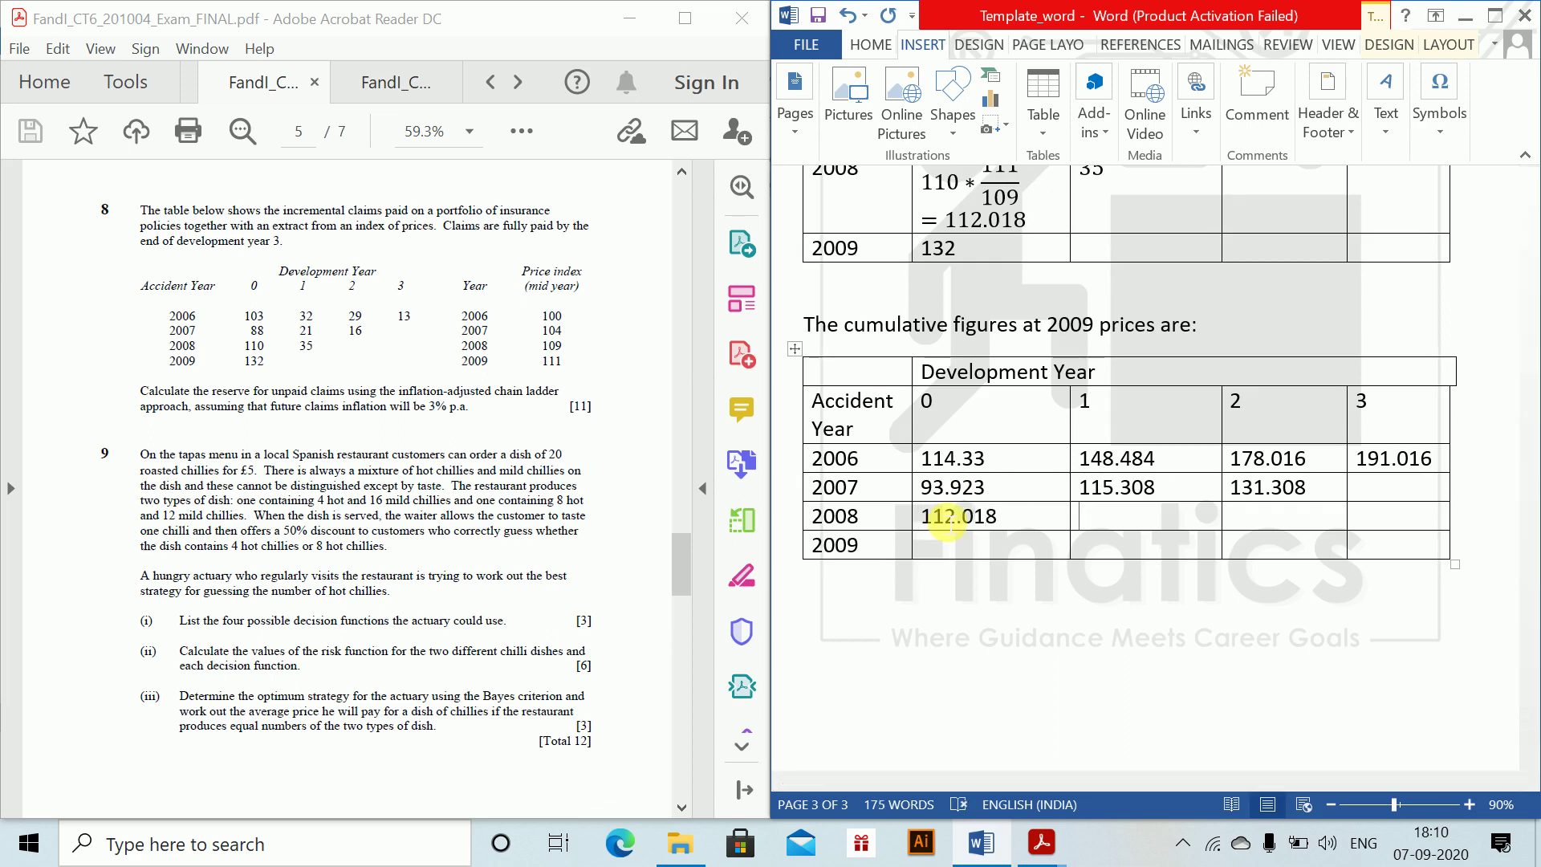
pyautogui.write('147.01')
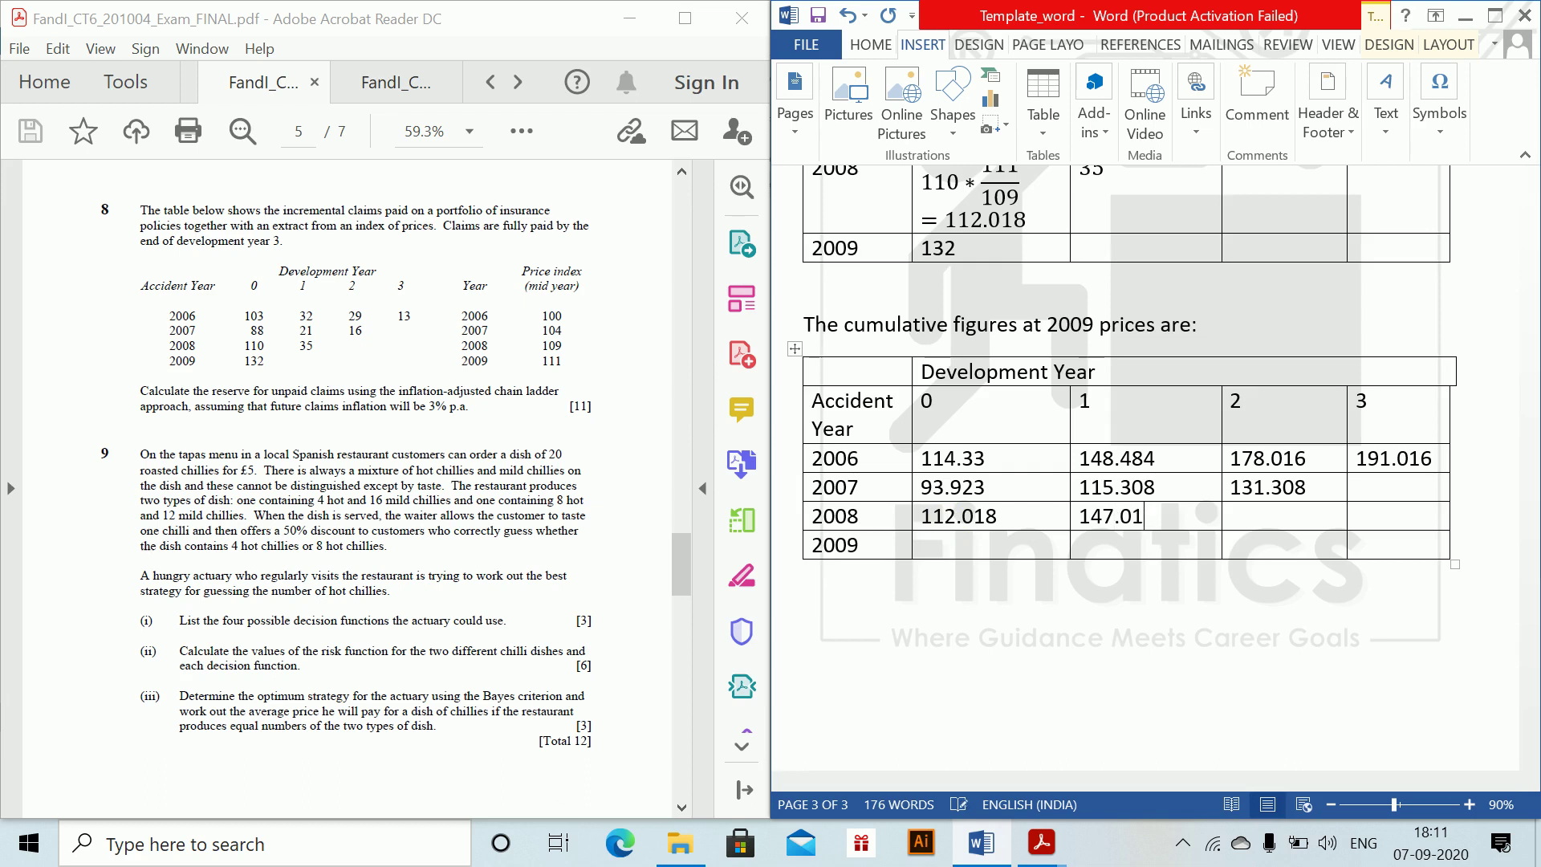
pyautogui.write('8')
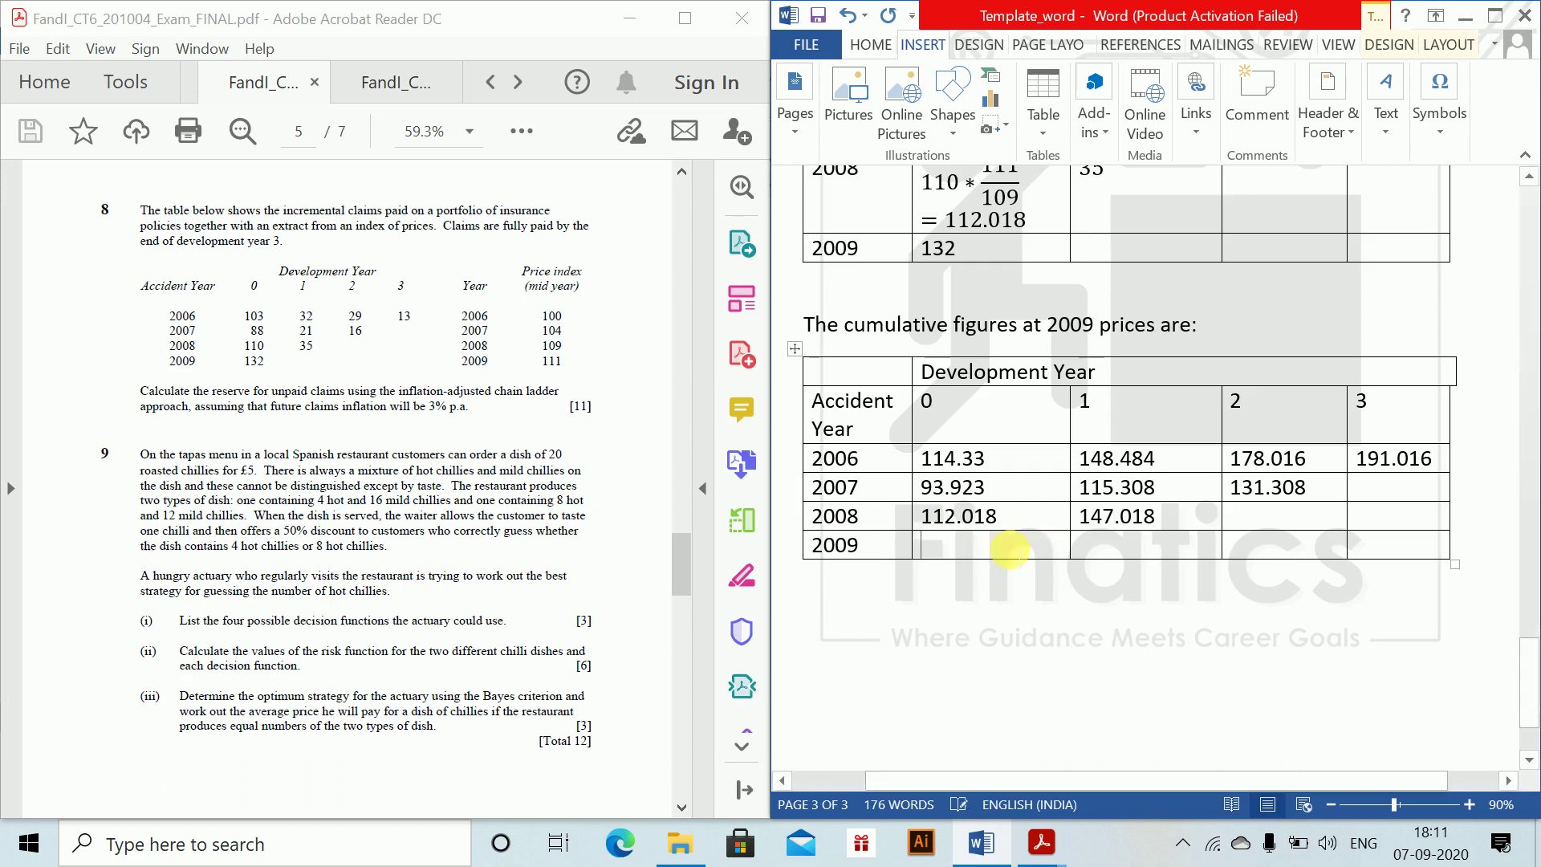
pyautogui.write('1')
pyautogui.press('BackSpace')
pyautogui.write('32')
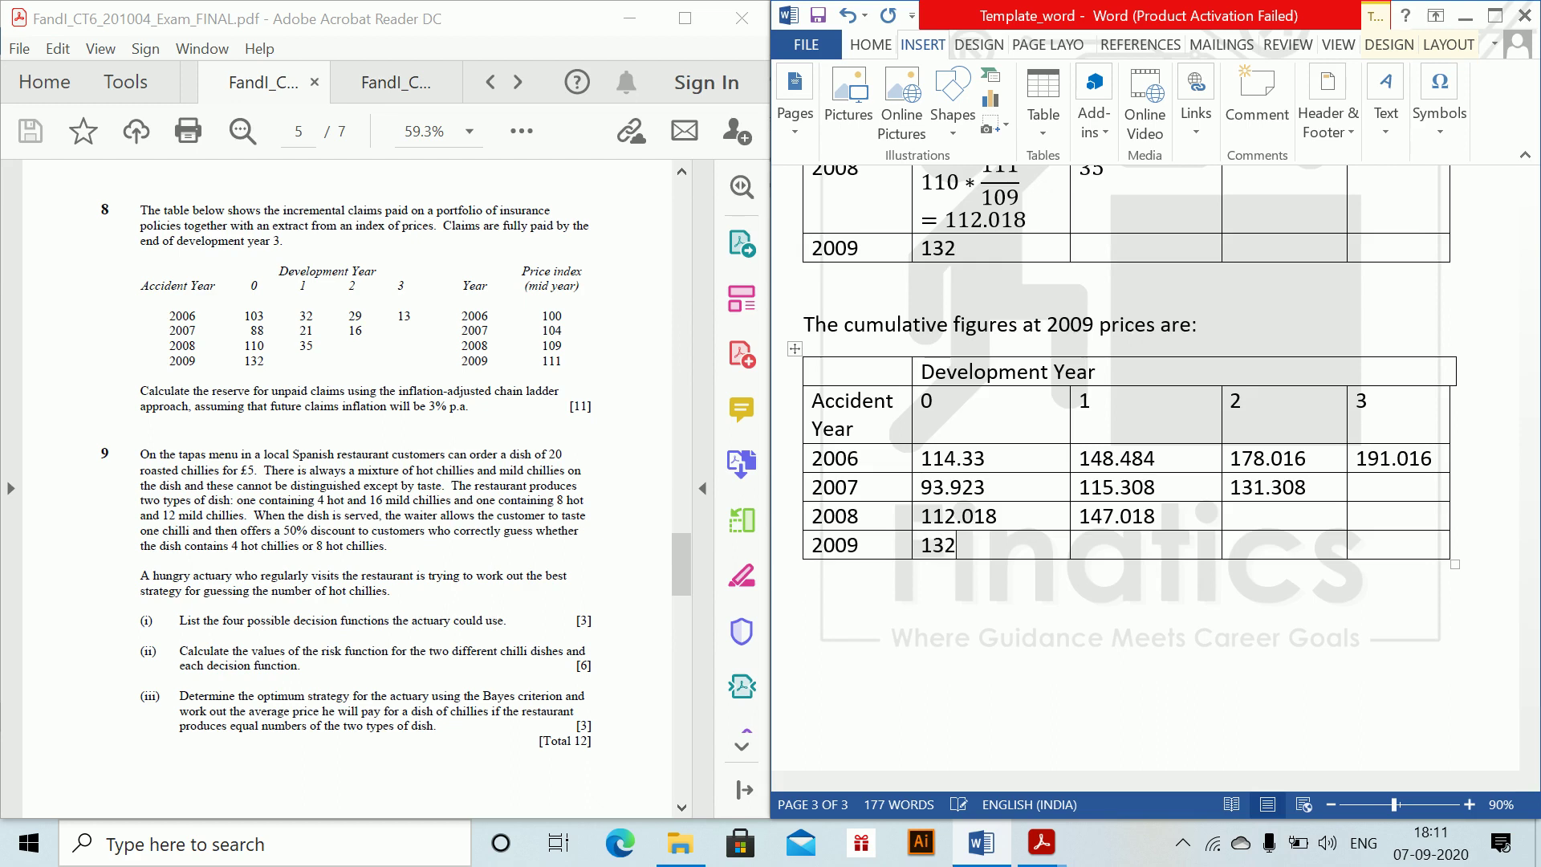
# - Add the line "Calculation of development factors:" below the cumulative table, leaving an empty paragraph between them
pyautogui.click(957, 607)
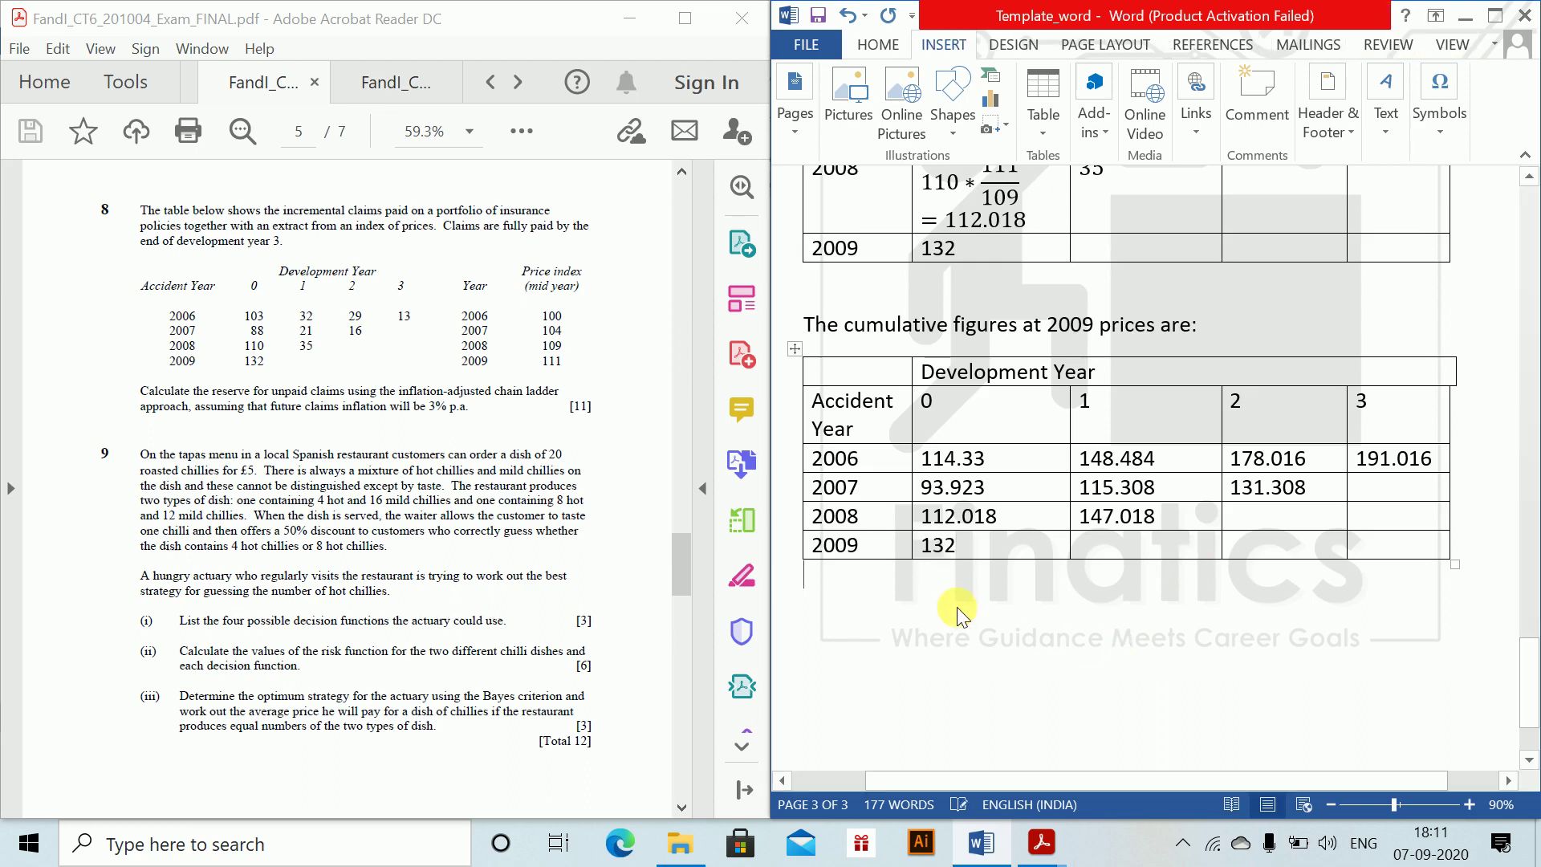
pyautogui.press('Return')
pyautogui.write('Ca')
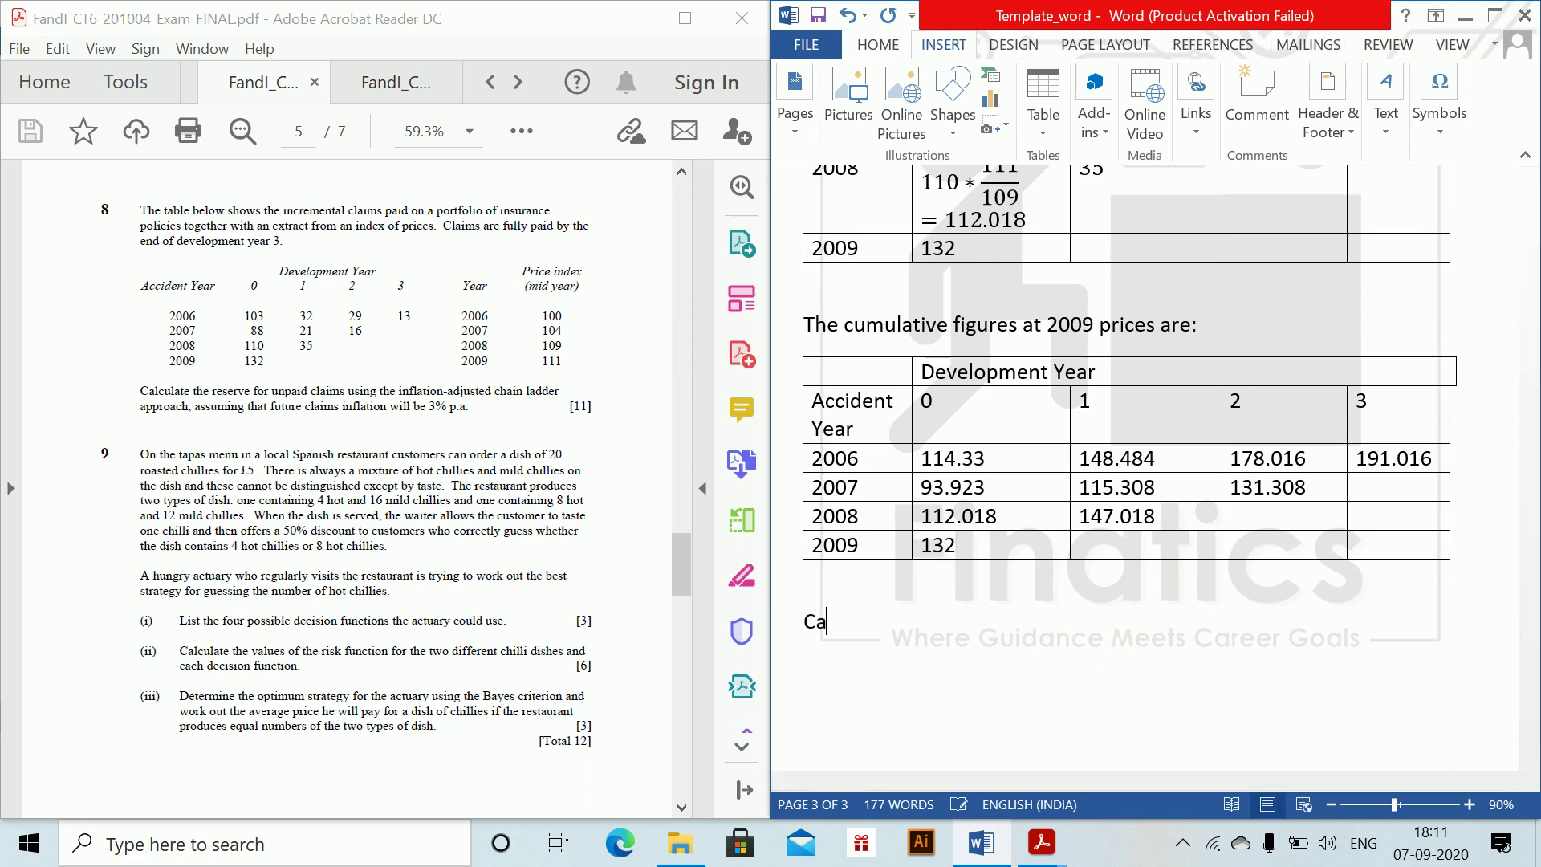
pyautogui.write('lculation of developm')
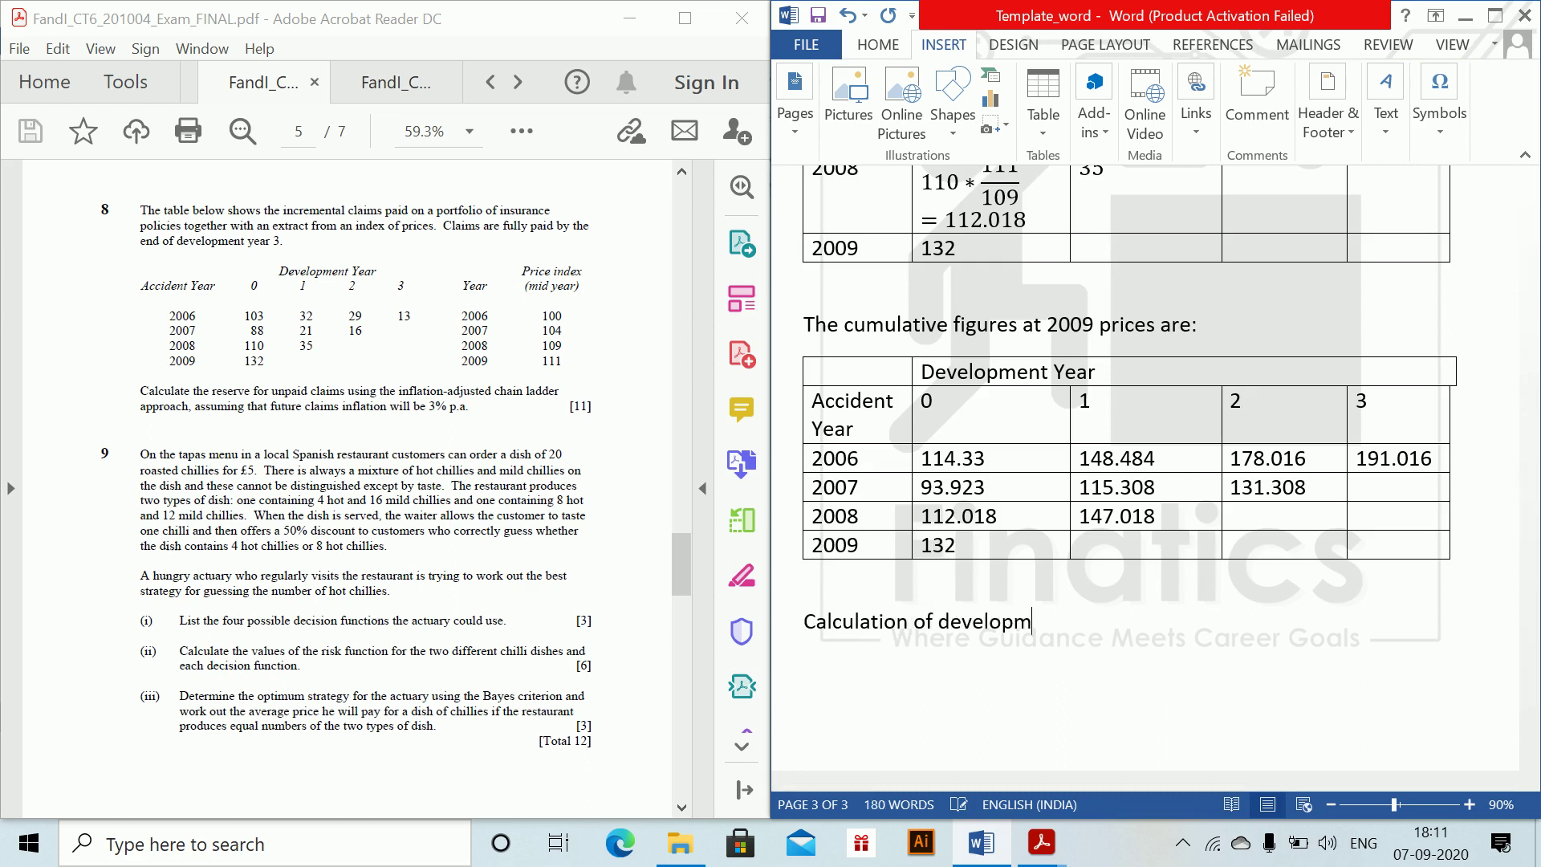
pyautogui.write('ent factors:')
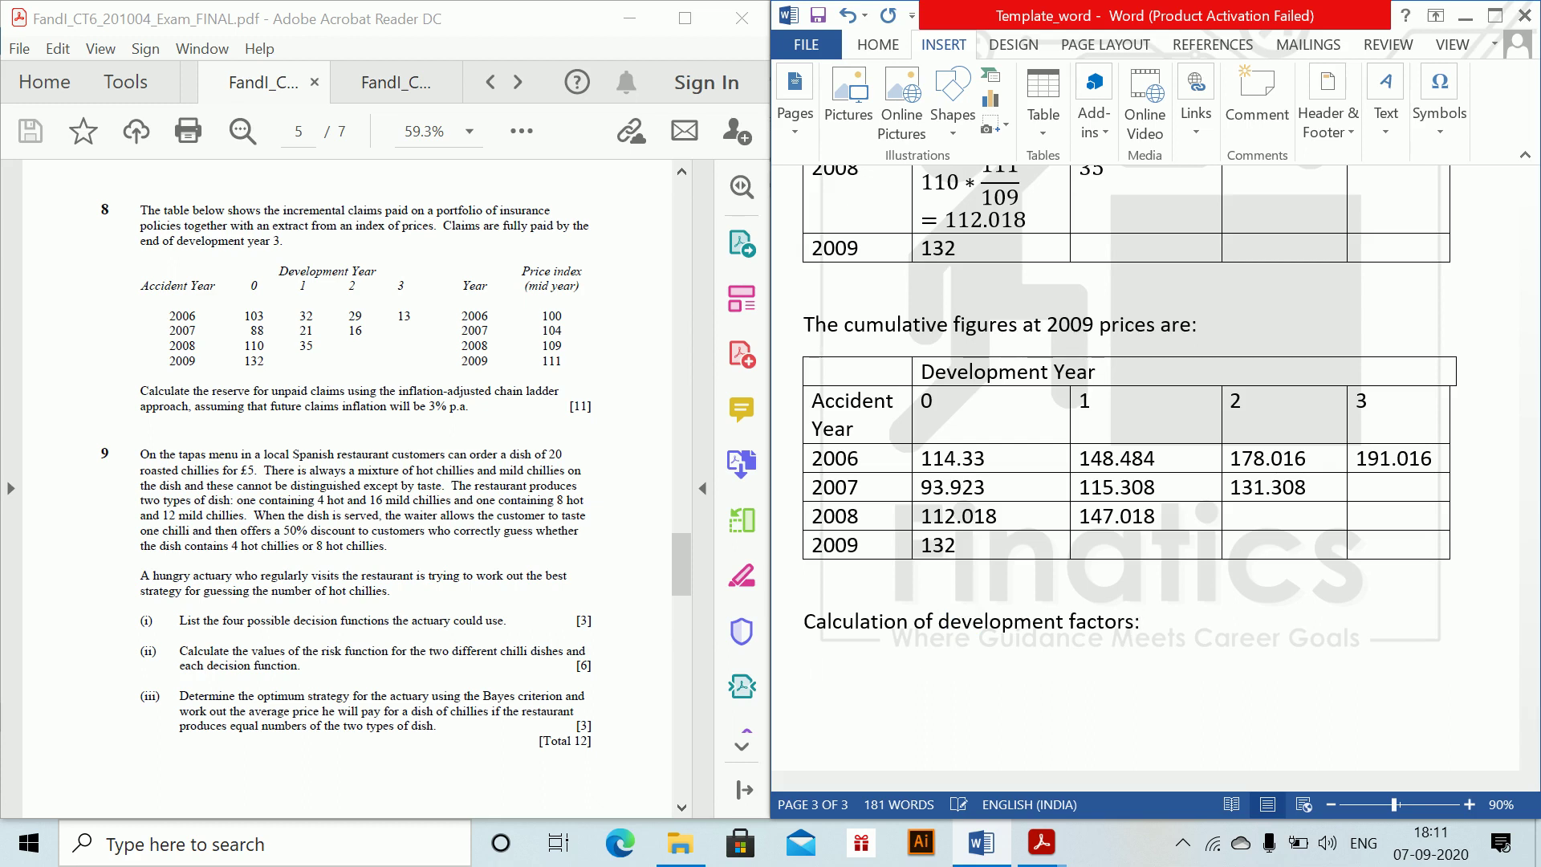
# - Insert an equation below the development factors line for f_(0,1), with the numerator (148.484 + 115.308 + 146.018)
pyautogui.hotkey('alt', '=')
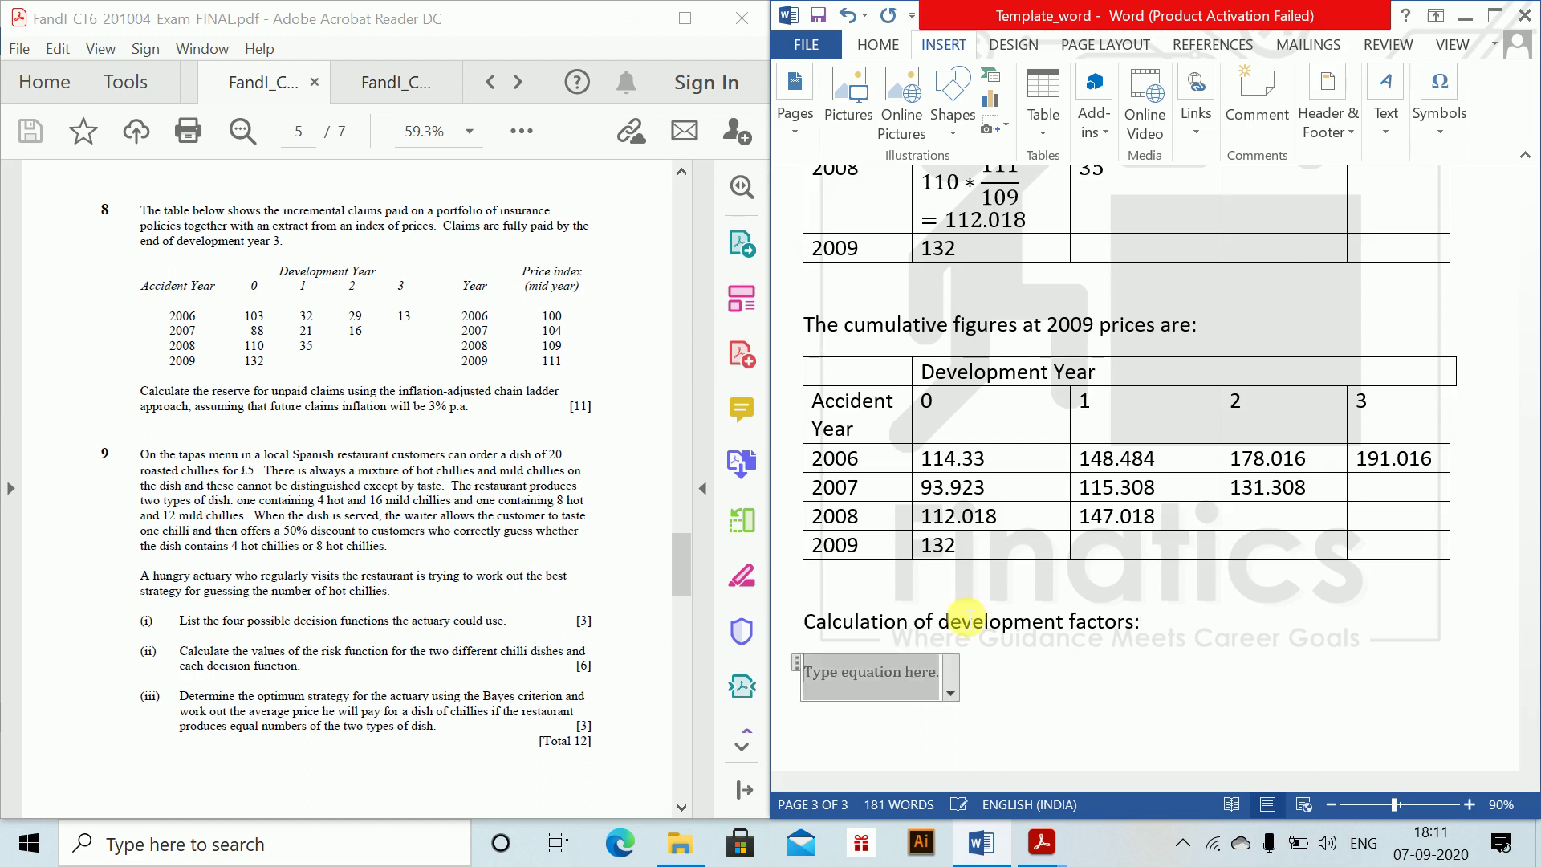
pyautogui.write('f_(')
pyautogui.write('0,1) =')
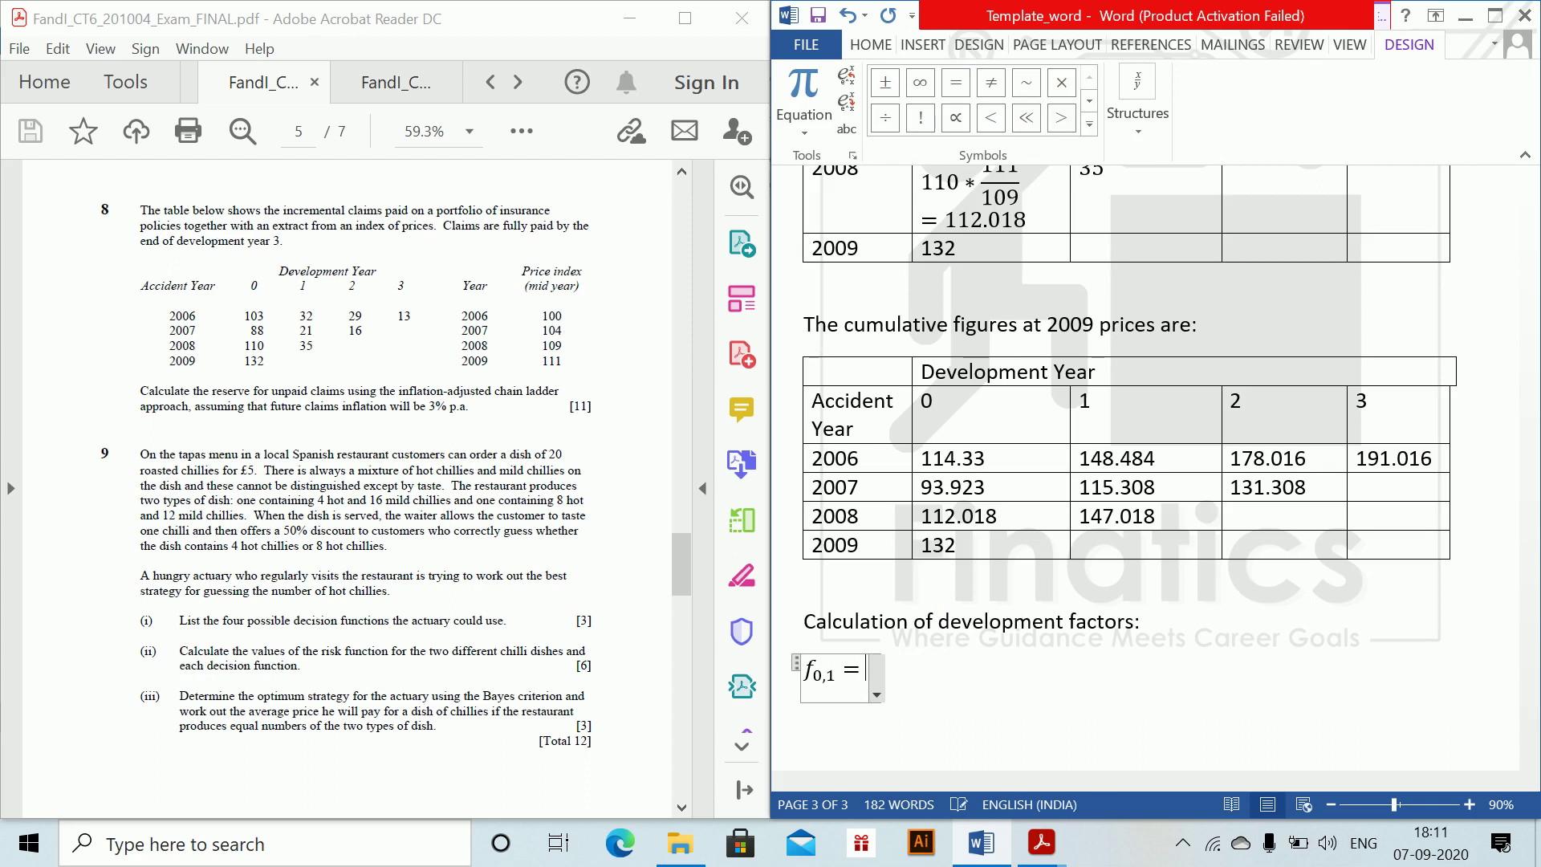
pyautogui.write(' (14')
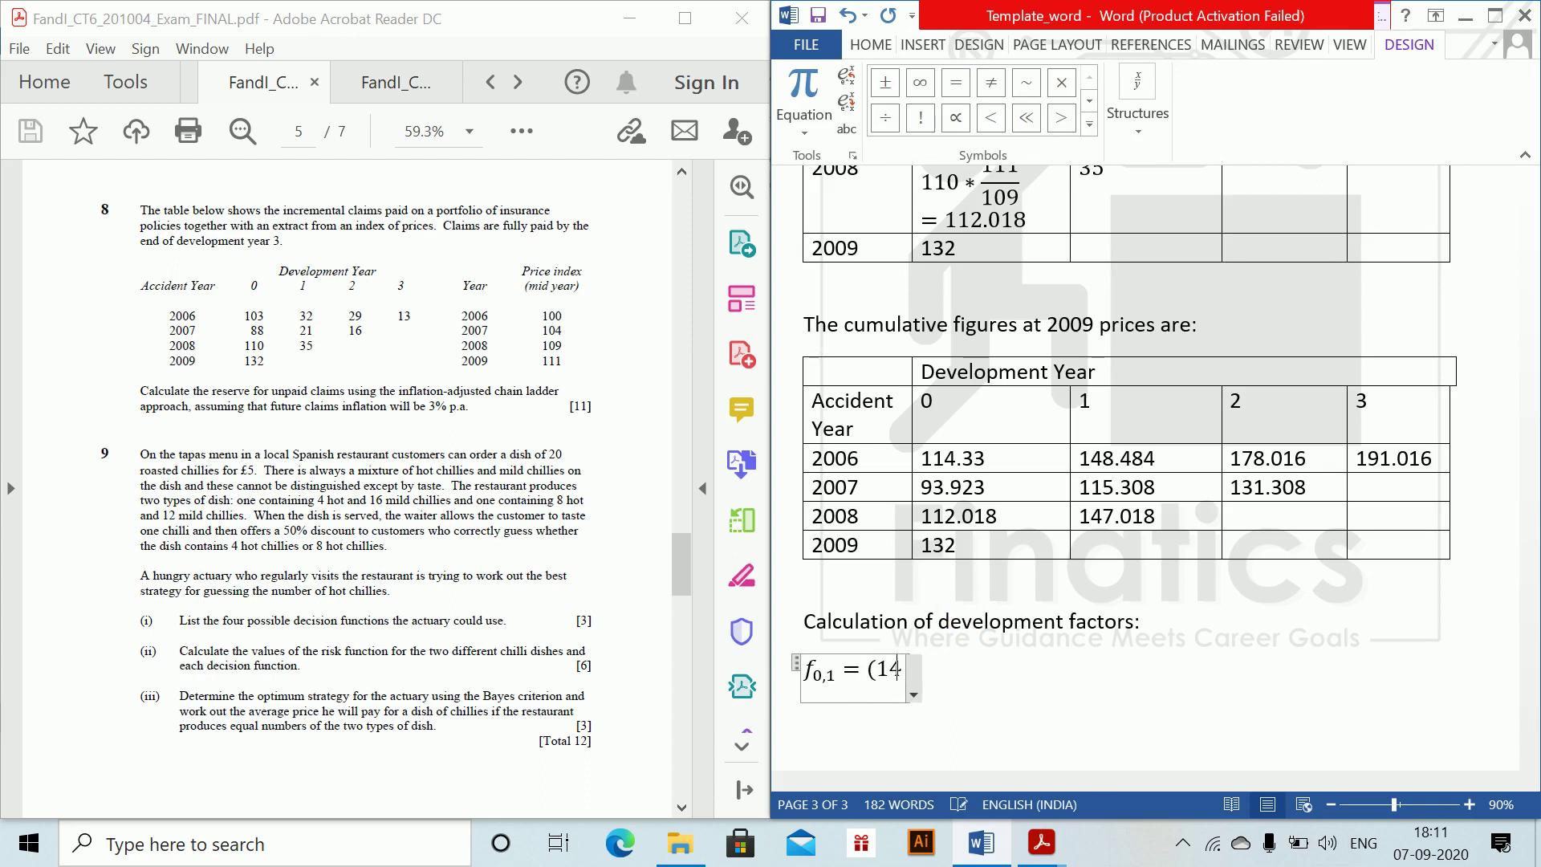
pyautogui.write('8.')
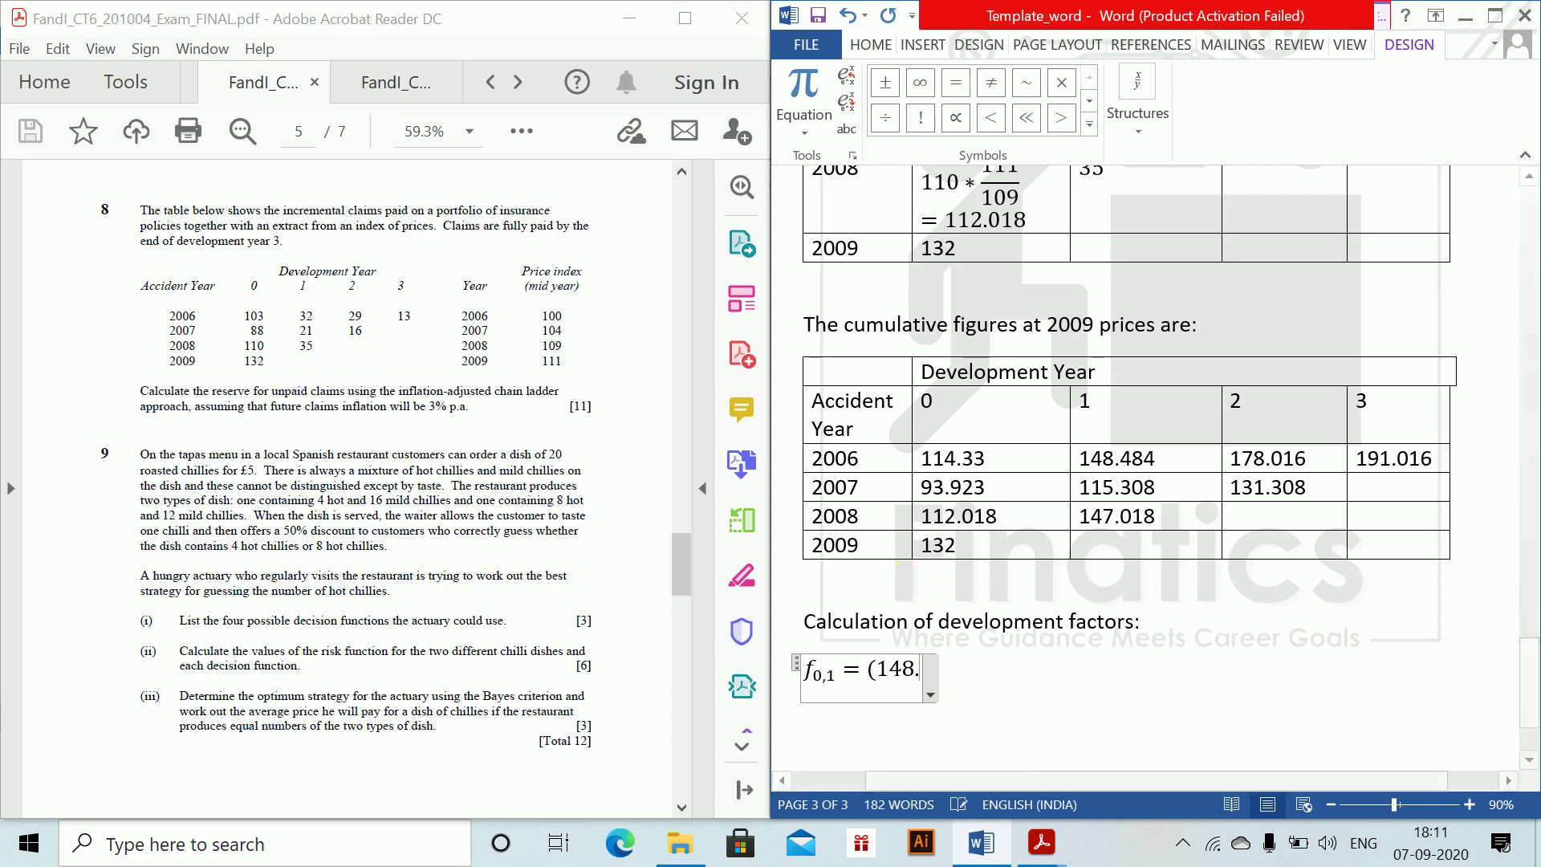
pyautogui.write('484 + 11')
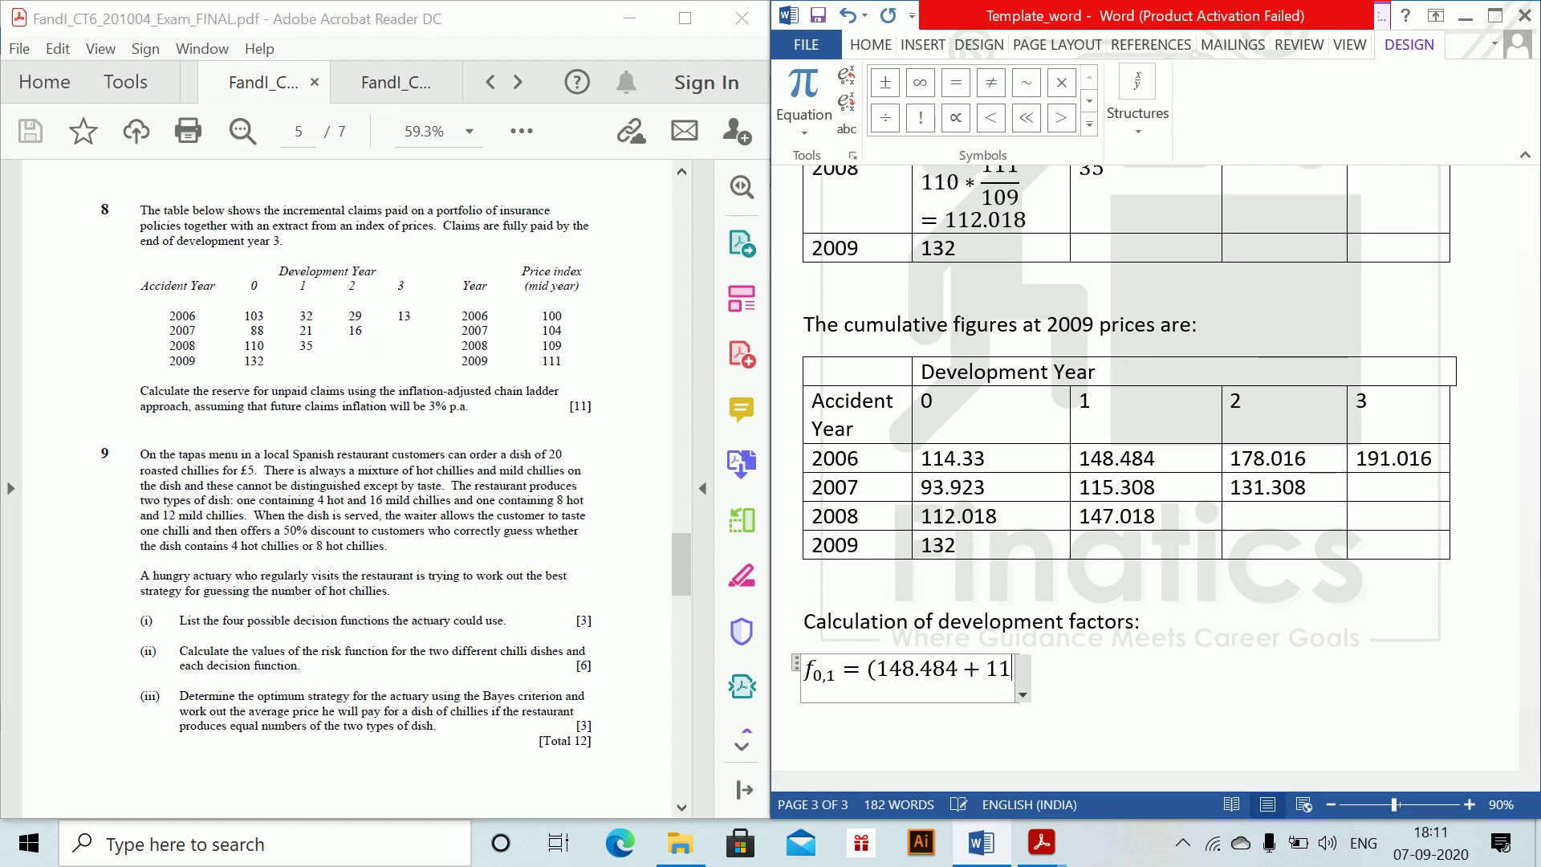
pyautogui.write('5.308')
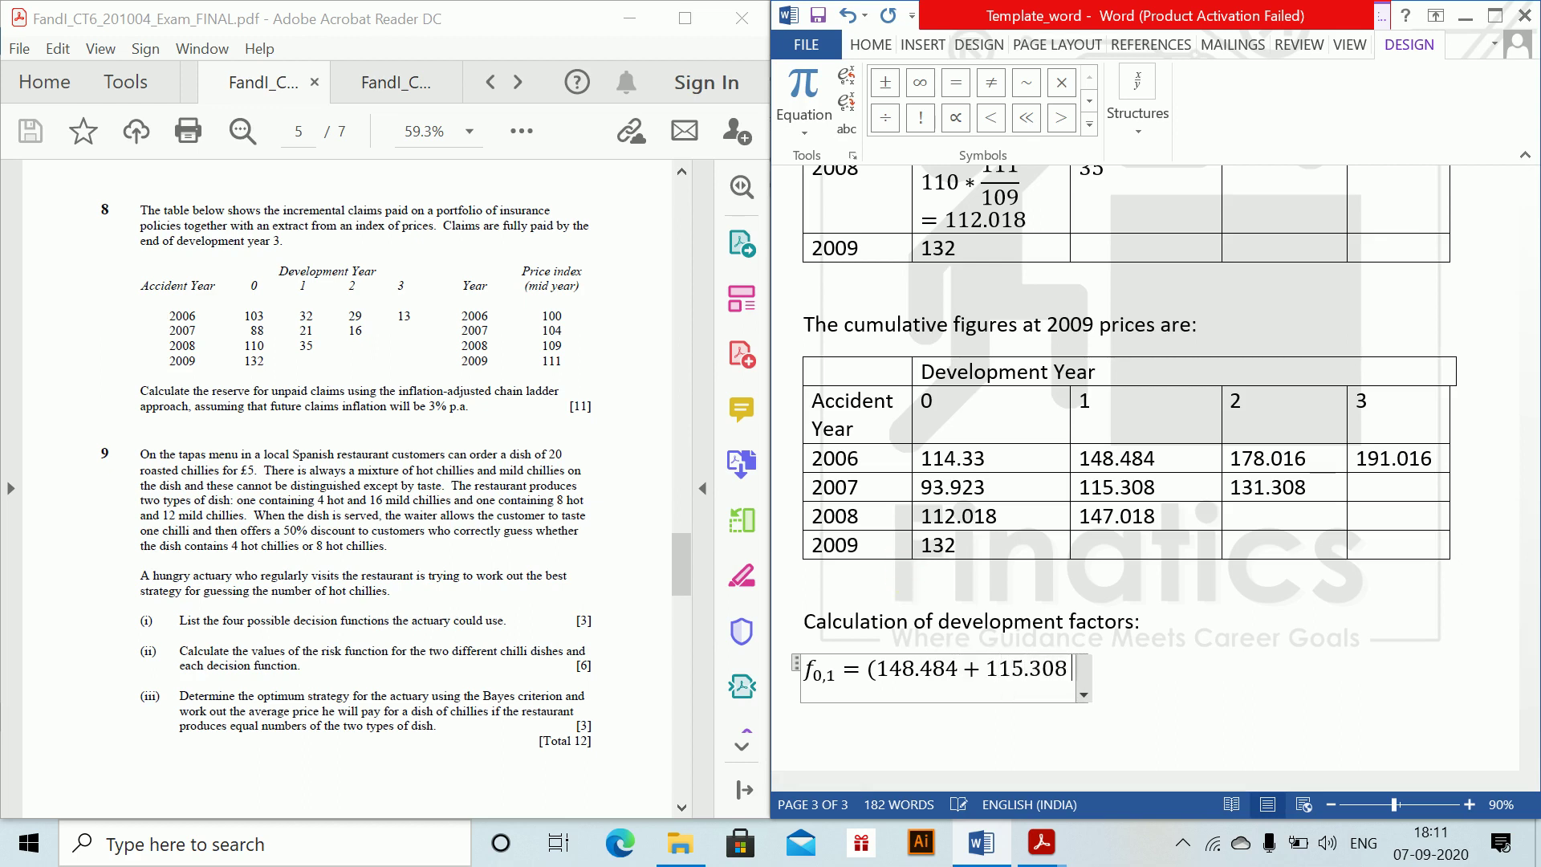
pyautogui.write(' + 146')
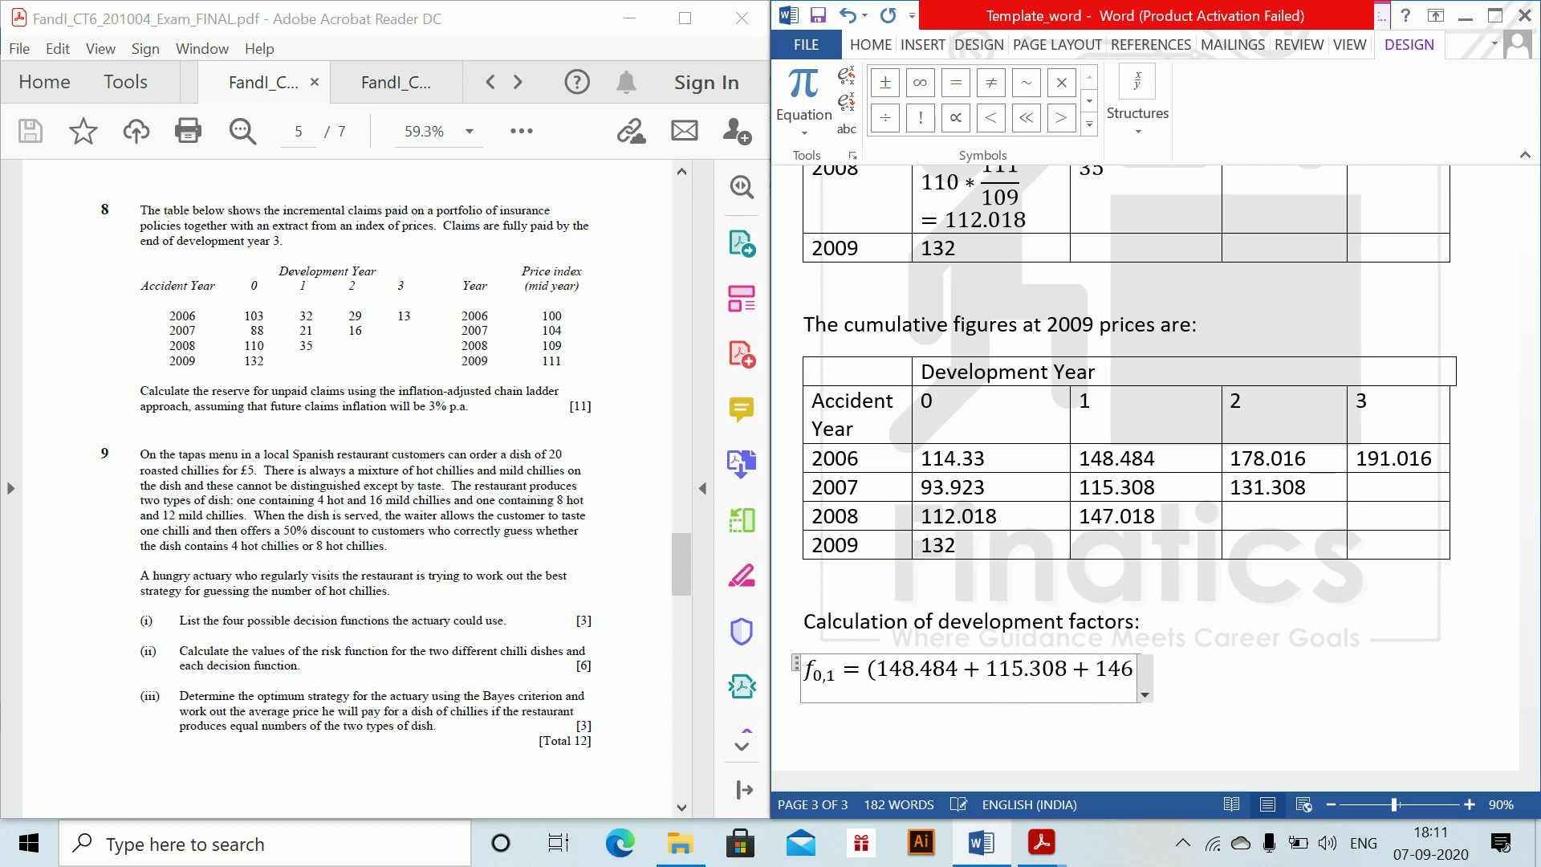
pyautogui.write('.018)/')
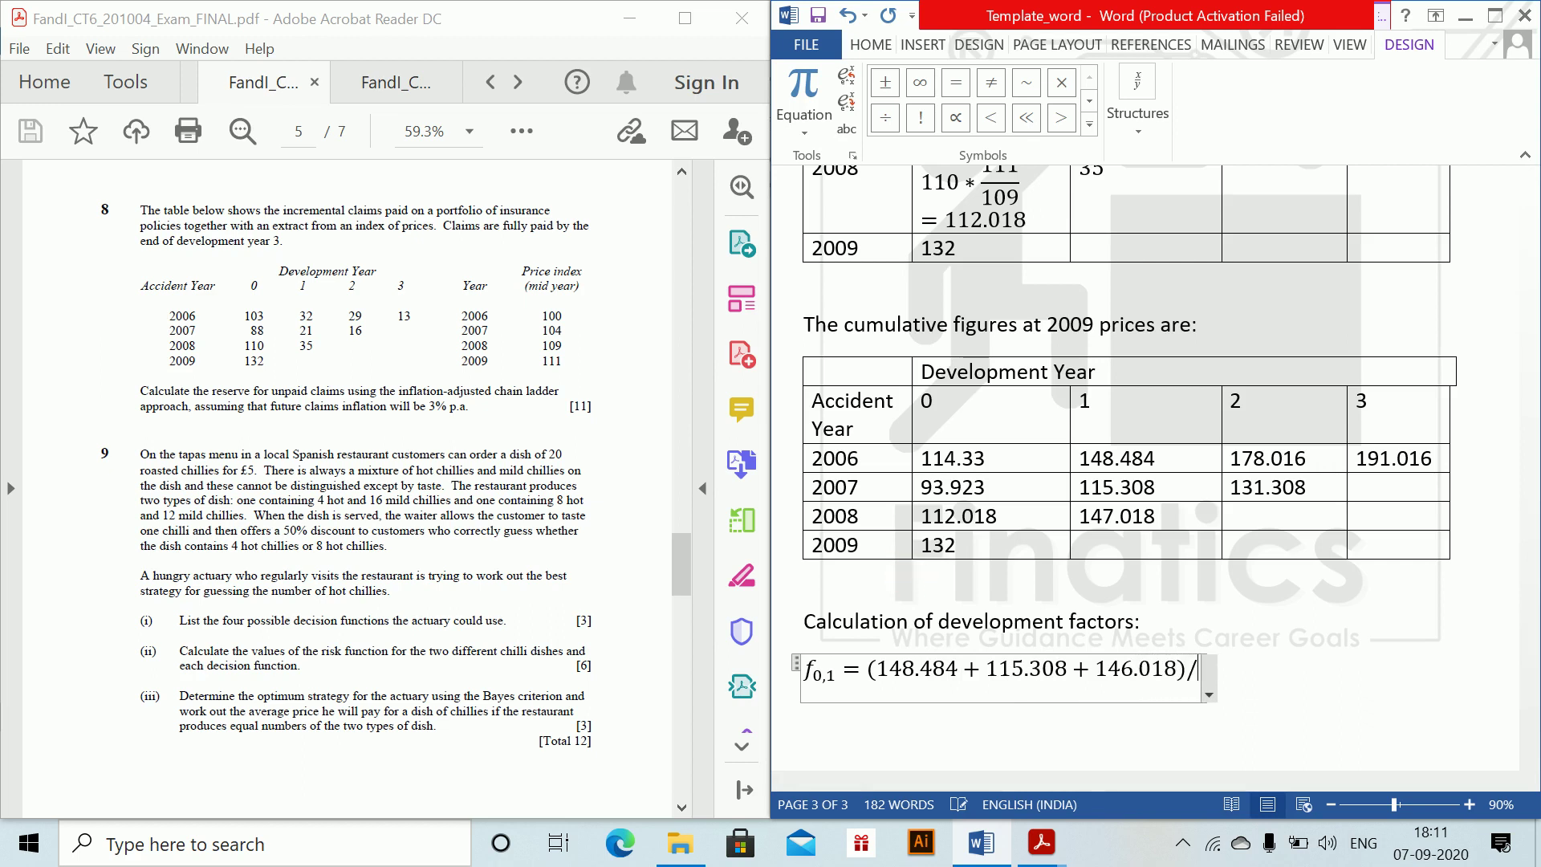
# - Complete the f_(0,1) fraction with the denominator (114.33 + 93.923 + 112.018) and the result 1.28270
pyautogui.write('(114')
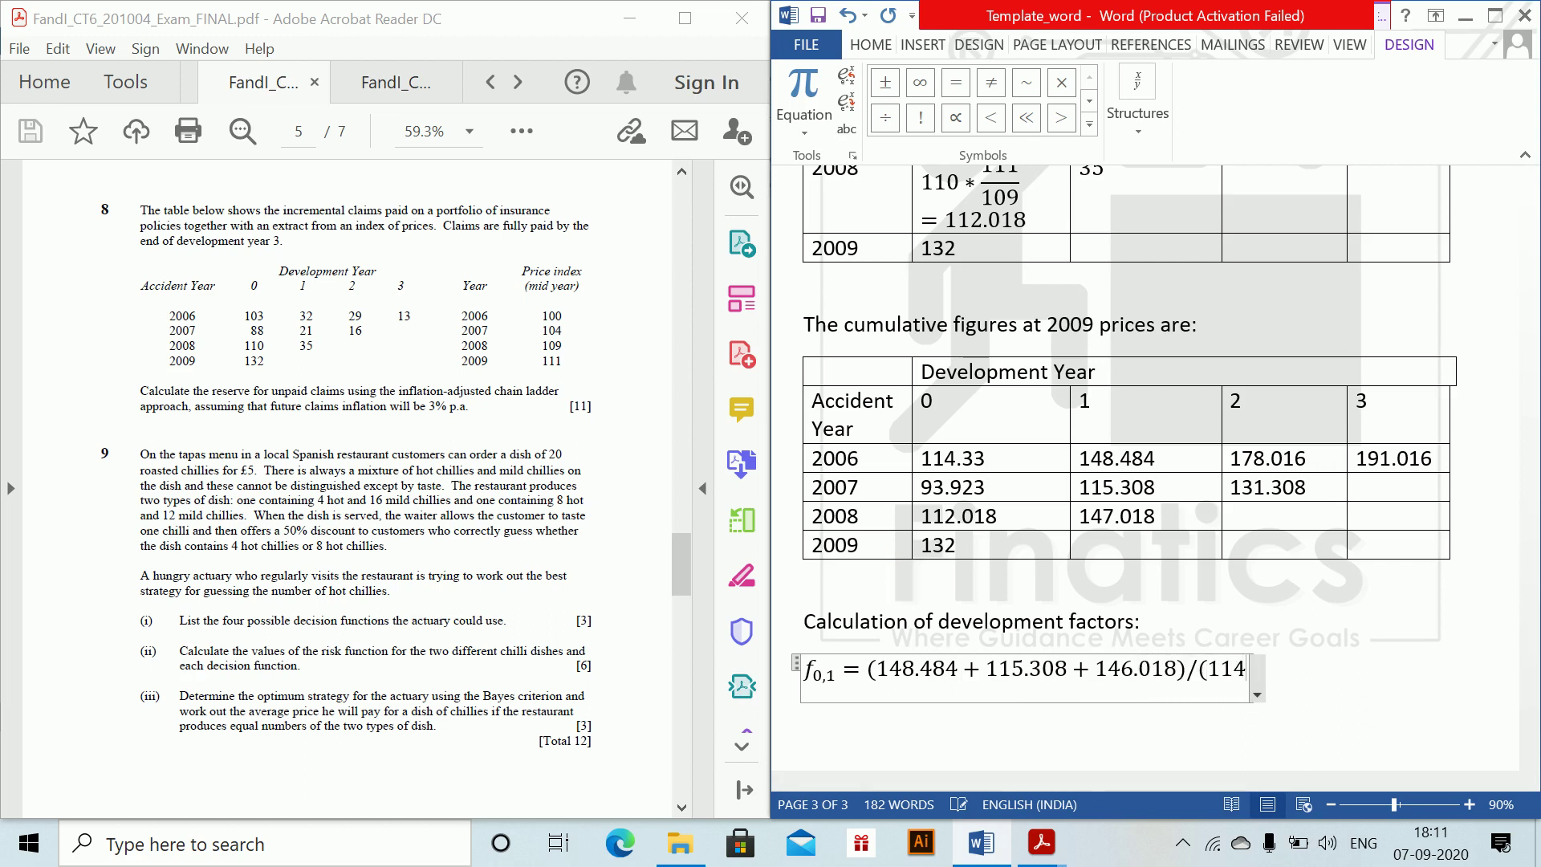
pyautogui.write('.33 + ')
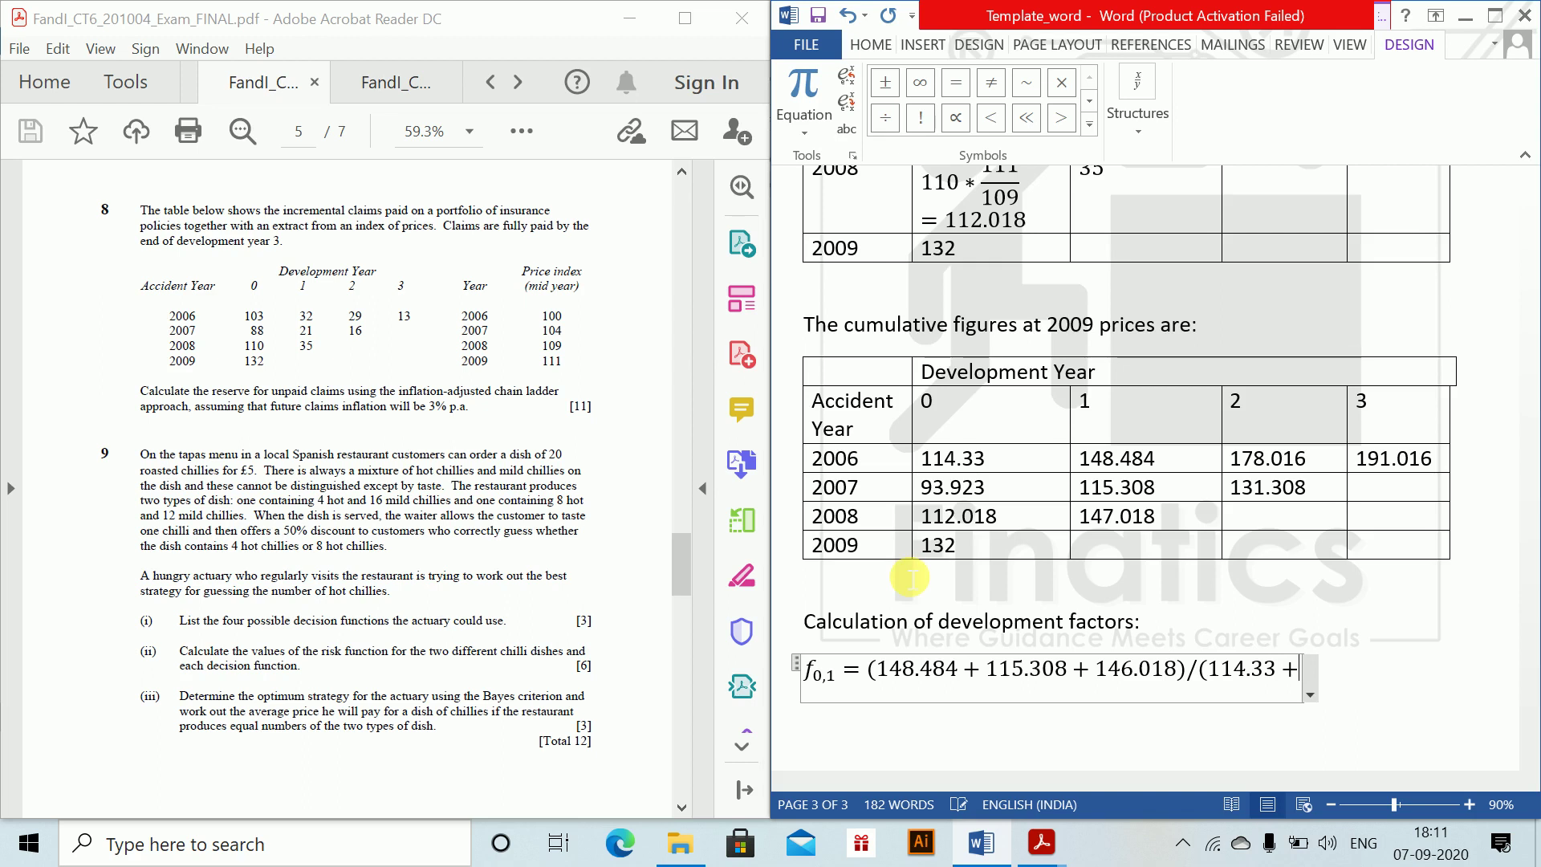
pyautogui.write('93.923 ')
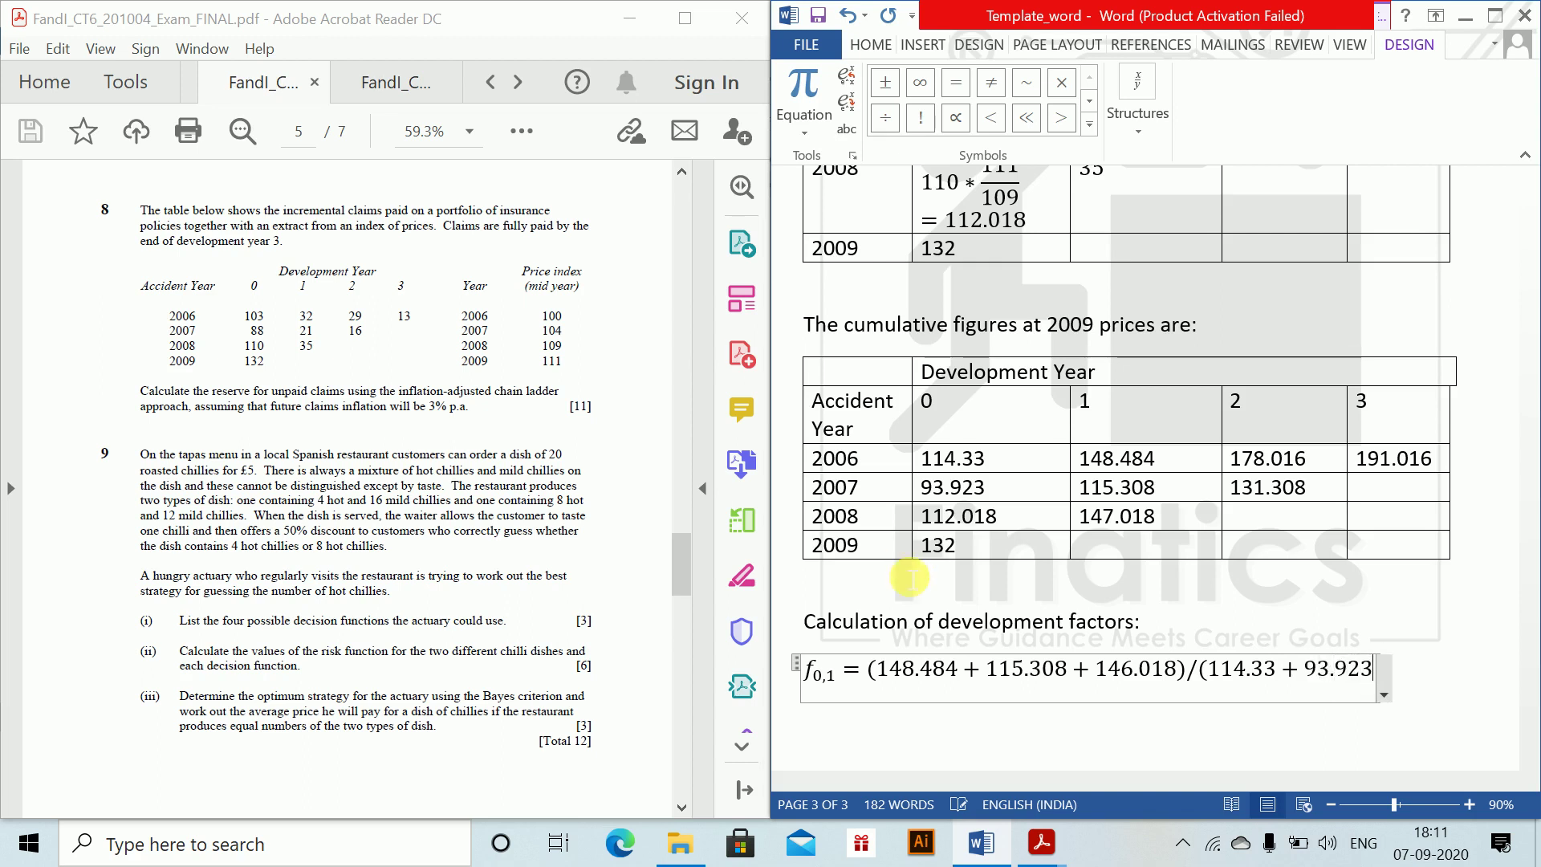
pyautogui.write('+ 112.01')
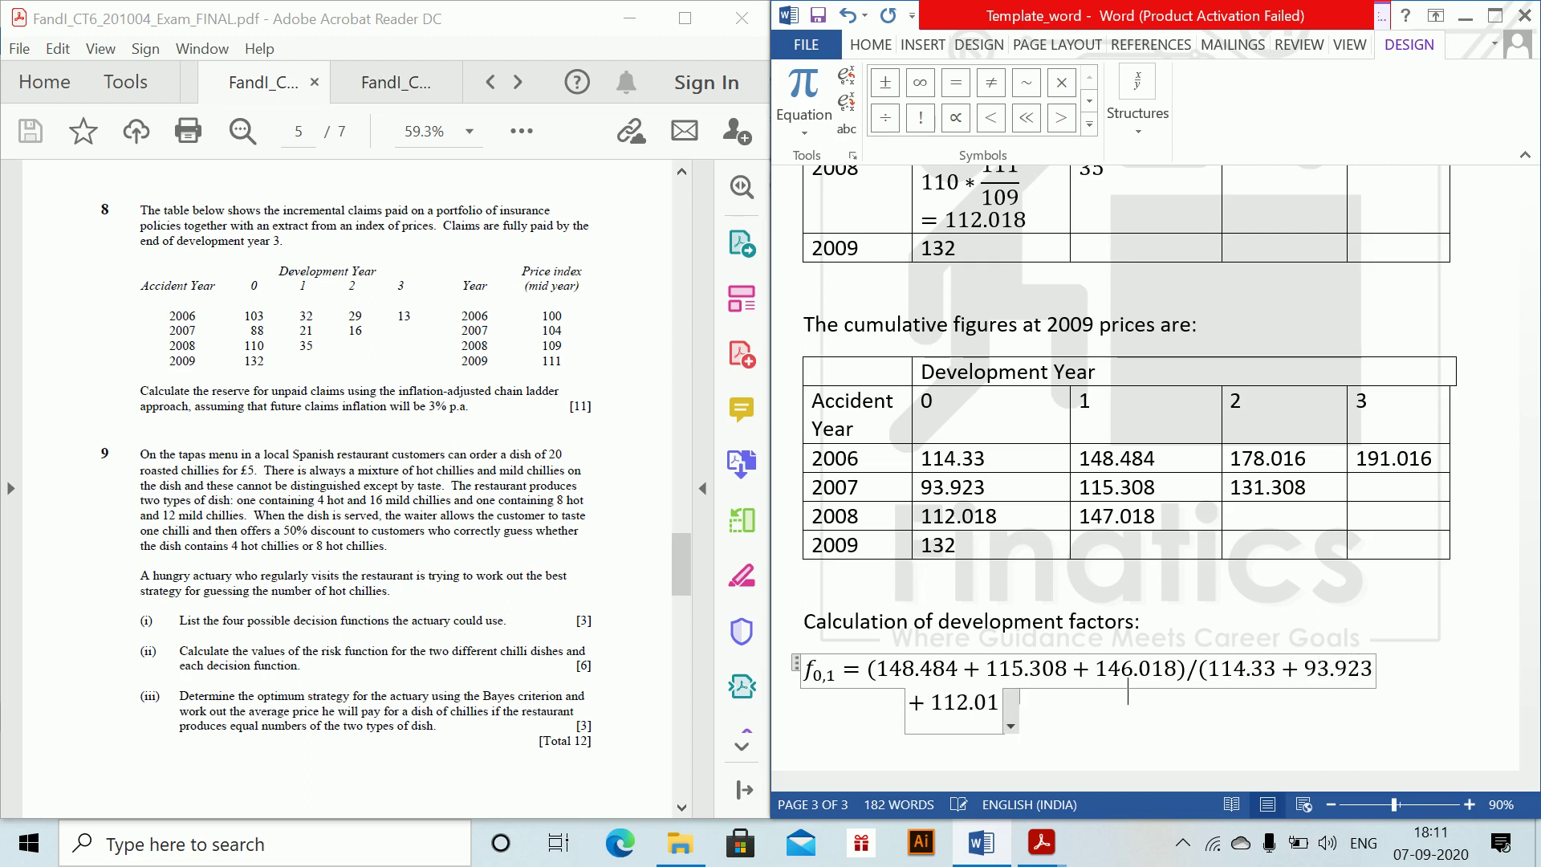
pyautogui.write('8) = ')
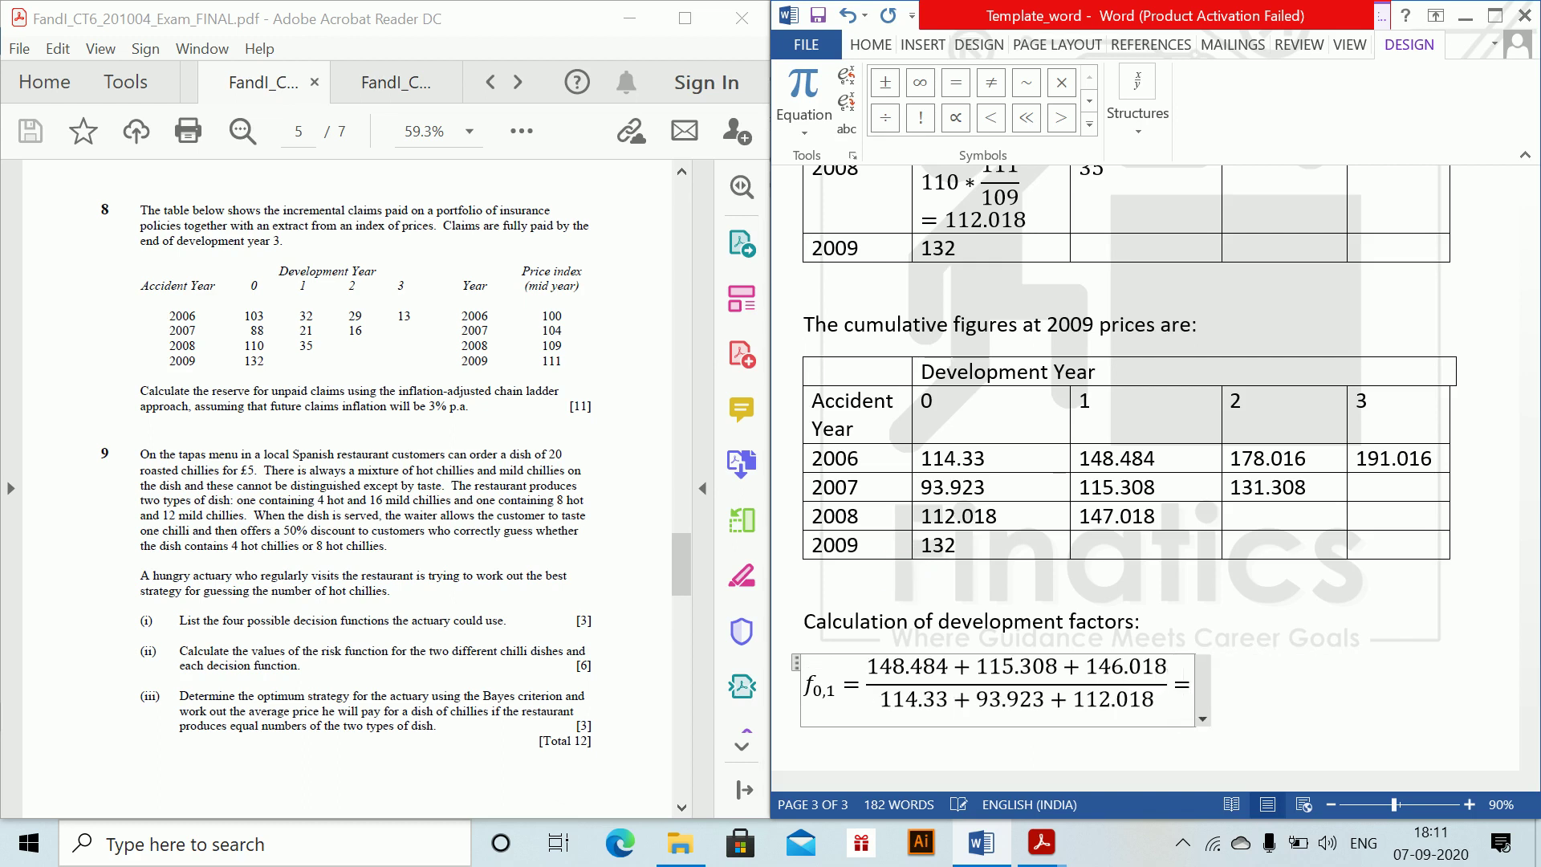
pyautogui.write('1.2')
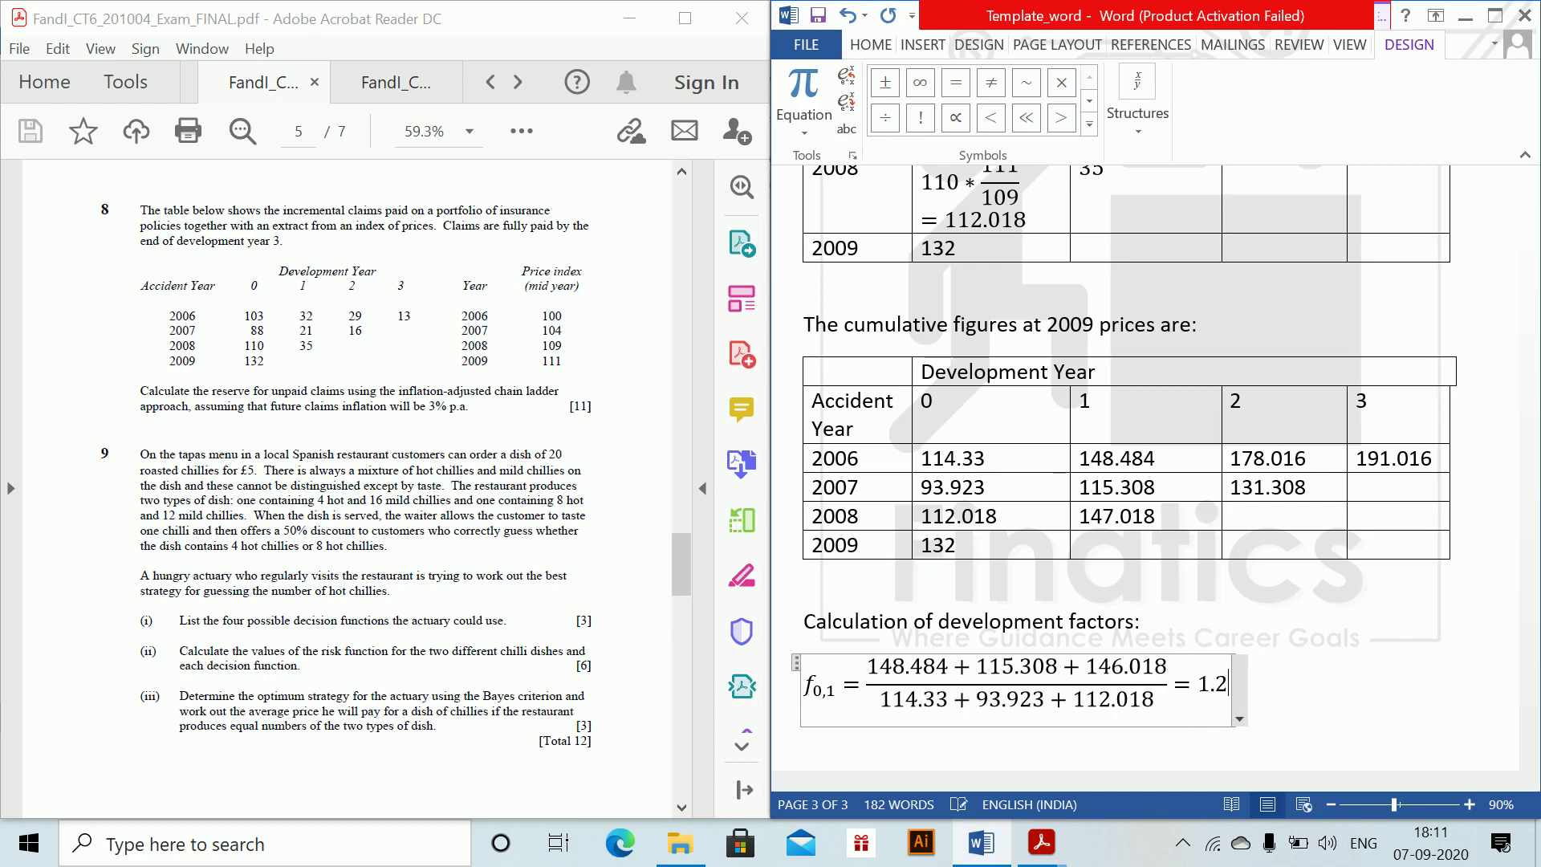
pyautogui.write('8270')
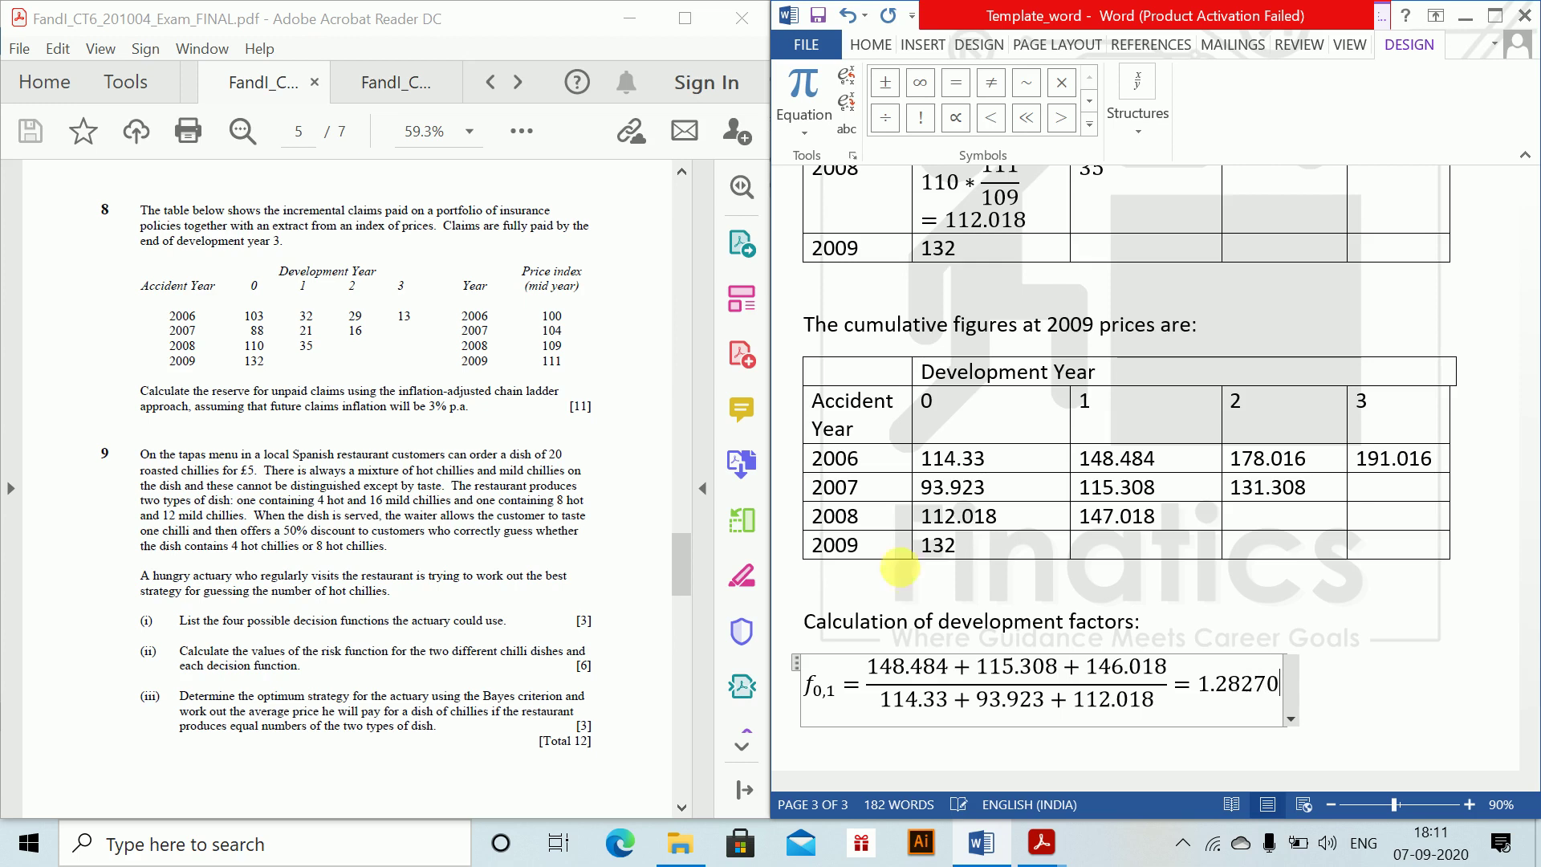
# - Insert a new equation on the following line for f_(1,2), with the numerator (178.016 + 131.308)
pyautogui.press('Return')
pyautogui.hotkey('alt', '=')
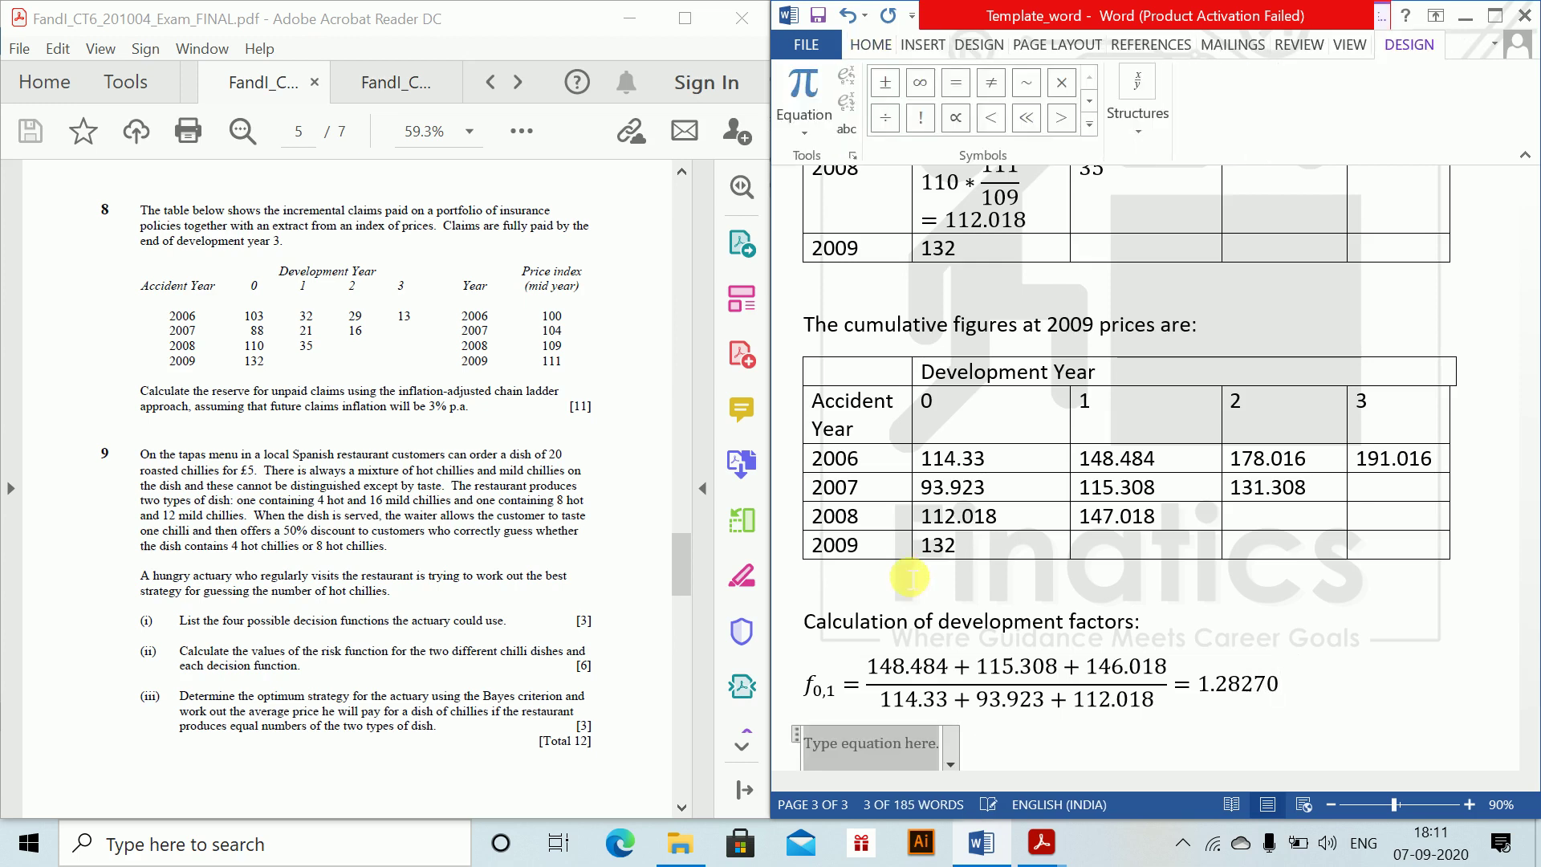
pyautogui.write('f_(')
pyautogui.write('1,2) =')
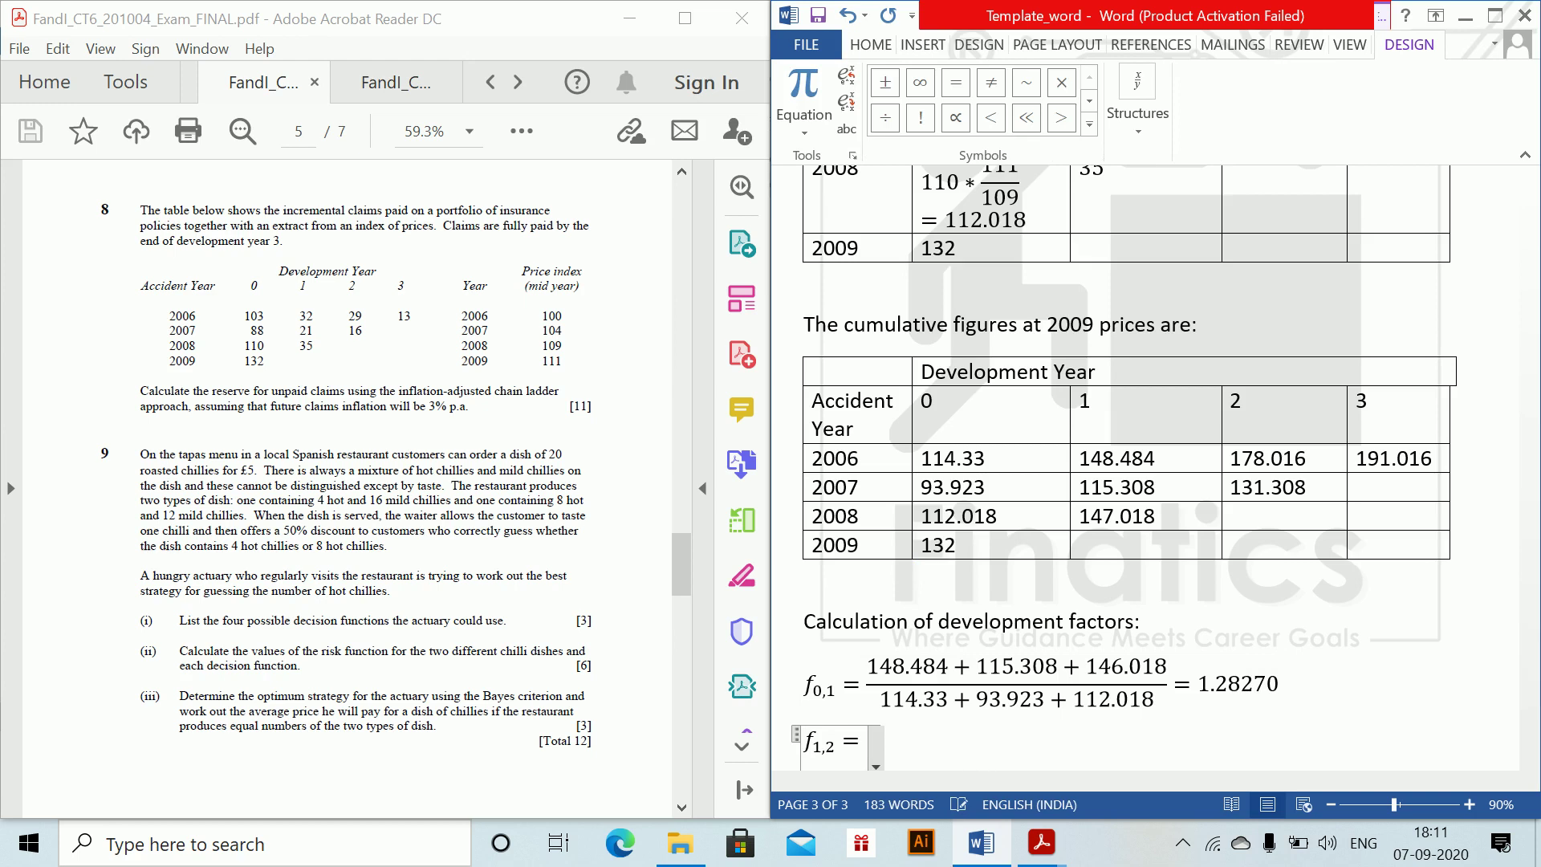
pyautogui.write(' (178')
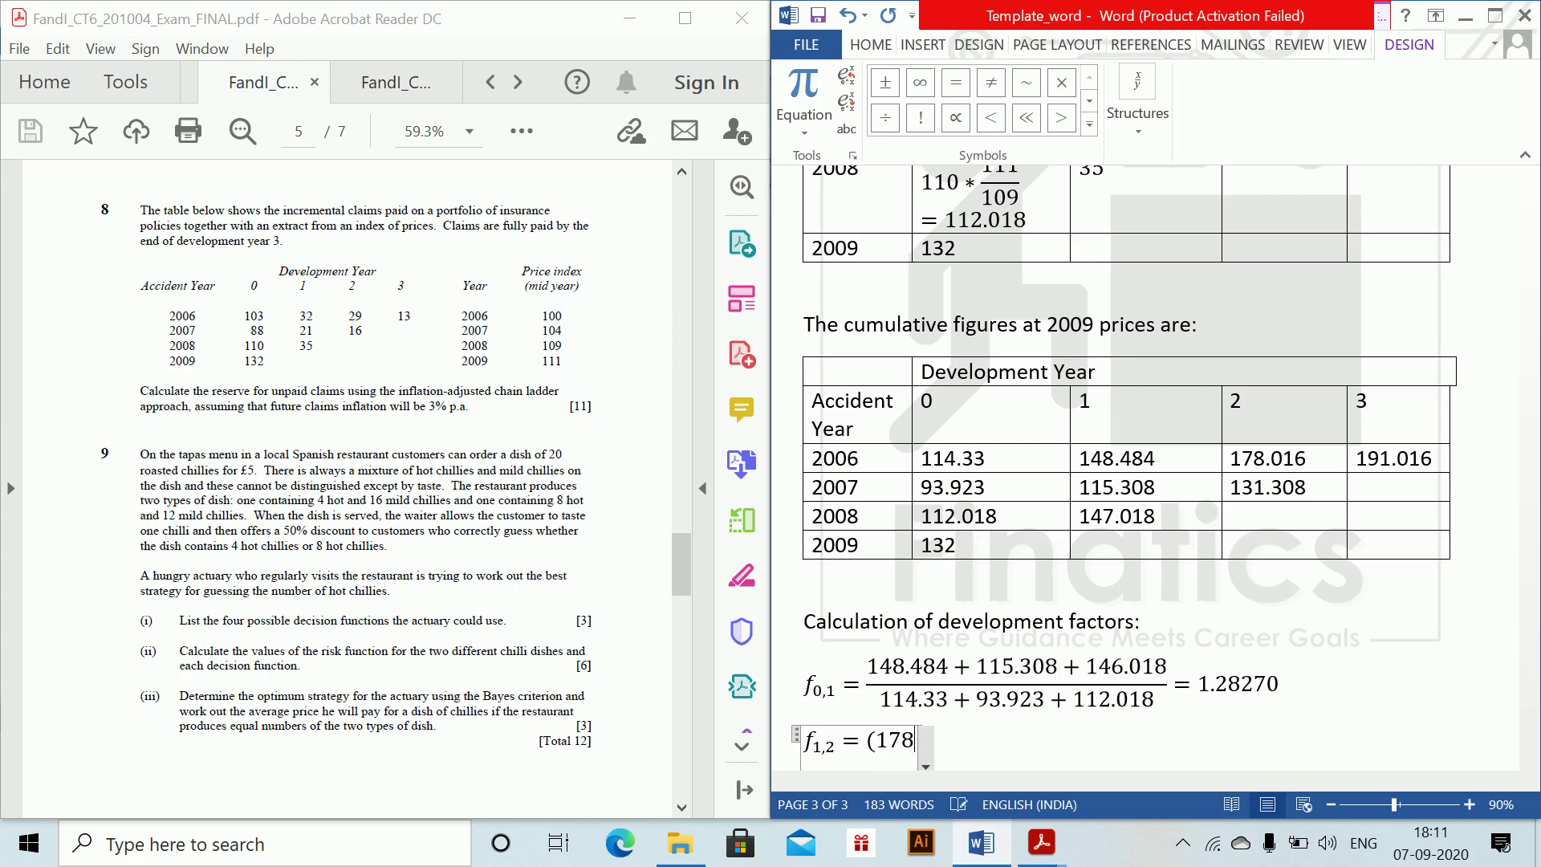
pyautogui.write('.016')
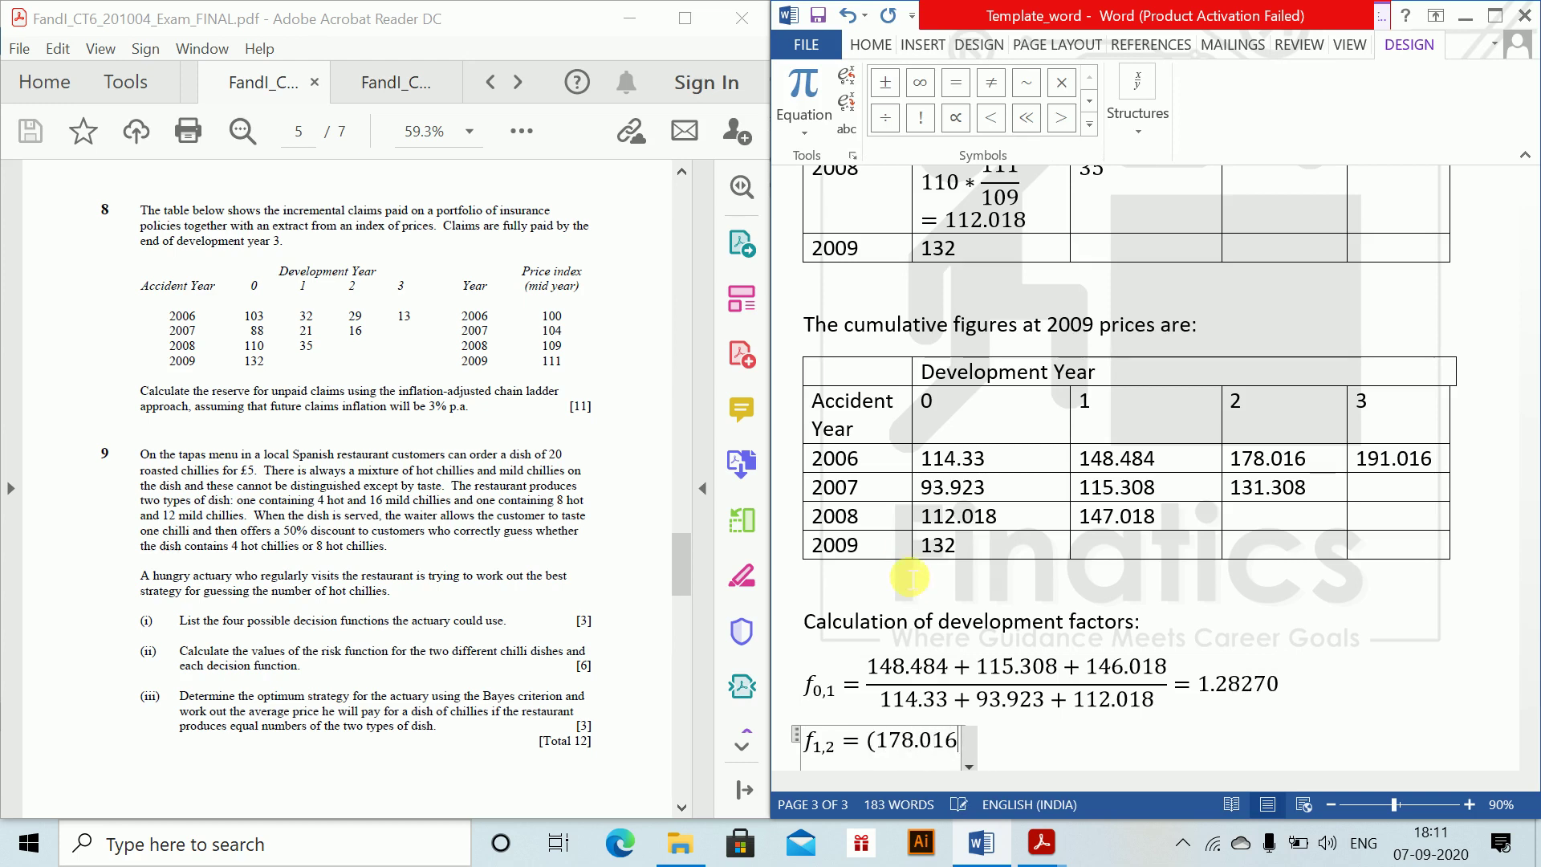
pyautogui.write(' + 1')
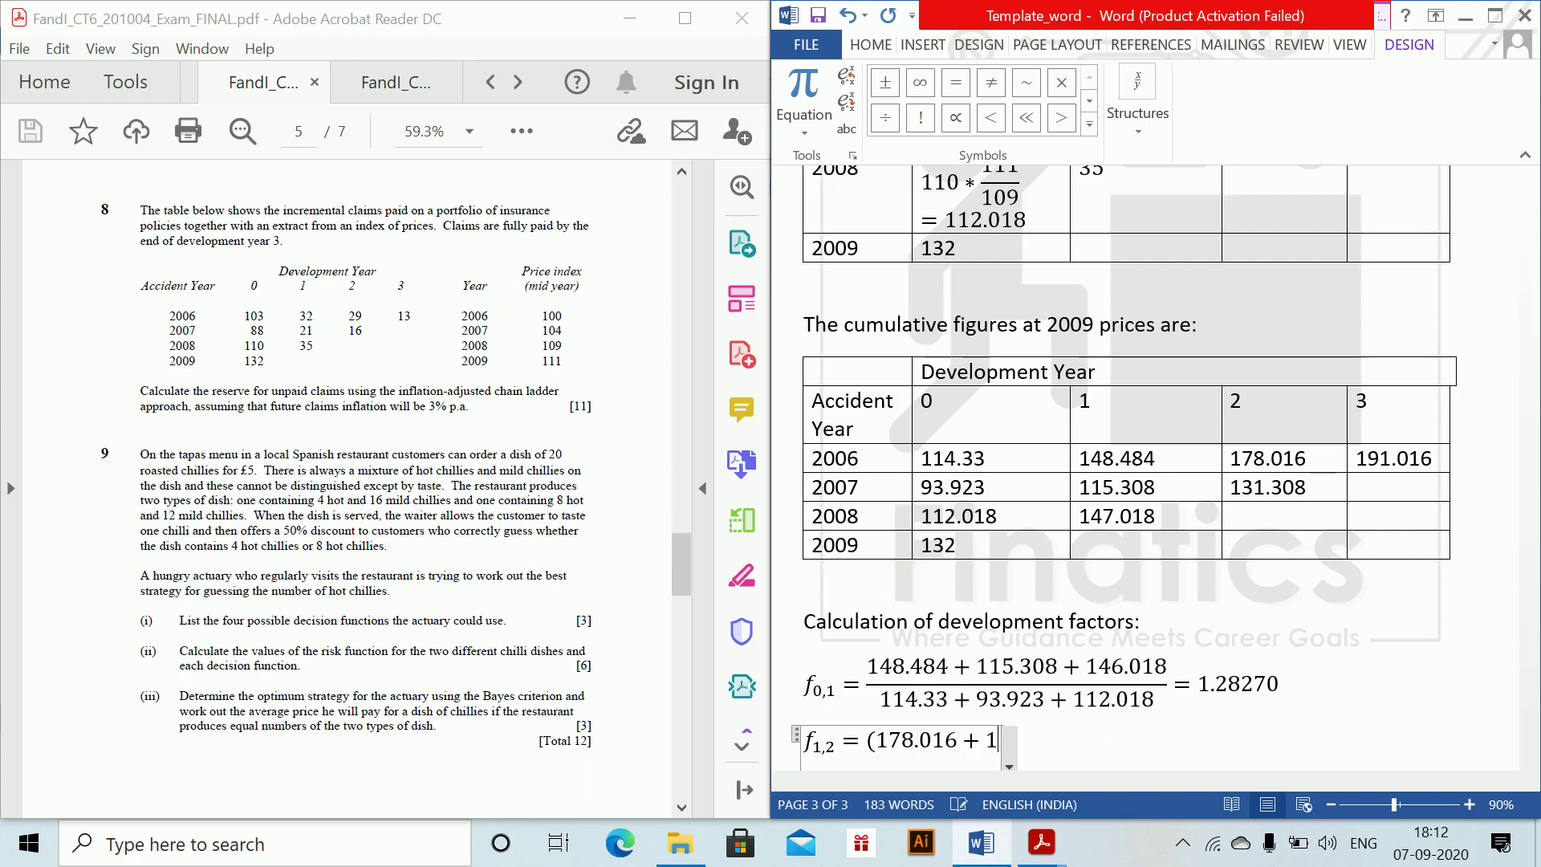
pyautogui.write('31.30')
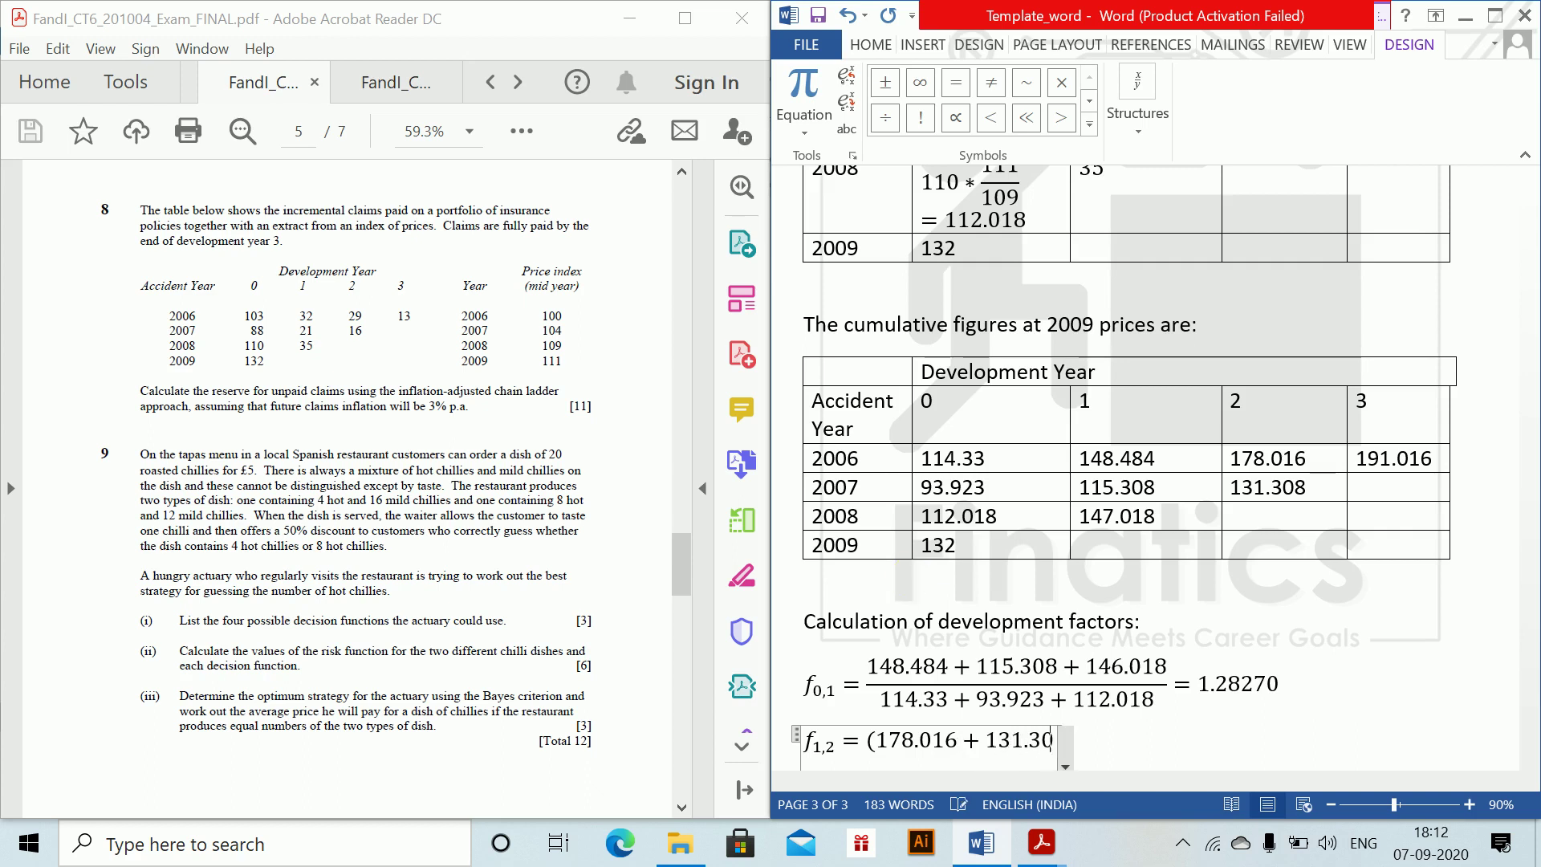
pyautogui.write('8)/(')
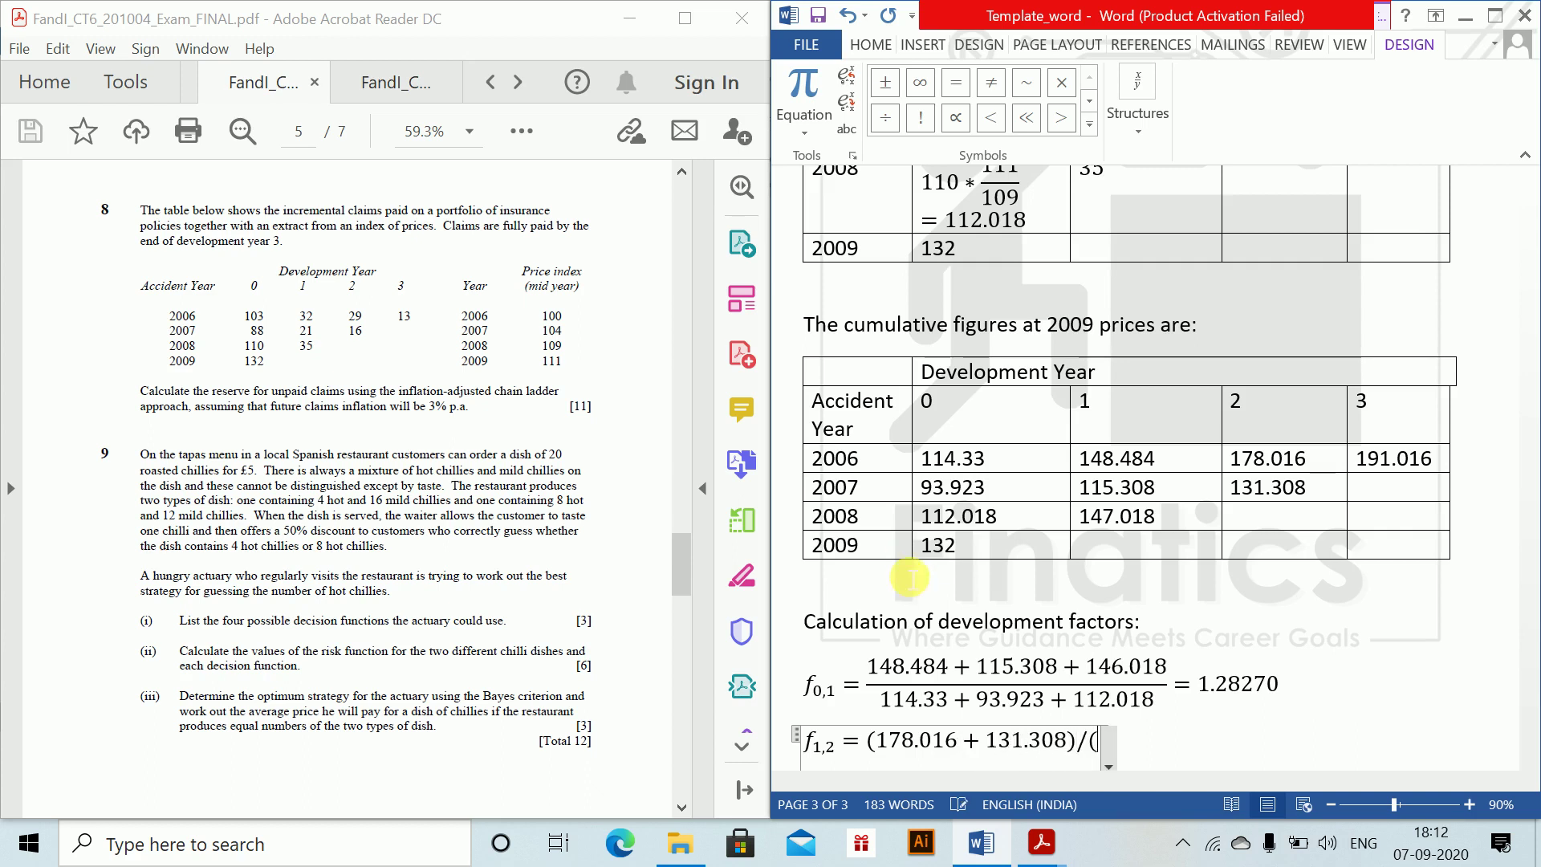
# - Complete the f_(1,2) fraction with the denominator (148.484 + 115.308) and the result 1.17261
pyautogui.write('148')
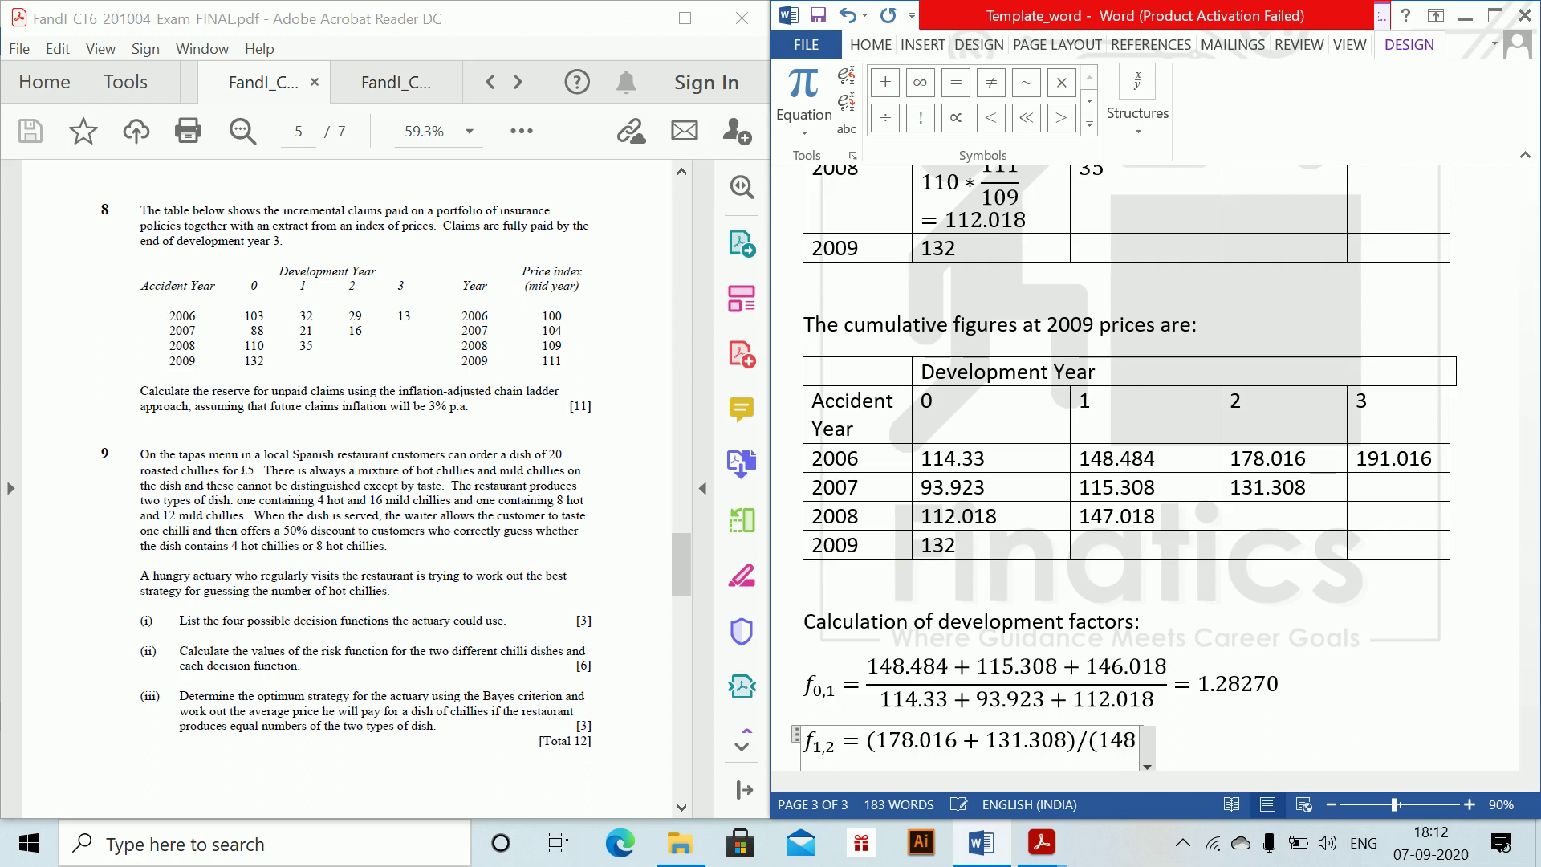
pyautogui.write('.484')
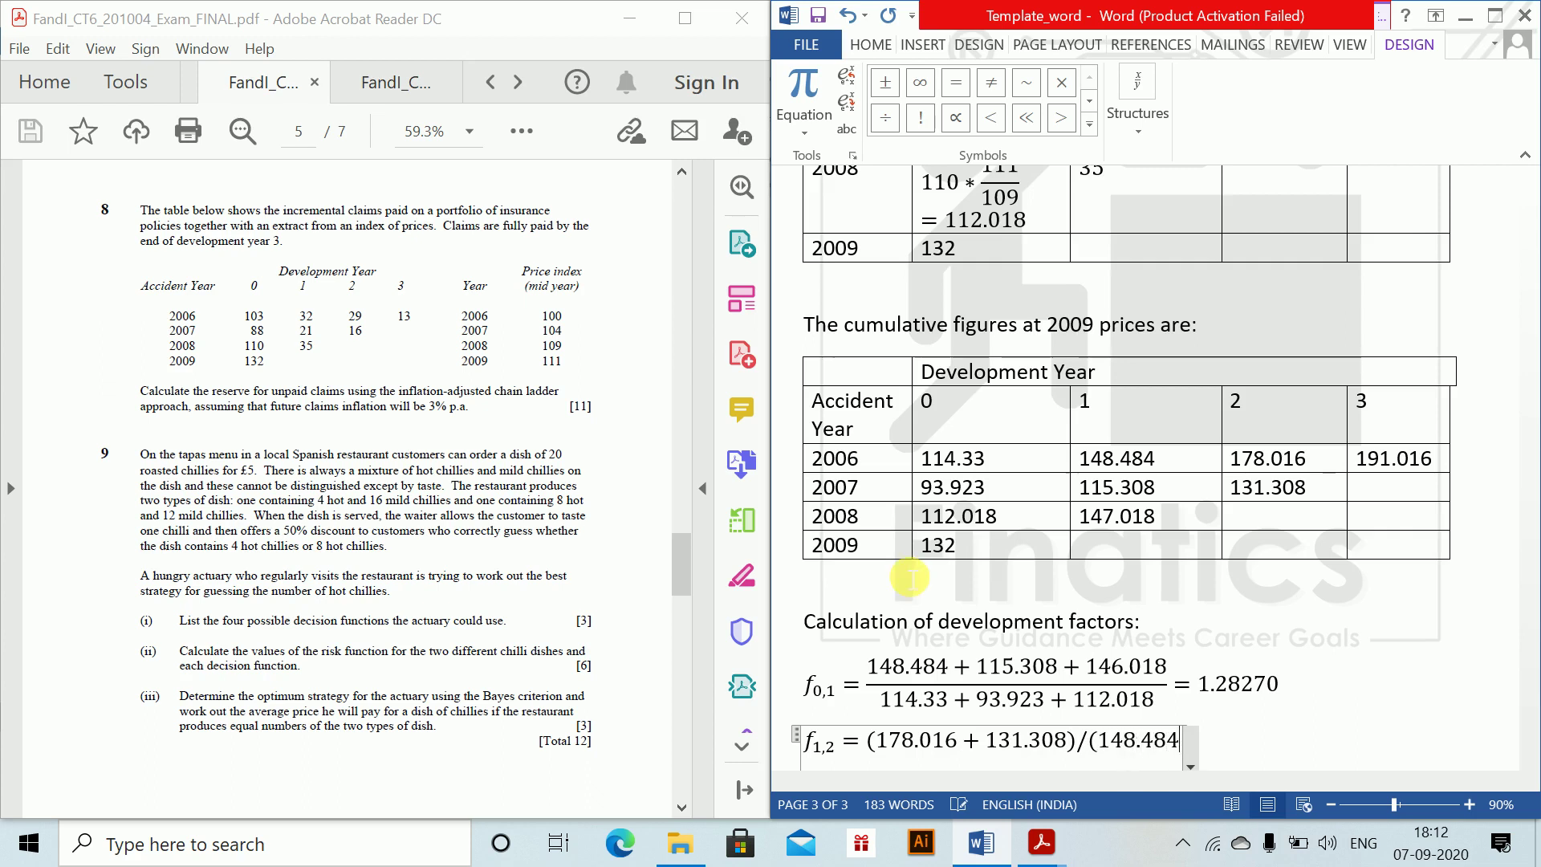
pyautogui.write(' + 115')
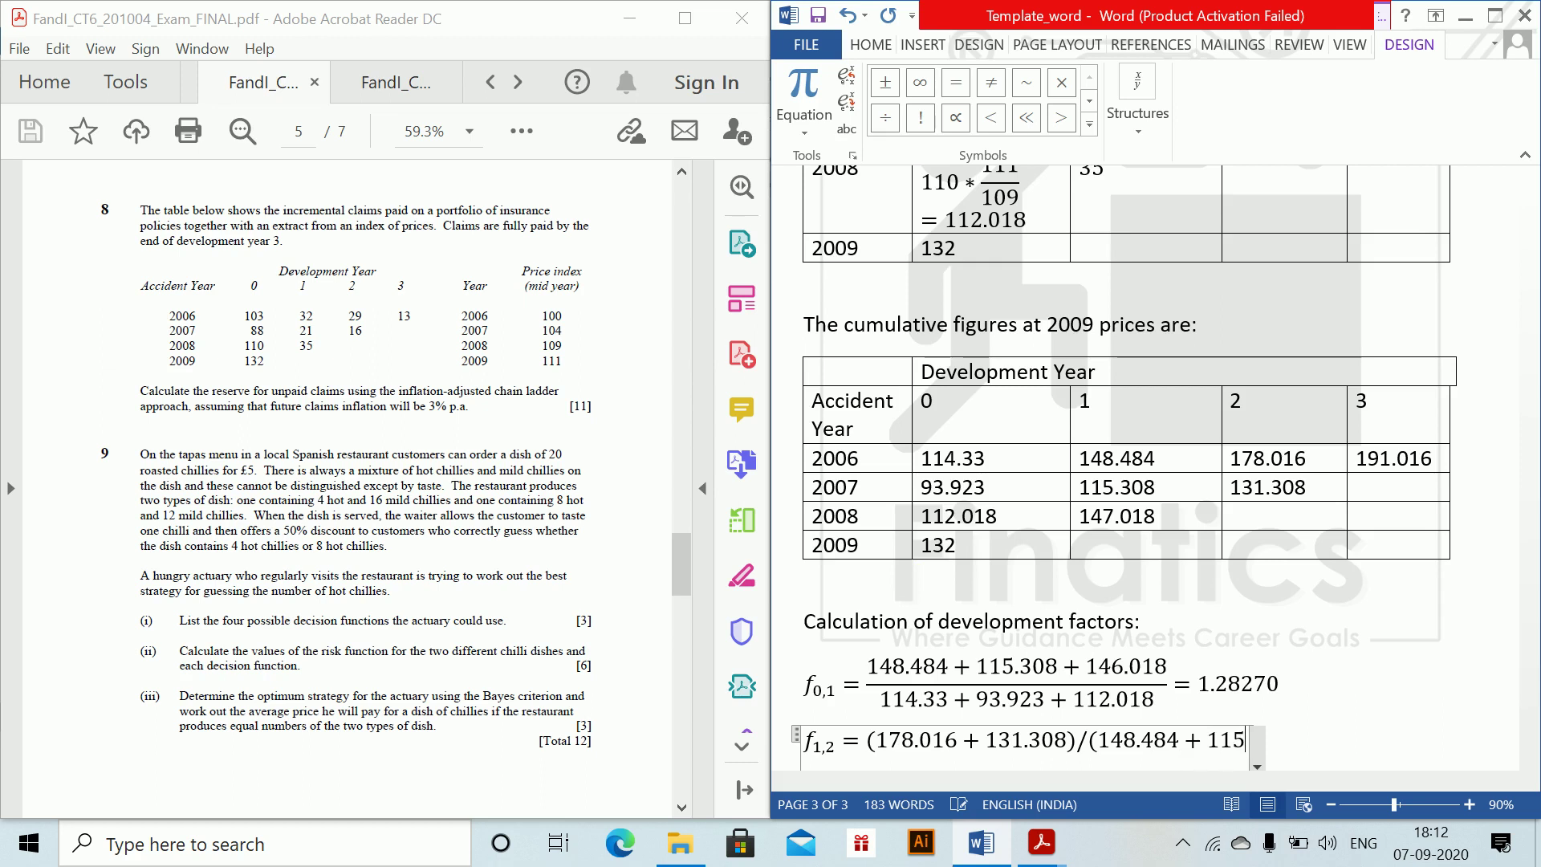
pyautogui.write('.308) ')
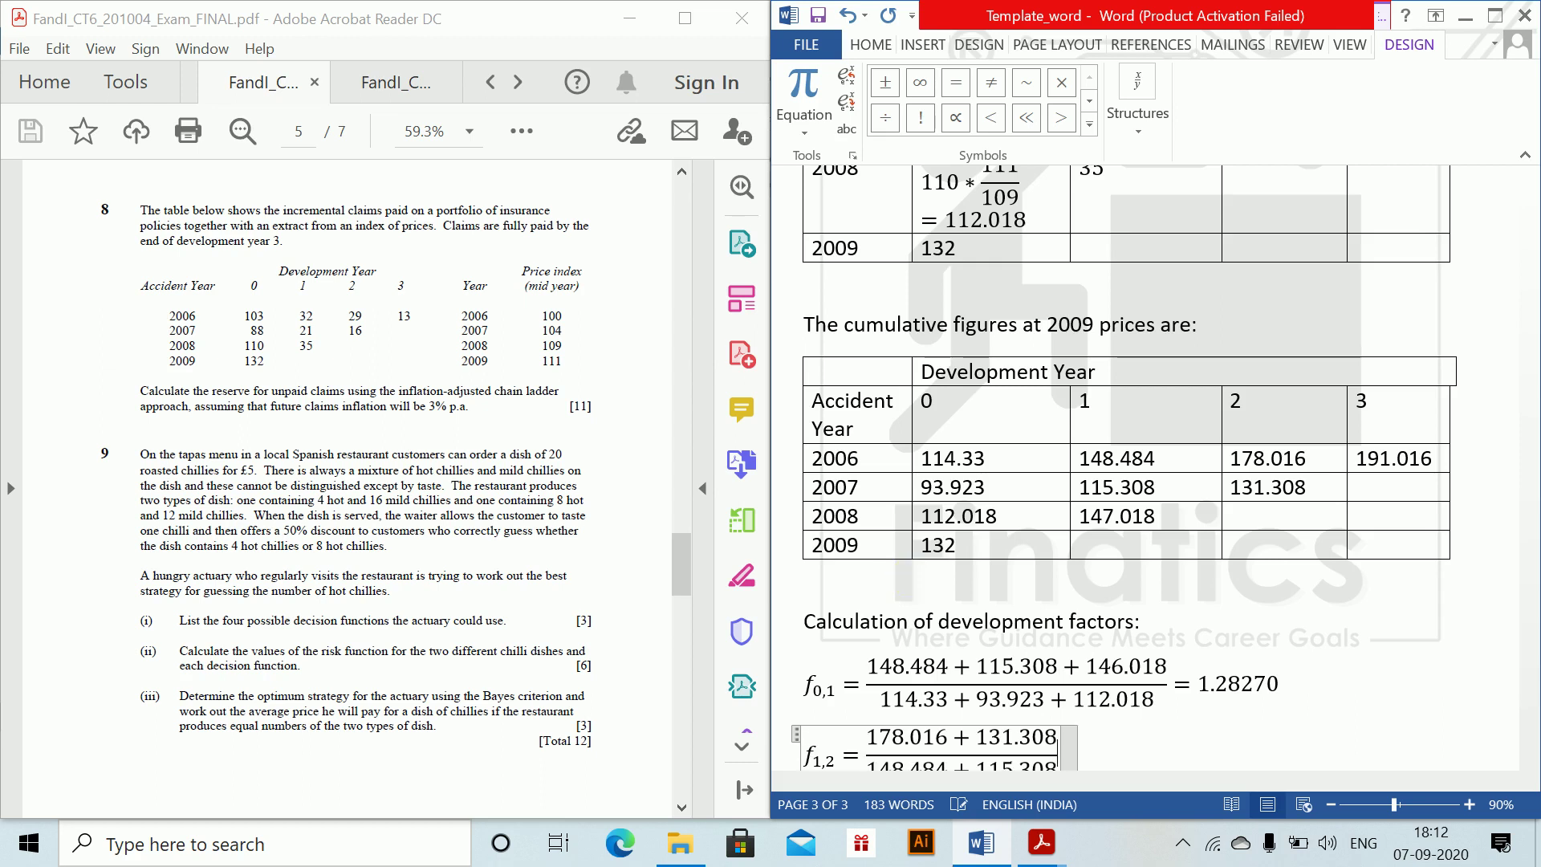
pyautogui.write('= ')
pyautogui.write('1')
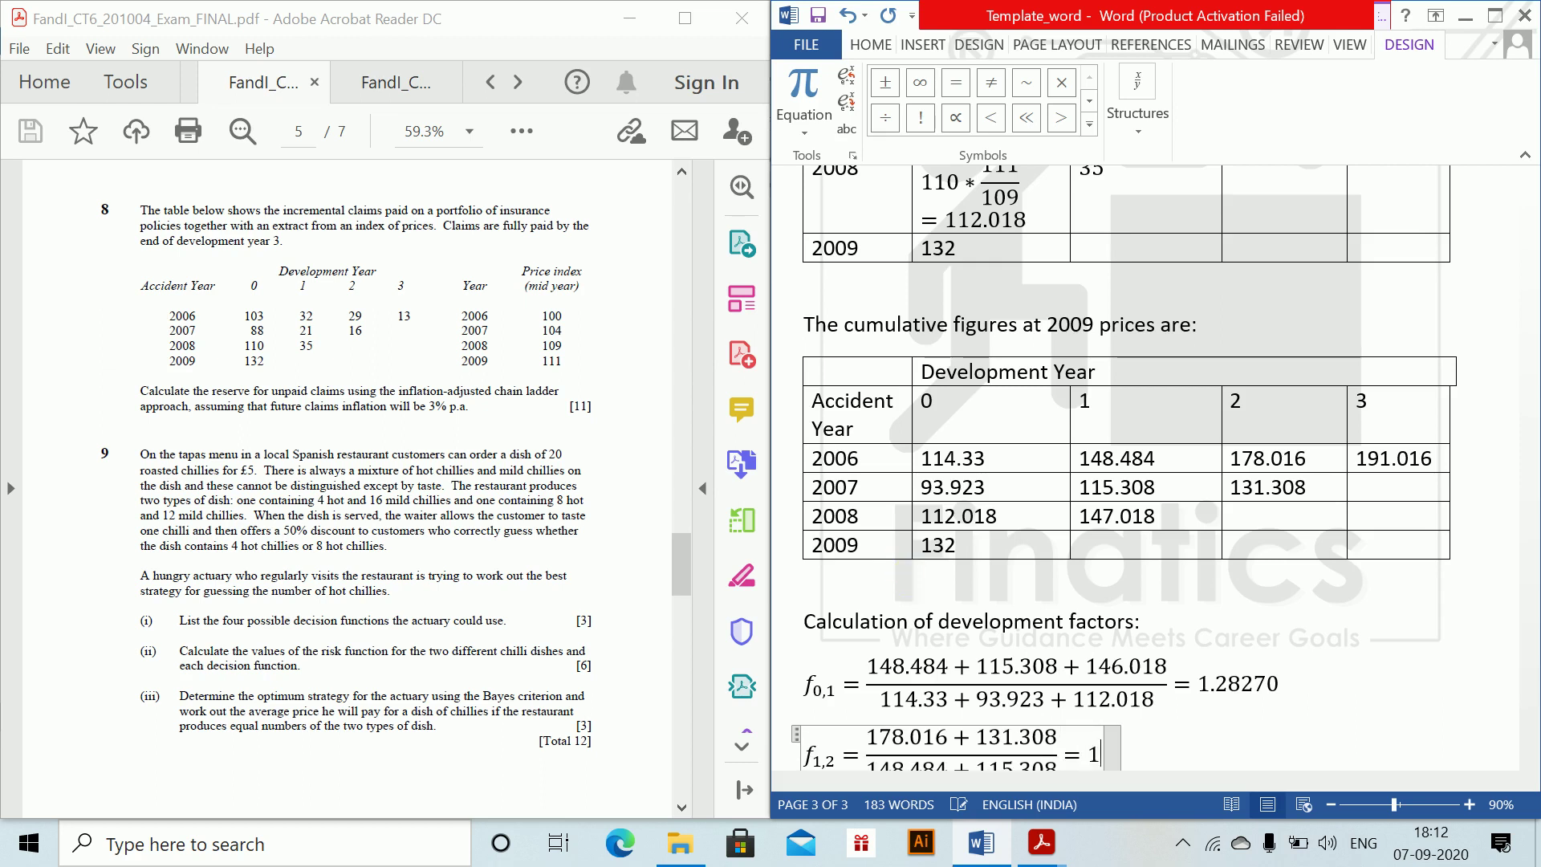
pyautogui.write('.17261')
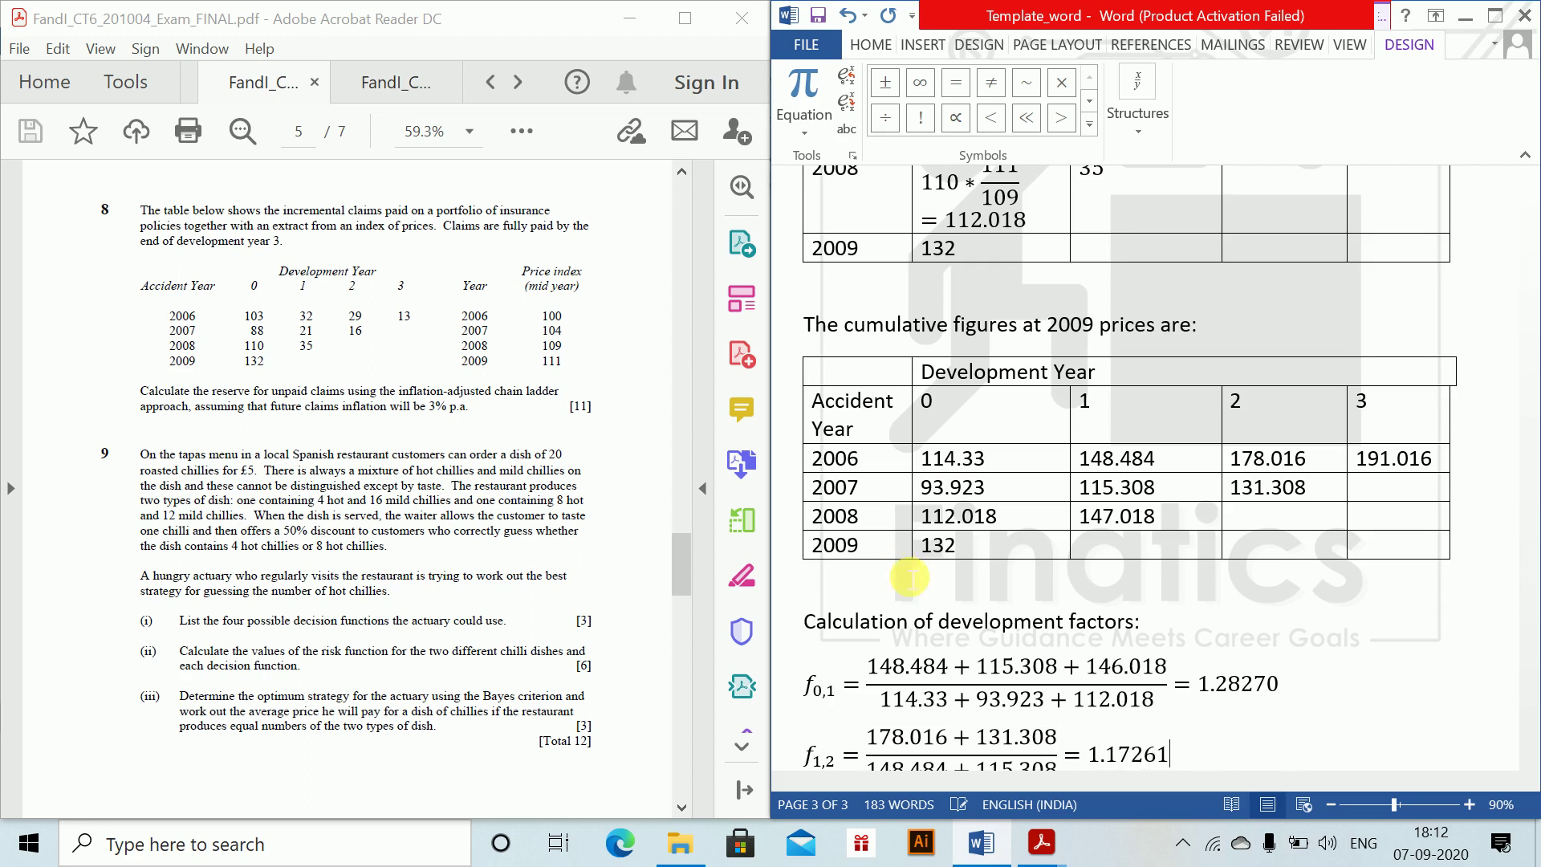
# - Insert a new equation on the following line for f_(2,3), as the fraction 191.016/178.016 with the result 1.07303
pyautogui.press('Return')
pyautogui.hotkey('alt', '=')
pyautogui.write('f')
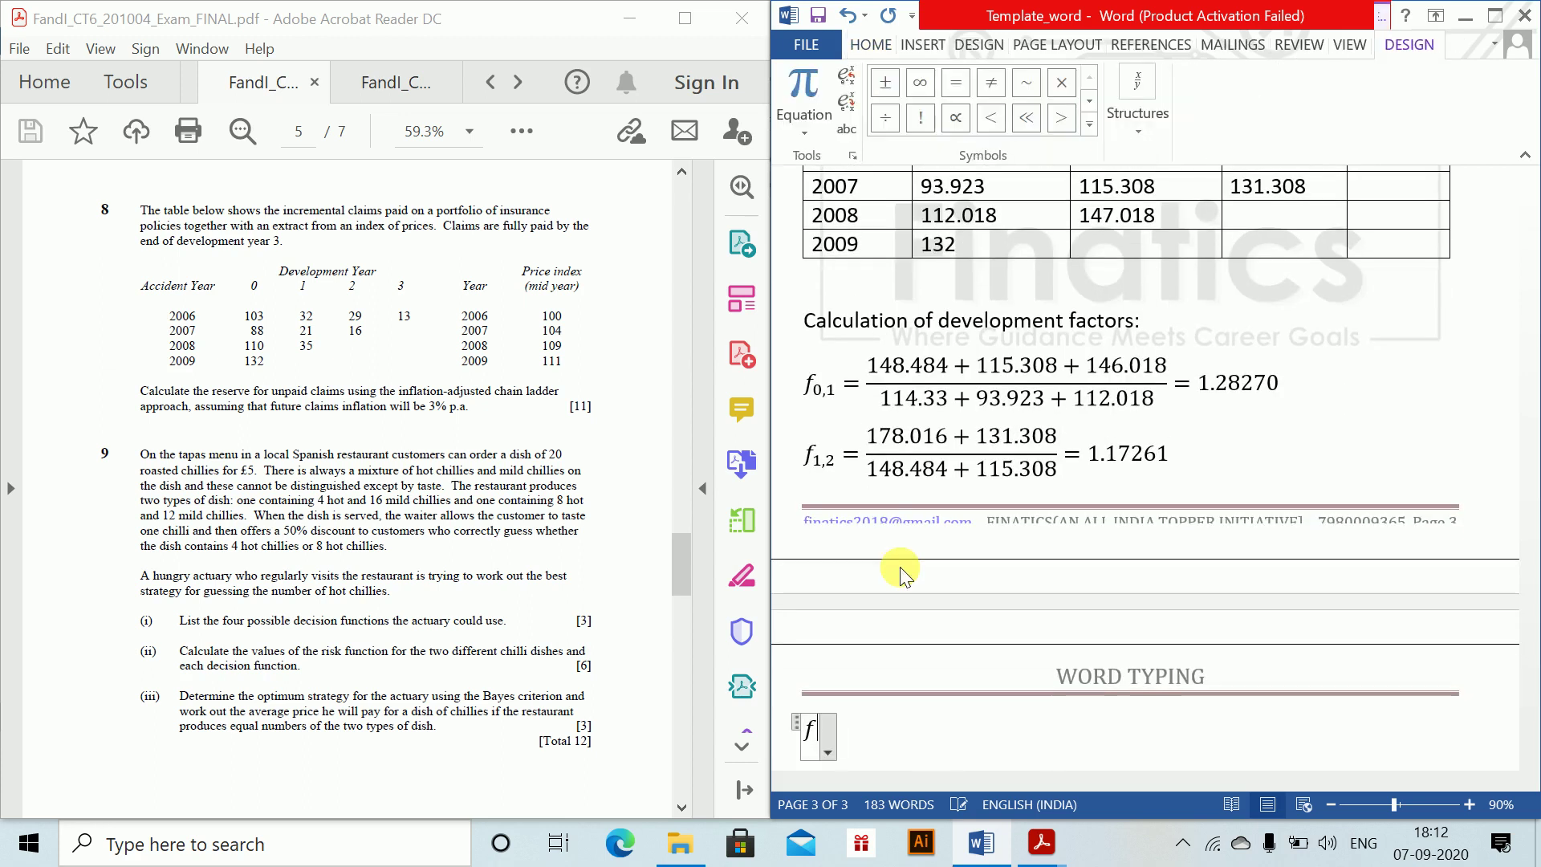
pyautogui.write('_(2')
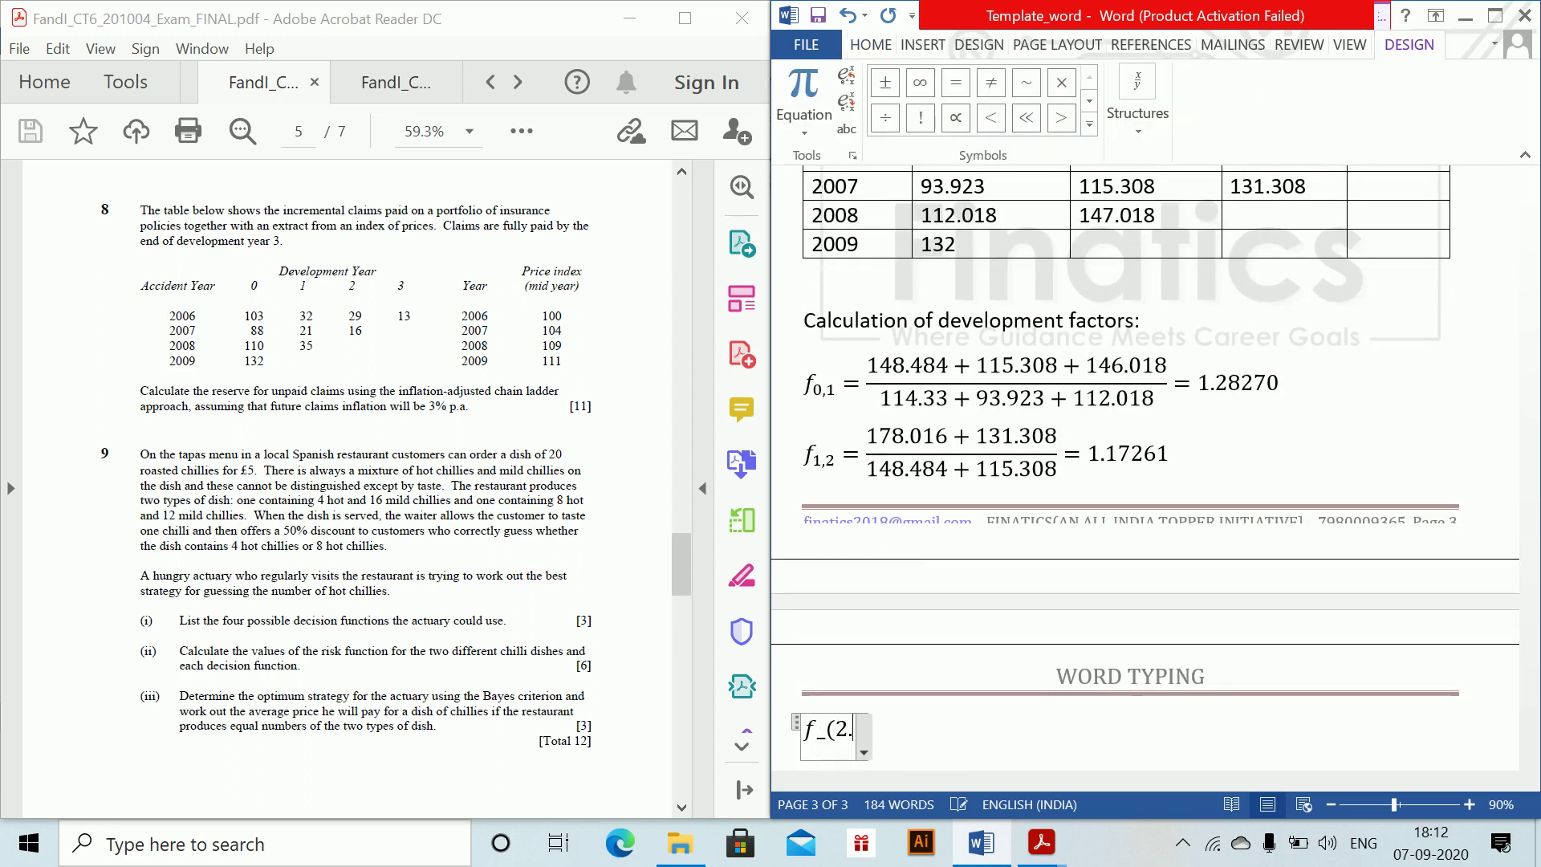
pyautogui.write(',3) = ')
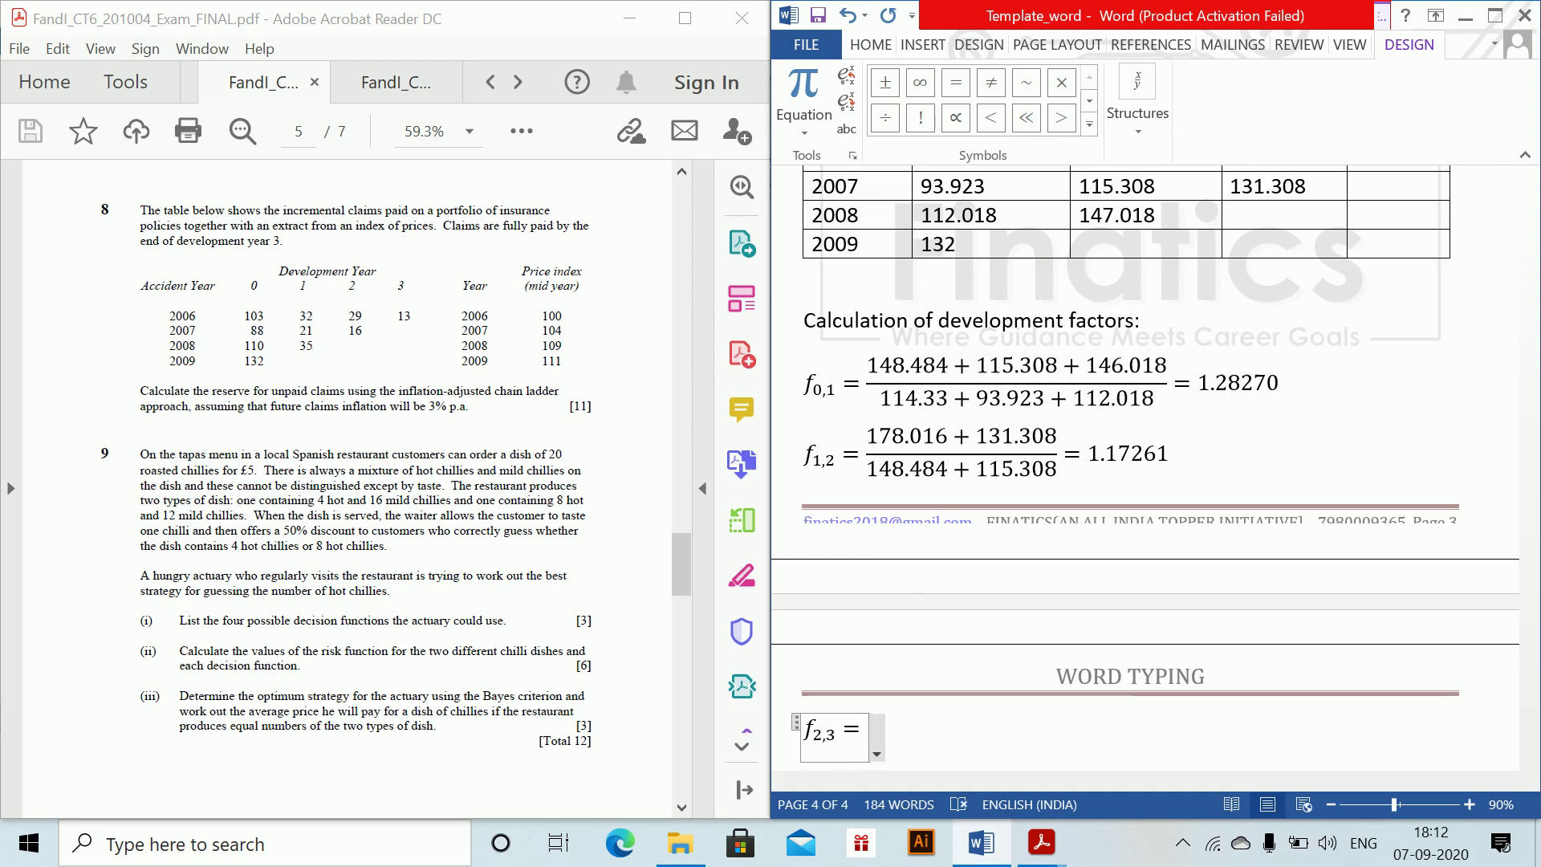
pyautogui.write('191')
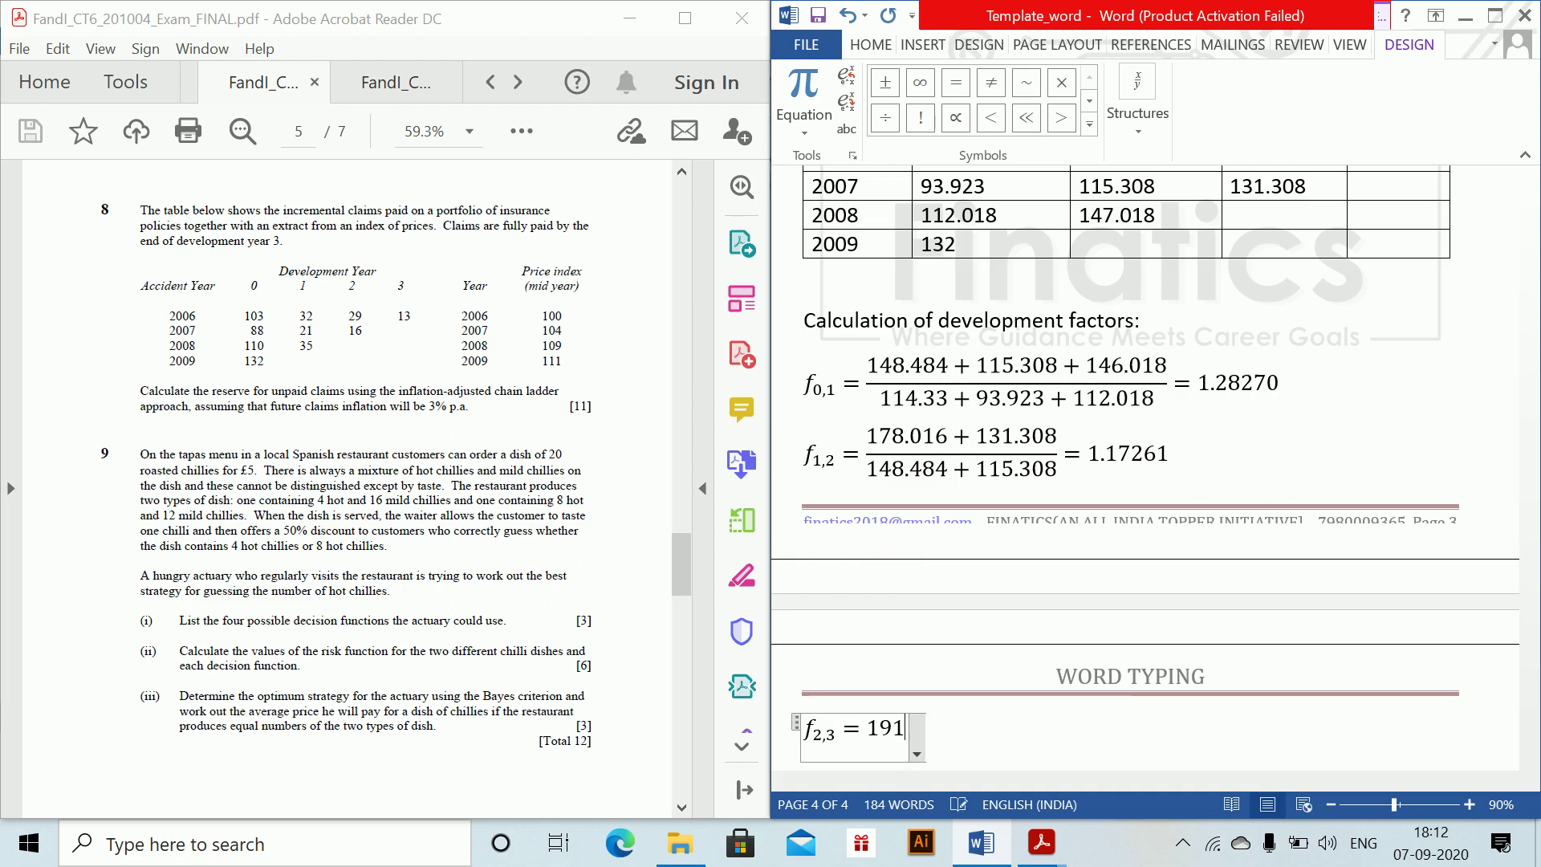
pyautogui.write('.016/')
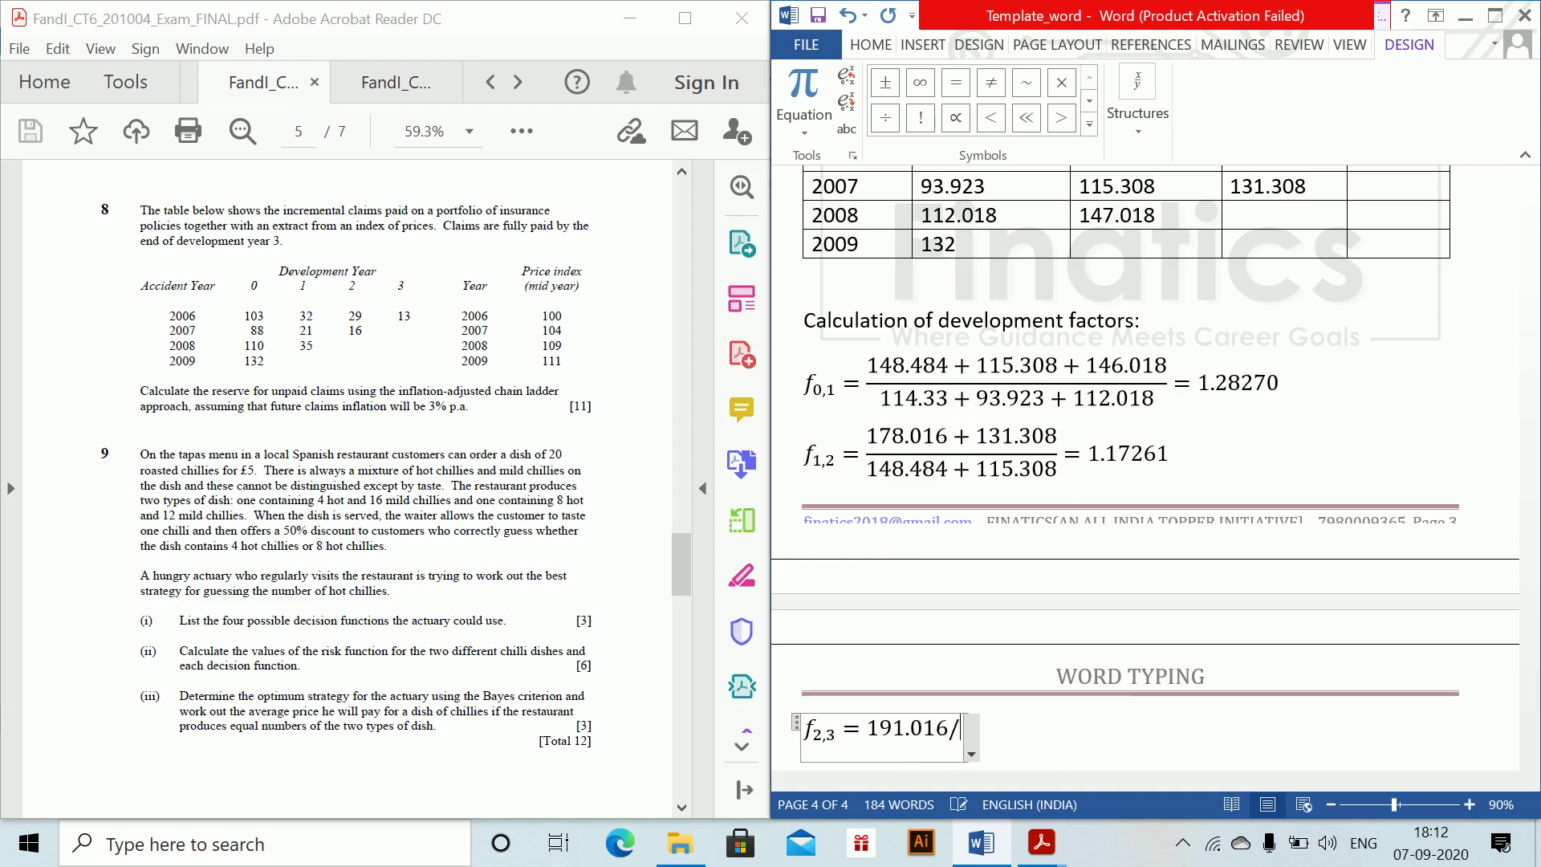
pyautogui.write('178.')
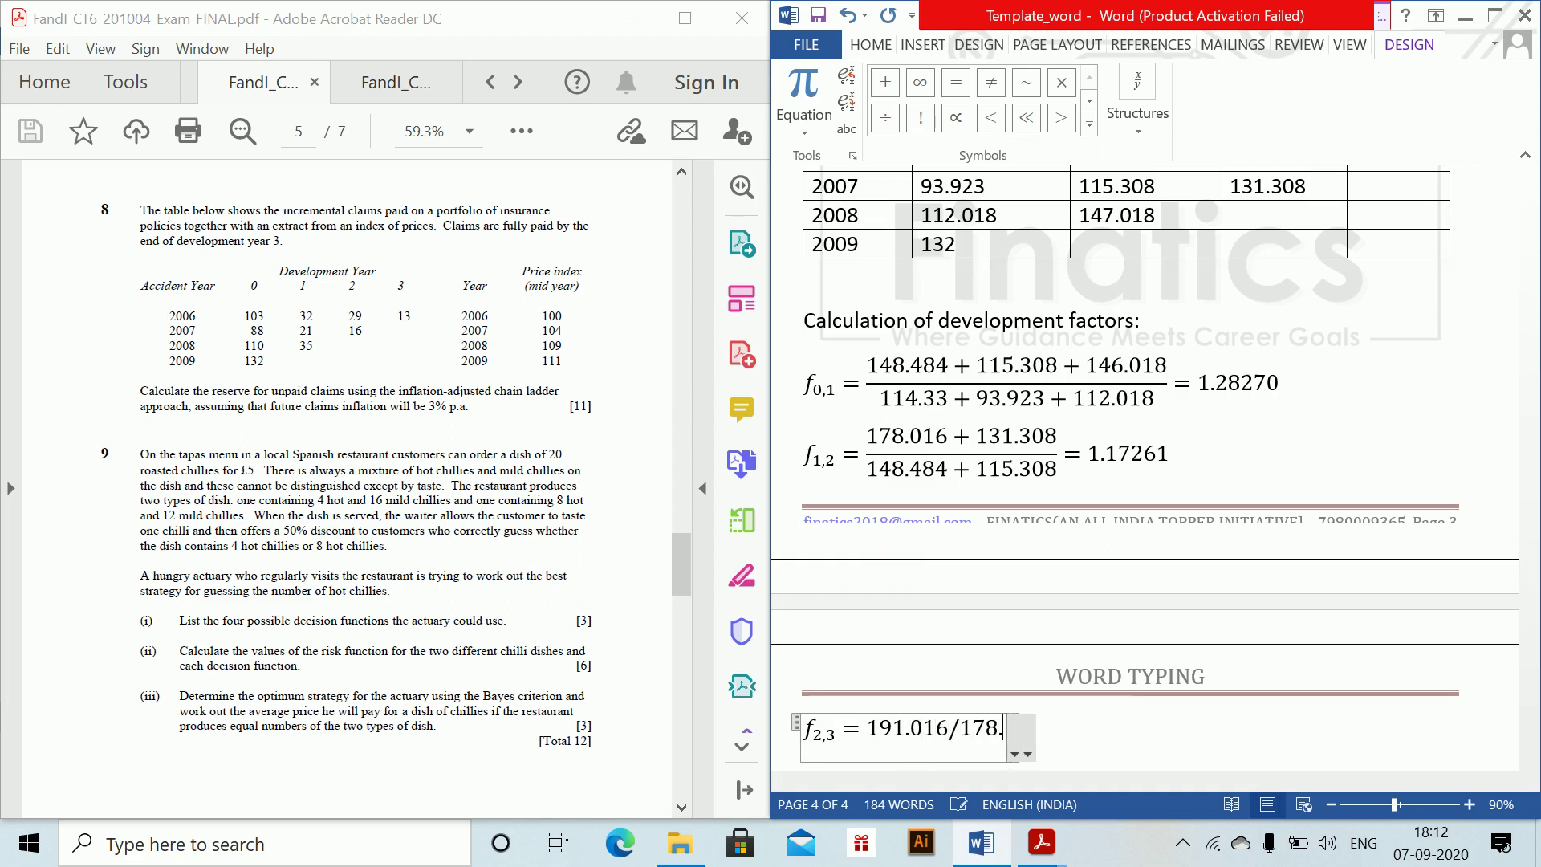
pyautogui.write('016 =')
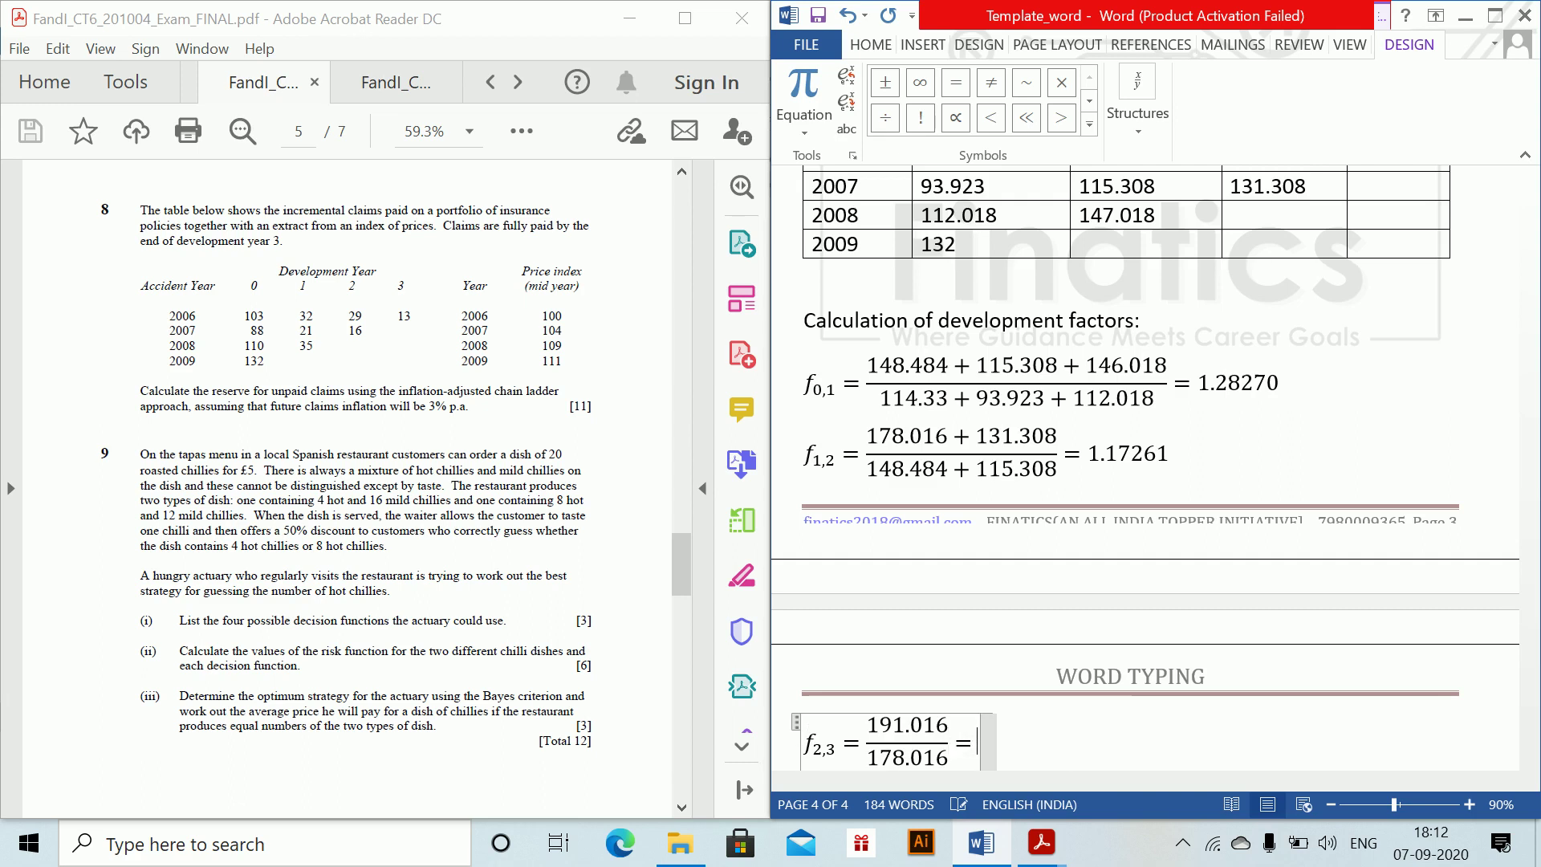
pyautogui.write(' 1.07')
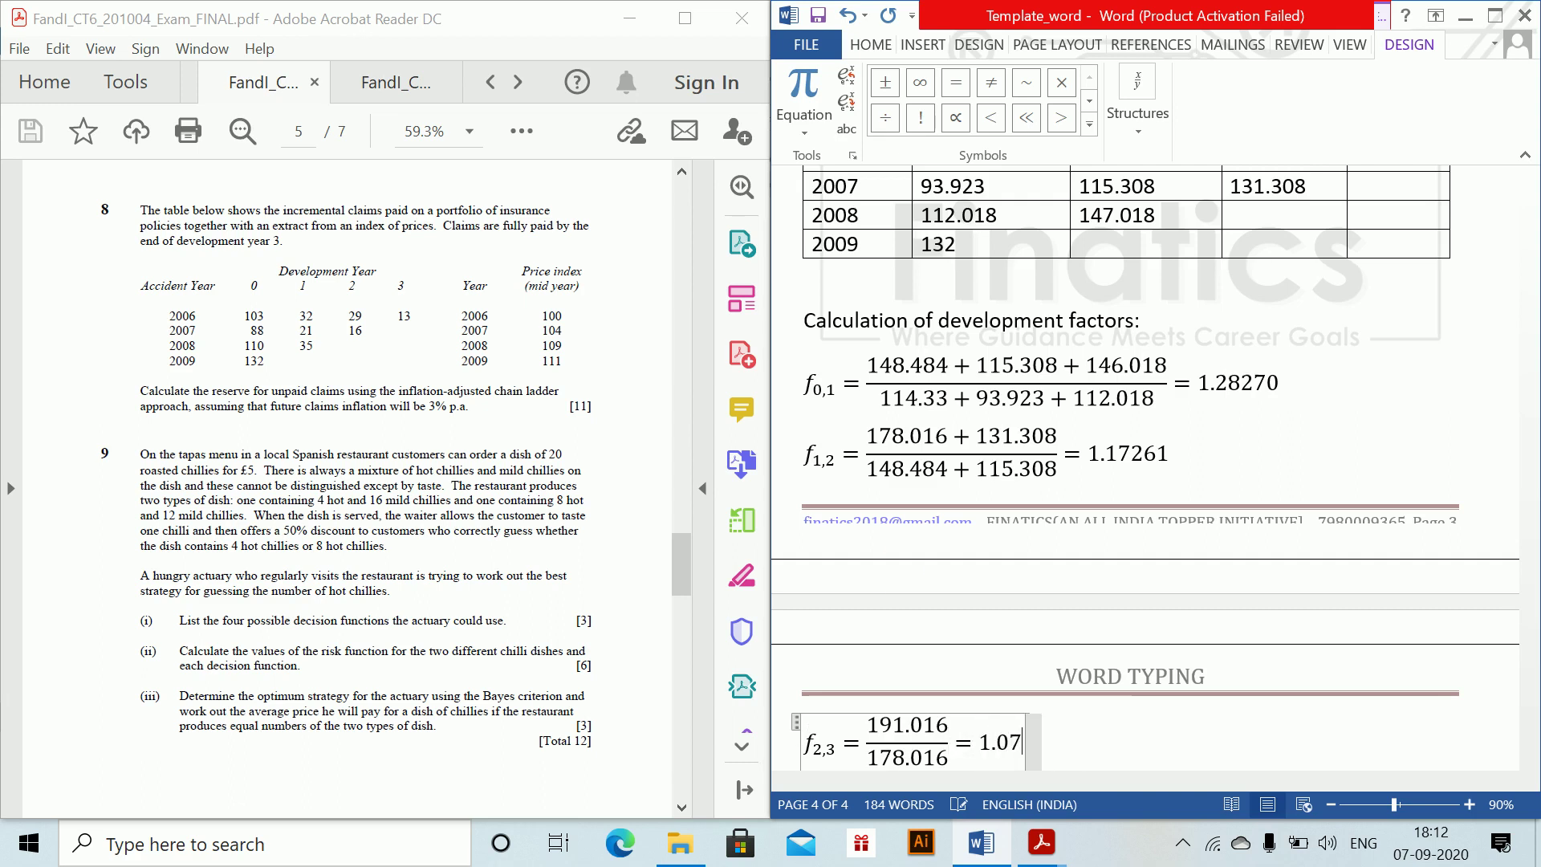
pyautogui.write('303')
pyautogui.press('Return')
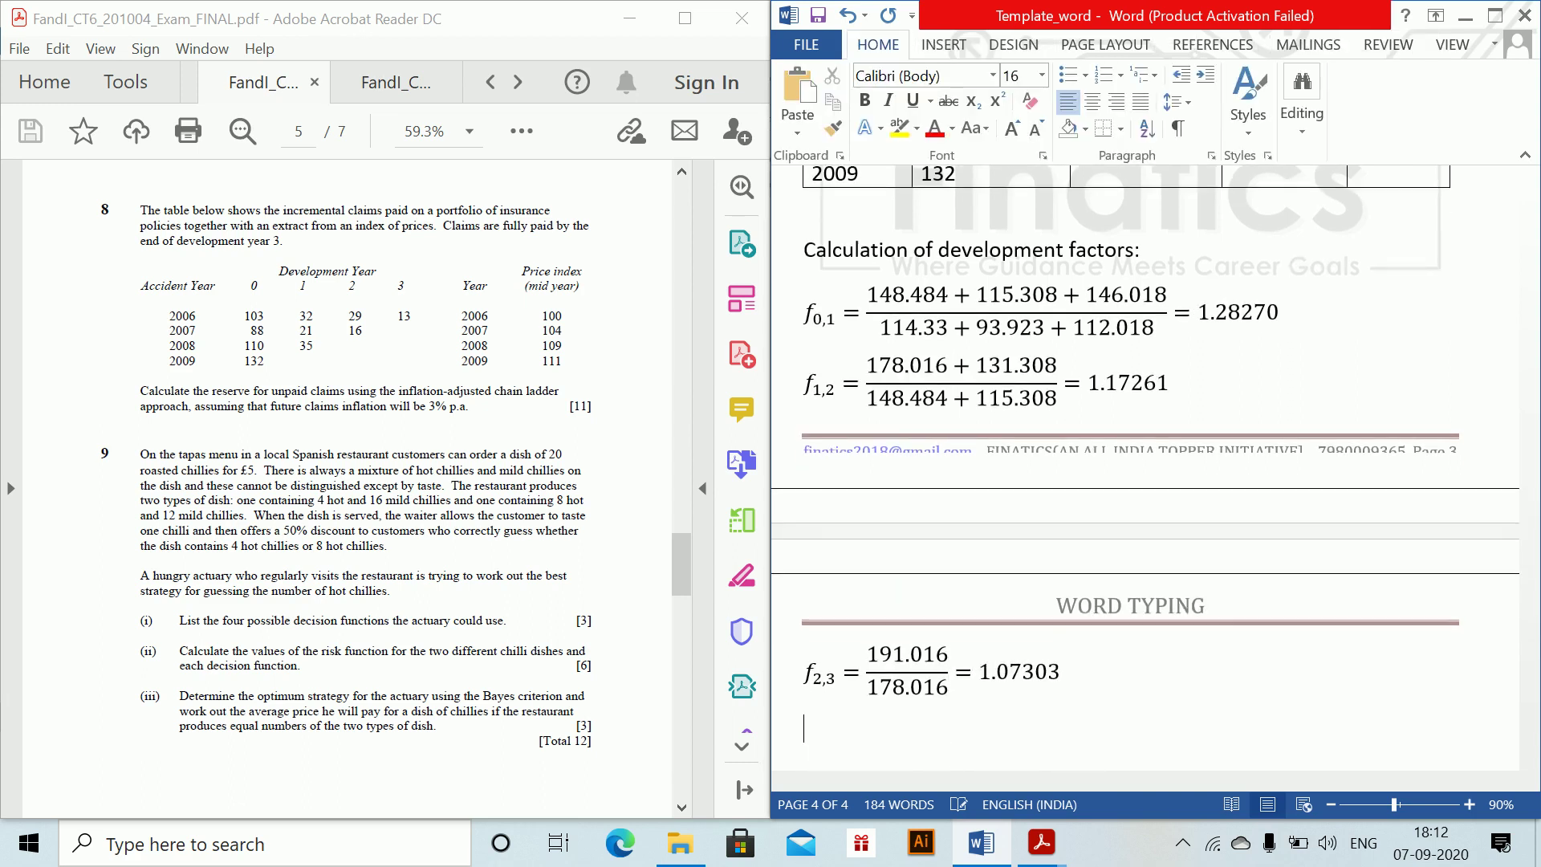
# - Add the line "The projected cumulative figures" below the f_(2,3) equation
pyautogui.write('The ')
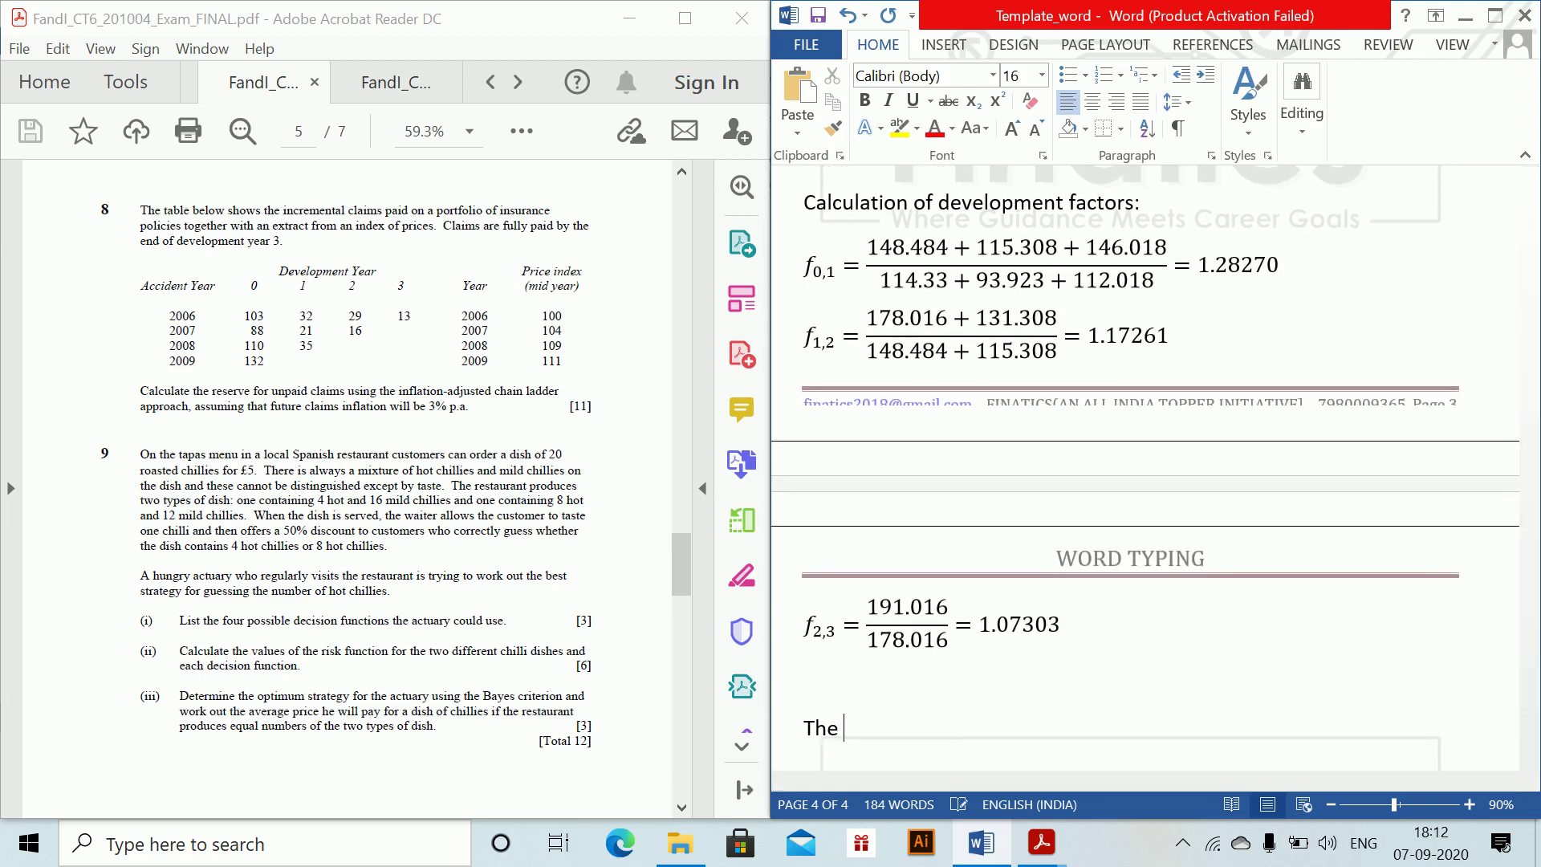
pyautogui.write('projected cumulative f')
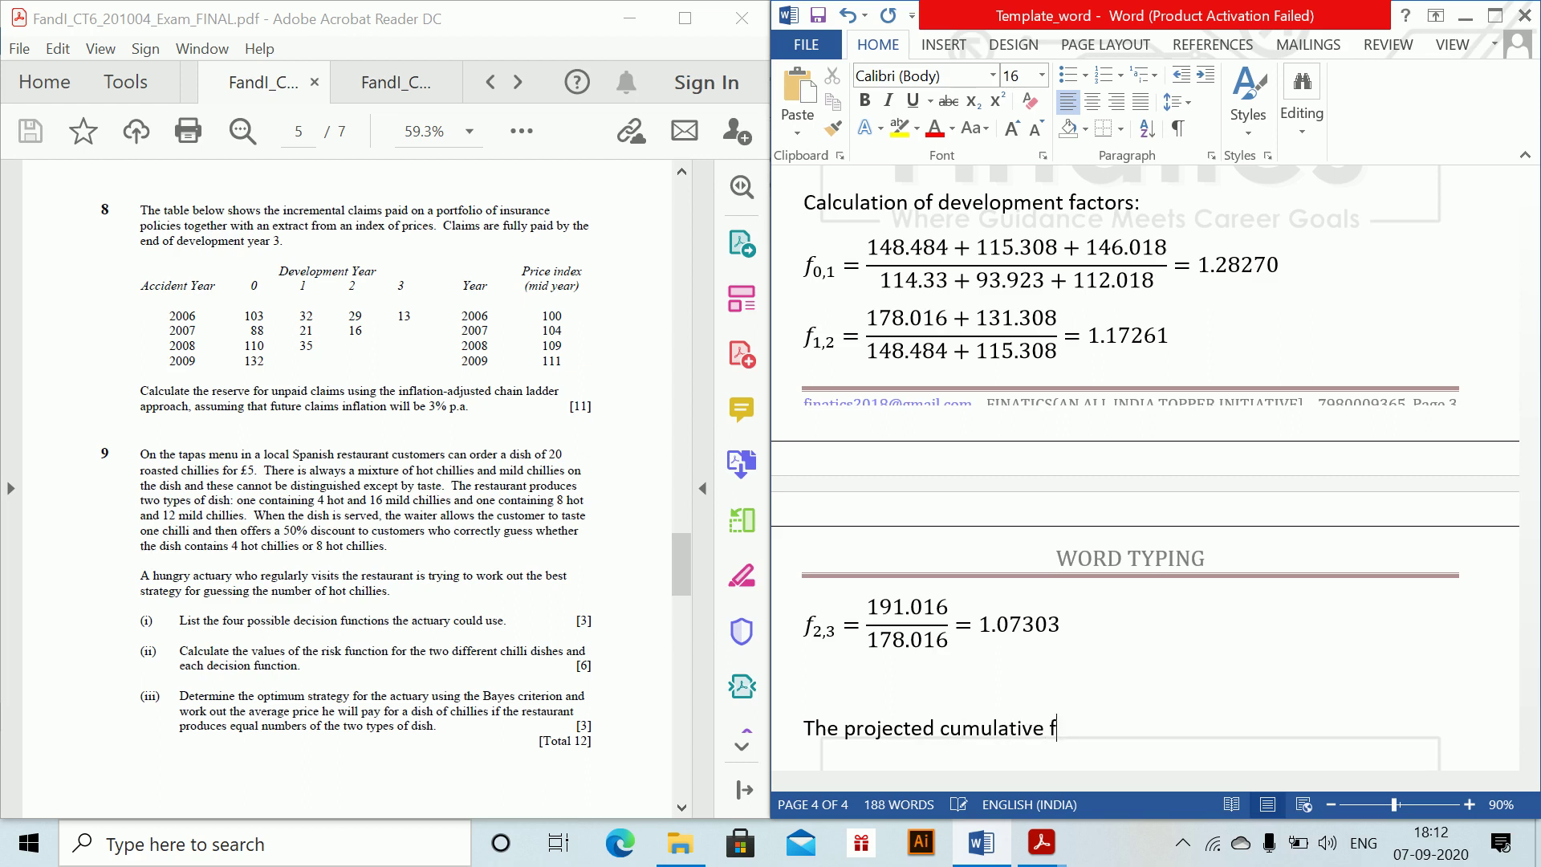
pyautogui.write('figures')
pyautogui.press('Return')
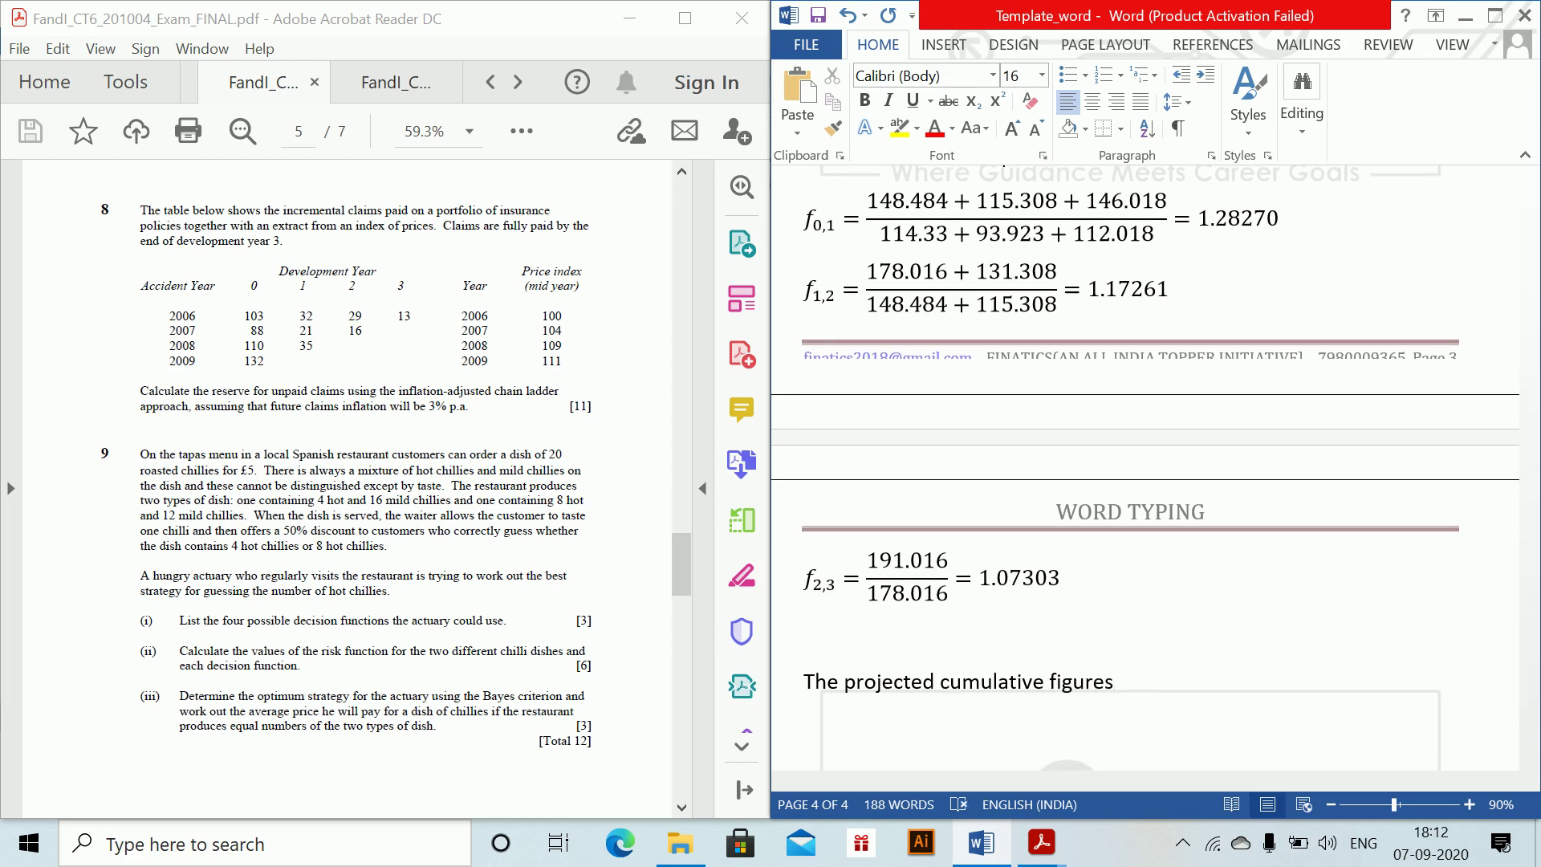
# - Paste a copy of the inflation-adjusted claims table below the projected cumulative figures line and clear all its claim values
pyautogui.moveTo(1530, 634)
pyautogui.mouseDown()
pyautogui.moveTo(1529, 587)
pyautogui.moveTo(1530, 634)
pyautogui.mouseUp()
pyautogui.click(935, 474)
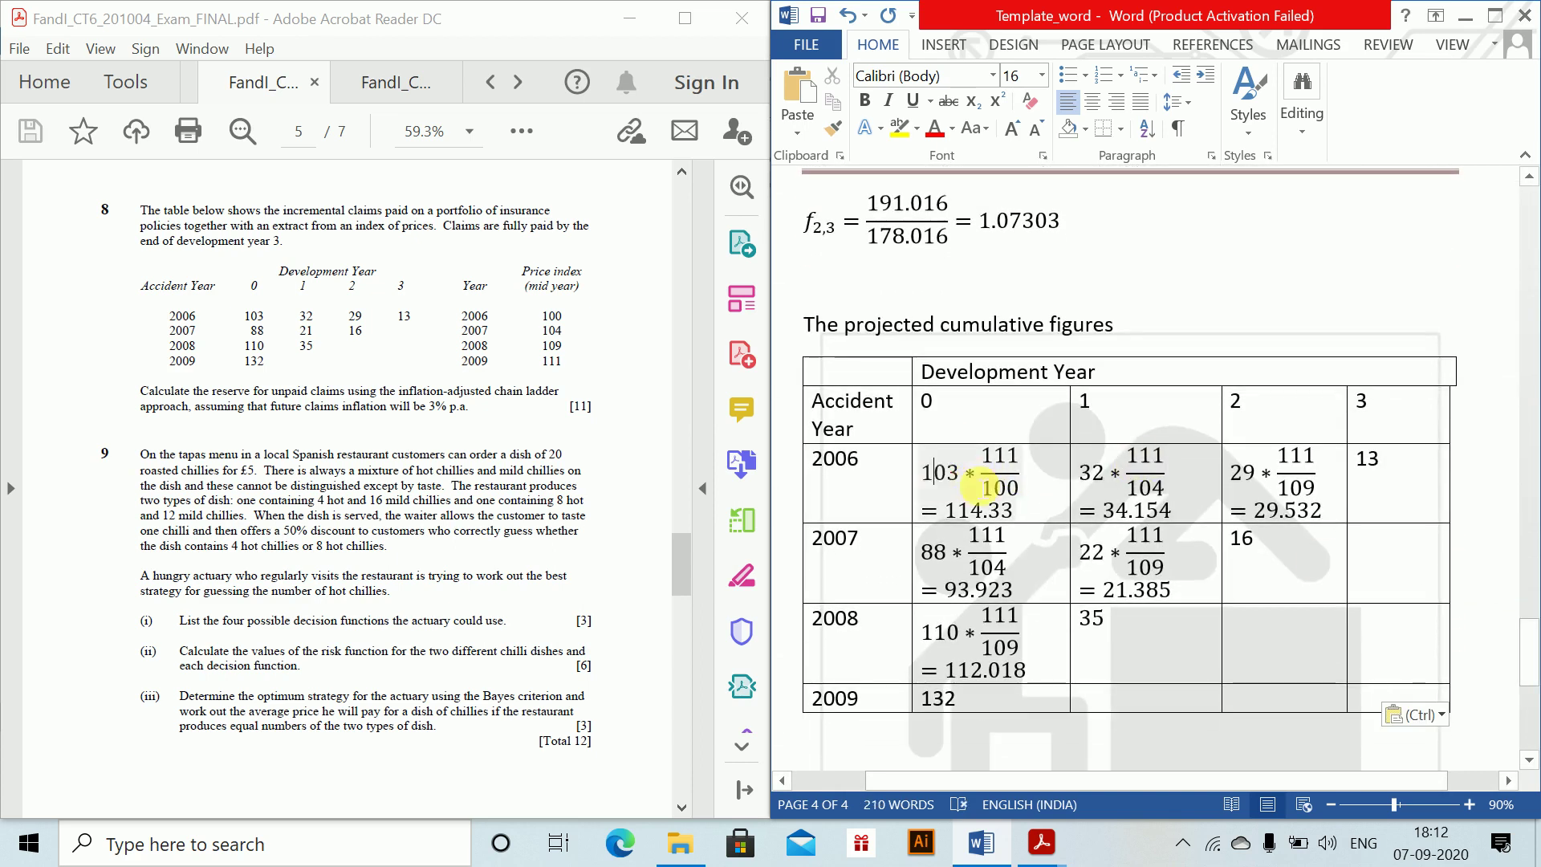
pyautogui.moveTo(978, 482); pyautogui.dragTo(1361, 707)
pyautogui.press('Delete')
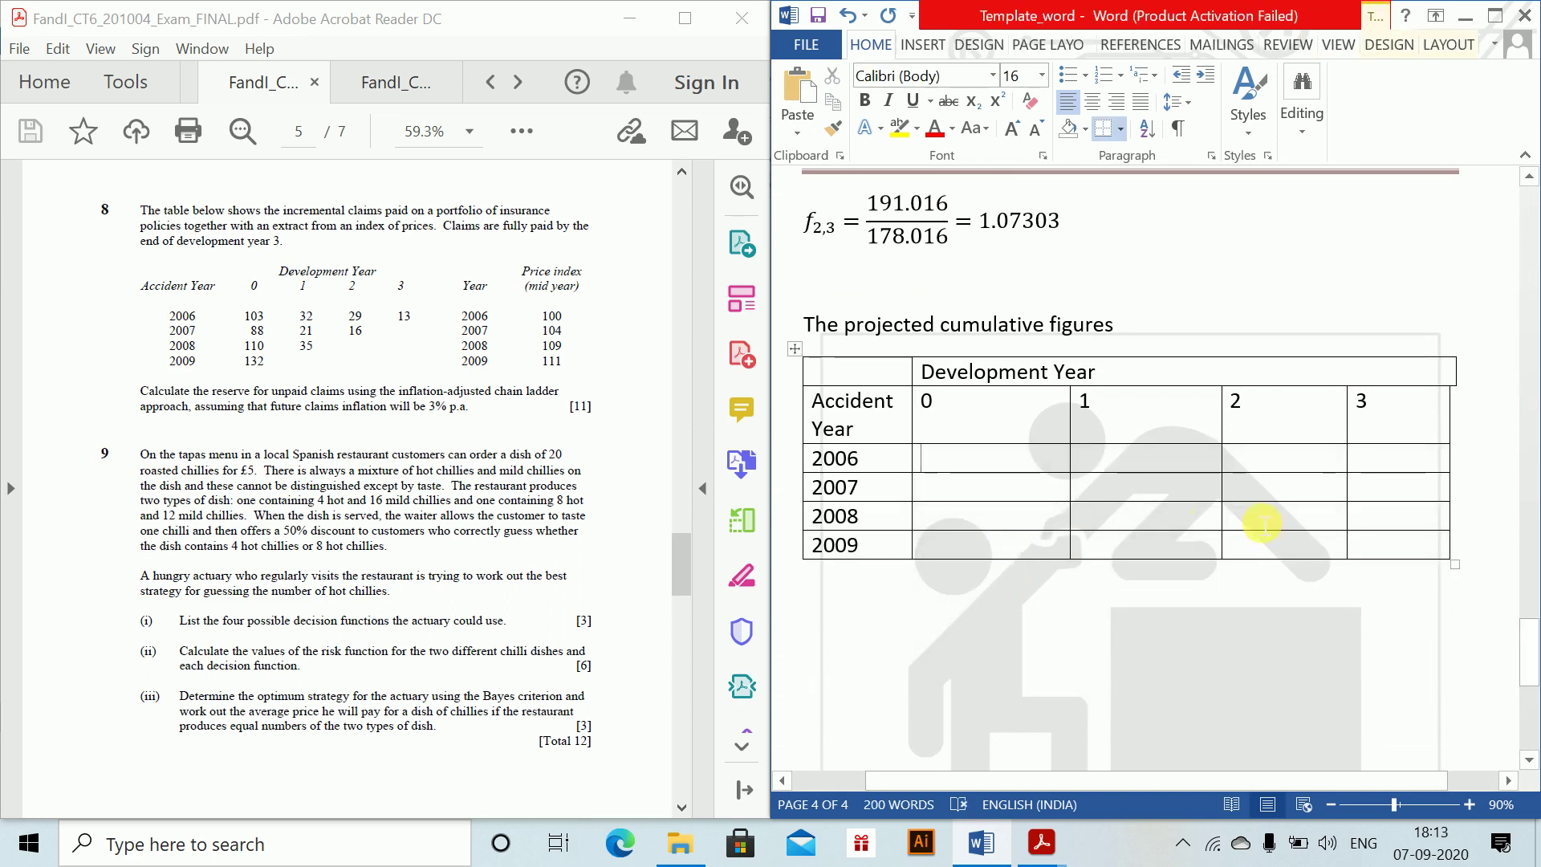
# - Fill in the projected cumulative figures: 140.897 for 2007 year 3, 184.984 for 2008 year 3 and 172.395 for 2008 year 2
pyautogui.click(1379, 496)
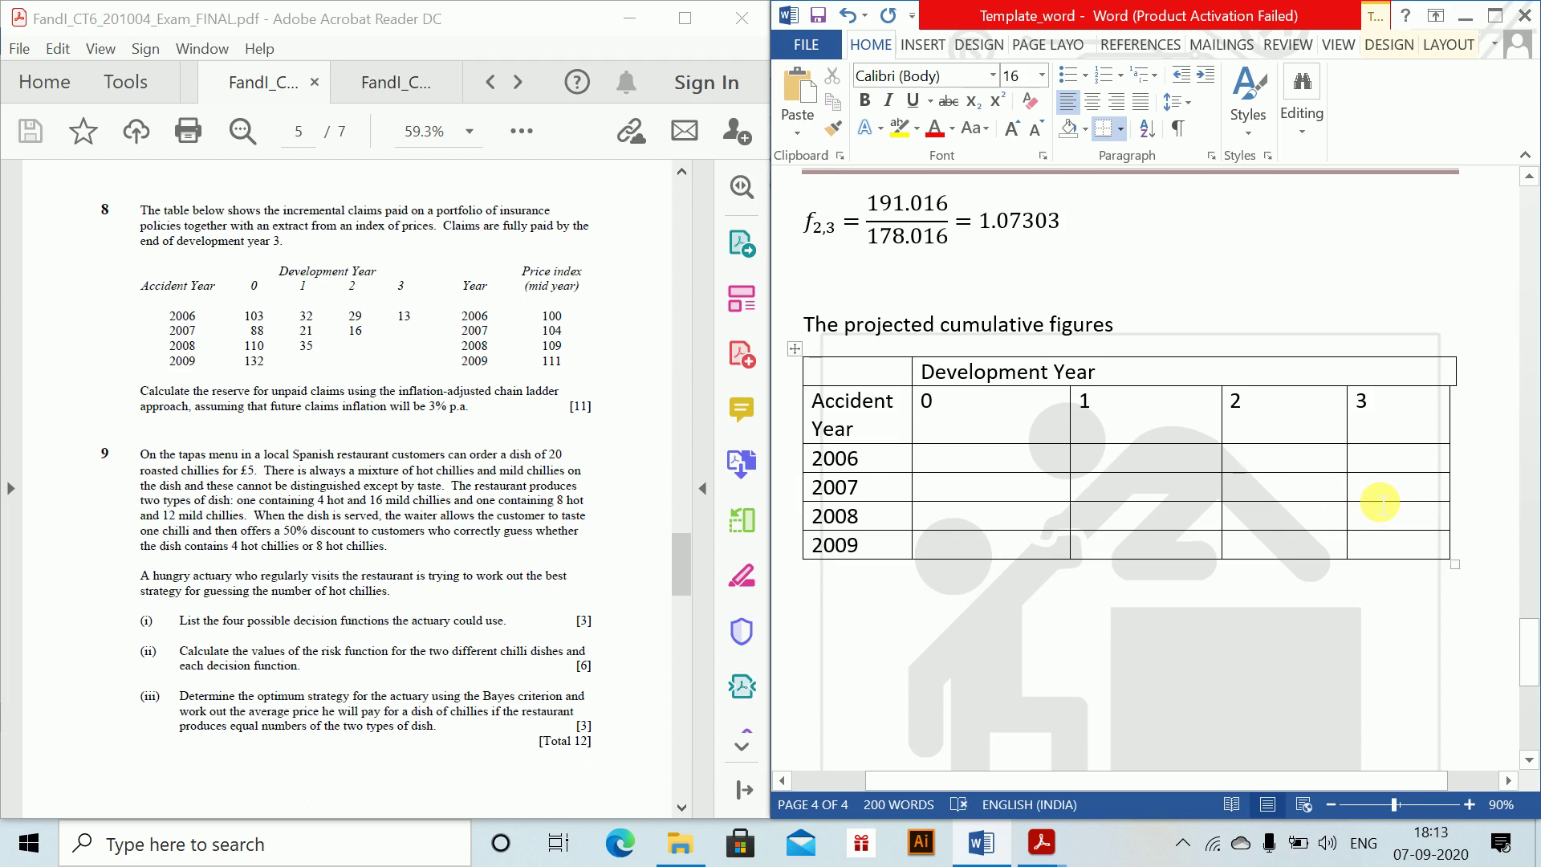
pyautogui.write('140')
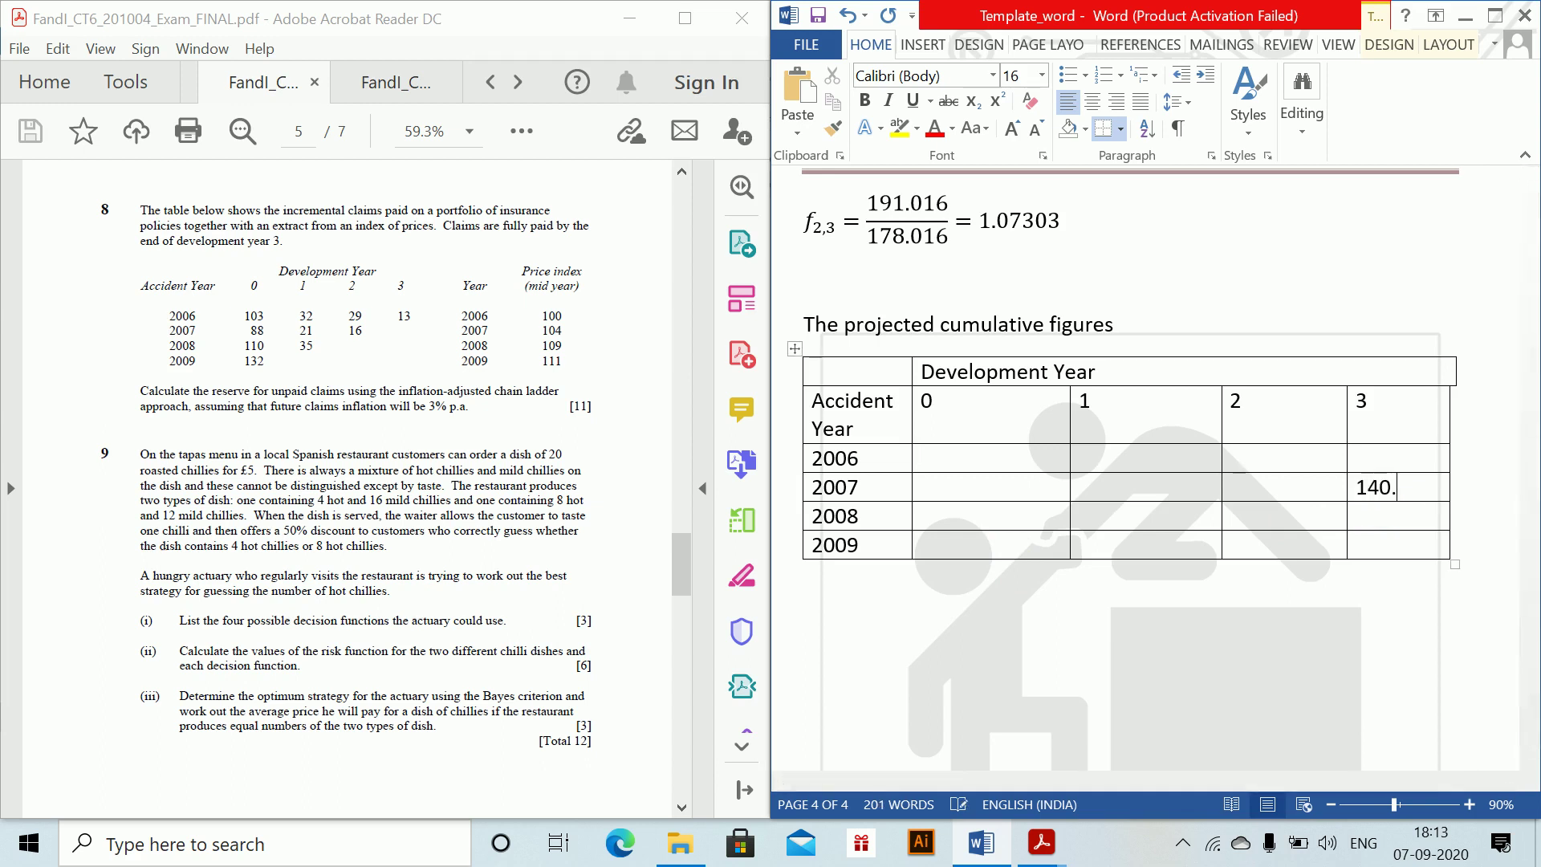
pyautogui.write('.897')
pyautogui.click(1381, 504)
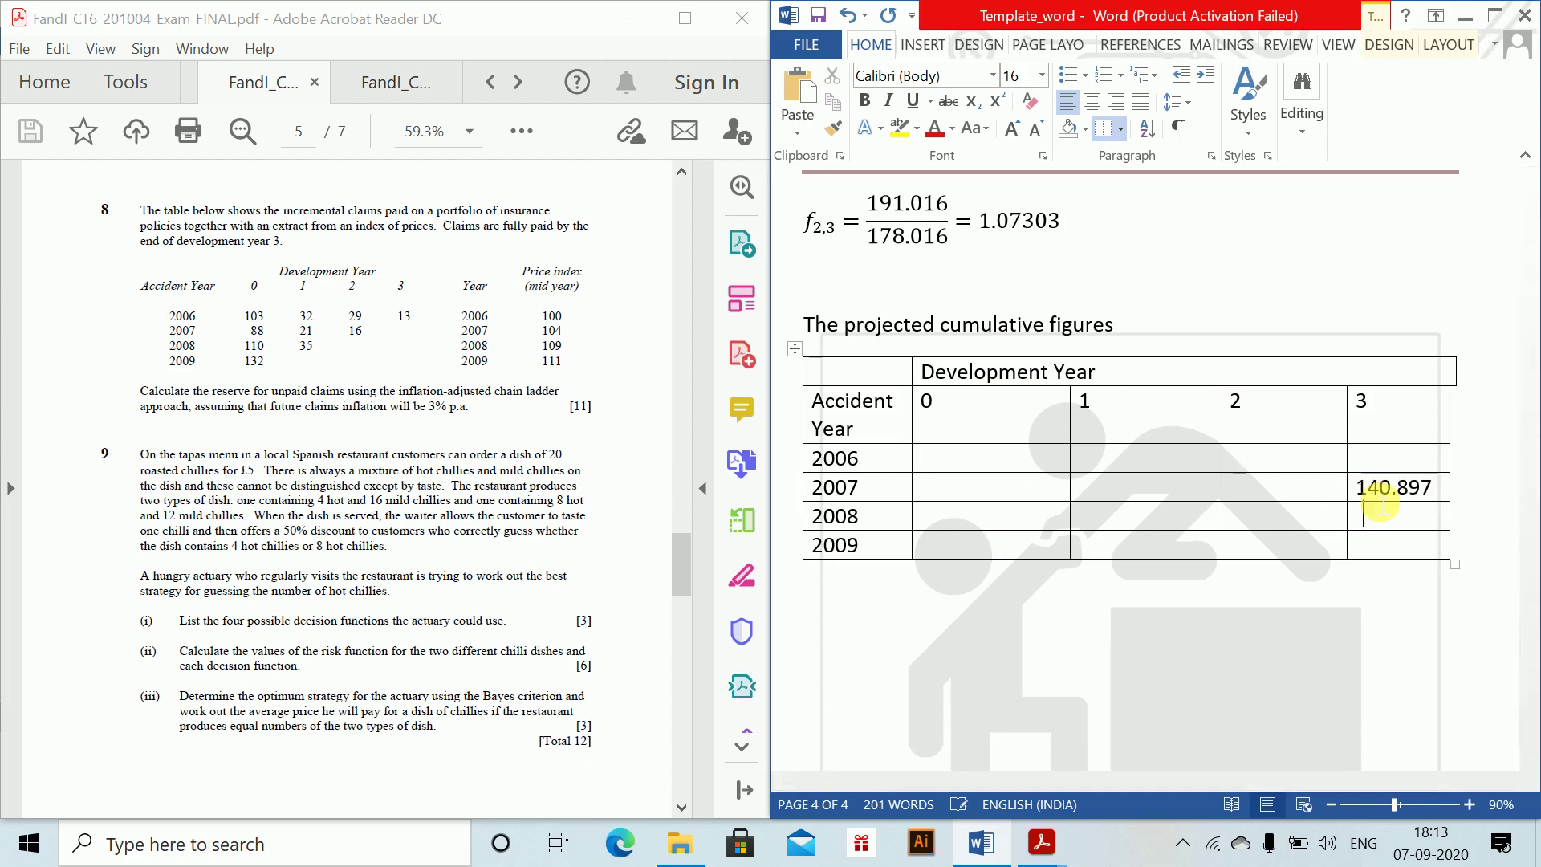
pyautogui.write('184')
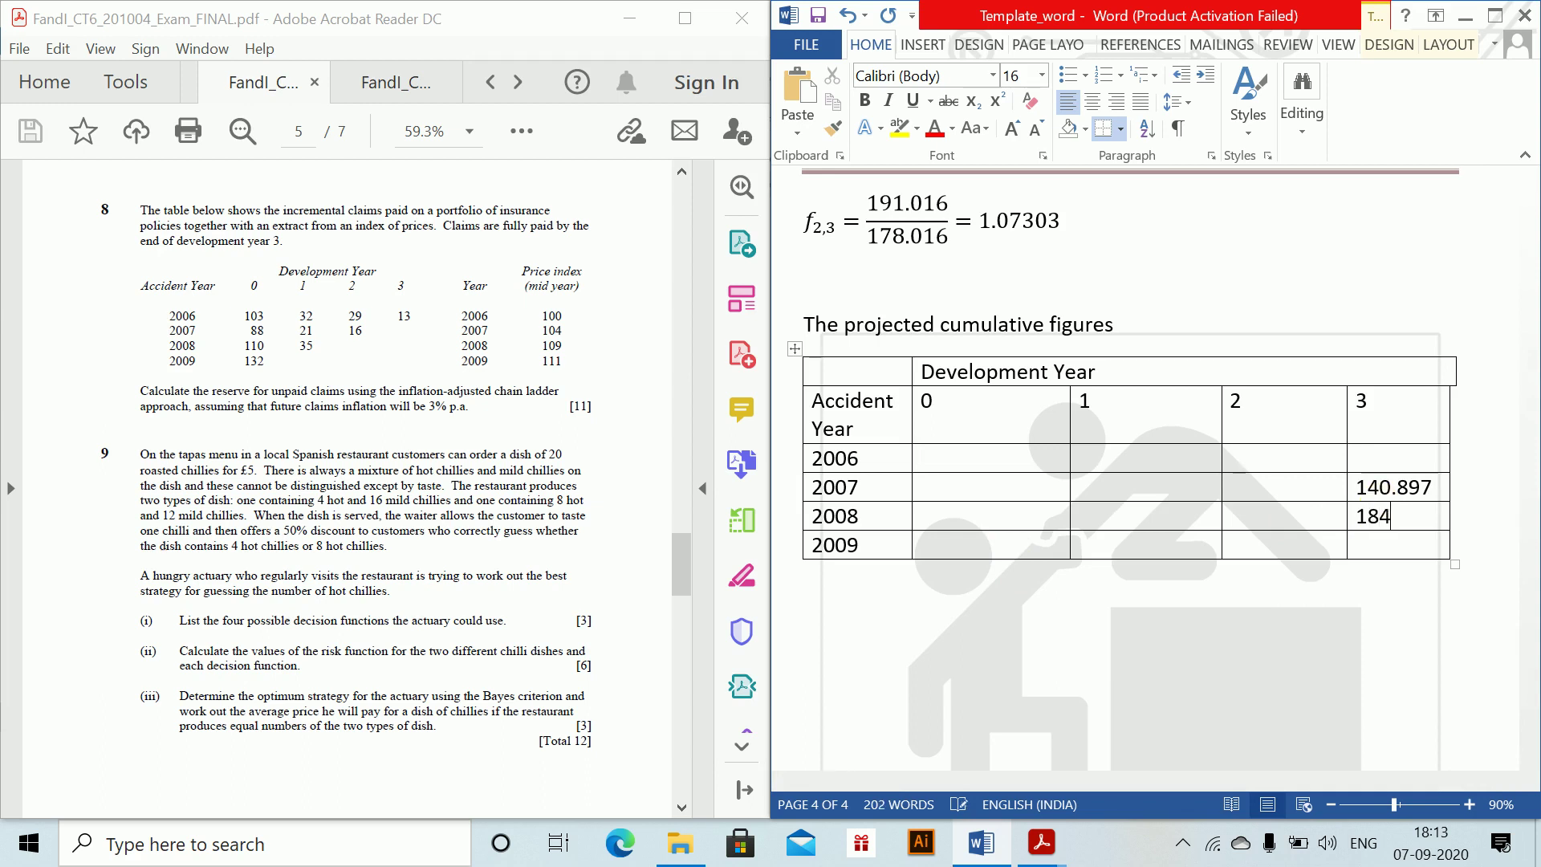
pyautogui.write('.984')
pyautogui.click(1296, 515)
pyautogui.write('172.395')
# - Fill in the 2009 row of the projected cumulative table with 169.316, 198.541 and 213.040 for development years 1 to 3
pyautogui.click(1302, 549)
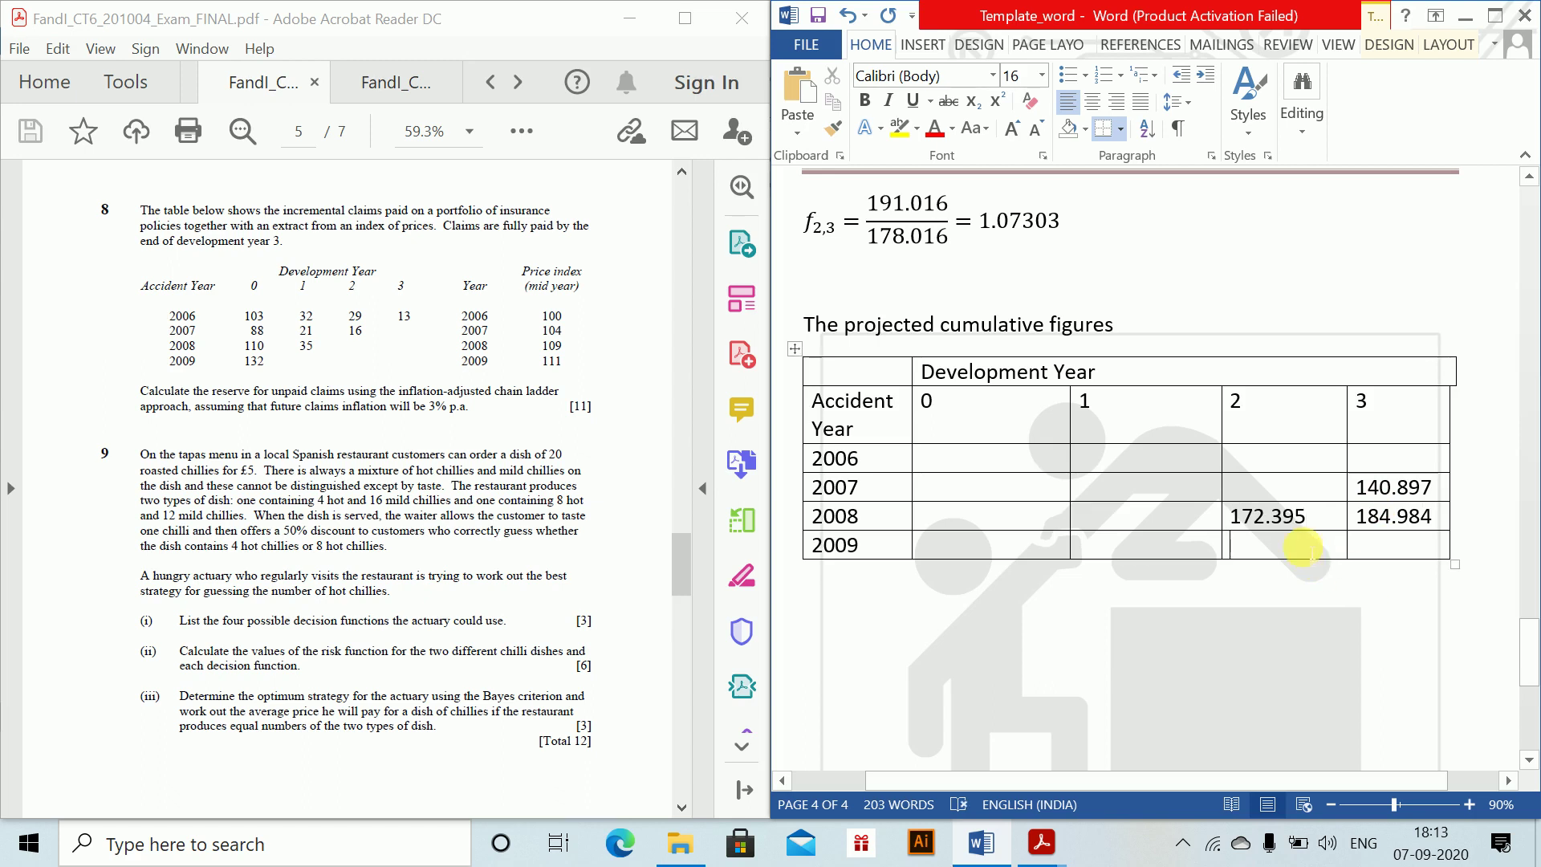
pyautogui.write('198.541')
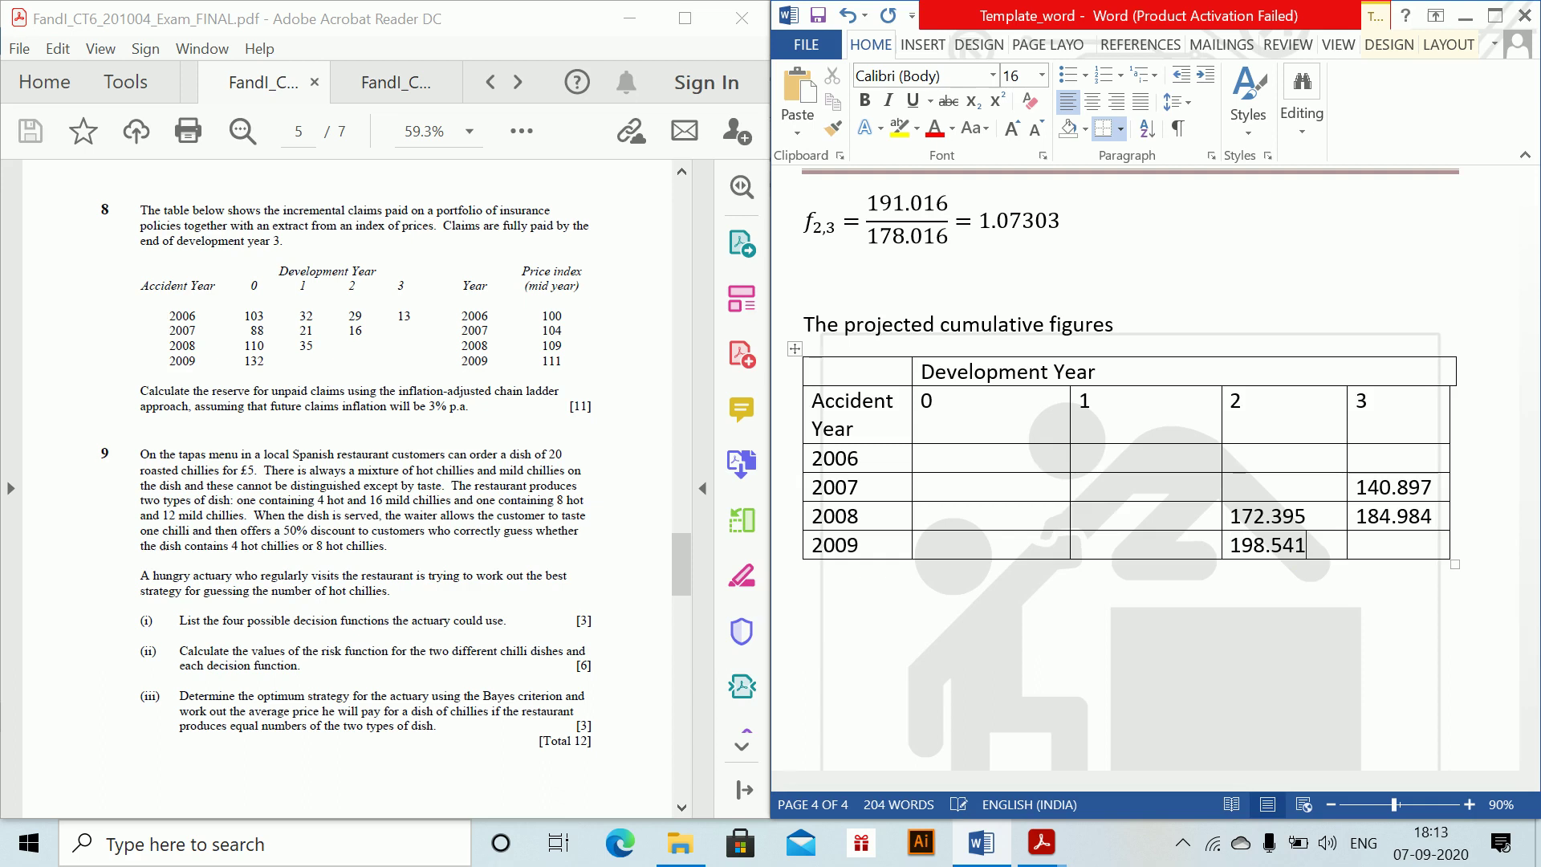
pyautogui.click(1160, 551)
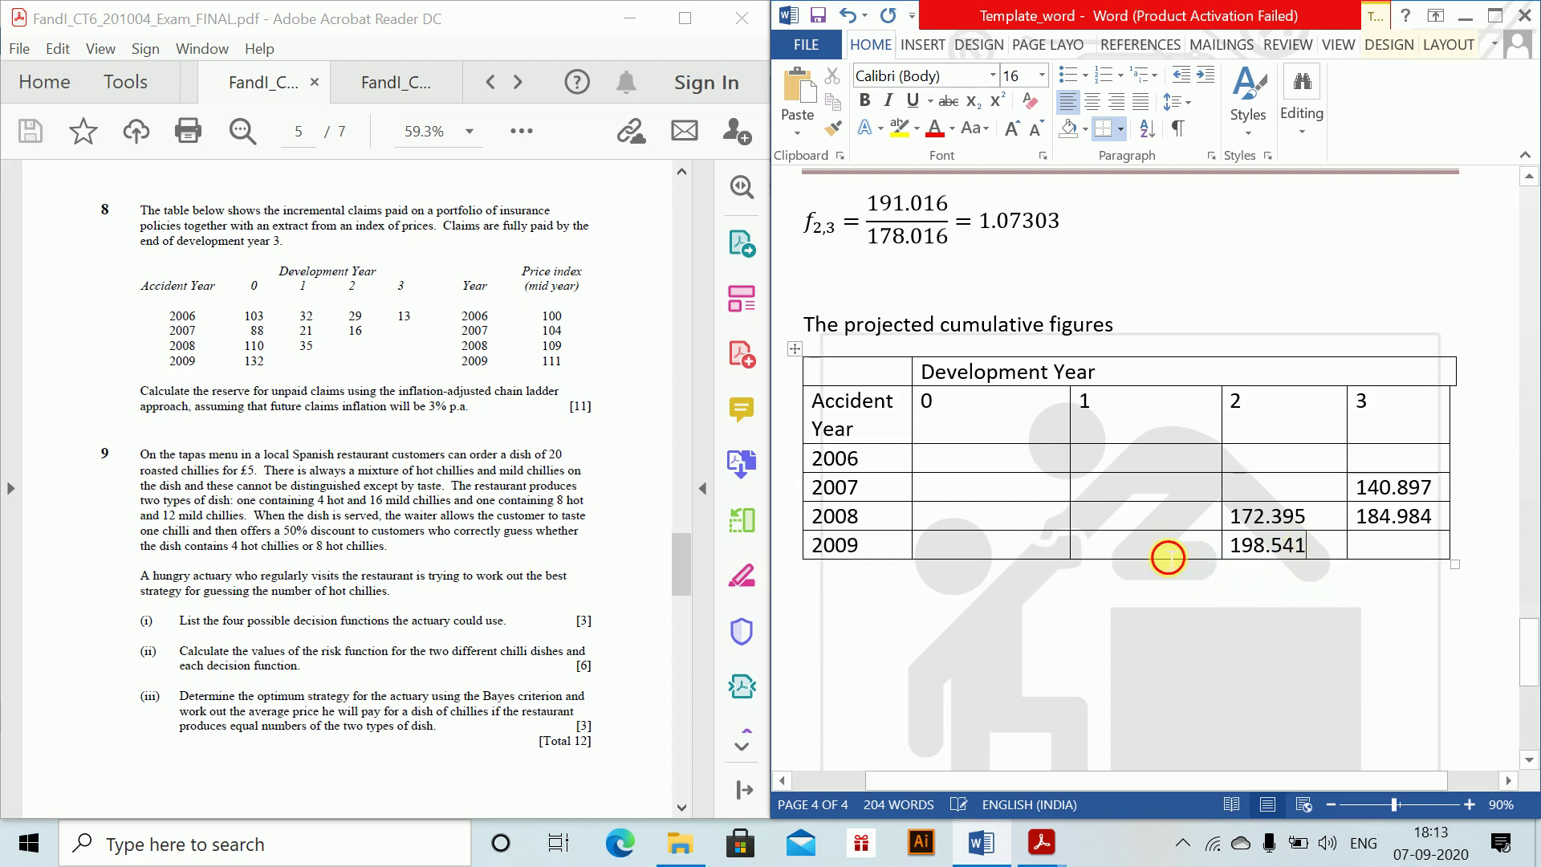
pyautogui.write('16')
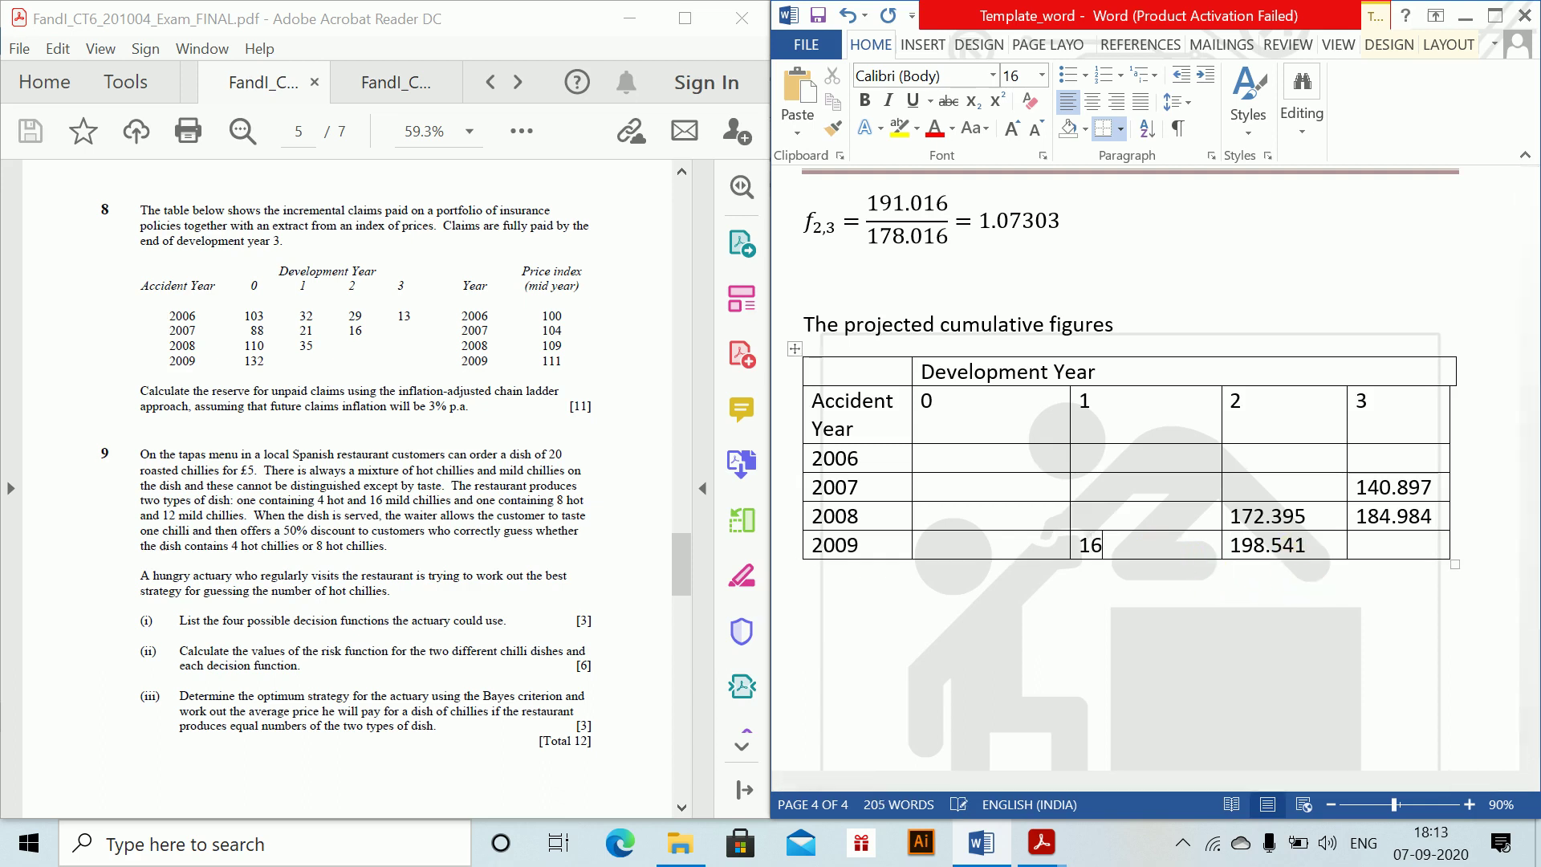
pyautogui.write('9.316')
pyautogui.click(1390, 554)
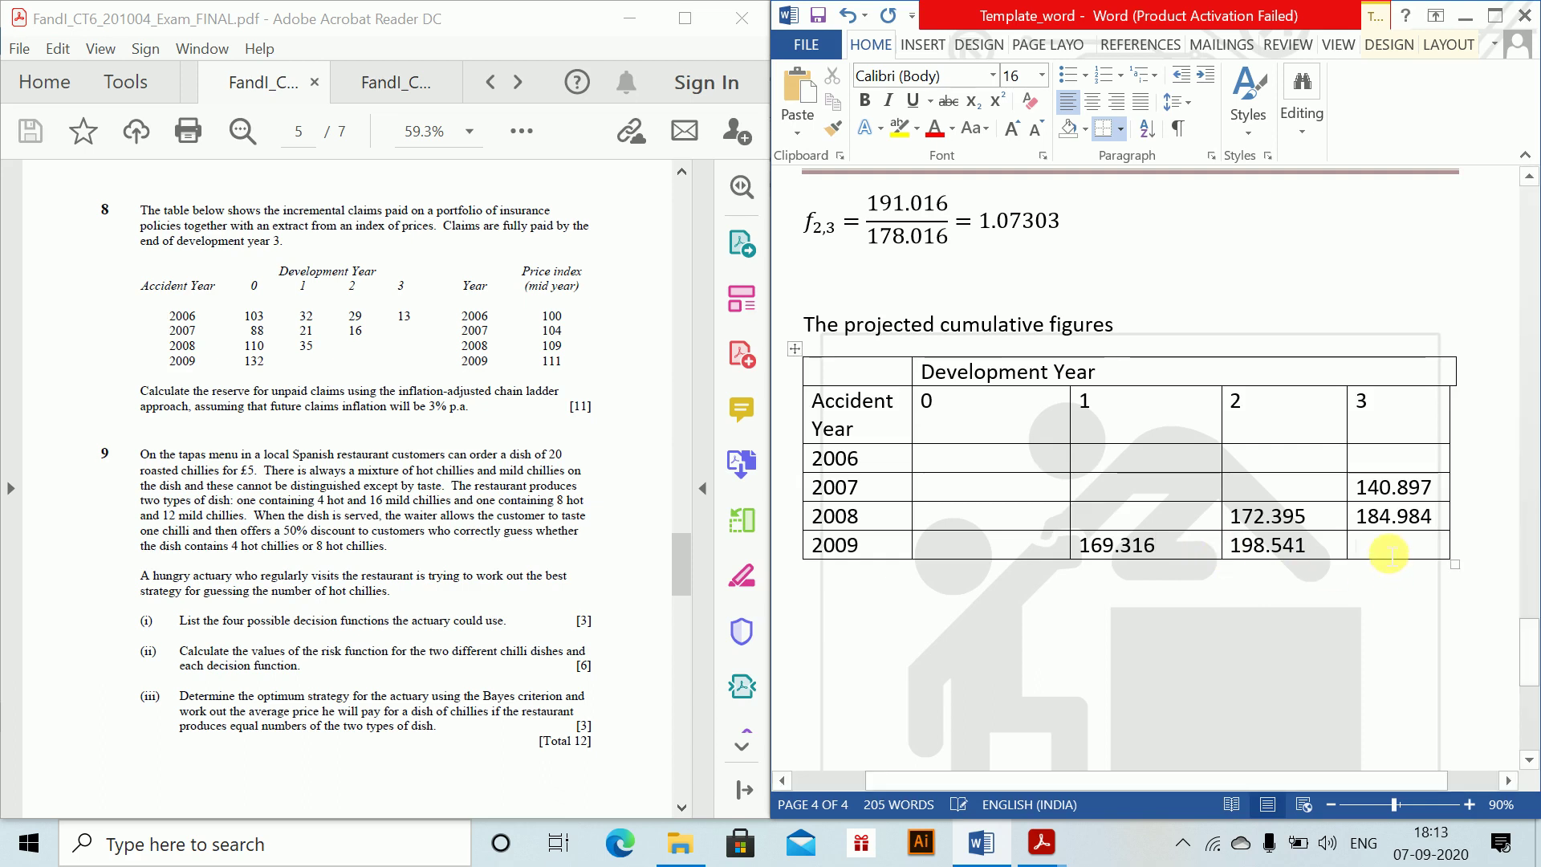
pyautogui.write('213.0')
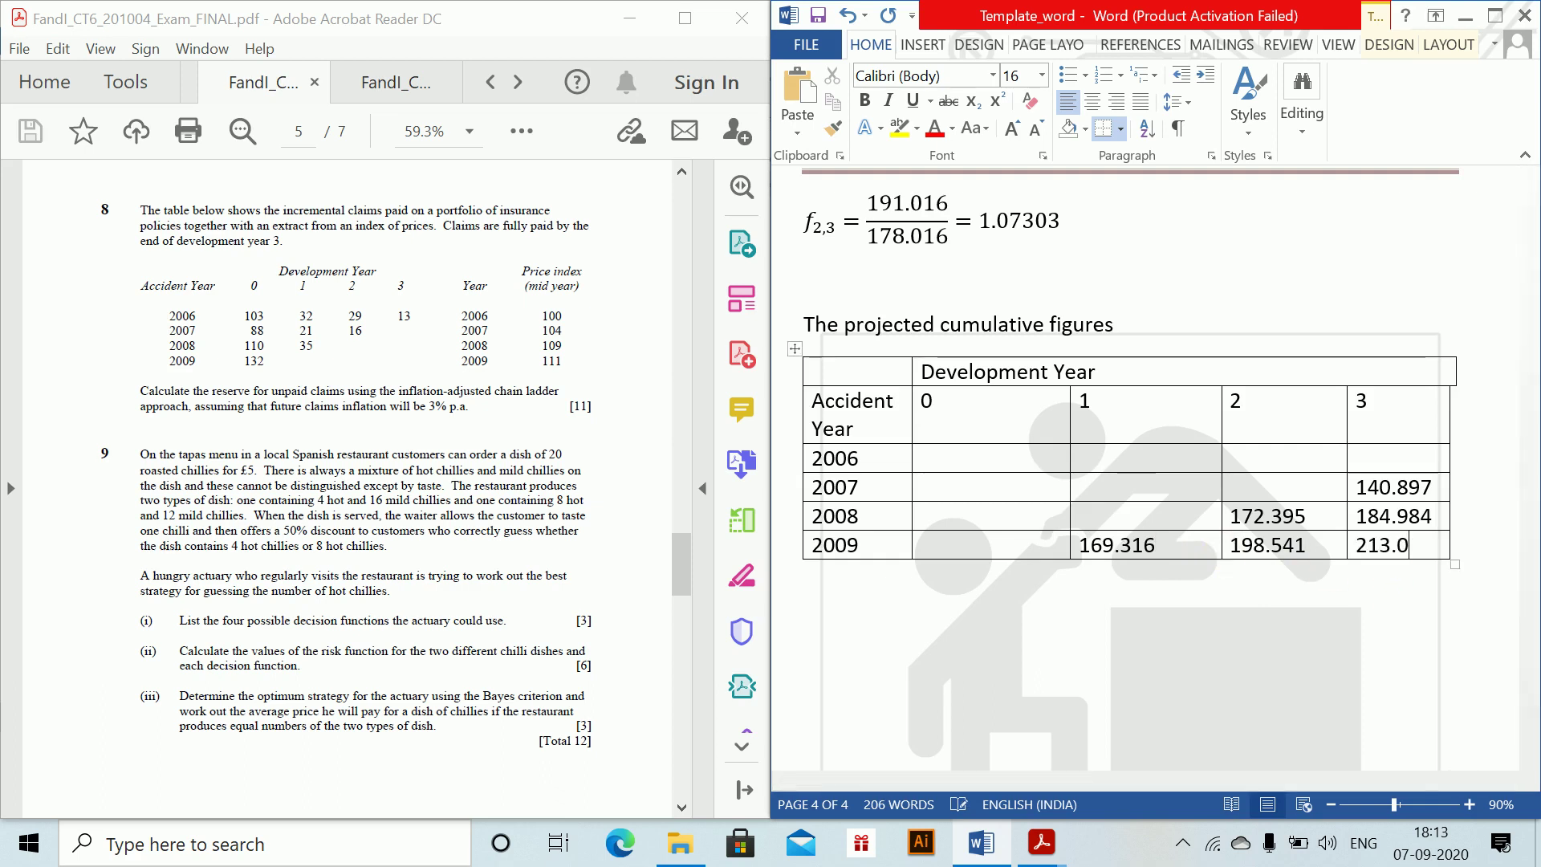
pyautogui.write('40')
# - Add the line "By subtraction, the projected figures:" below the projected cumulative table
pyautogui.click(1133, 592)
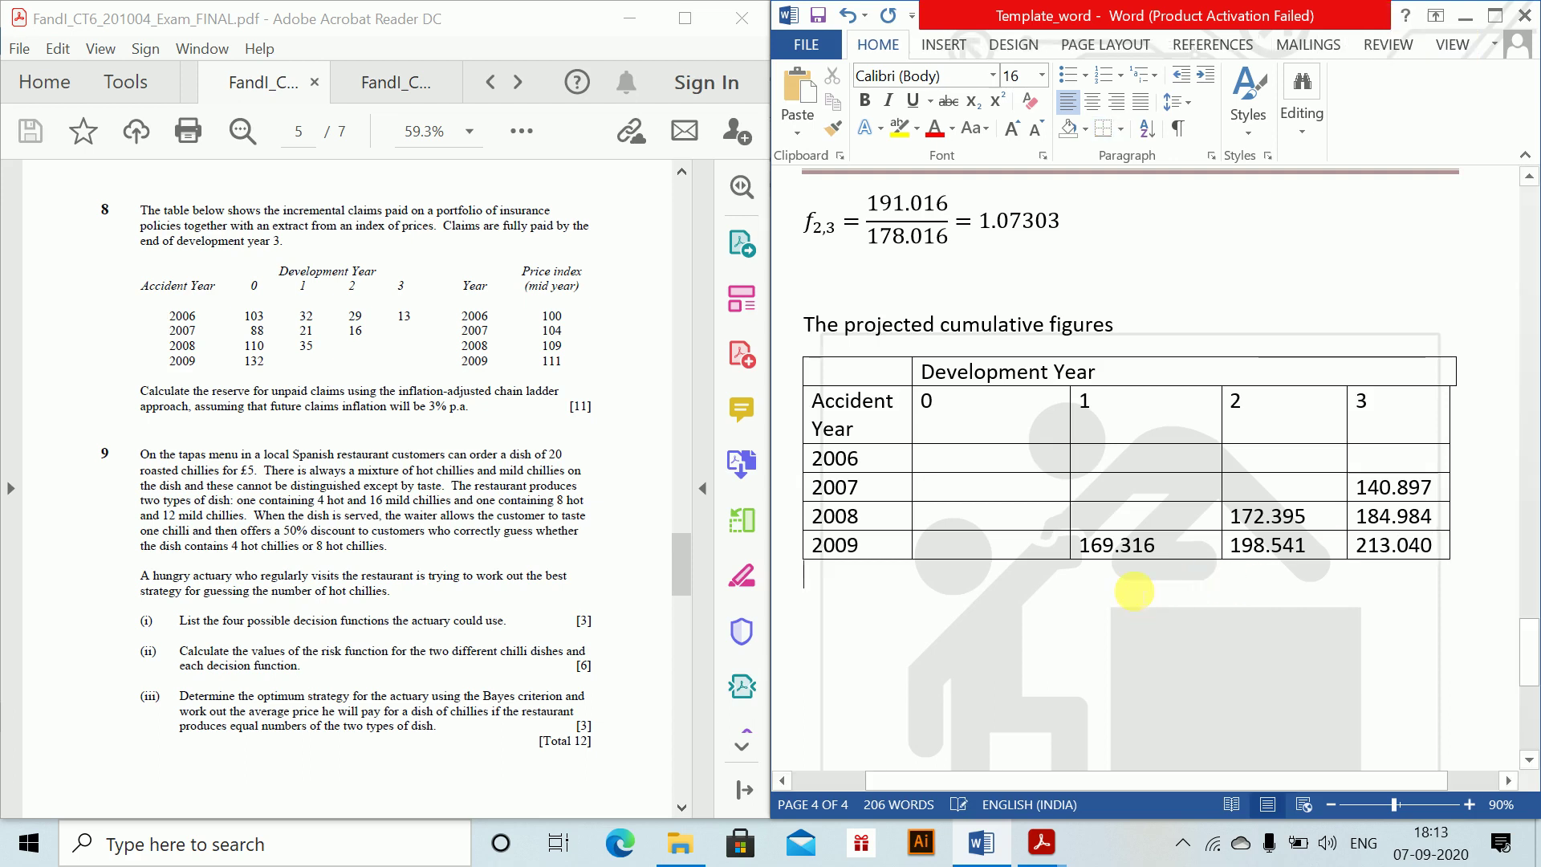
pyautogui.press('Return')
pyautogui.write('By ')
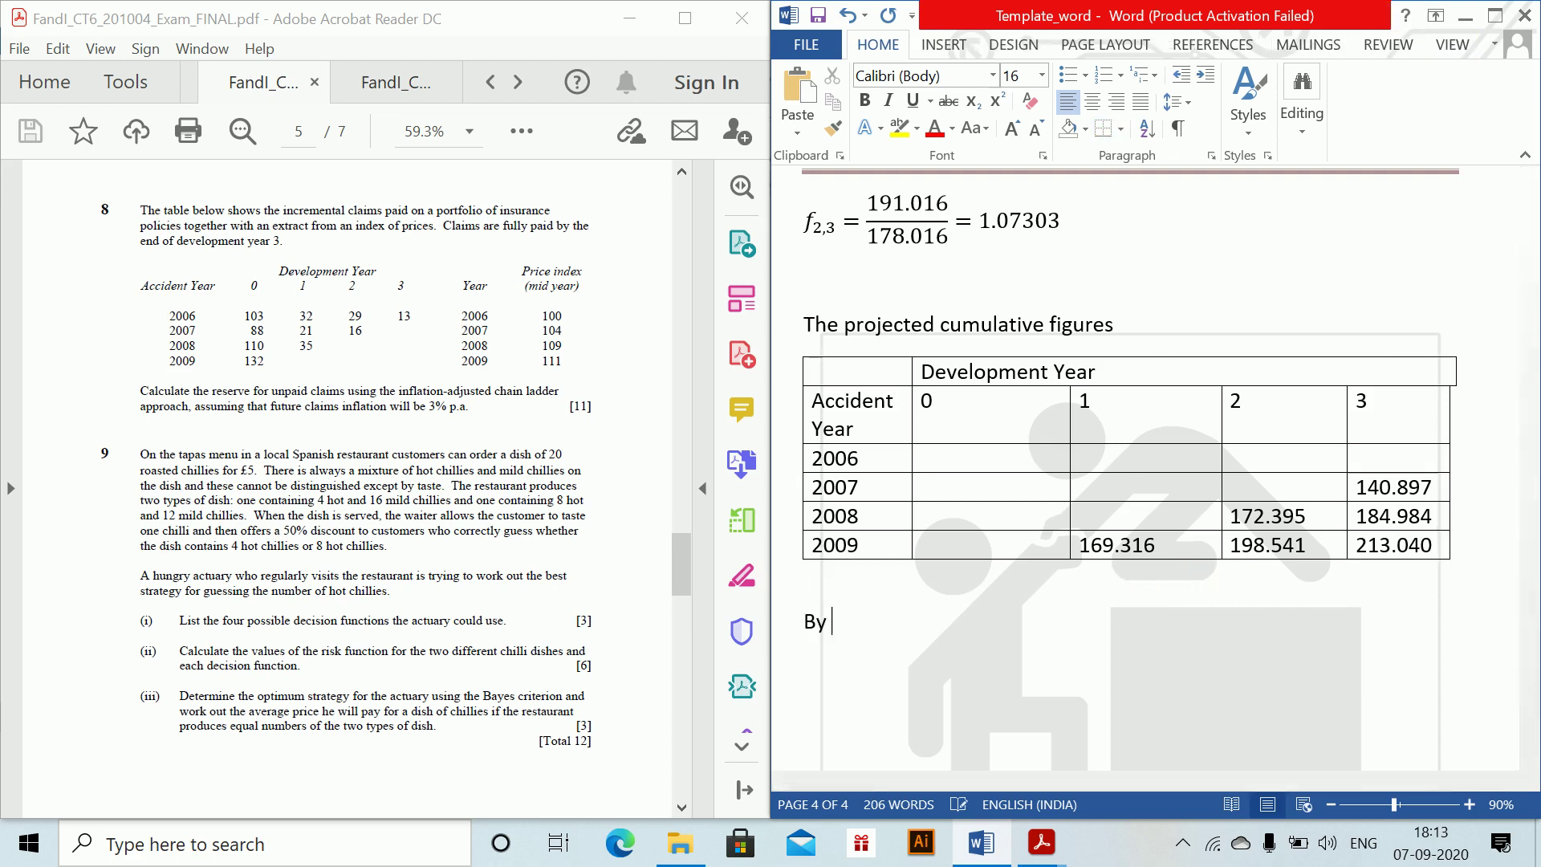
pyautogui.write('subtraction')
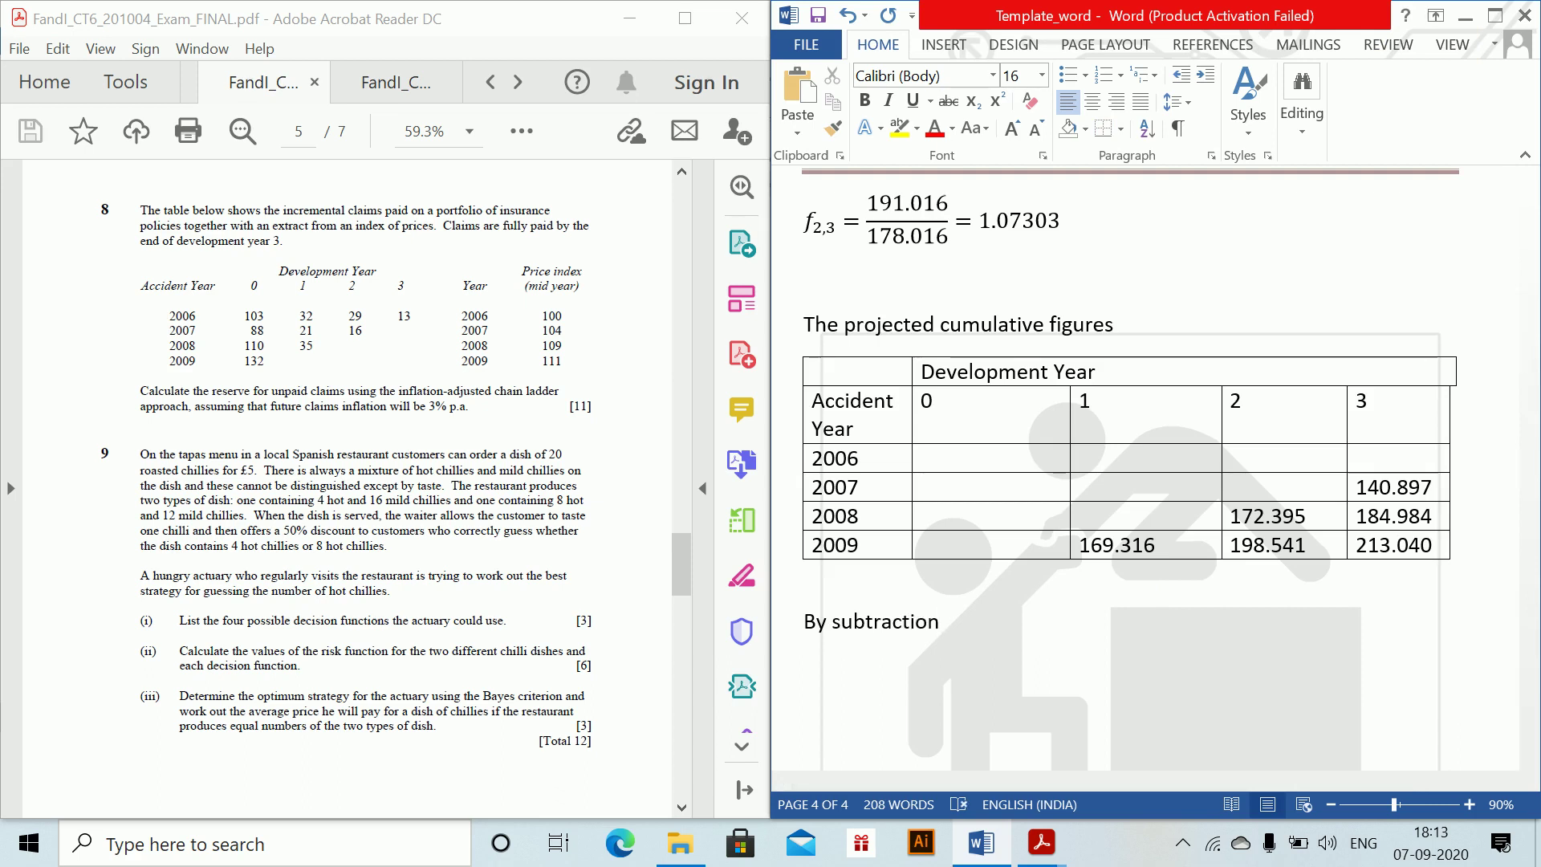
pyautogui.write('.')
pyautogui.press('BackSpace')
pyautogui.write(', the projecte ')
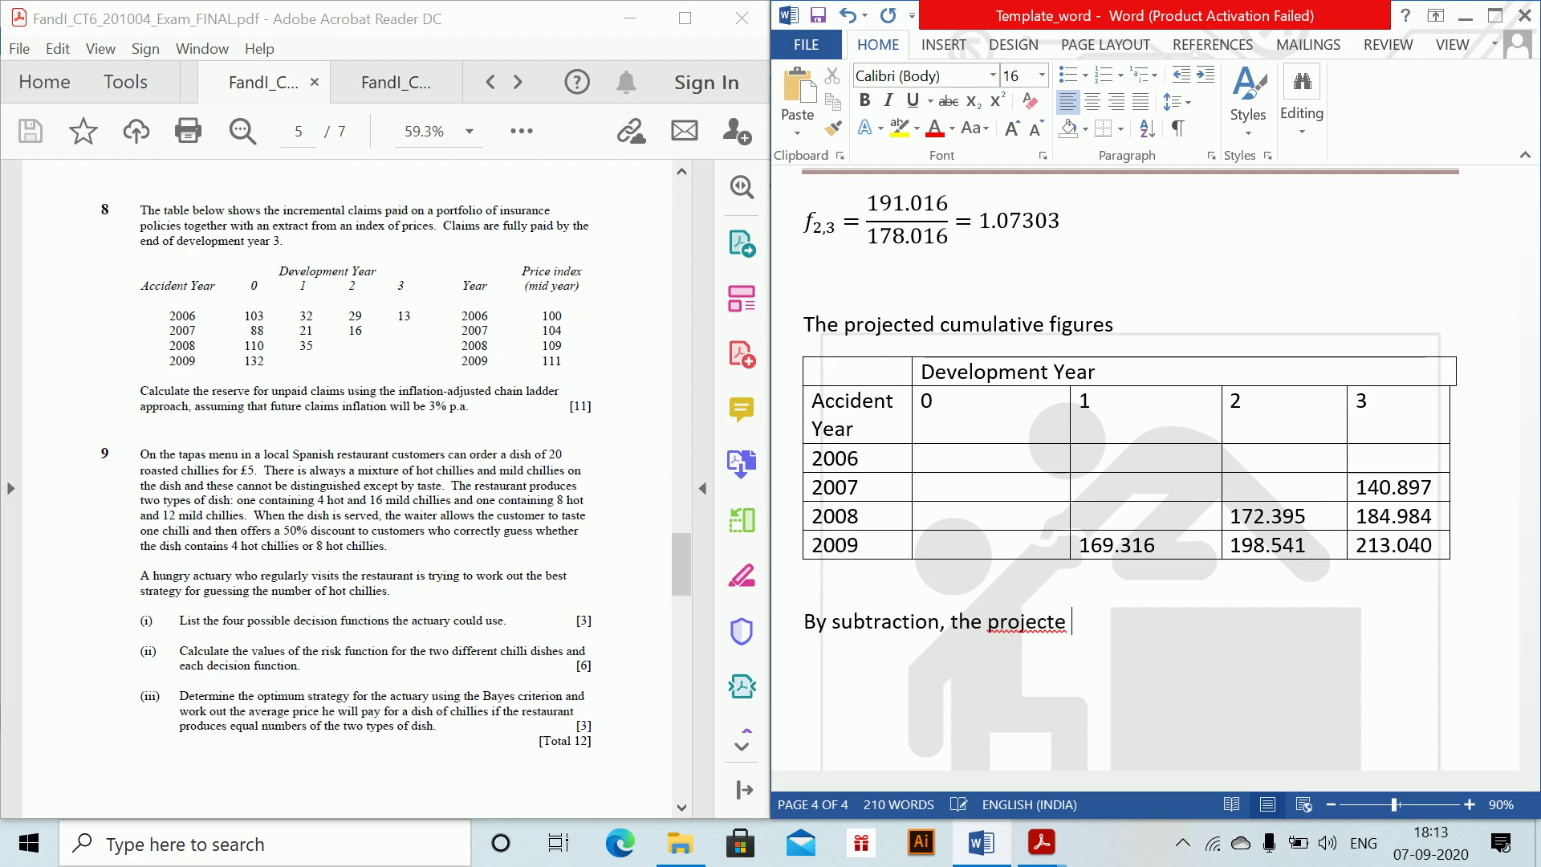
pyautogui.write('d figures:')
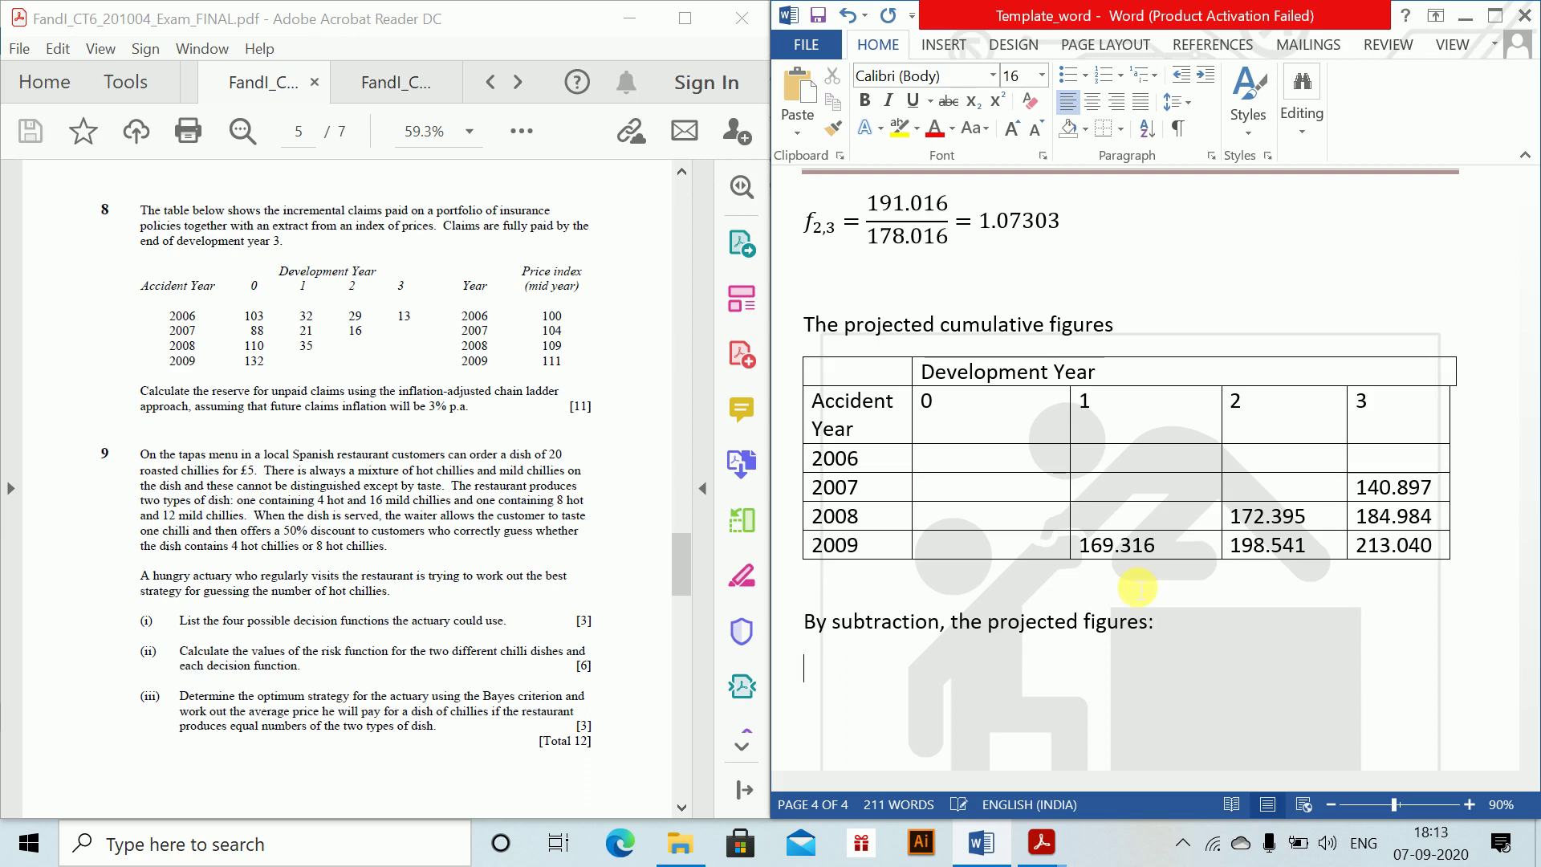
# - Copy the projected cumulative table and paste it under the "By subtraction" line
pyautogui.click(803, 354)
pyautogui.hotkey('ctrl', 'c')
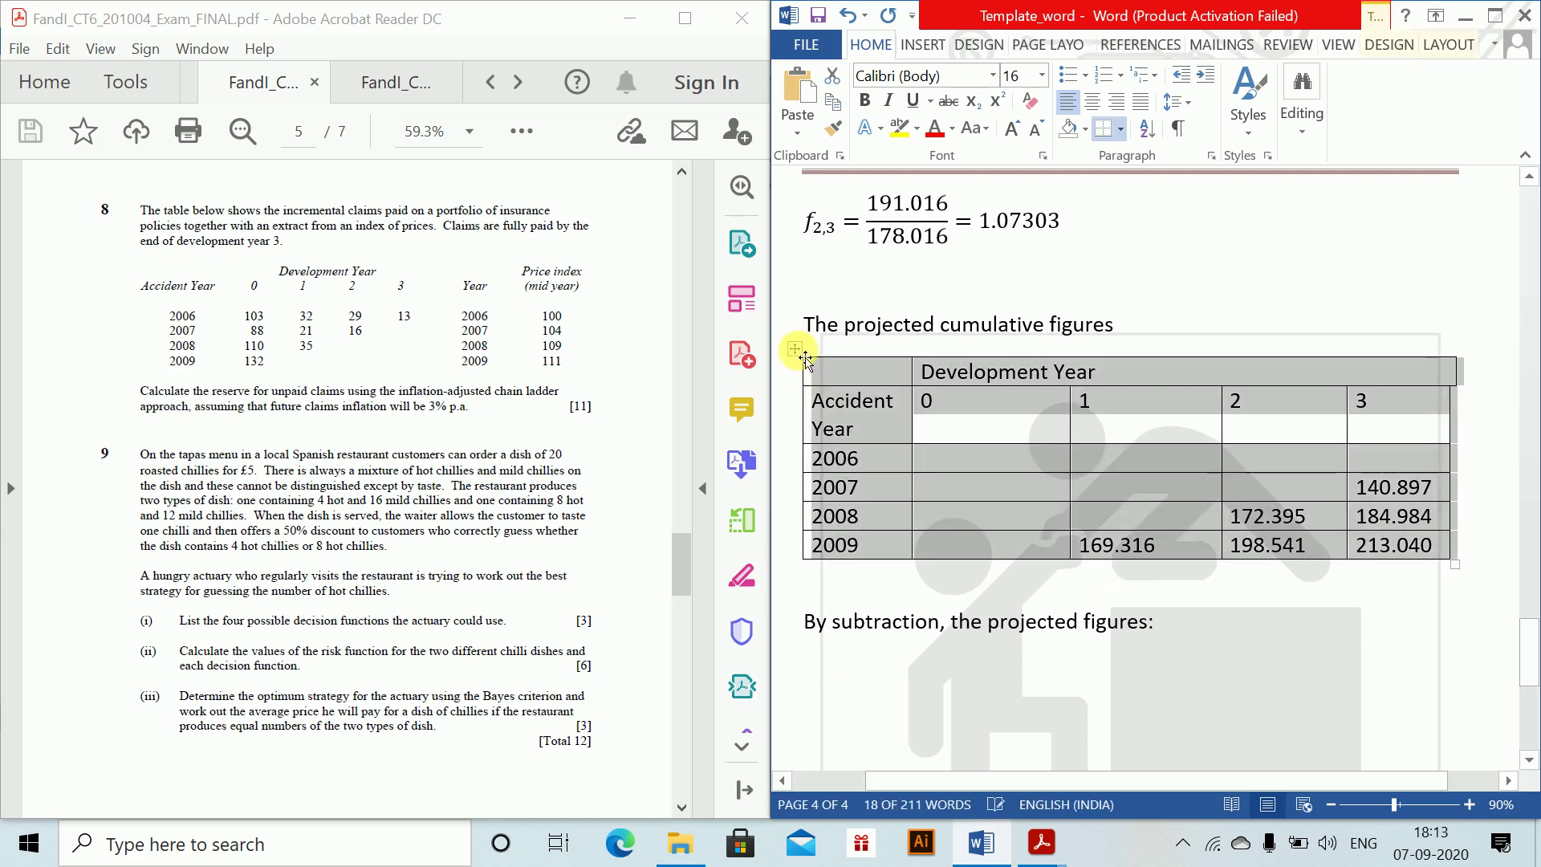
pyautogui.click(856, 688)
pyautogui.hotkey('ctrl', 'v')
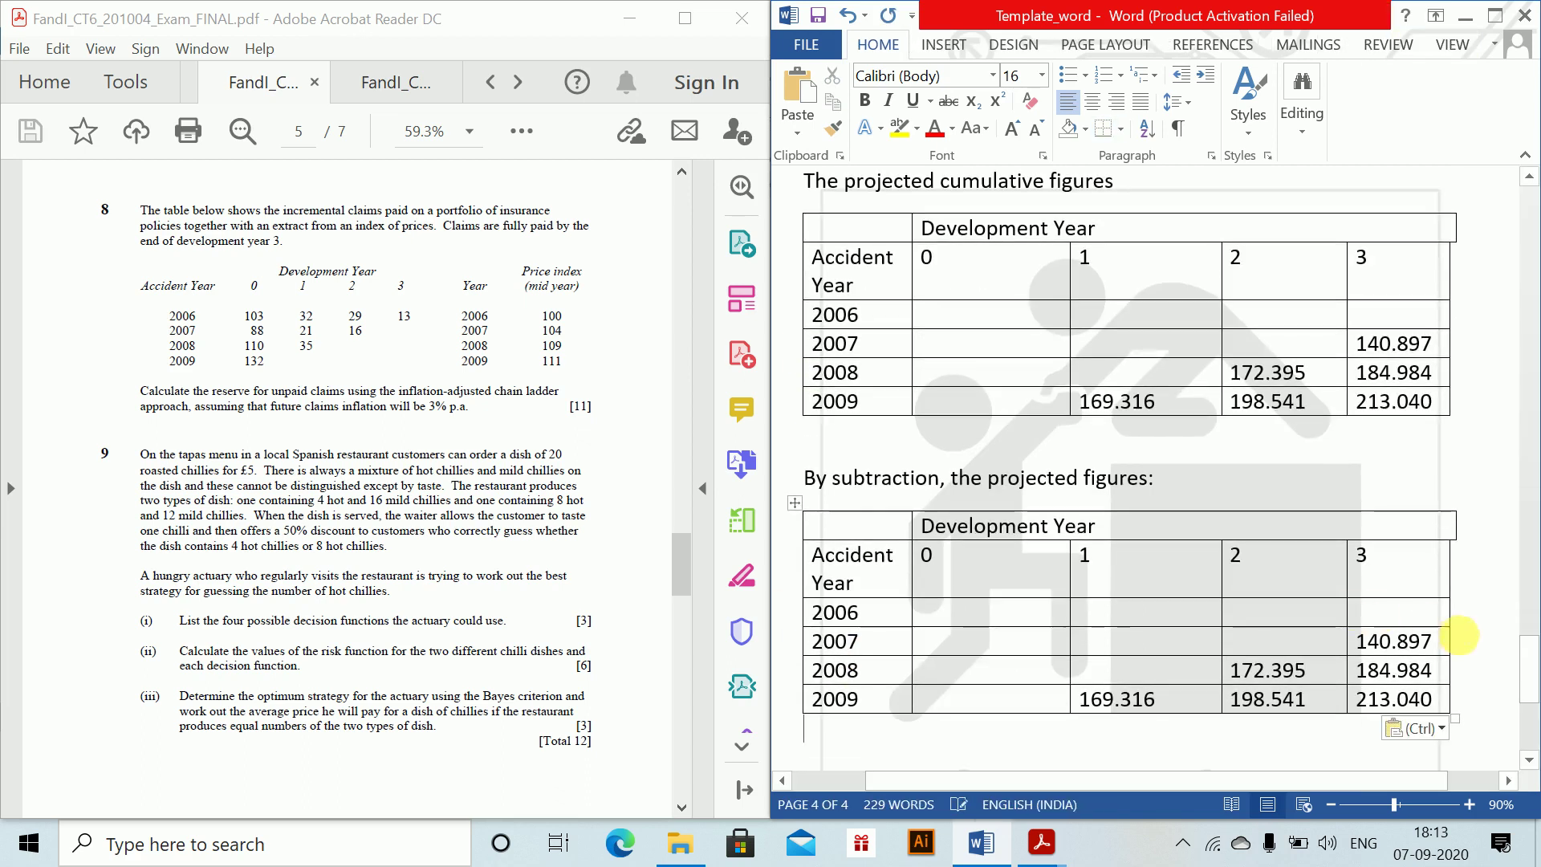
# - Set the 2007 development year 3 value in the pasted table to 9.589
pyautogui.click(1414, 643)
pyautogui.press('BackSpace')
pyautogui.press('BackSpace')
pyautogui.press('BackSpace')
pyautogui.press('BackSpace')
pyautogui.press('BackSpace')
pyautogui.press('BackSpace')
pyautogui.press('BackSpace')
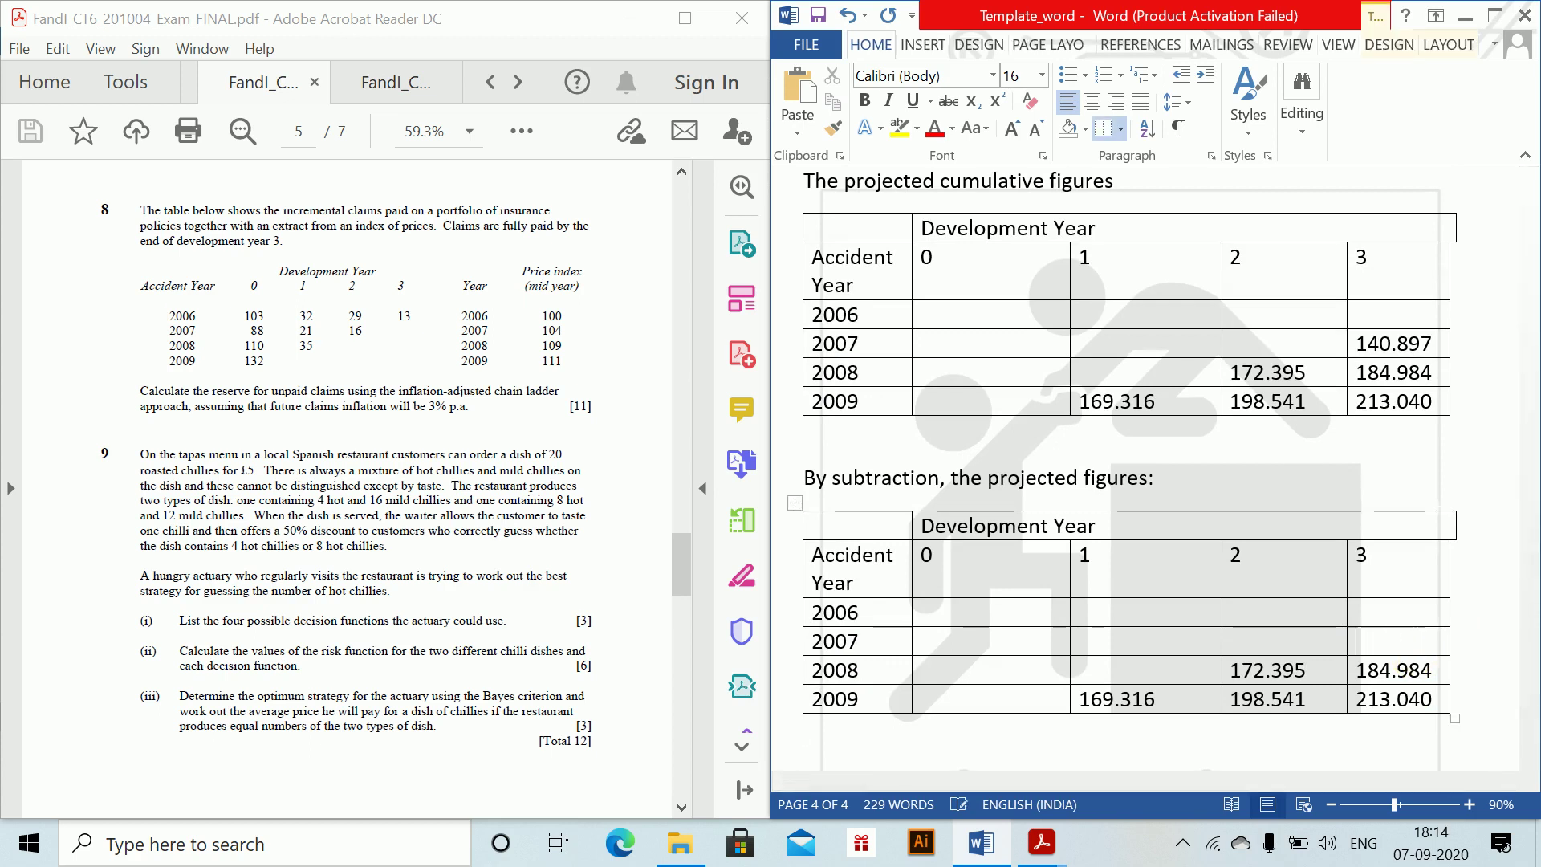
pyautogui.write('9.58')
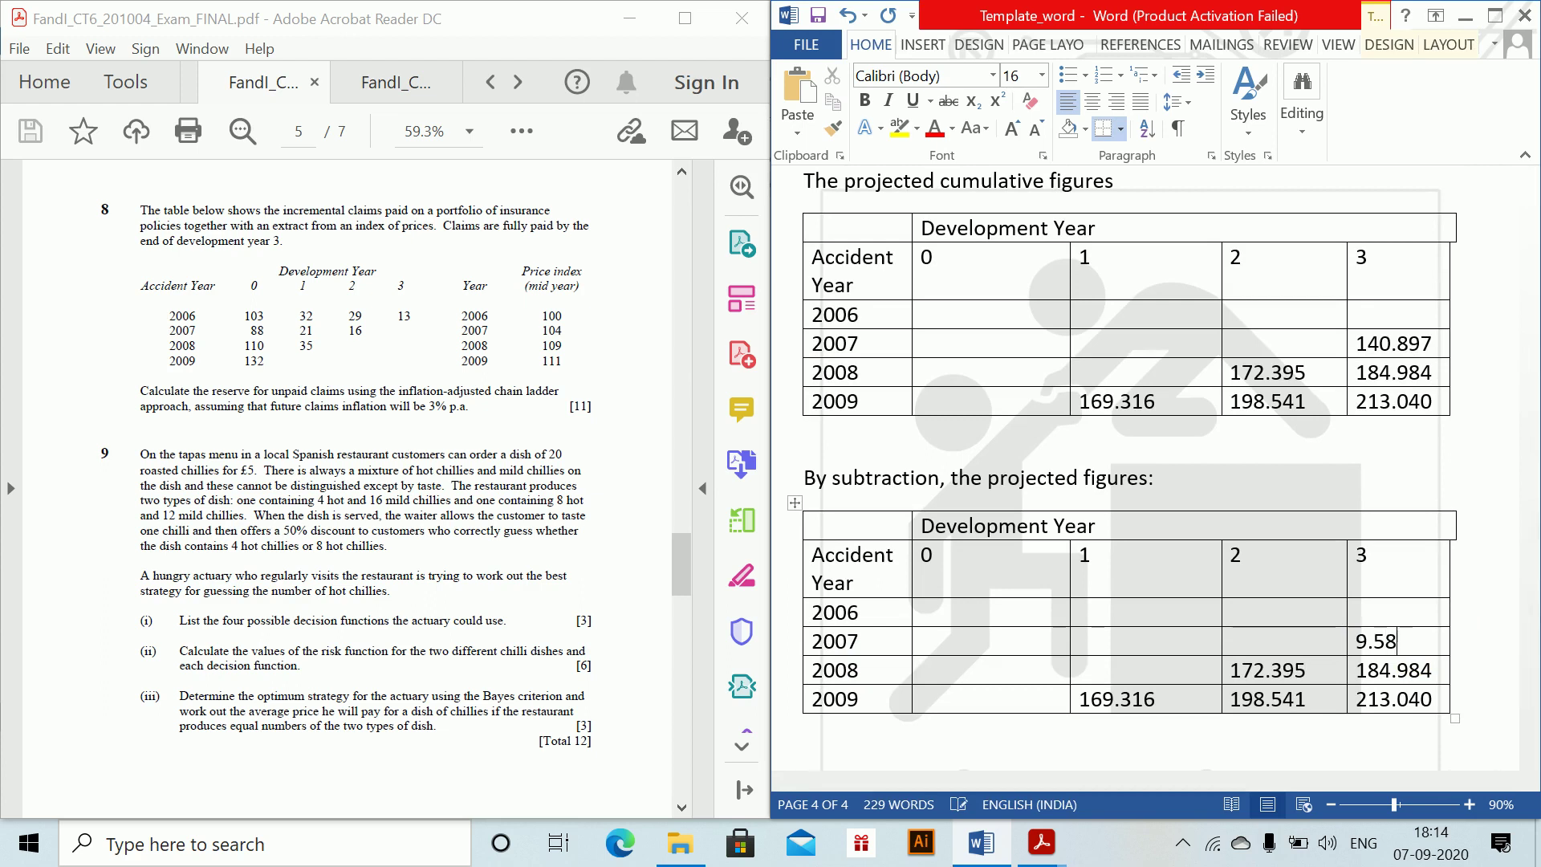
pyautogui.write('9')
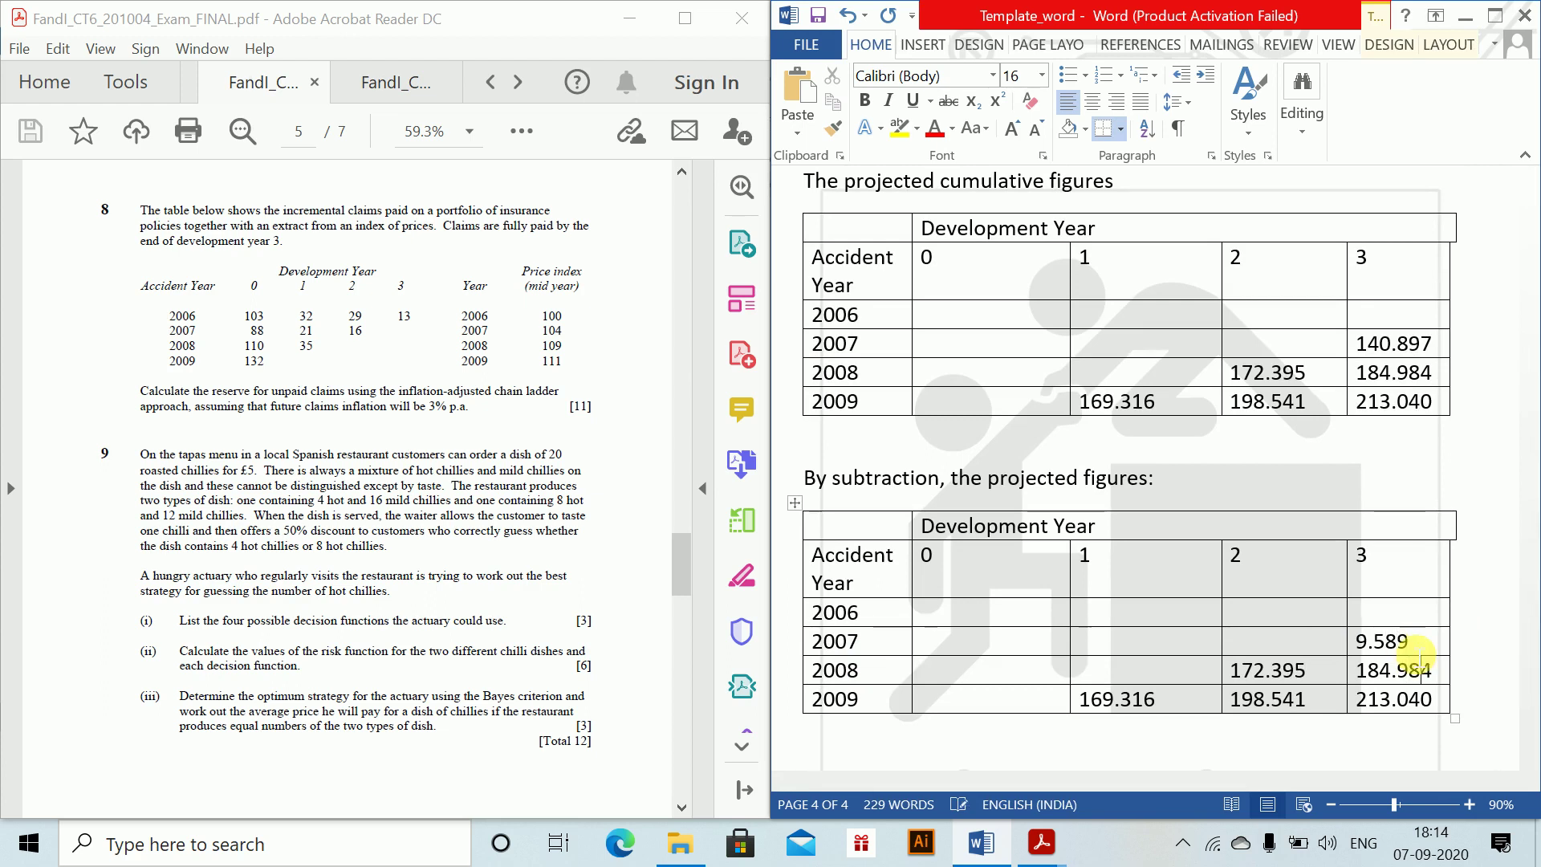
# - Set the 2008 development year 3 value in the "By subtraction" table to 12.589
pyautogui.press('BackSpace')
pyautogui.press('BackSpace')
pyautogui.press('BackSpace')
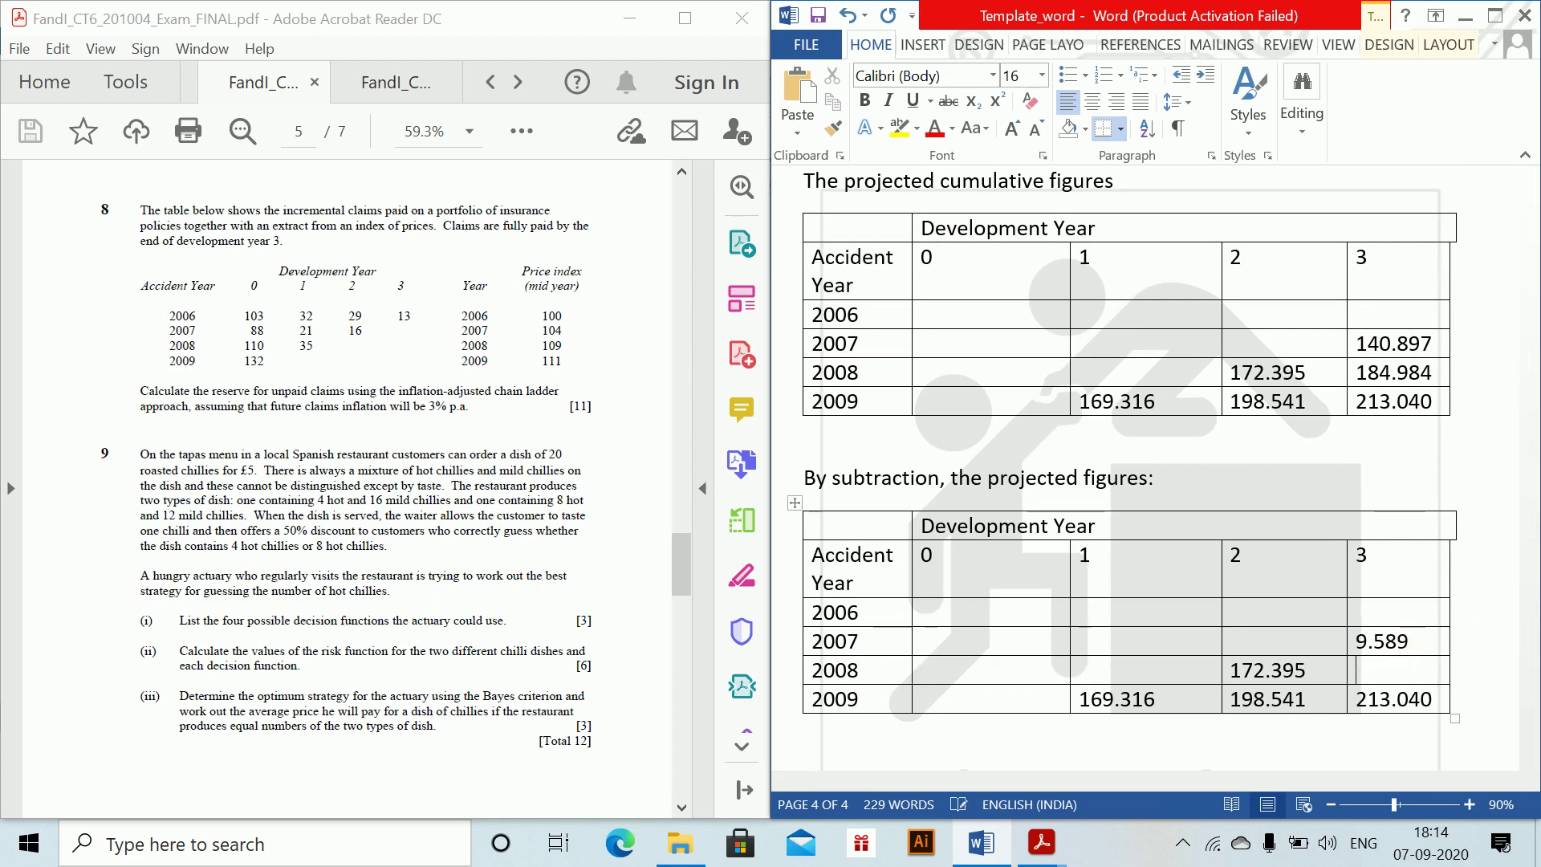
pyautogui.write('12.589')
# - Set the 2009 development year 3 value in the "By subtraction" table to 14.499
pyautogui.press('Down')
pyautogui.press('BackSpace')
pyautogui.press('BackSpace')
pyautogui.press('BackSpace')
pyautogui.press('BackSpace')
pyautogui.press('BackSpace')
pyautogui.press('BackSpace')
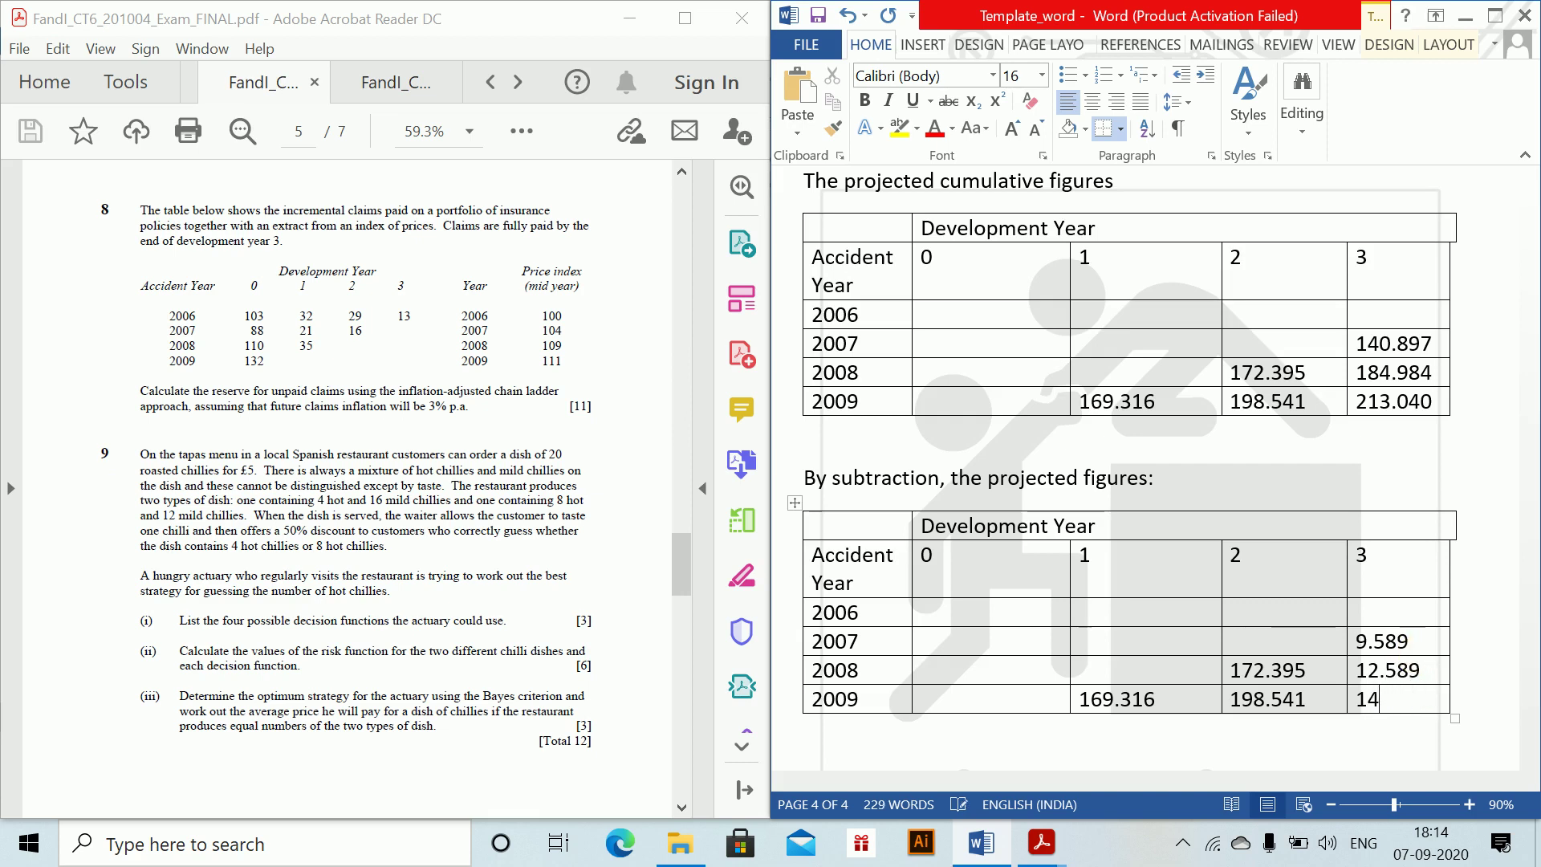
pyautogui.write('14.499')
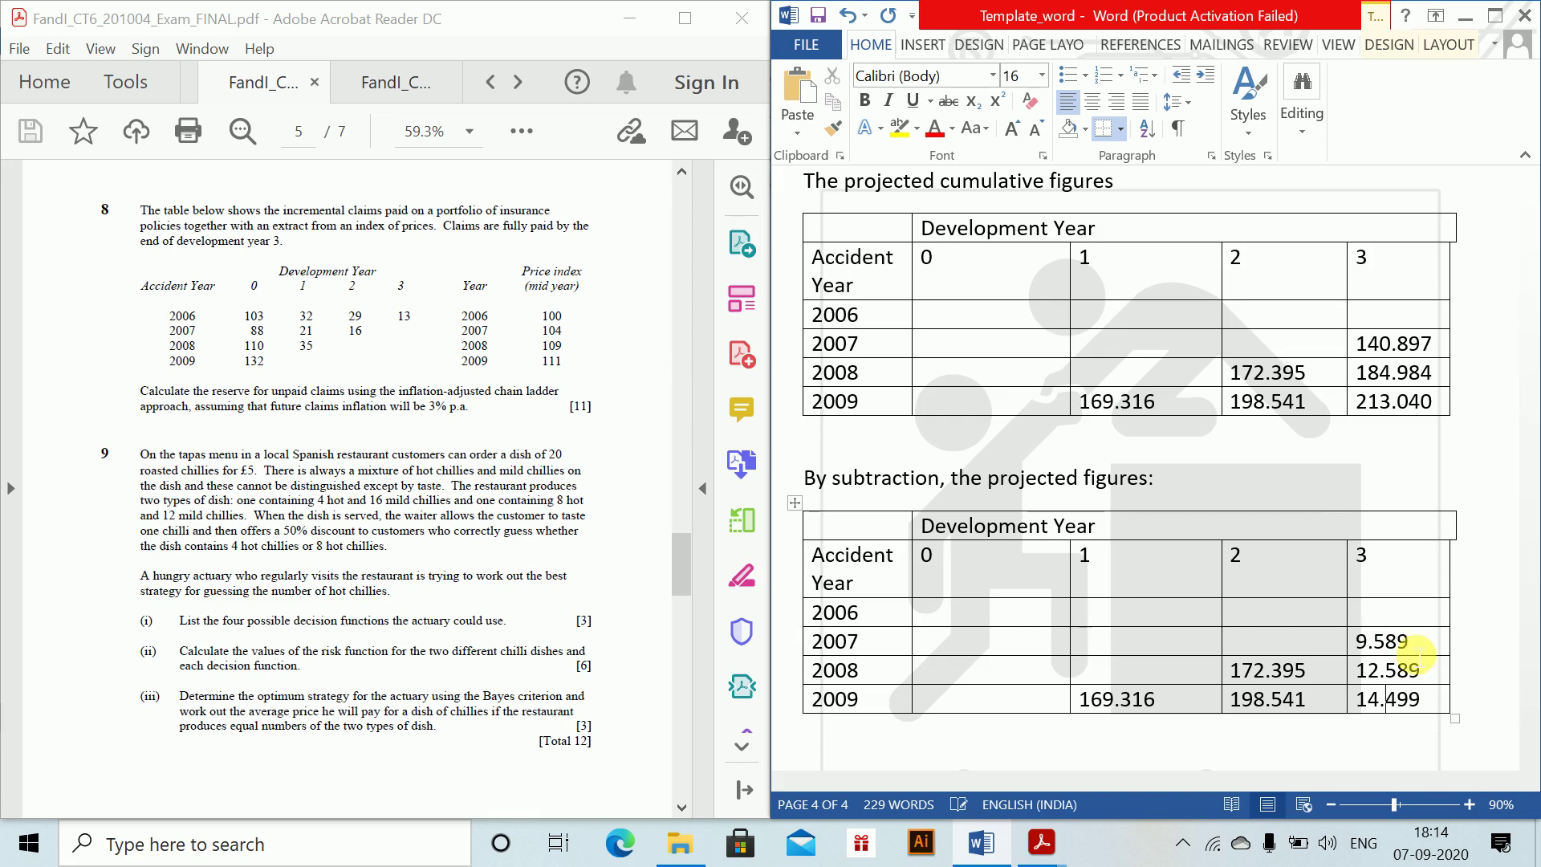
# - Set the 2008 development year 2 value in the "By subtraction" table to 25.376
pyautogui.click(1308, 670)
pyautogui.press('BackSpace')
pyautogui.press('BackSpace')
pyautogui.press('BackSpace')
pyautogui.press('BackSpace')
pyautogui.press('BackSpace')
pyautogui.press('BackSpace')
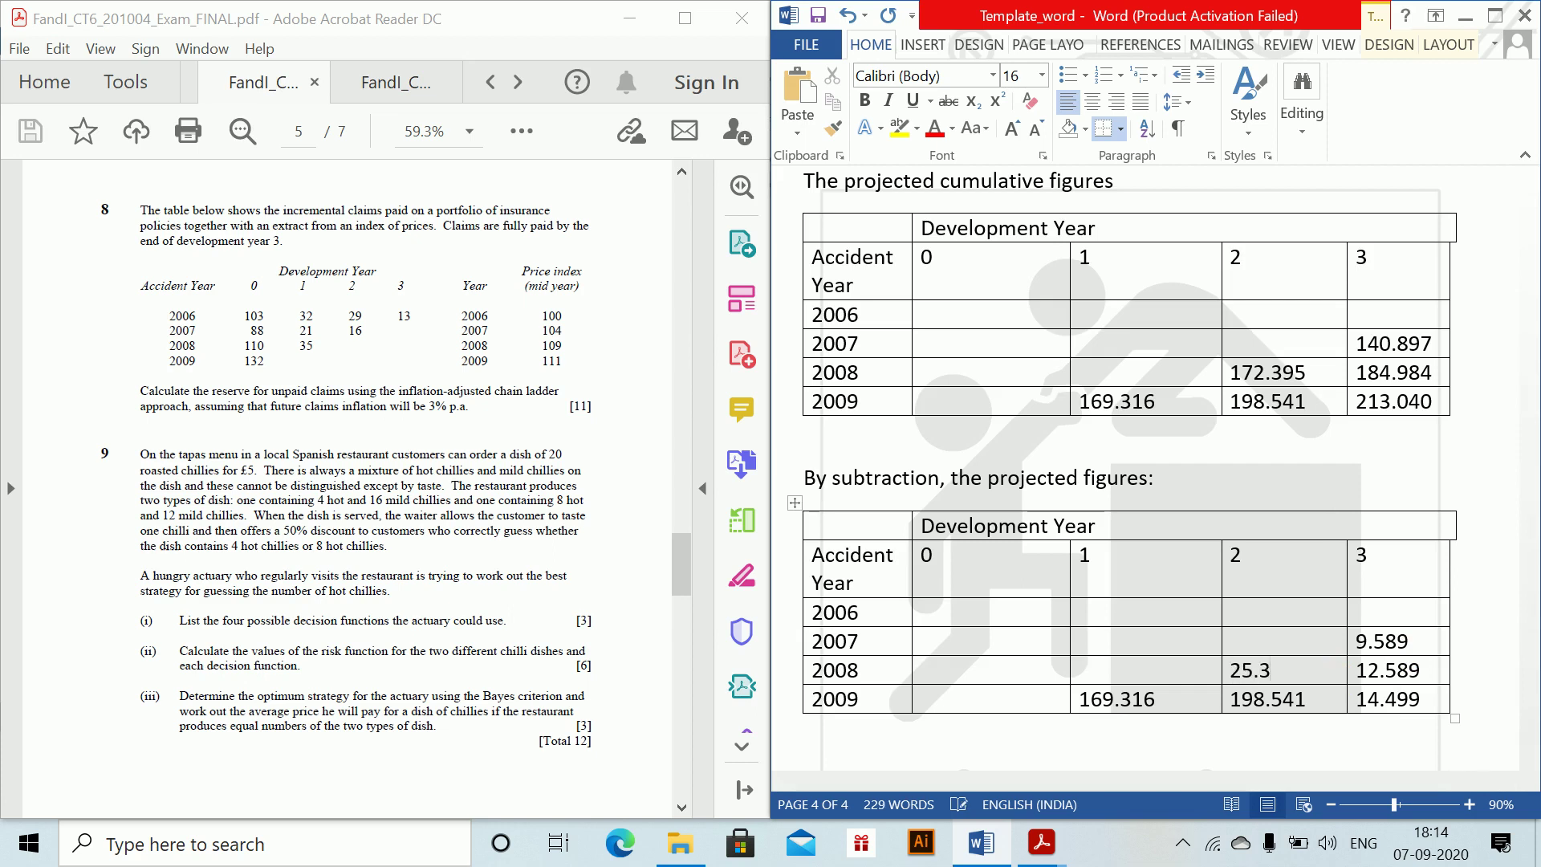
pyautogui.write('25.376')
# - Set the 2009 development year 2 value in the "By subtraction" table to 129.225
pyautogui.press('BackSpace')
pyautogui.press('BackSpace')
pyautogui.press('BackSpace')
pyautogui.press('BackSpace')
pyautogui.press('BackSpace')
pyautogui.press('BackSpace')
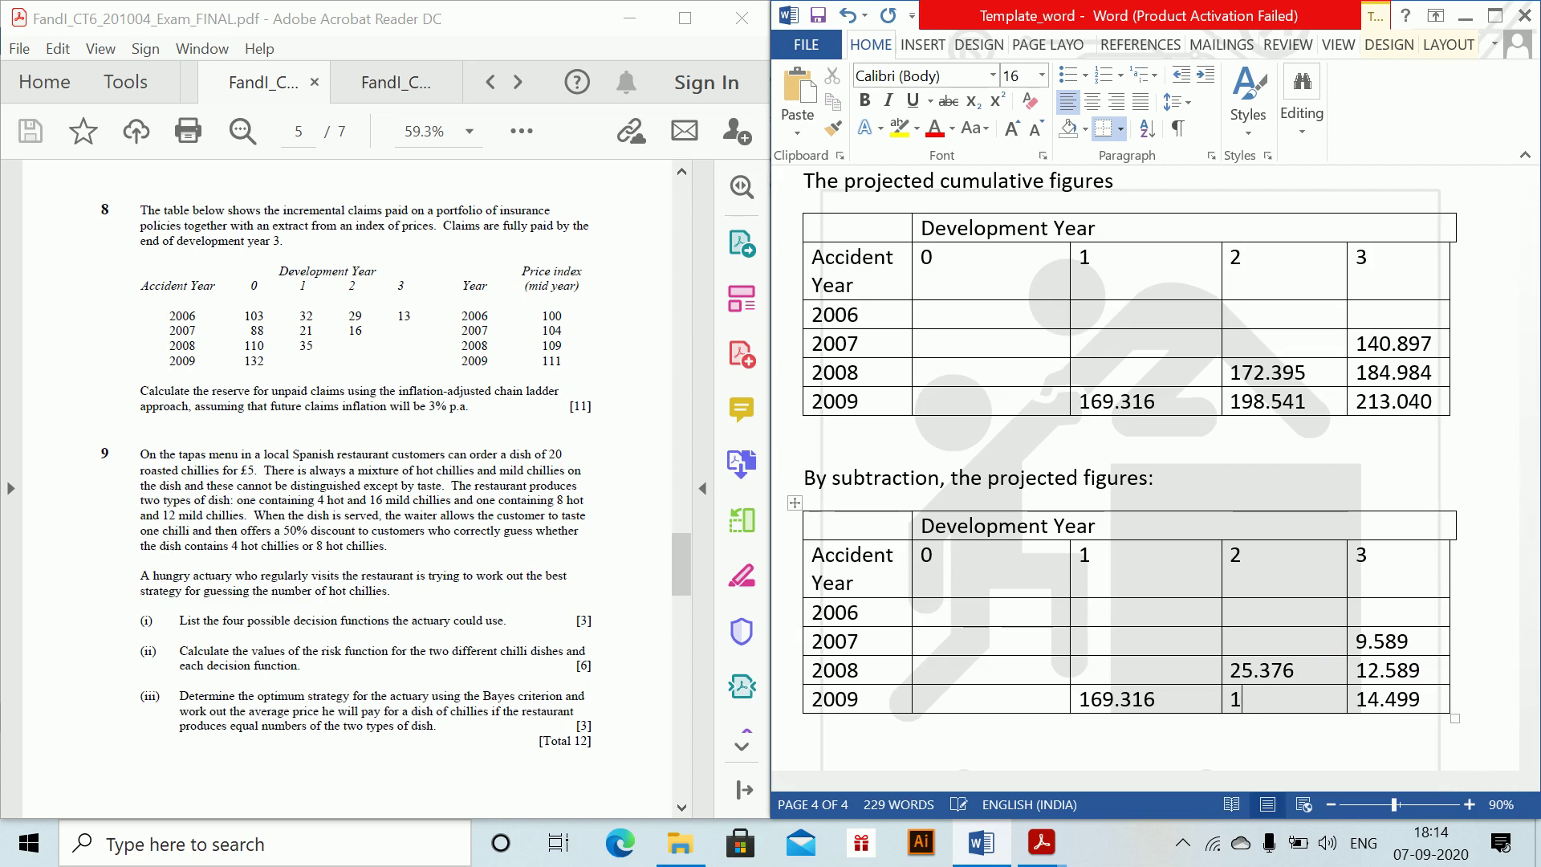
pyautogui.write('.225')
# - Set the 2009 development year 1 value in the "By subtraction" table to 37.316
pyautogui.click(1189, 711)
pyautogui.press('BackSpace')
pyautogui.press('BackSpace')
pyautogui.press('BackSpace')
pyautogui.press('BackSpace')
pyautogui.press('BackSpace')
pyautogui.press('BackSpace')
pyautogui.press('BackSpace')
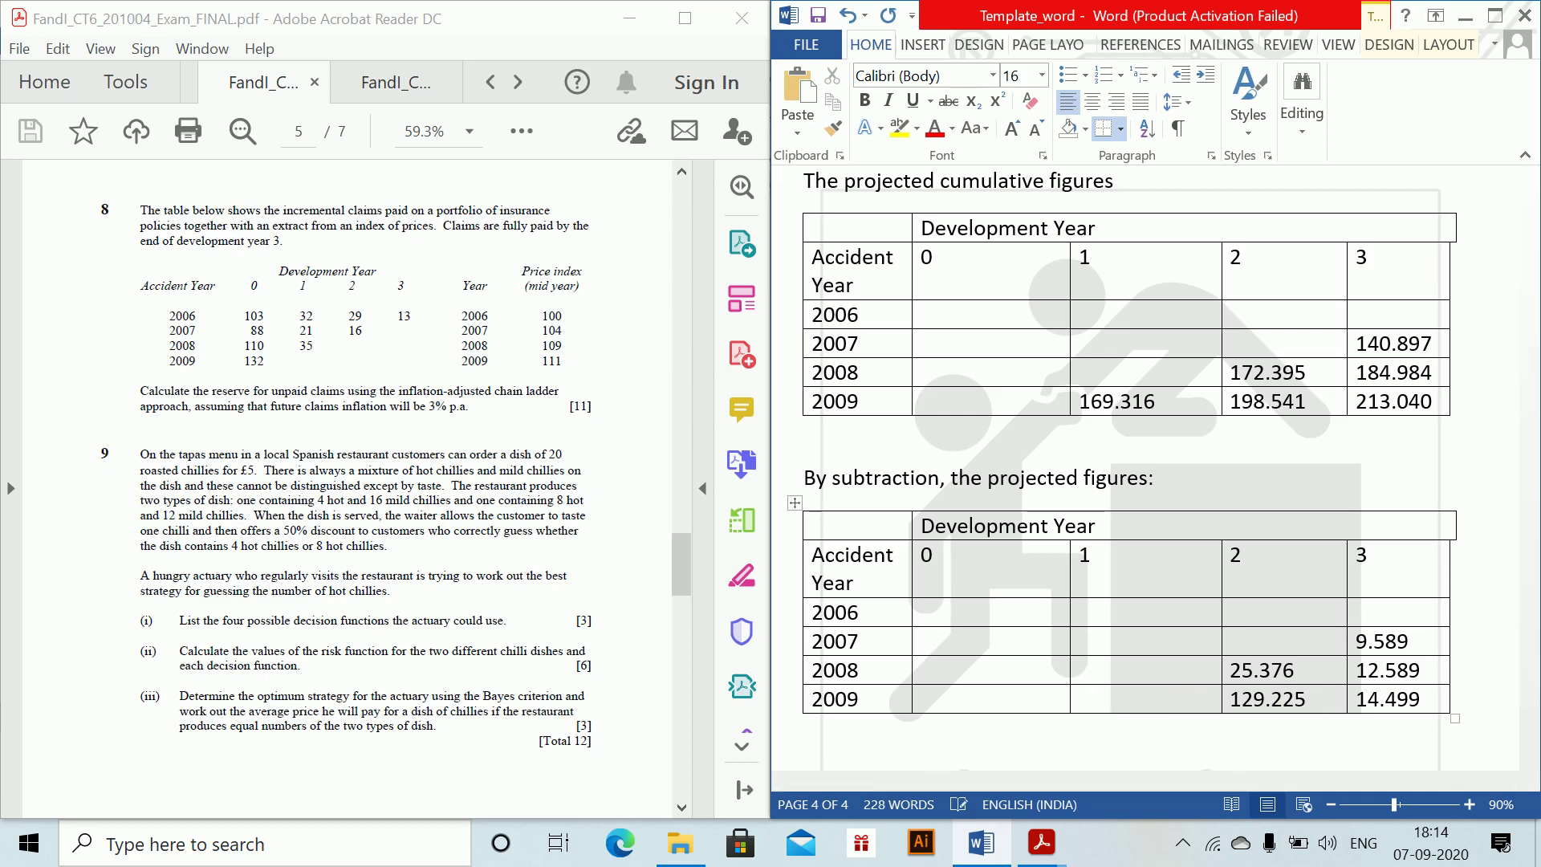
pyautogui.write('37.316')
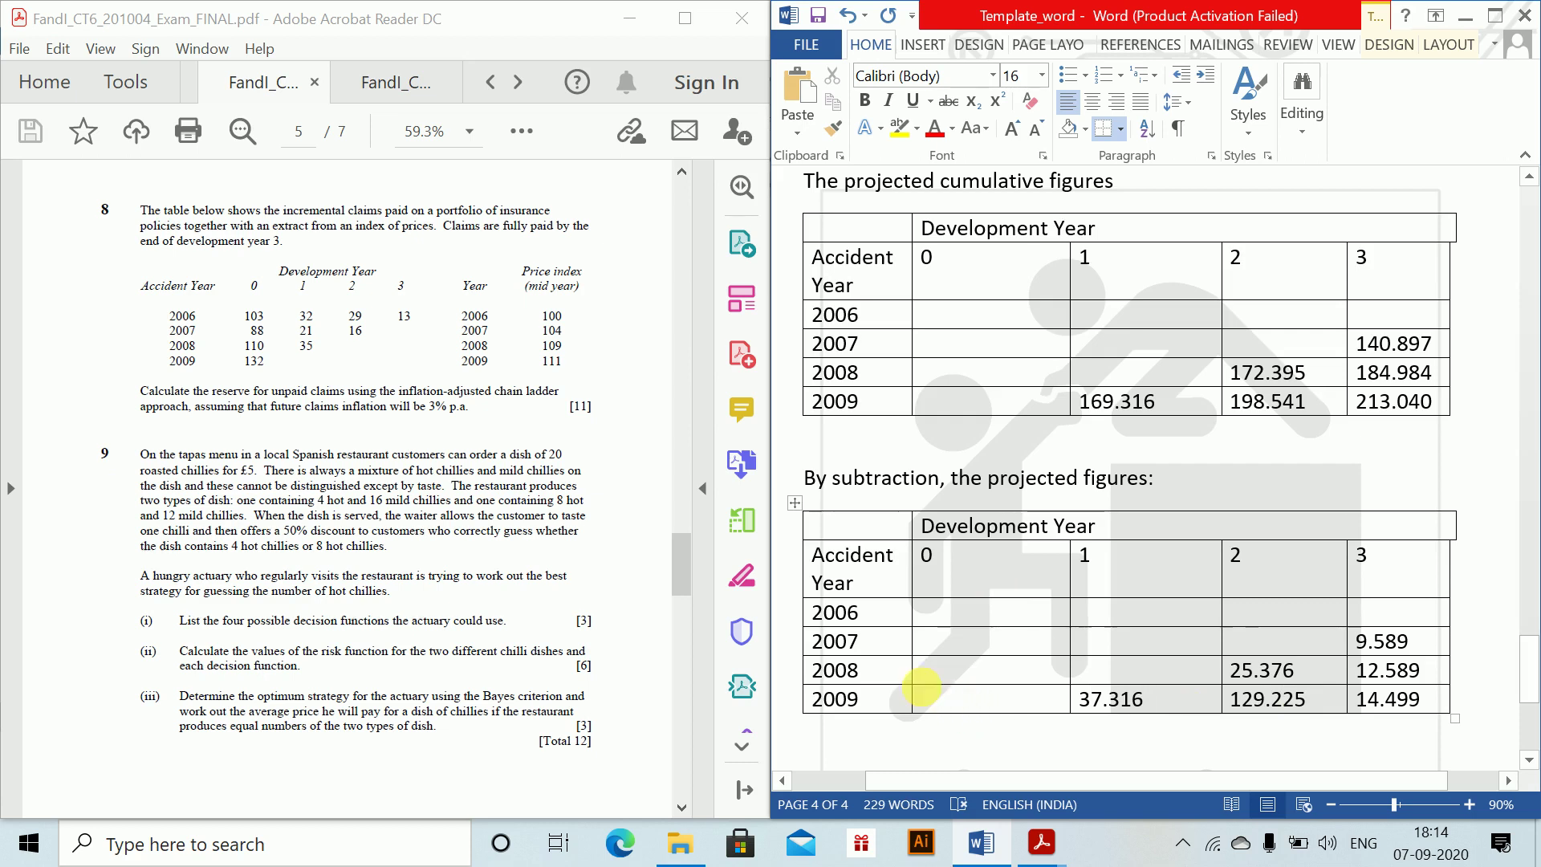
# - Add the line "The projected figures adjusred for inflation is:" below the "By subtraction" table
pyautogui.click(871, 737)
pyautogui.press('Return')
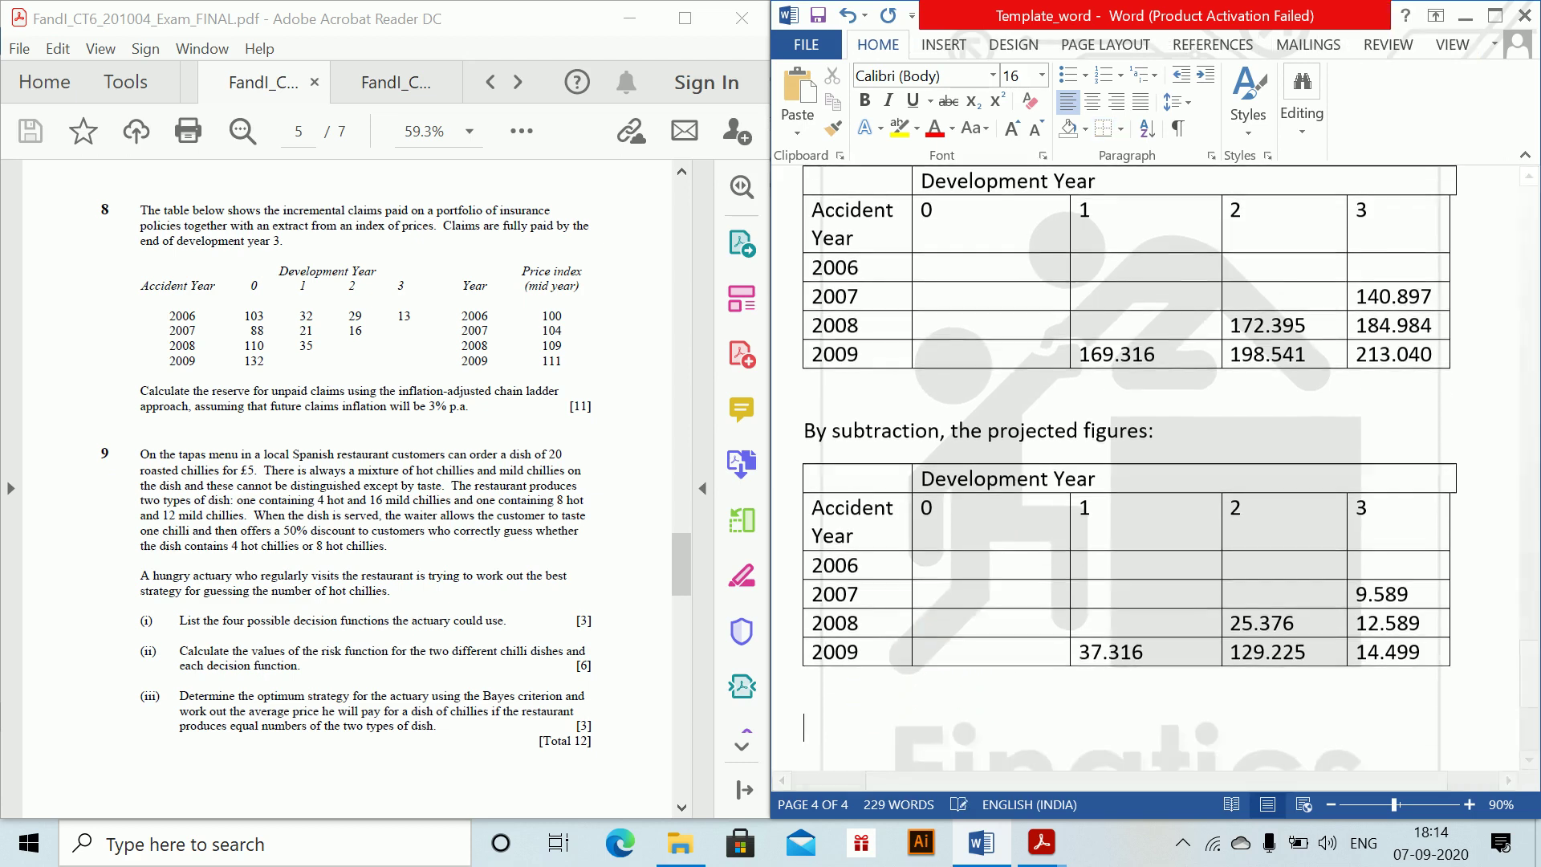
pyautogui.write('The proh')
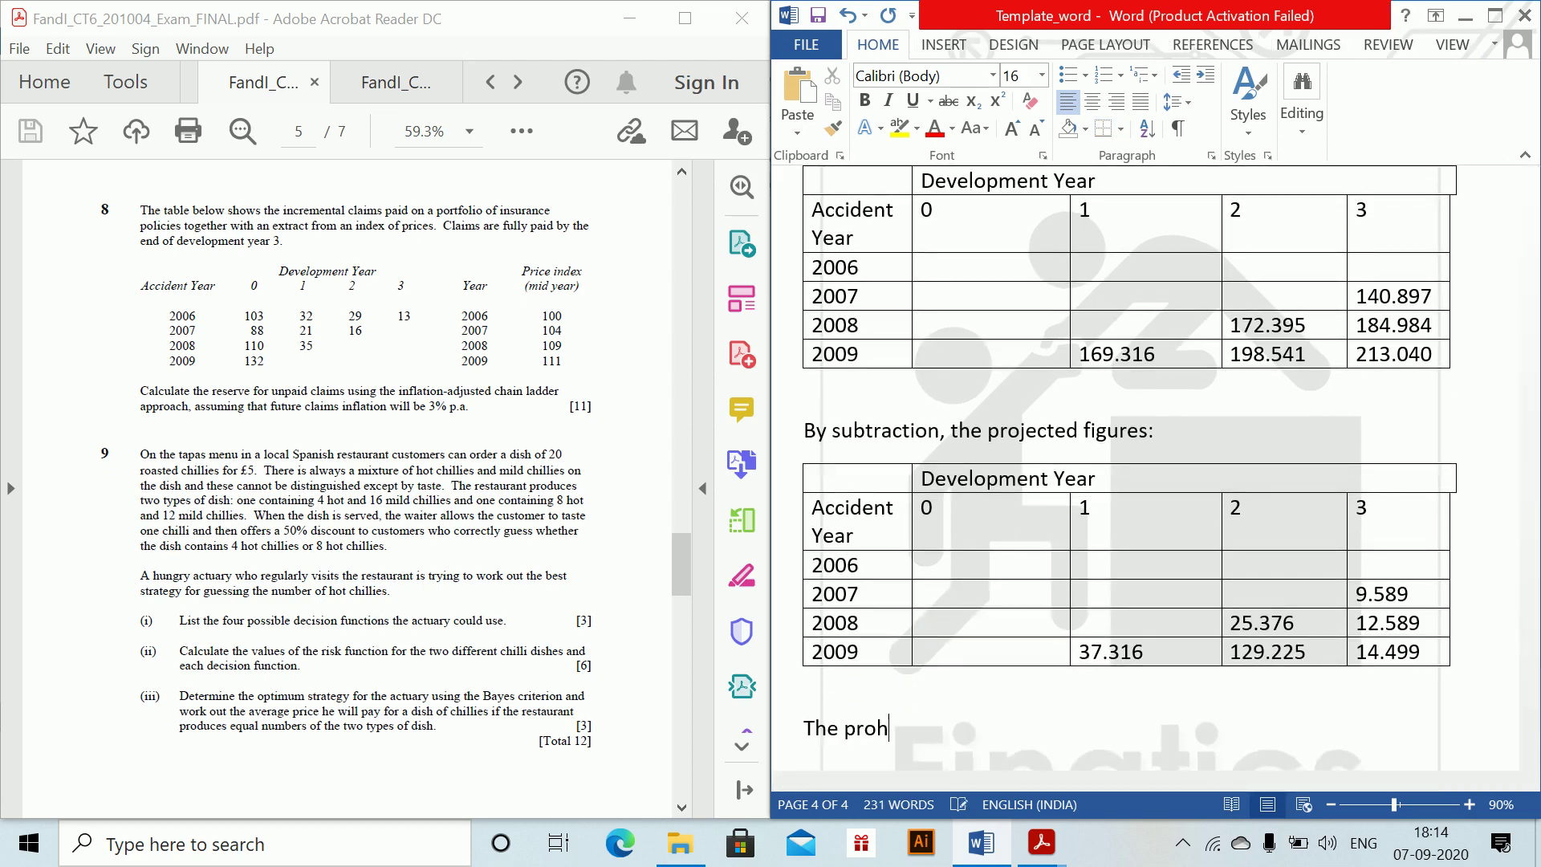
pyautogui.press('BackSpace')
pyautogui.write('jected figure')
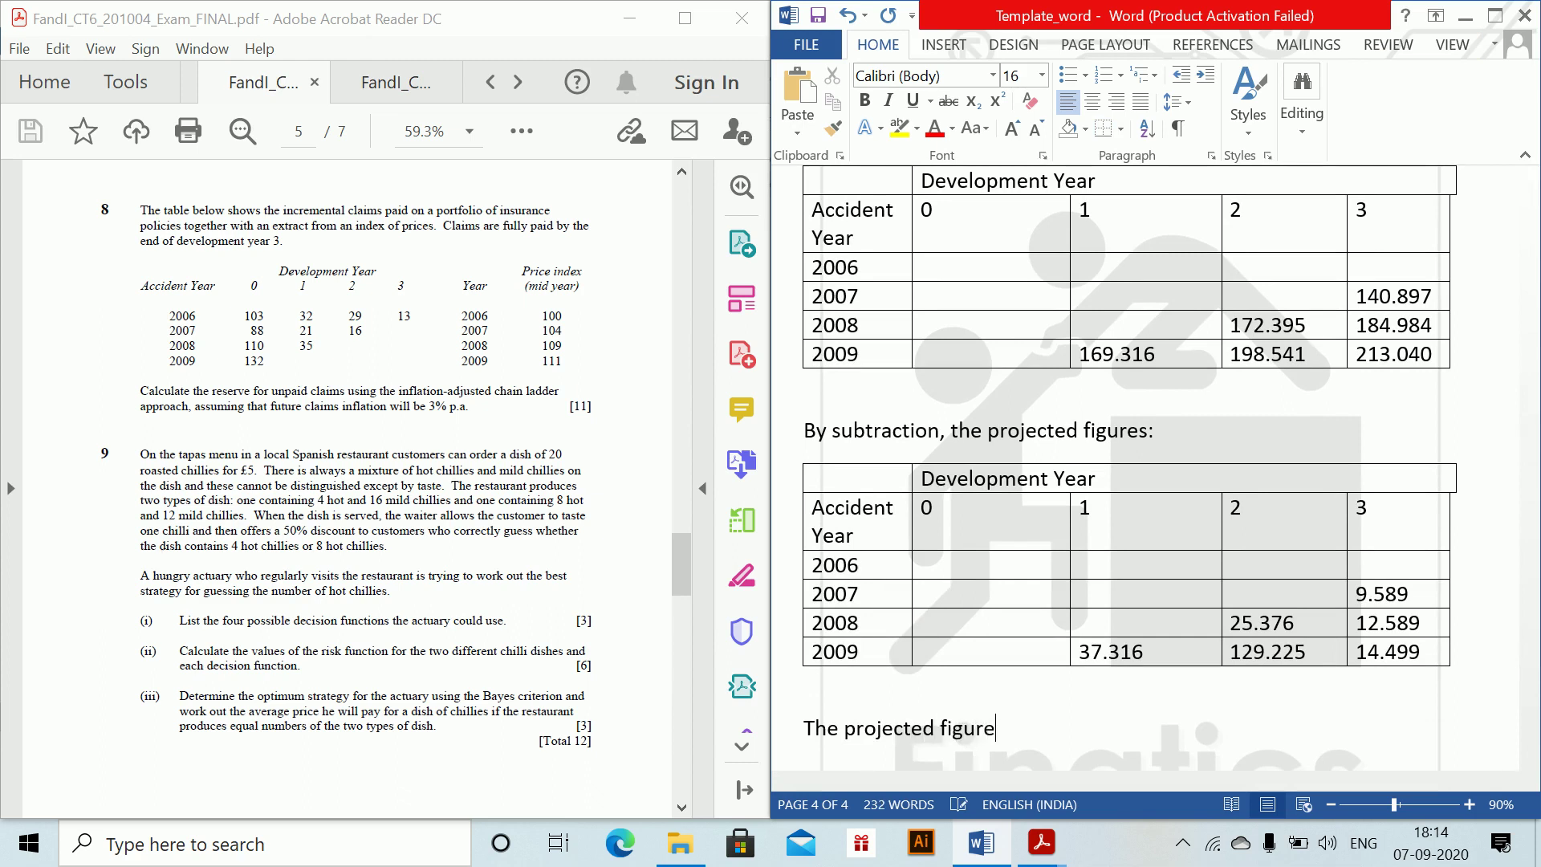
pyautogui.write('s adjusred fo')
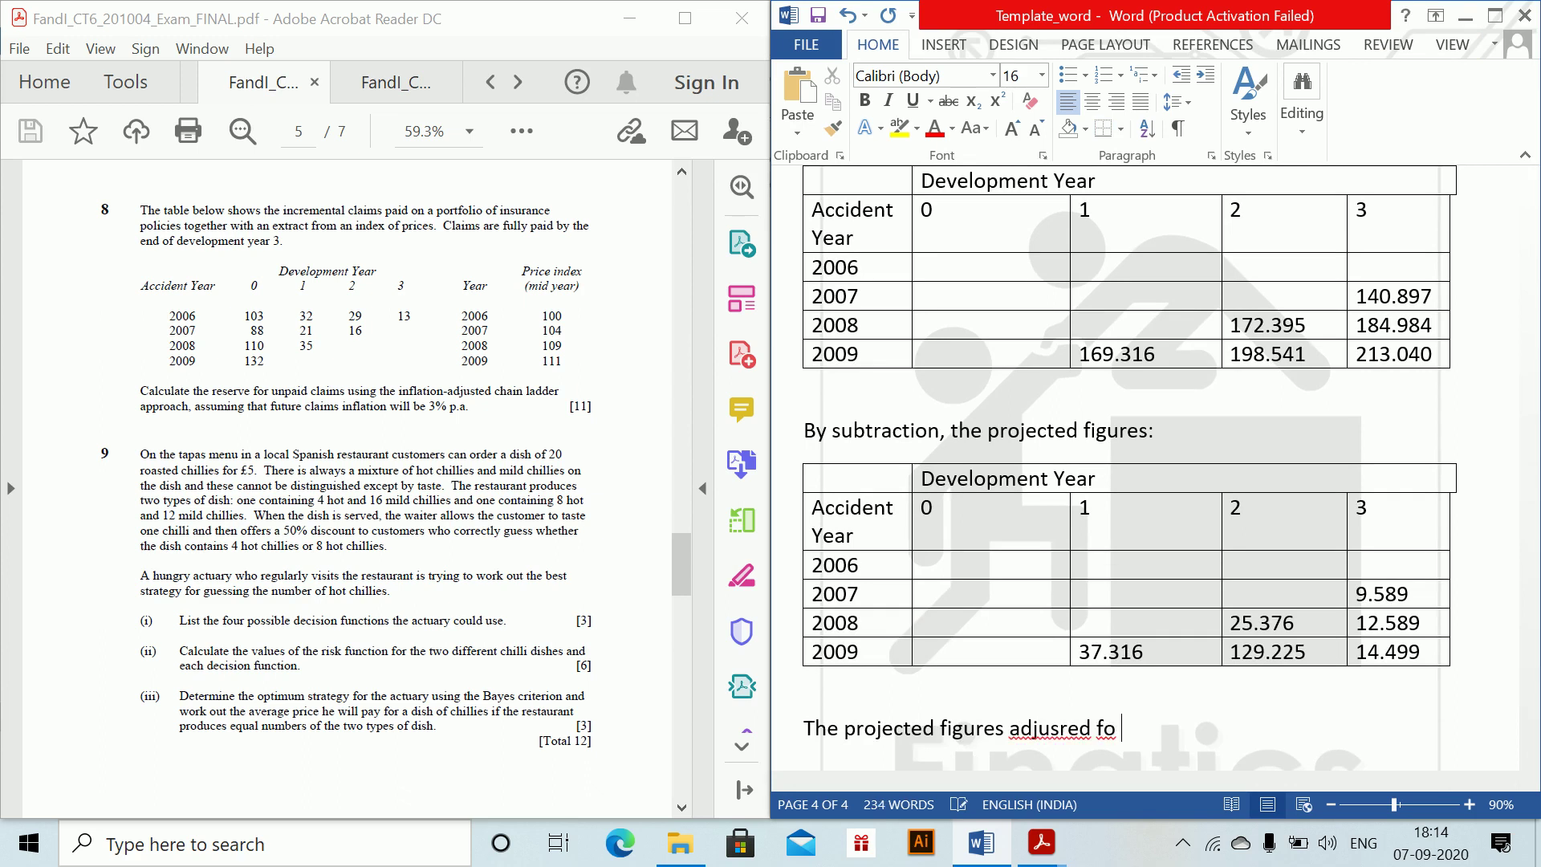
pyautogui.write('r inflation is:')
pyautogui.press('Return')
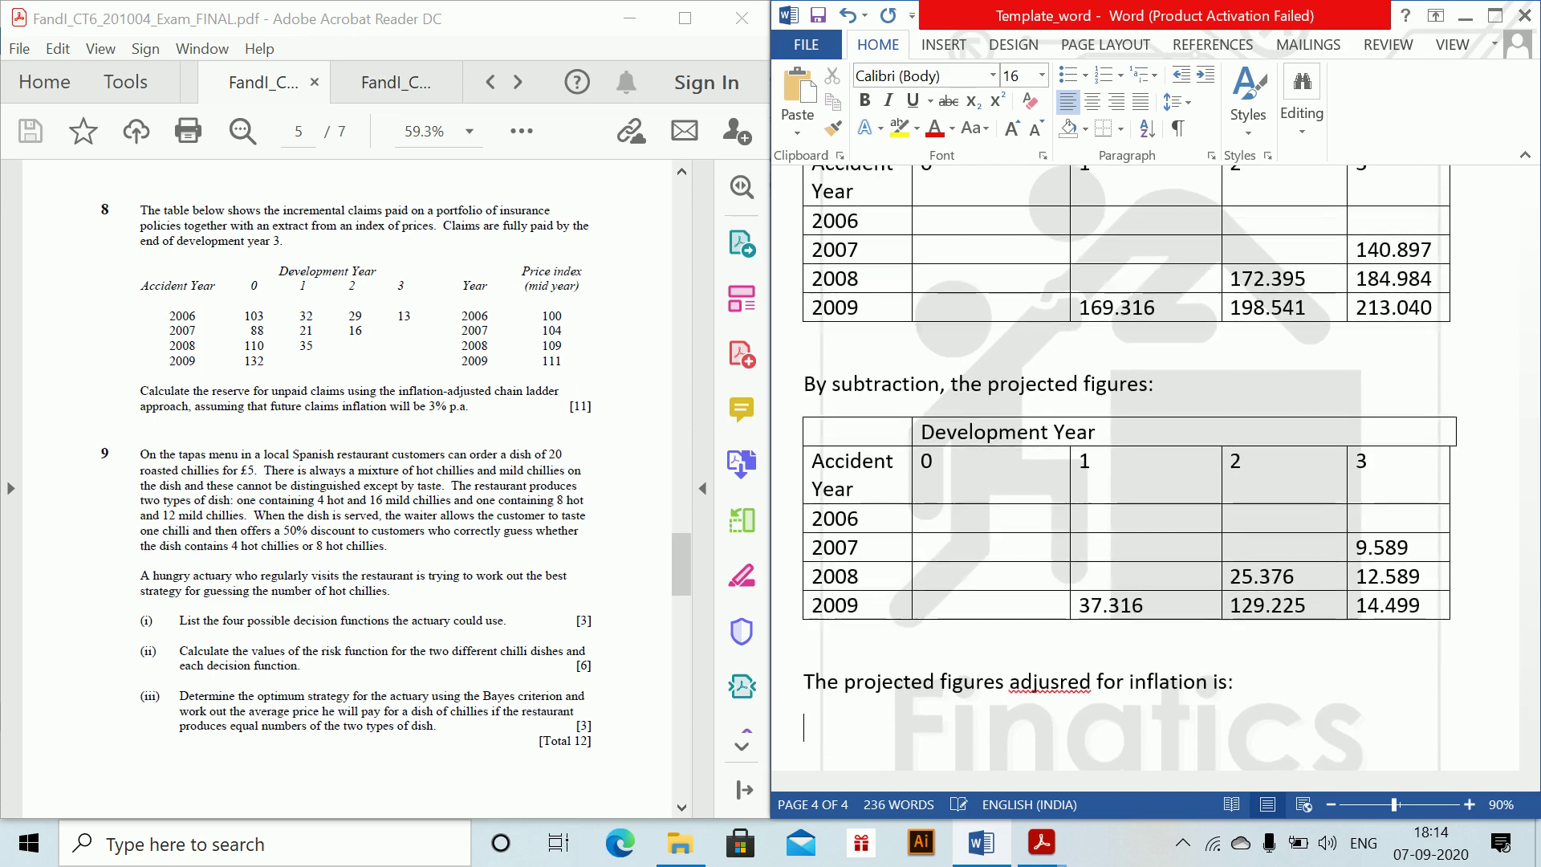
pyautogui.click(803, 731)
pyautogui.hotkey('ctrl', 'v')
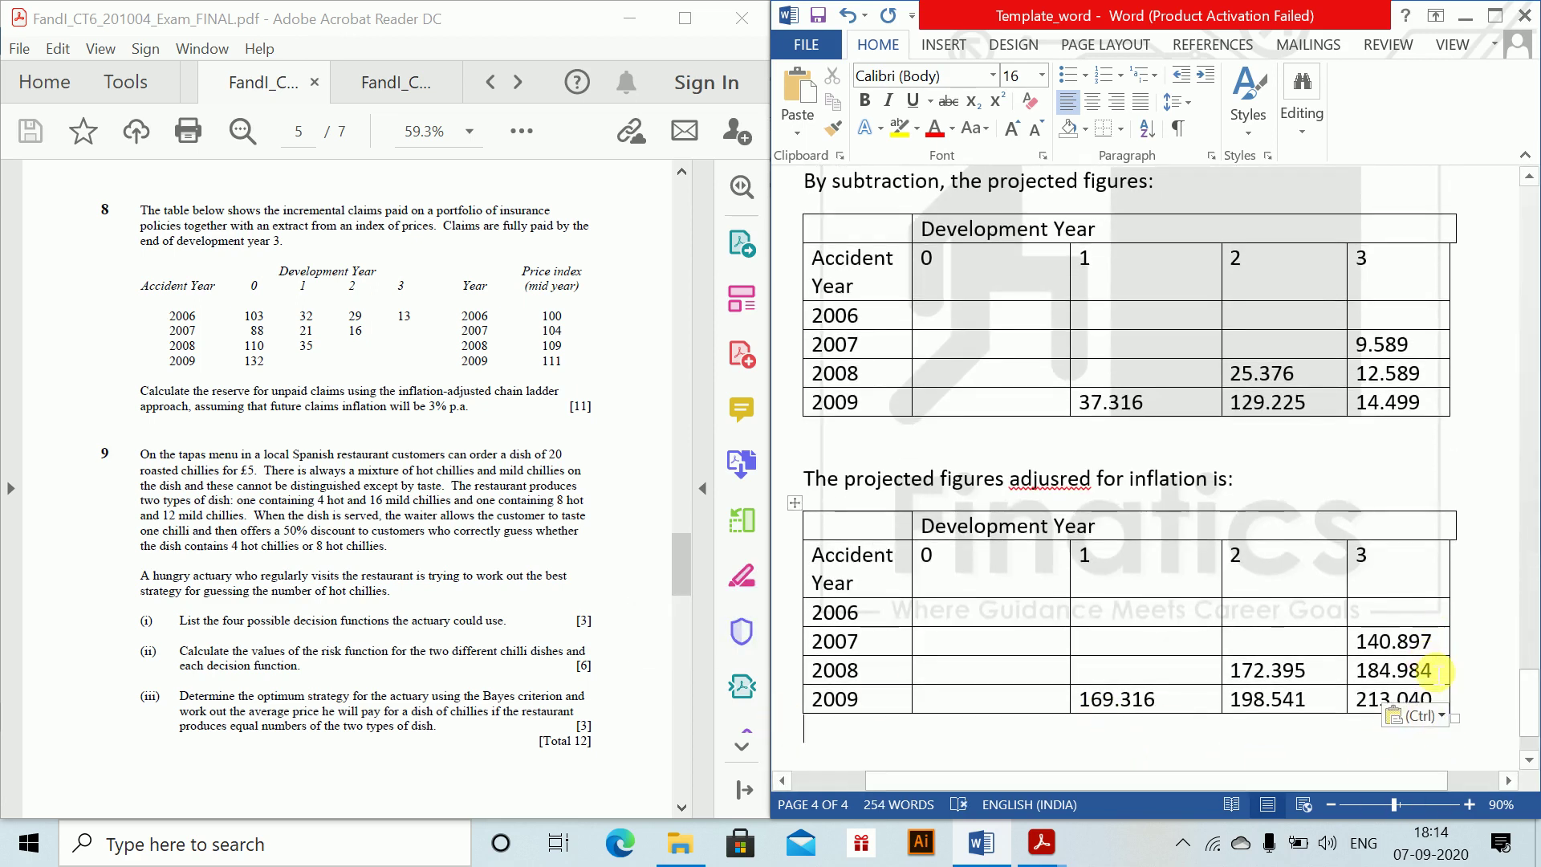
pyautogui.hotkey('ctrl', 'z')
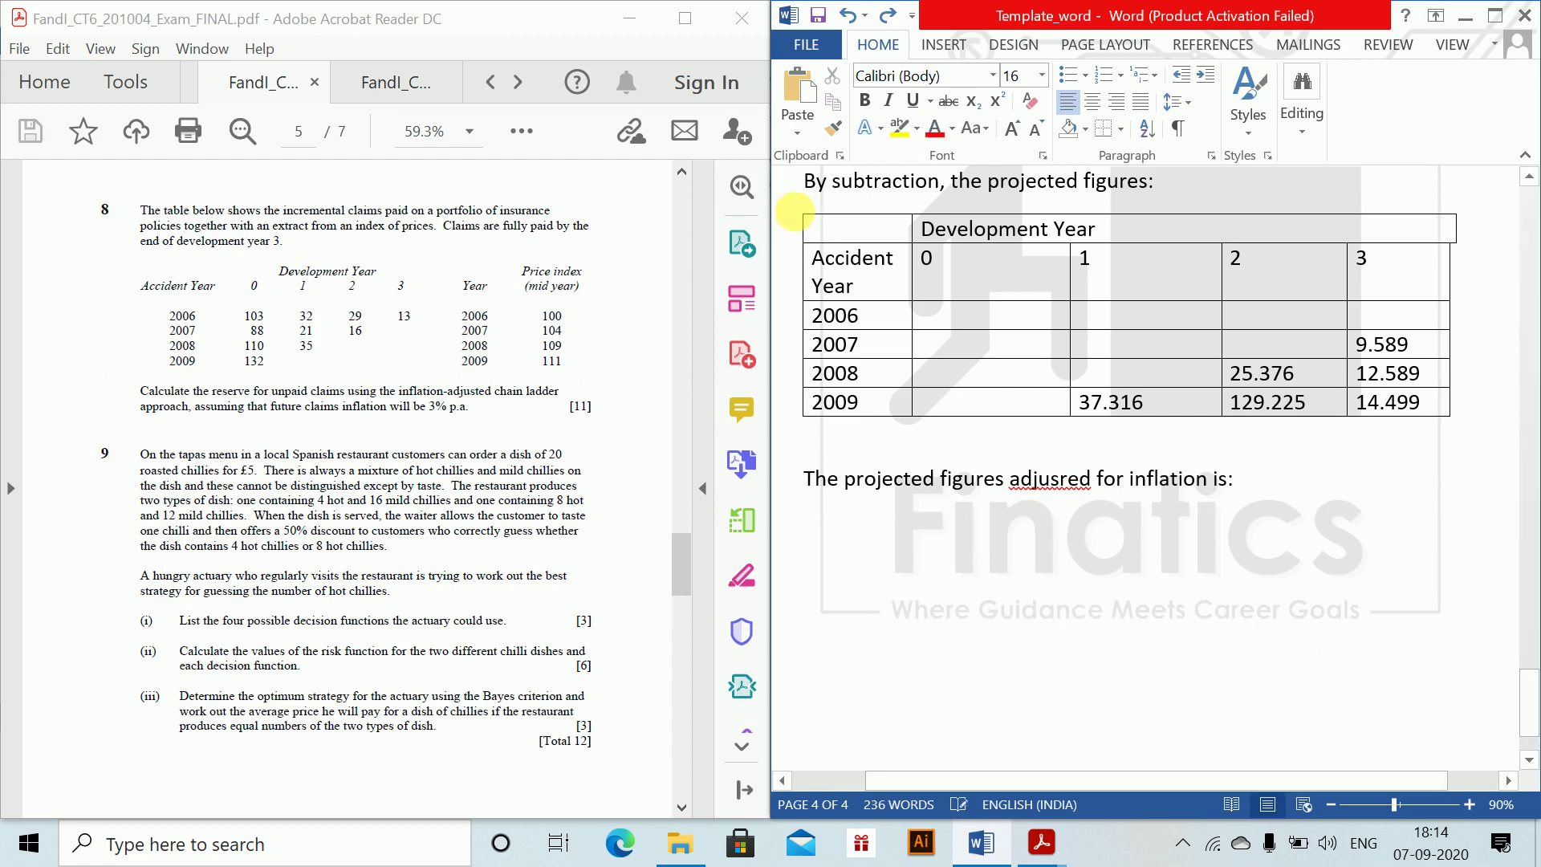
# - Copy the "By subtraction" table and paste it under the line about figures adjusted for inflation
pyautogui.click(826, 219)
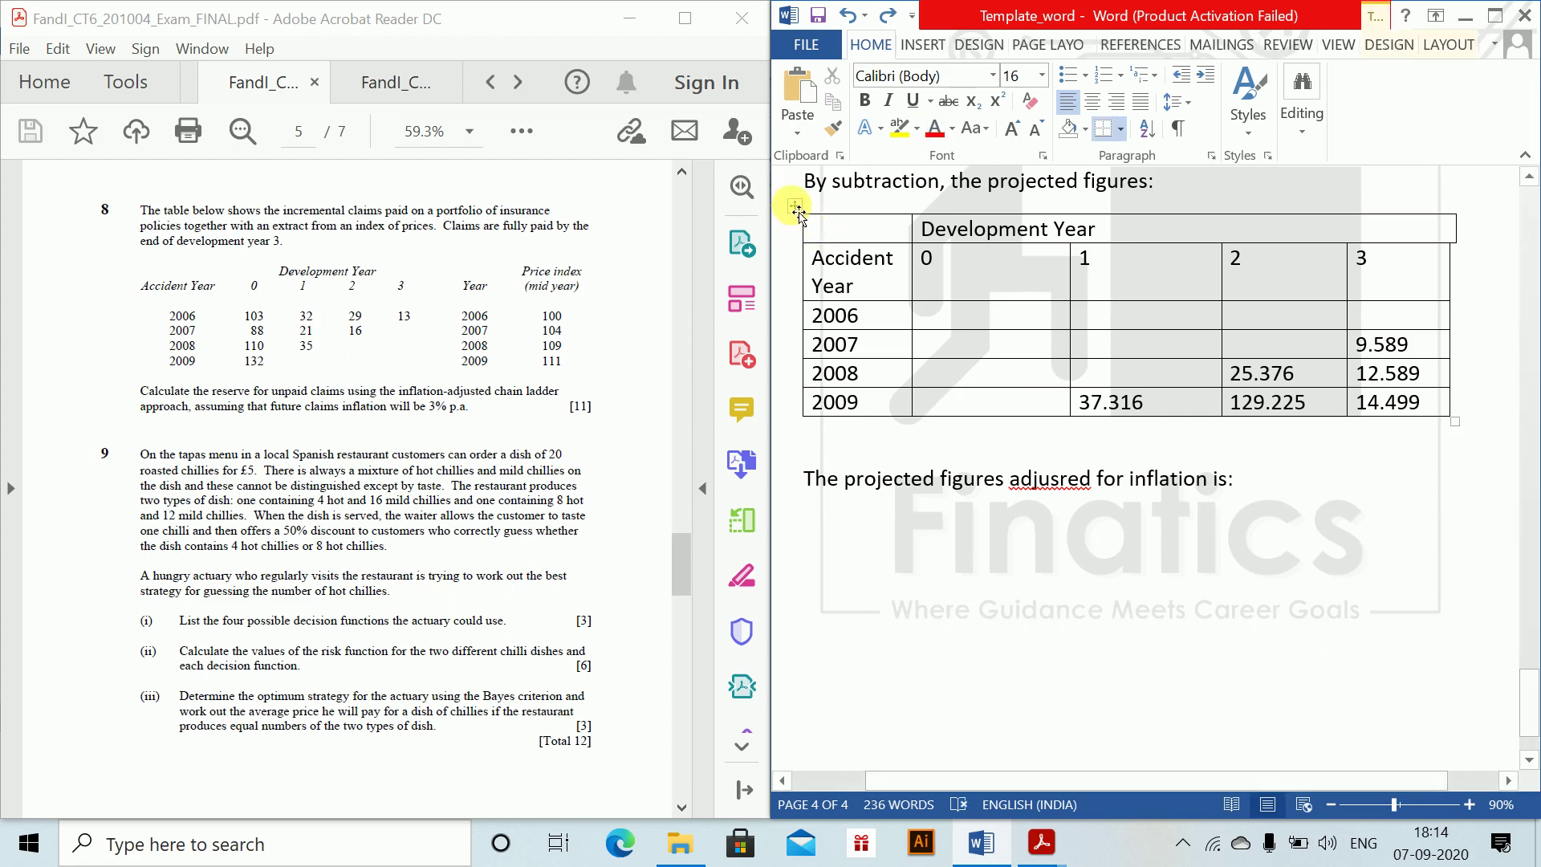
pyautogui.click(797, 211)
pyautogui.hotkey('ctrl', 'c')
pyautogui.click(858, 557)
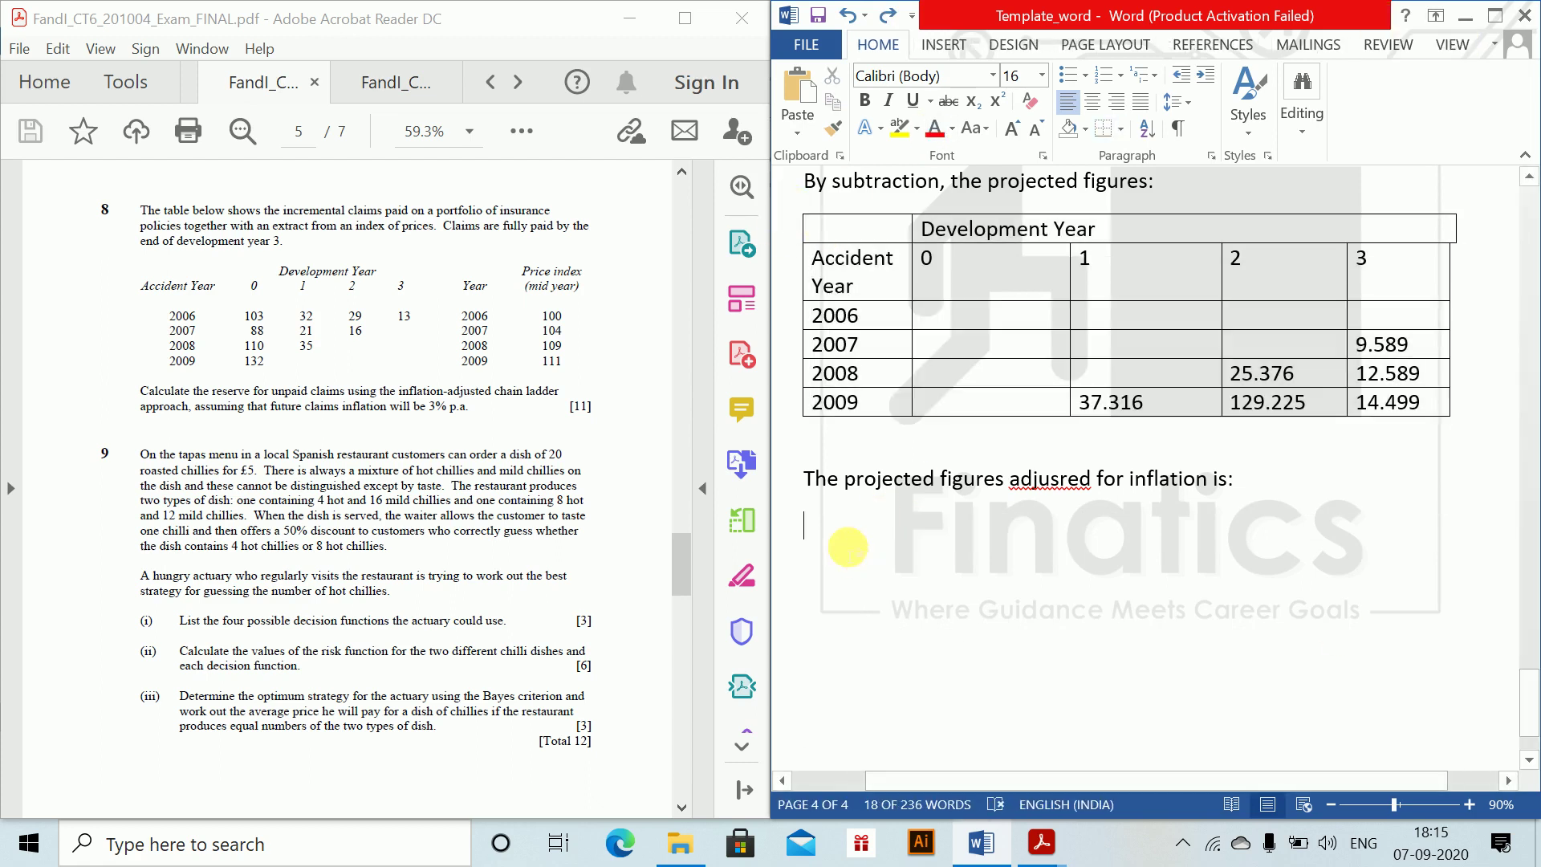
pyautogui.hotkey('ctrl', 'v')
# - Extend the 2007 development year 3 entry in the inflation table to "9.589*1.03 = 9.877"
pyautogui.click(1427, 652)
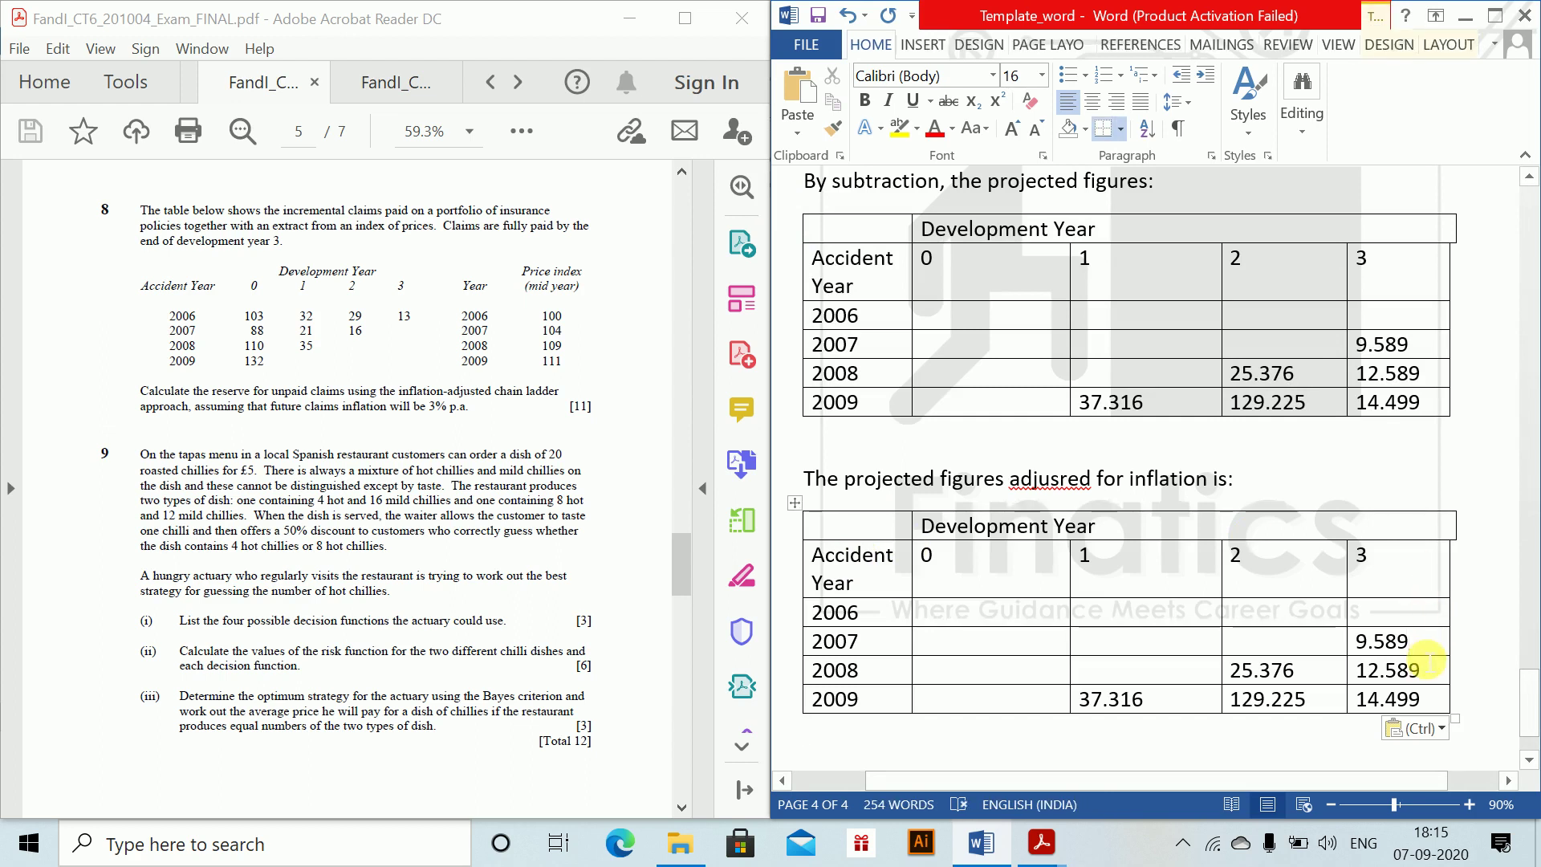
pyautogui.write('*1.03 = ')
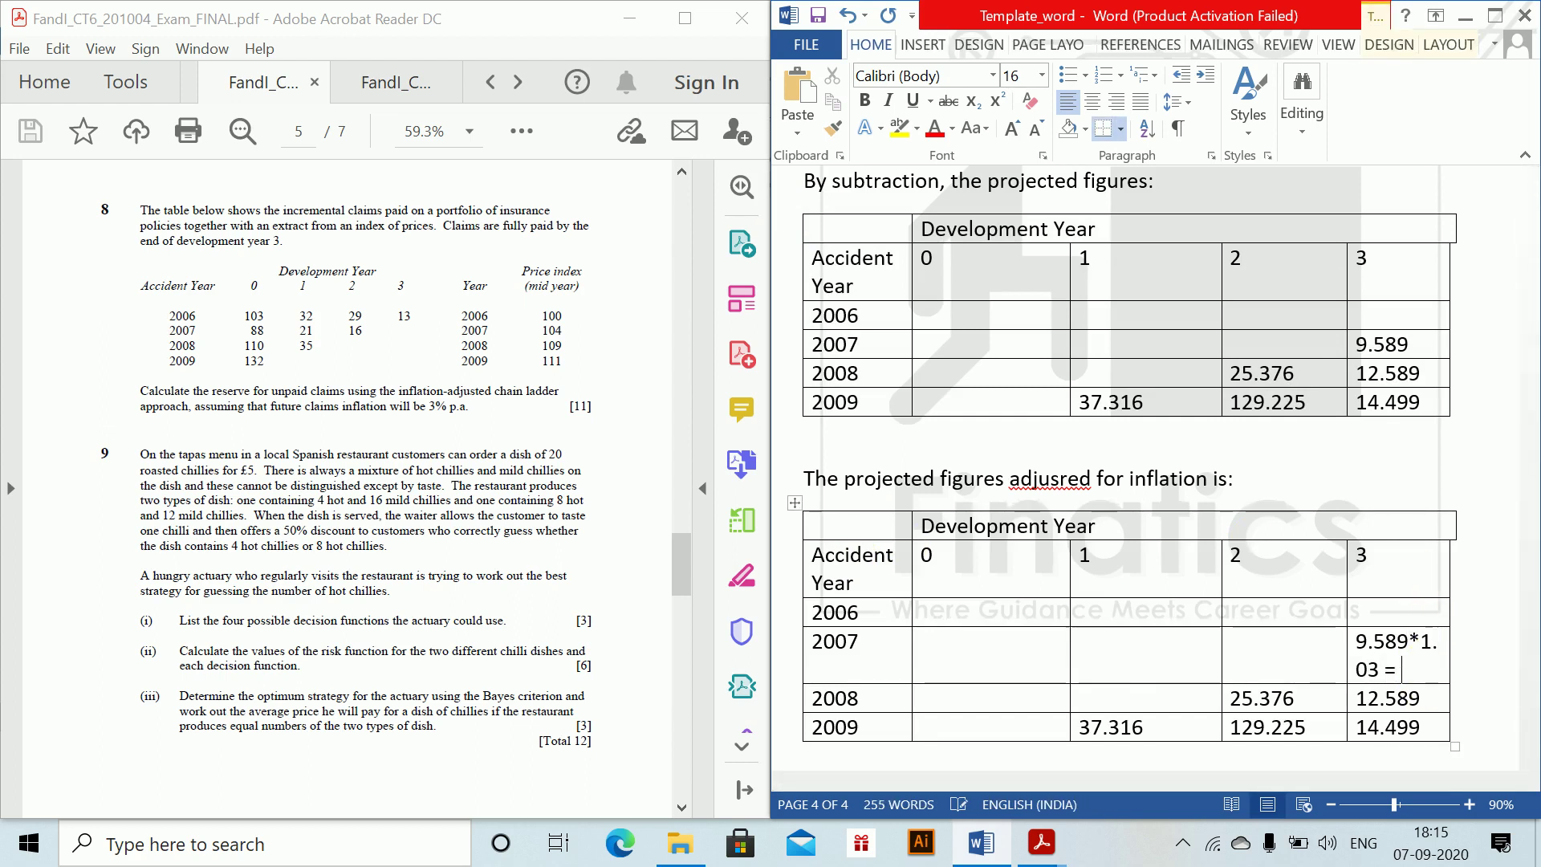
pyautogui.write('9.877')
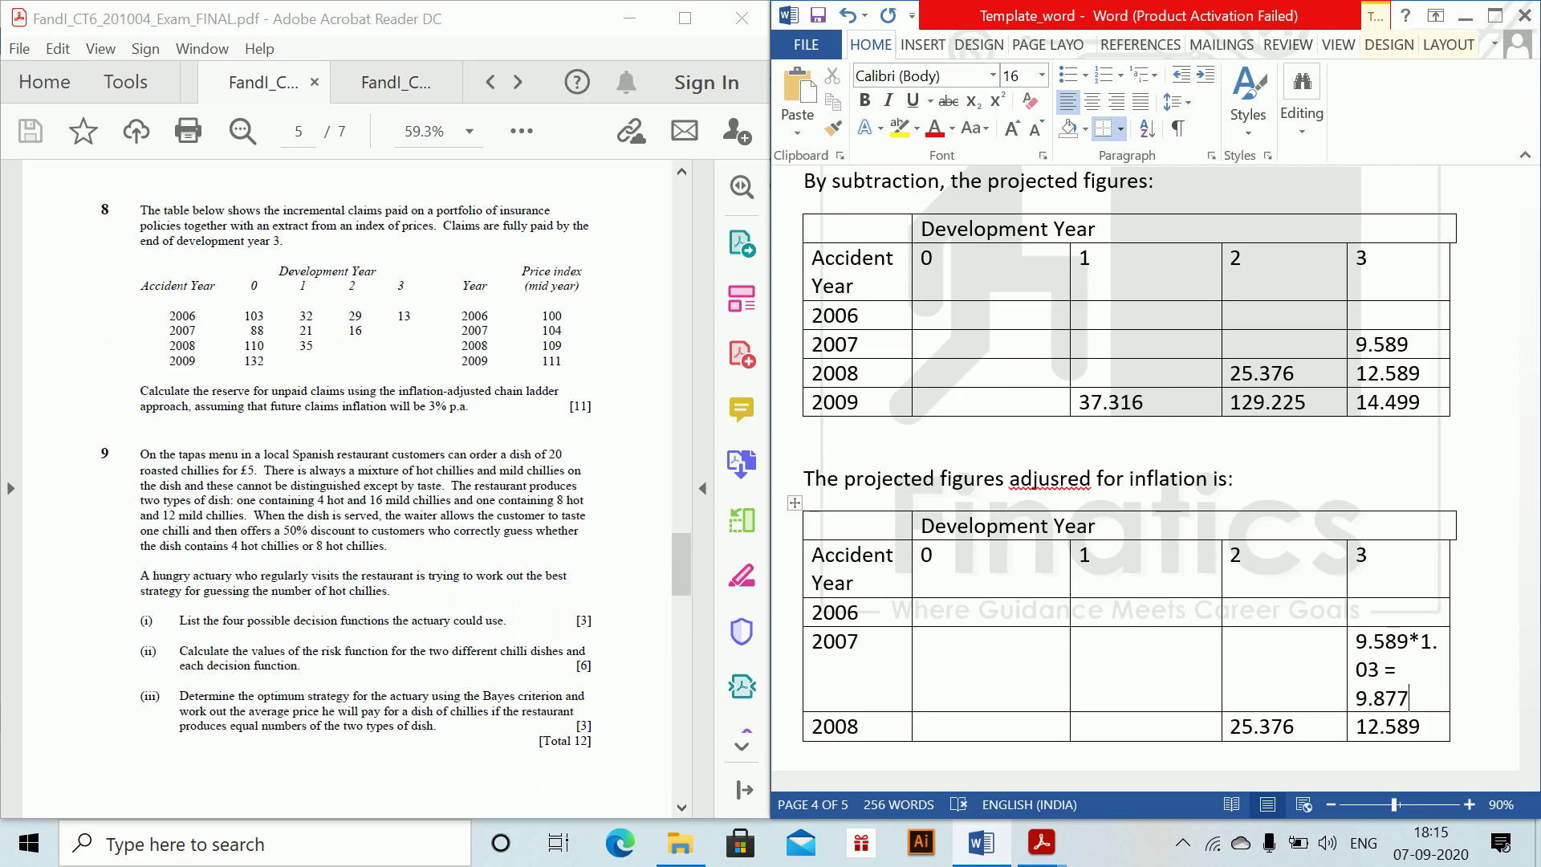
# - Narrow the development year 0 column of the inflation table, giving its width to the development year 1 column
pyautogui.click(1425, 727)
pyautogui.moveTo(1529, 594); pyautogui.dragTo(1534, 630)
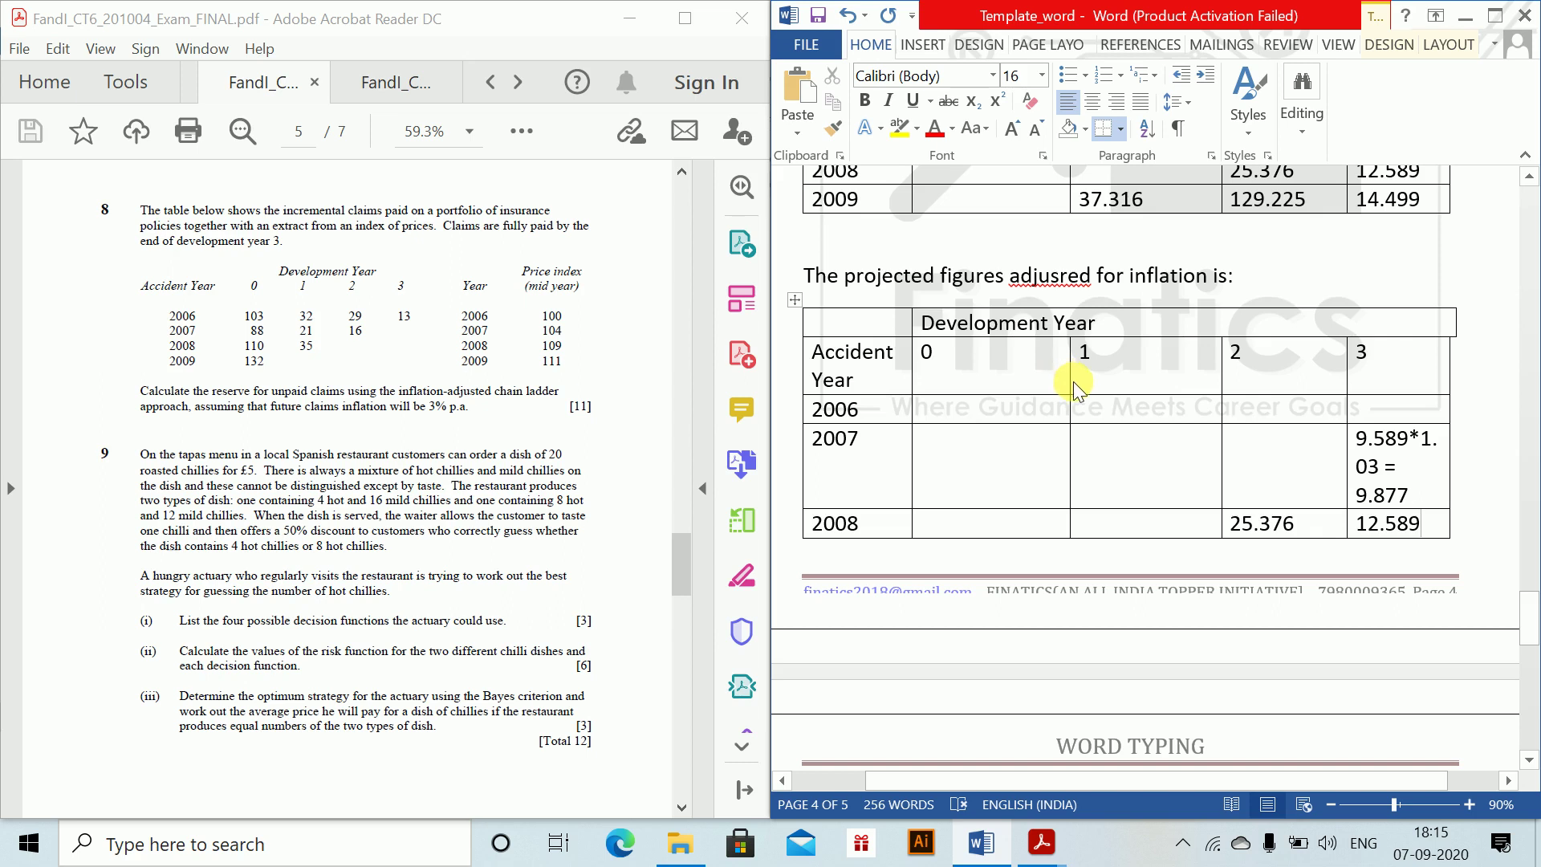
pyautogui.moveTo(1069, 380); pyautogui.dragTo(1031, 383)
# - Try to narrow the development year 1 column of the inflation table
pyautogui.moveTo(1224, 382); pyautogui.dragTo(1189, 389)
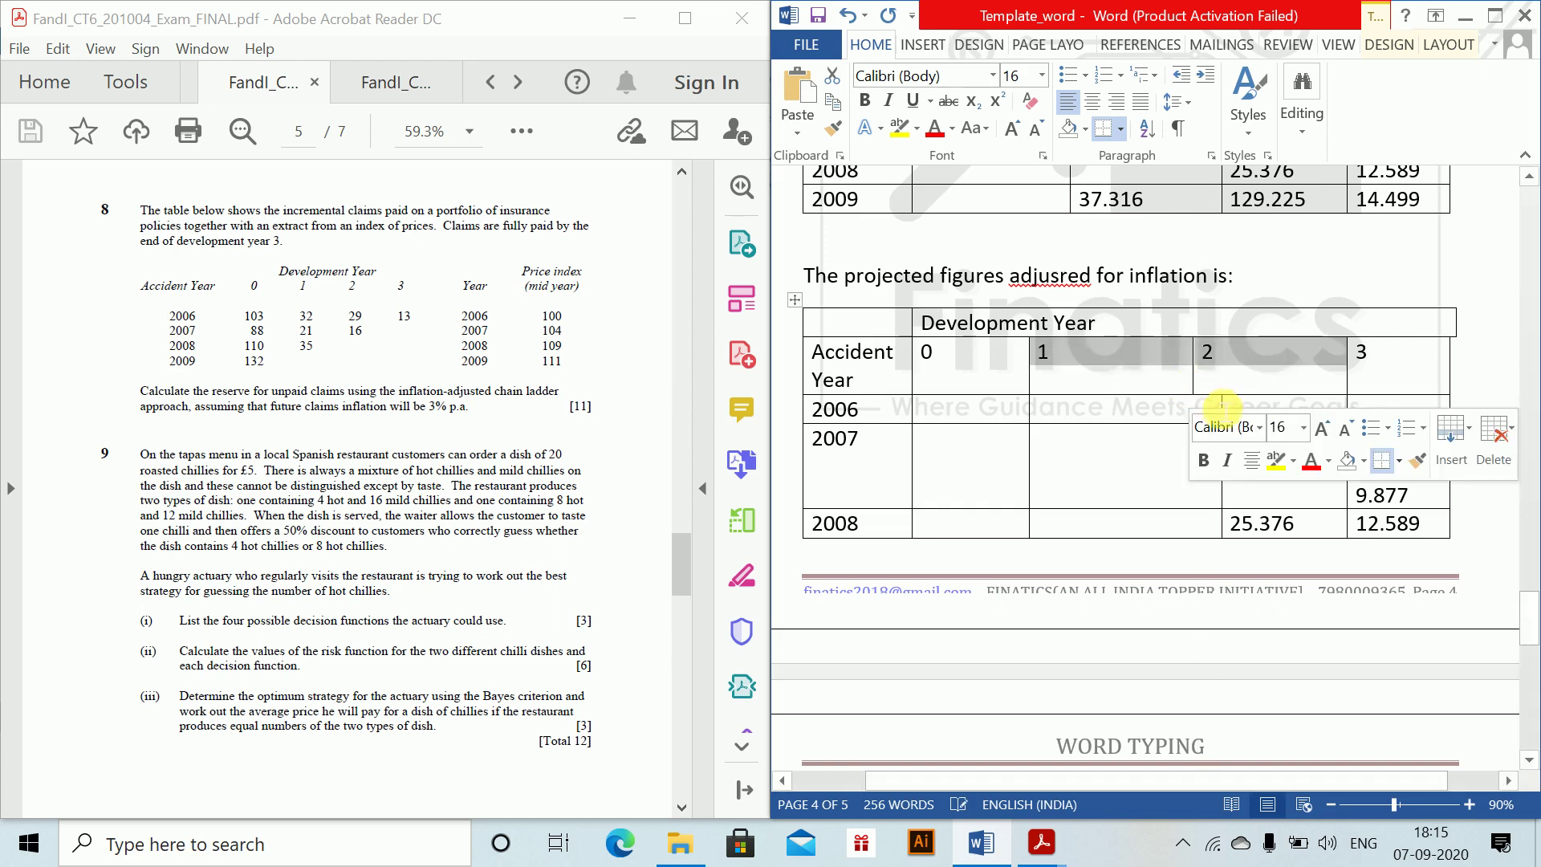
pyautogui.hotkey('ctrl', 'z')
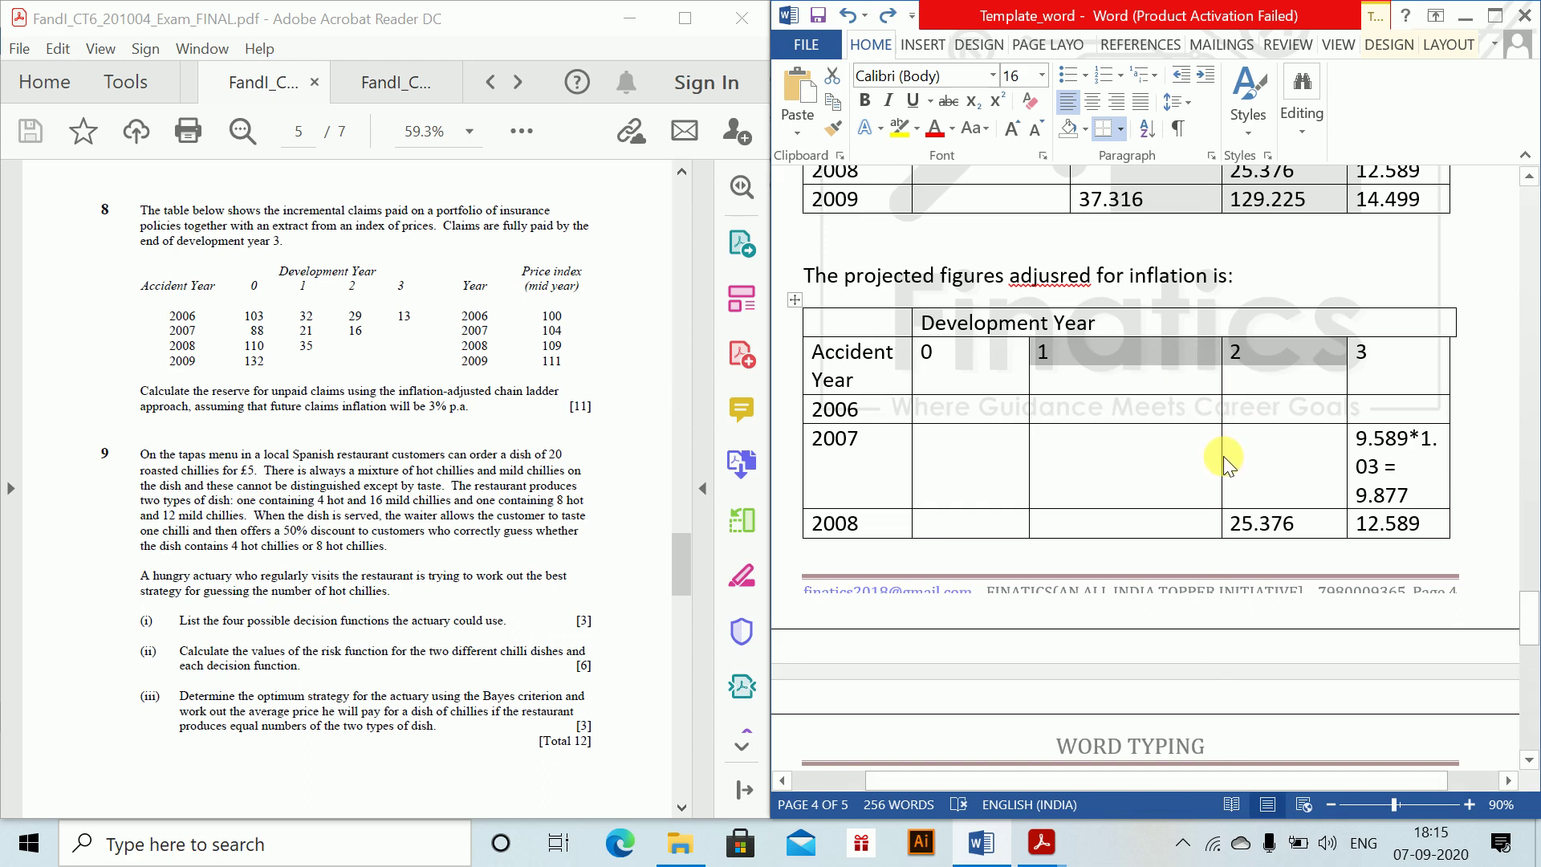
pyautogui.write('`')
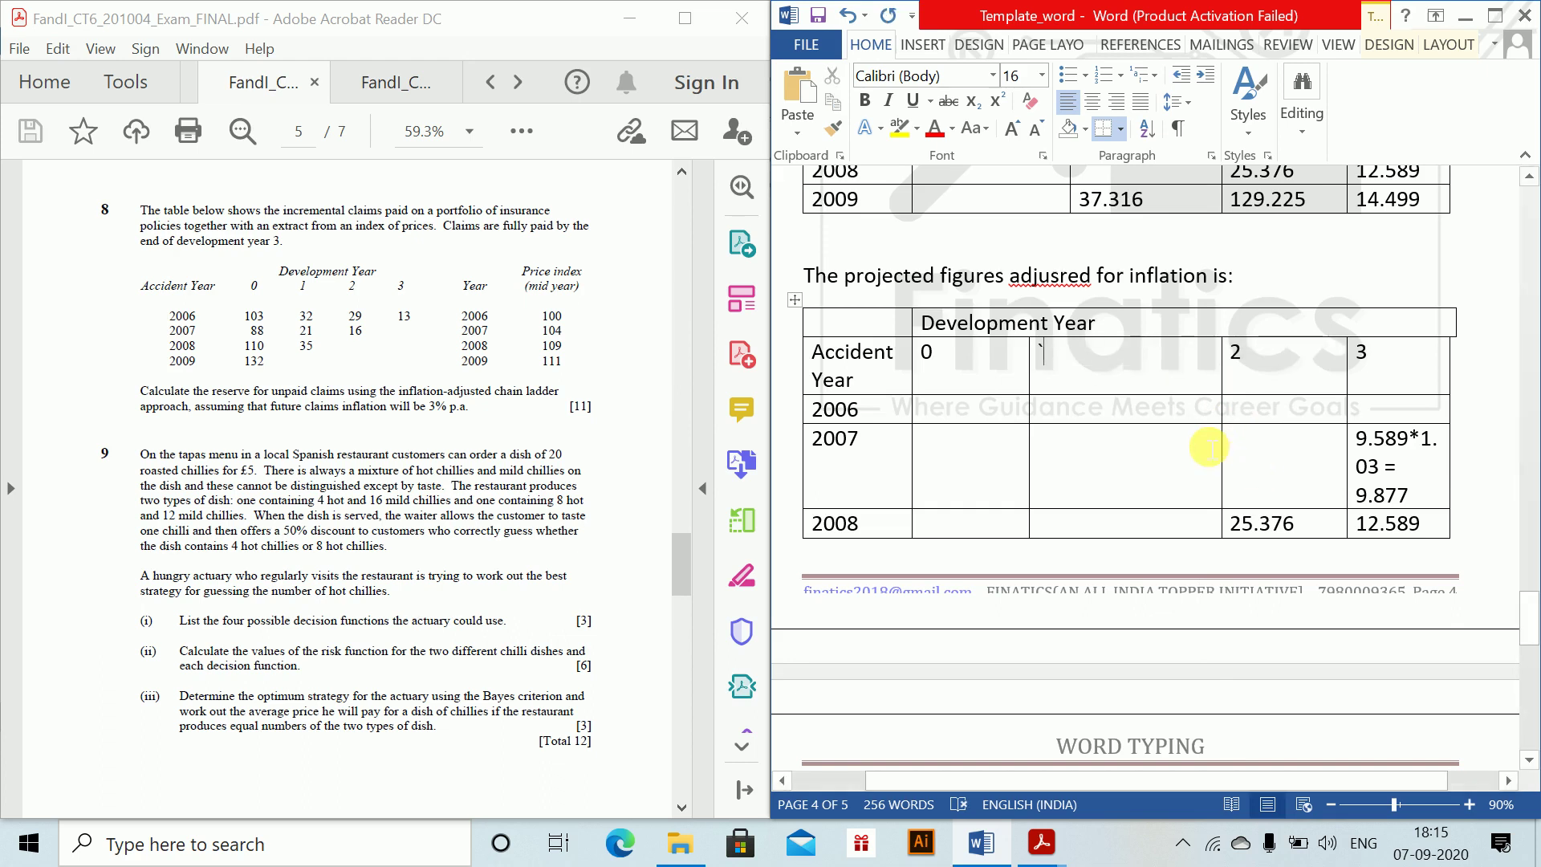
pyautogui.hotkey('ctrl', 'z')
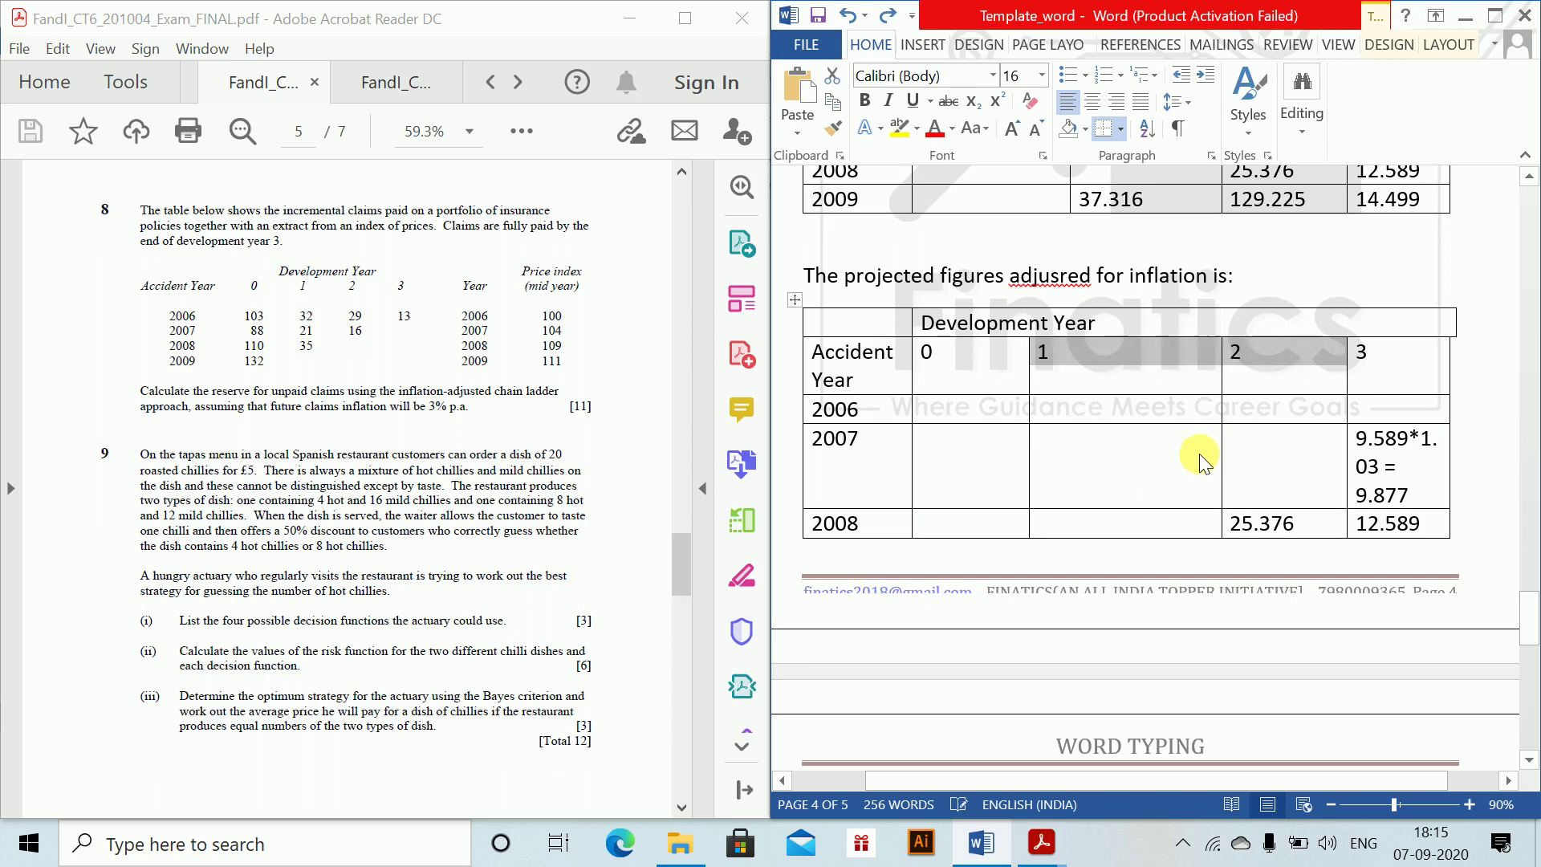
pyautogui.click(1210, 466)
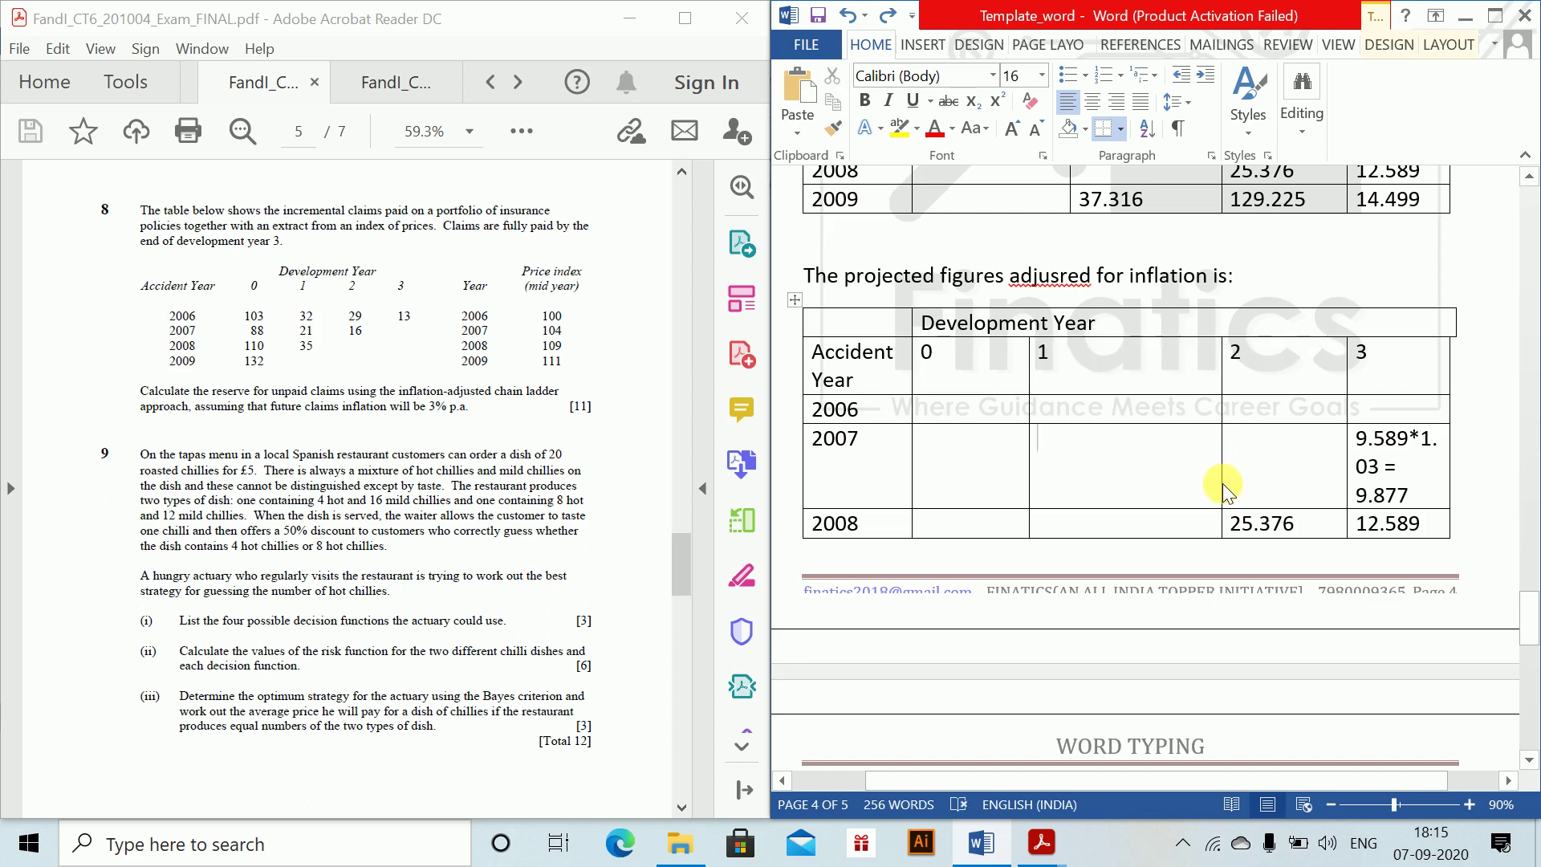
pyautogui.moveTo(1222, 483); pyautogui.dragTo(1214, 484)
pyautogui.click(1313, 487)
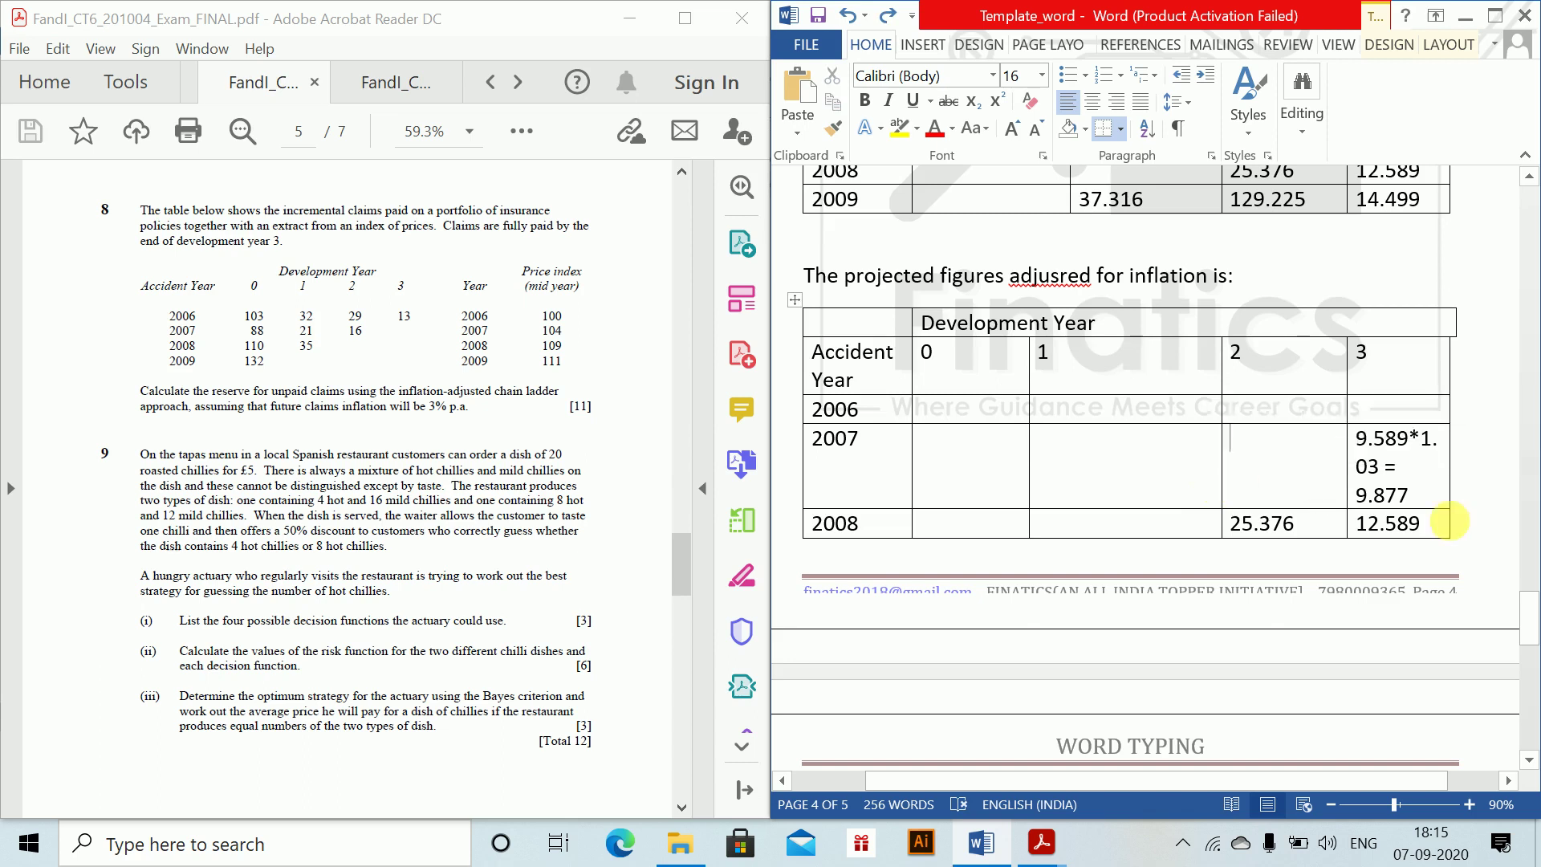
# - Extend the 2008 development year 3 entry to "12.589*1.03² =13.36", with the exponent 2 as superscript
pyautogui.click(1415, 525)
pyautogui.write('*')
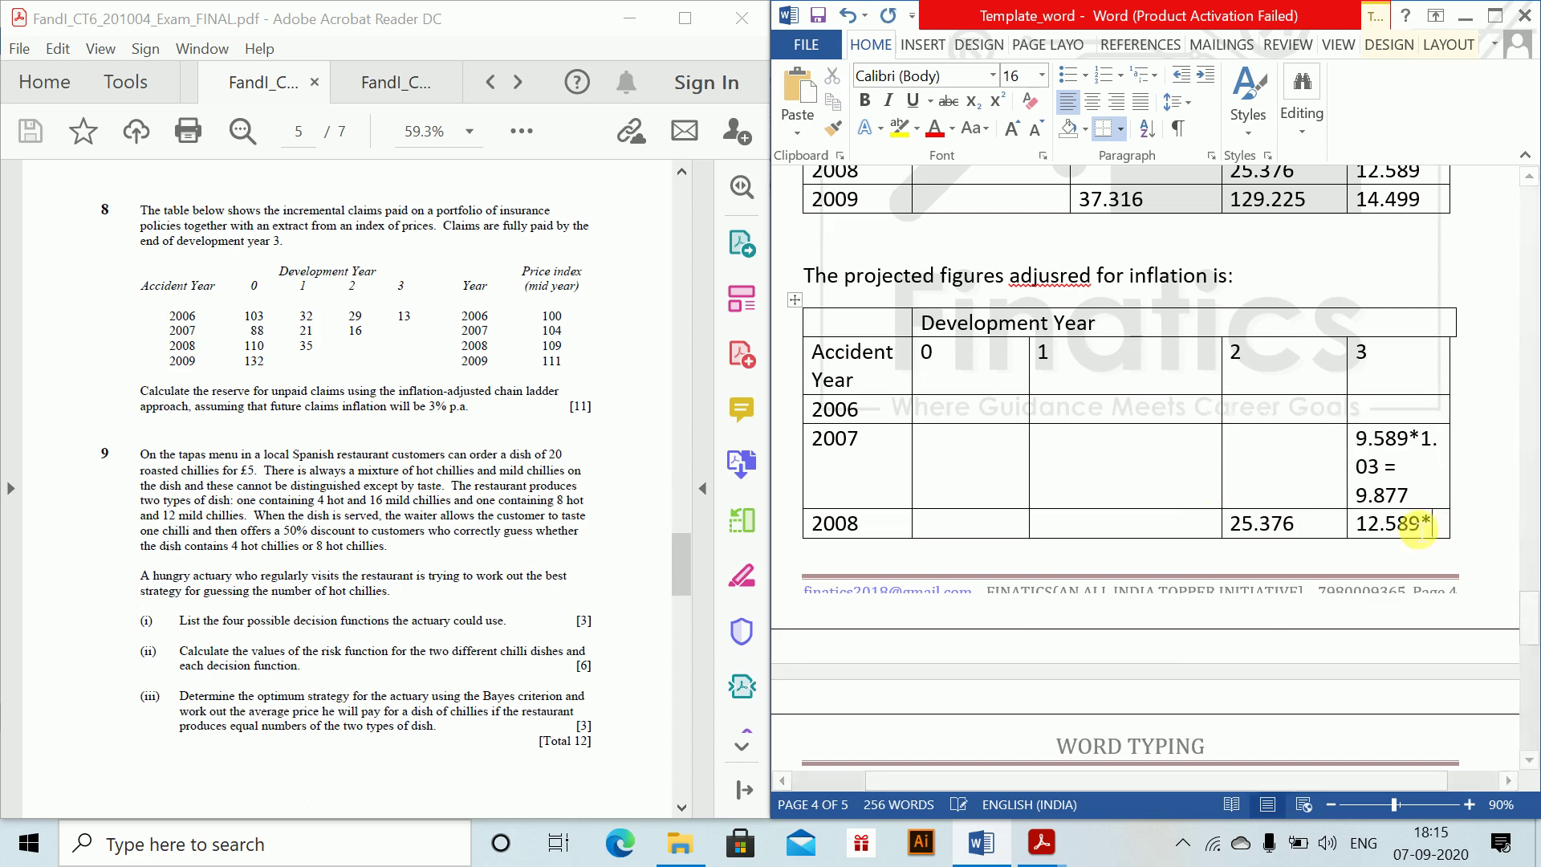
pyautogui.write('1.03 =')
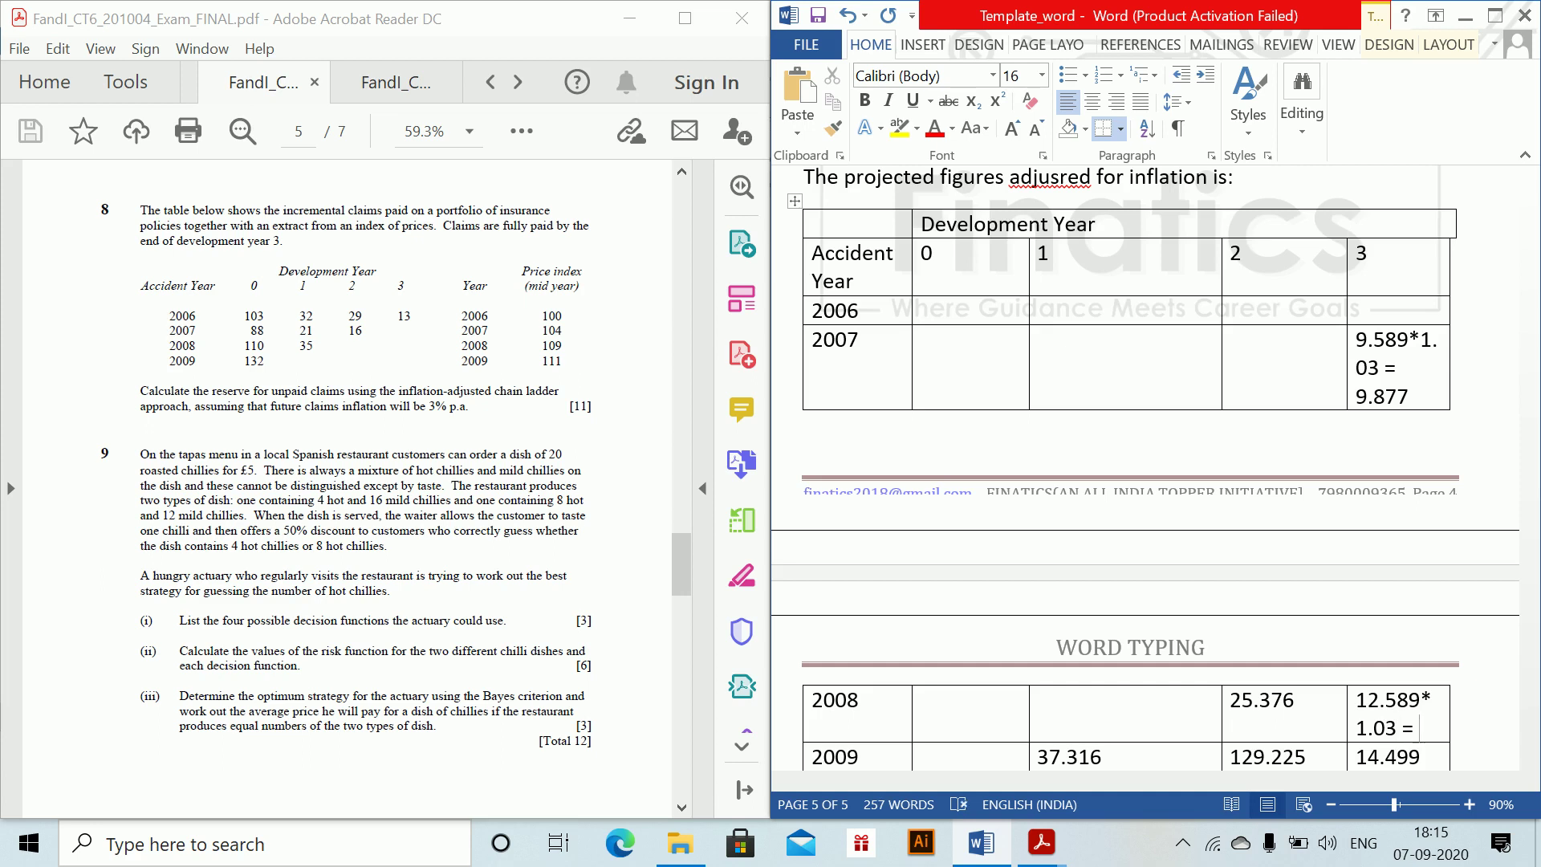
pyautogui.press('BackSpace')
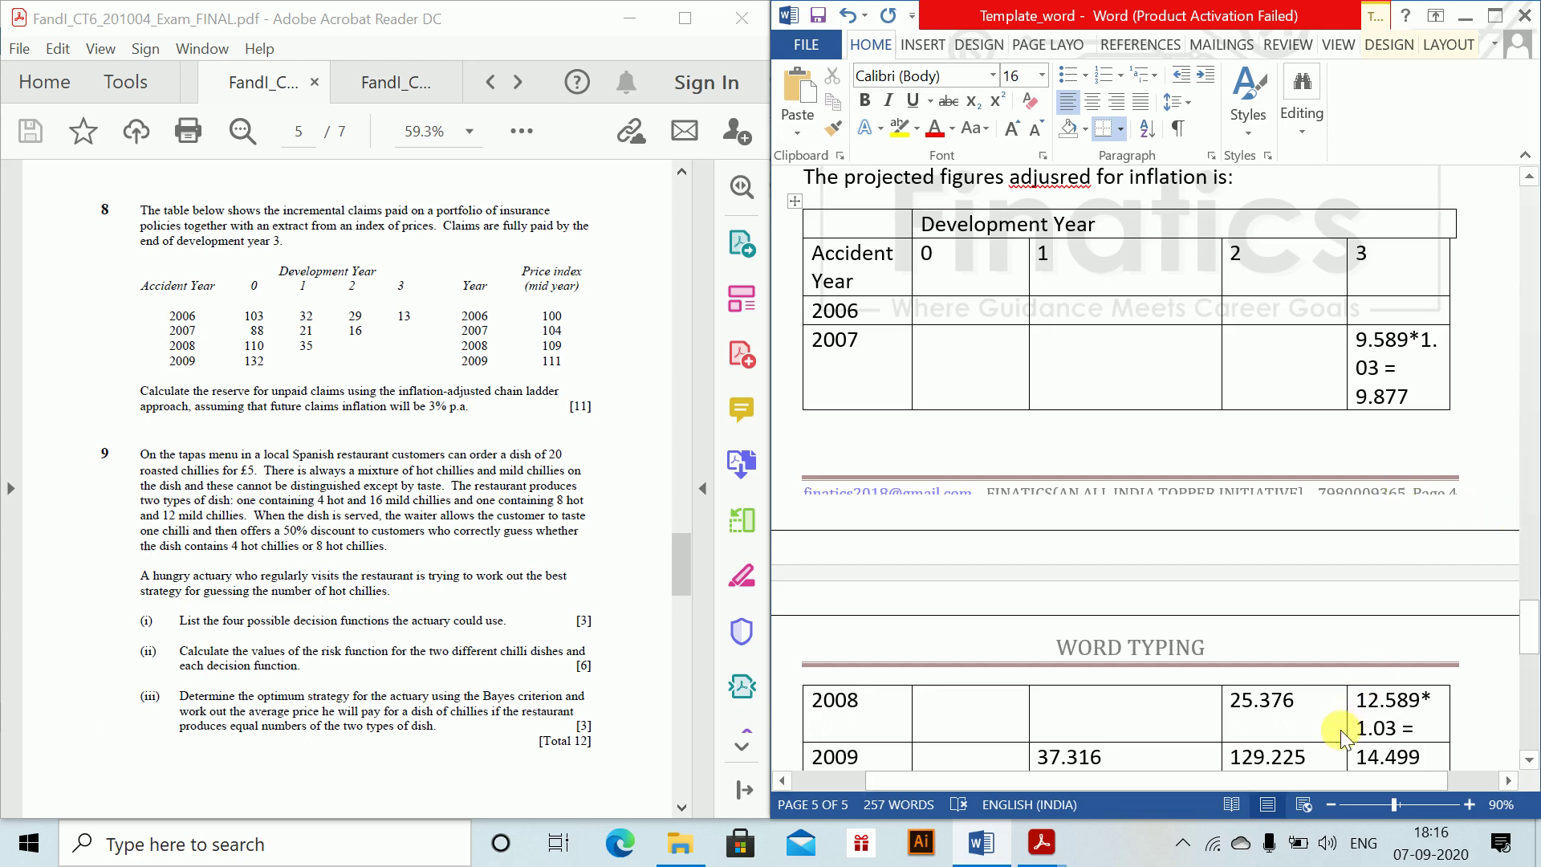
pyautogui.hotkey('ctrl', 'shift', '=')
pyautogui.write('2')
pyautogui.press('End')
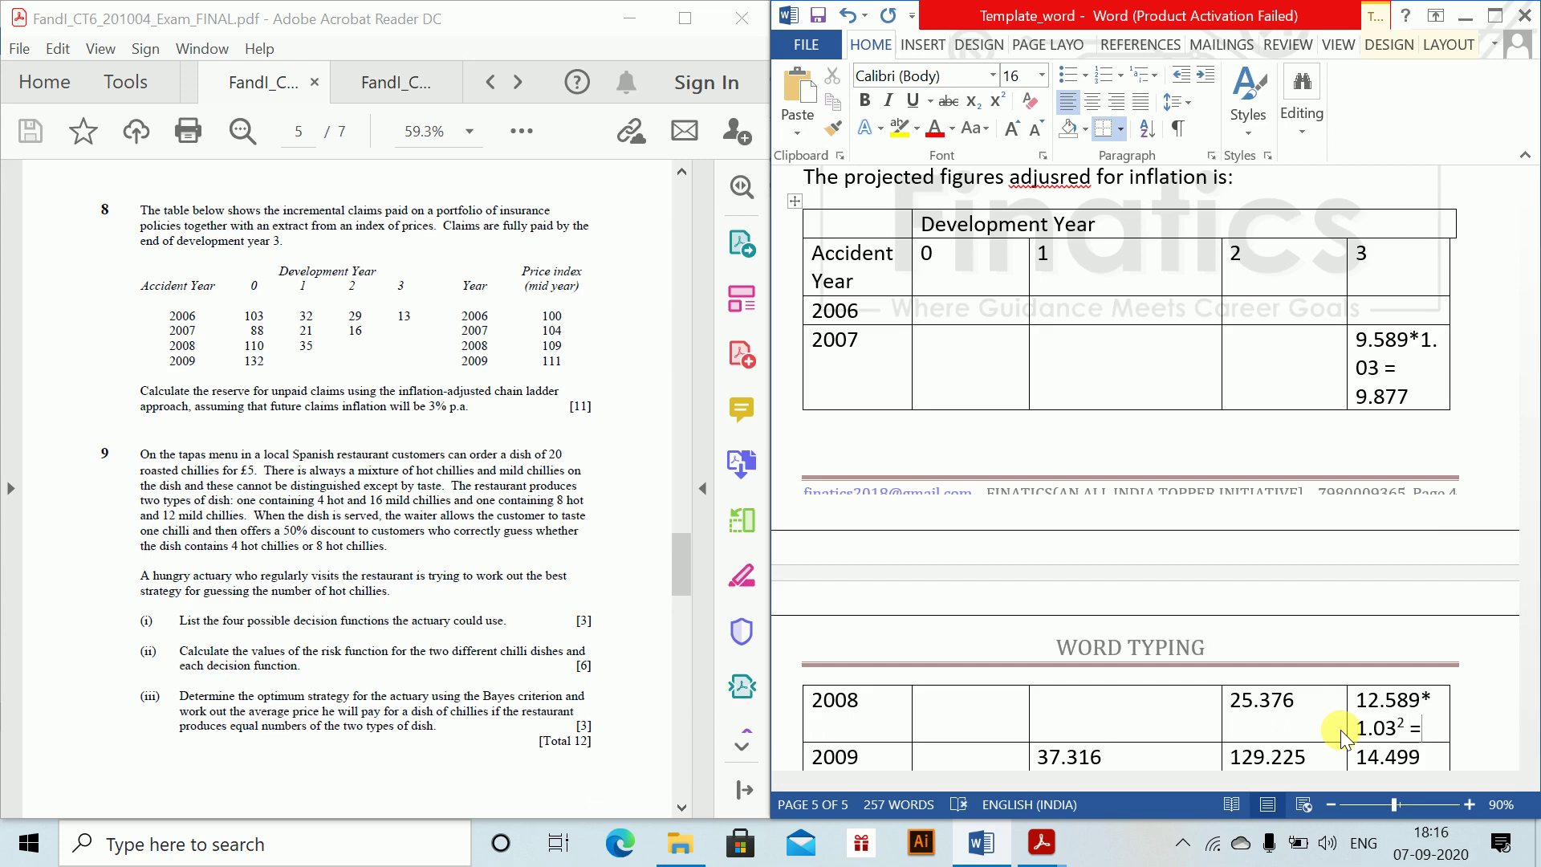
pyautogui.write('13.36')
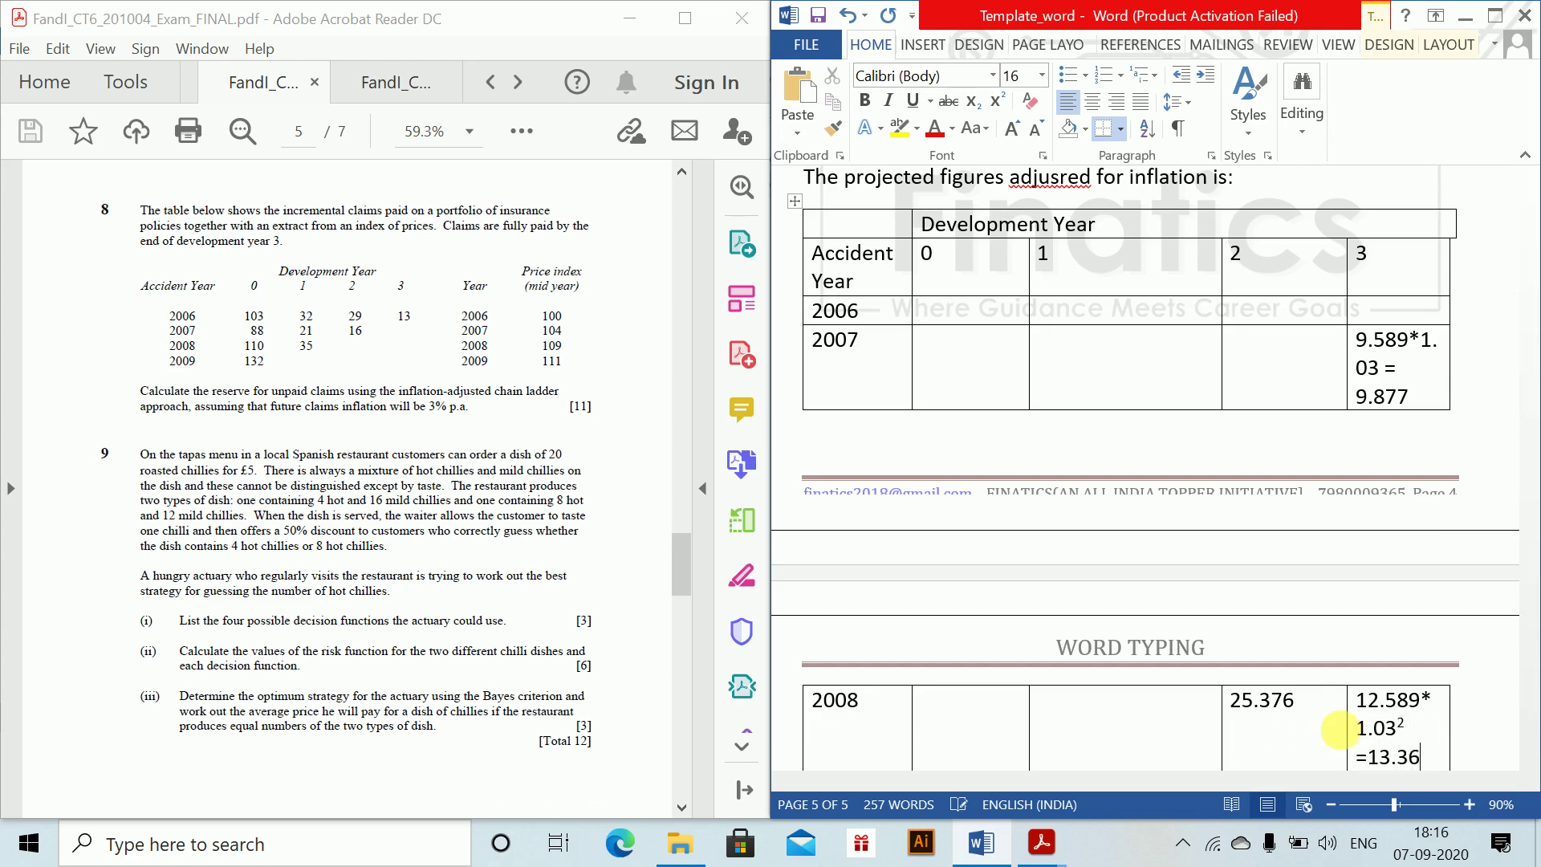
# - Extend the 2009 development year 3 entry to "14.499*1.03³ = 15.843", with the exponent 3 as superscript
pyautogui.press('Down')
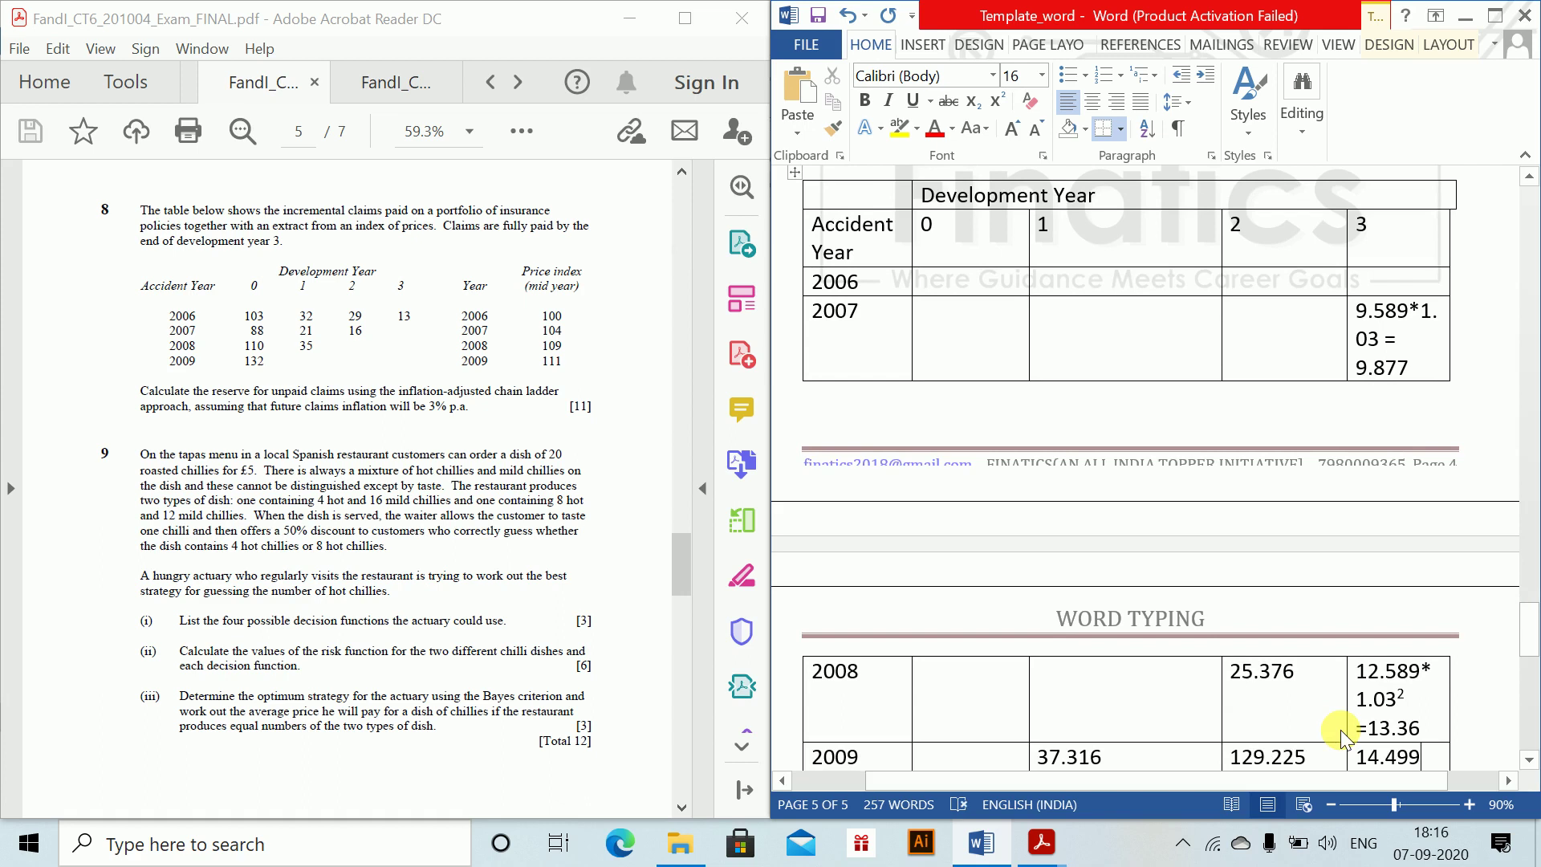
pyautogui.write('* ')
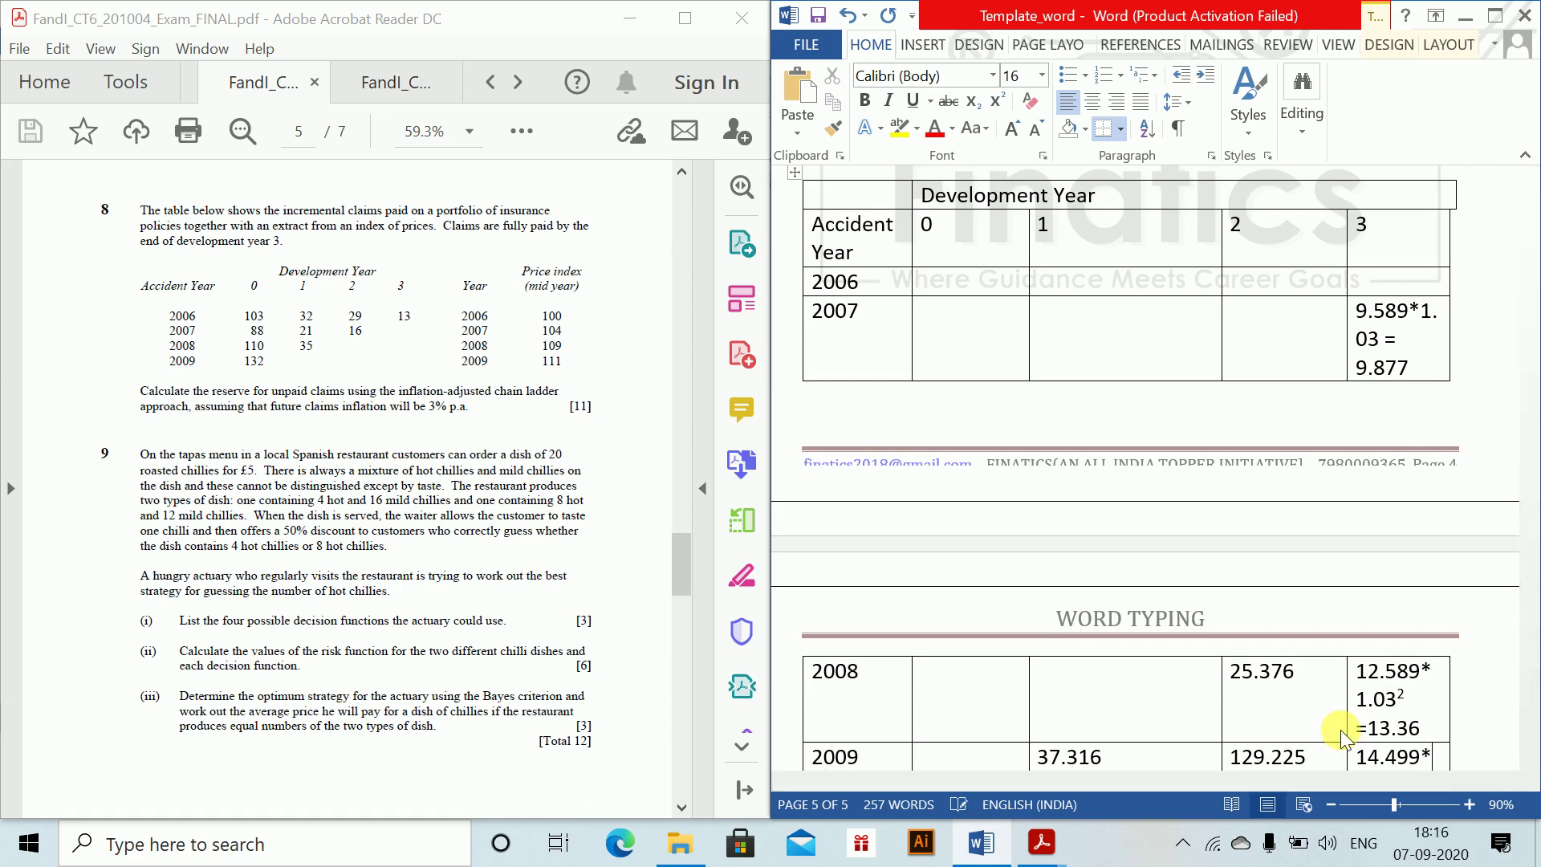
pyautogui.write('1.03')
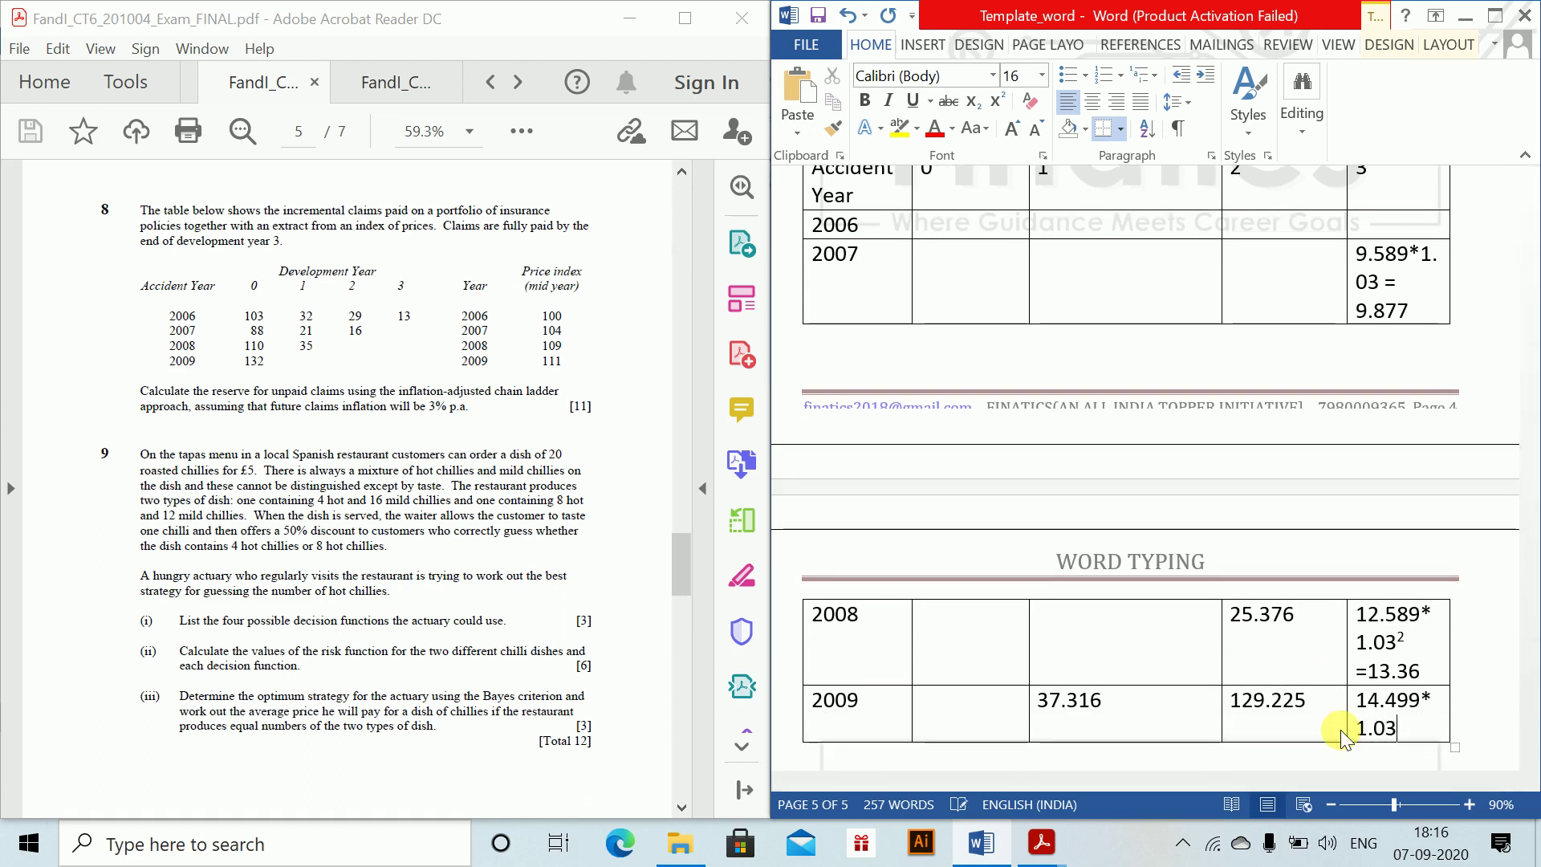
pyautogui.hotkey('ctrl', 'shift', '+')
pyautogui.write('3')
pyautogui.hotkey('ctrl', 'shift', '+')
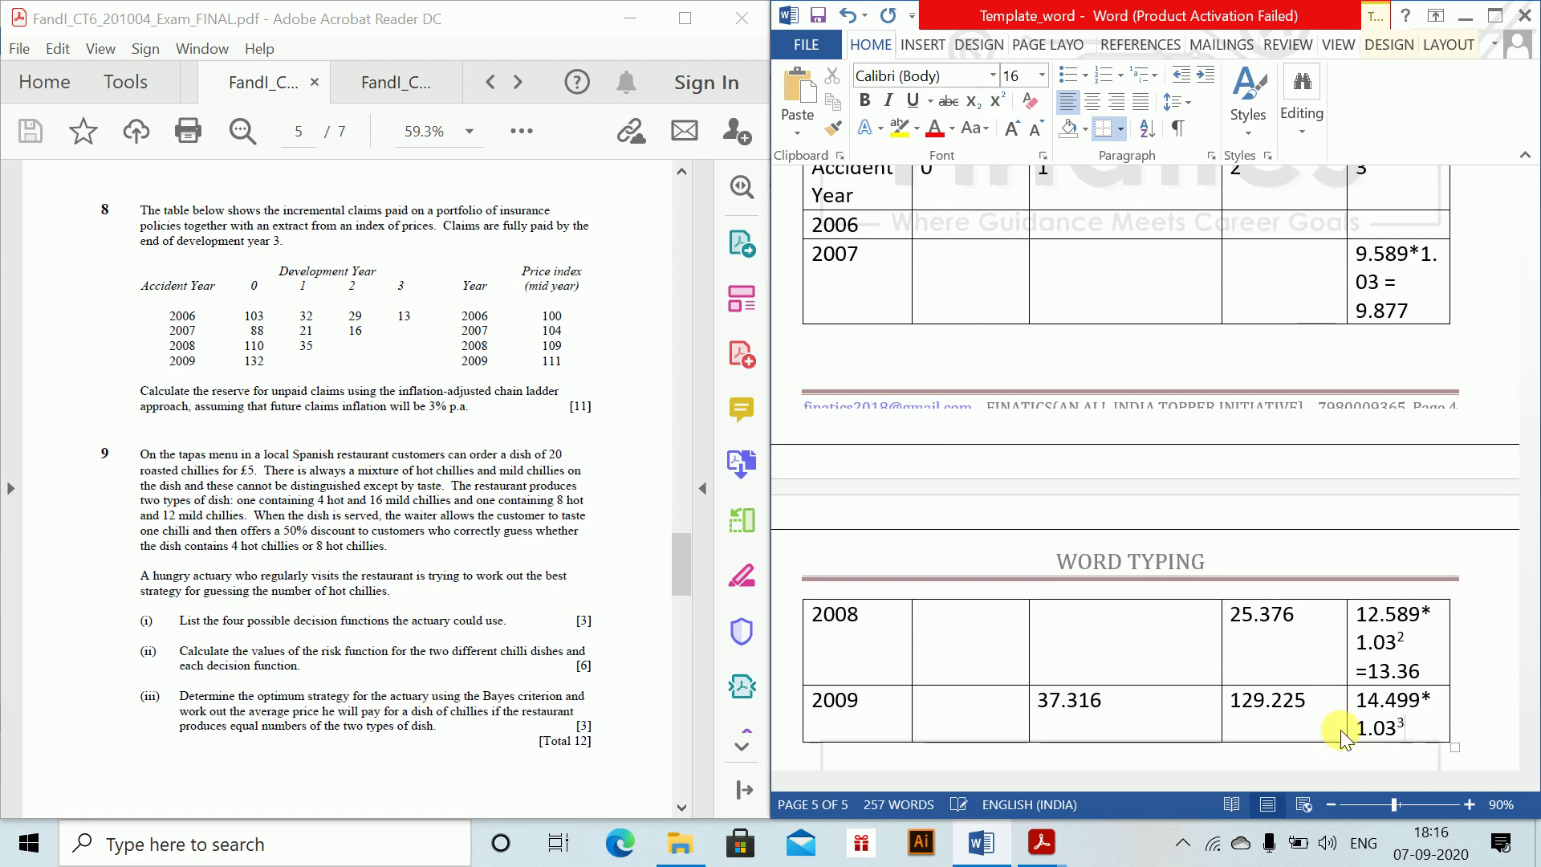
pyautogui.write('=')
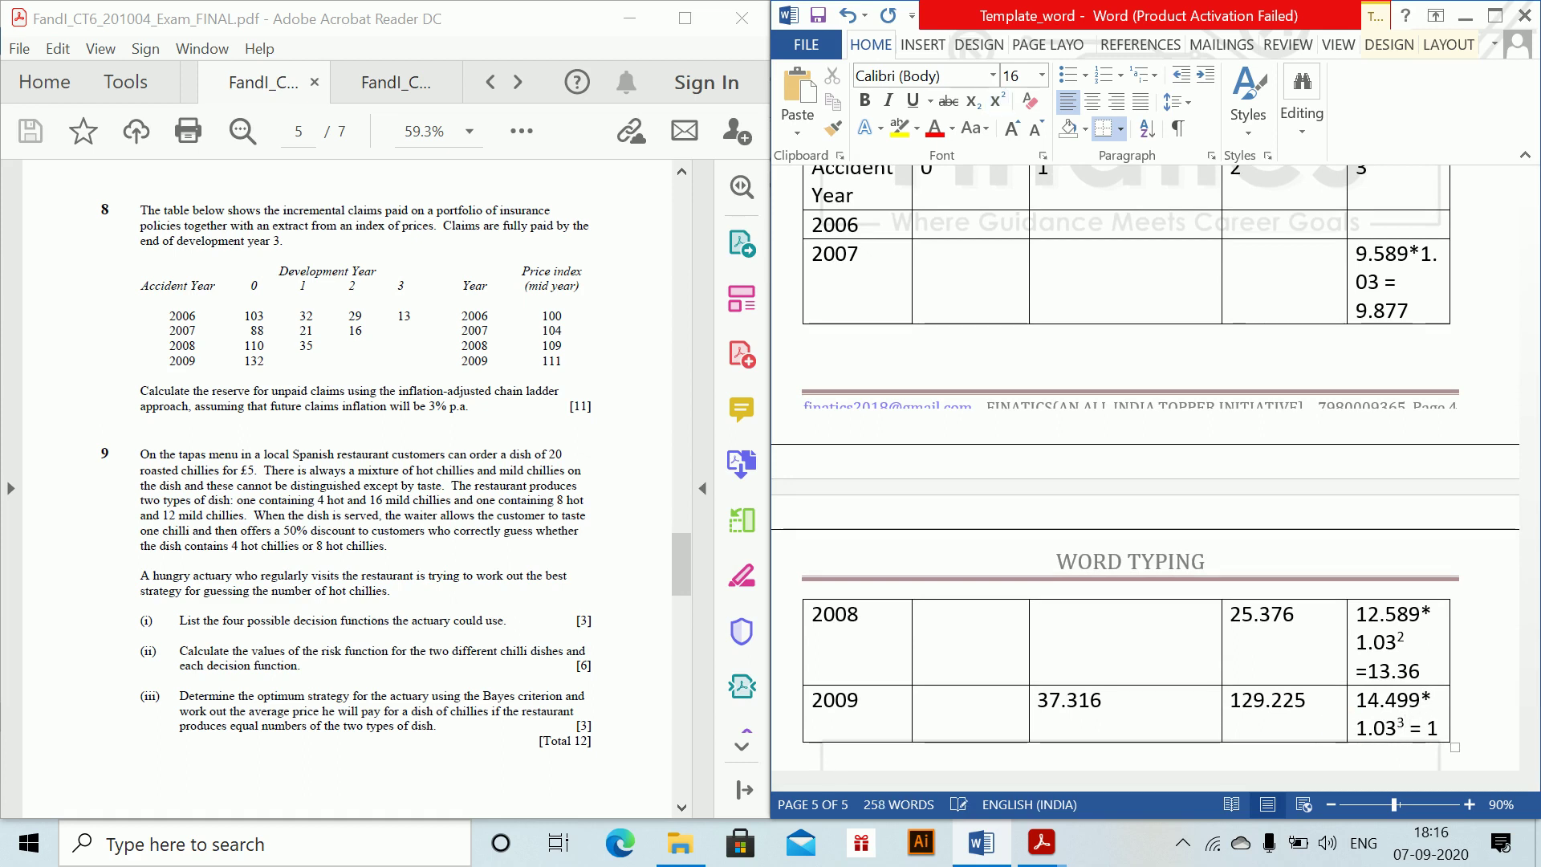
pyautogui.write(' 15.843')
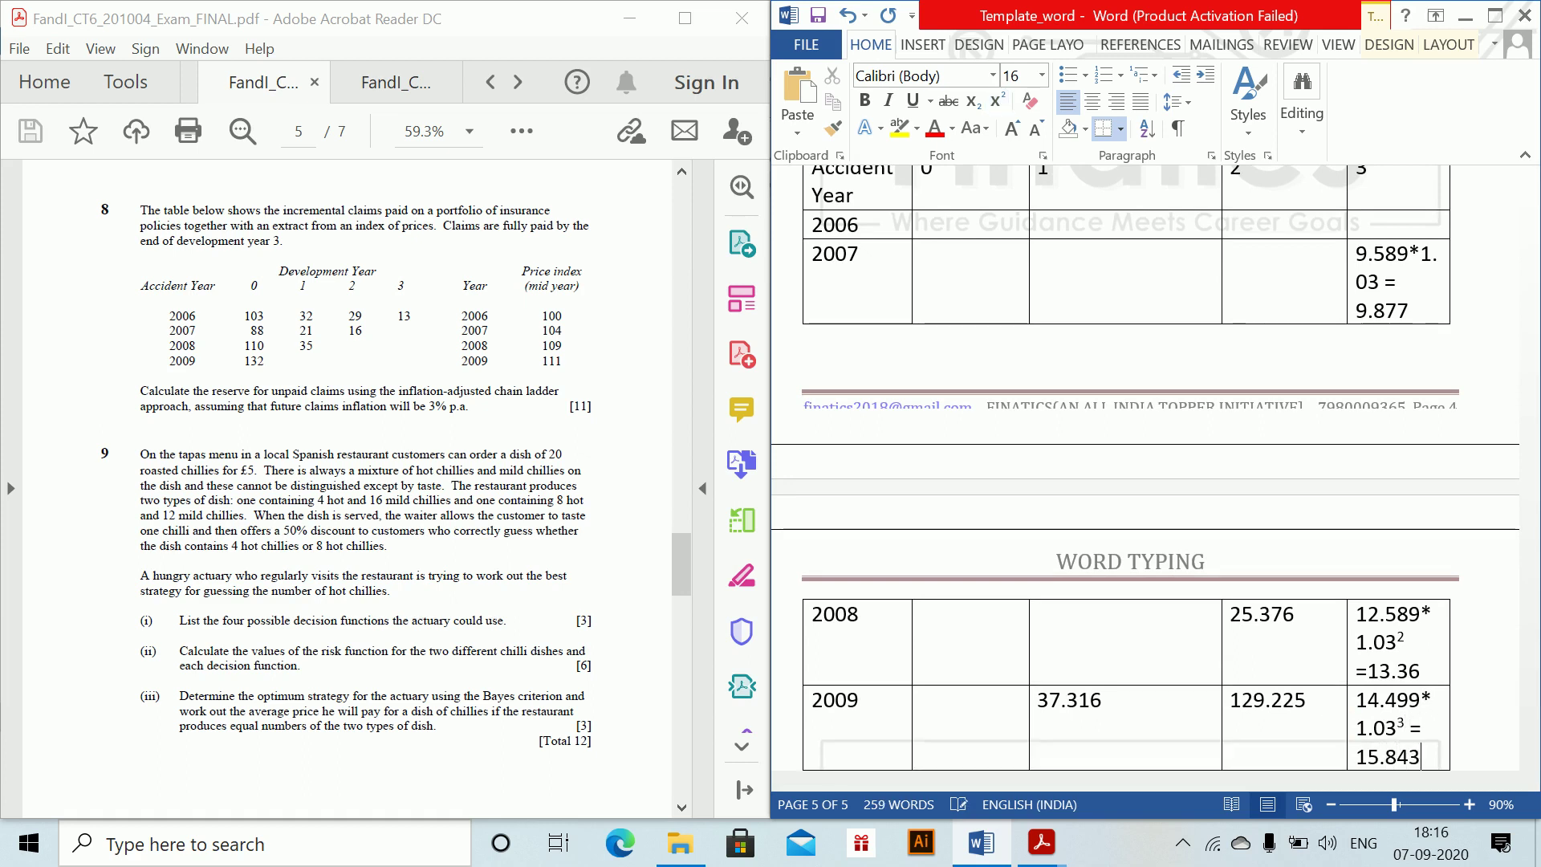
# - Extend the 2008 development year 2 entry in the inflation table to "25.376*1.03 = 26.138"
pyautogui.click(1304, 615)
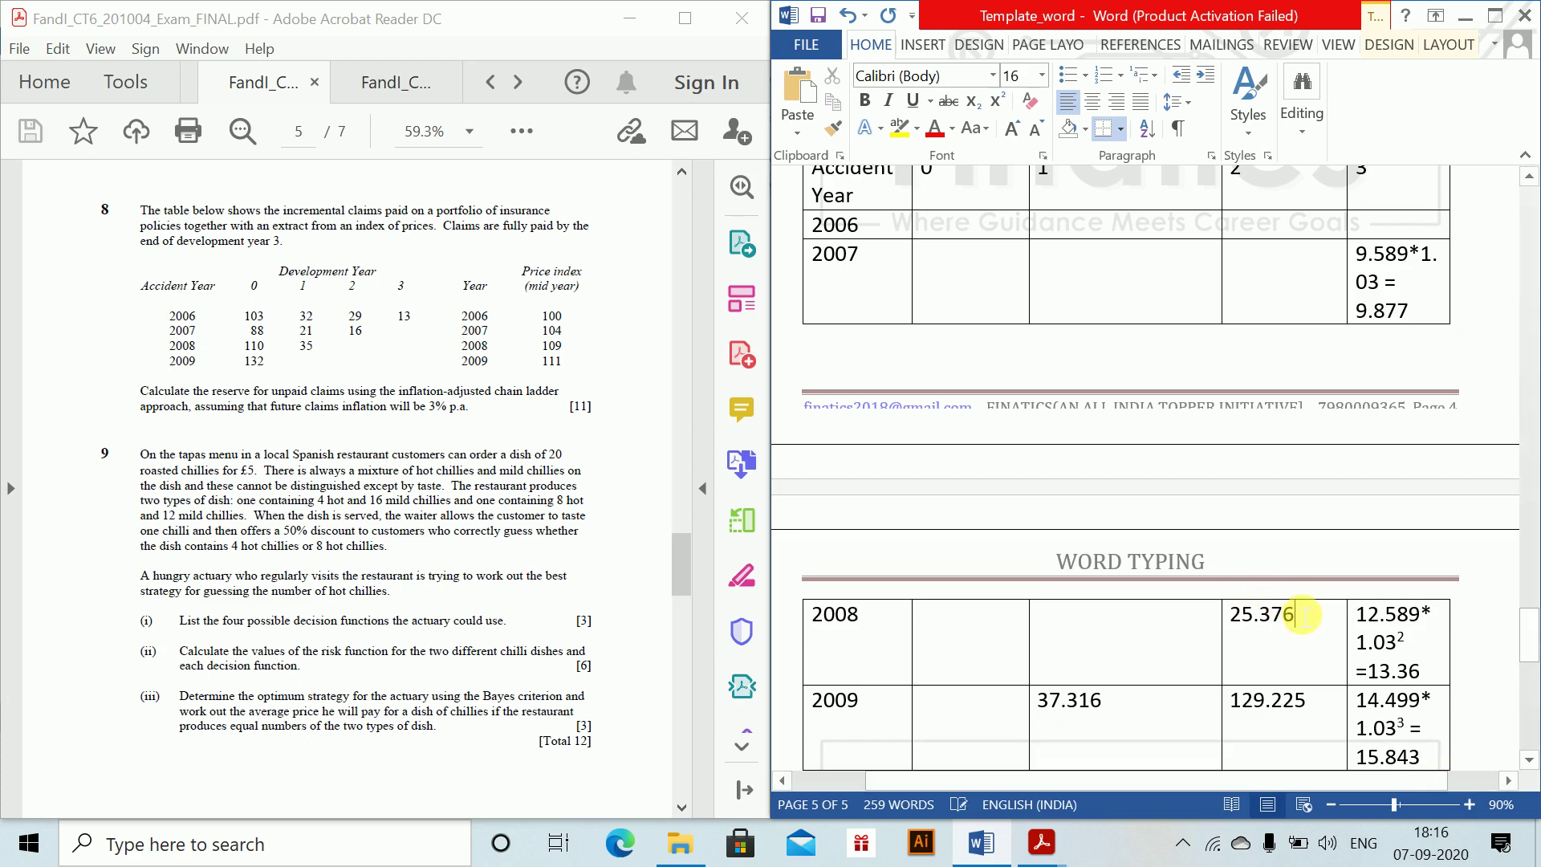
pyautogui.write('*1.')
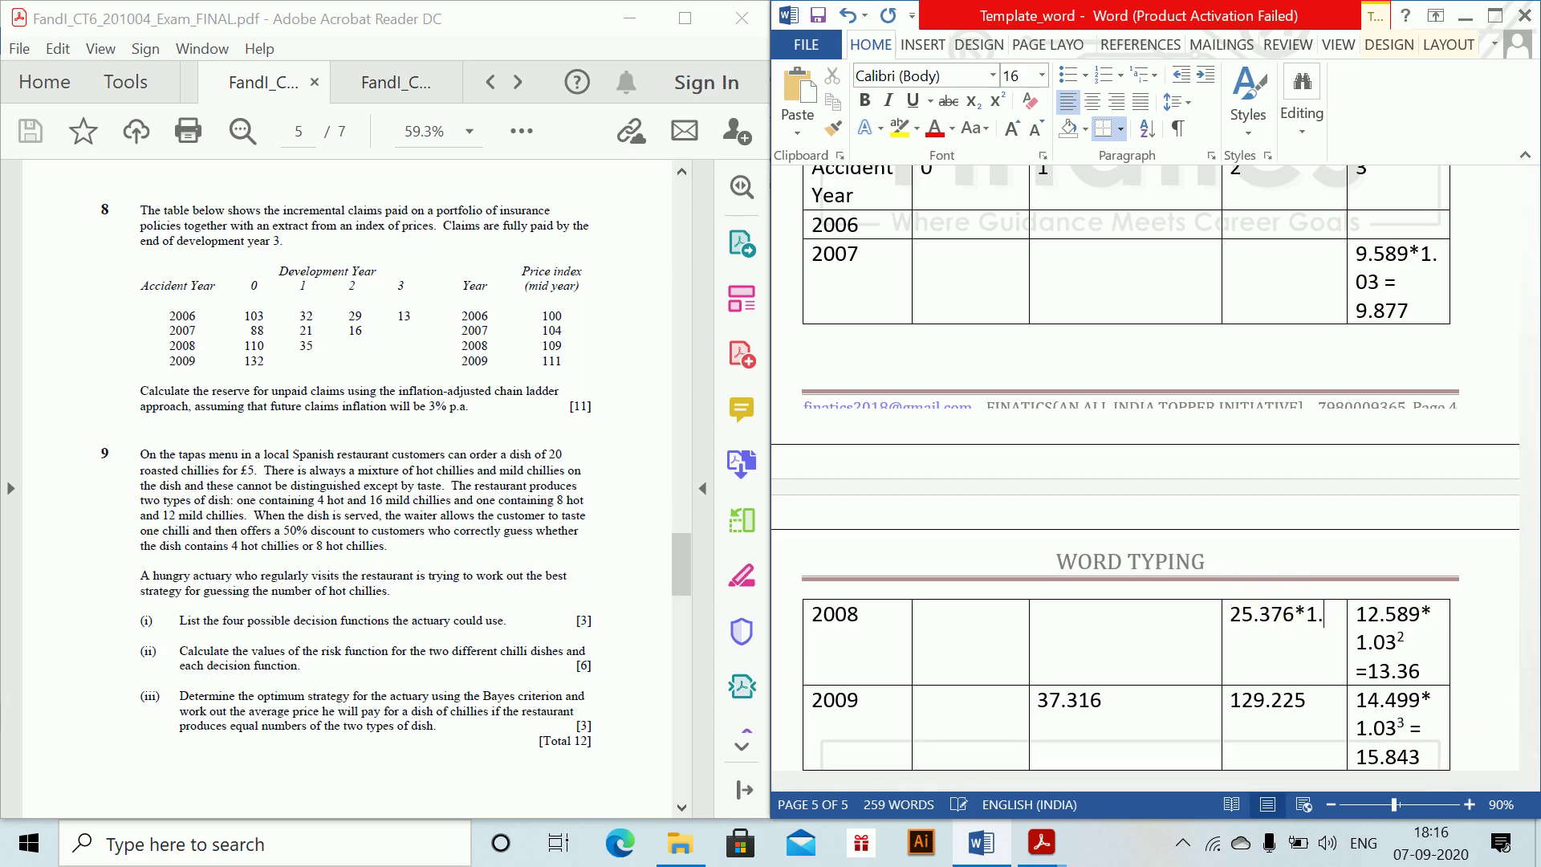
pyautogui.write('03 = 26.138')
# - Extend the 2009 development year 2 entry to "129.225*1.03² = 31.005", with the exponent 2 as superscript
pyautogui.press('Down')
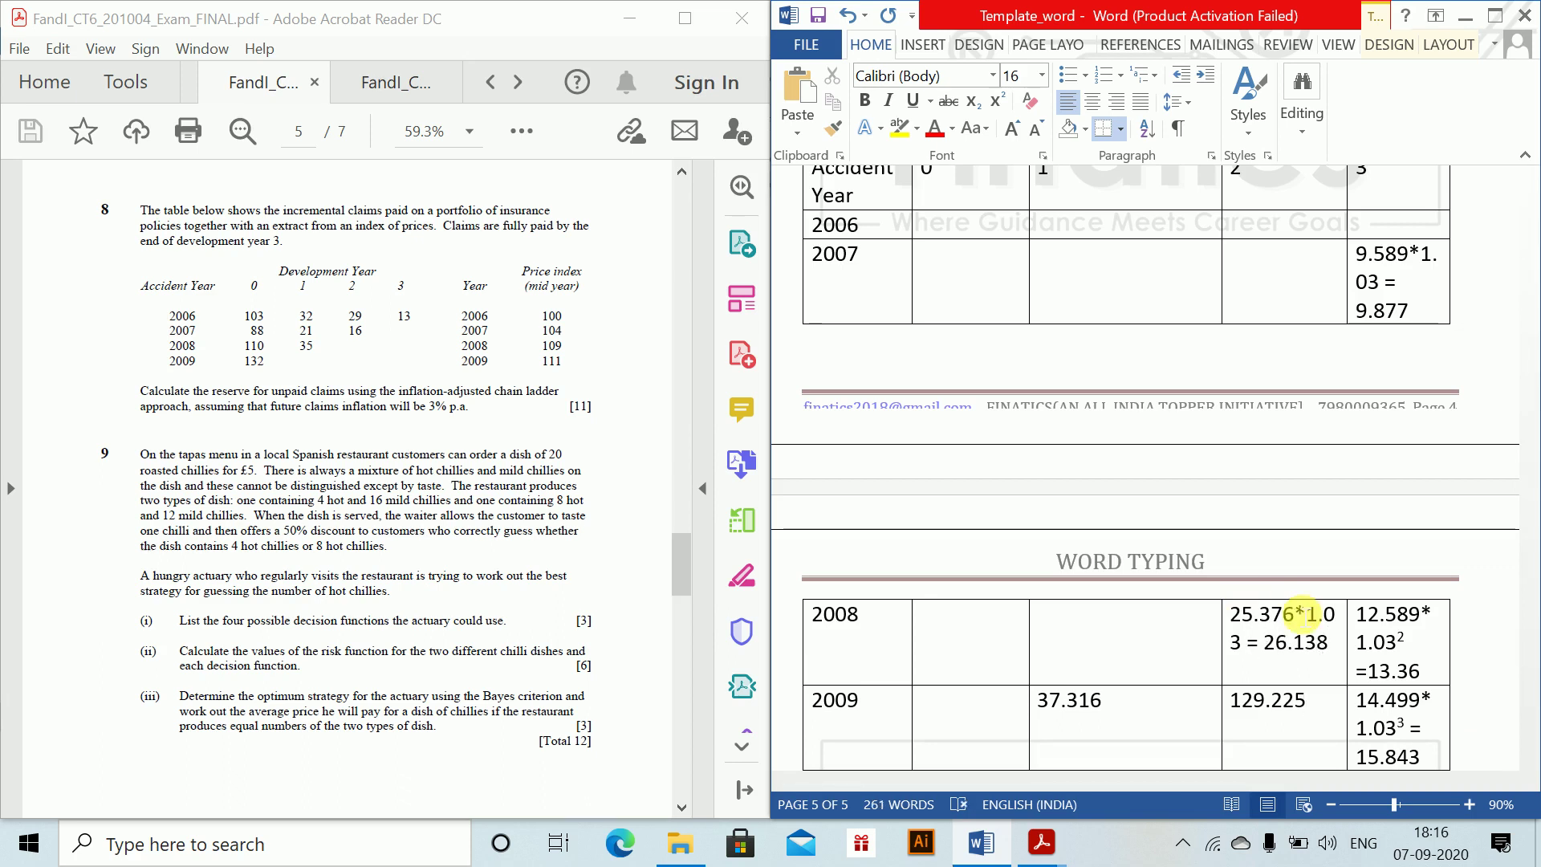
pyautogui.write('*1.03')
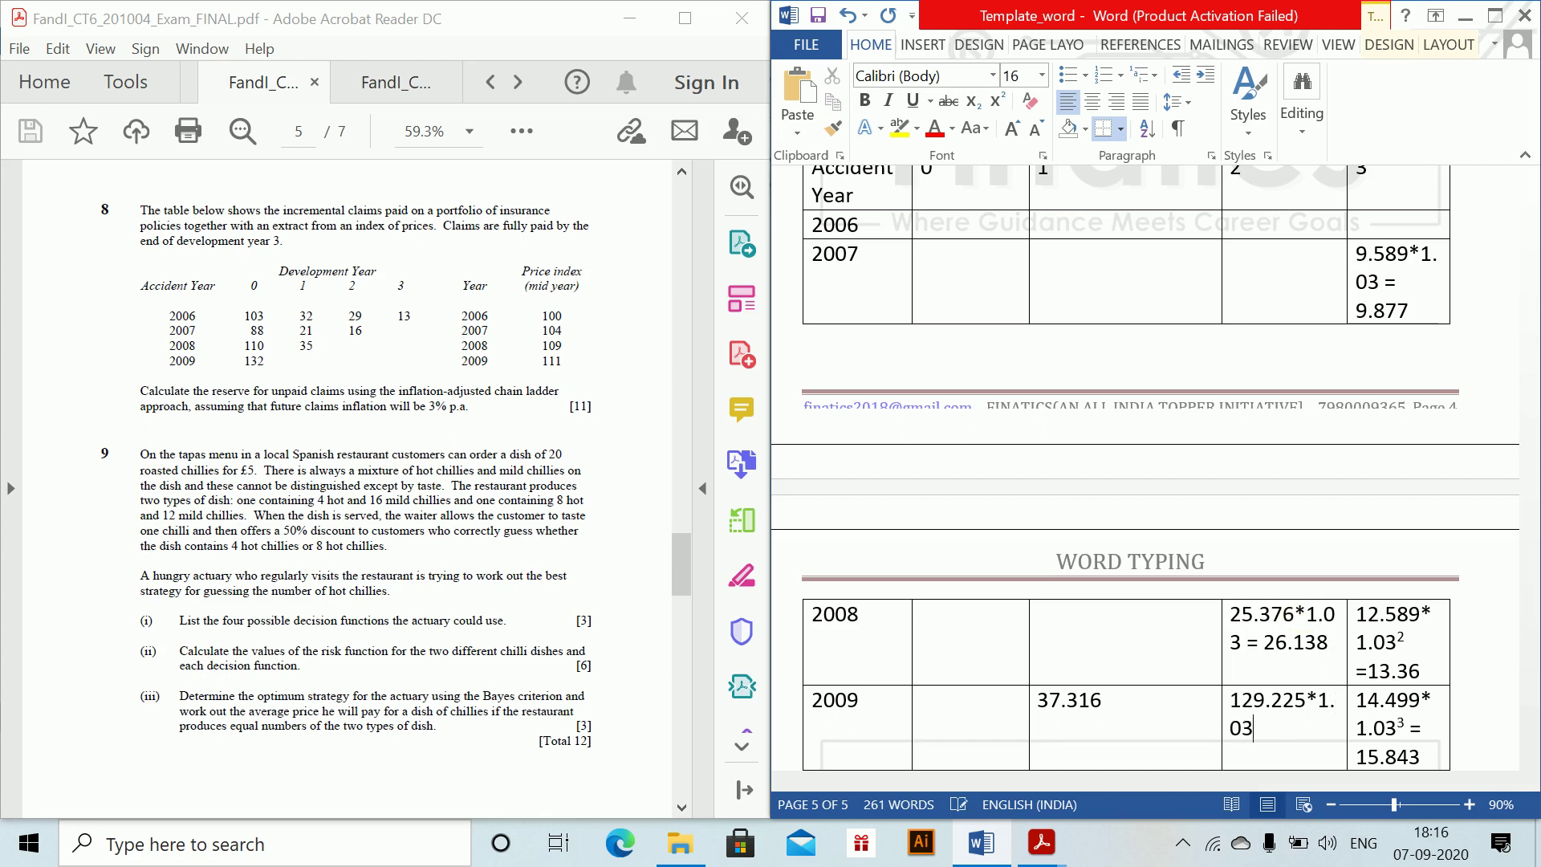
pyautogui.hotkey('ctrl', 'shift', '=')
pyautogui.write('2')
pyautogui.hotkey('ctrl', 'shift', '=')
pyautogui.write('=31.005')
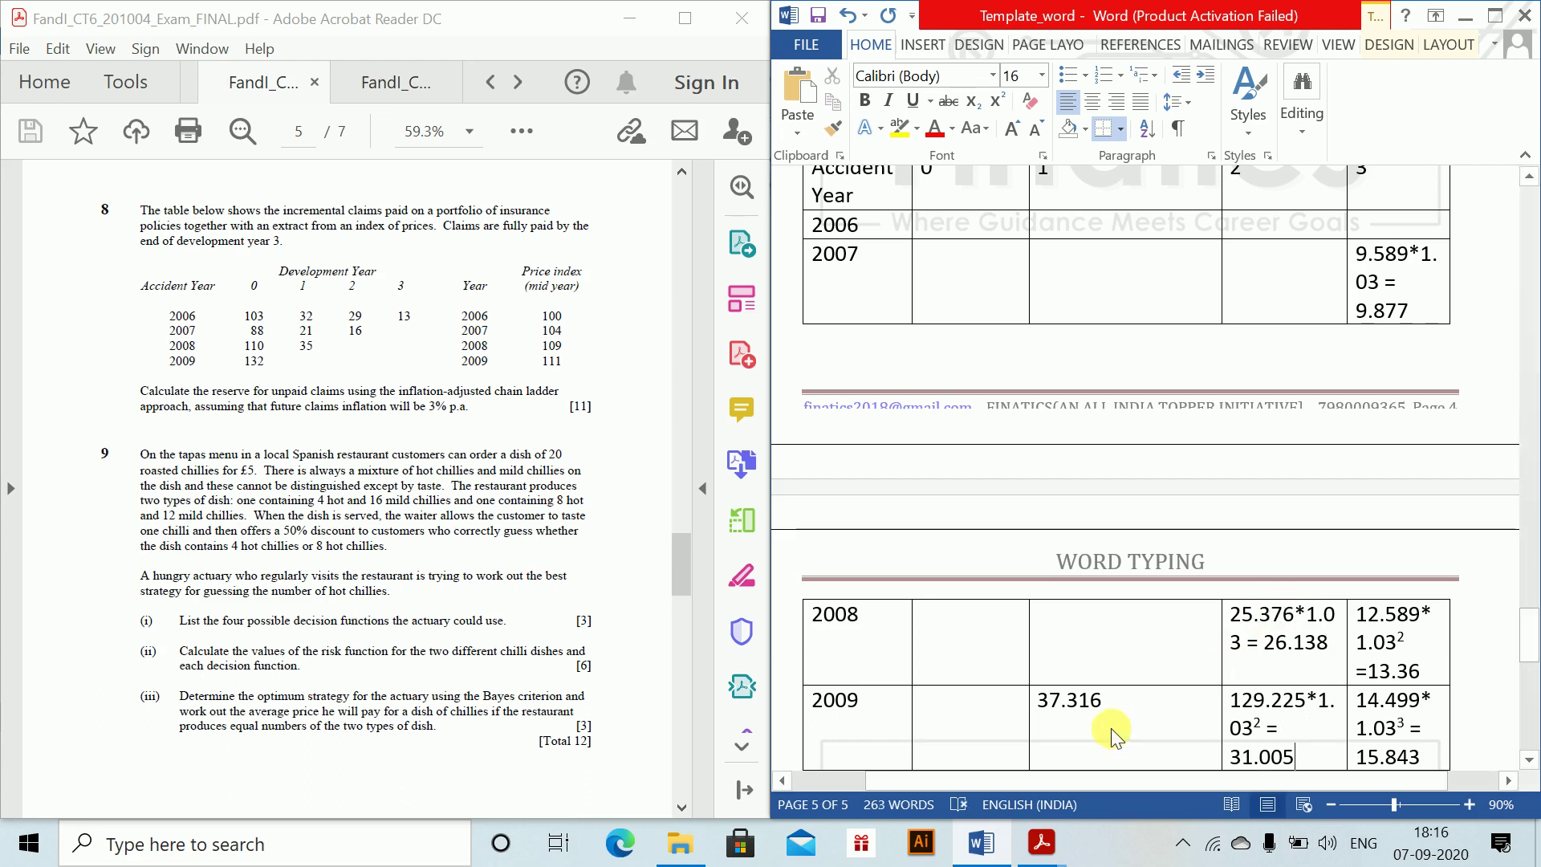
# - Extend the 2009 development year 1 entry in the inflation table to "37.316*1.03 = 38.435"
pyautogui.write('*')
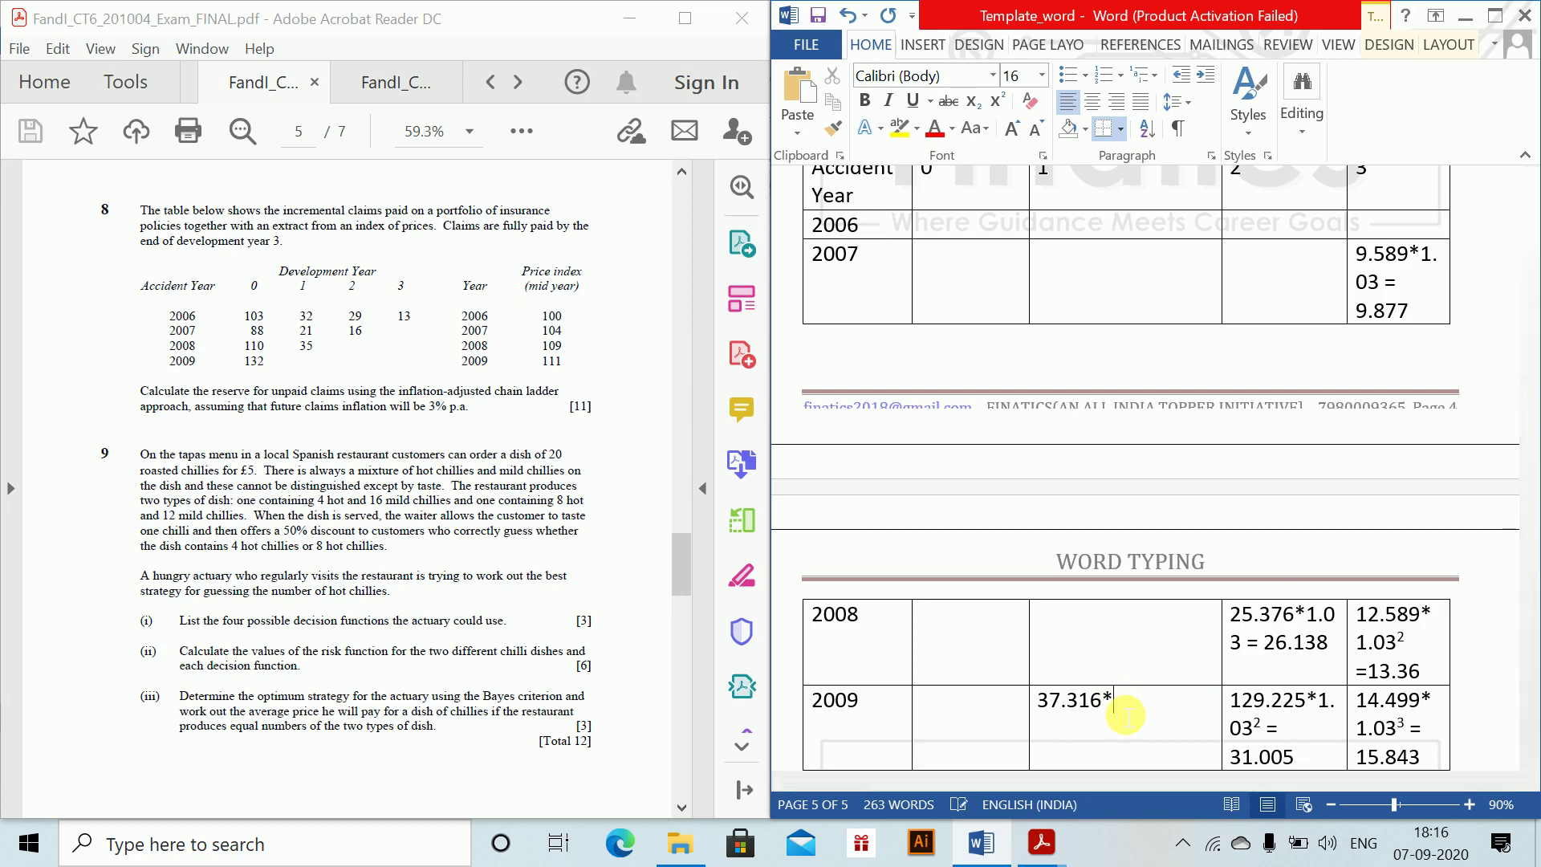
pyautogui.write('1.03')
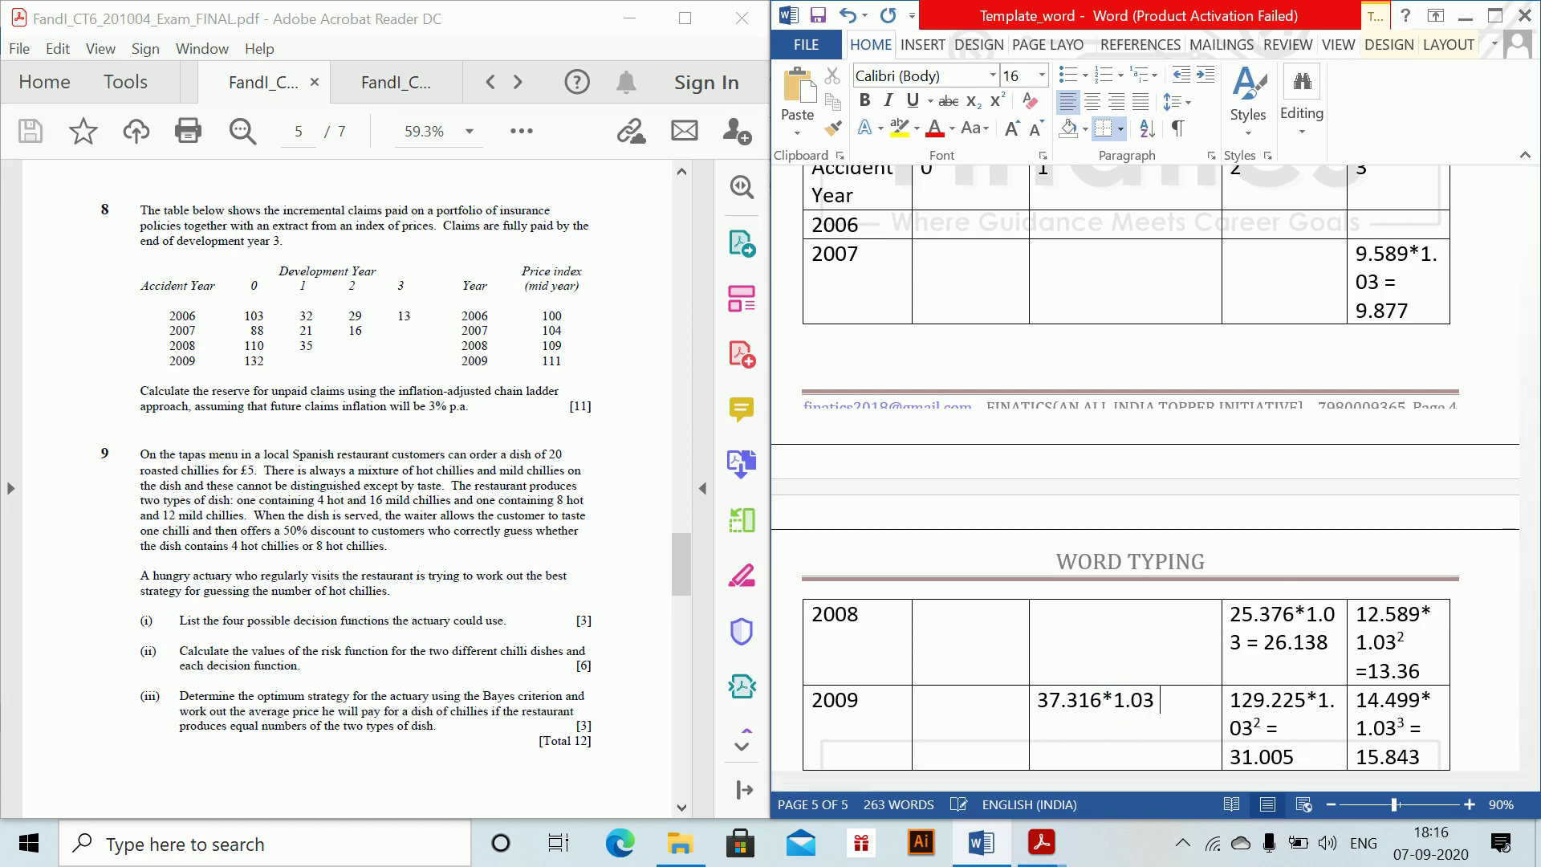
pyautogui.write(' = 38.435')
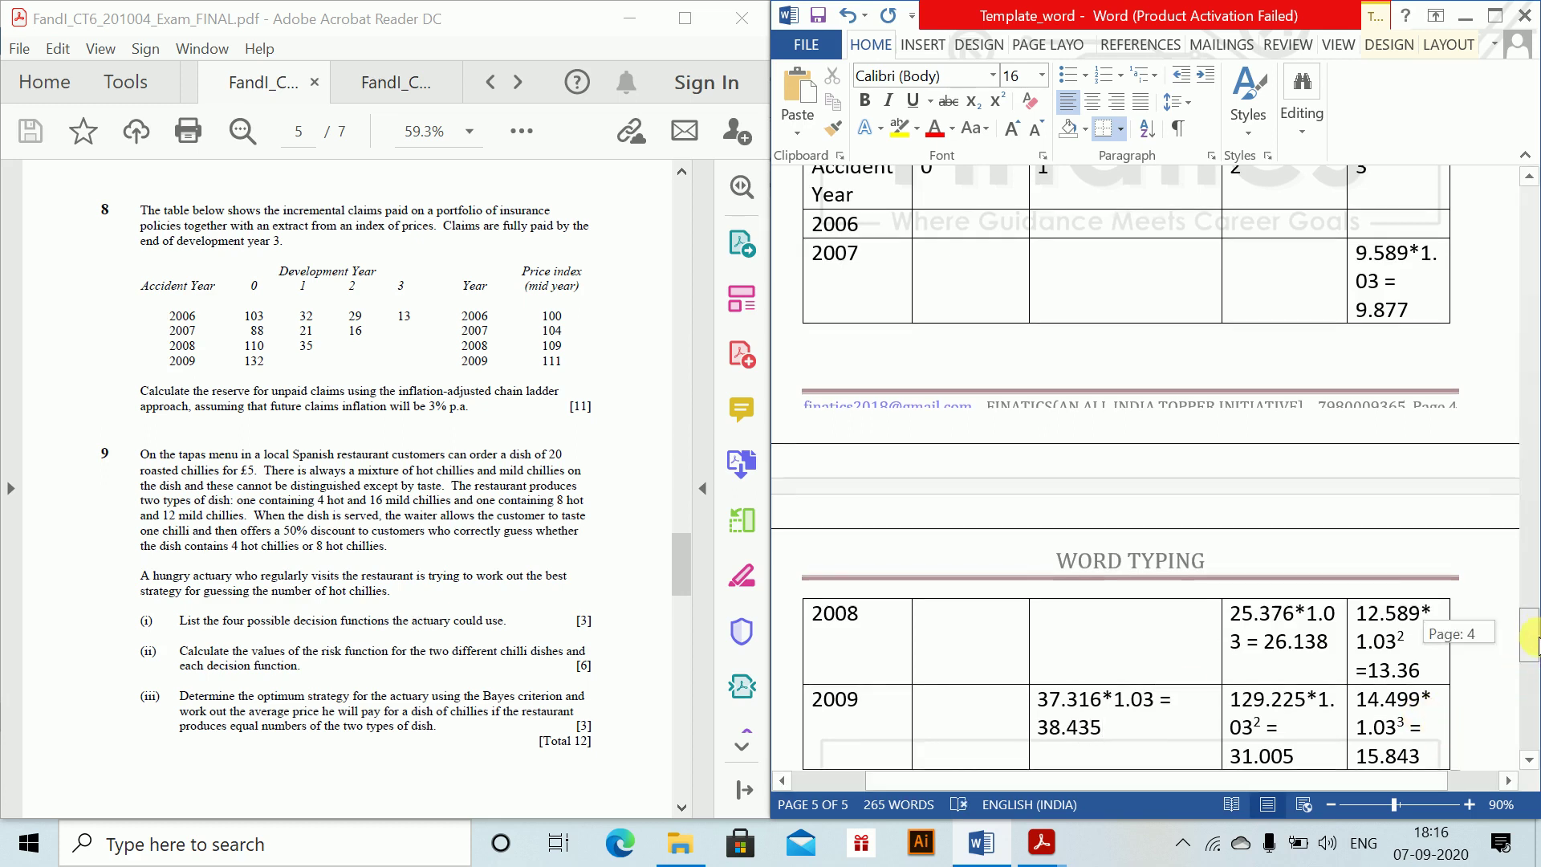
# - Start a new line below the inflation table with the text "The reserv", beginning the statement about the reserve
pyautogui.scroll(-3, 1376, 664)
pyautogui.click(980, 579)
pyautogui.press('Return')
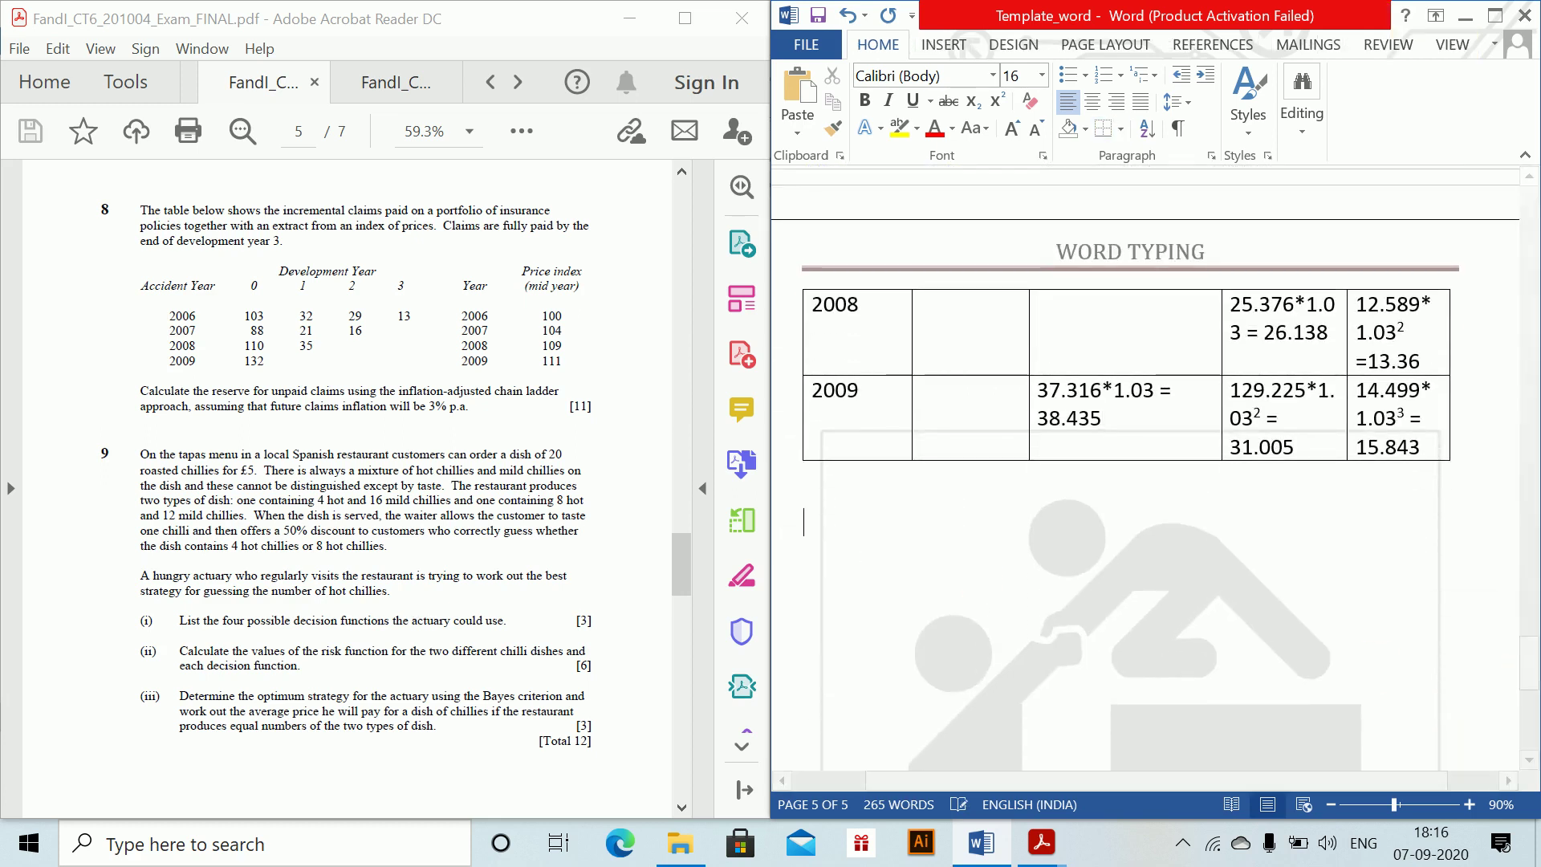
pyautogui.write('The reserv')
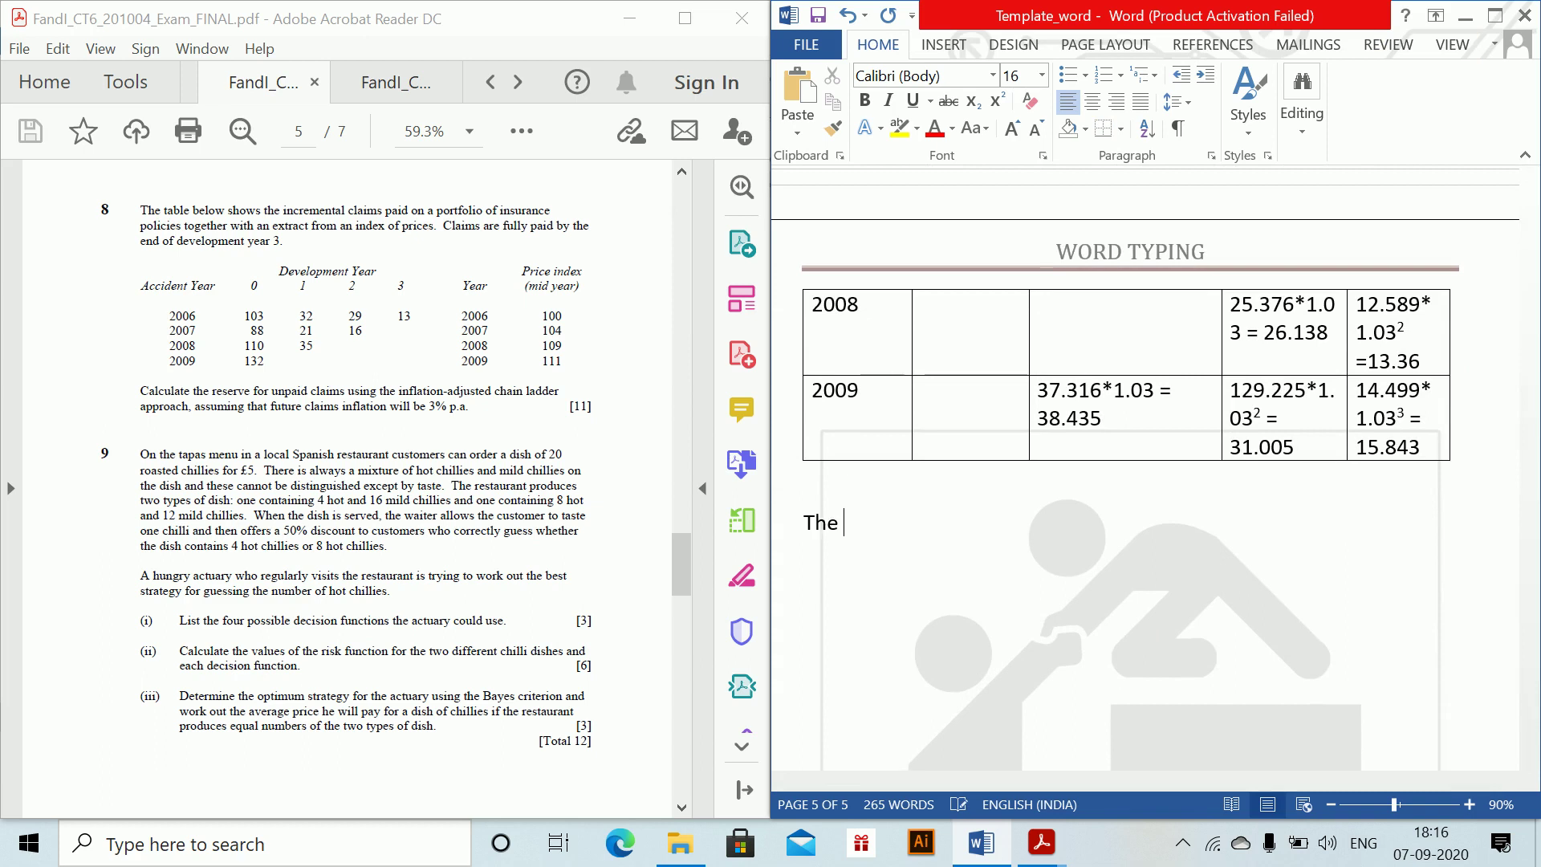